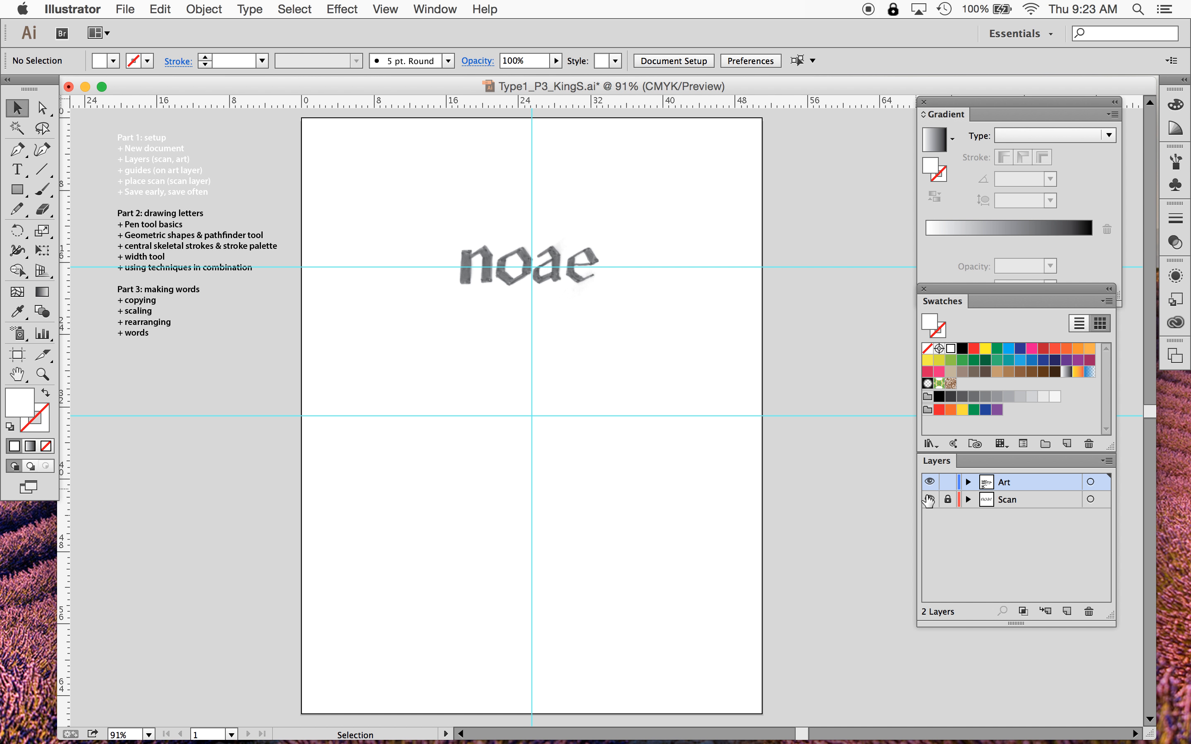
- Toggle the Scan layer's visibility off and on several times to compare the artboard with and without the scan
click(930, 482)
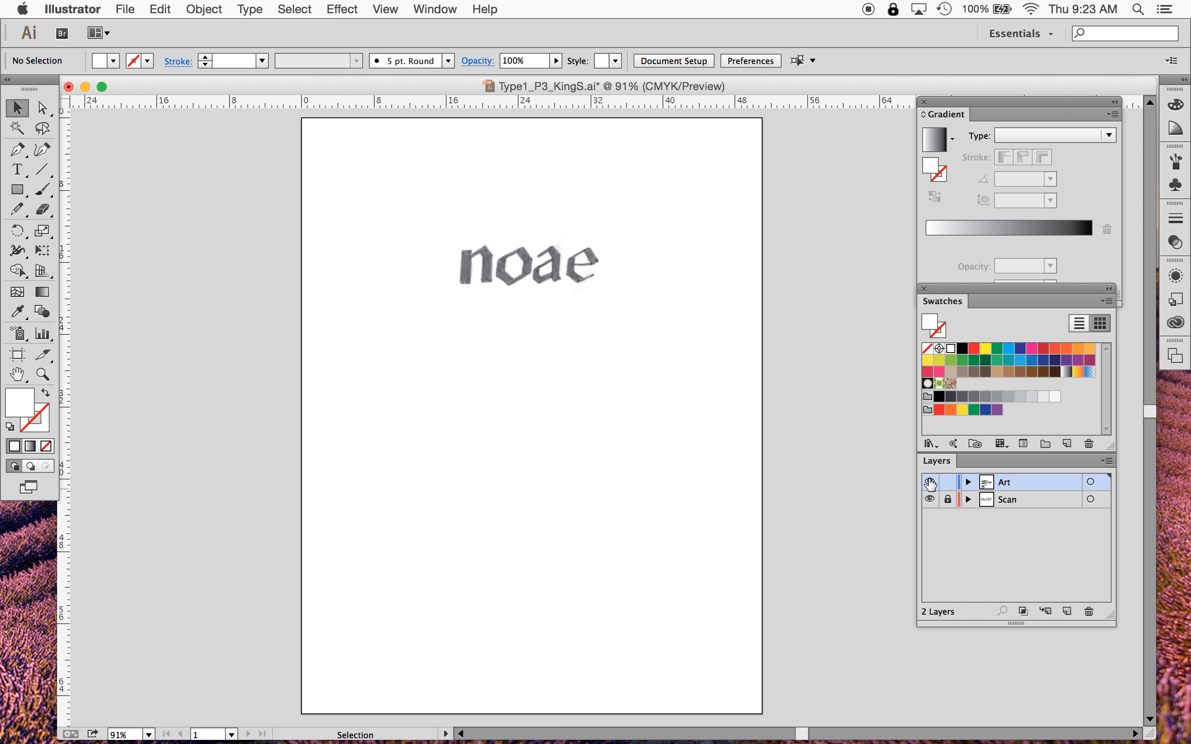
click(929, 483)
click(928, 502)
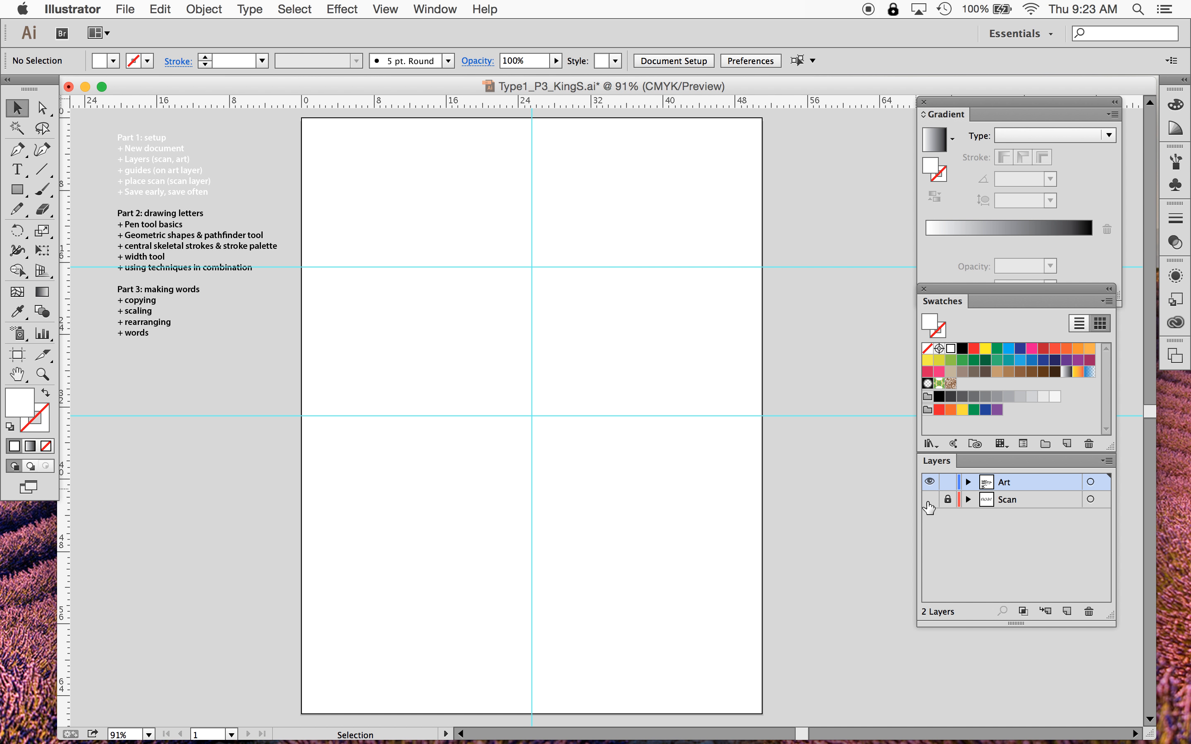
click(929, 499)
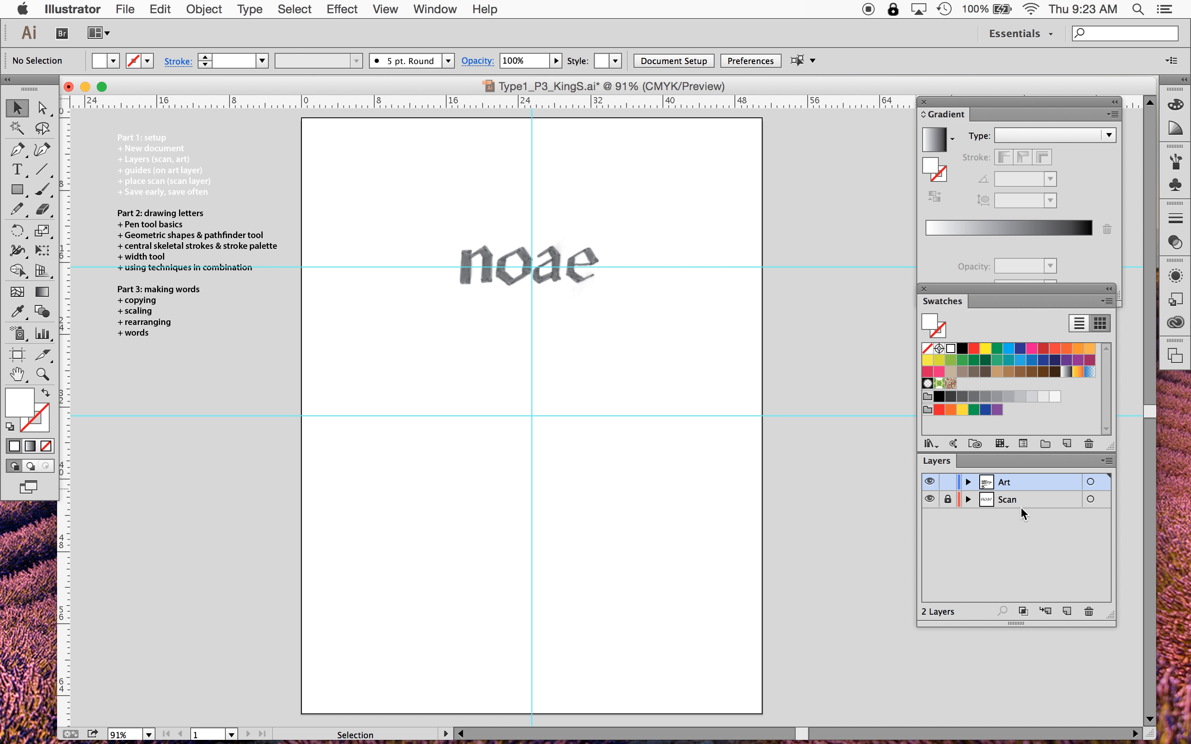
click(930, 499)
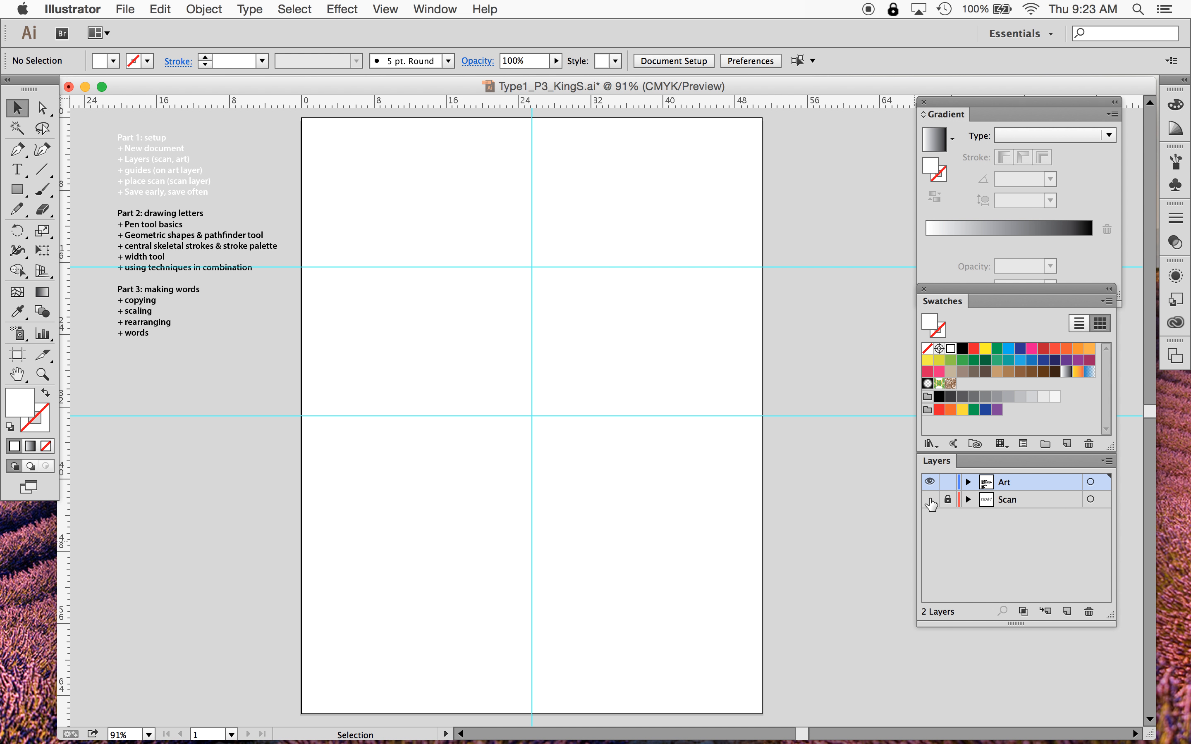
click(930, 500)
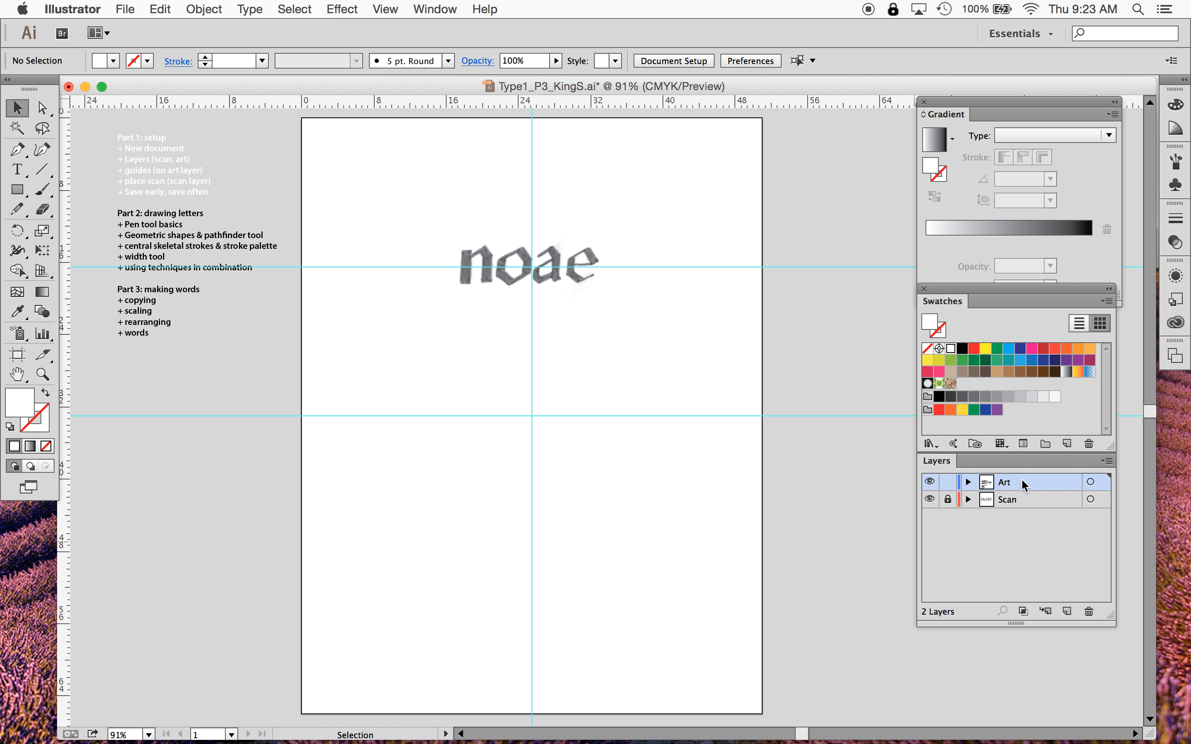
- Target the Art layer and draw a closed triangle with the Pen tool in the lower-left area of the page
click(1034, 482)
click(17, 153)
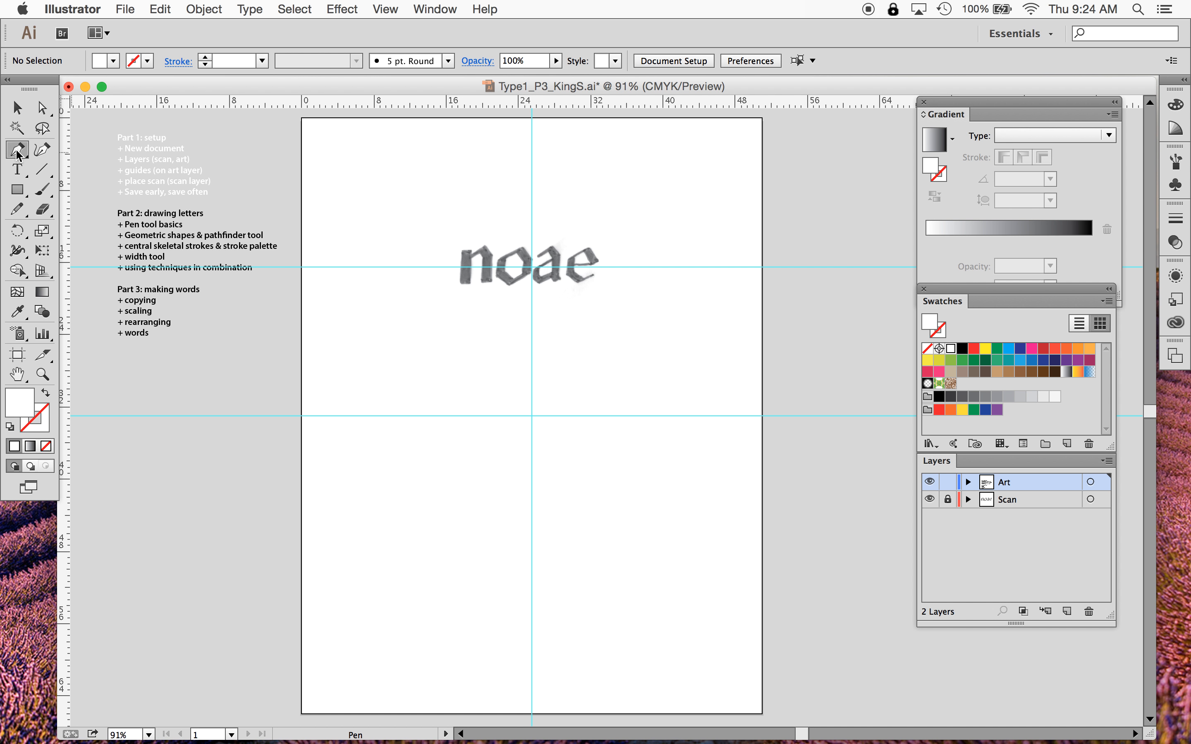
drag(18, 154, 65, 149)
click(373, 467)
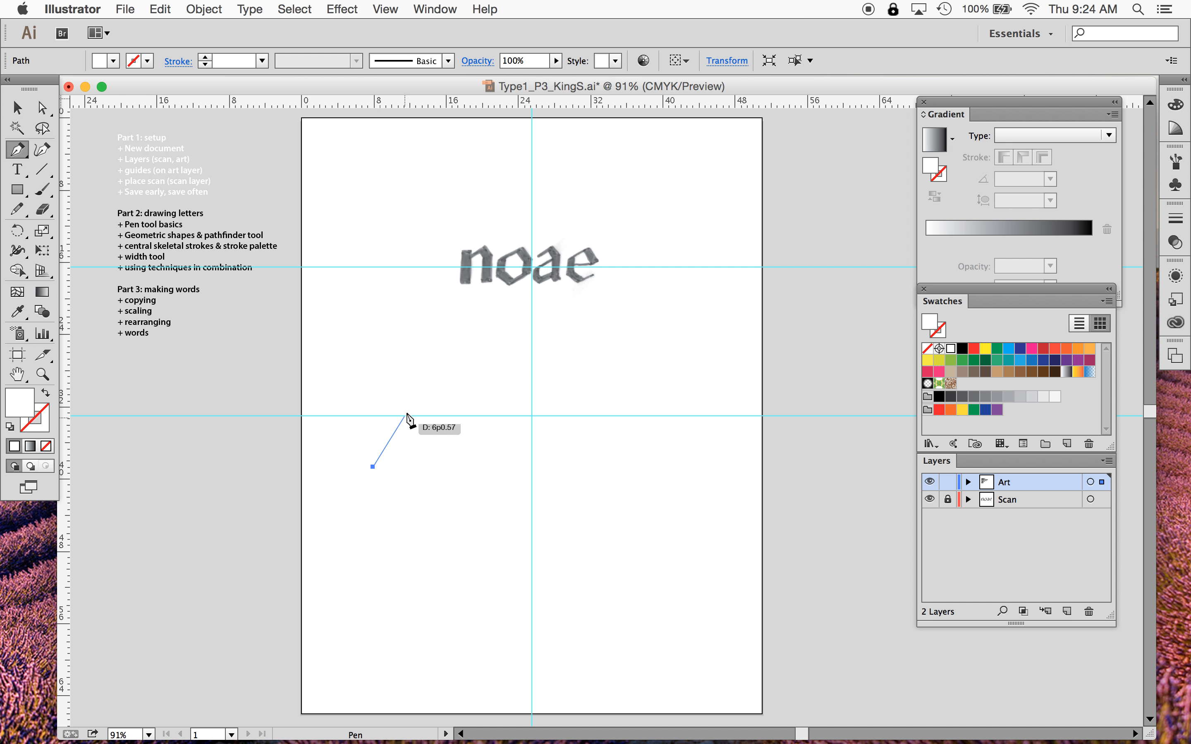
click(437, 364)
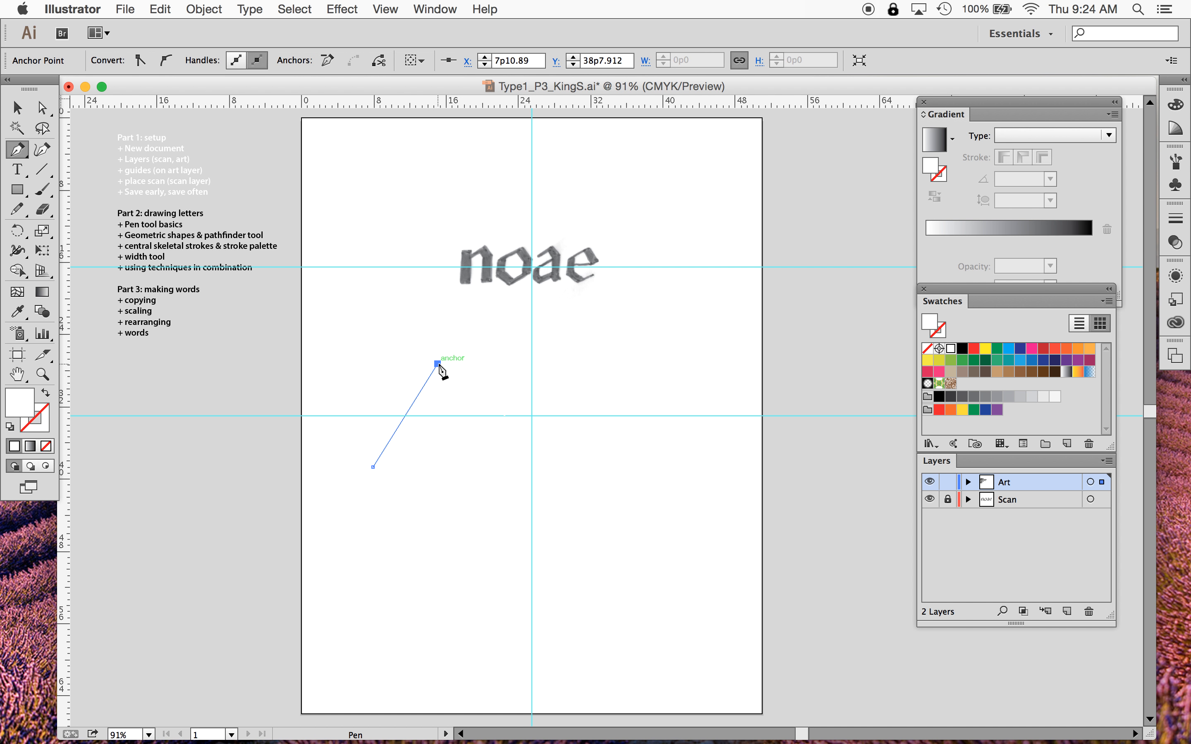
click(506, 516)
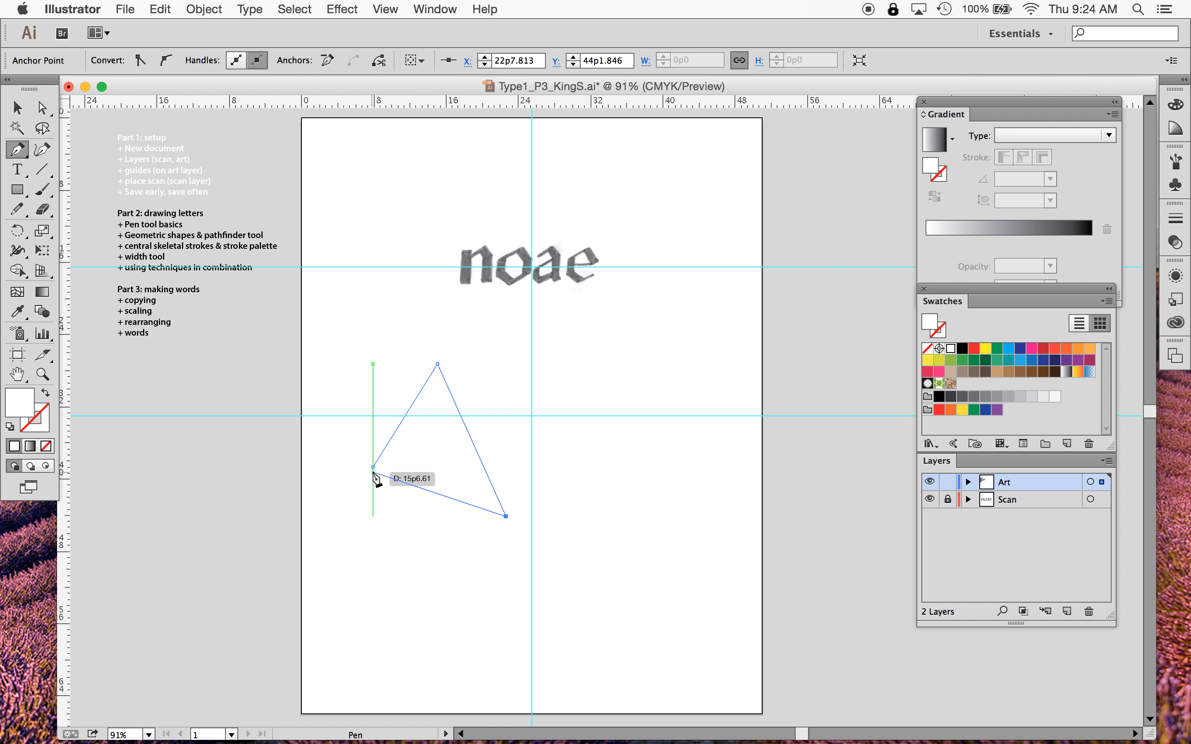
click(374, 469)
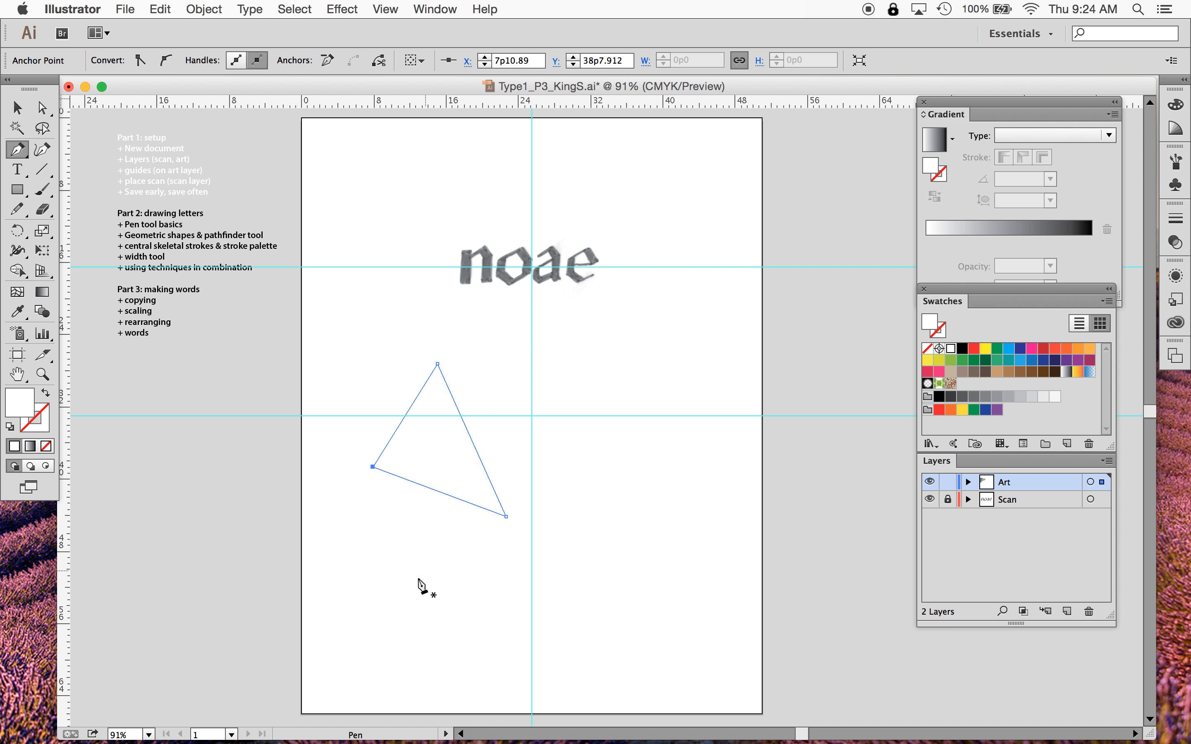
- Fill the selected triangle with the blue swatch
click(16, 107)
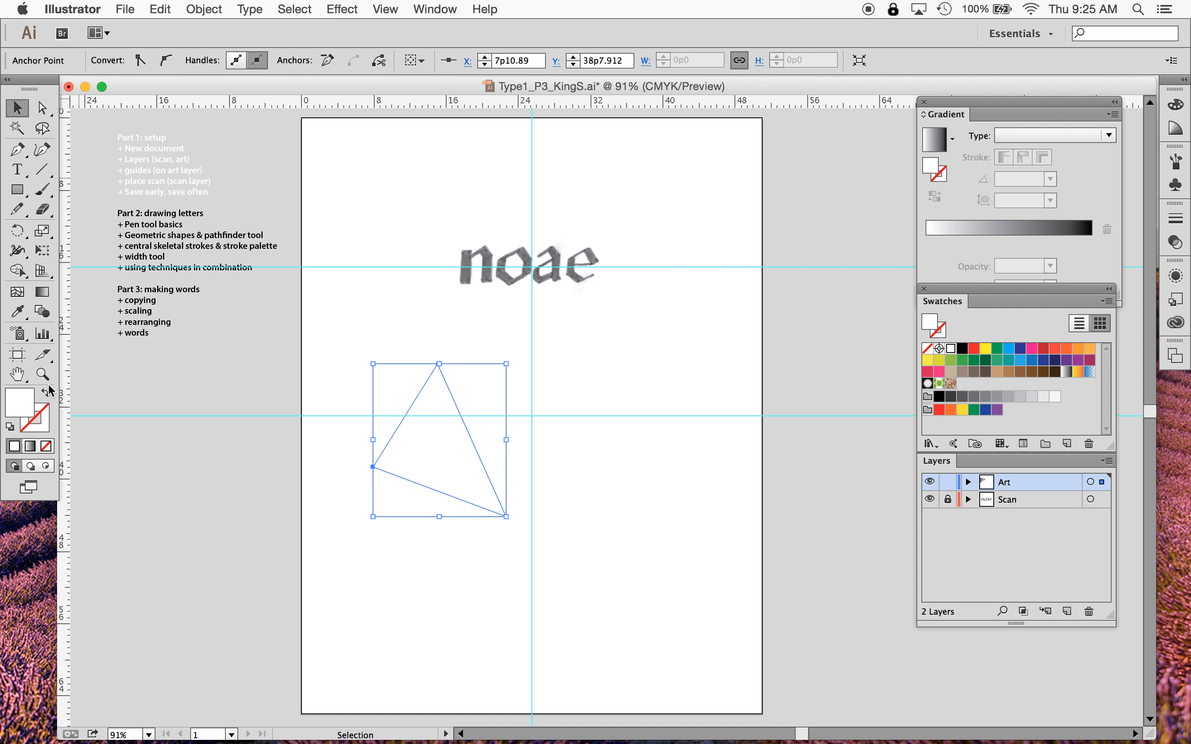
double_click(21, 408)
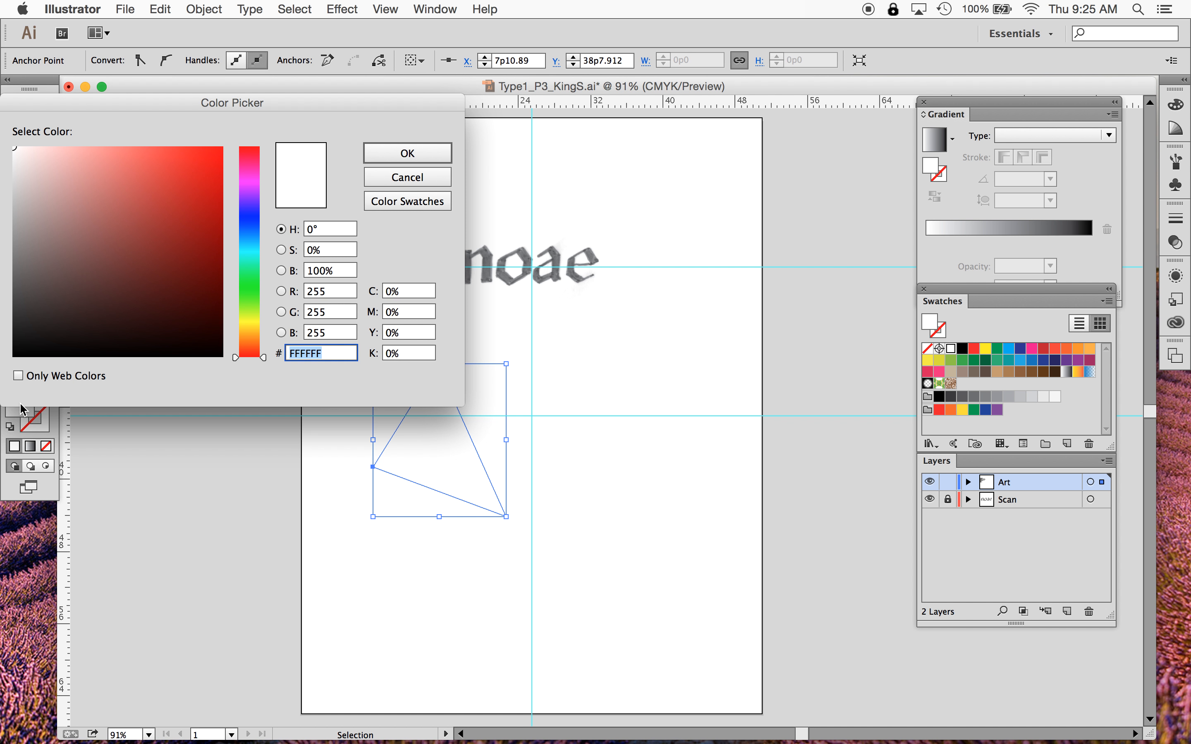
click(409, 175)
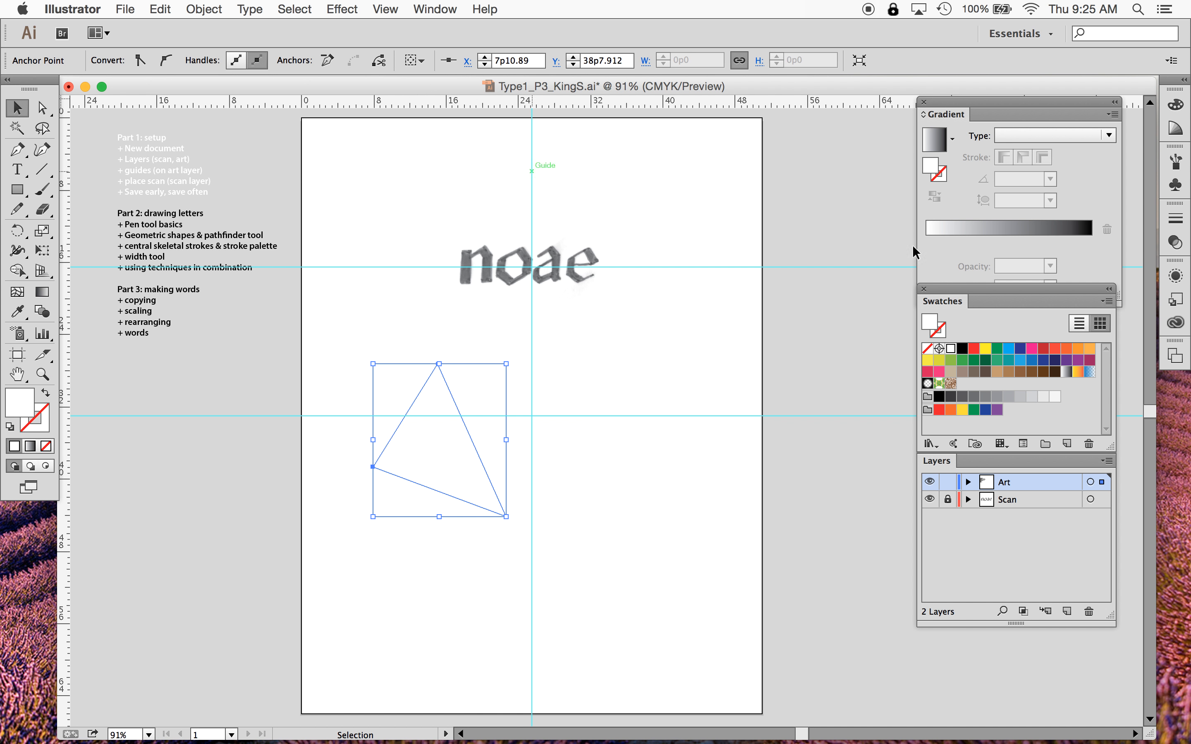
click(1009, 349)
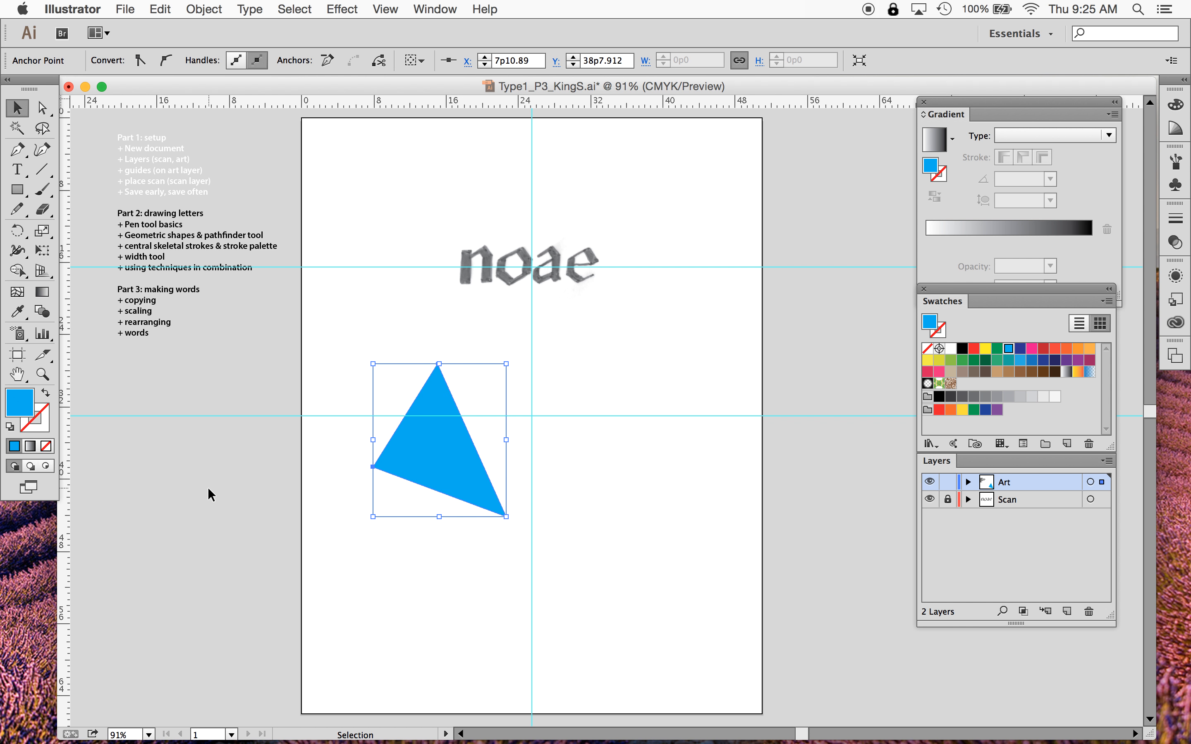
- Give the triangle a red stroke from the swatches
click(37, 421)
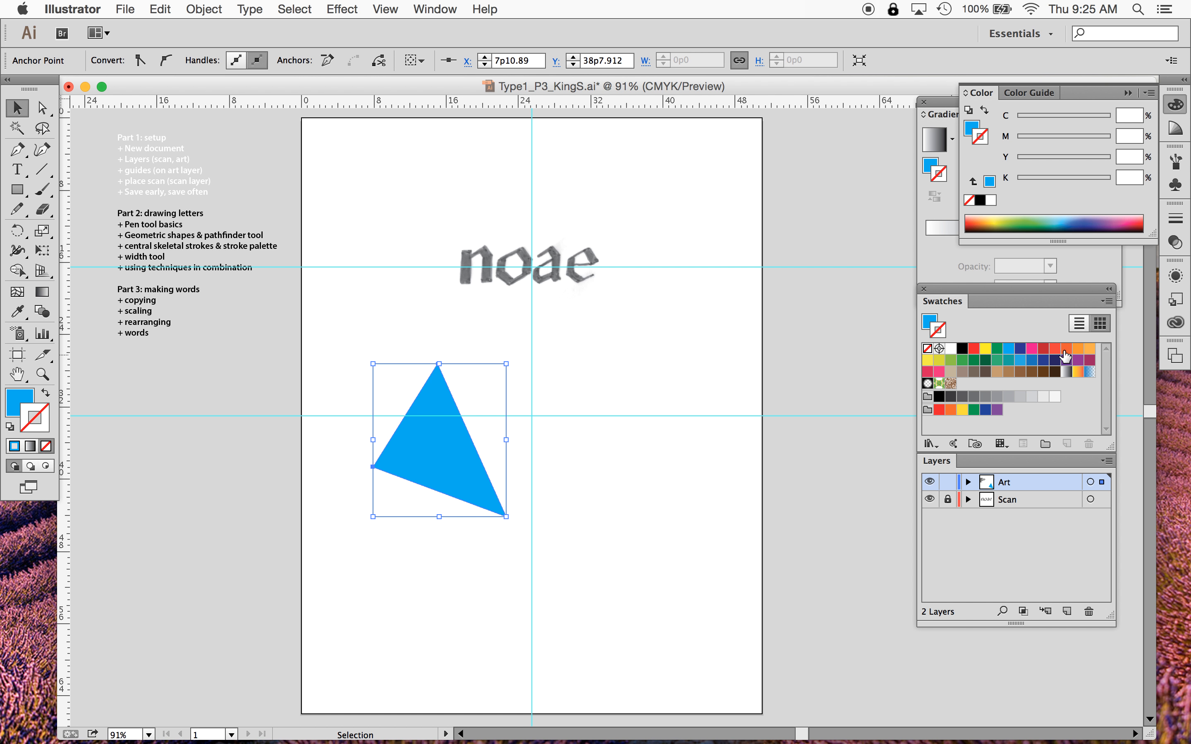
click(973, 349)
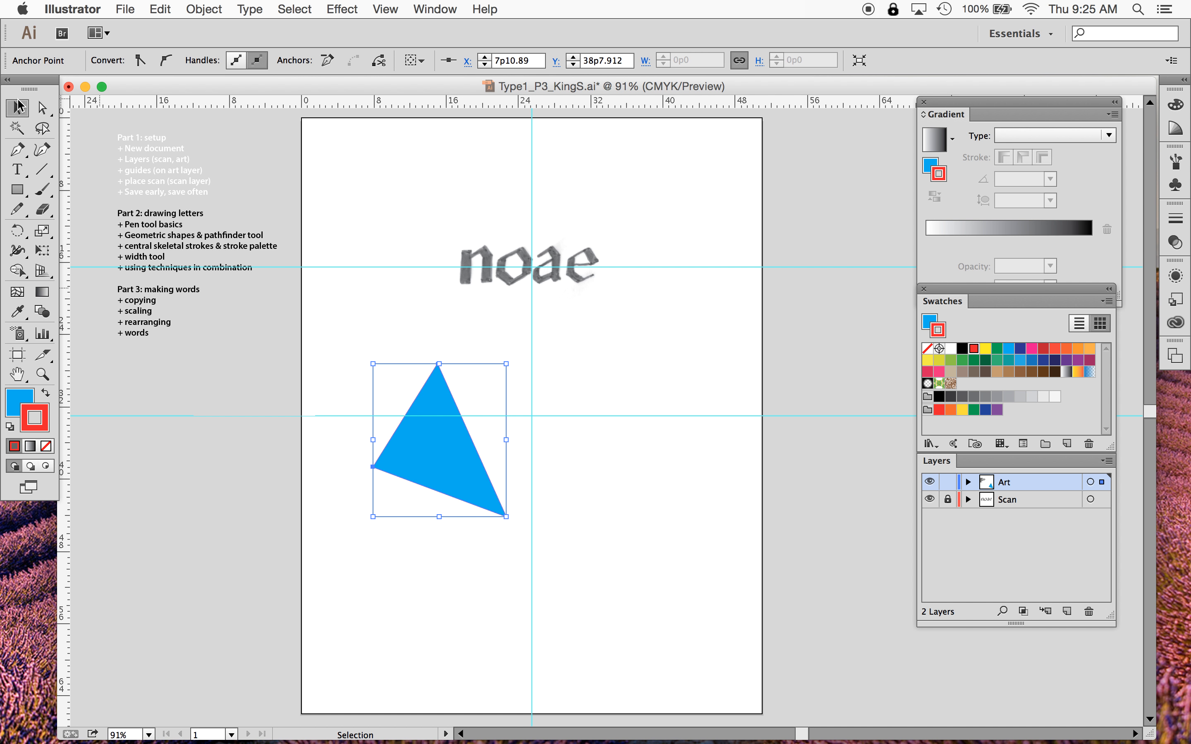
click(678, 481)
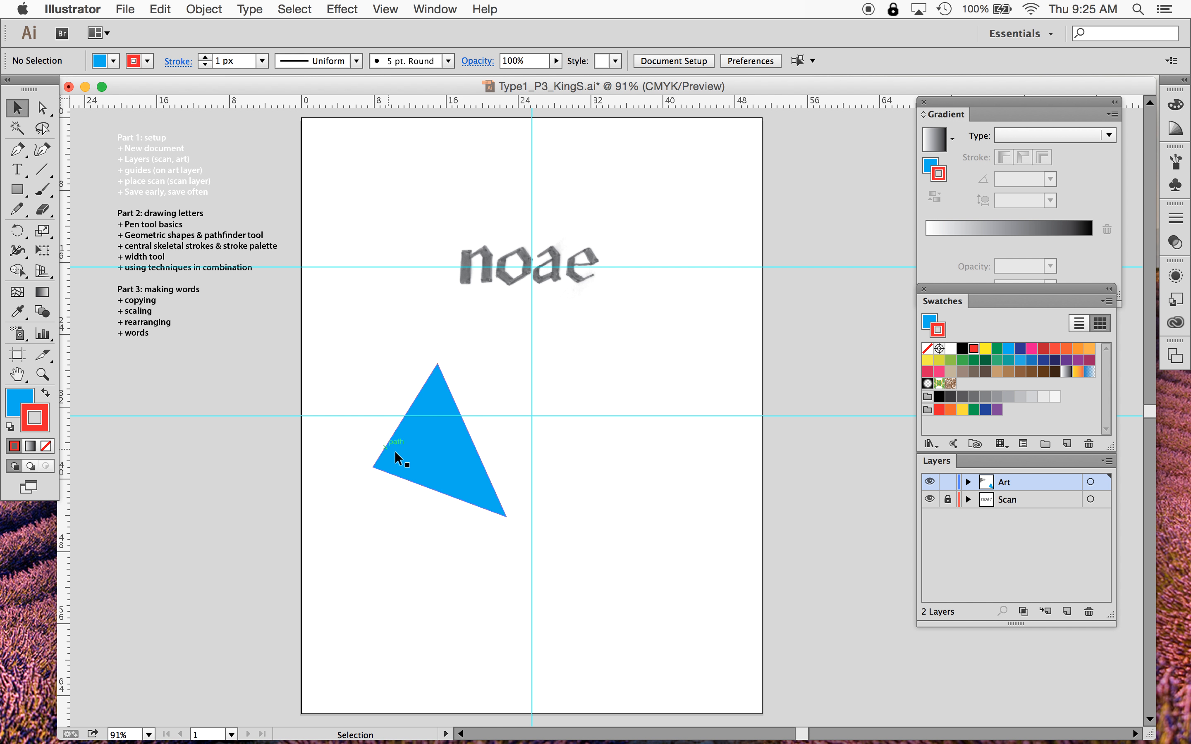
- Select the triangle and set its stroke weight to 6 px
click(431, 464)
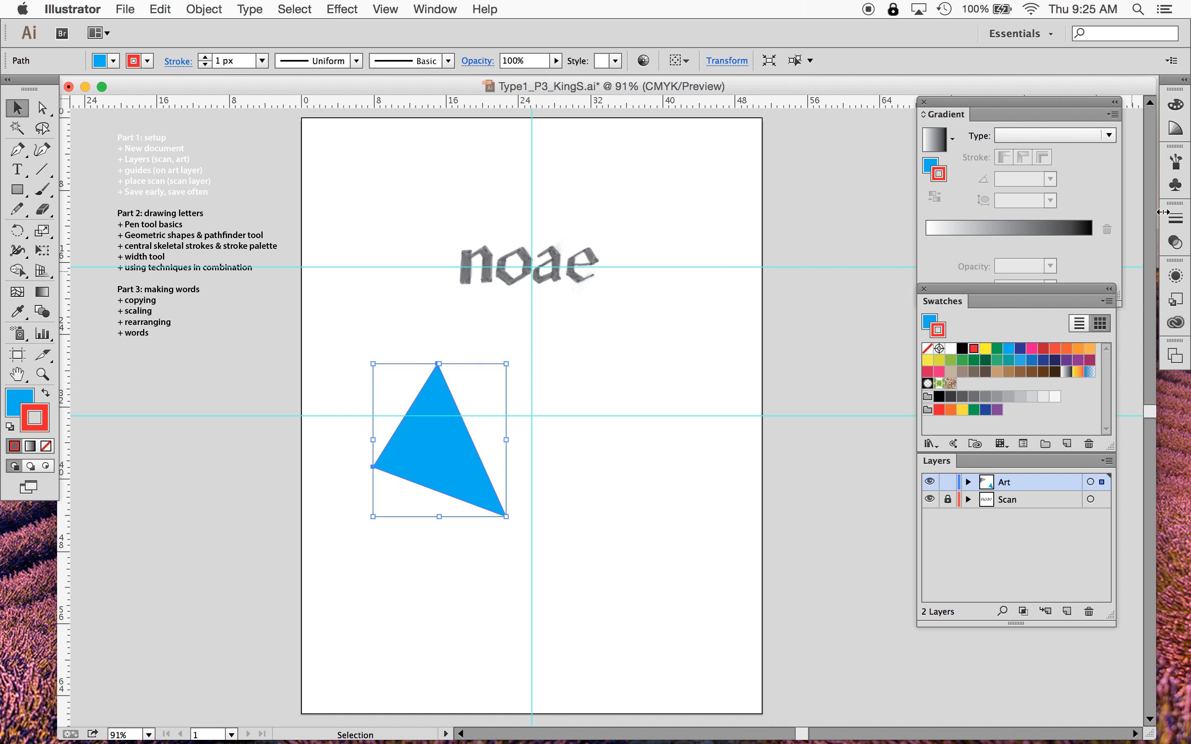
click(1176, 218)
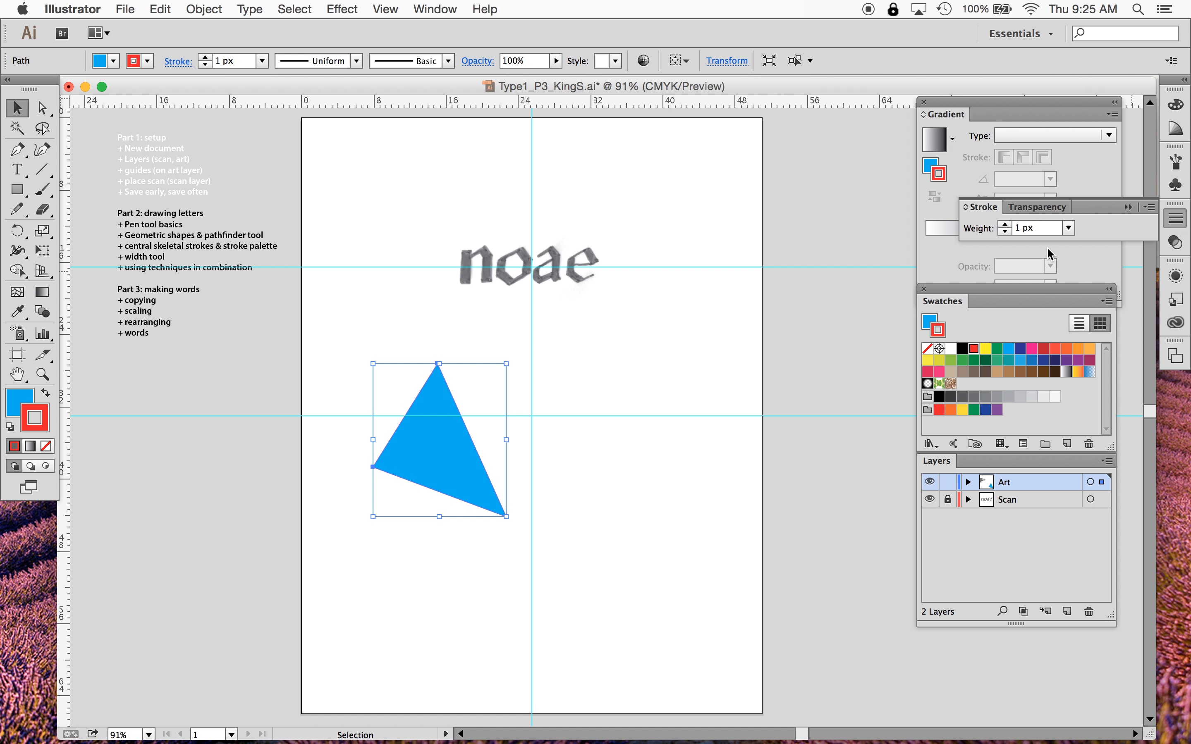
click(1005, 224)
click(1005, 224)
click(1005, 224)
click(1005, 224)
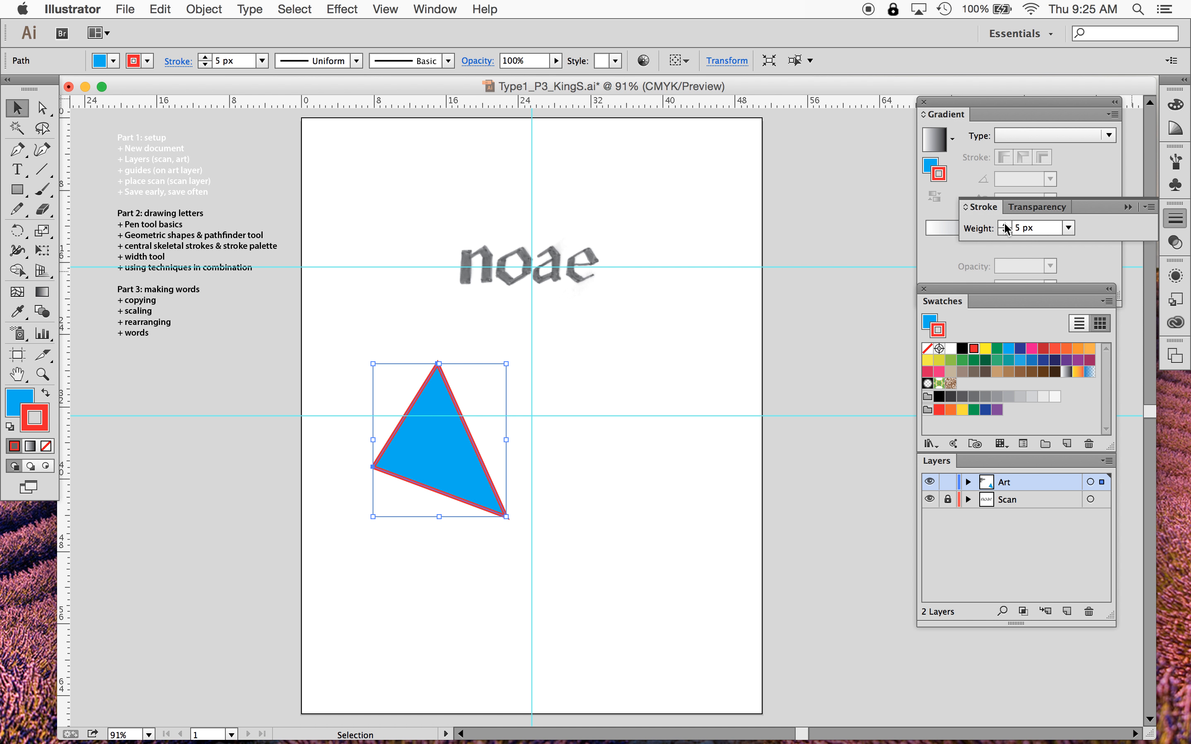
click(1005, 224)
click(593, 543)
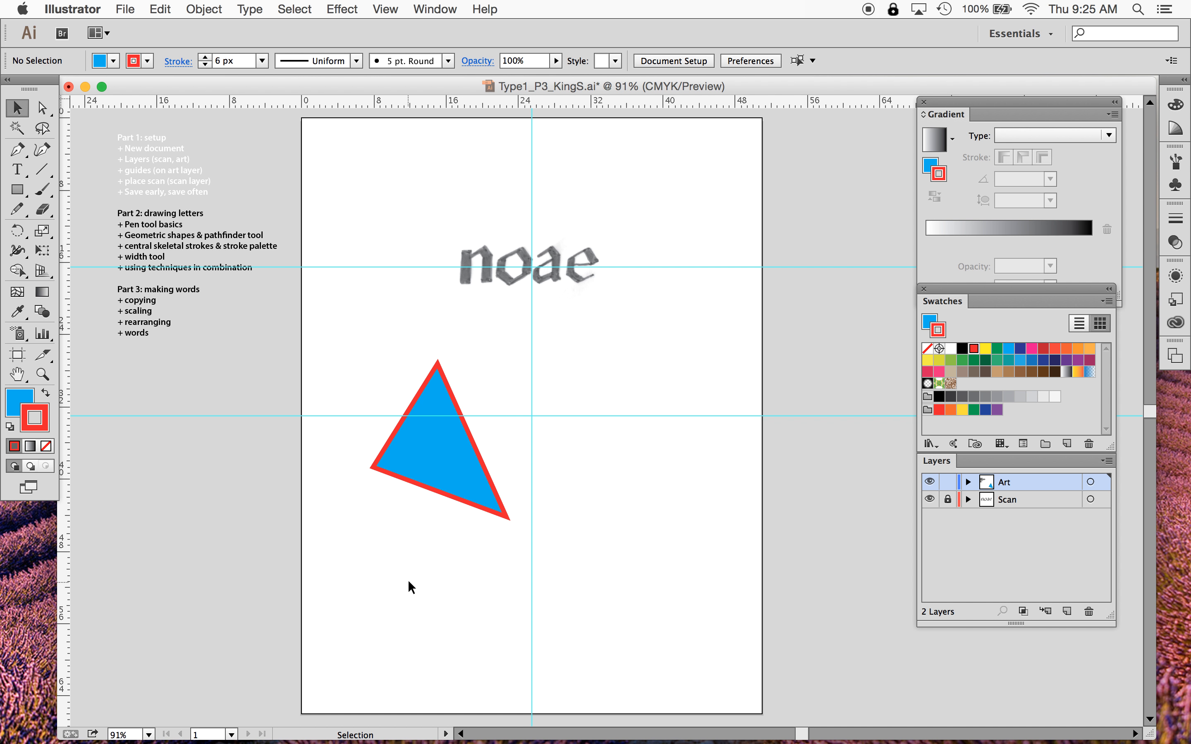
- Move the triangle down and to the left on the page
click(450, 469)
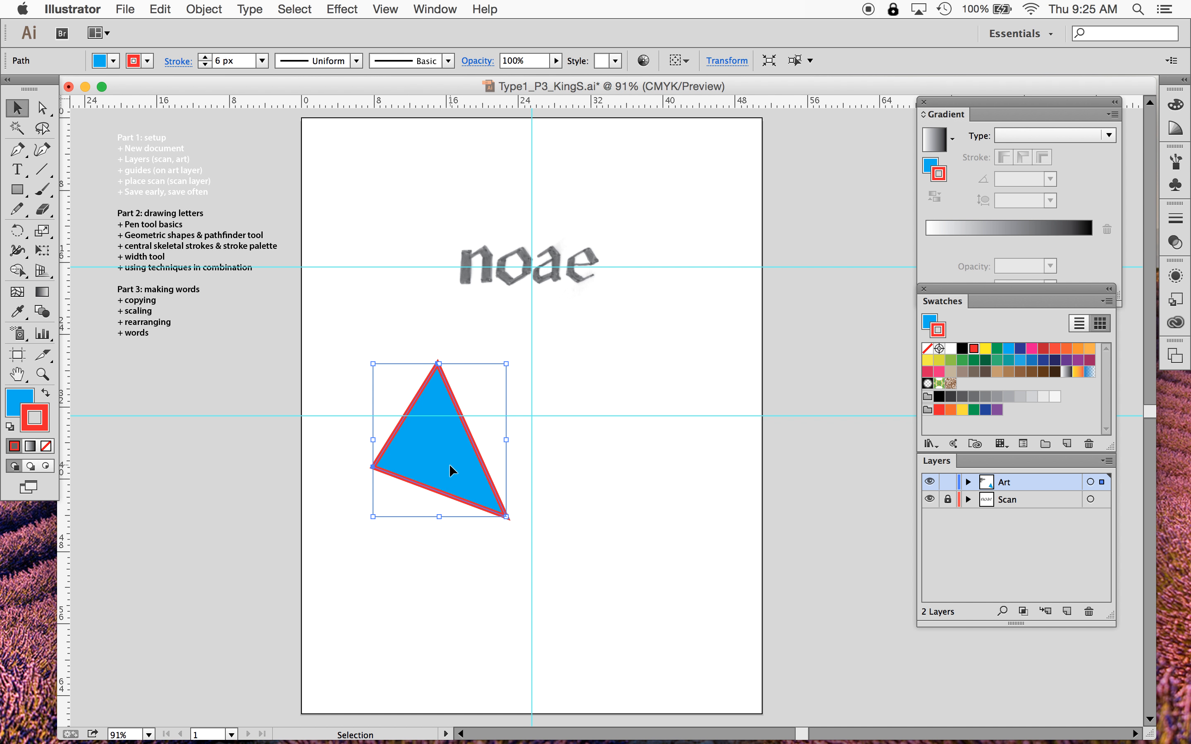
drag(450, 465, 397, 527)
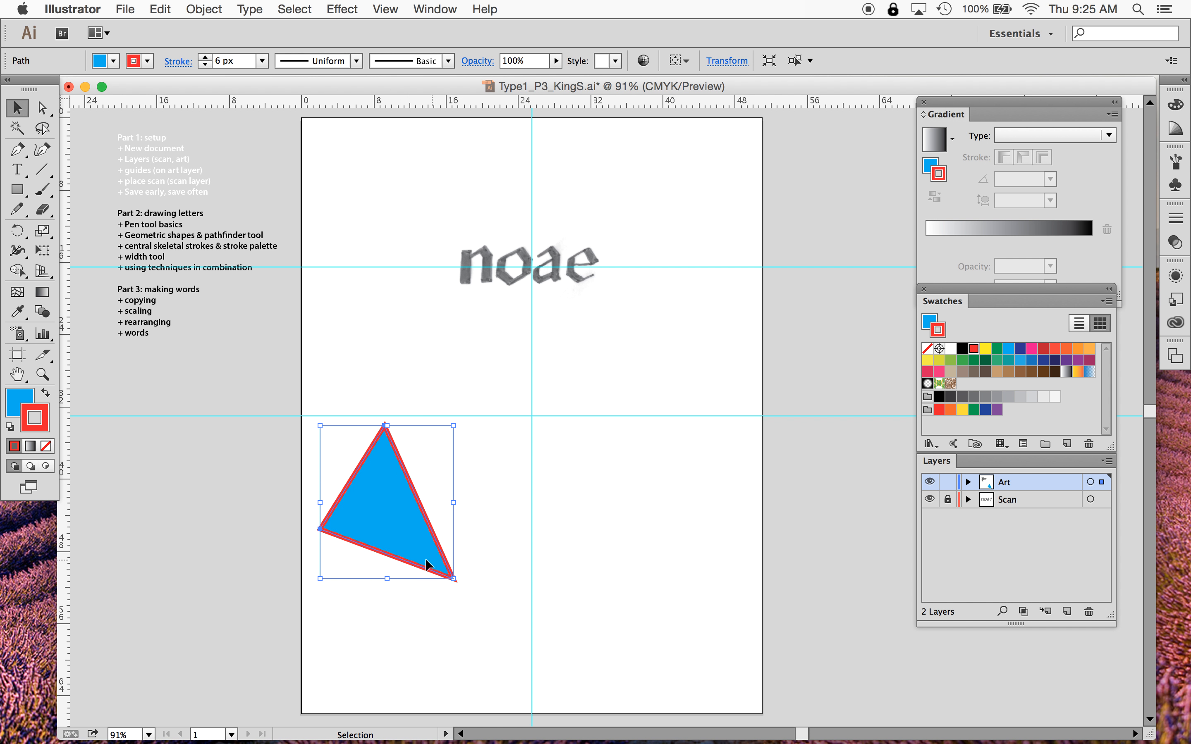
- Draw a four-point open path to the right of the triangle with the Pen tool, then end the path
click(18, 155)
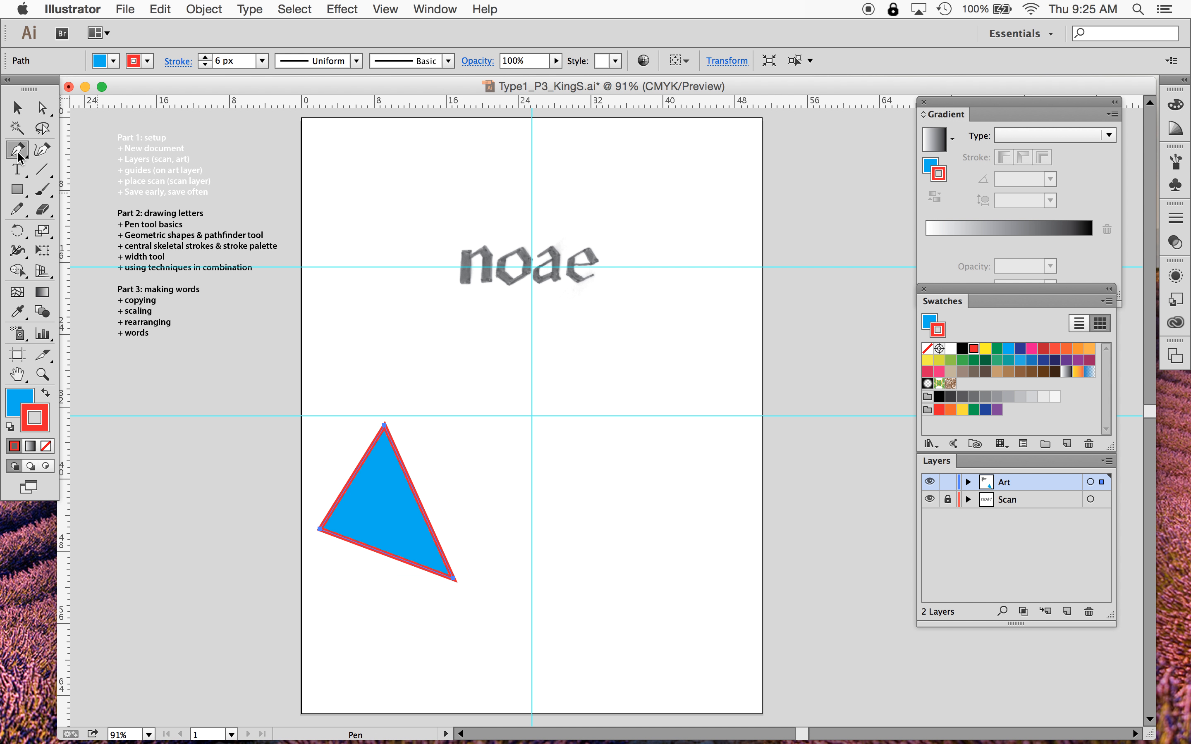
click(495, 433)
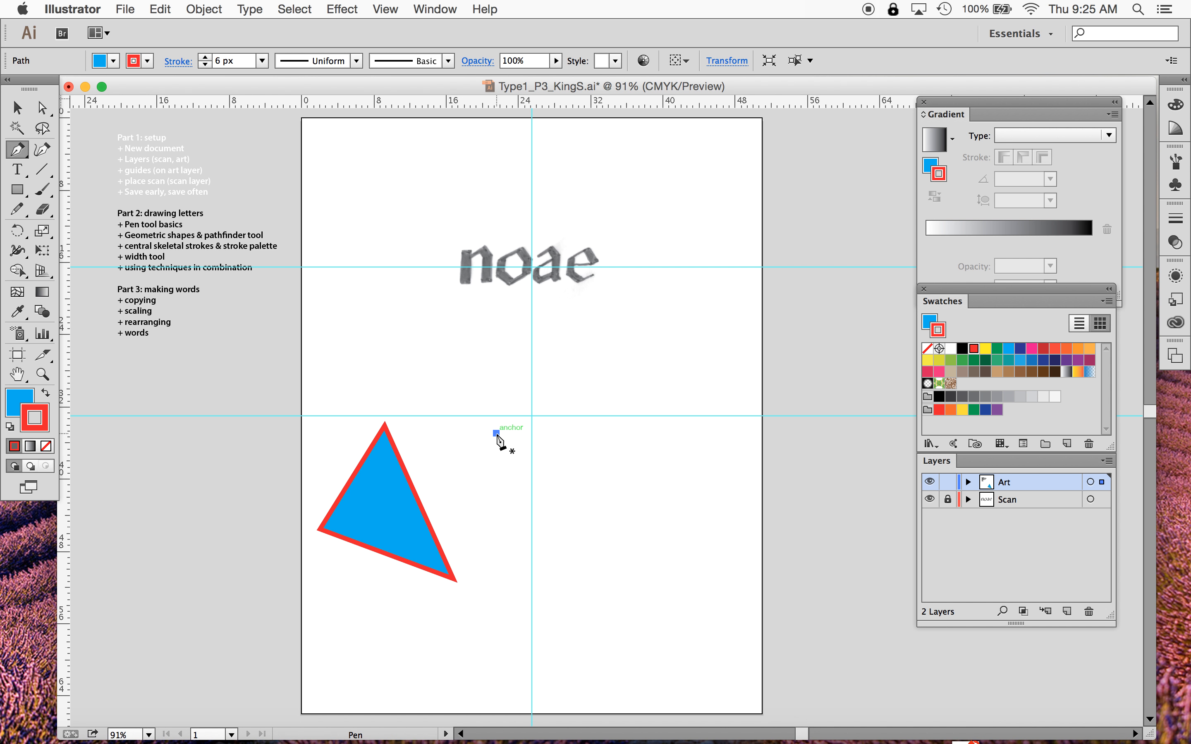
click(641, 471)
click(619, 630)
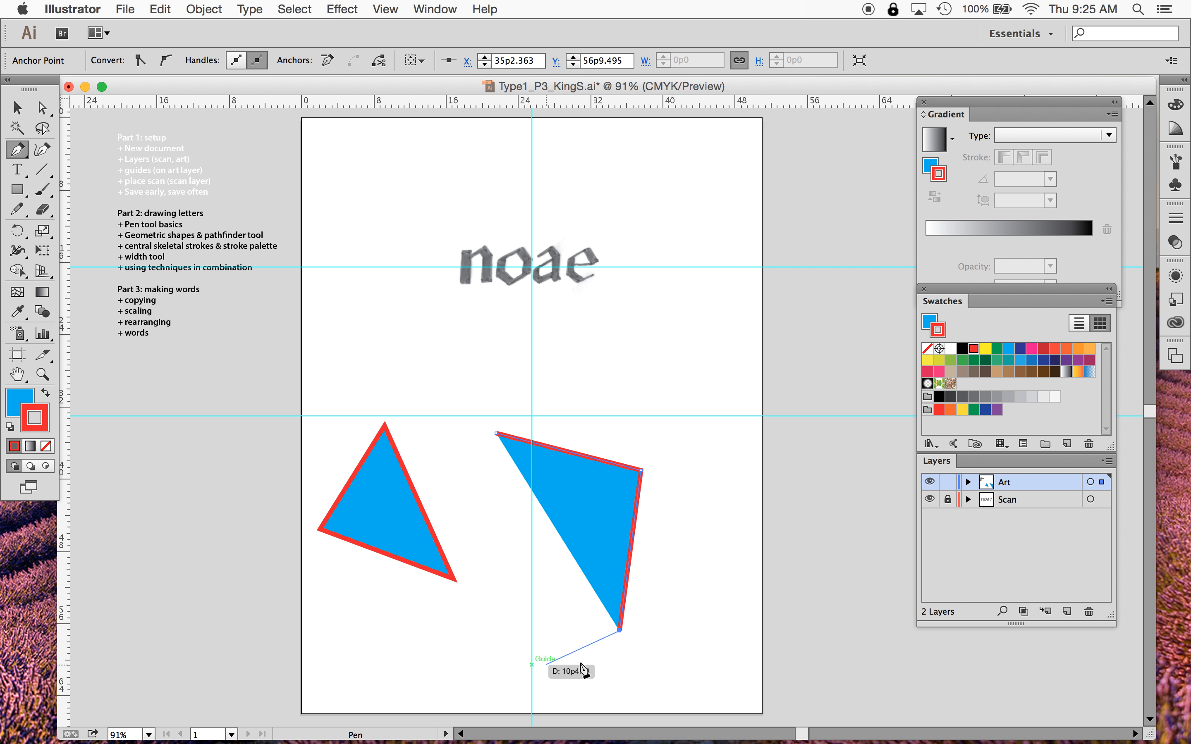
click(559, 656)
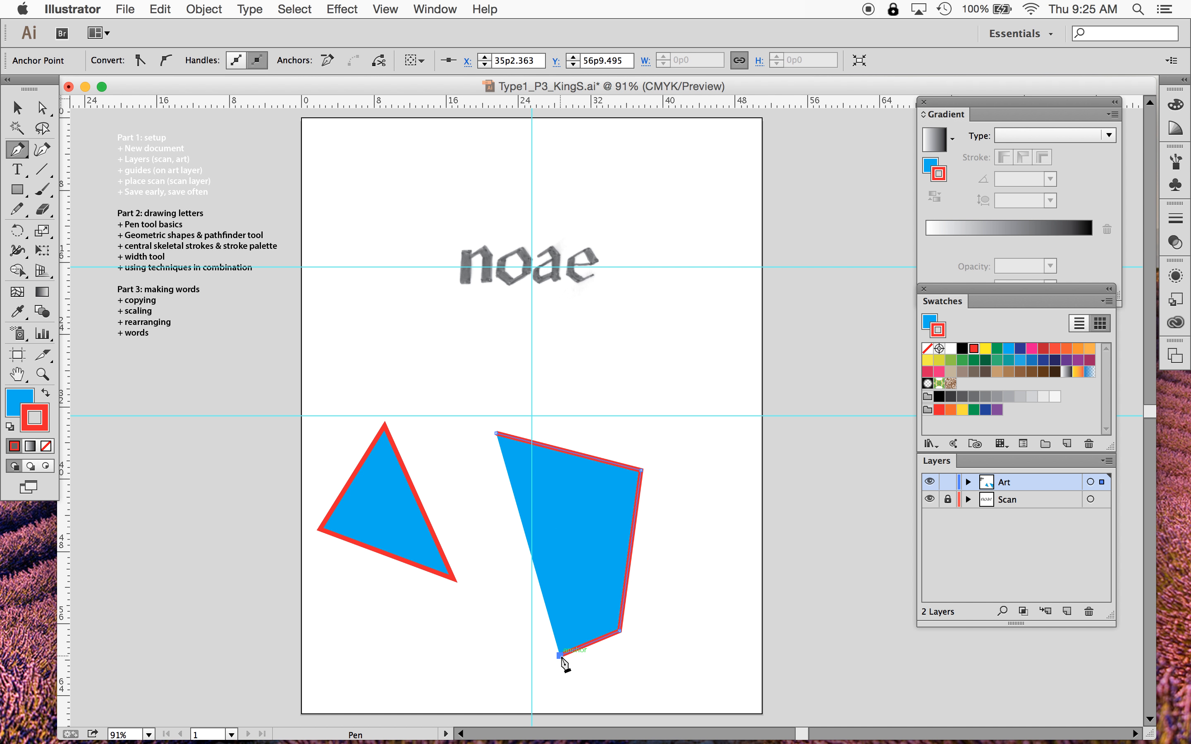
key(space)
key(super)
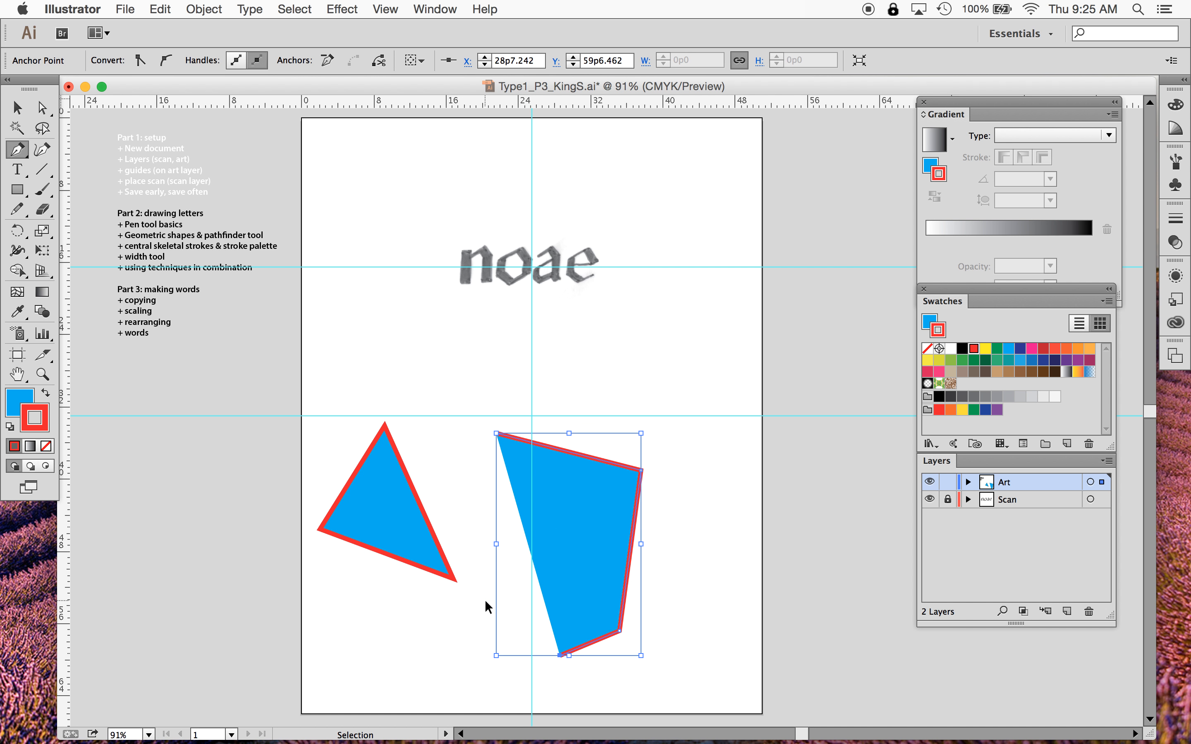
super+click(484, 599)
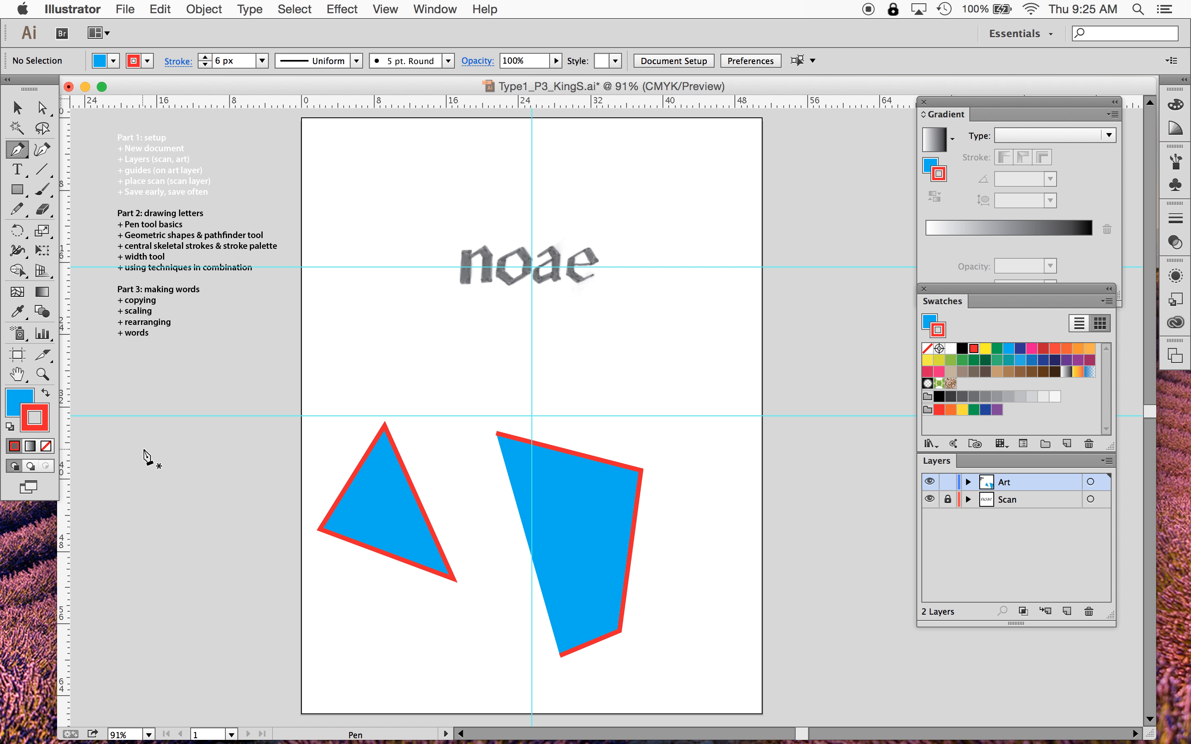
- Select the new path and set its fill to None
click(18, 108)
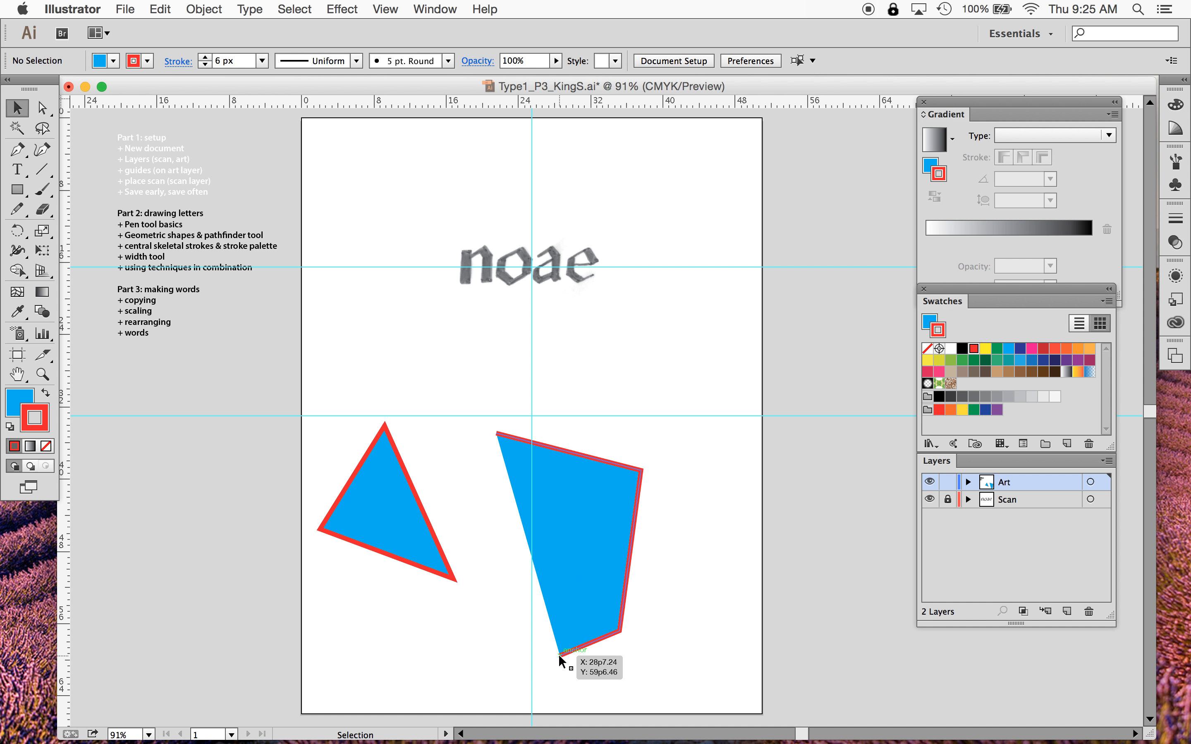
click(638, 498)
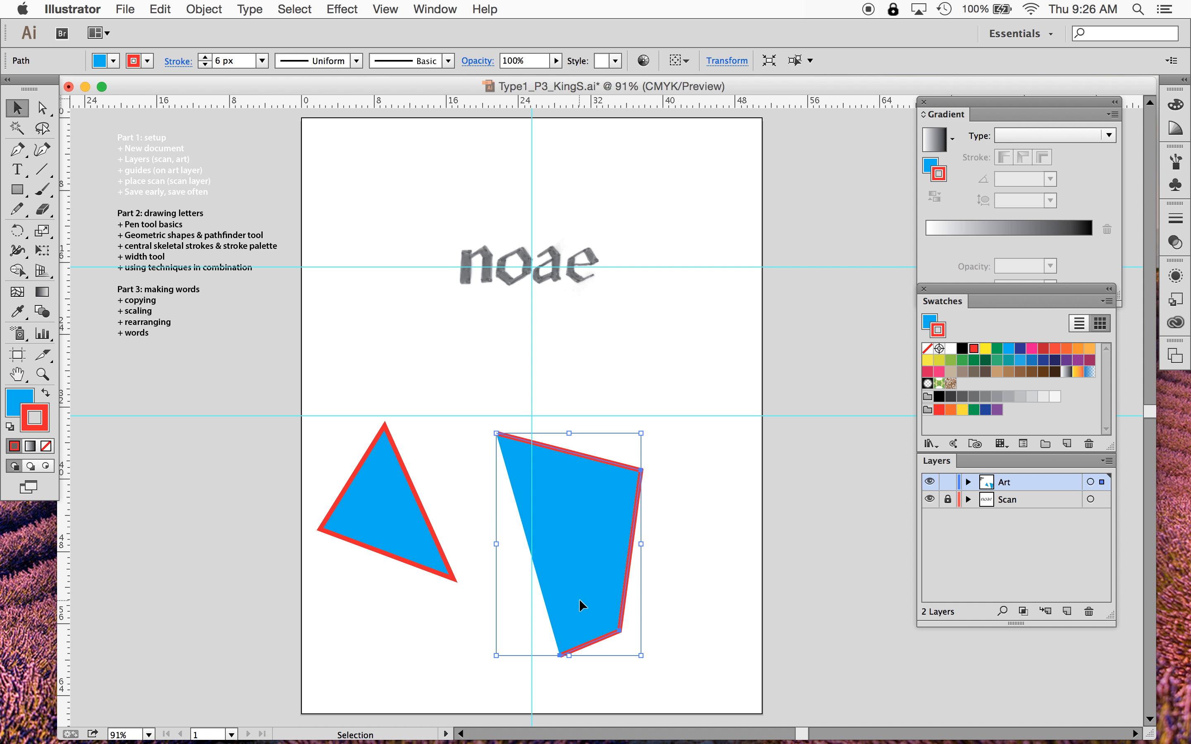
click(930, 320)
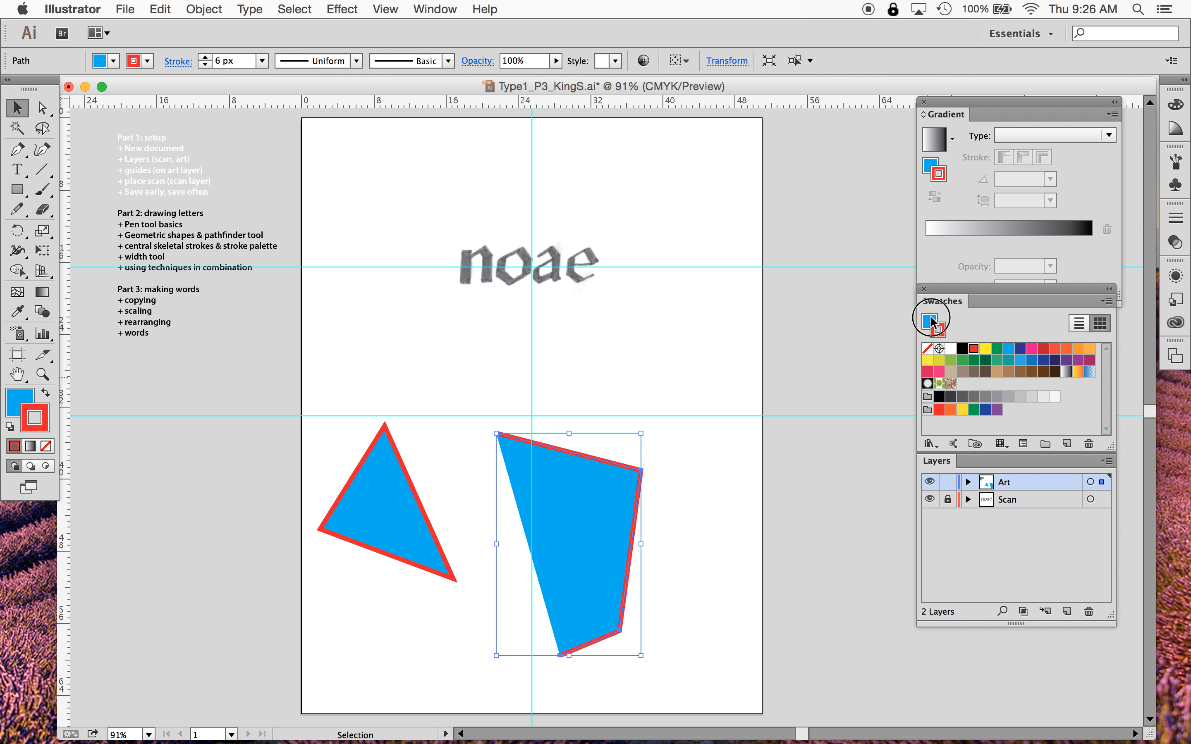
click(928, 349)
click(605, 501)
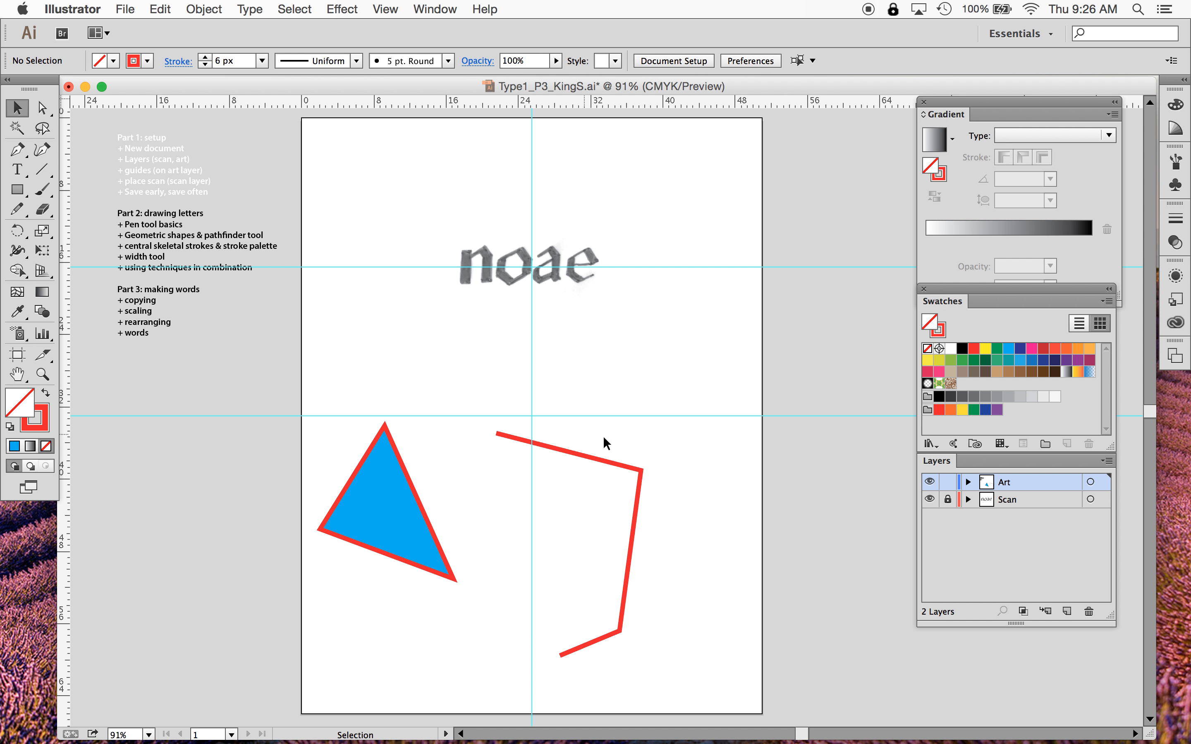
- Move the open stroked path to the left, closer to the triangle
click(634, 532)
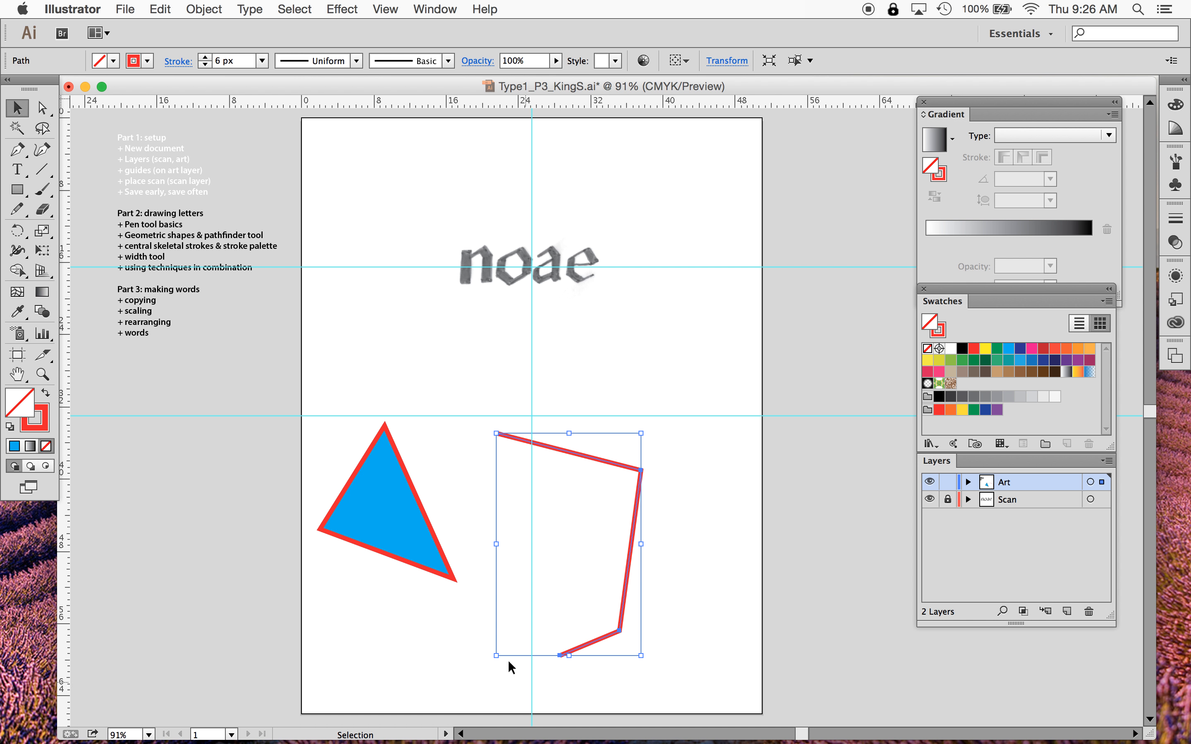
click(714, 475)
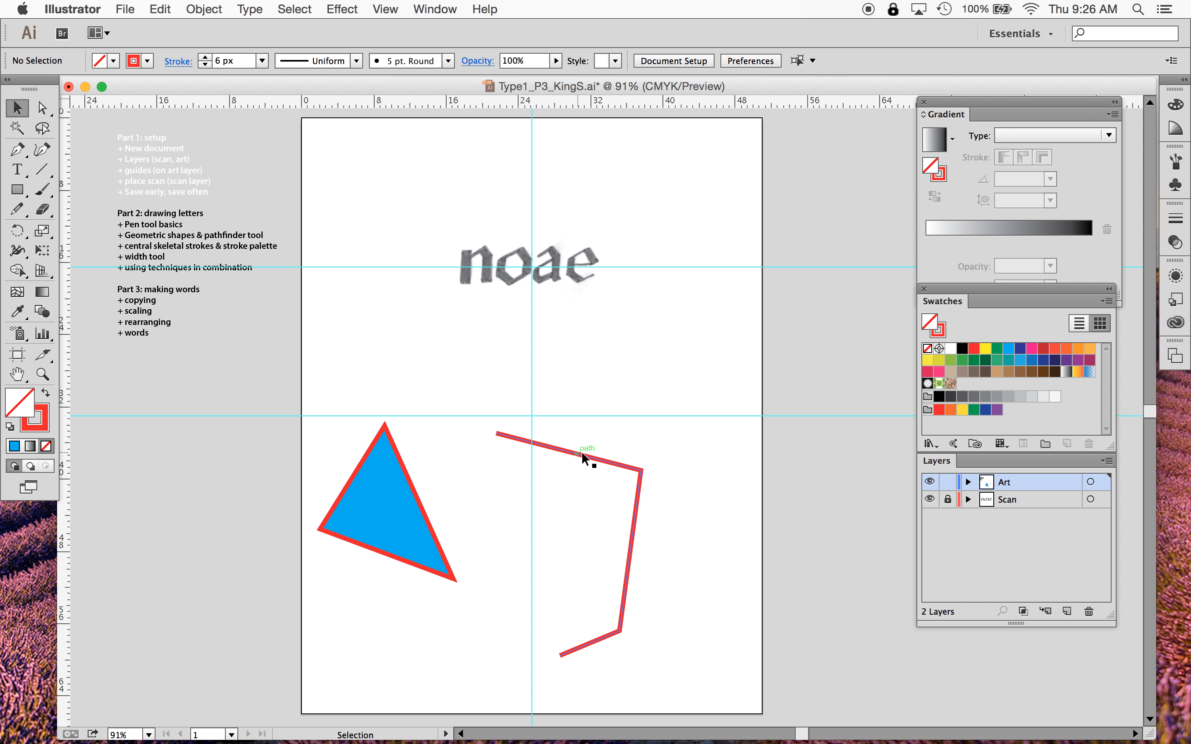
drag(591, 457, 535, 457)
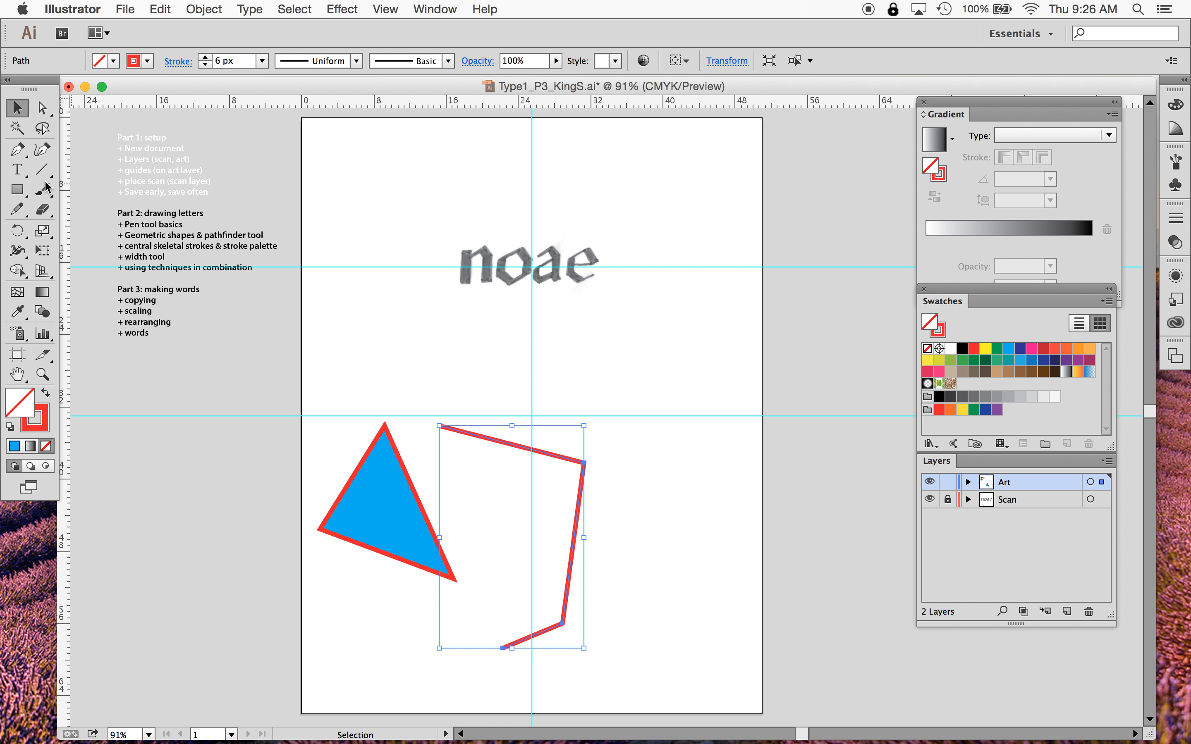
- Convert the open path's two middle corner anchors into smooth curve points with the Anchor Point Tool
click(19, 155)
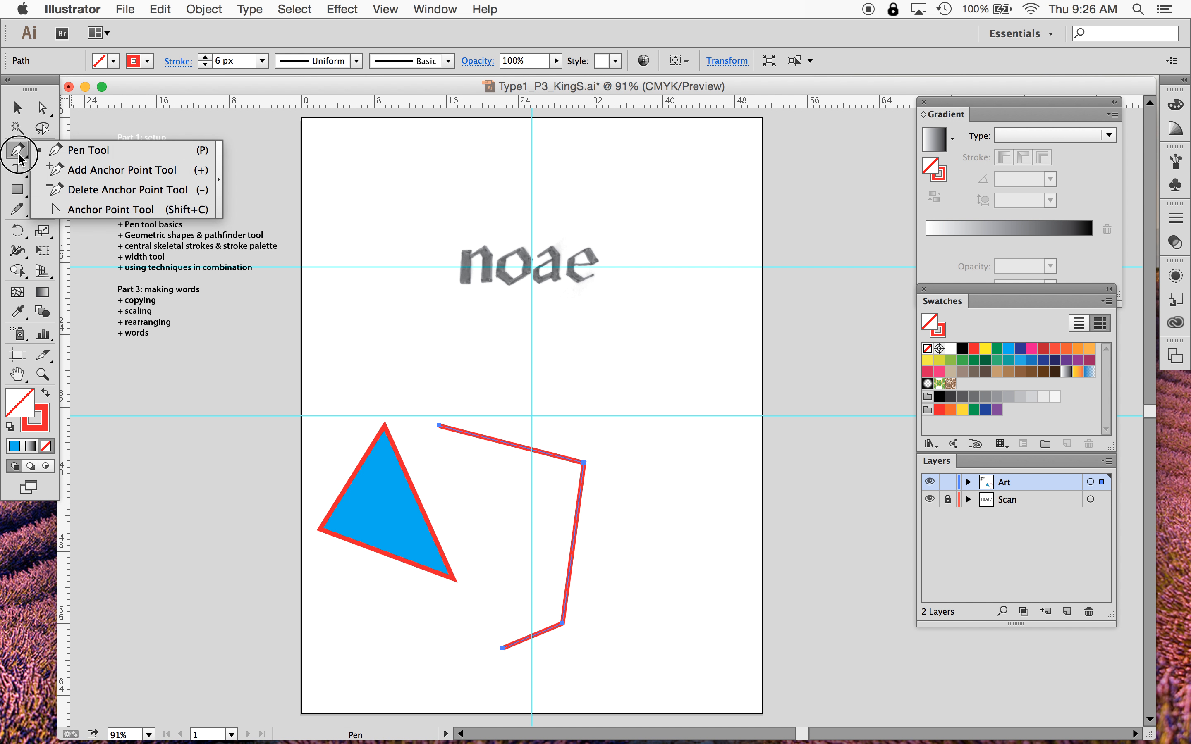
drag(19, 155, 80, 209)
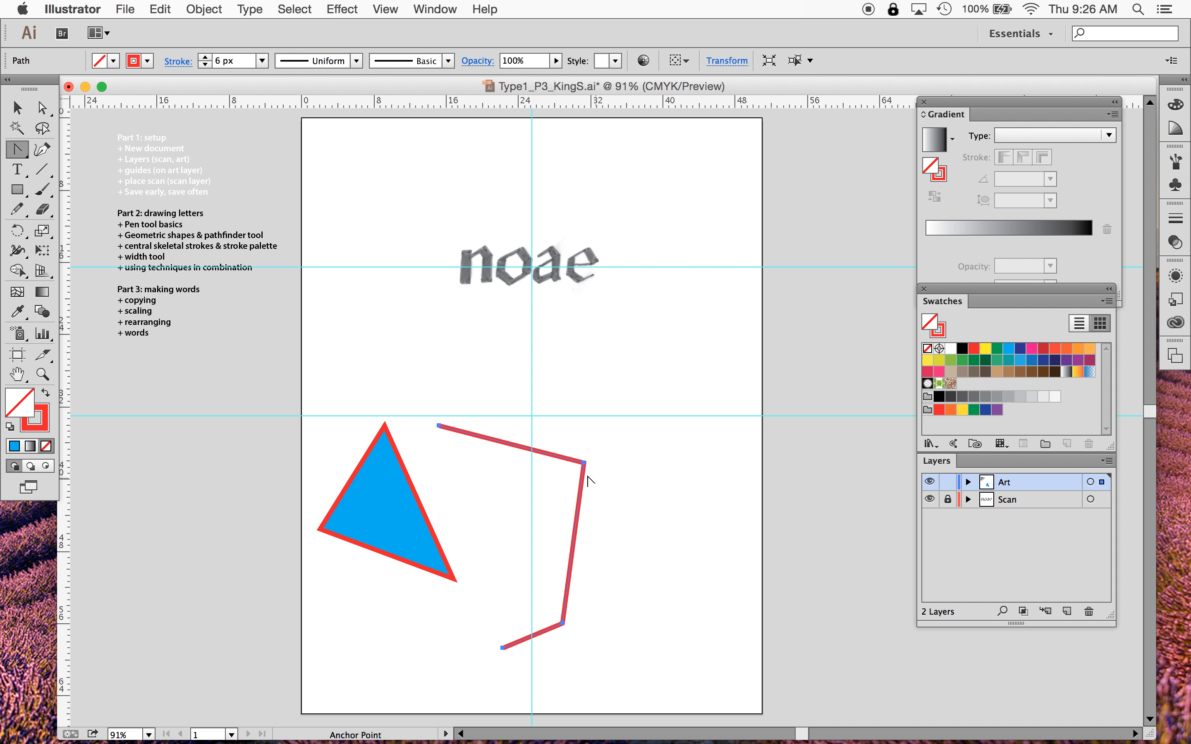
drag(584, 463, 617, 508)
mouse_move(562, 624)
mouse_down()
mouse_move(548, 588)
mouse_move(540, 633)
mouse_move(550, 662)
mouse_move(572, 665)
mouse_move(567, 682)
mouse_up()
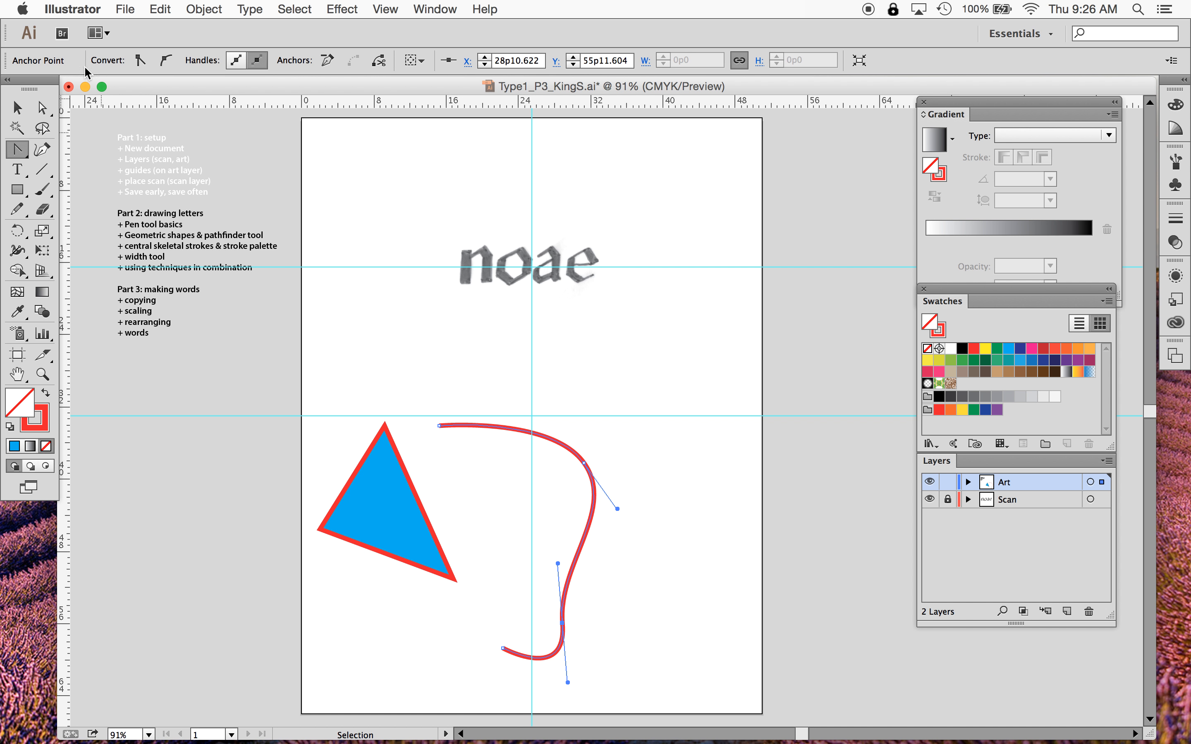
- Examine the curved path by selecting and deselecting it to compare it with and without its anchors shown
click(43, 106)
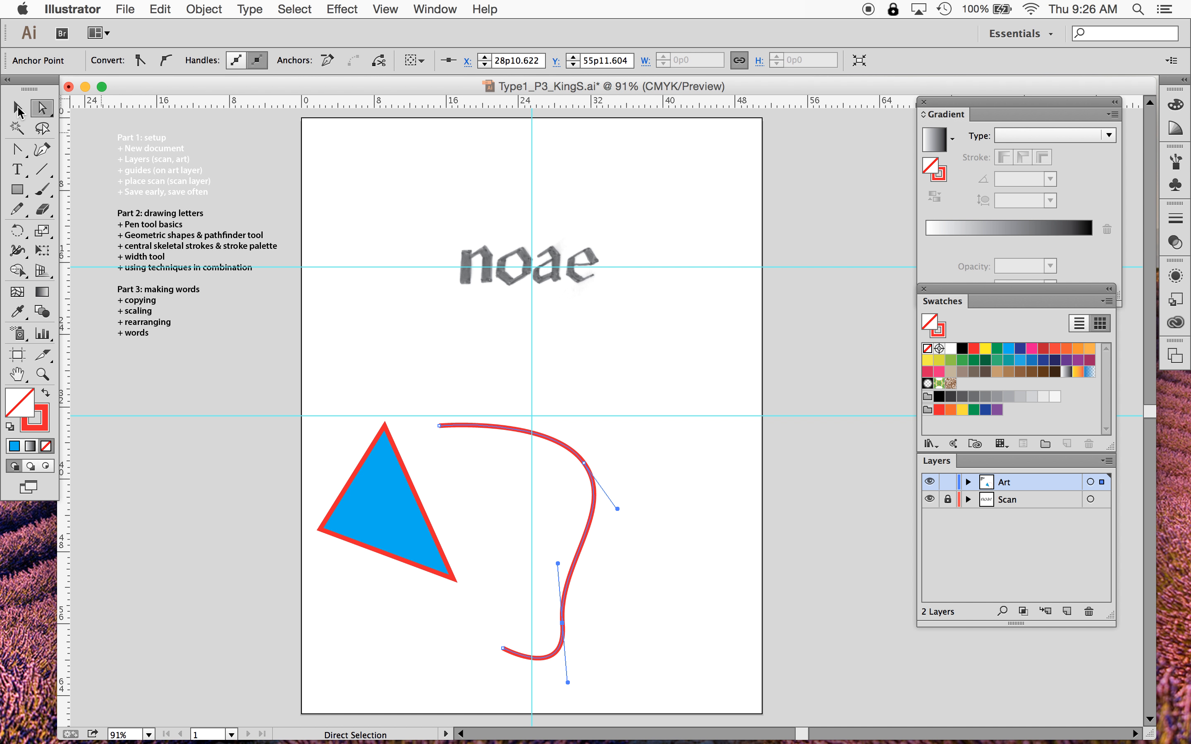
click(17, 108)
click(607, 376)
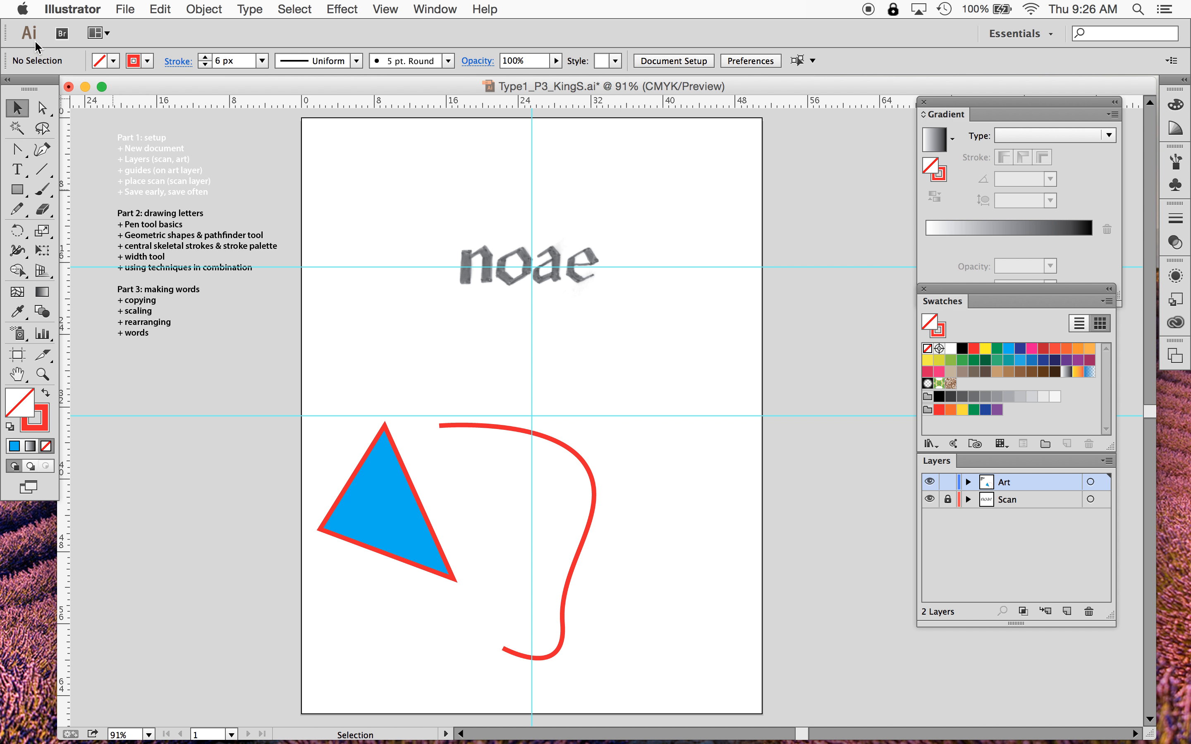
click(18, 111)
click(496, 426)
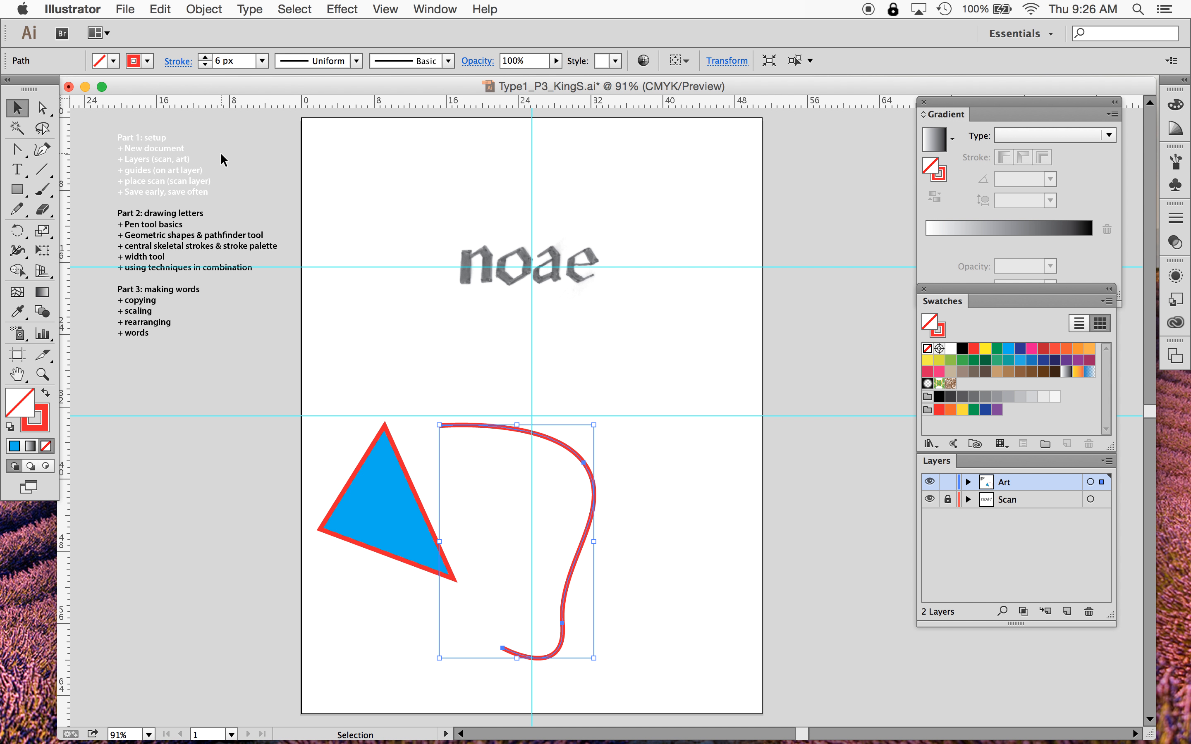
click(462, 365)
- Reshape the curve by dragging the direction handles of the upper and lower smooth anchors with Direct Selection
click(51, 101)
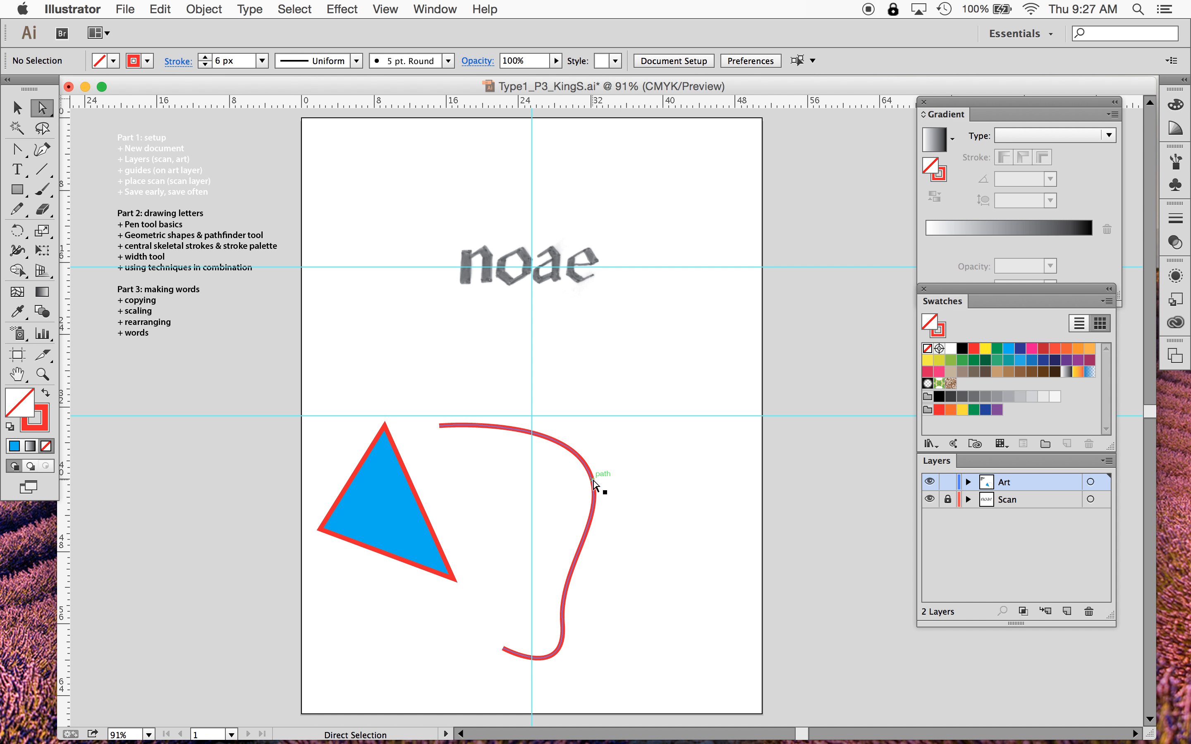
drag(585, 463, 586, 465)
mouse_move(619, 508)
mouse_down()
mouse_move(600, 538)
mouse_move(561, 539)
mouse_move(538, 516)
mouse_move(626, 559)
mouse_move(639, 540)
mouse_move(585, 497)
mouse_move(629, 616)
mouse_move(572, 509)
mouse_move(590, 504)
mouse_move(638, 620)
mouse_move(589, 485)
mouse_up()
mouse_move(574, 408)
mouse_down()
mouse_move(506, 372)
mouse_move(504, 340)
mouse_move(494, 512)
mouse_move(494, 460)
mouse_up()
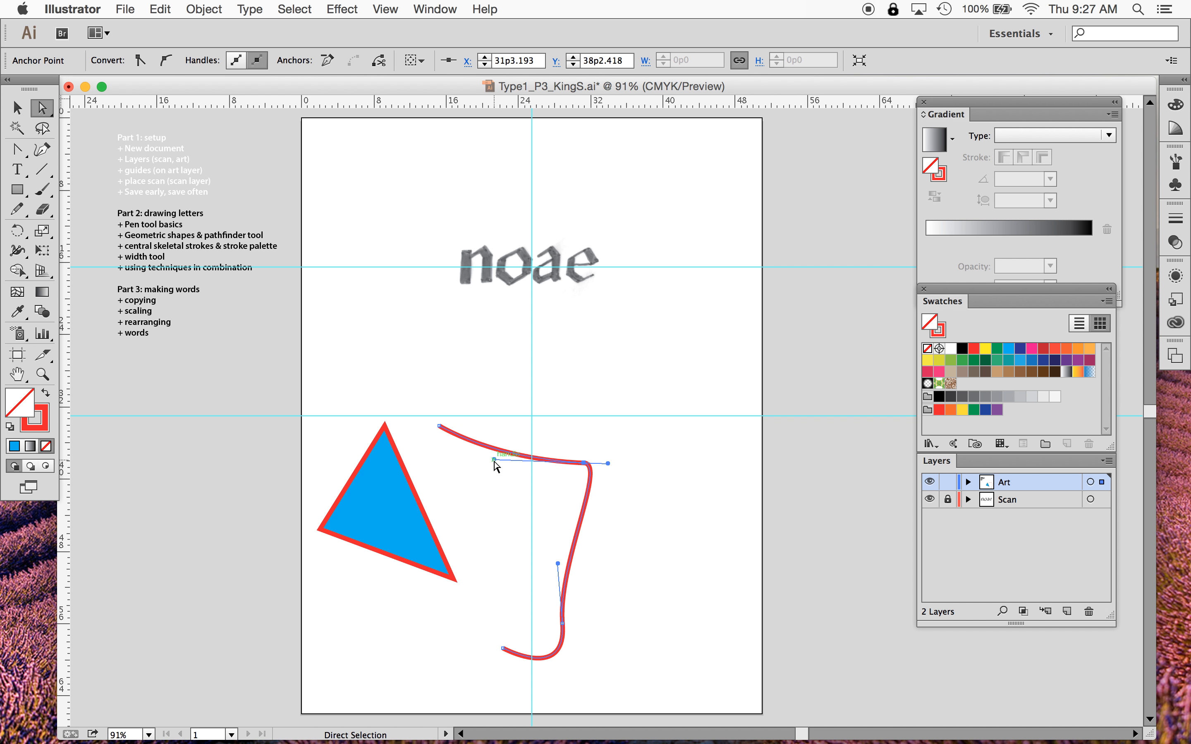
mouse_move(608, 465)
mouse_down()
mouse_move(676, 474)
mouse_move(656, 548)
mouse_move(695, 450)
mouse_move(680, 436)
mouse_up()
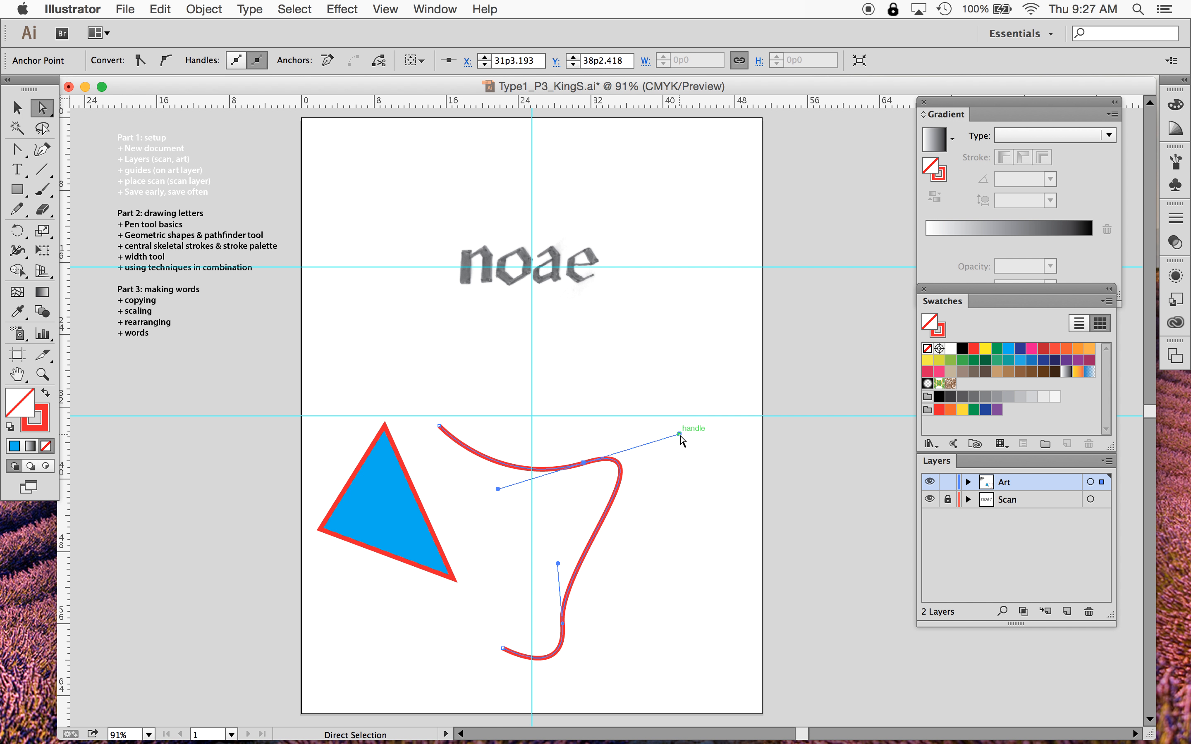
drag(556, 564, 490, 529)
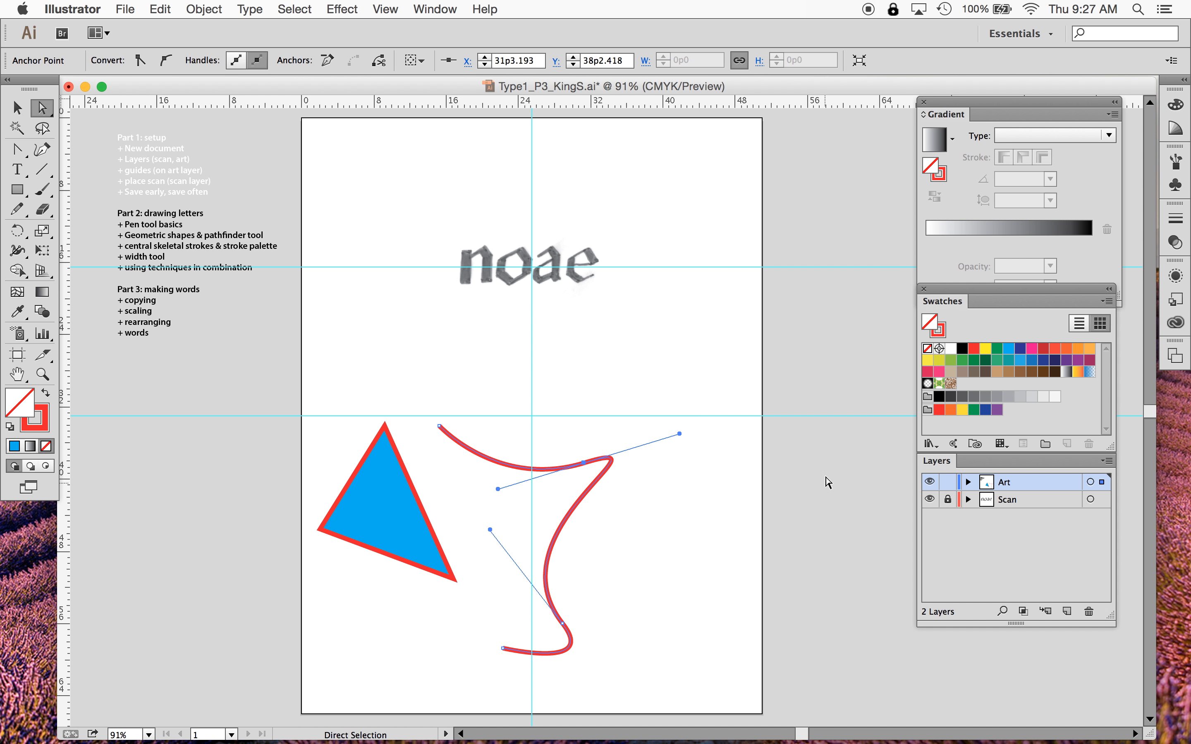
mouse_move(681, 436)
mouse_down()
mouse_move(718, 457)
mouse_move(723, 439)
mouse_up()
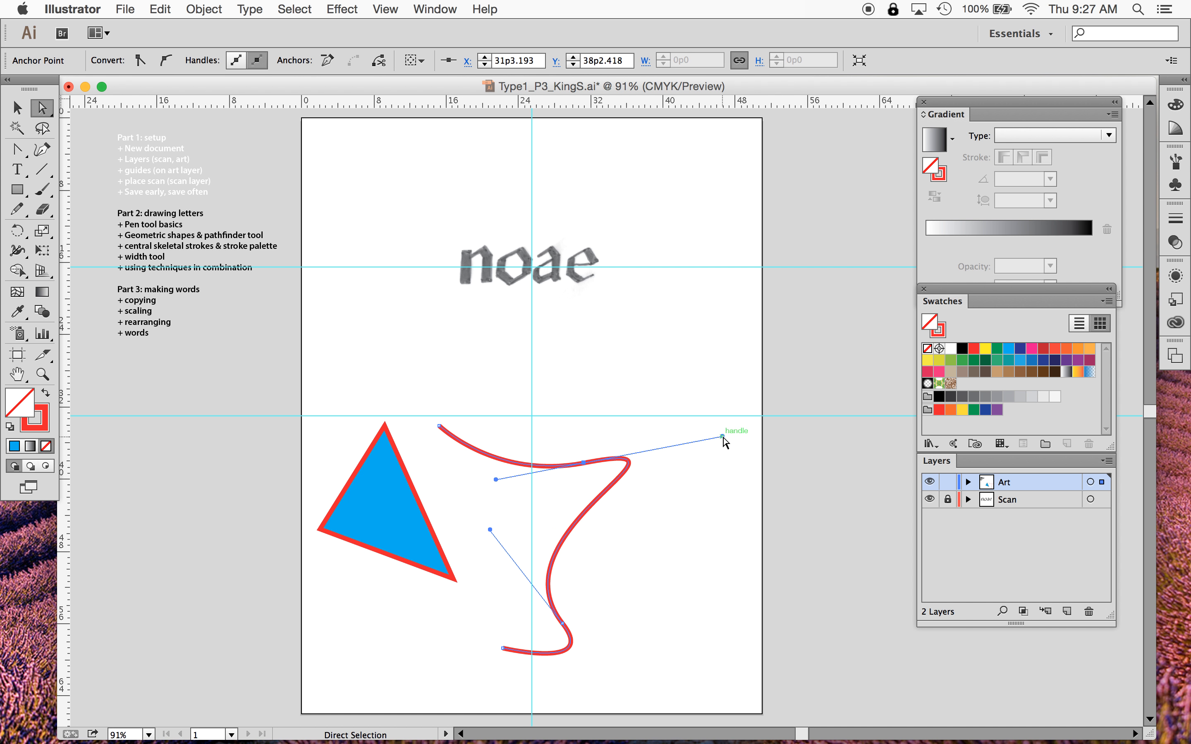
- Move the path's end point down and to the left and readjust the lower and upper anchors' handles
click(562, 623)
drag(600, 670, 637, 707)
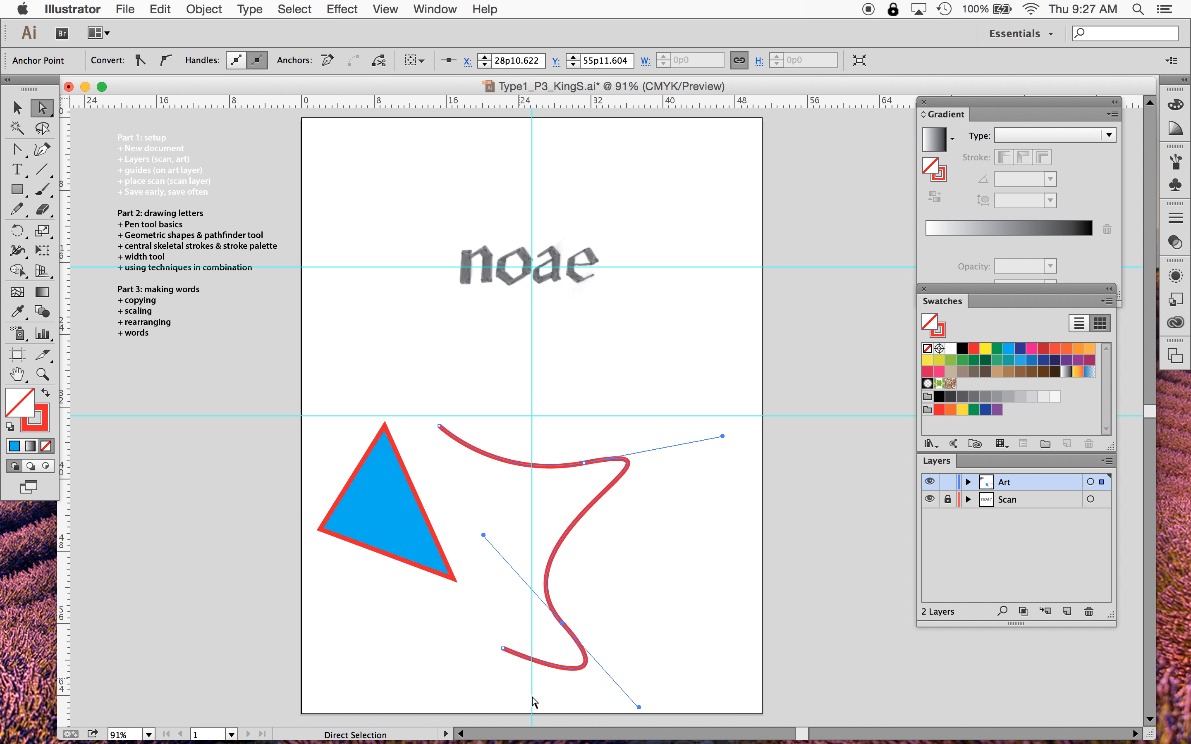
mouse_move(503, 649)
mouse_down()
mouse_move(483, 647)
mouse_move(474, 626)
mouse_up()
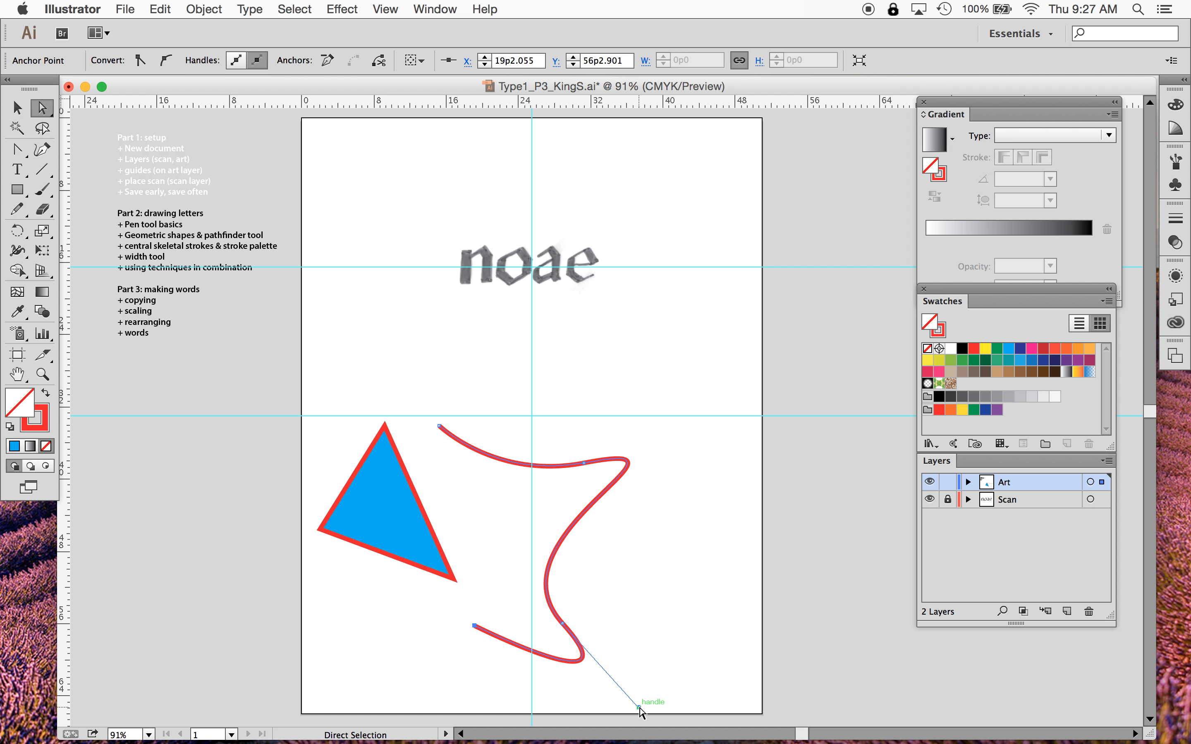
drag(639, 708, 562, 705)
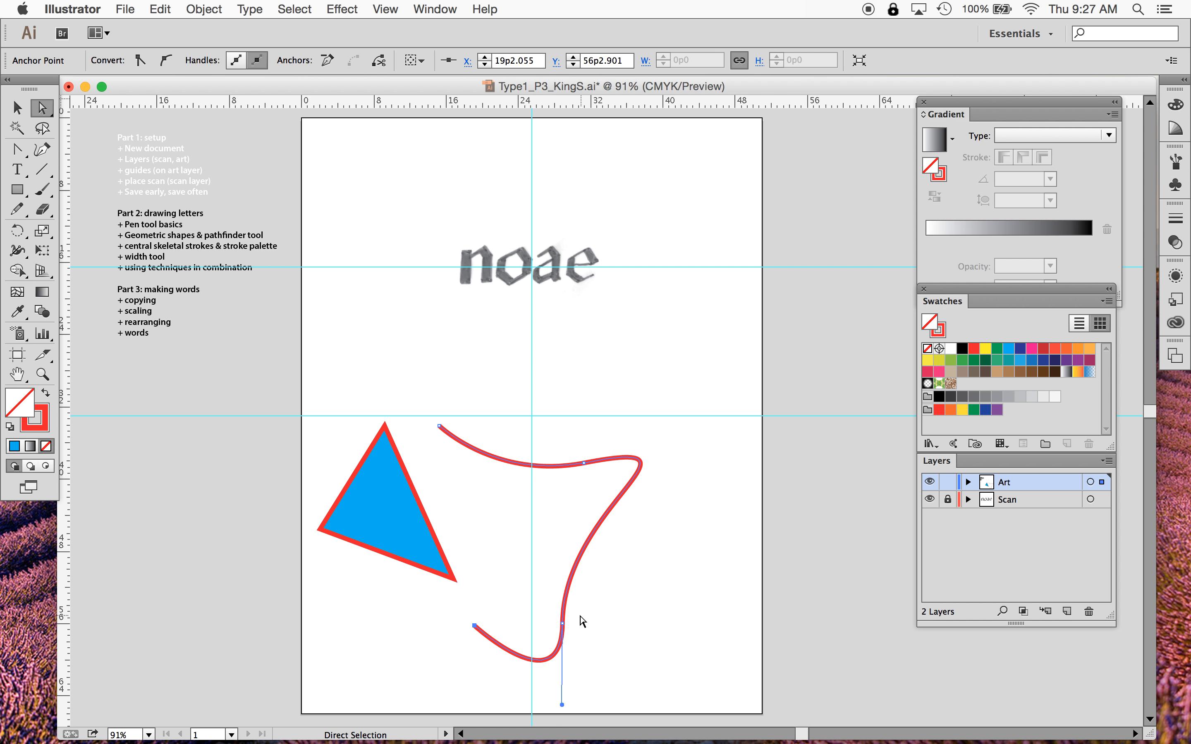
click(563, 623)
drag(564, 505, 650, 564)
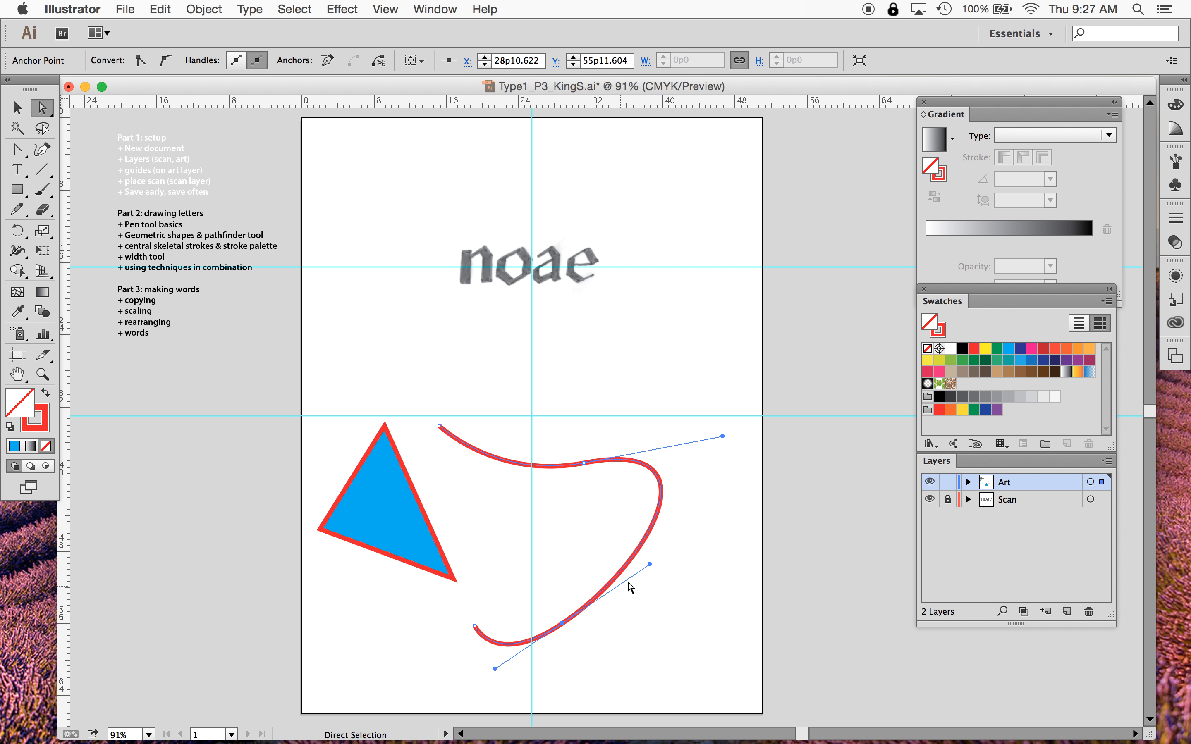
drag(650, 564, 557, 538)
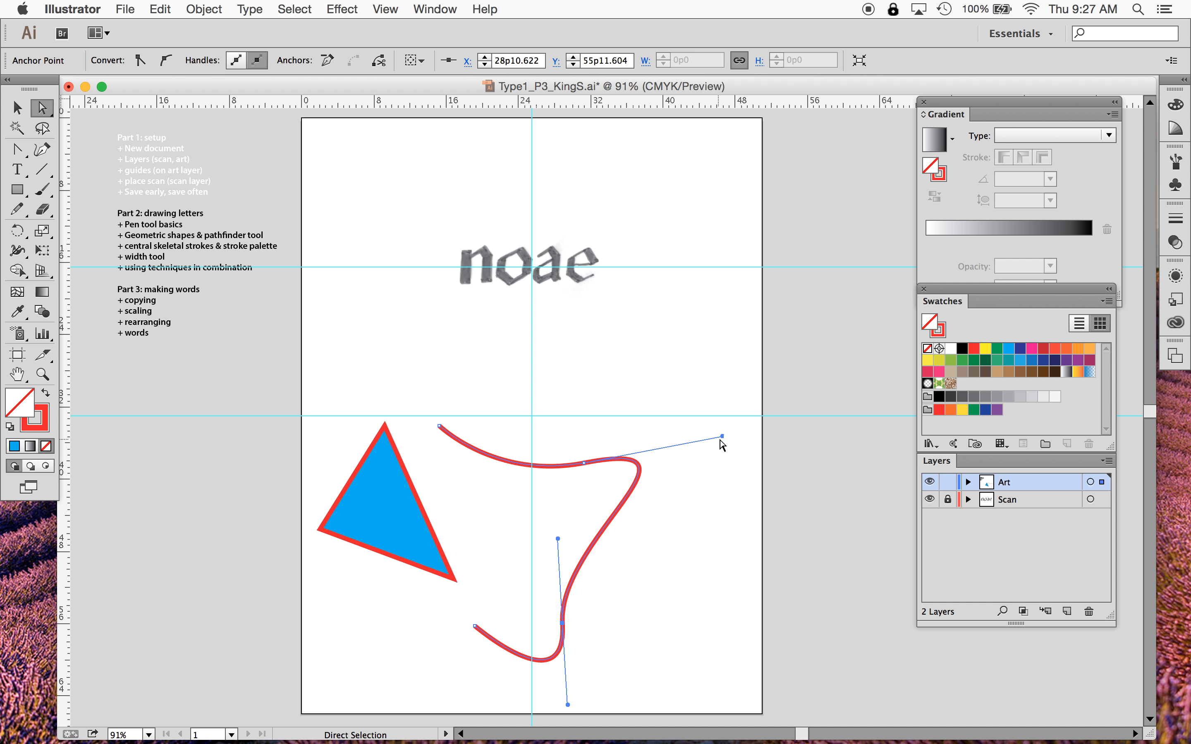
drag(722, 436, 671, 440)
- Split the upper anchor's handles with the Anchor Point Tool to make a sharp corner, then reposition its other handle
click(18, 150)
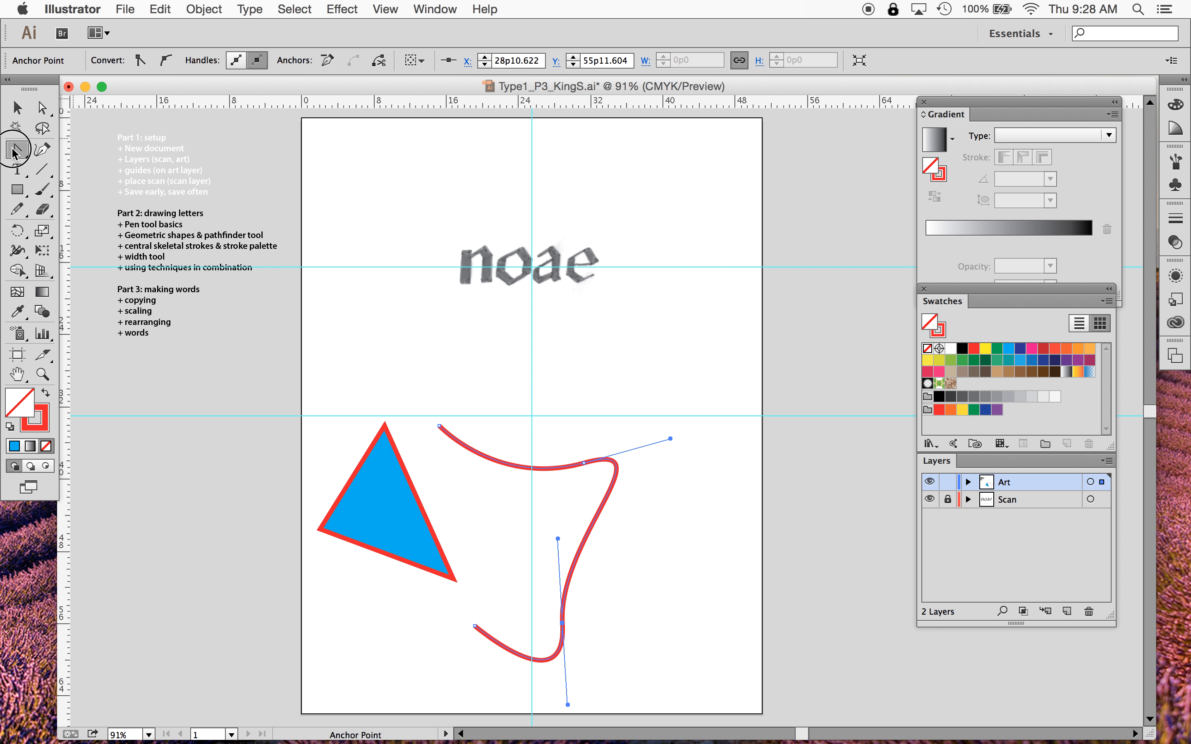
drag(18, 150, 96, 215)
drag(671, 439, 663, 603)
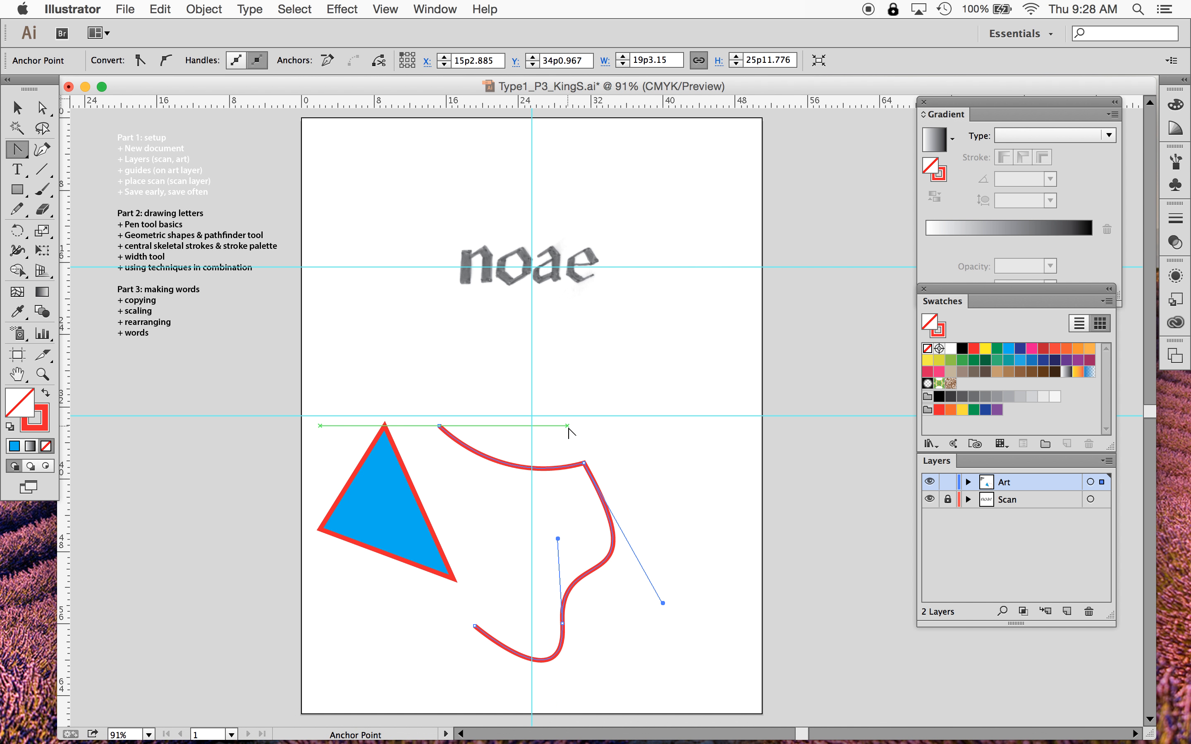
key(a)
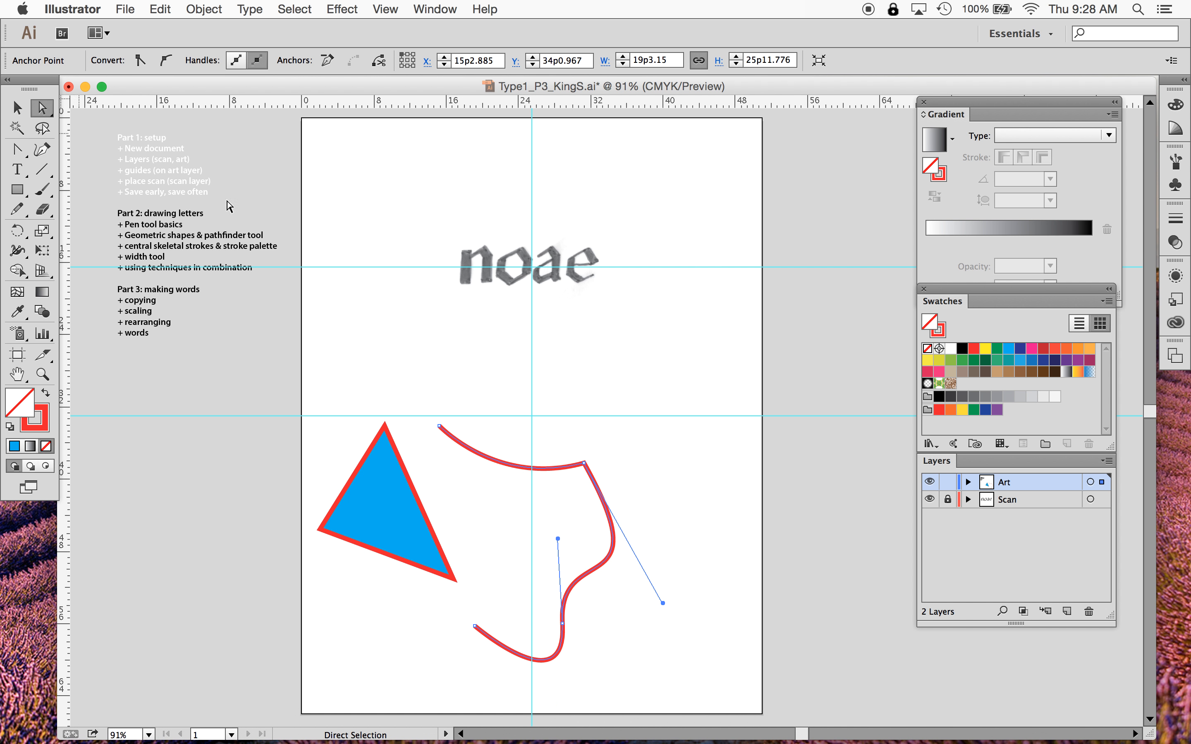
click(585, 463)
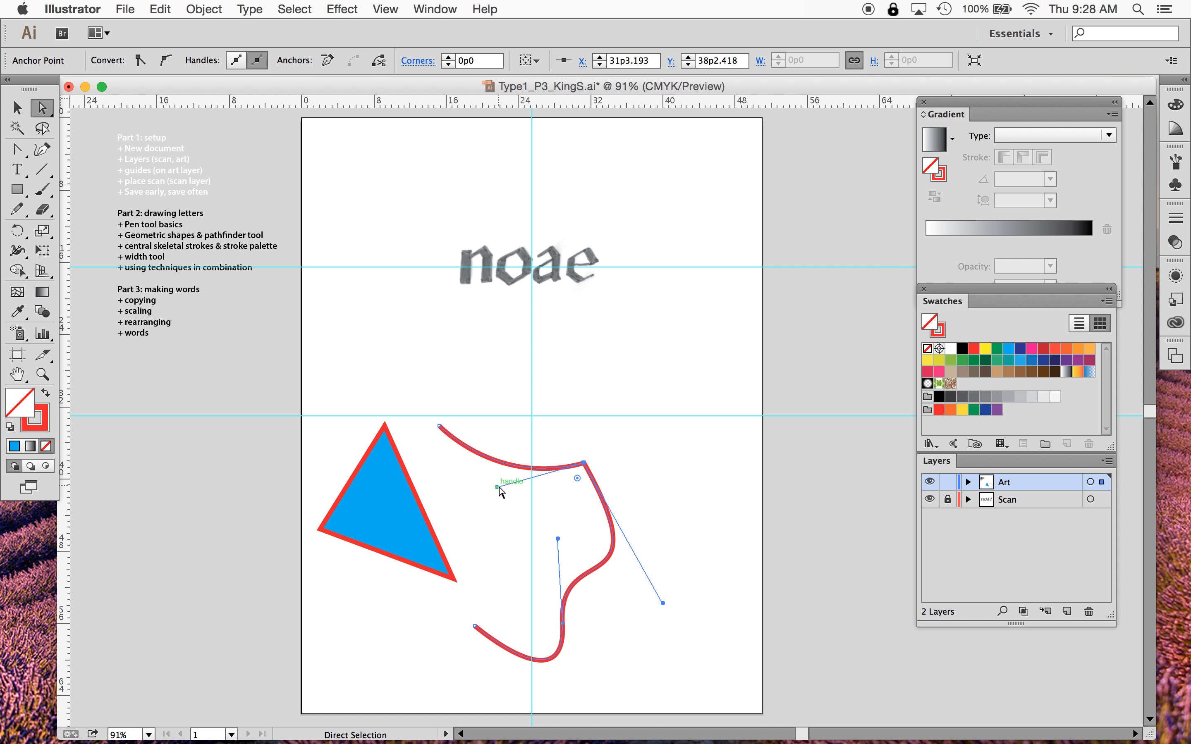
drag(498, 490, 602, 672)
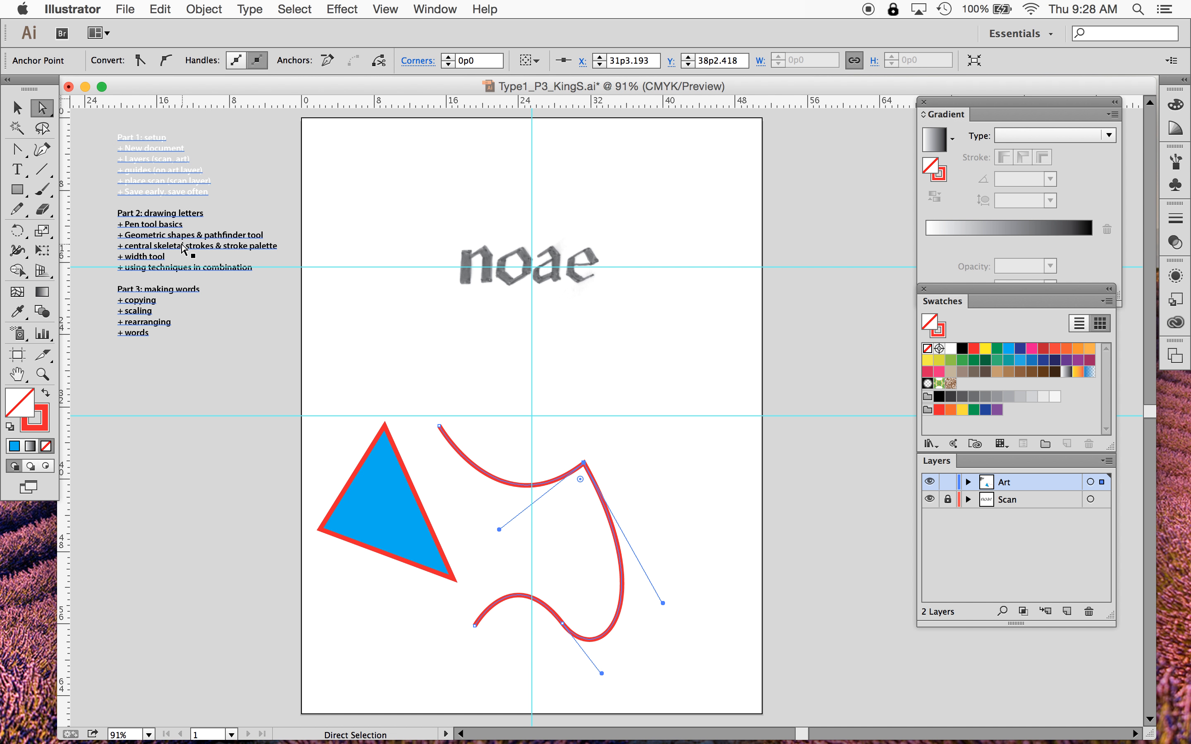
- Turn the lower anchor into a corner by dragging one handle with the Anchor Point Tool, then select the path
click(17, 149)
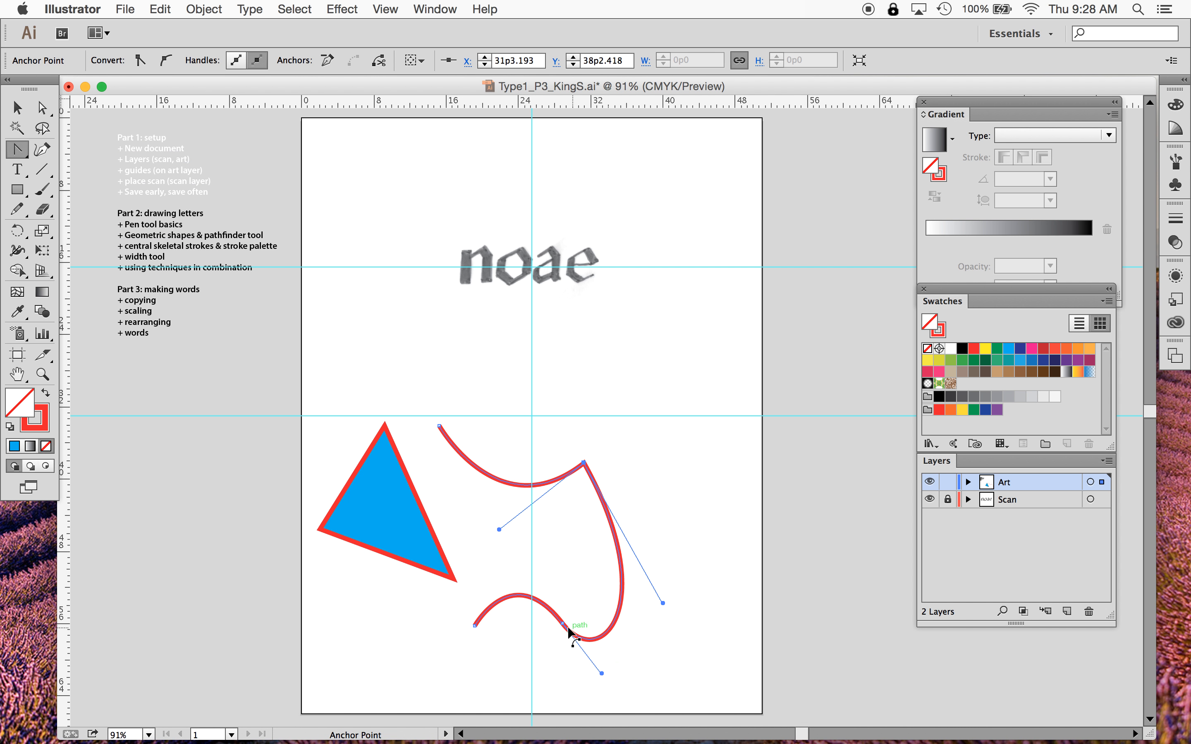
drag(602, 673, 630, 600)
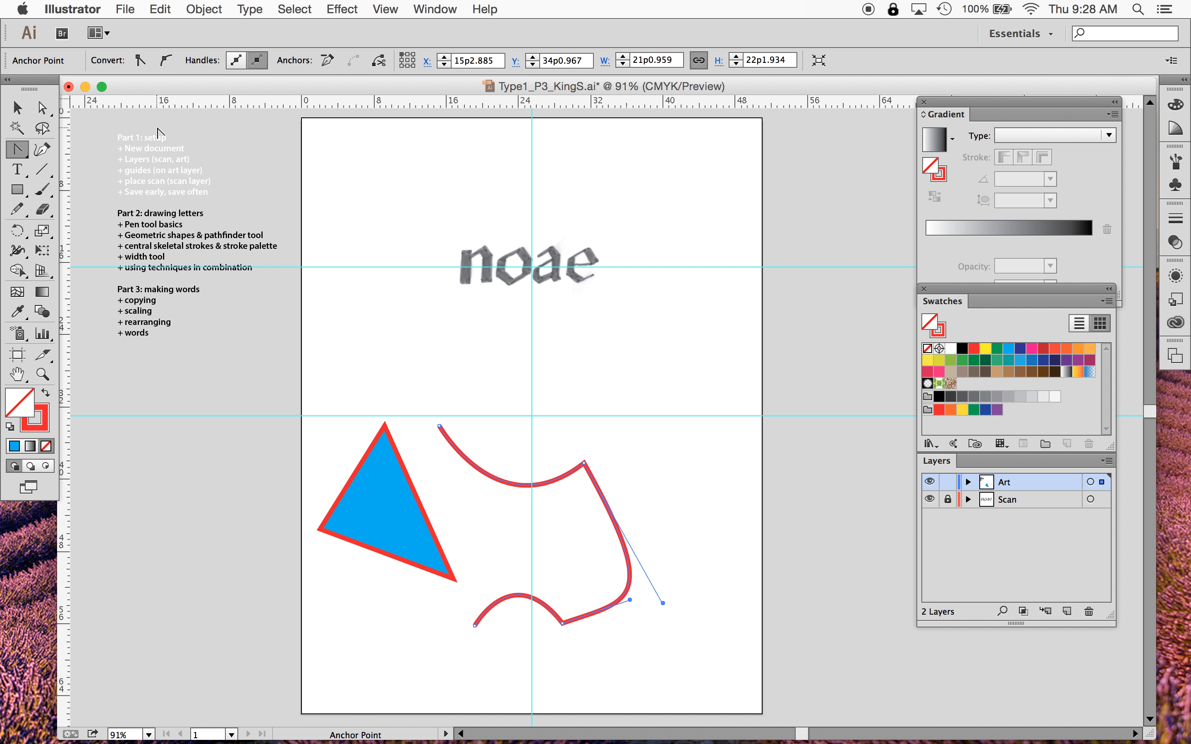
click(17, 108)
click(718, 477)
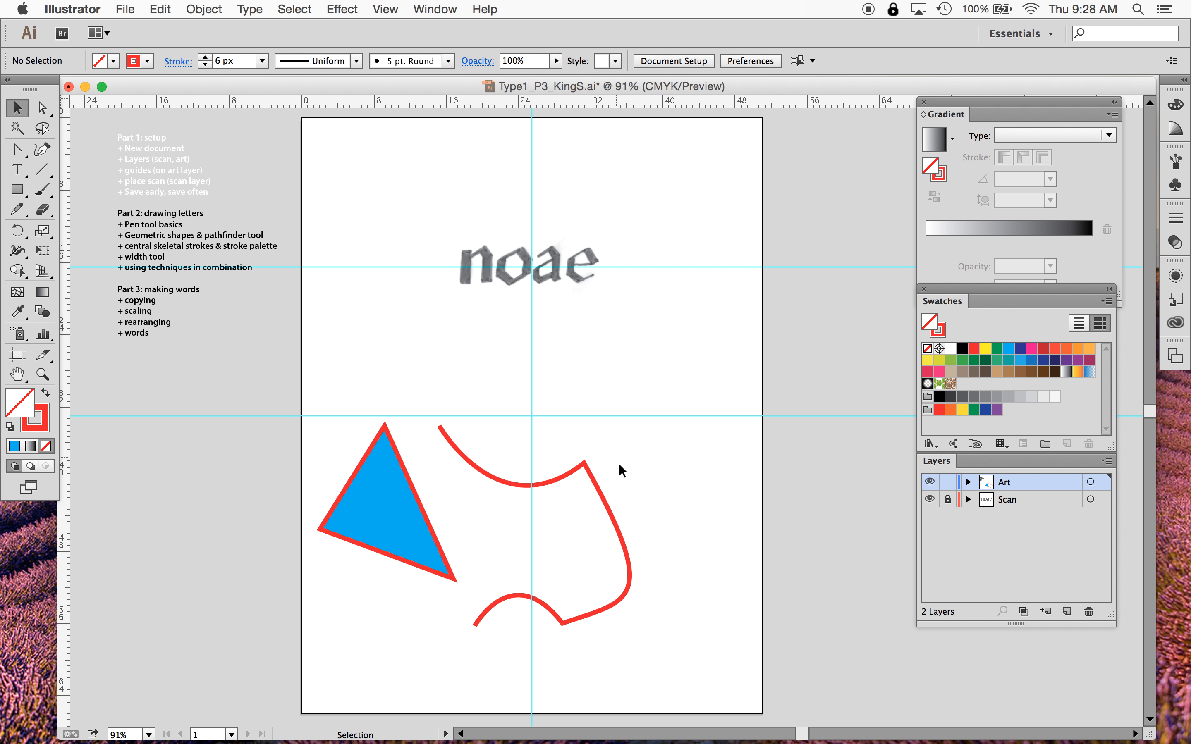
click(511, 599)
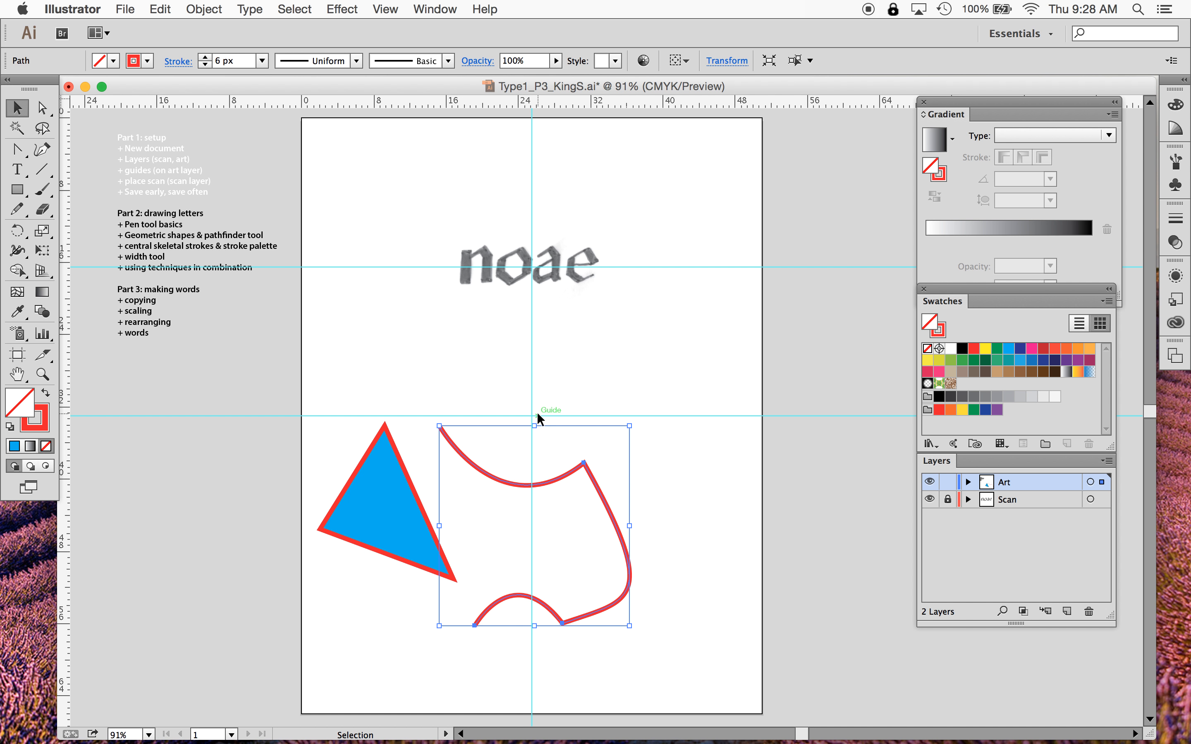
- Draw a new S-shaped open curved path with three anchors at the page's lower right using the Pen tool
drag(17, 149, 63, 151)
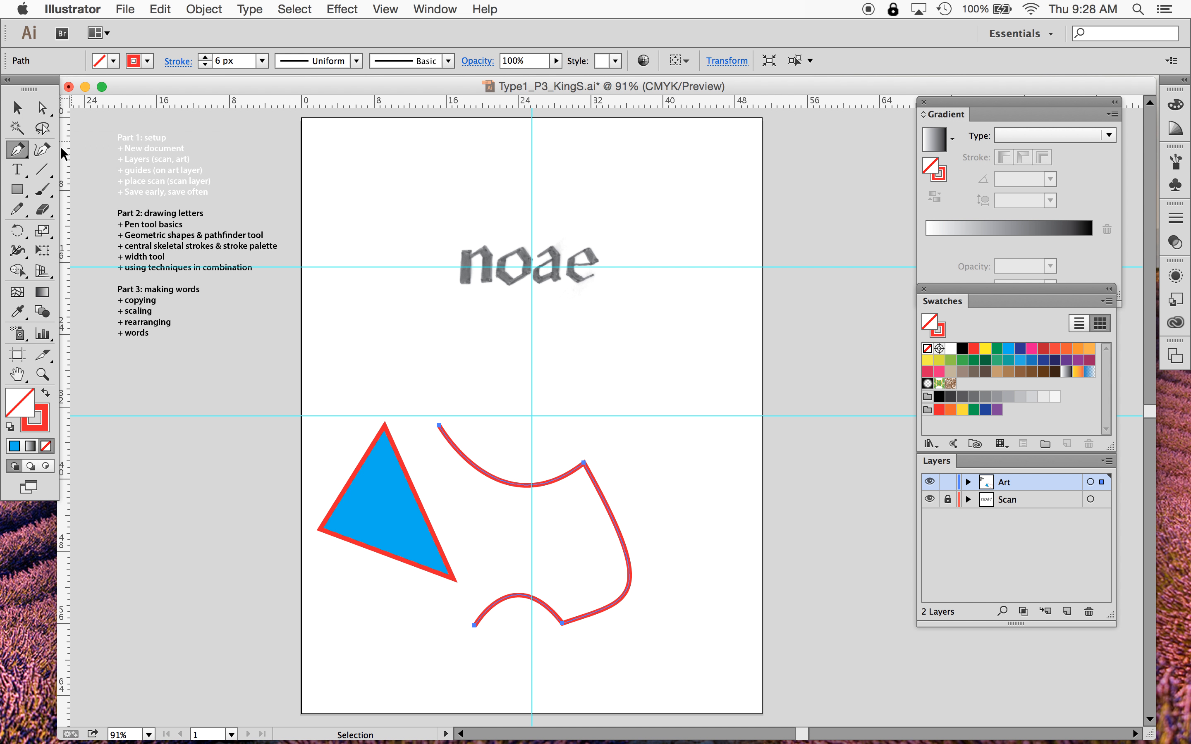
click(667, 443)
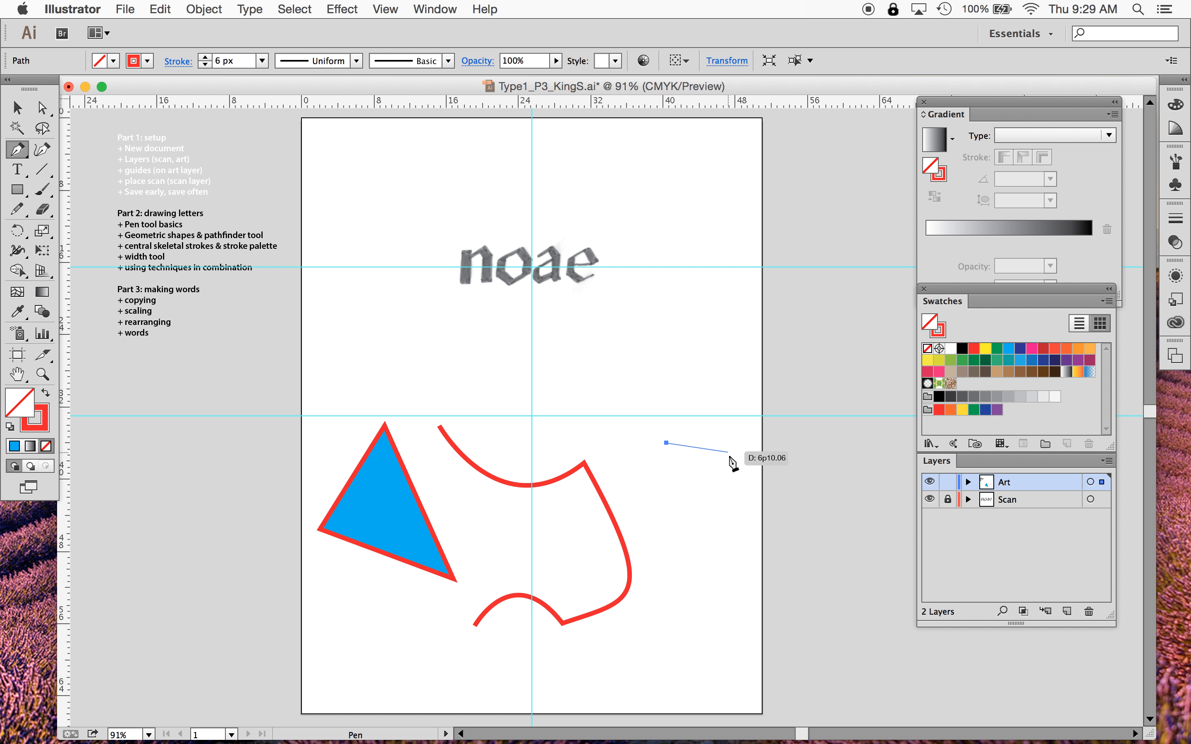
drag(734, 502, 722, 566)
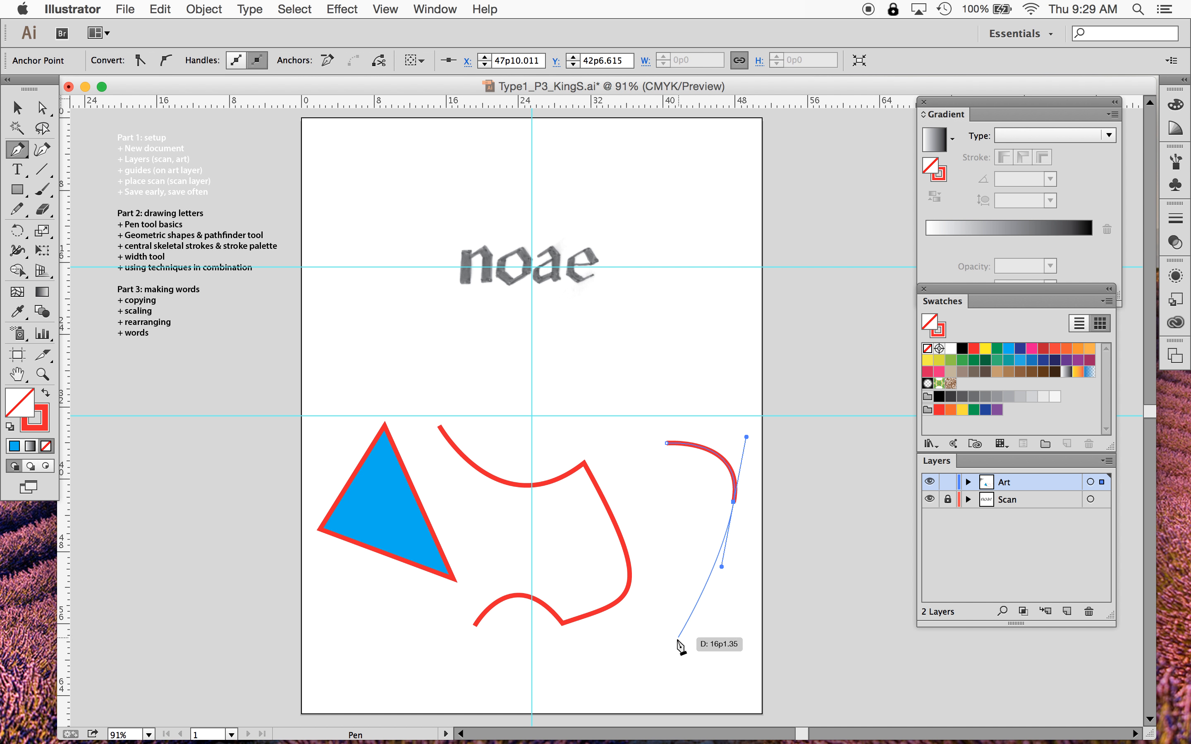
mouse_move(667, 650)
mouse_down()
mouse_move(672, 705)
mouse_move(762, 700)
mouse_up()
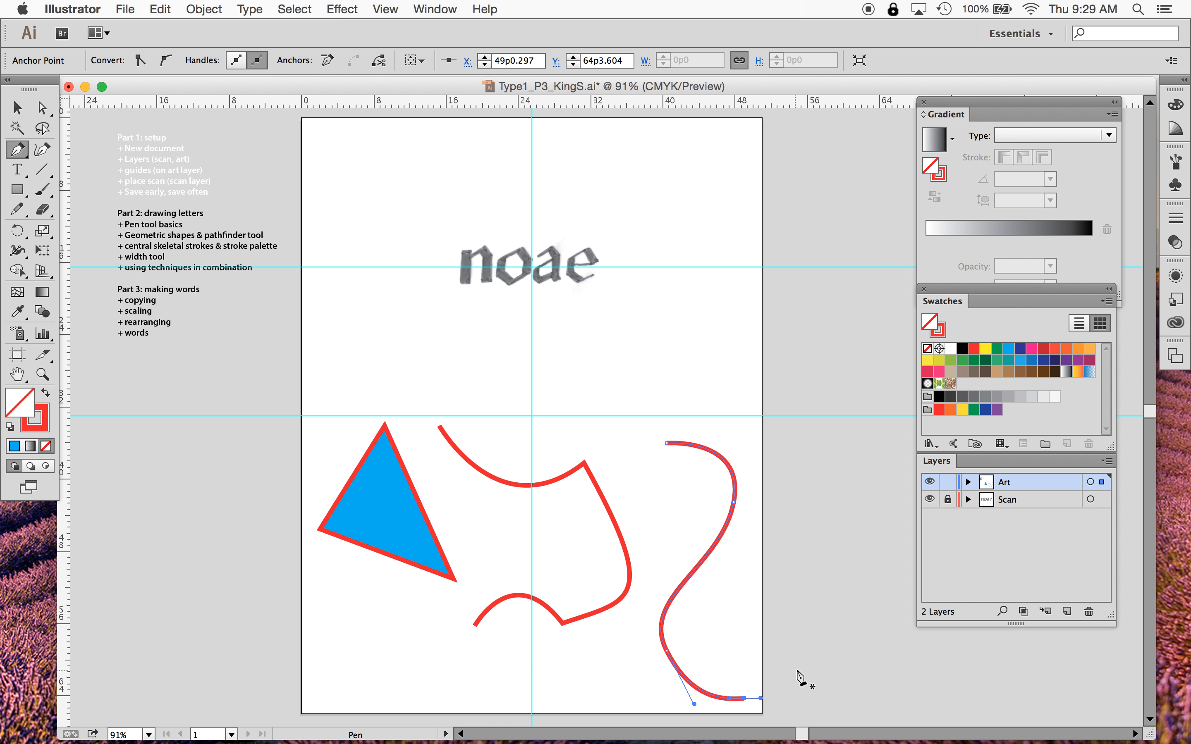
click(17, 107)
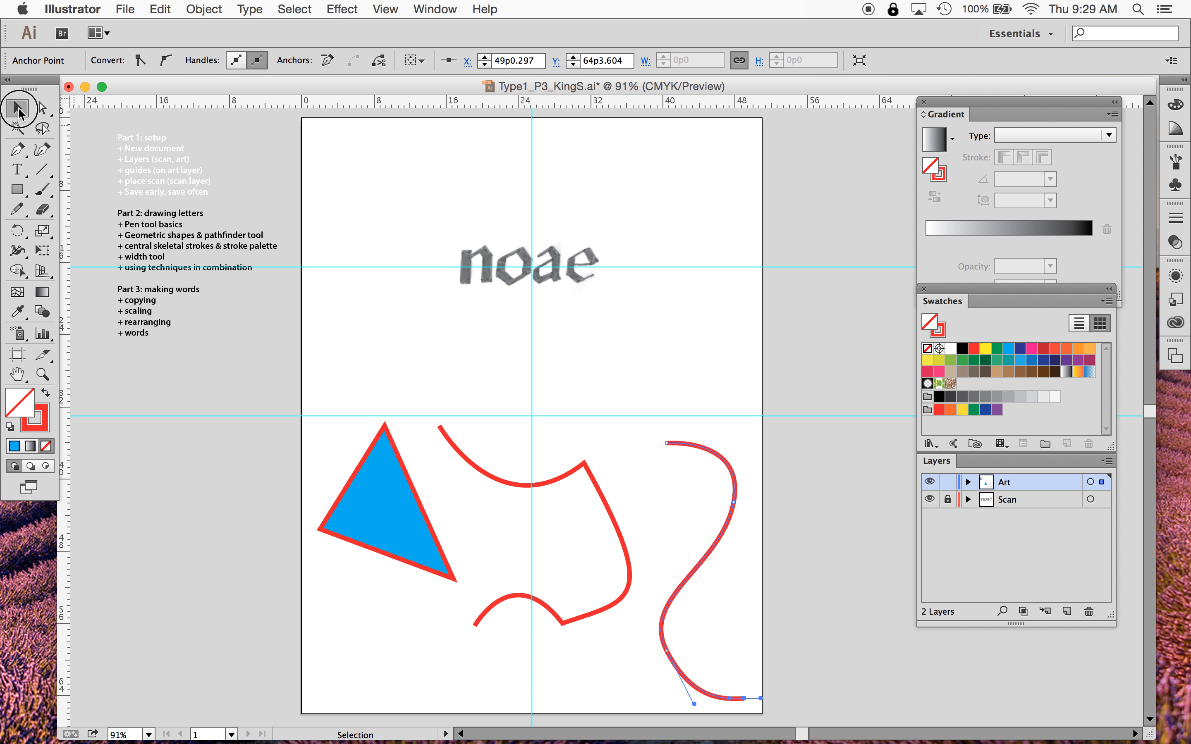
- Select the triangle and all the drawn paths and delete them
drag(335, 425, 740, 685)
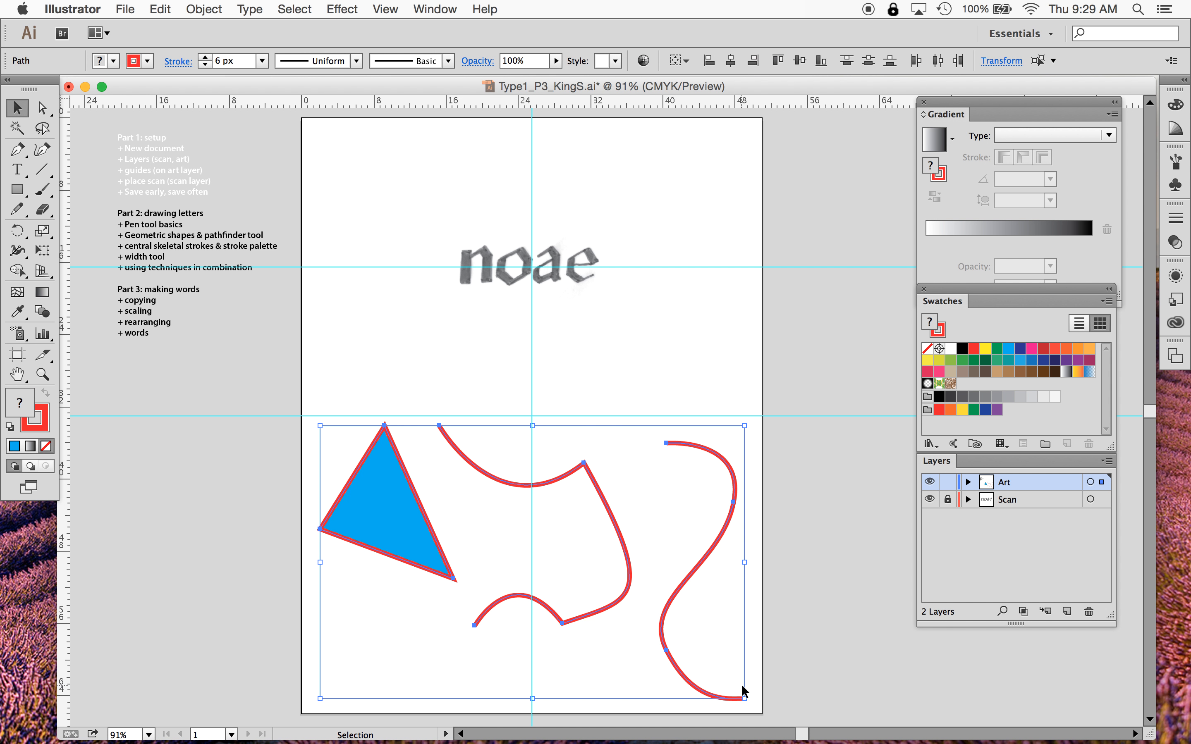
key(Delete)
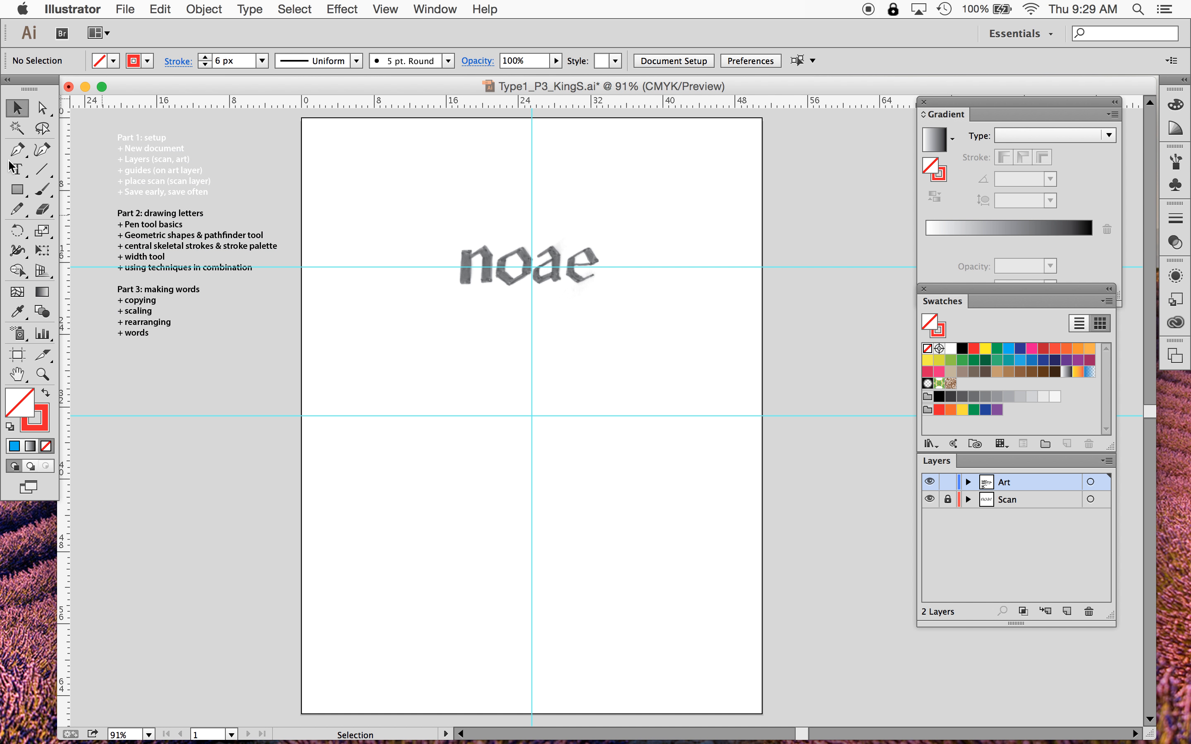
- Color the outline lines "Part 2: drawing letters" and "+ Pen tool basics" magenta
click(18, 172)
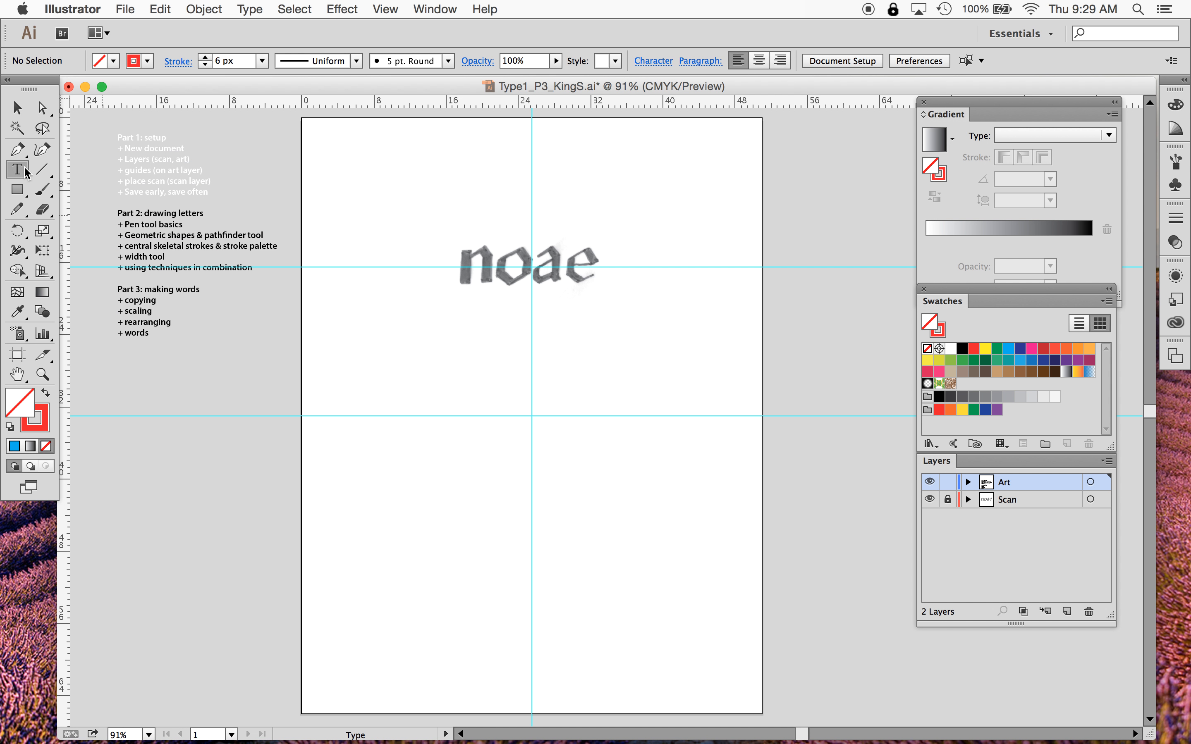
drag(120, 212, 198, 221)
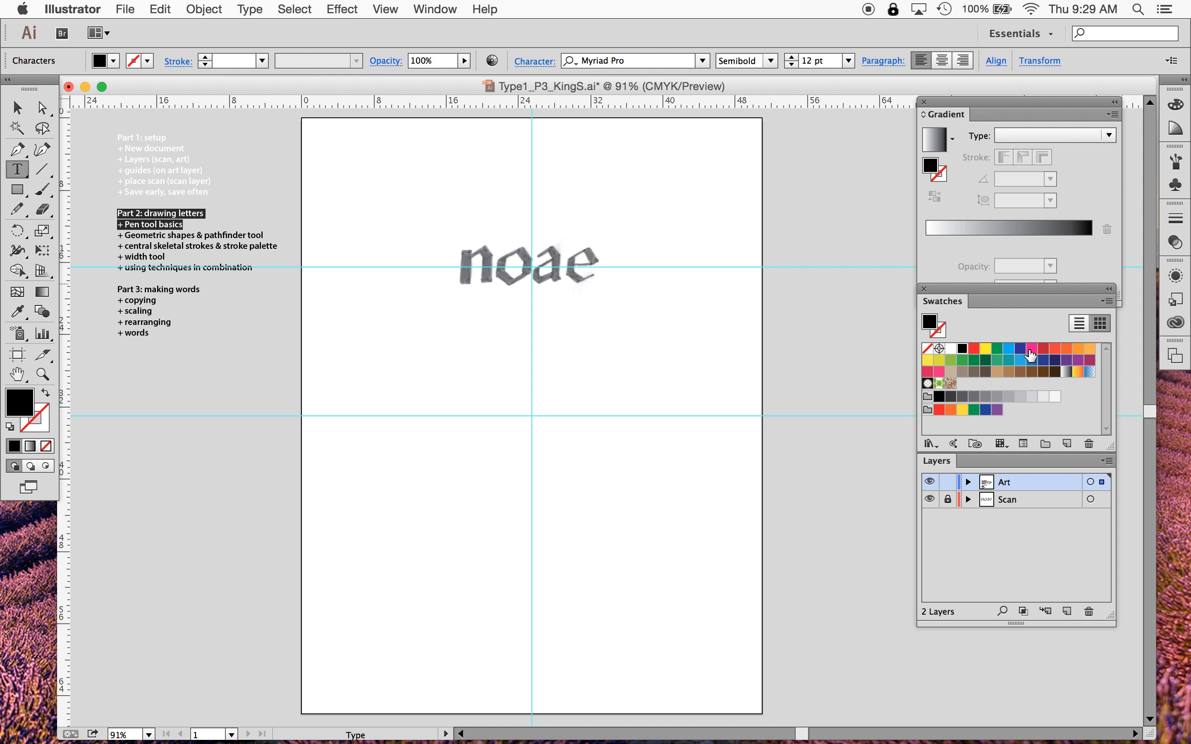
click(1030, 351)
click(8, 101)
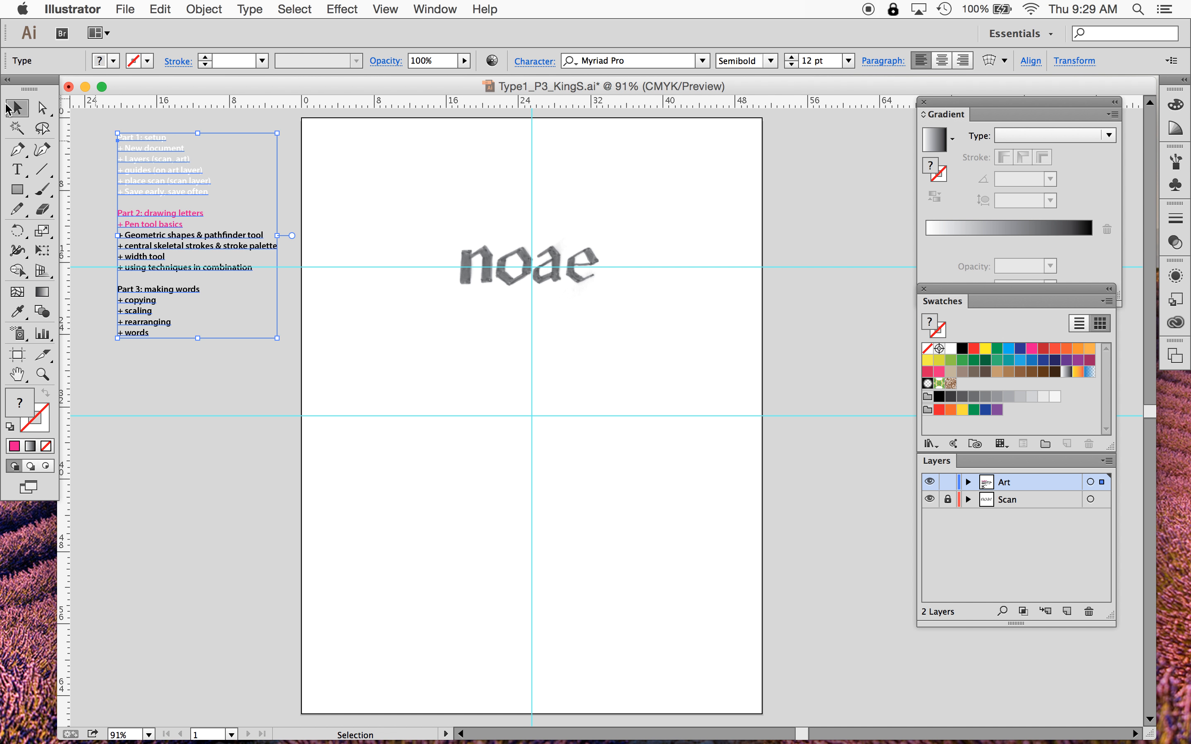
- Duplicate the scanned "noae" image and move the copy down below the original
click(446, 378)
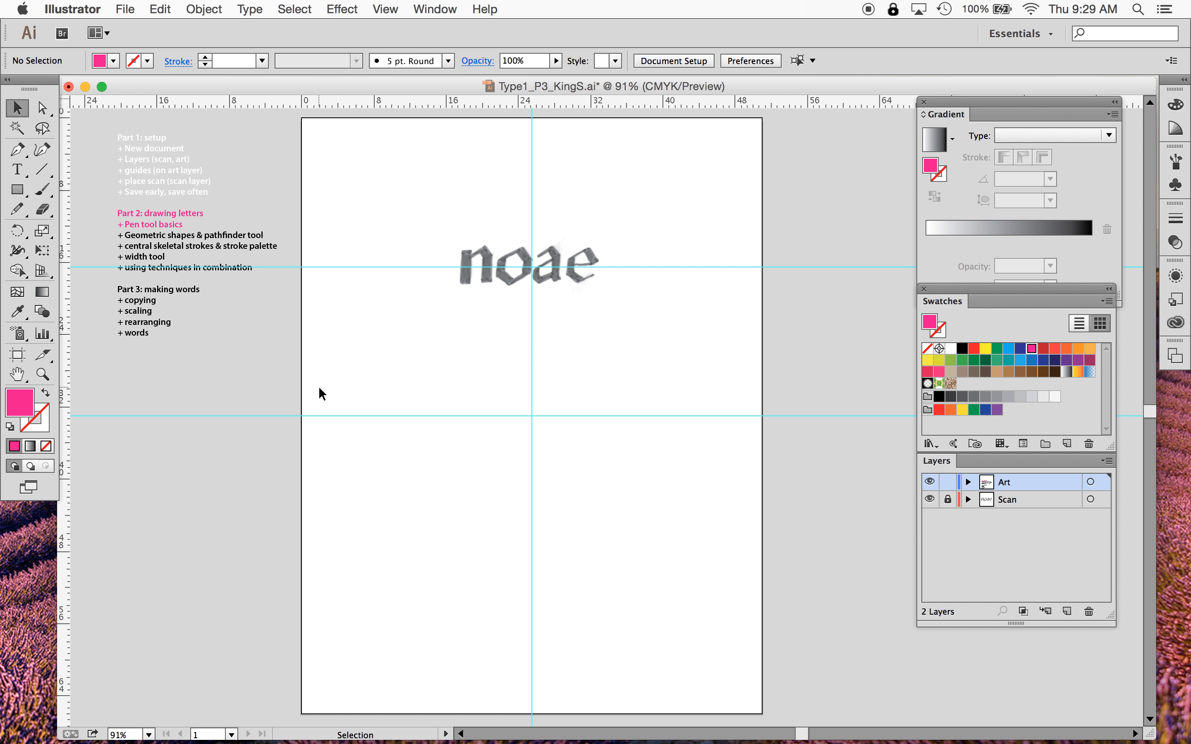
click(42, 375)
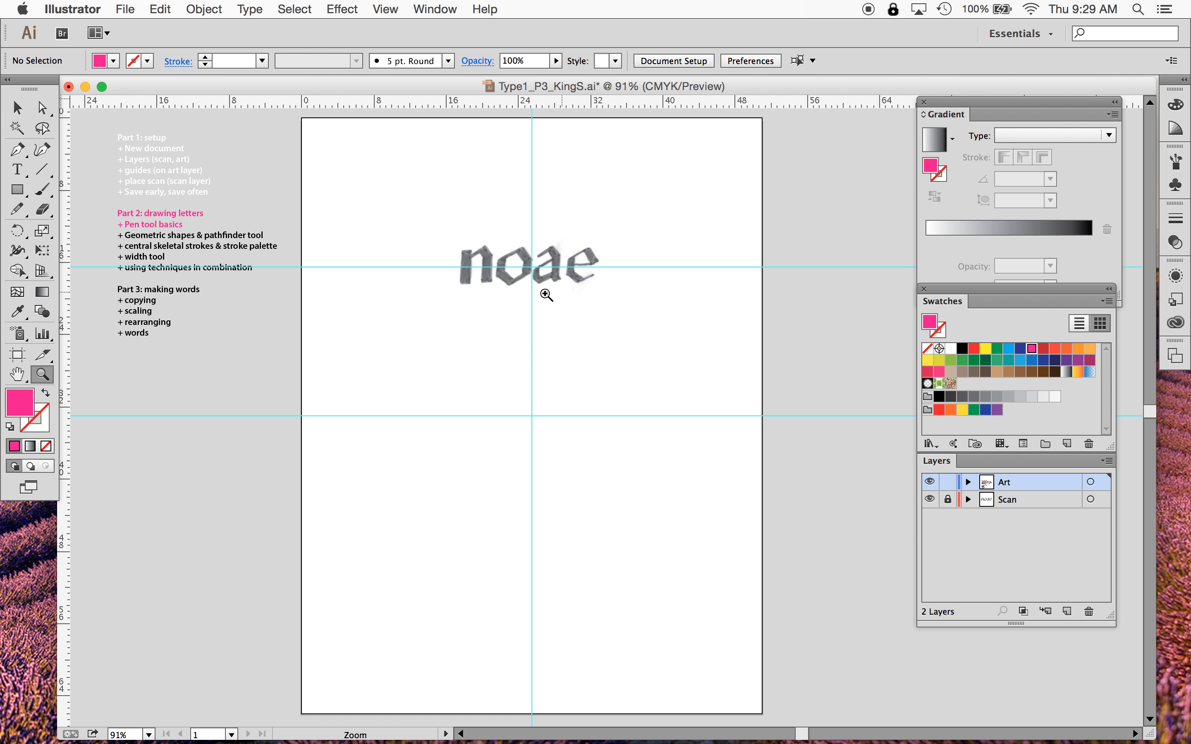
click(522, 281)
click(644, 415)
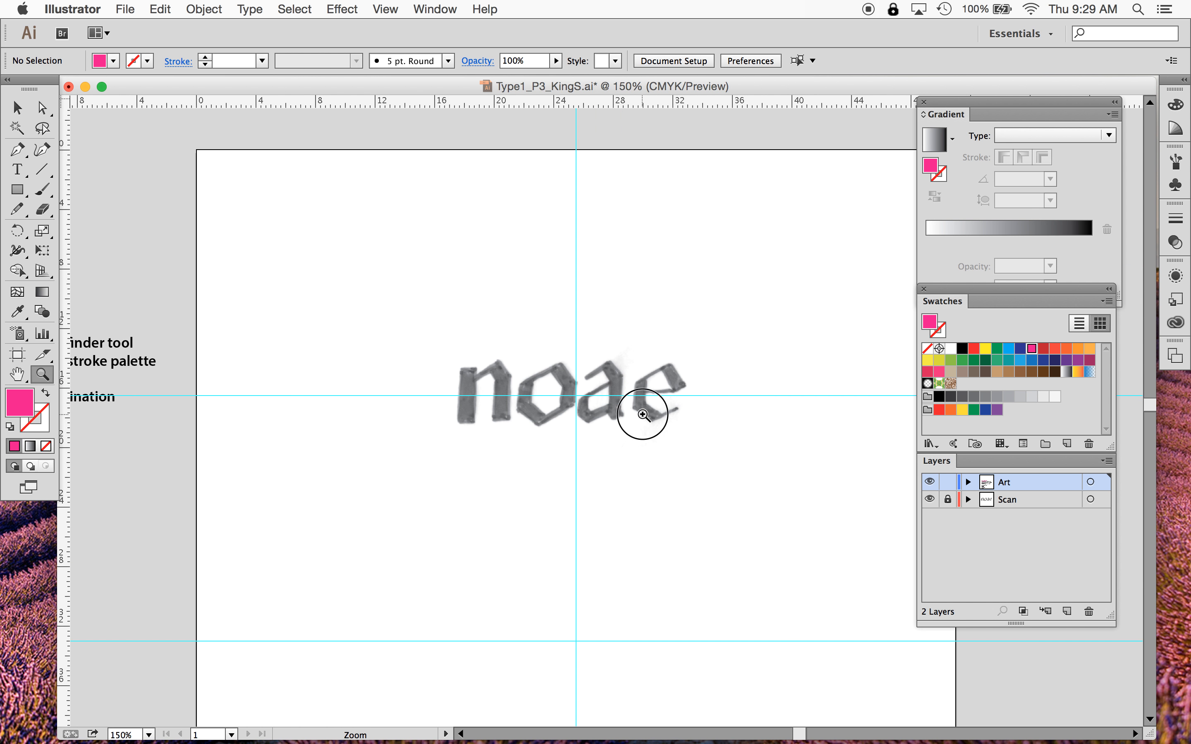
click(644, 416)
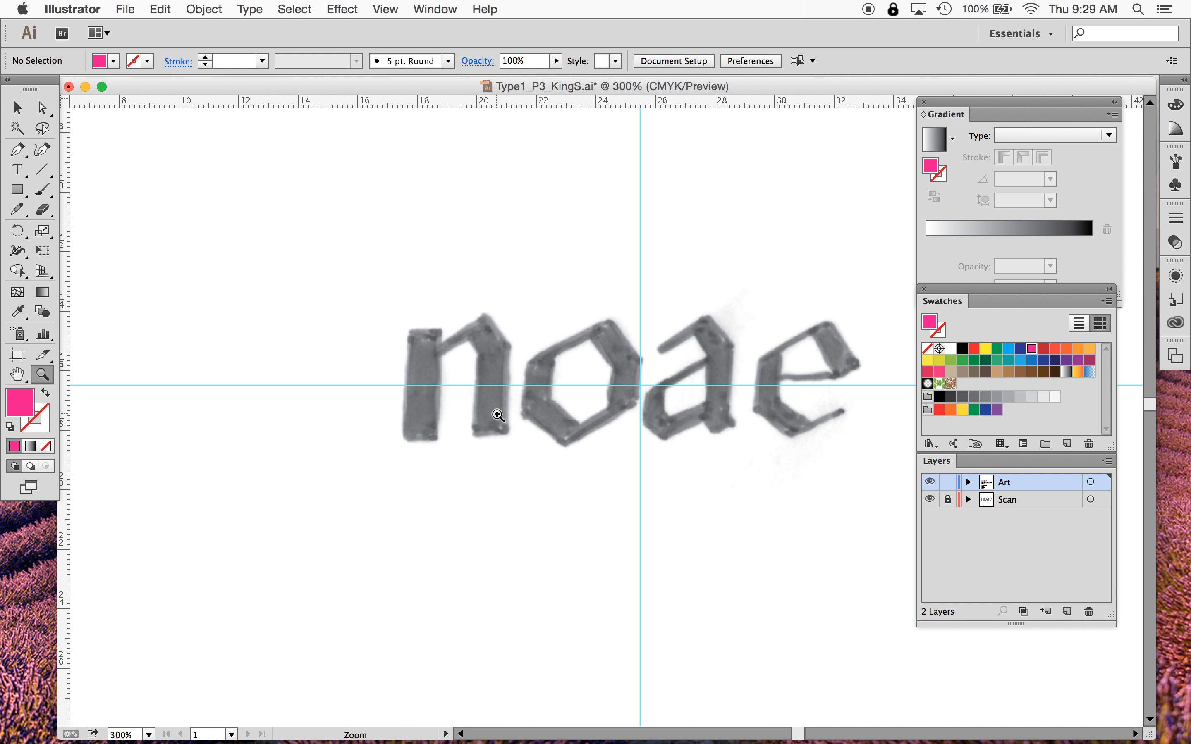
click(18, 111)
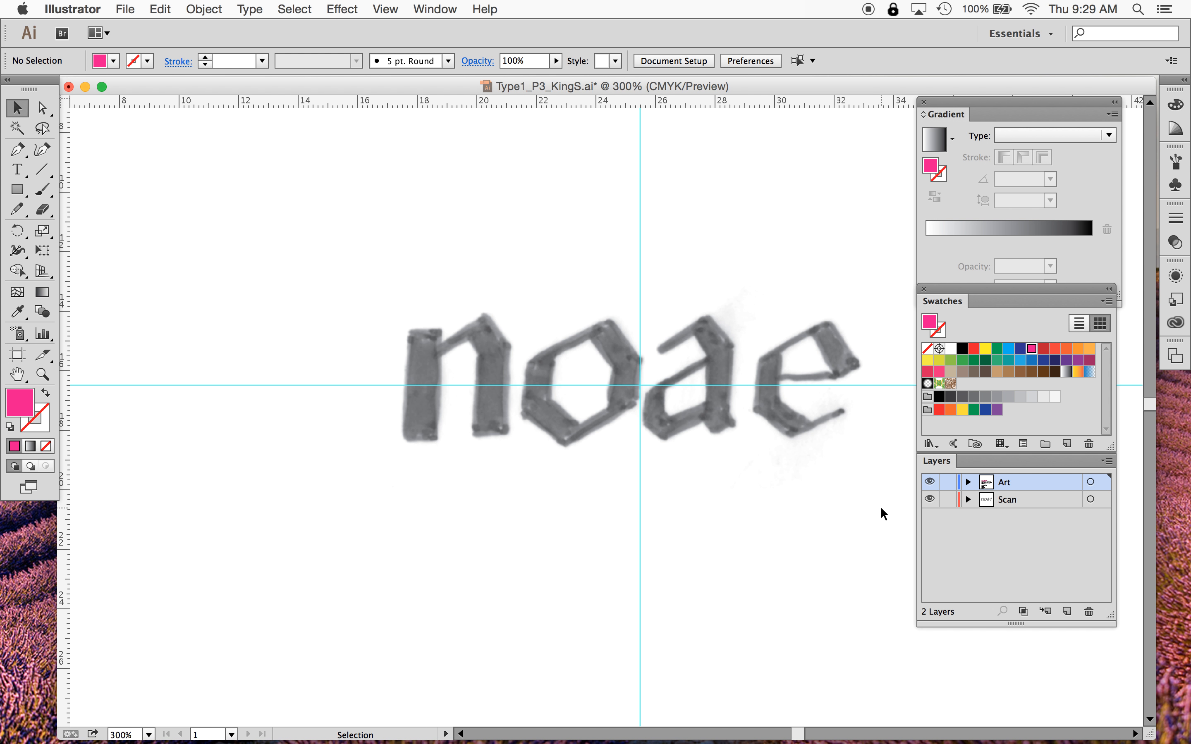
scroll(880, 506, right, 5)
scroll(880, 506, down, 3)
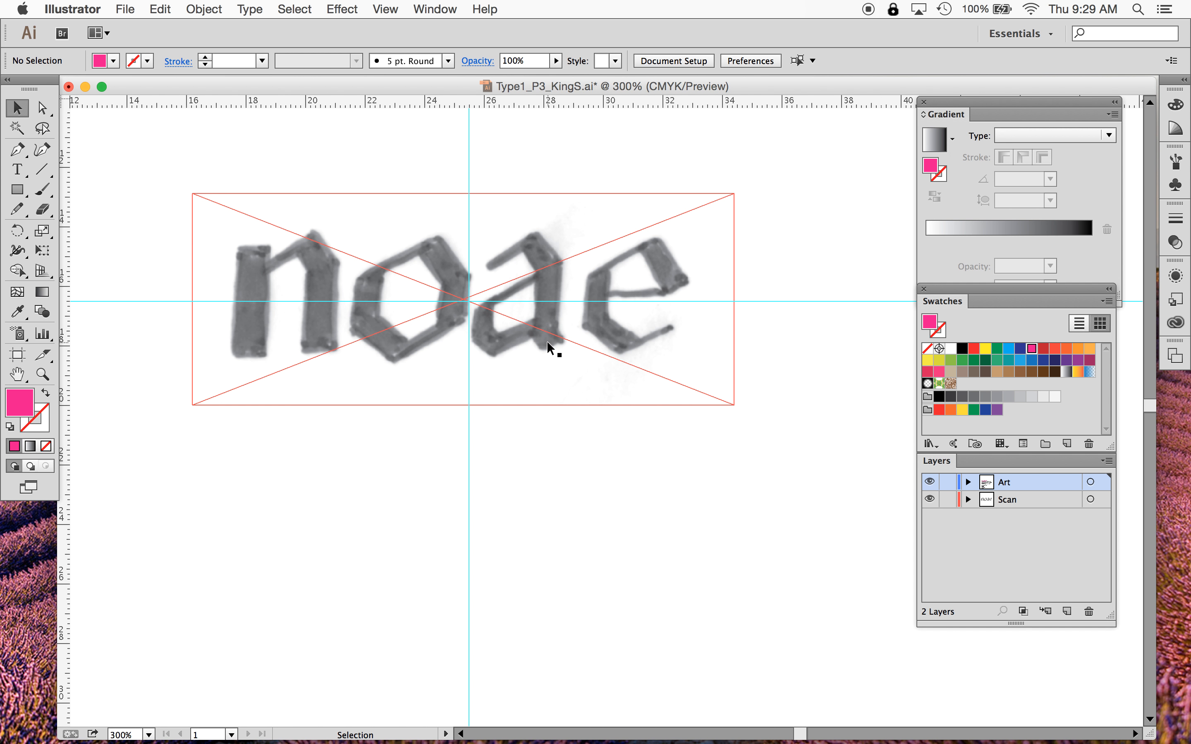
click(547, 342)
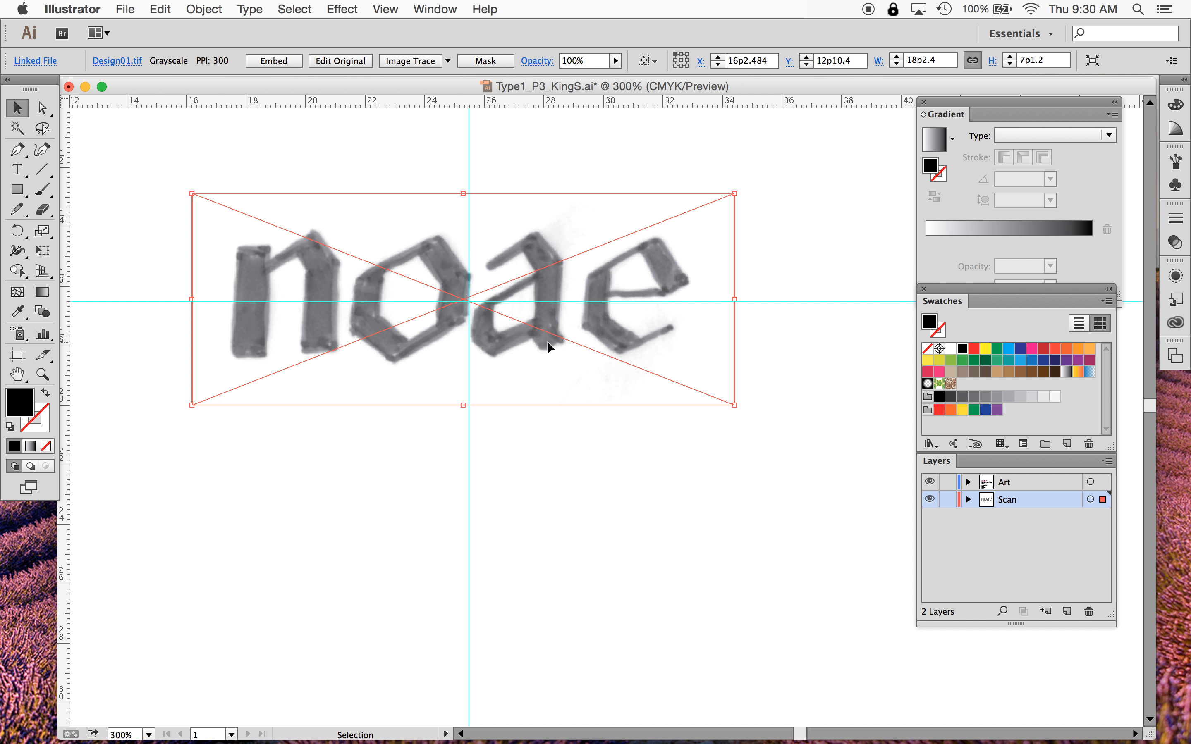
drag(547, 341, 540, 650)
scroll(613, 532, down, 10)
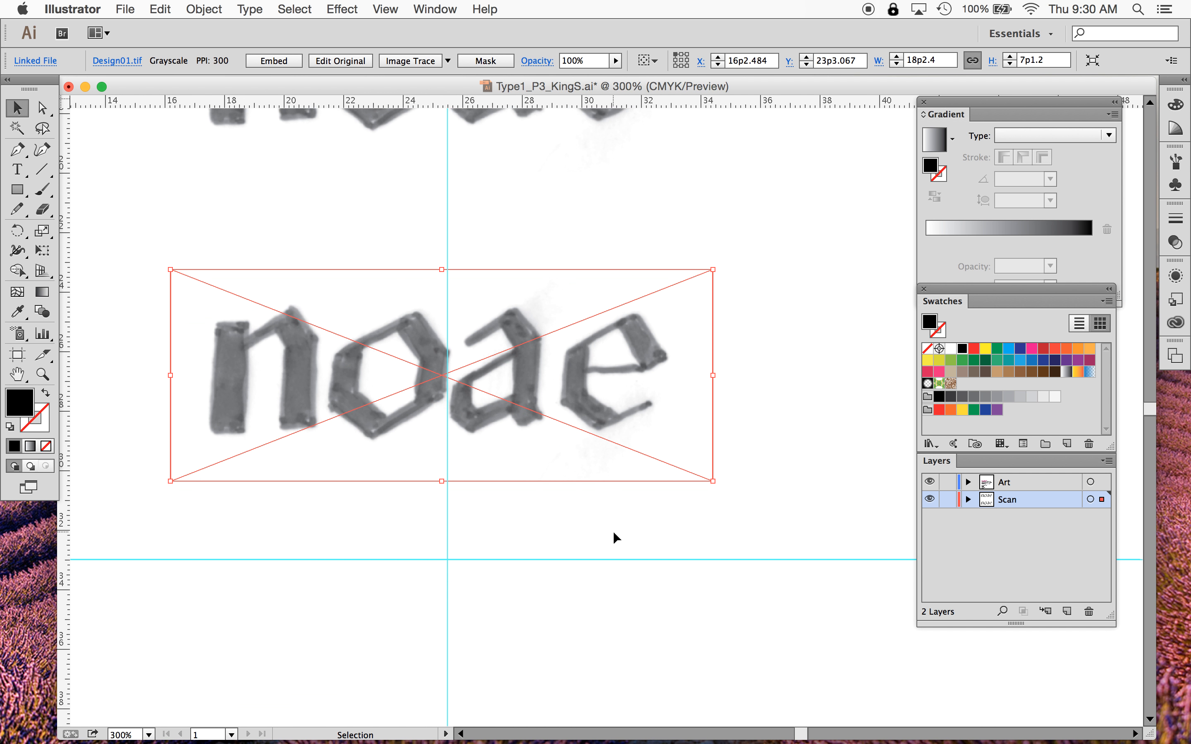
drag(573, 341, 569, 517)
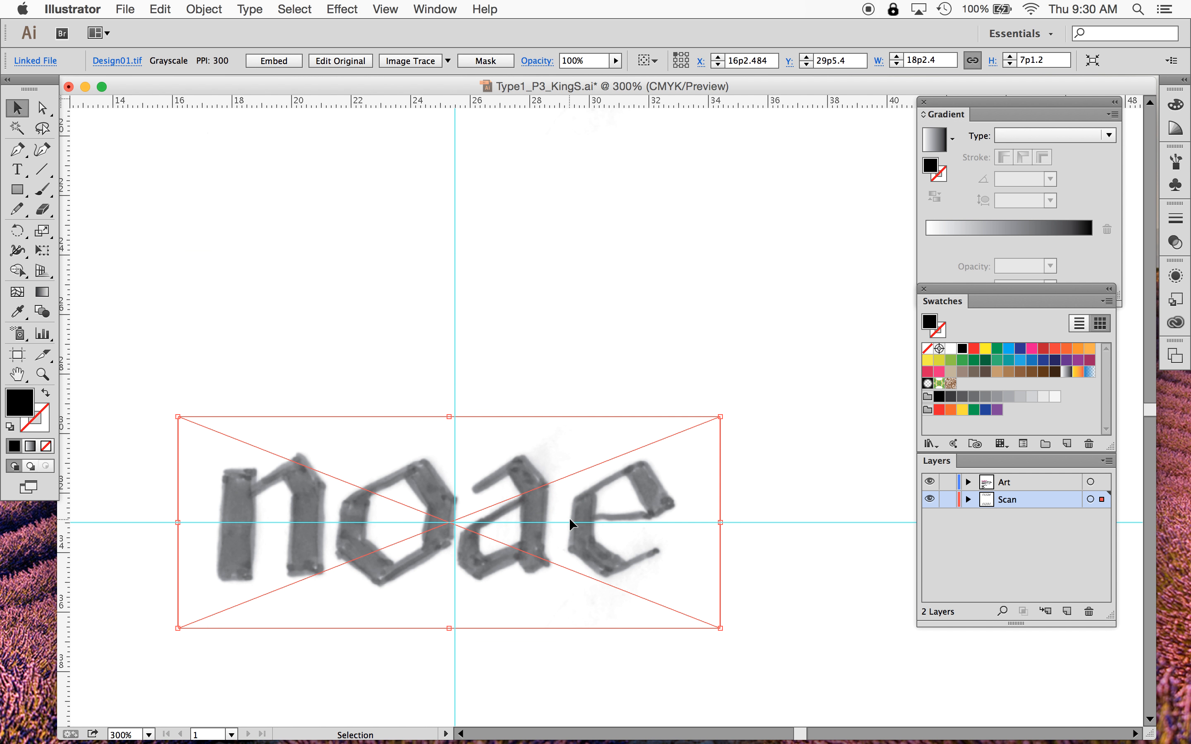
- Apply Image Trace to the copied scan and expand the tracing into paths
click(214, 10)
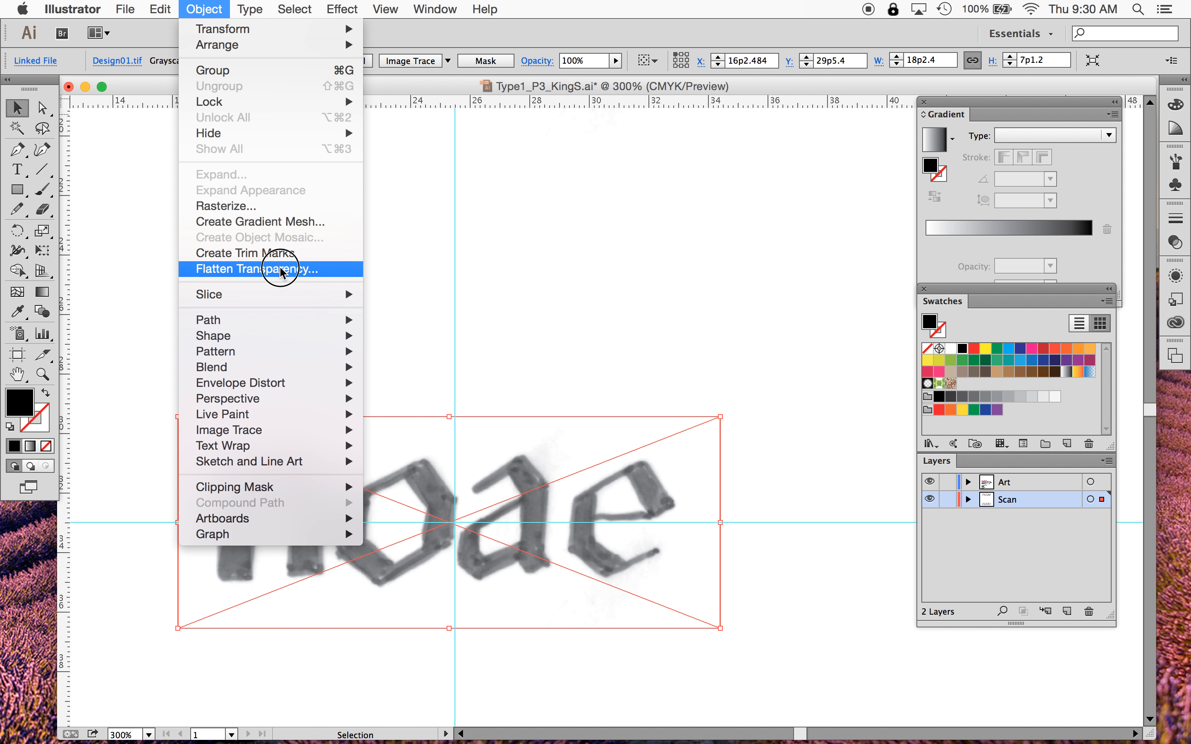
mouse_move(278, 433)
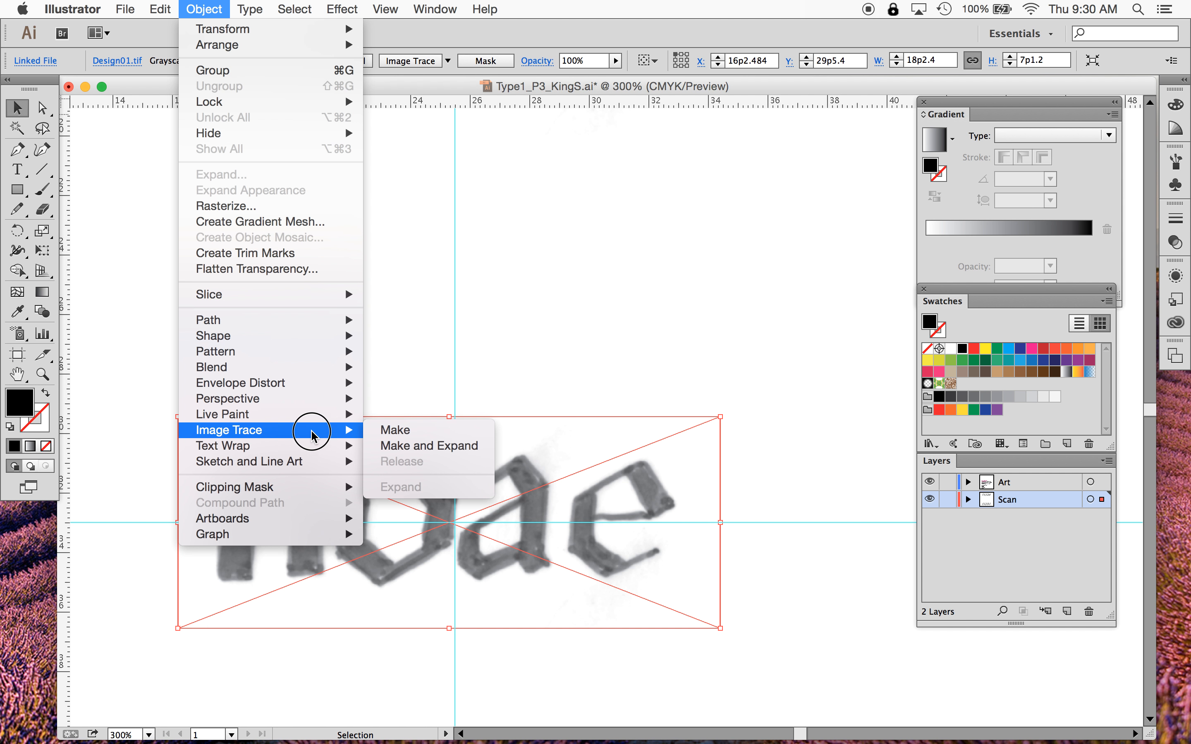
click(386, 431)
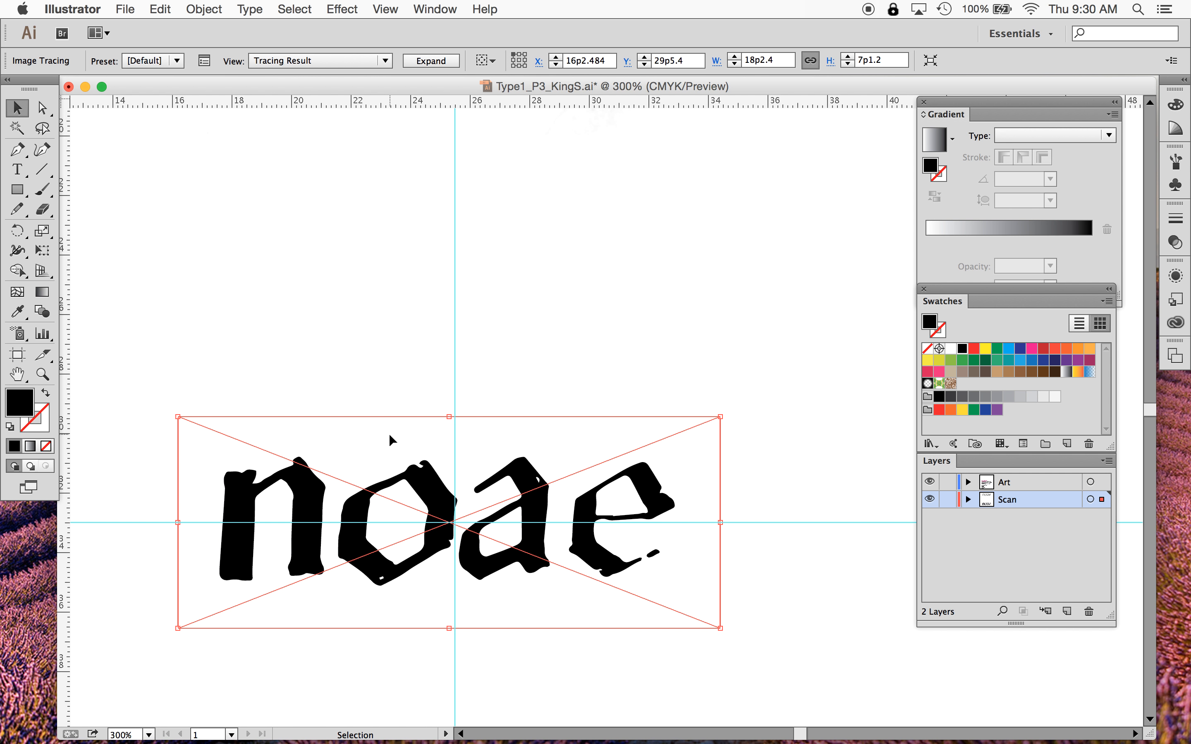
click(431, 61)
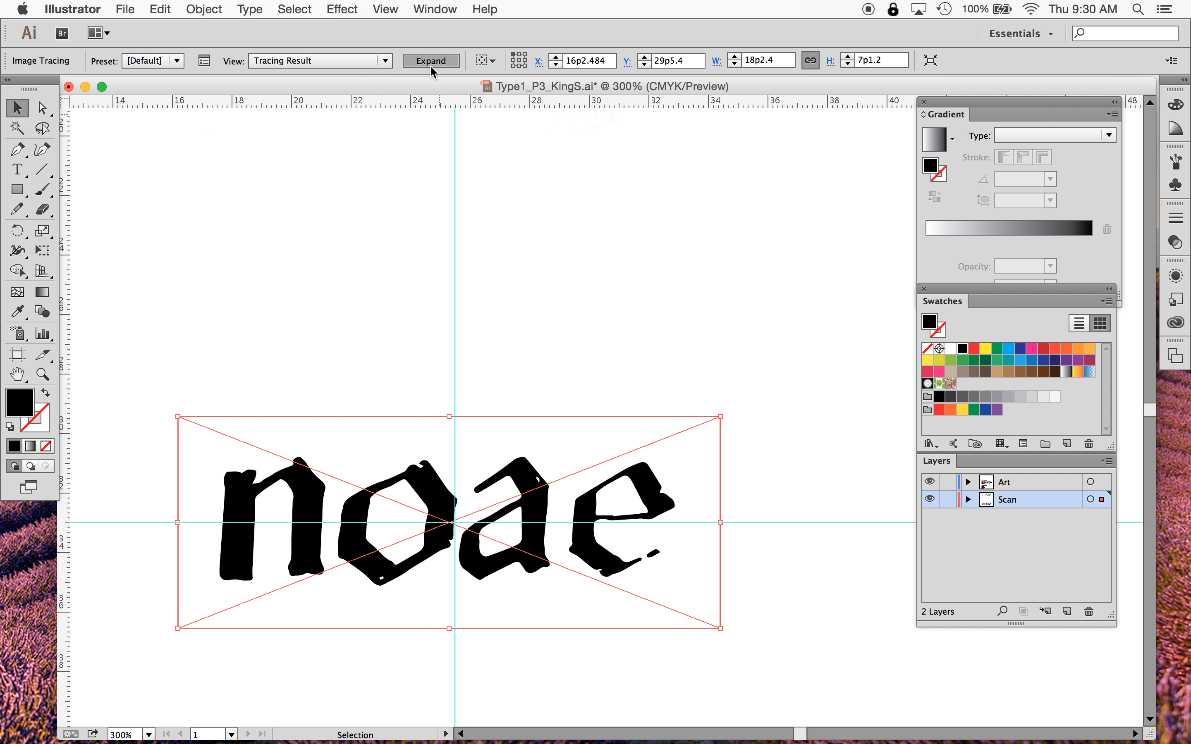
click(595, 294)
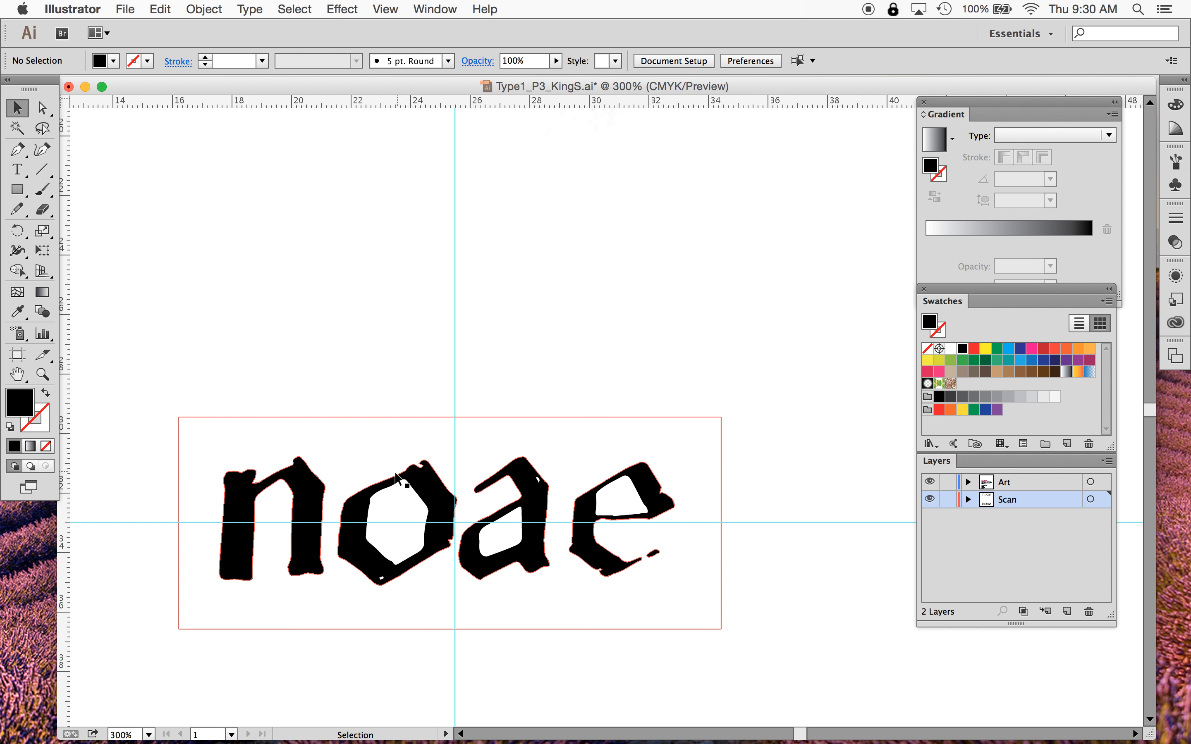
- Inspect the traced letters' anchor points up close, then select and remove the traced copy
scroll(409, 366, up, 5)
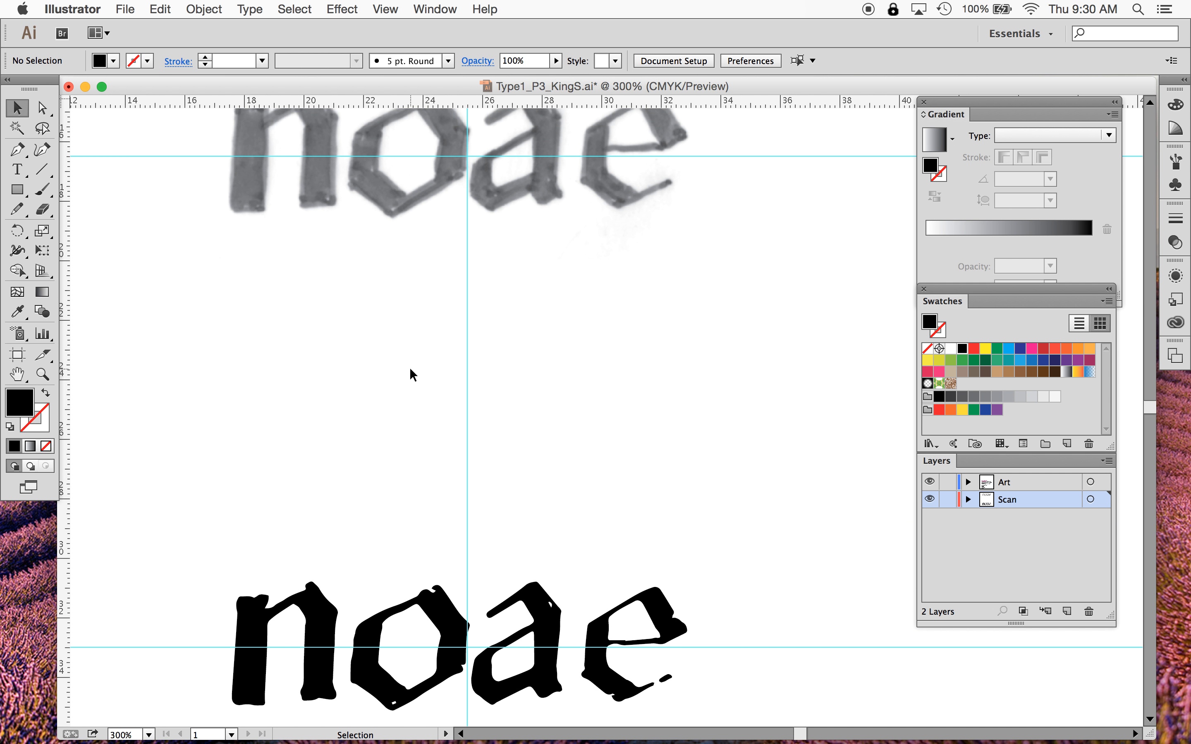
key(super+minus)
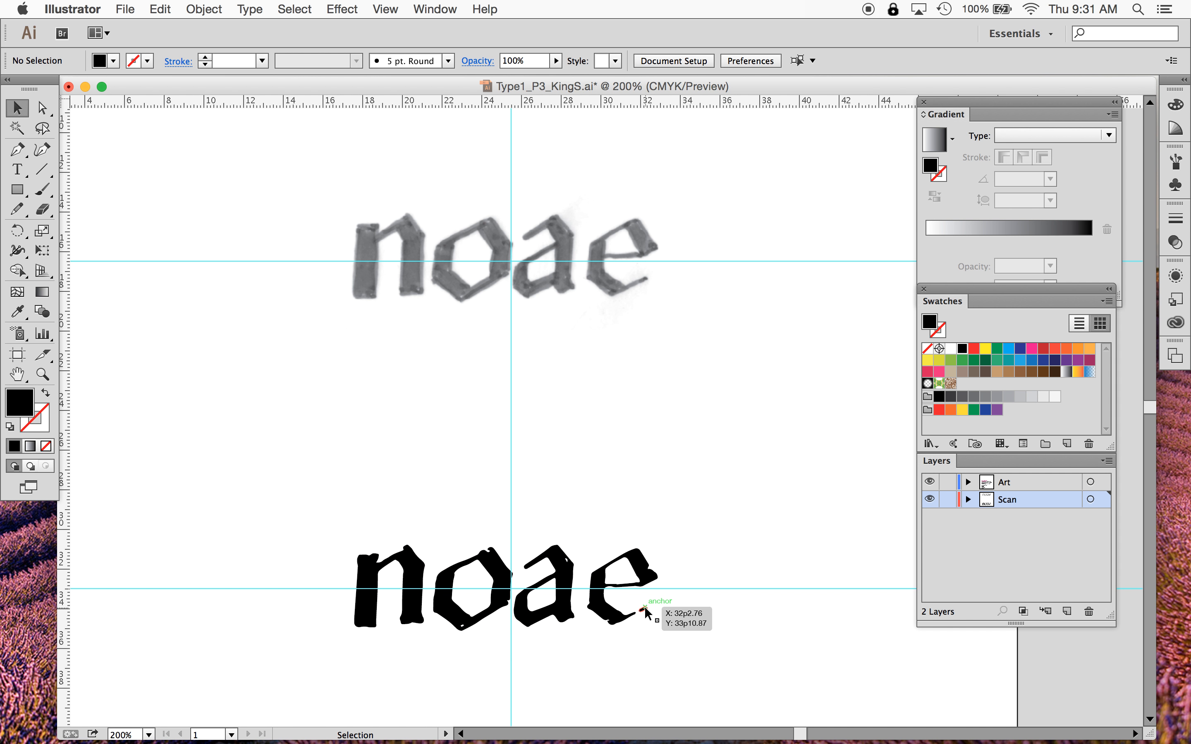
key(z)
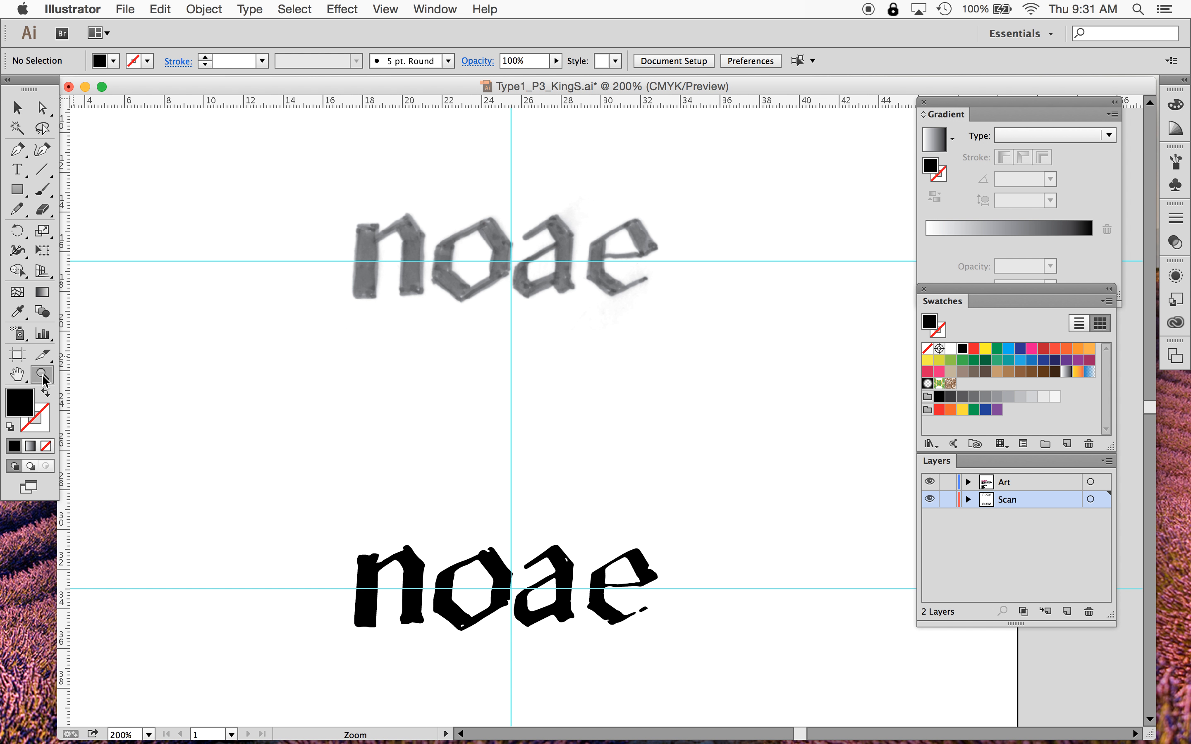
drag(339, 527, 739, 667)
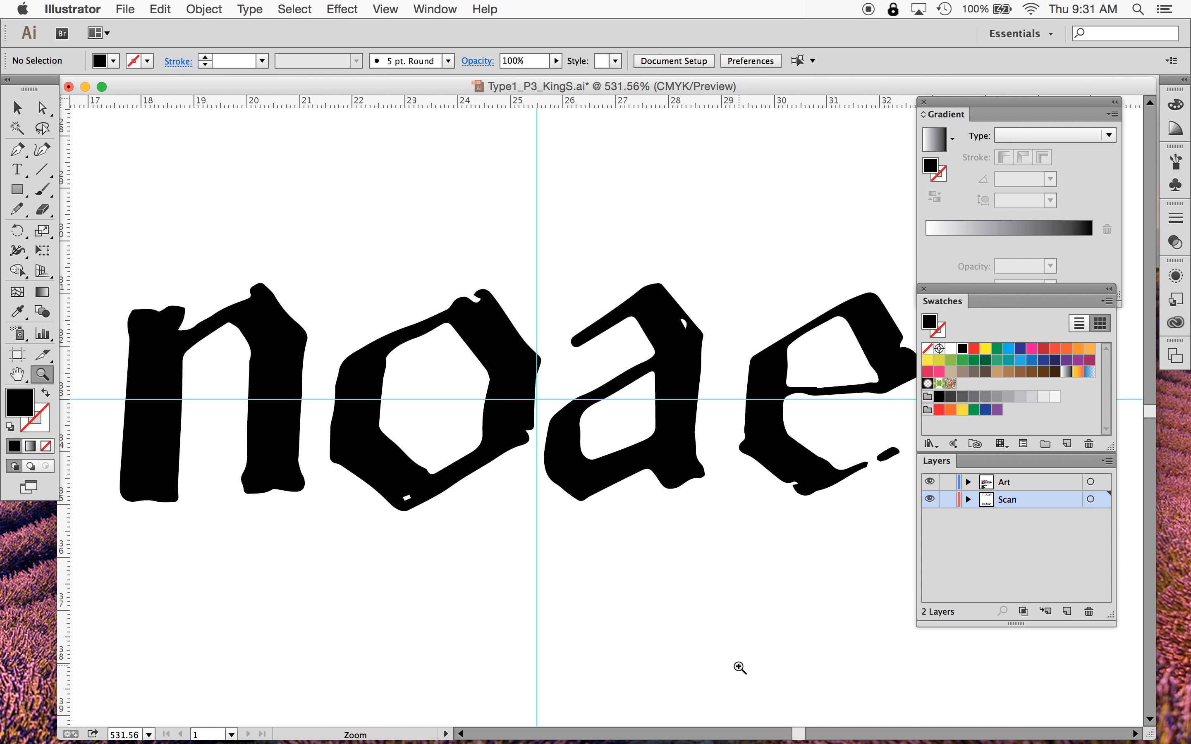
click(17, 108)
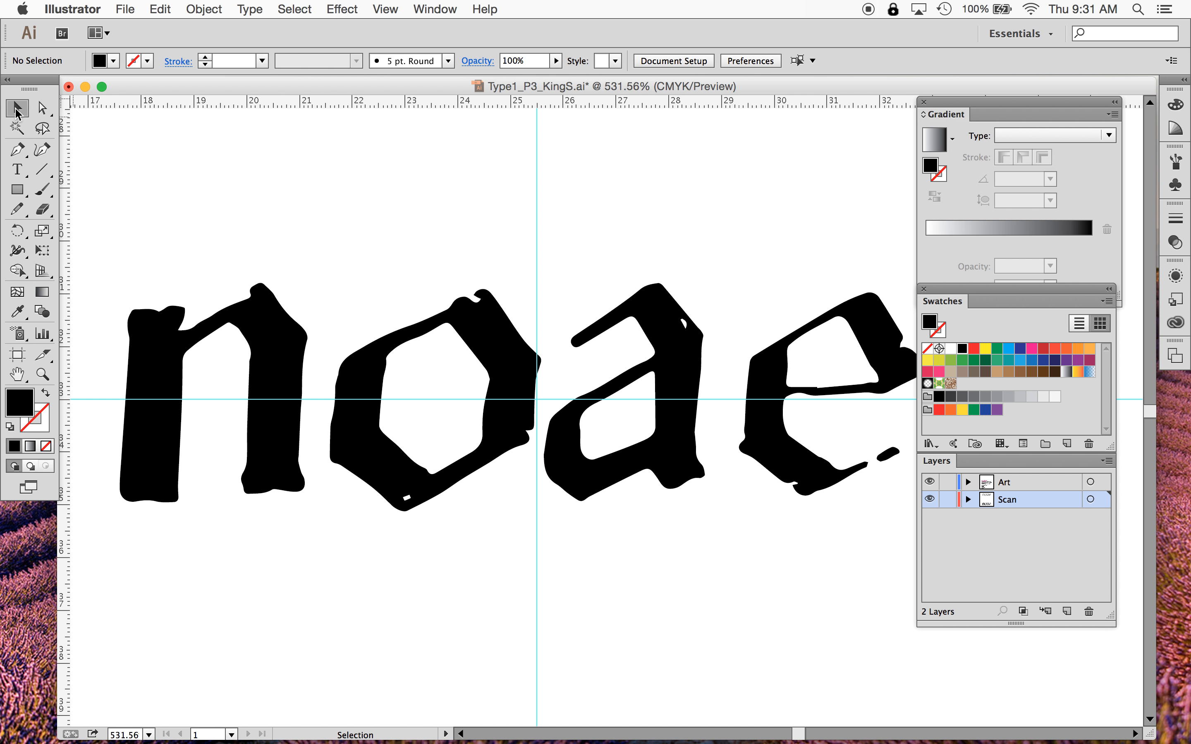
click(174, 336)
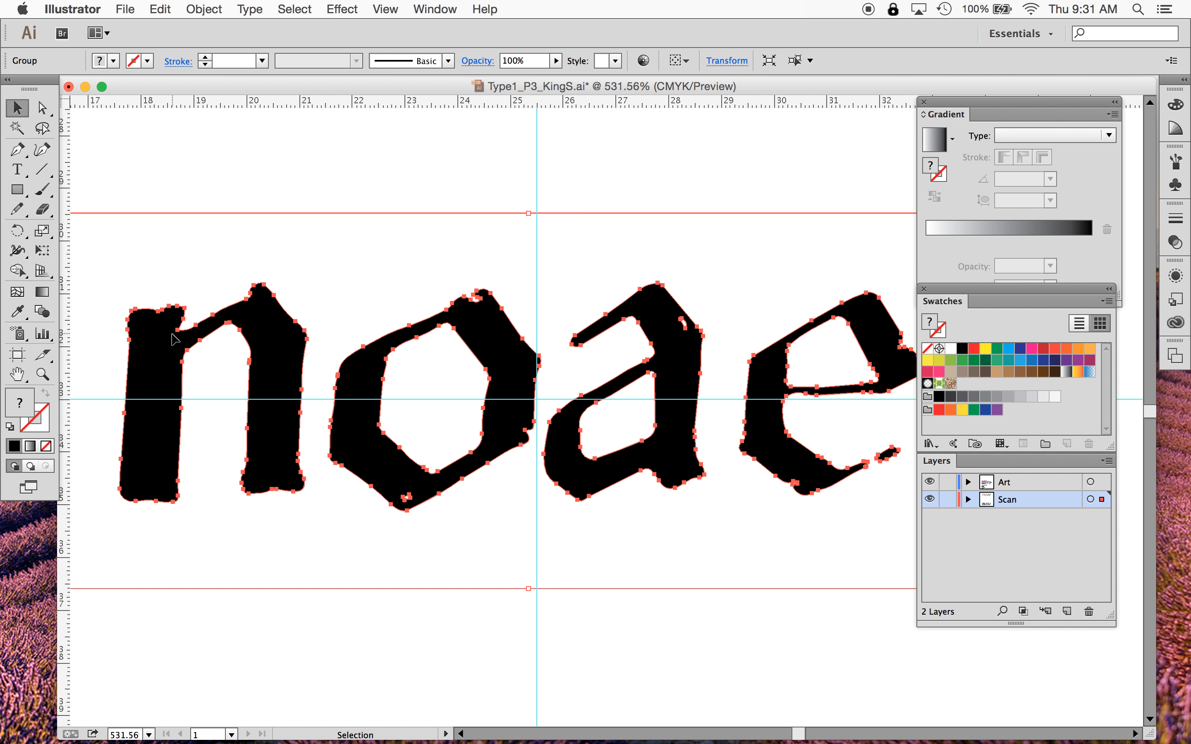
click(42, 107)
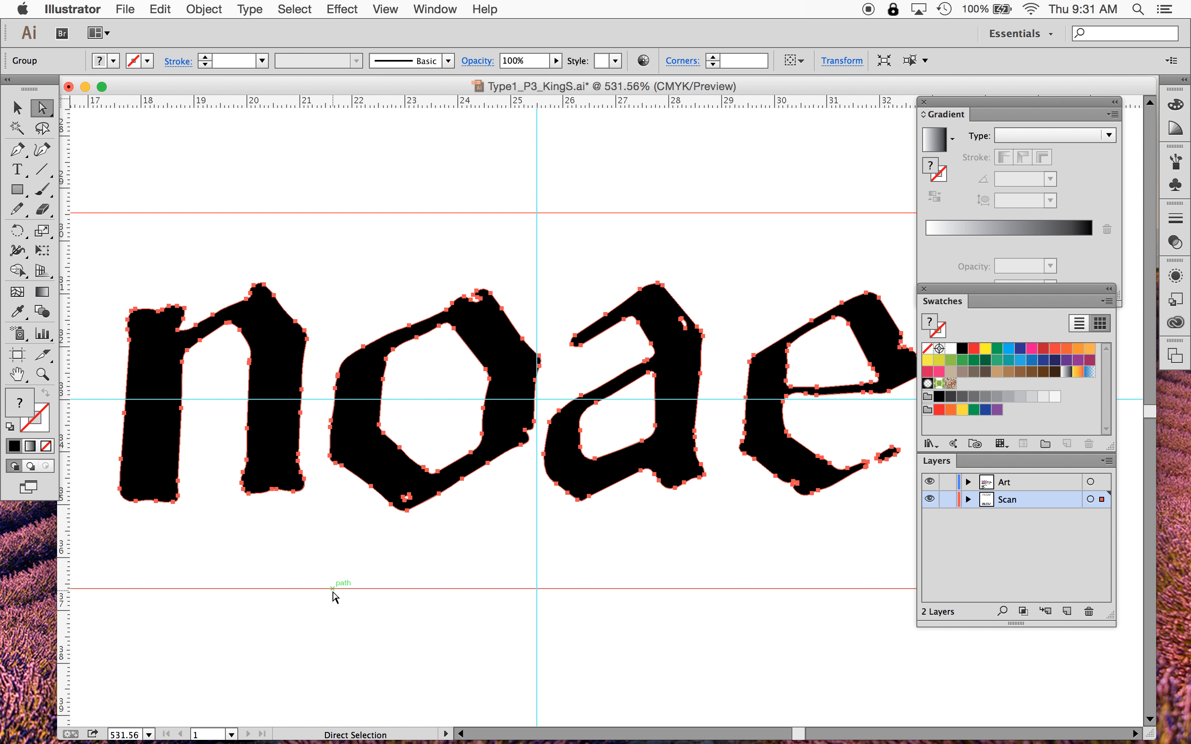
click(16, 108)
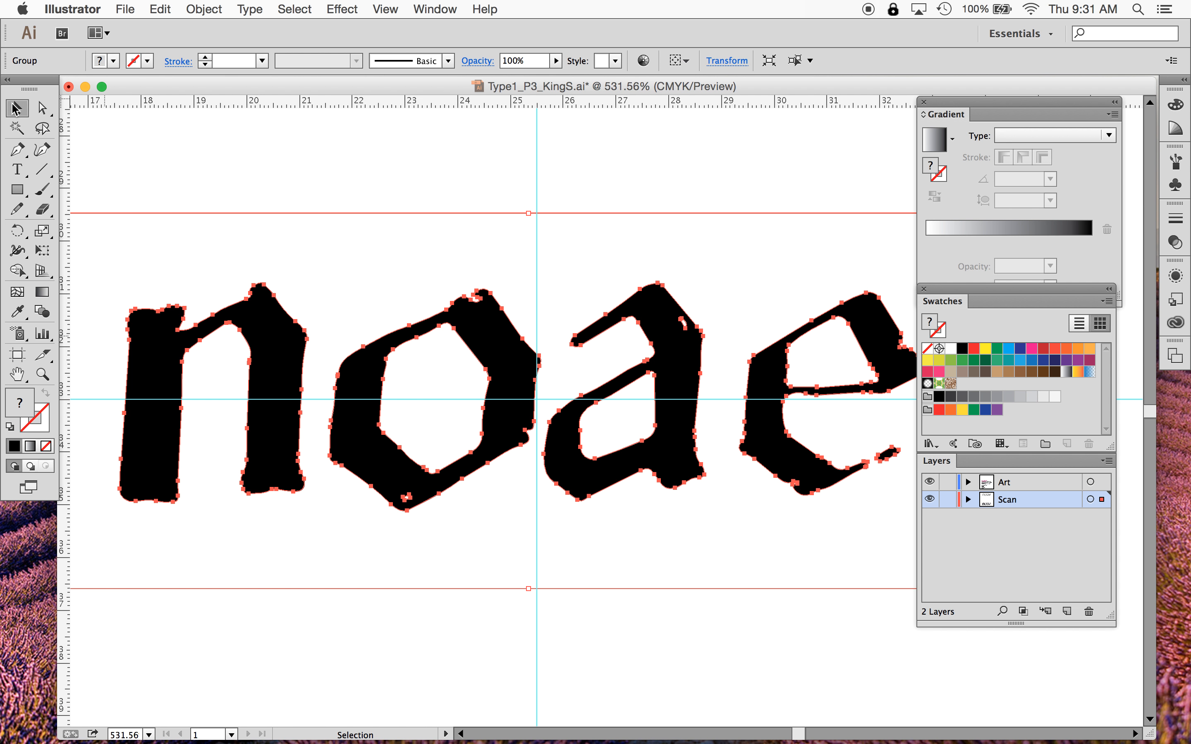
drag(192, 199, 459, 607)
click(459, 603)
key(super+0)
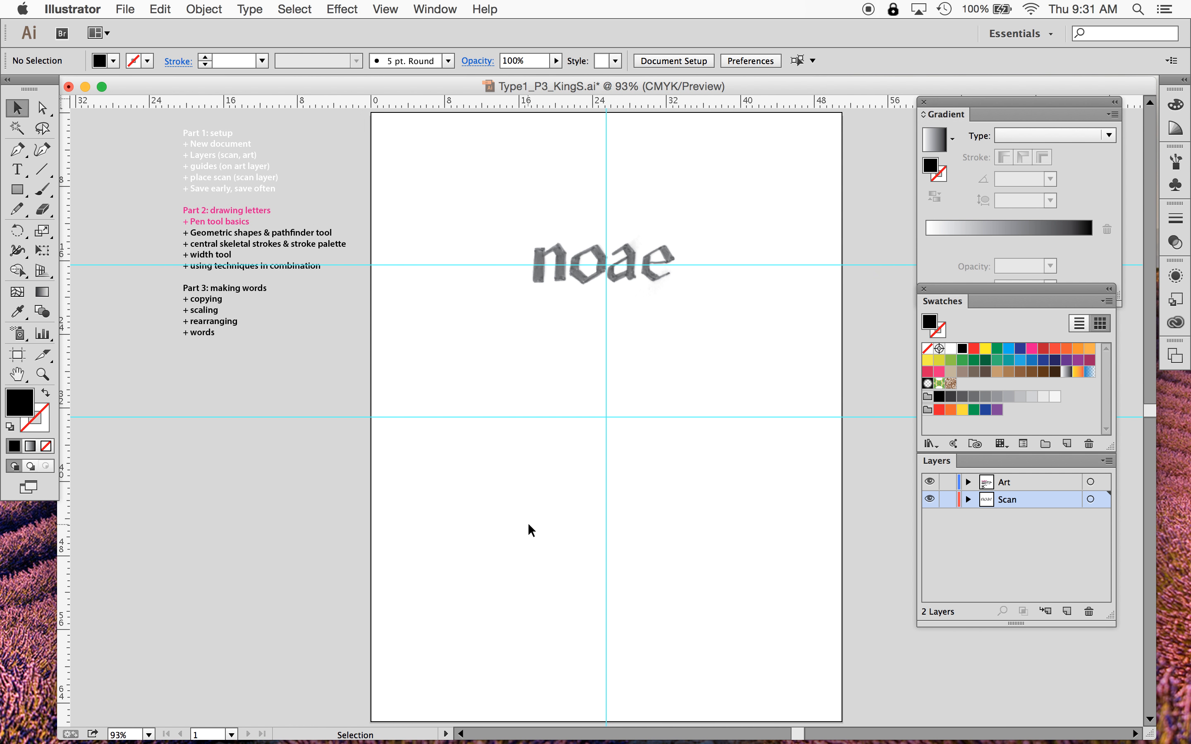
- Lock the Scan layer and make the Art layer active
key(super+equal)
key(super+equal)
key(super+equal)
key(super+equal)
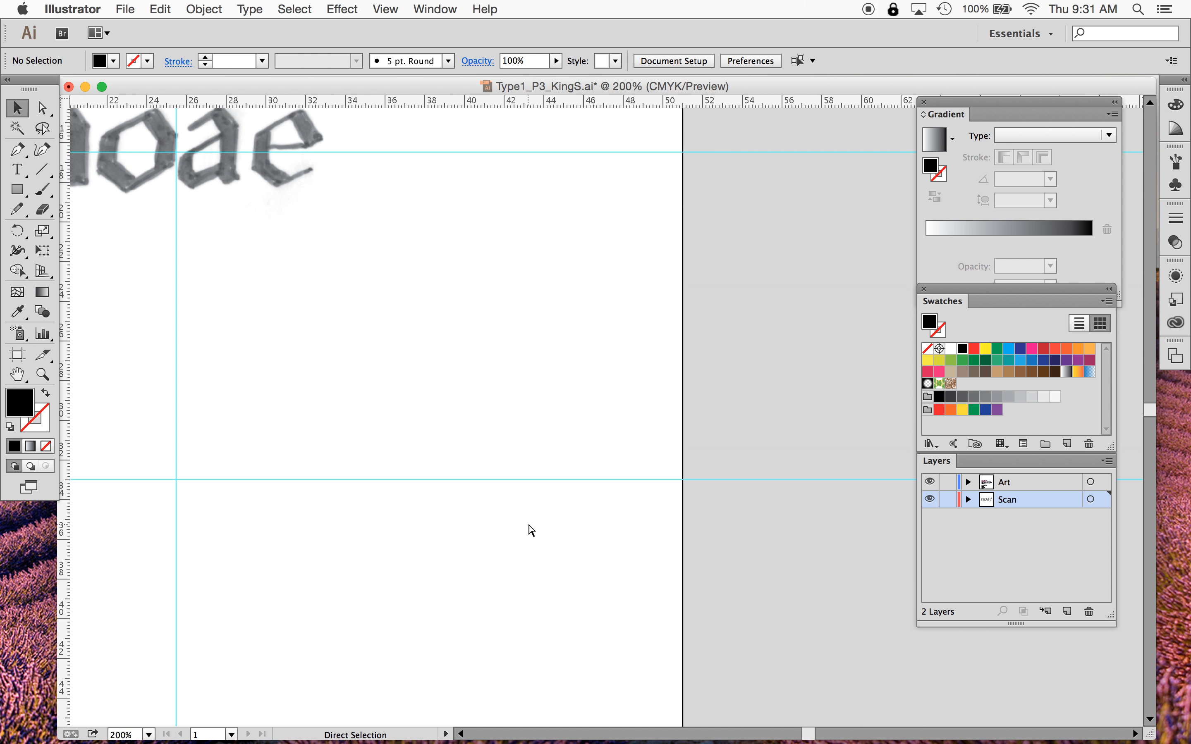
scroll(528, 522, up, 5)
scroll(528, 522, left, 8)
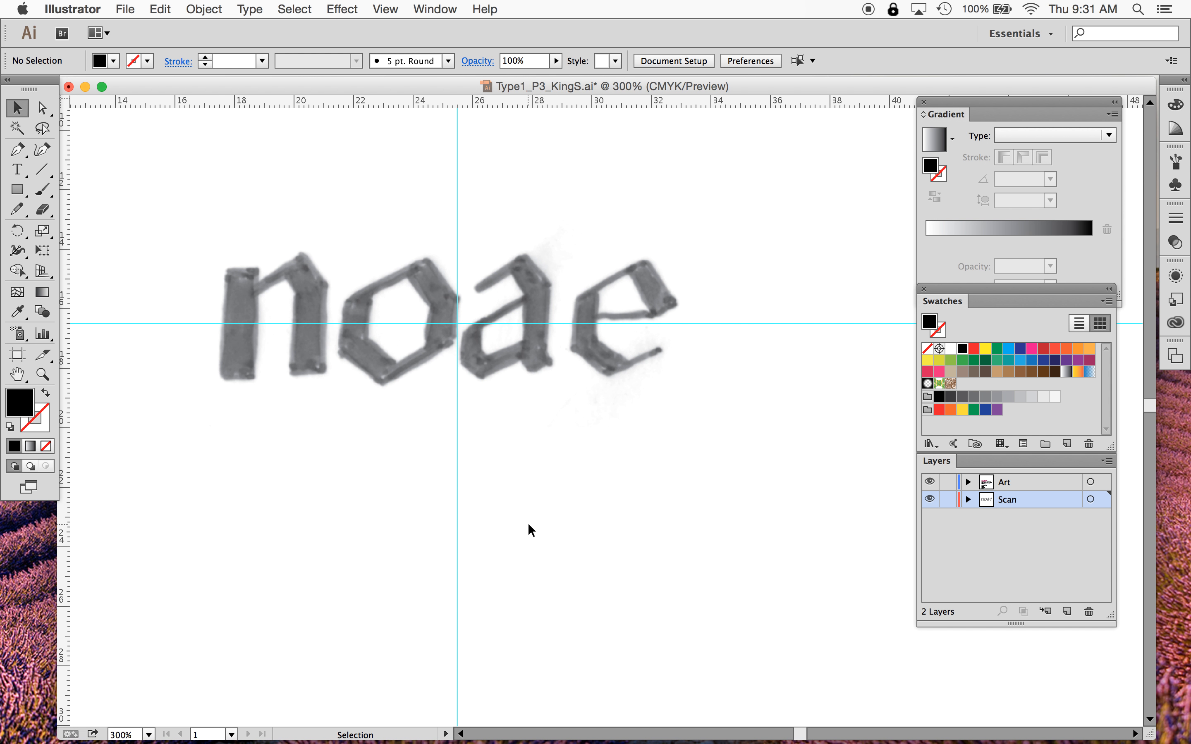
click(947, 499)
click(1027, 480)
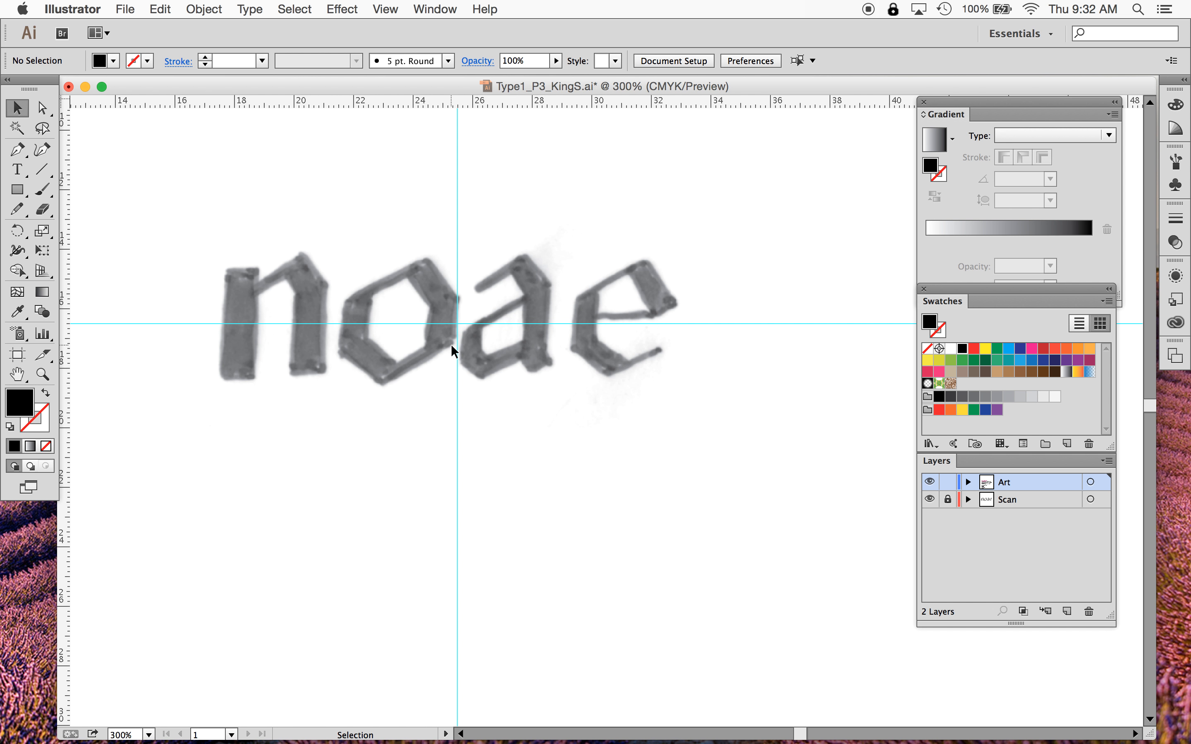
- Draw a rectangle about 1p3 wide and 3p9 tall over the left stem of the scanned n
click(17, 191)
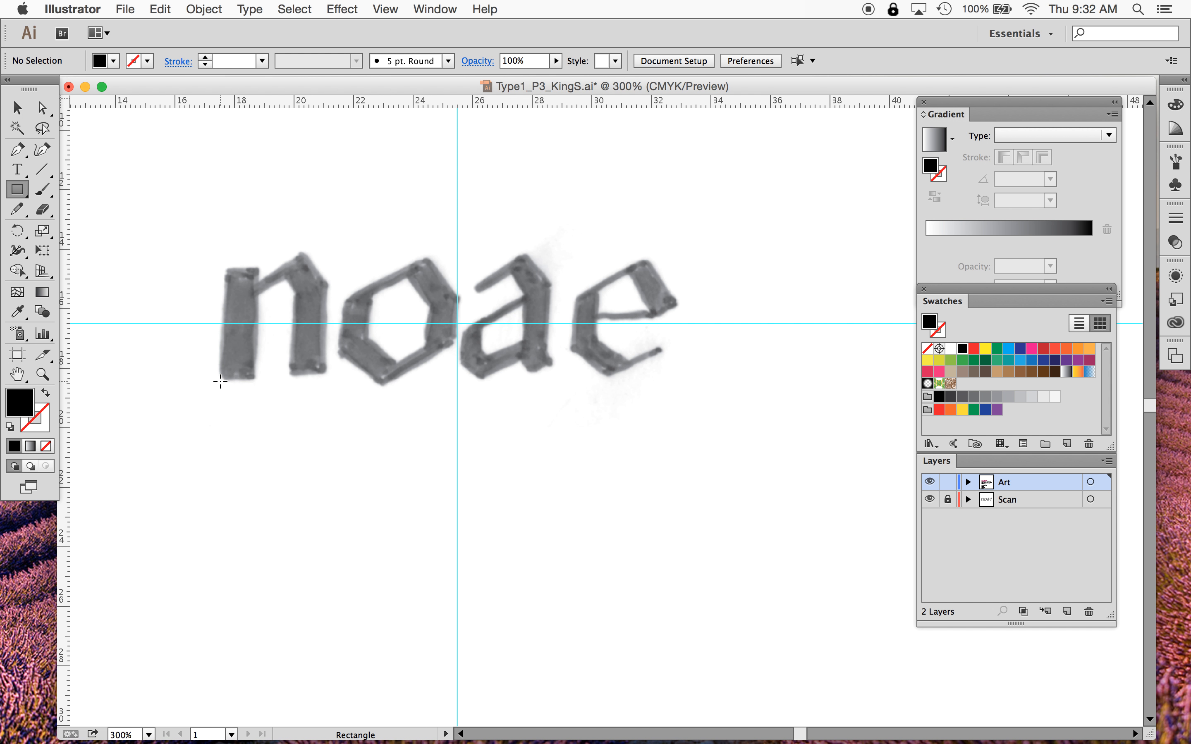
drag(18, 189, 72, 191)
drag(258, 268, 219, 377)
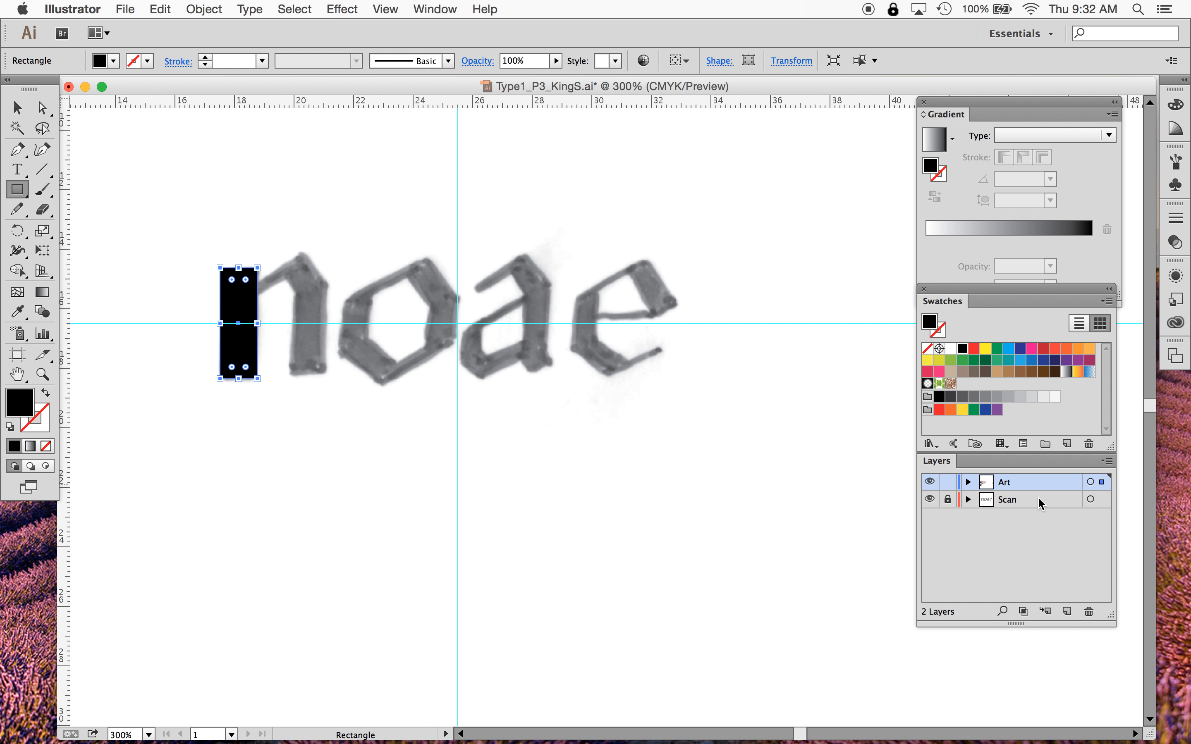
- Toggle the Art and Scan layers' visibility off and back on to compare them
click(929, 483)
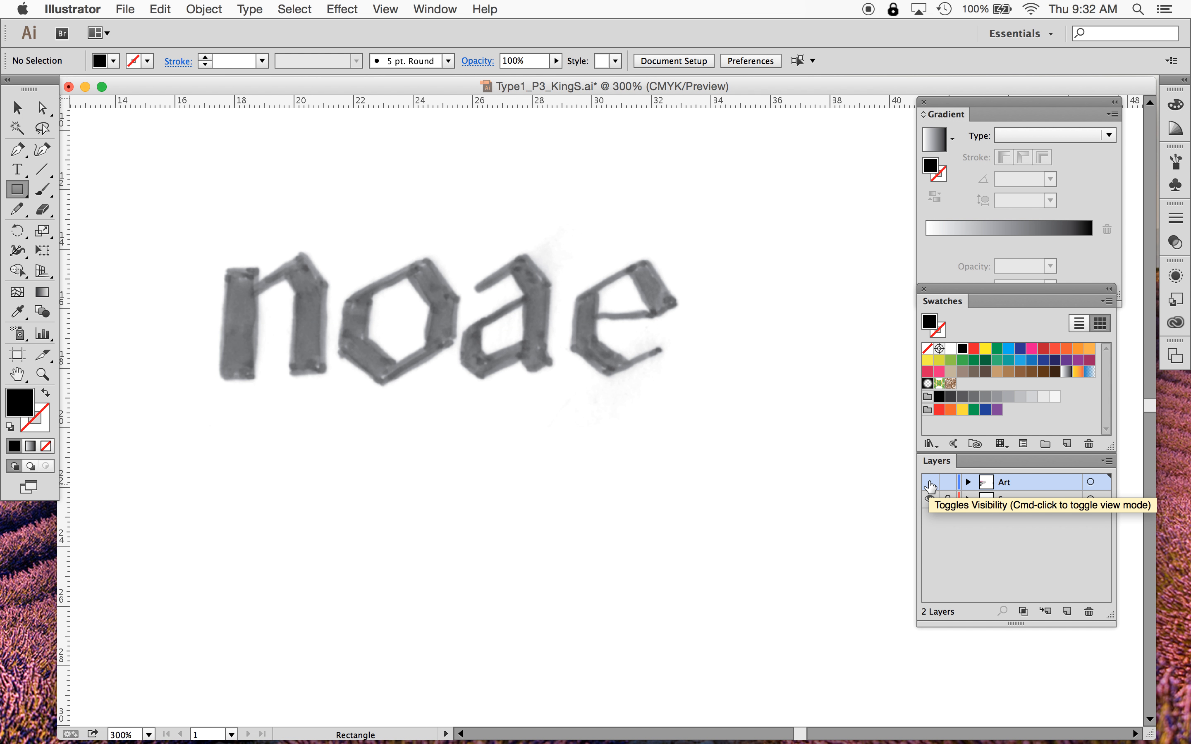
click(929, 483)
click(929, 501)
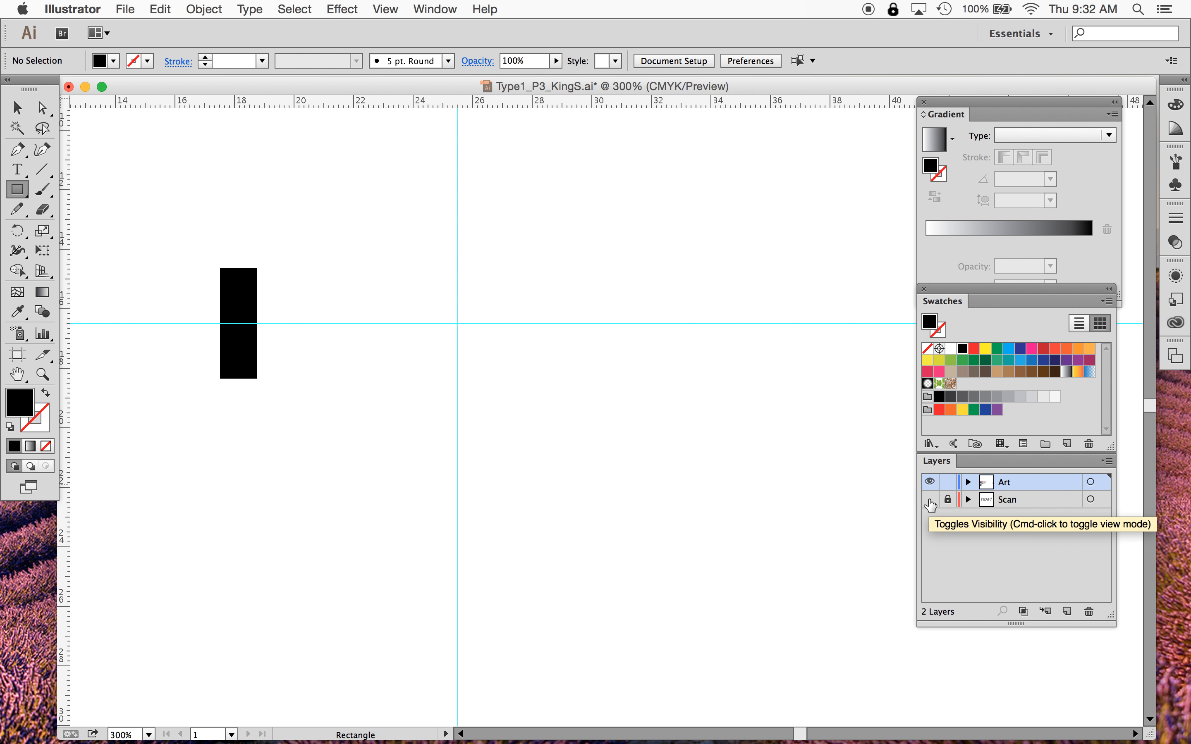
click(929, 502)
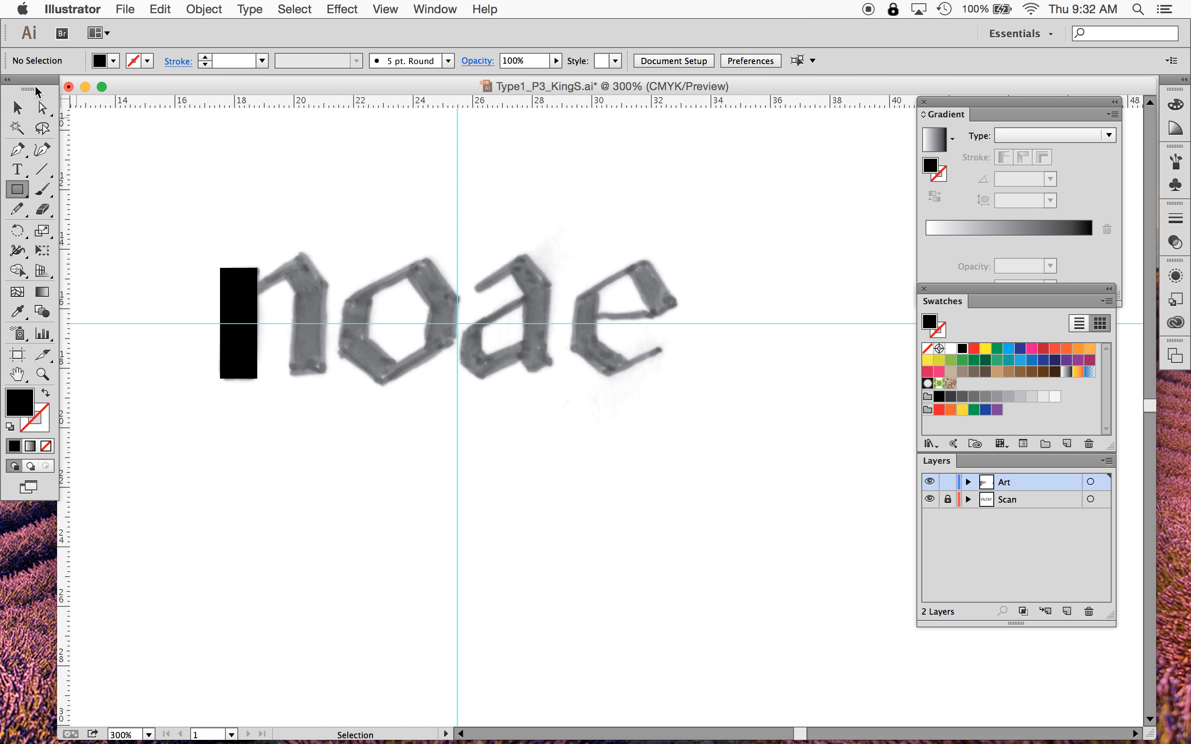
- Set the stem rectangle's fill to None and its stroke to a pink swatch
click(17, 107)
click(247, 293)
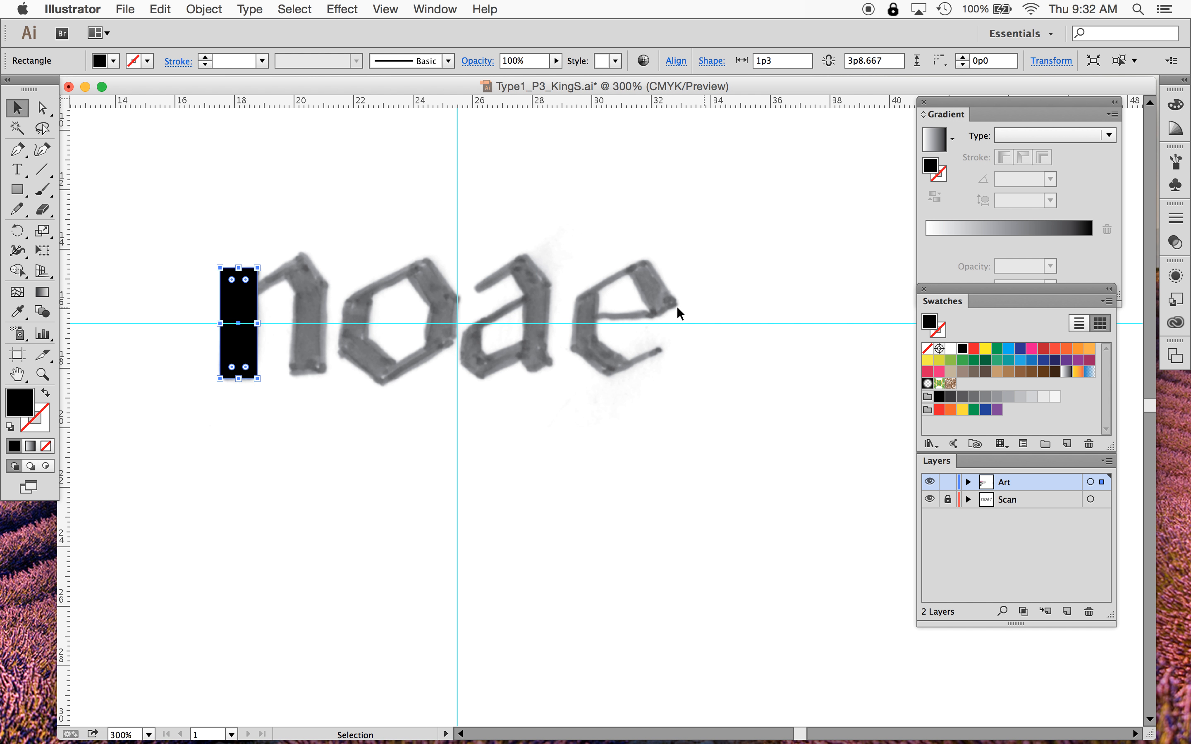
click(114, 61)
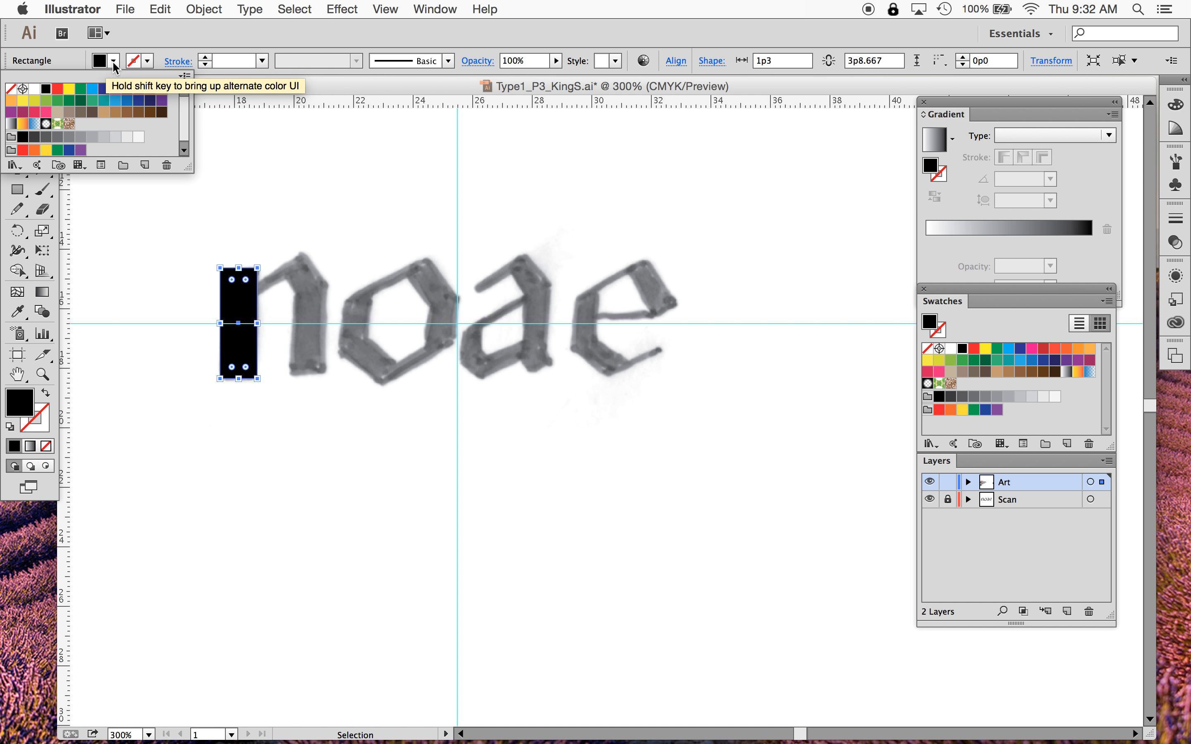
click(12, 90)
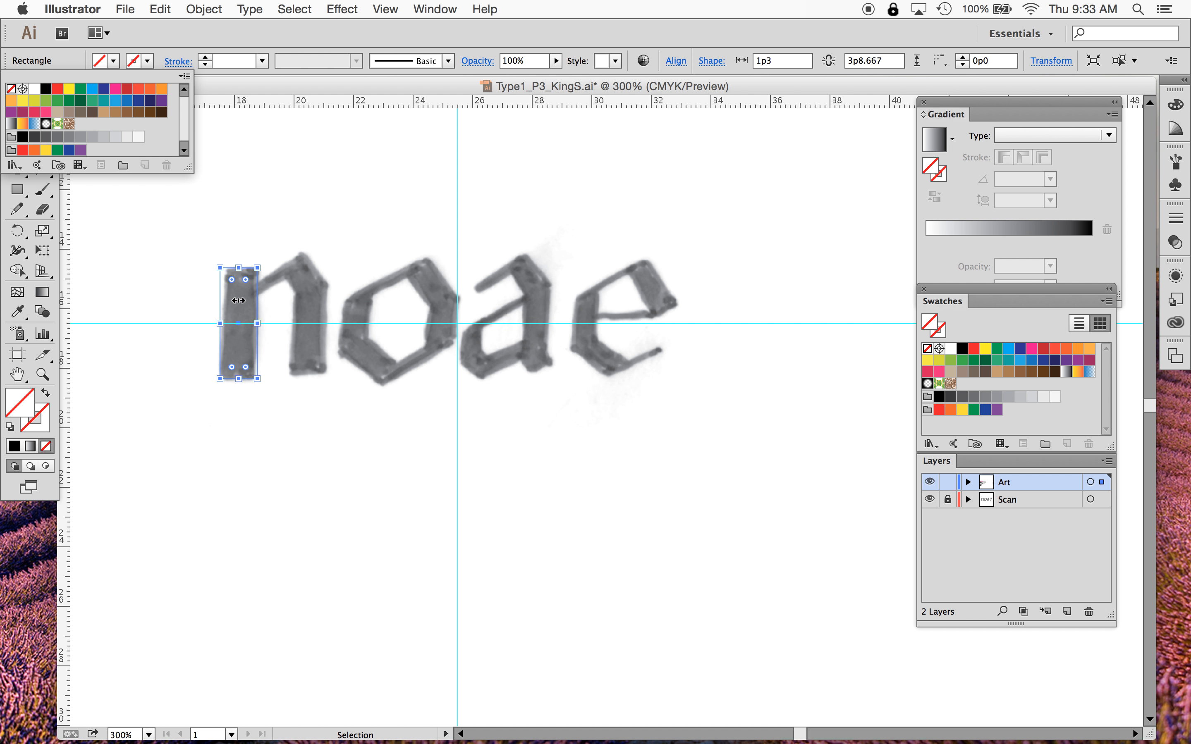
click(149, 60)
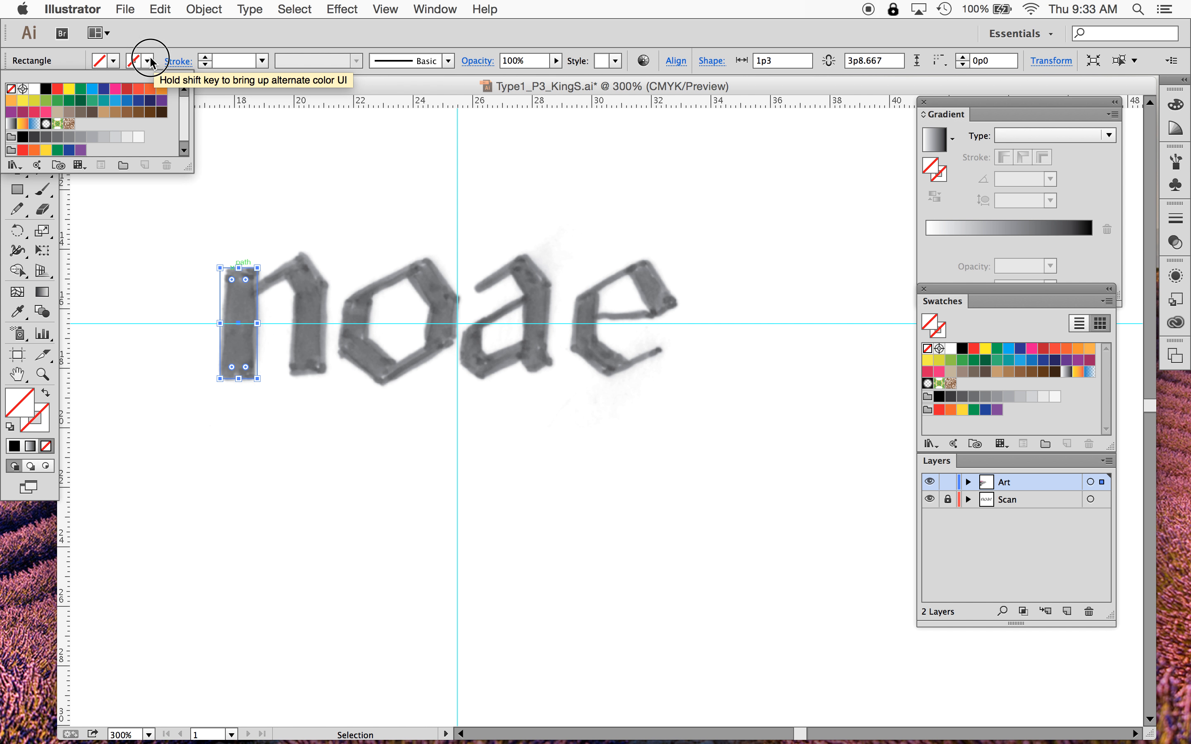
click(115, 90)
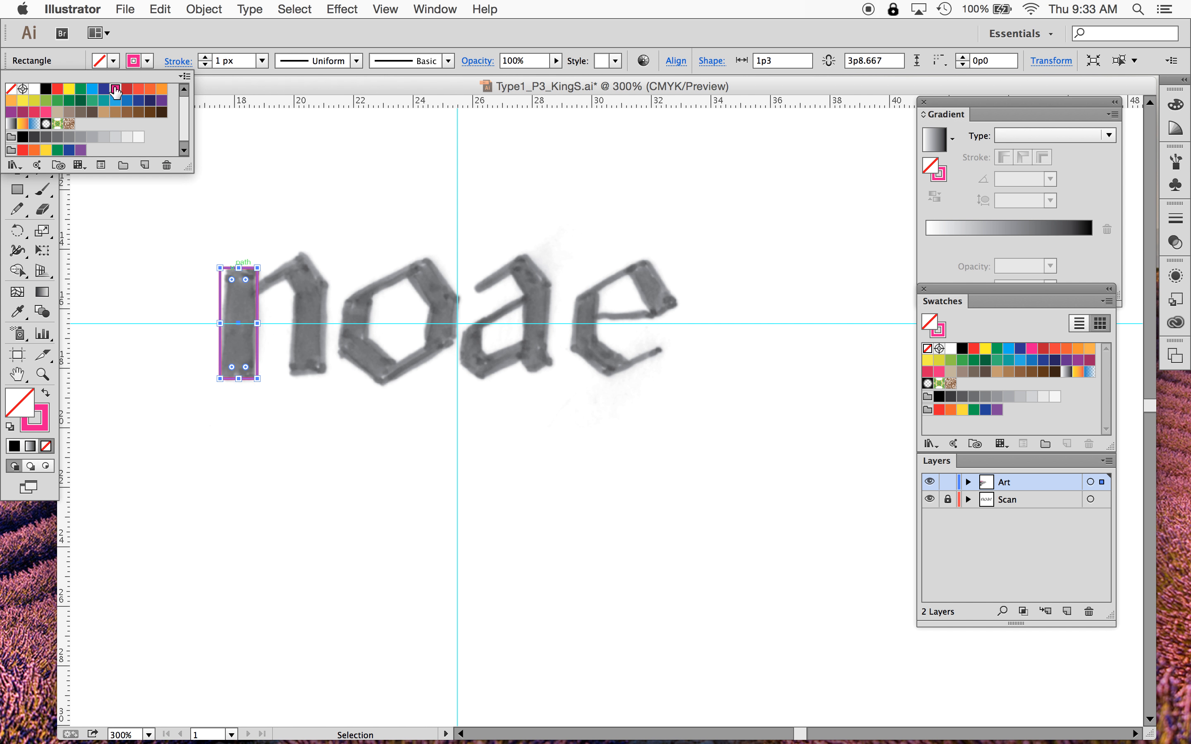
click(258, 233)
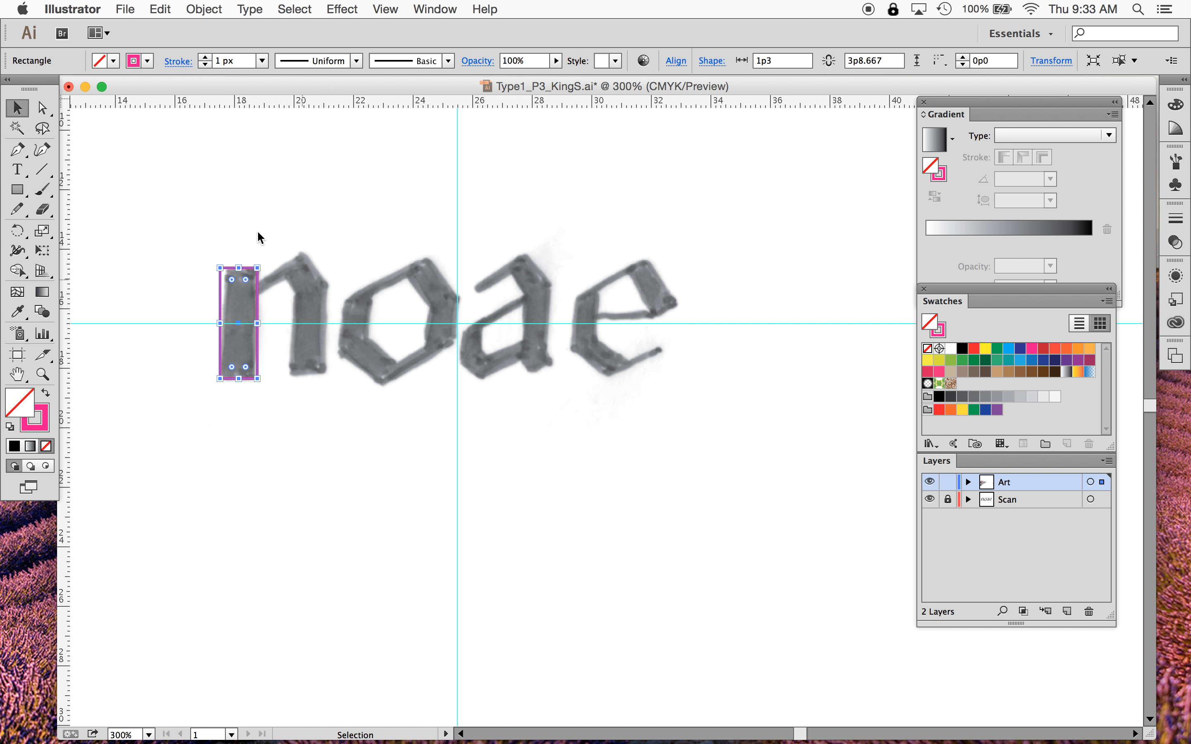
click(284, 436)
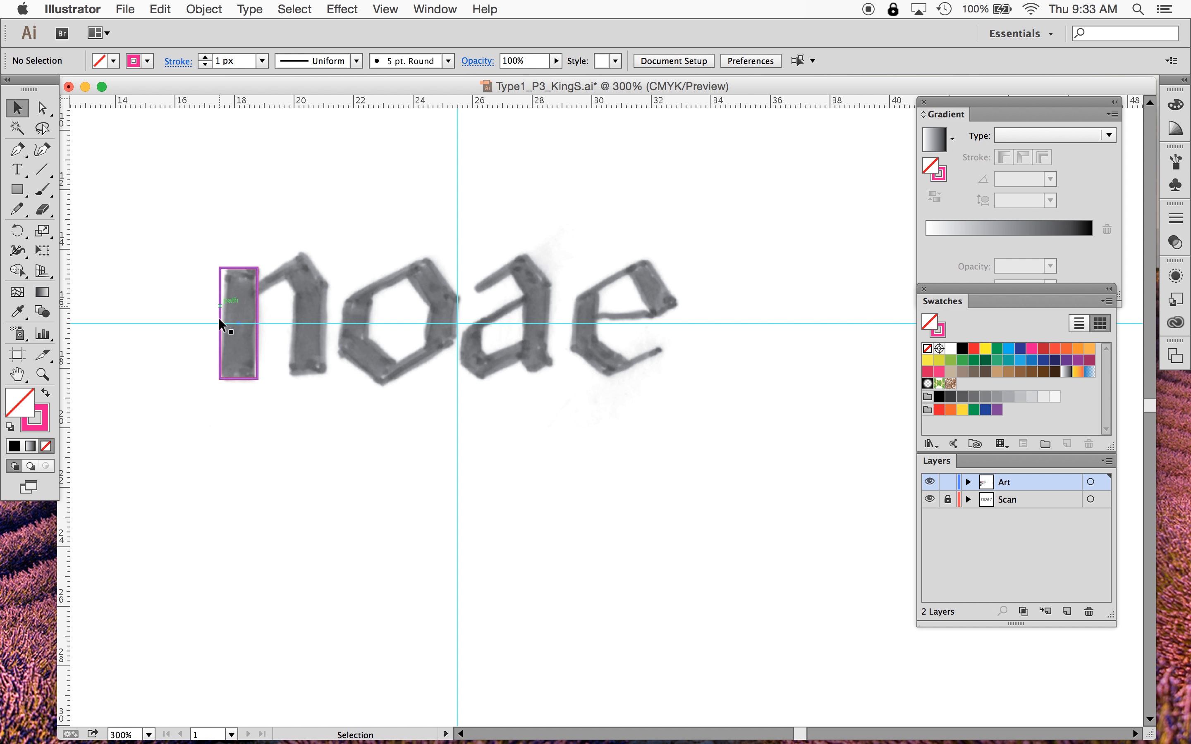
- Narrow the rectangle from its left edge to about 1p1.25 wide to fit the scanned stem
click(256, 297)
mouse_move(256, 297)
mouse_down()
mouse_move(227, 304)
mouse_move(257, 310)
mouse_move(223, 322)
mouse_up()
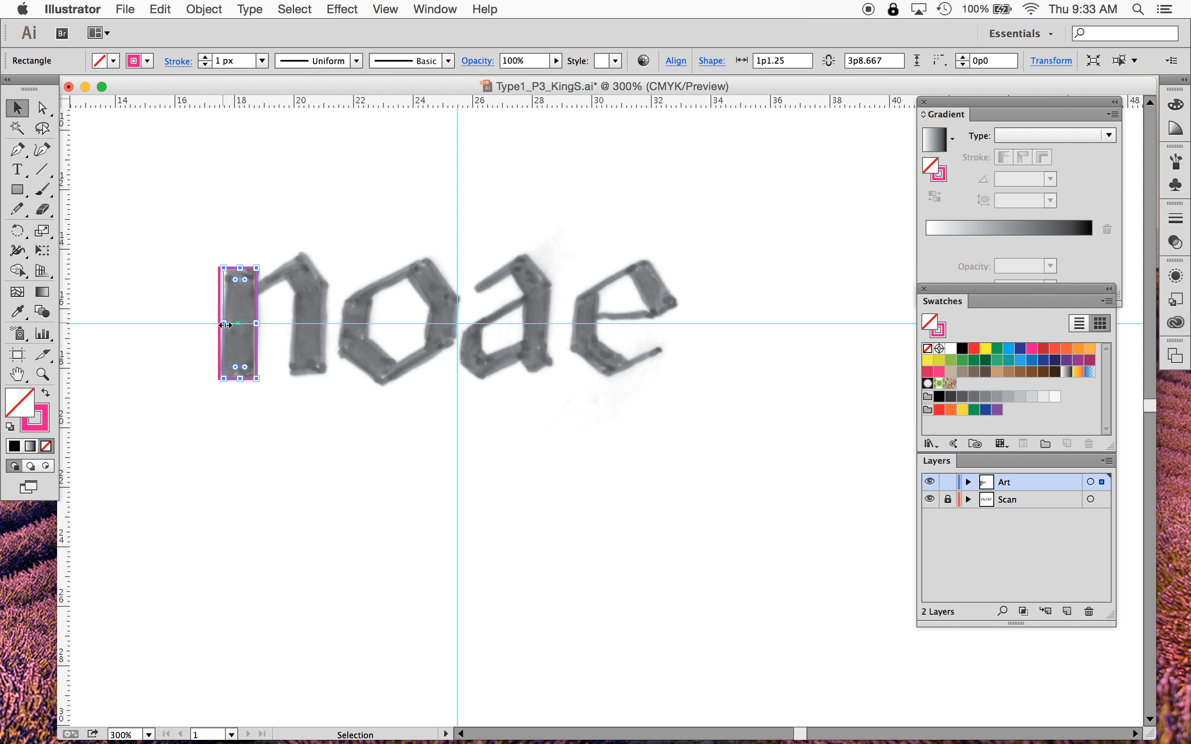
click(249, 413)
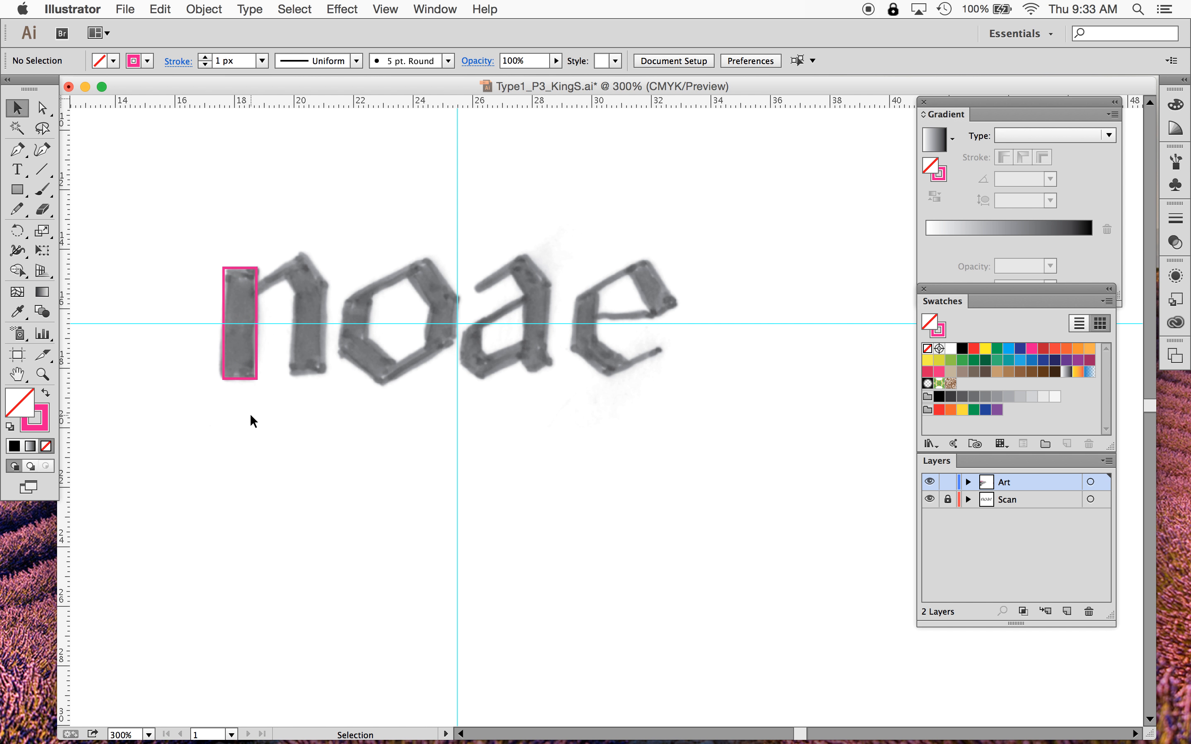
click(238, 377)
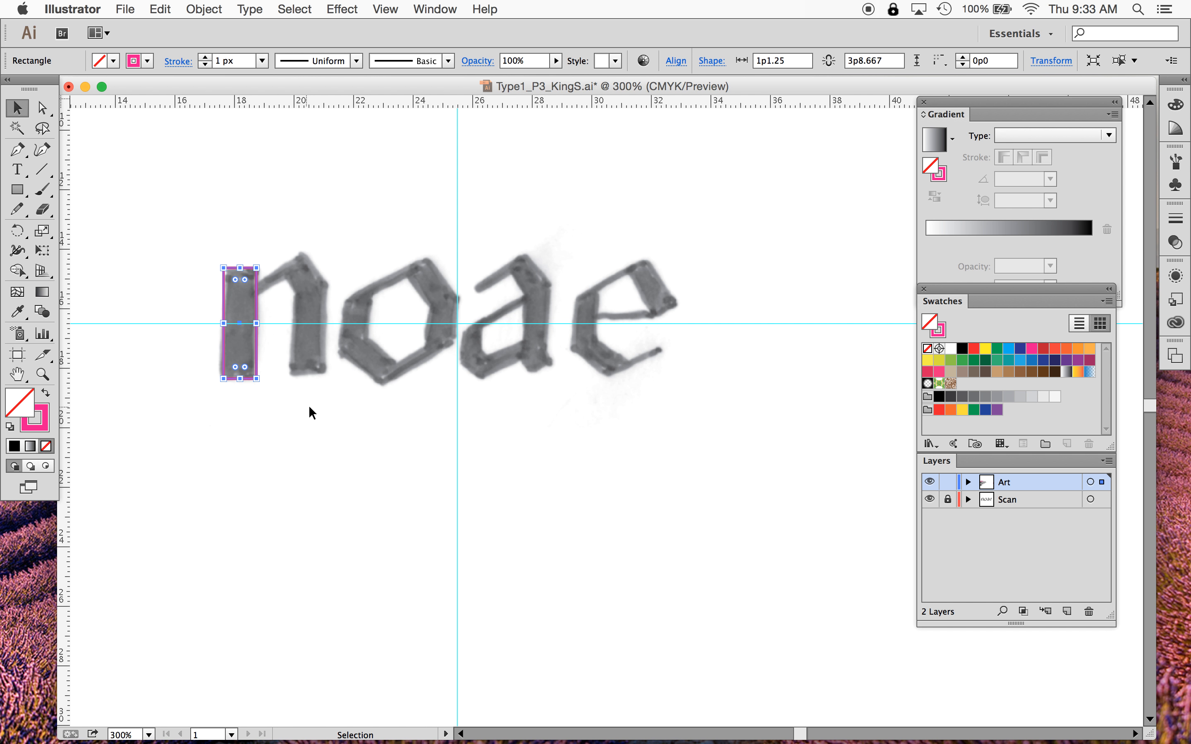
key(super+shift+b)
click(304, 427)
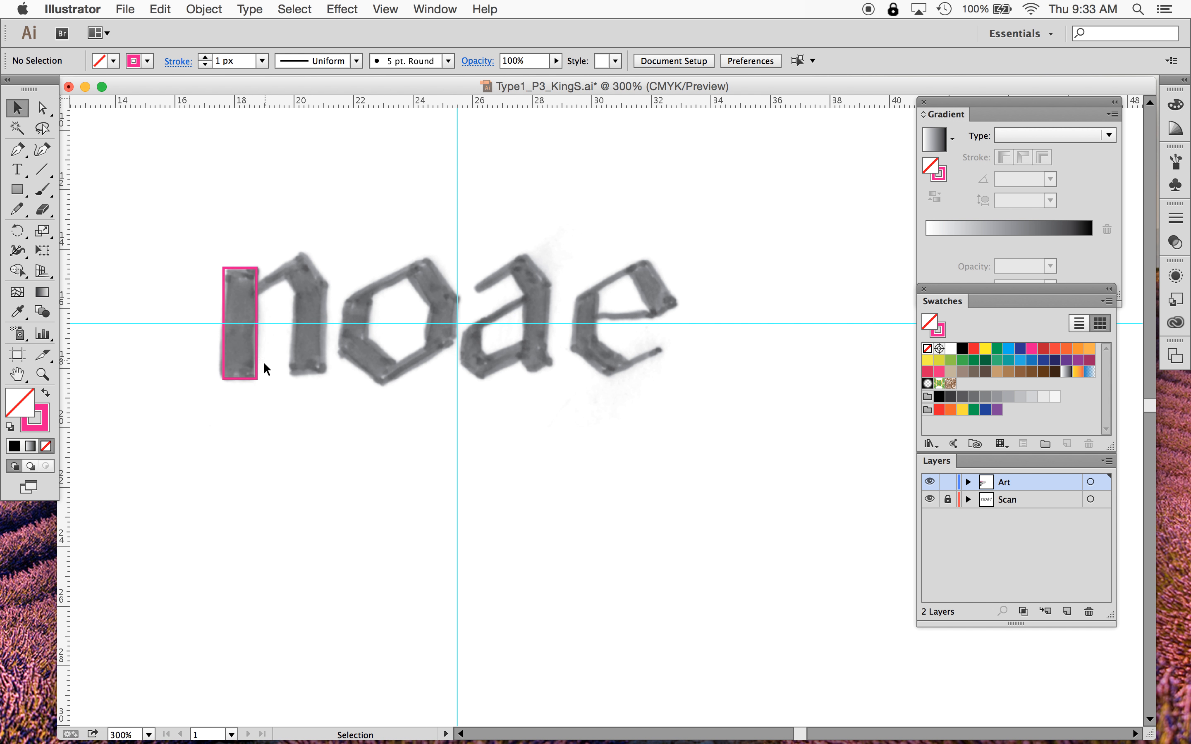
click(234, 379)
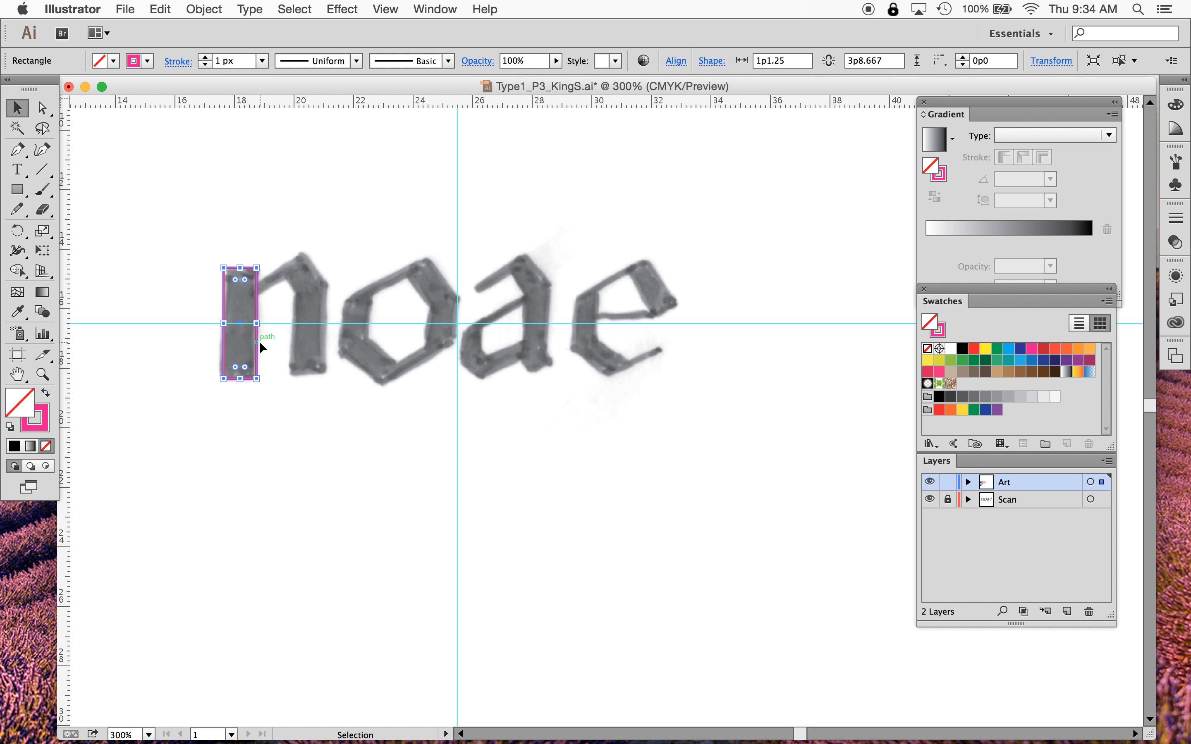
click(198, 9)
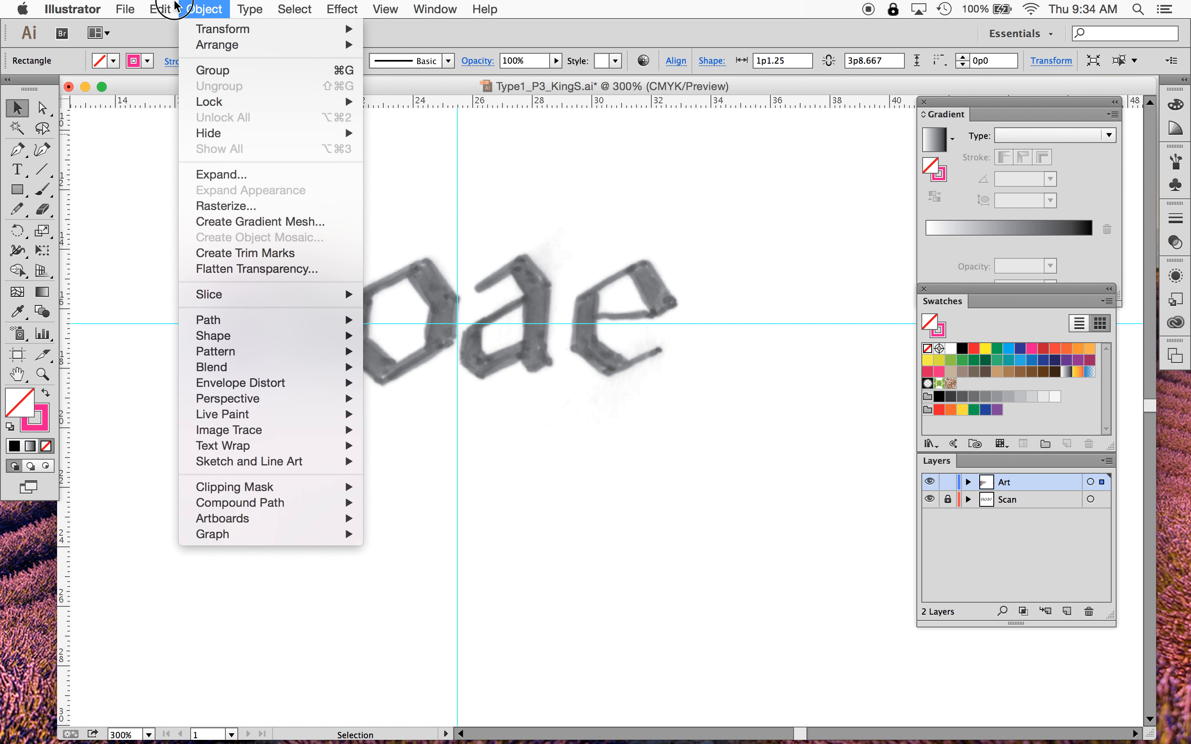
mouse_move(161, 9)
click(168, 87)
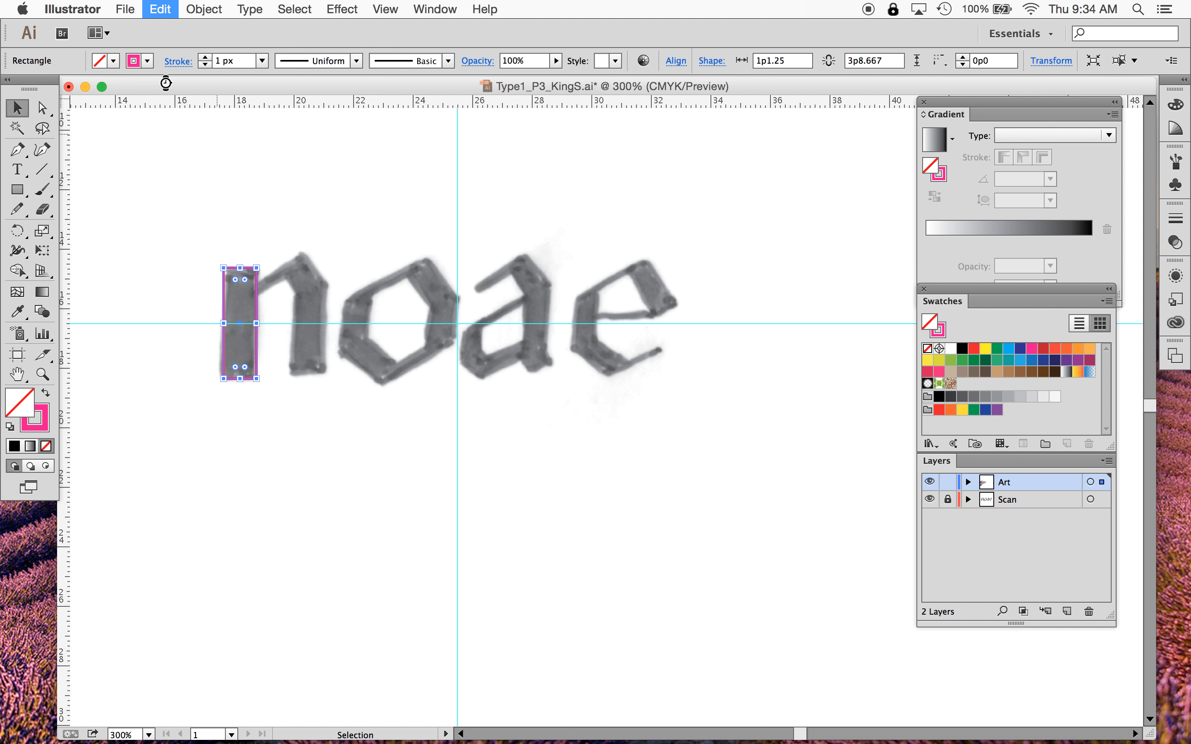
click(160, 9)
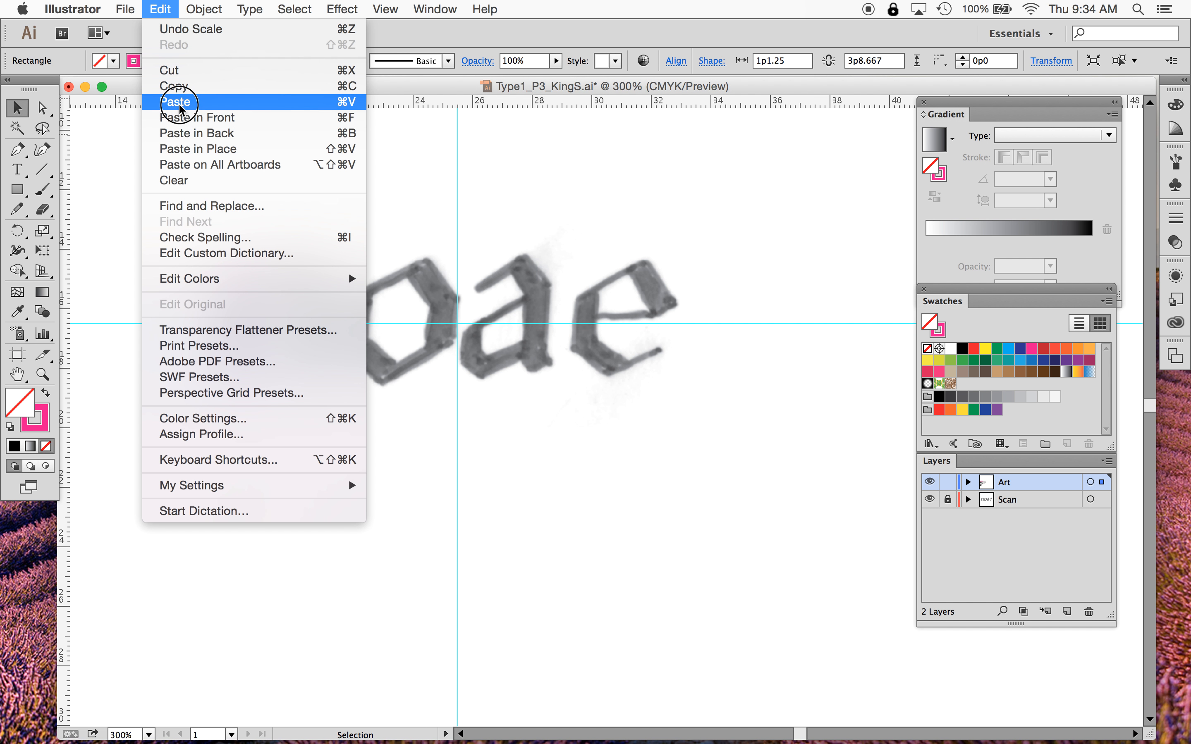
click(176, 101)
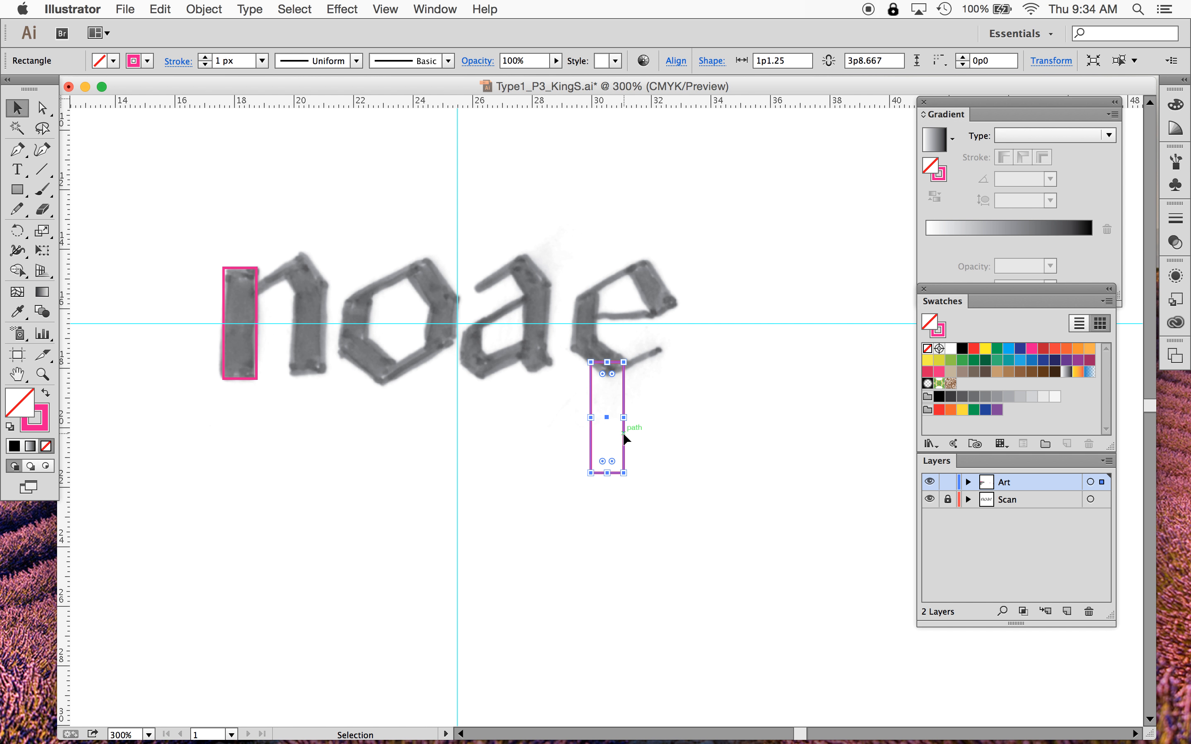
drag(623, 434, 326, 340)
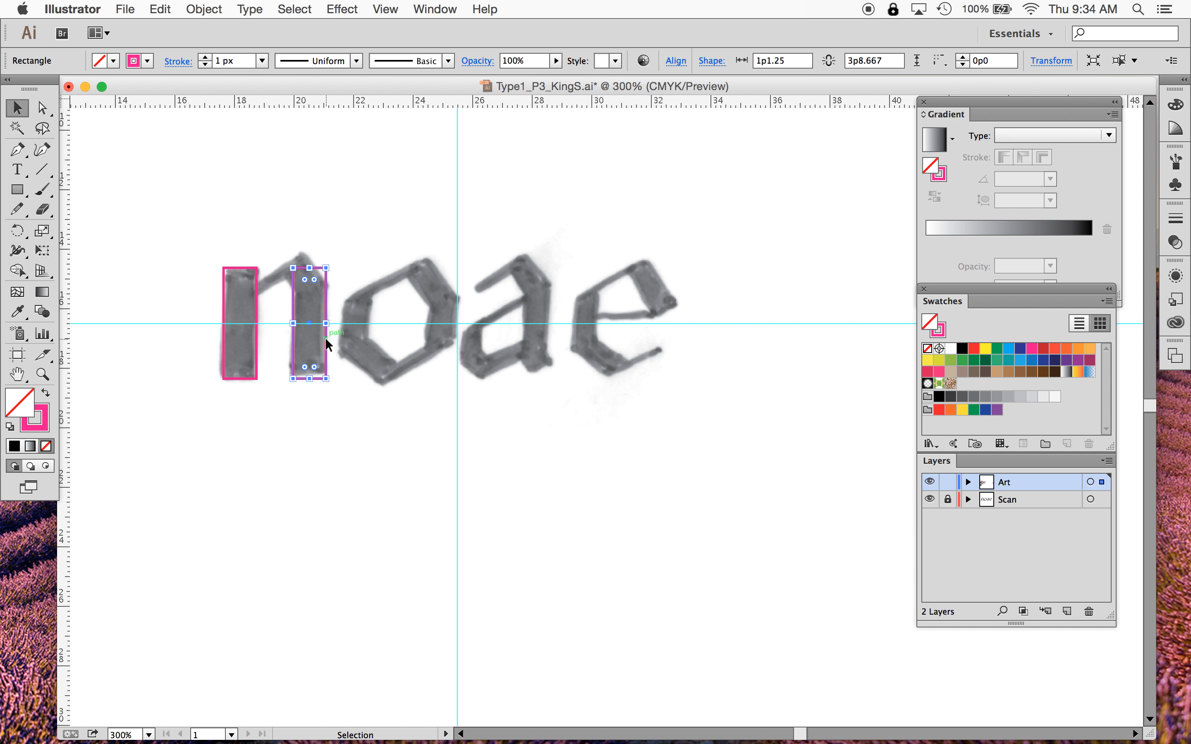
key(Delete)
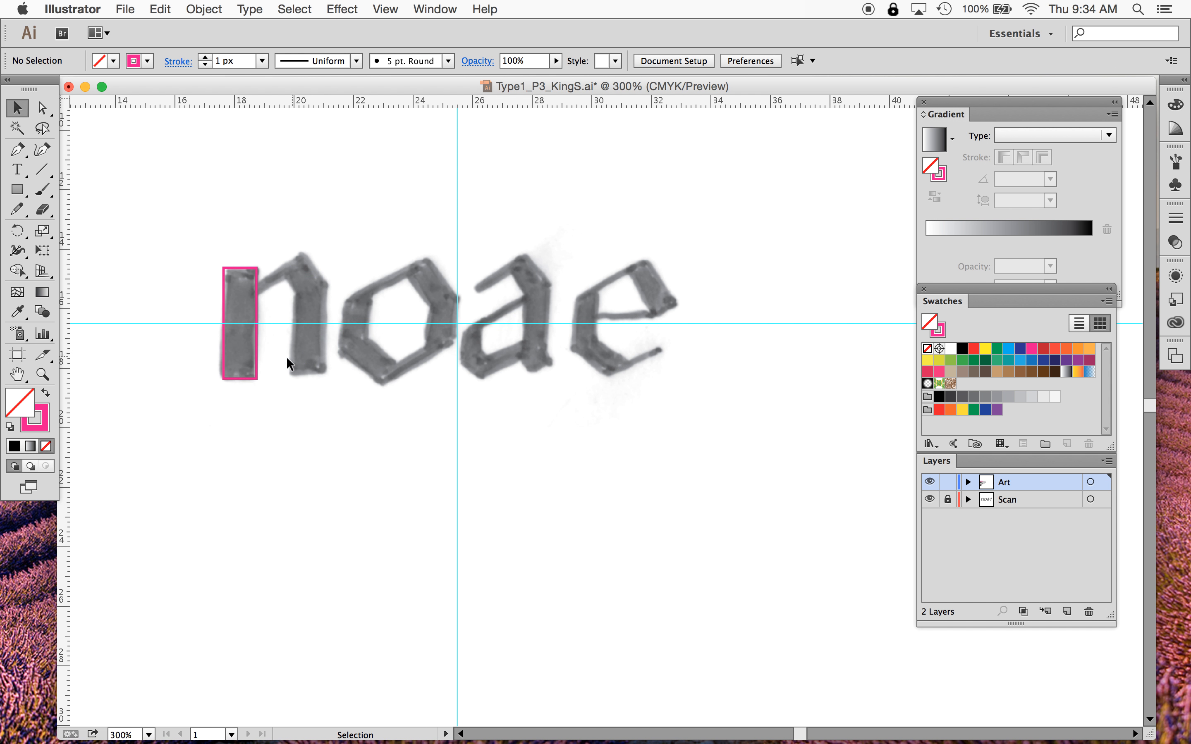
- Duplicate the stem rectangle onto the n's right stem and lower its top edge to match the scan
click(254, 353)
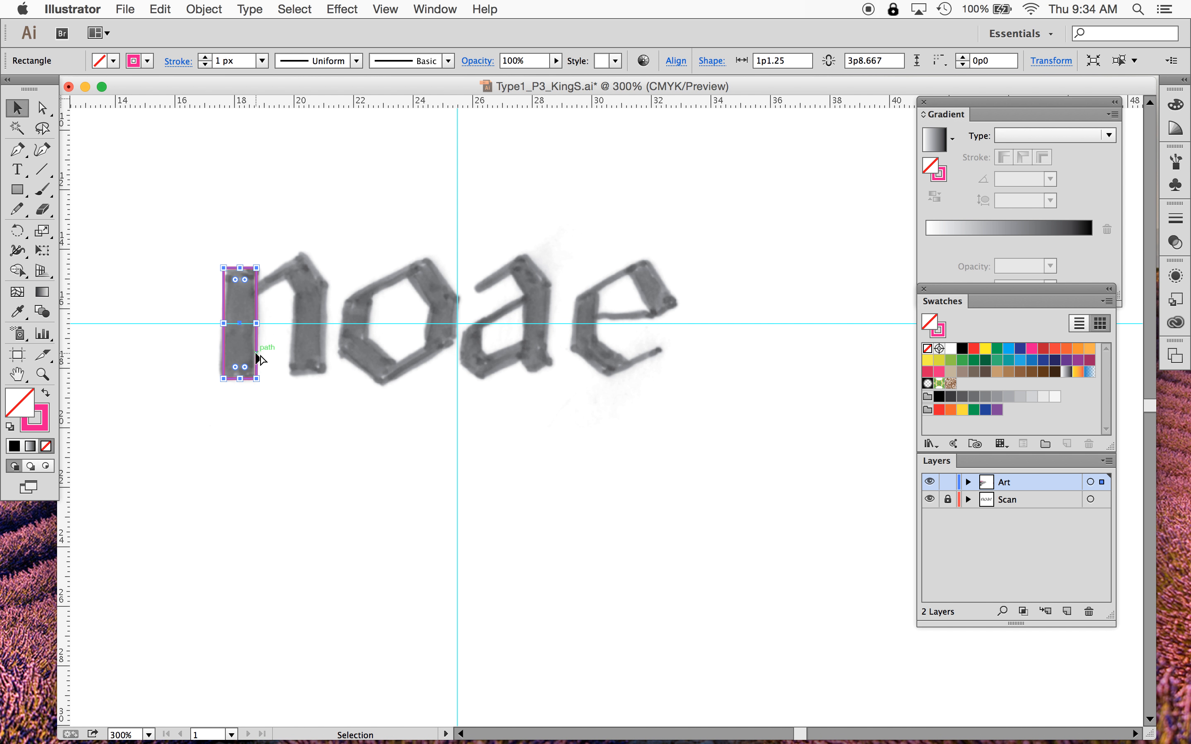
click(255, 450)
click(257, 353)
drag(258, 358, 326, 350)
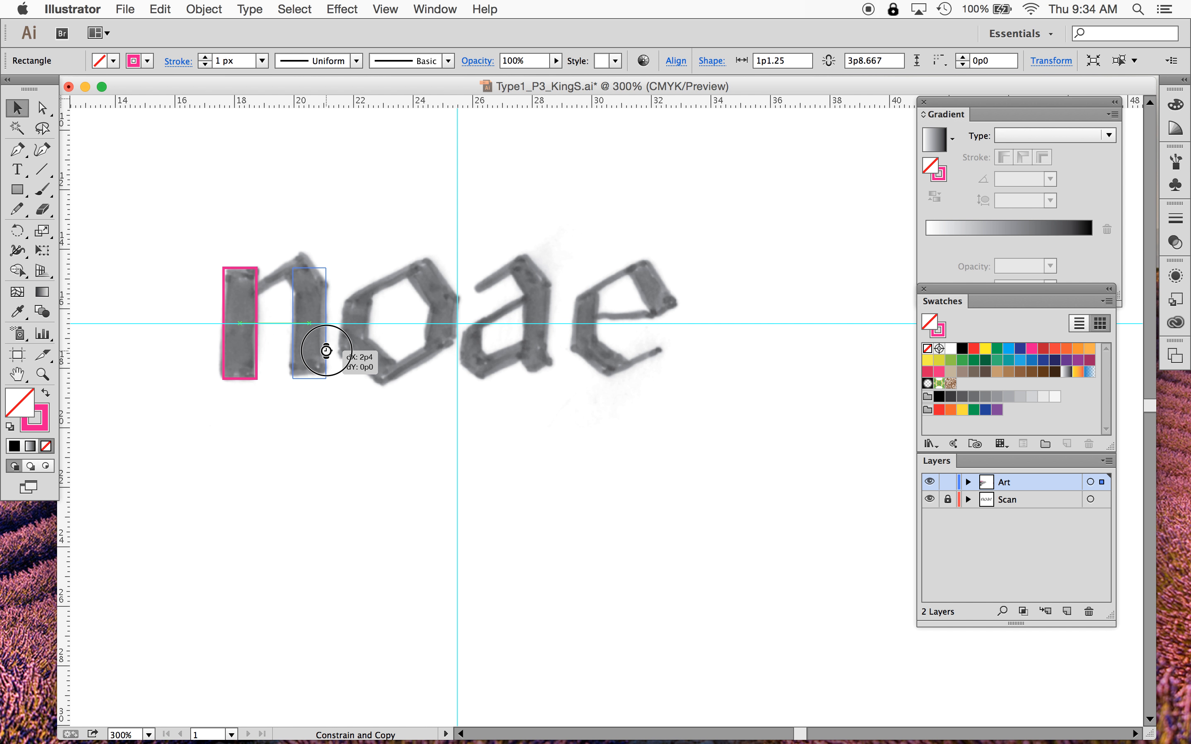
drag(325, 351, 326, 350)
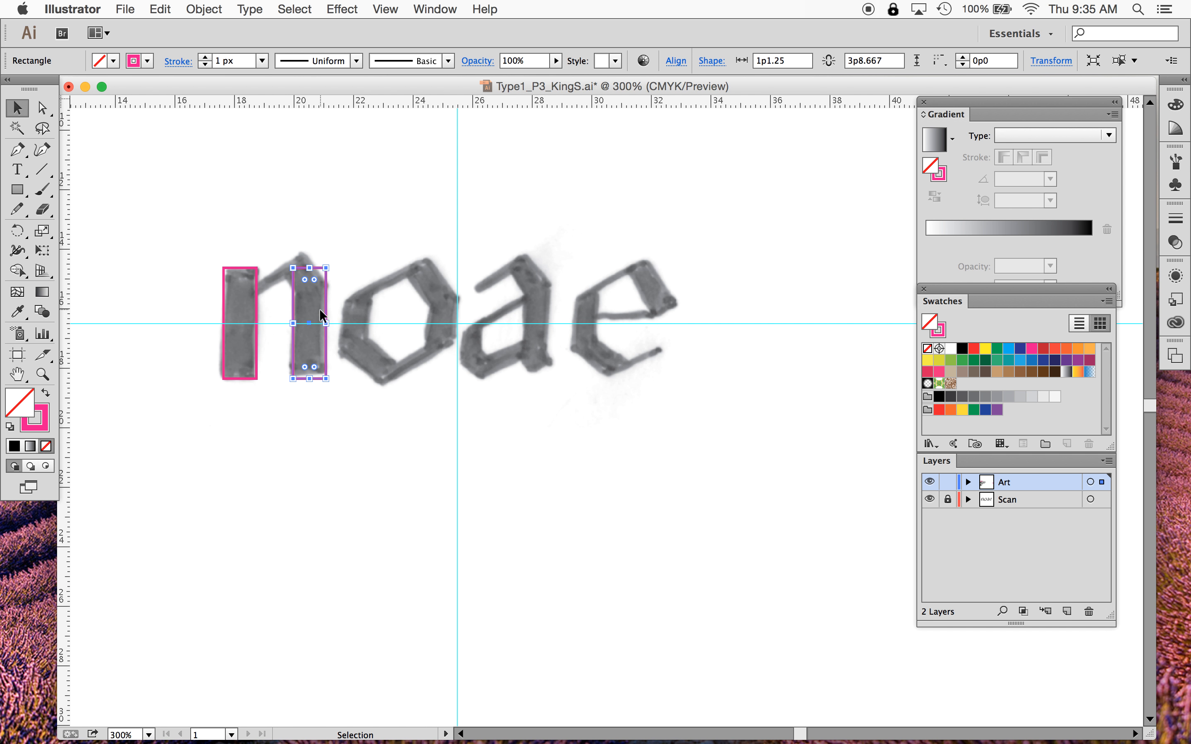
mouse_move(300, 305)
mouse_down()
mouse_move(311, 306)
mouse_move(296, 303)
mouse_move(306, 268)
mouse_move(306, 284)
mouse_up()
click(327, 219)
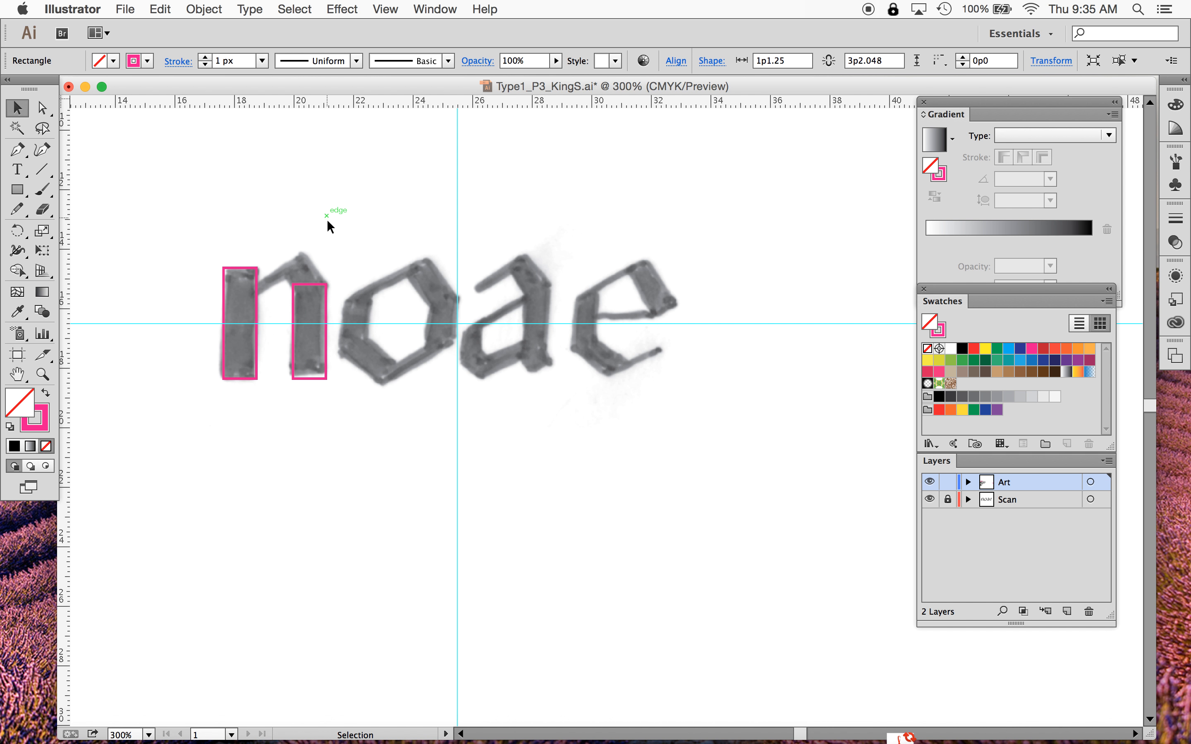
- Zoom in on the n and duplicate the right stem rectangle straight upward above it
click(309, 290)
click(361, 231)
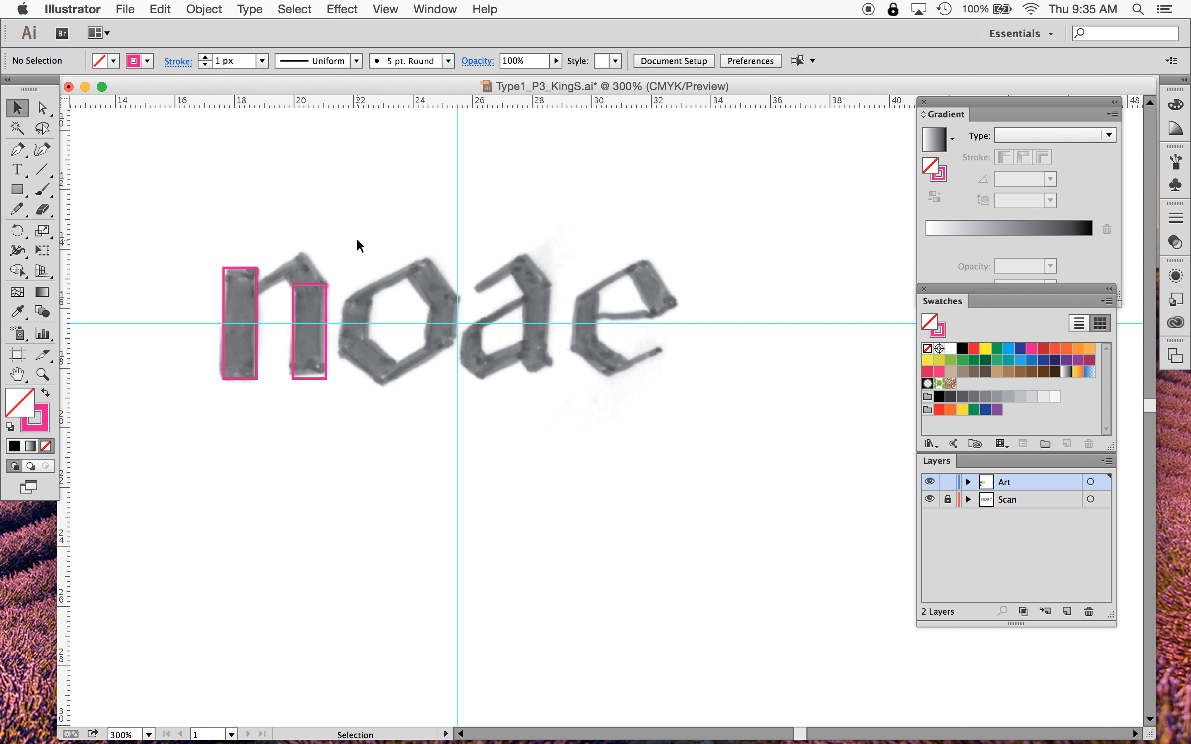
click(43, 375)
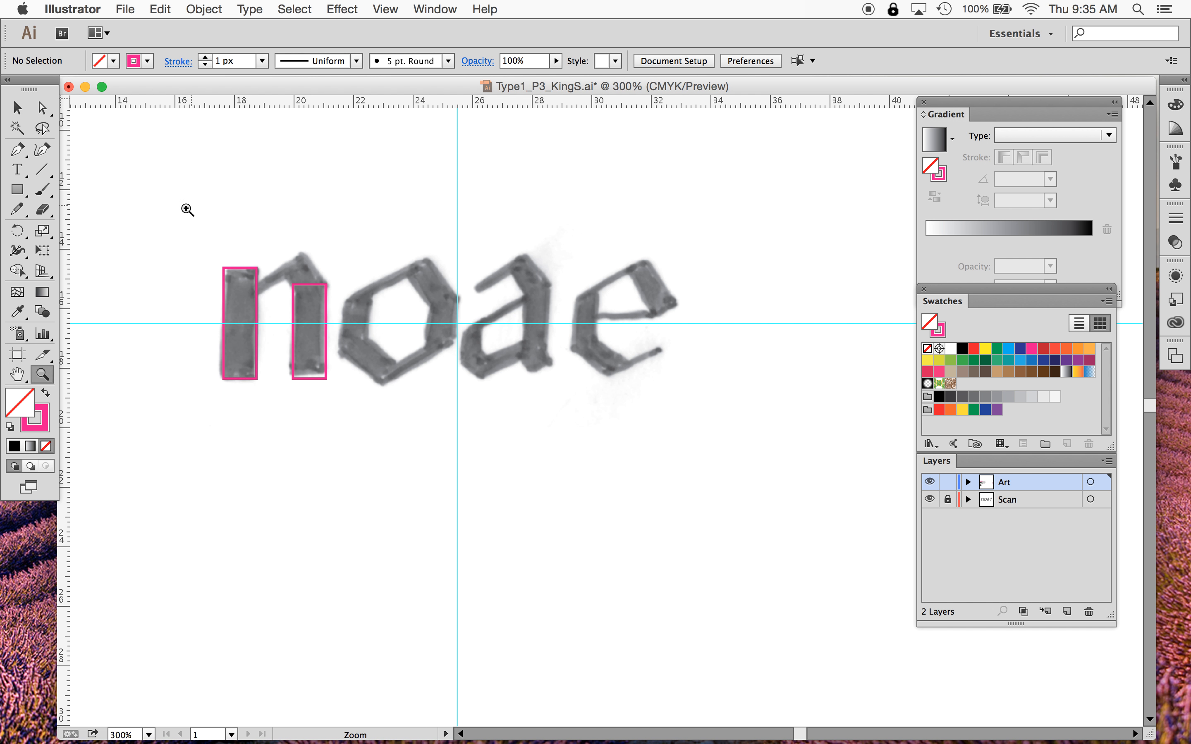
drag(170, 217, 396, 437)
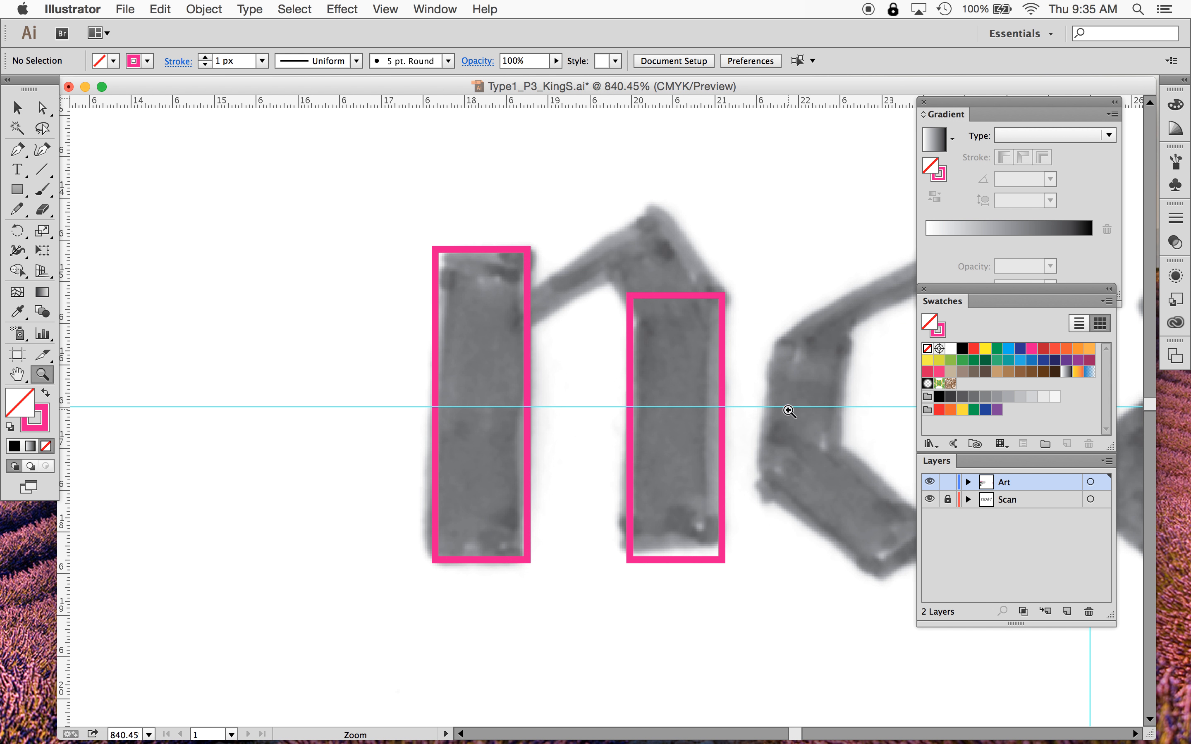
key(space)
drag(781, 401, 594, 387)
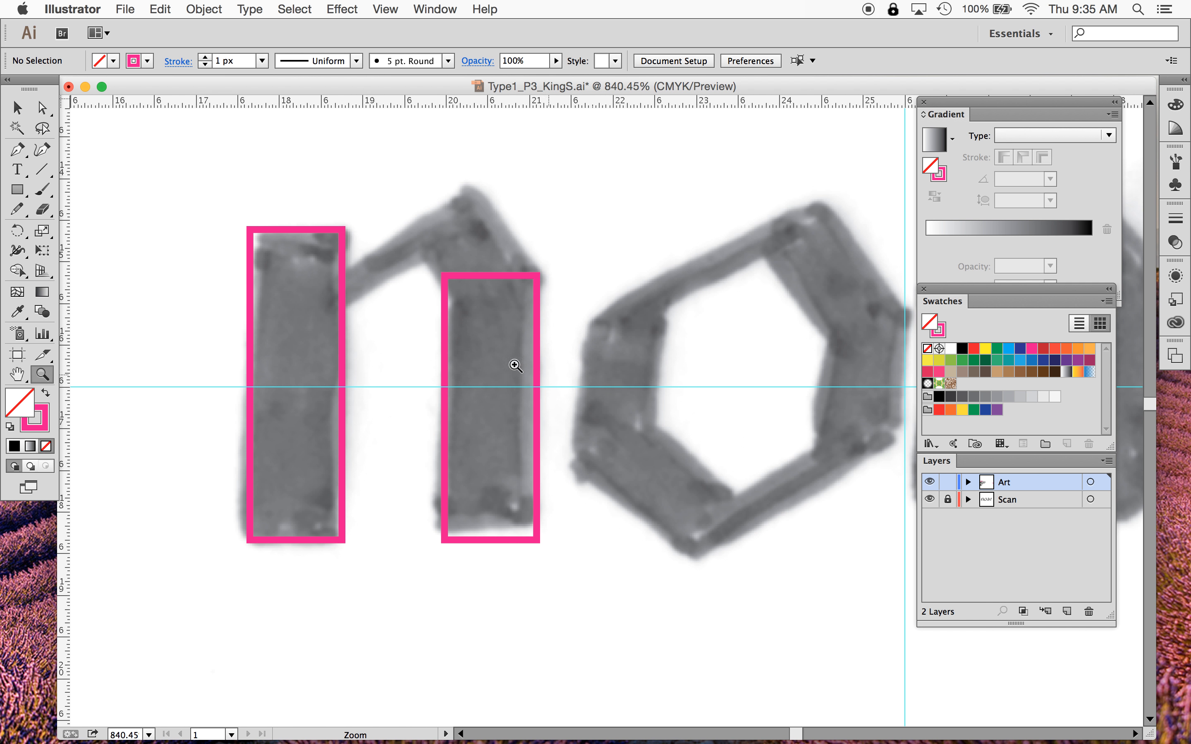
click(18, 107)
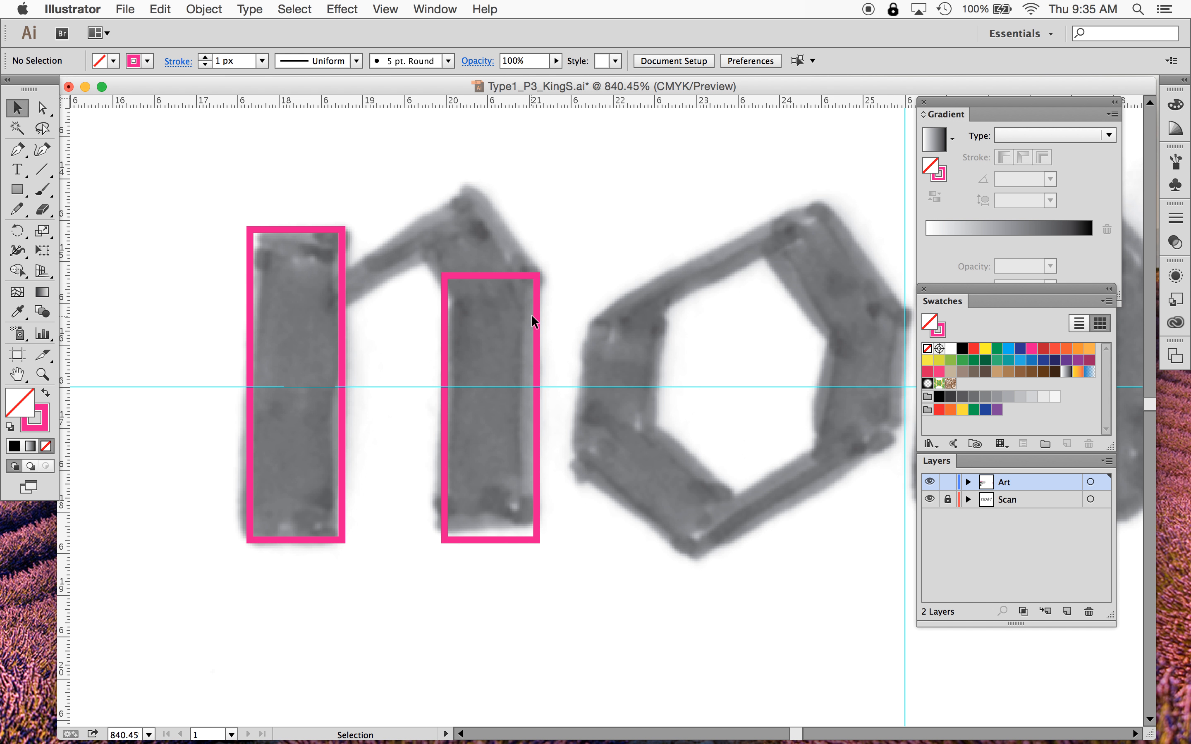
drag(532, 315, 525, 168)
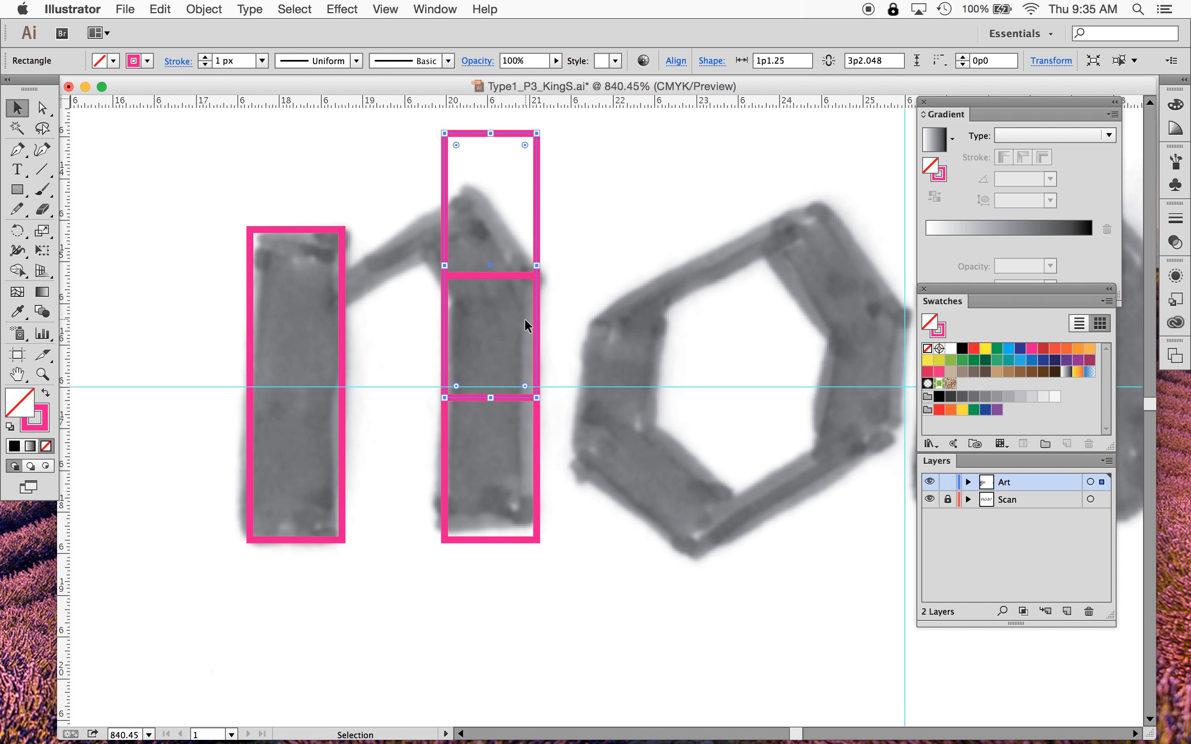
- Try rotating the top rectangle freehand onto the n's arch and repositioning it
click(18, 230)
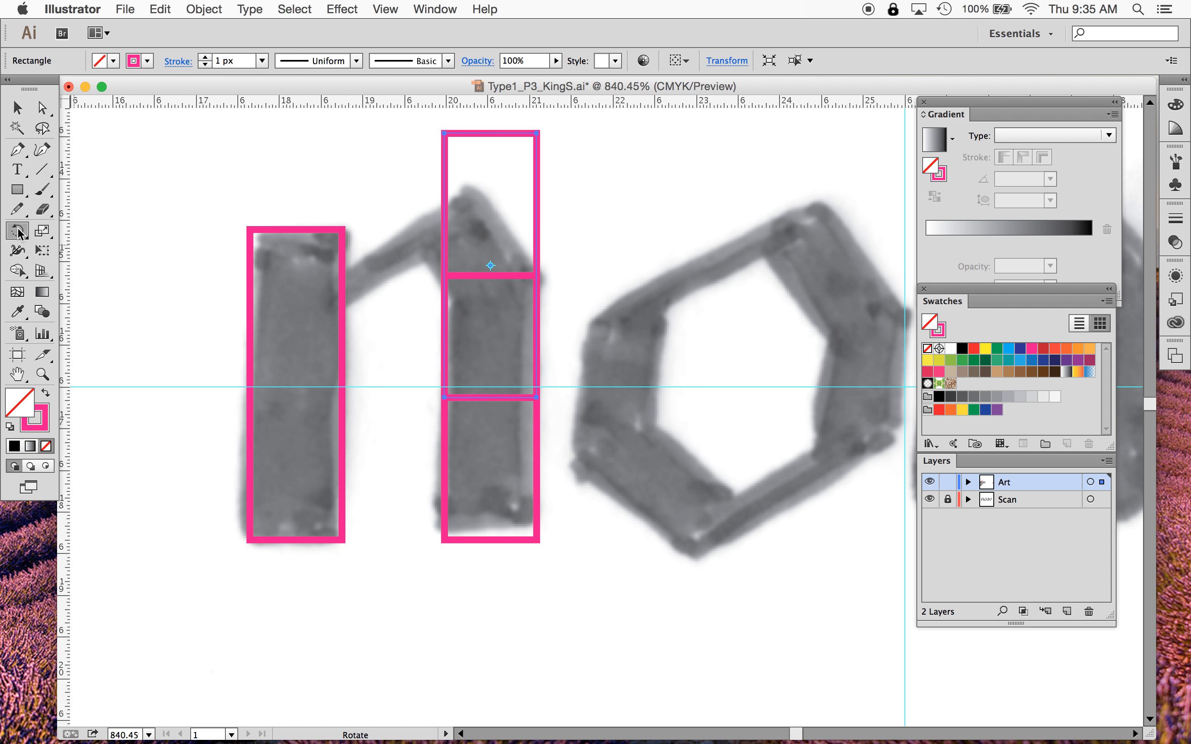
drag(396, 167, 369, 241)
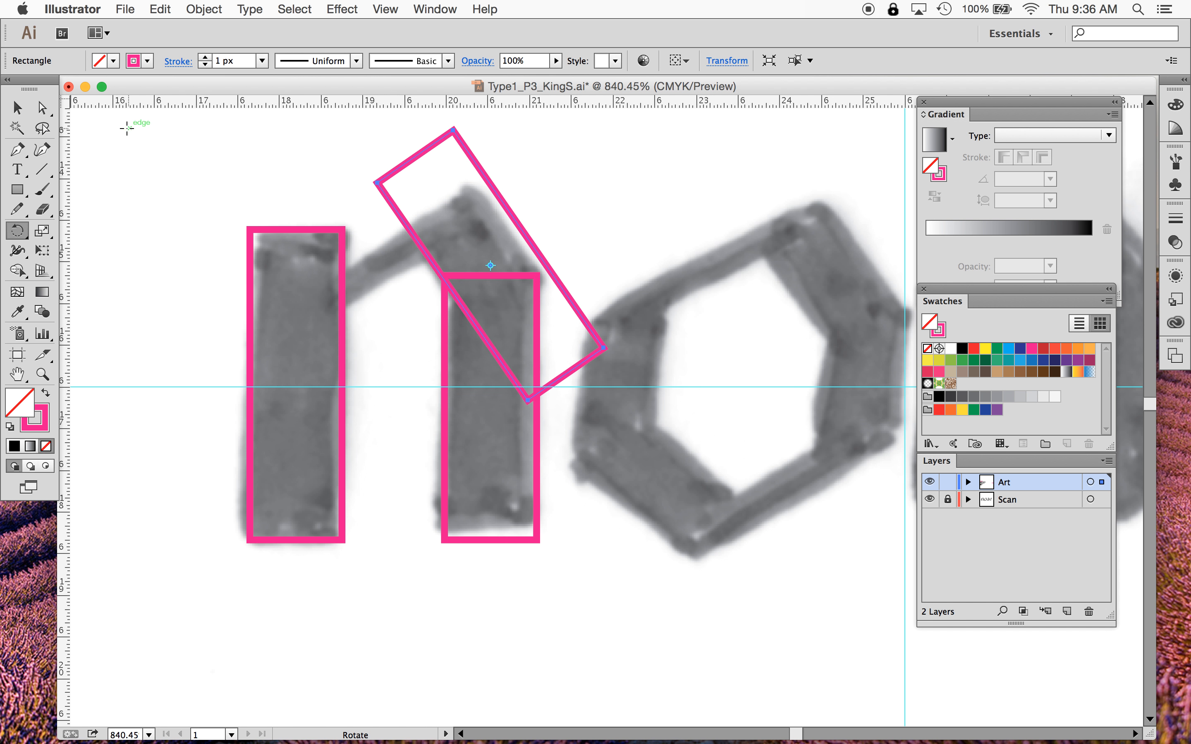
click(17, 108)
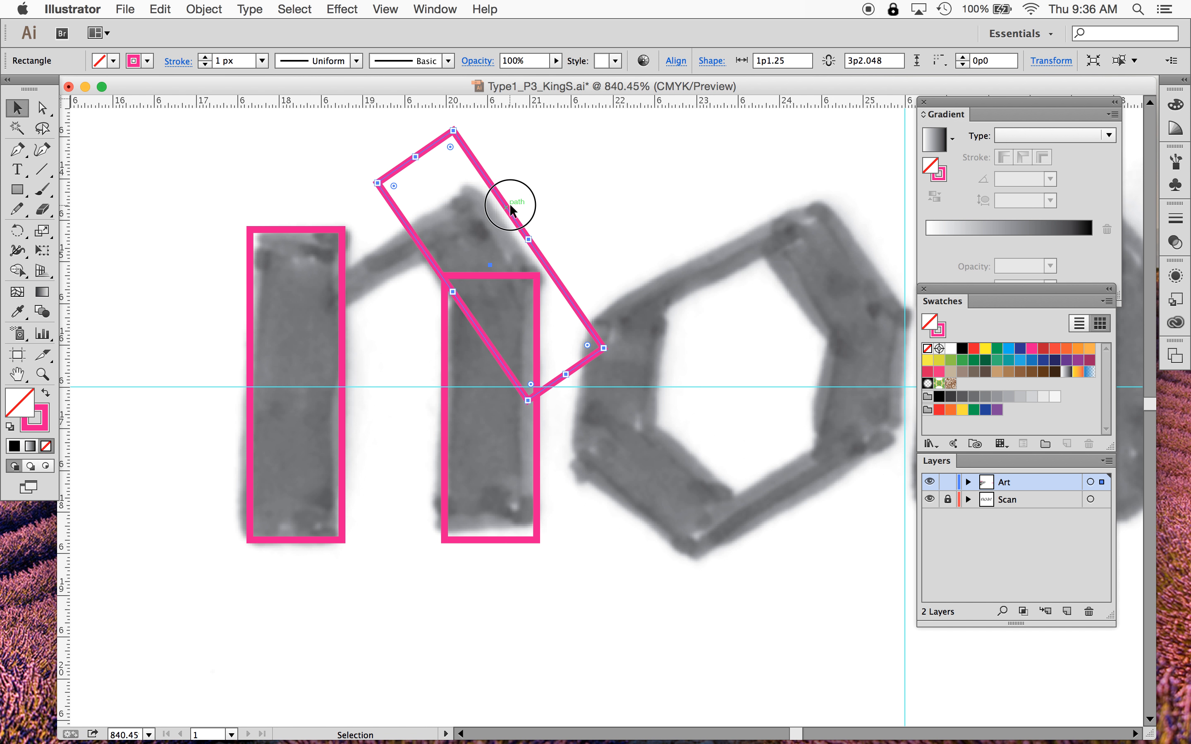
drag(511, 206, 496, 217)
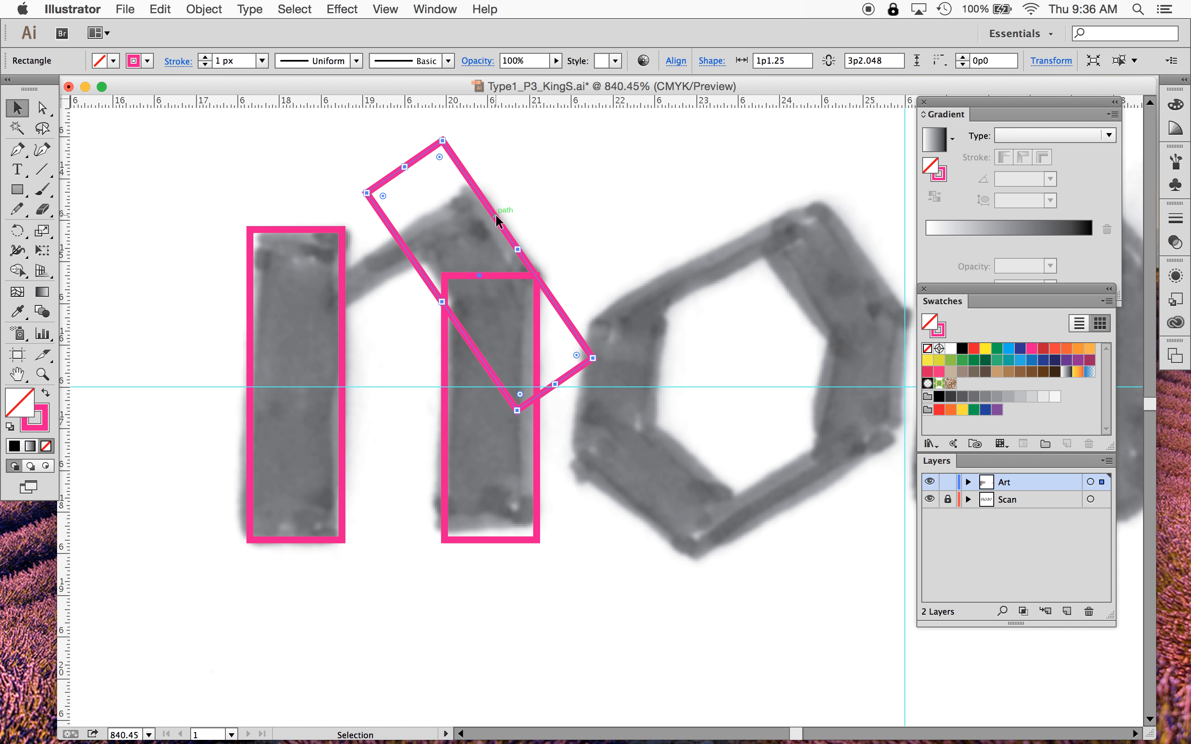
key(super+z)
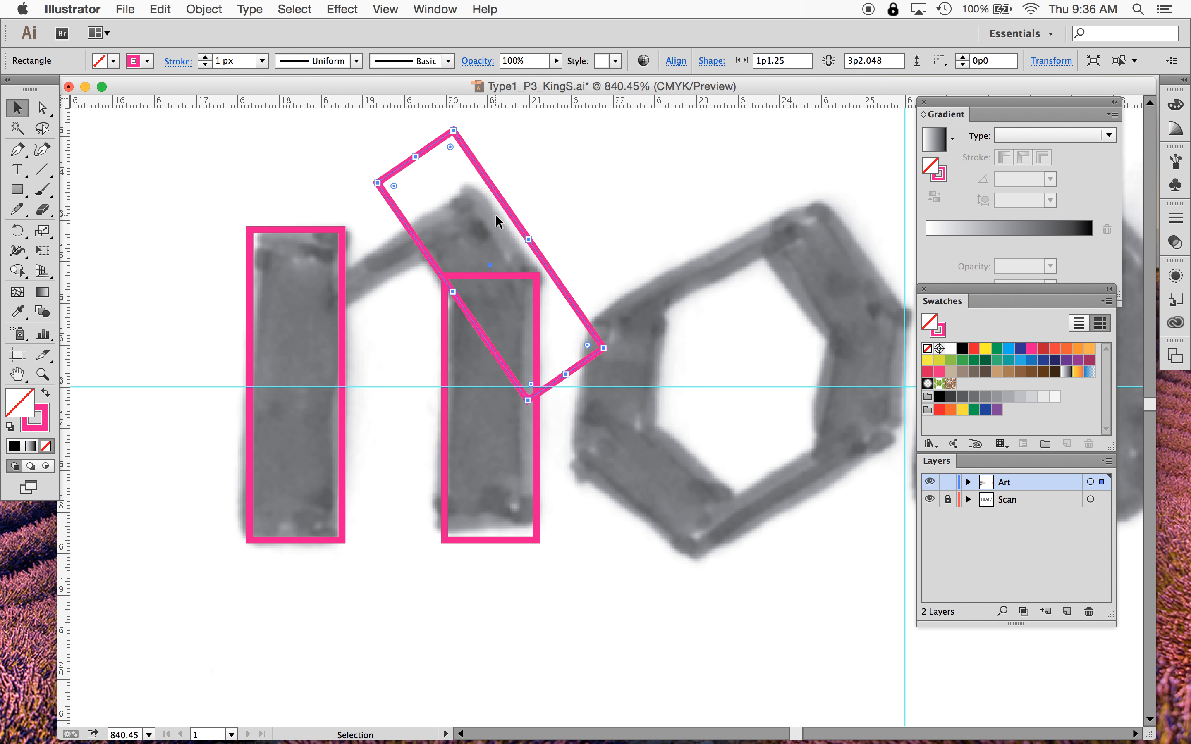
key(super+z)
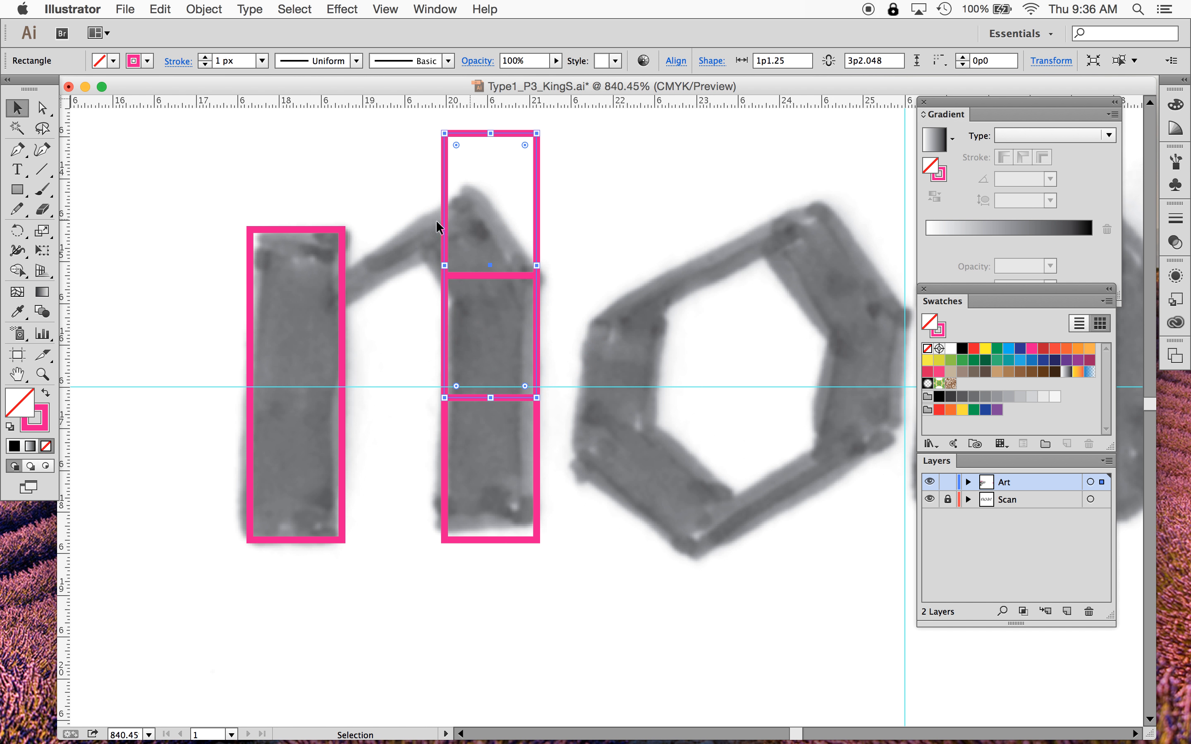
- Rotate the upright rectangle above the n's right stem by 35° using the Rotate dialog with preview
double_click(18, 230)
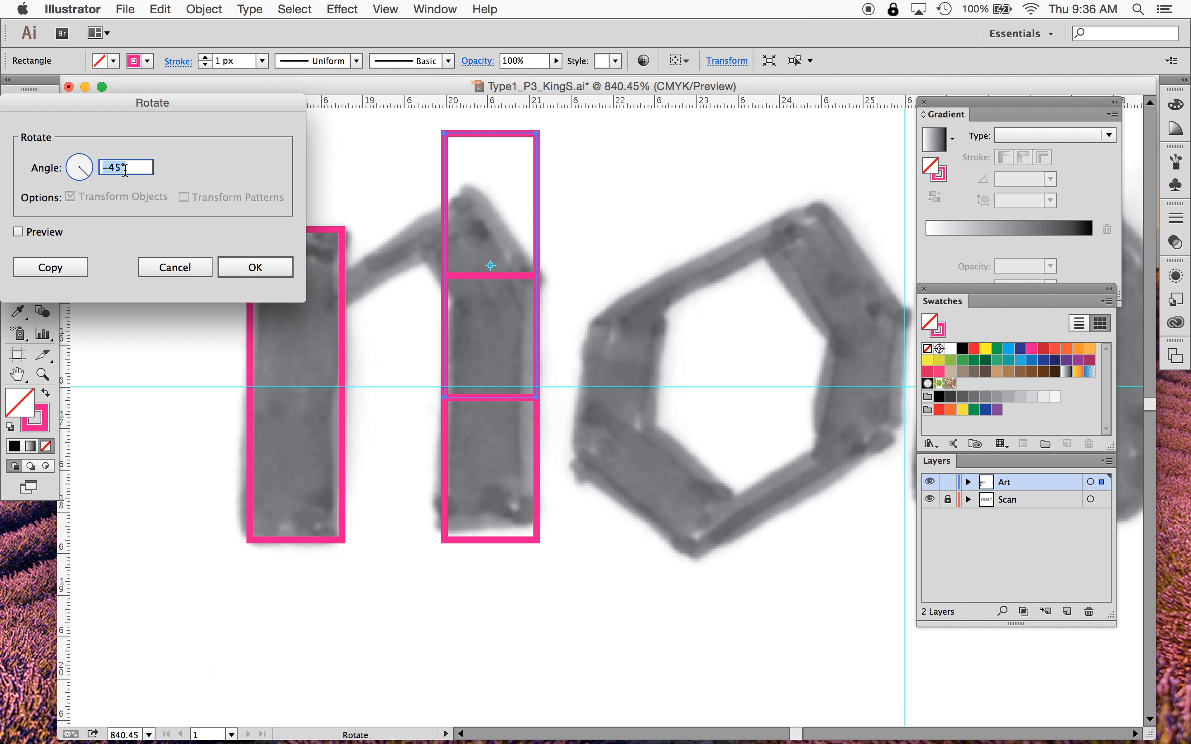
text(35)
click(18, 232)
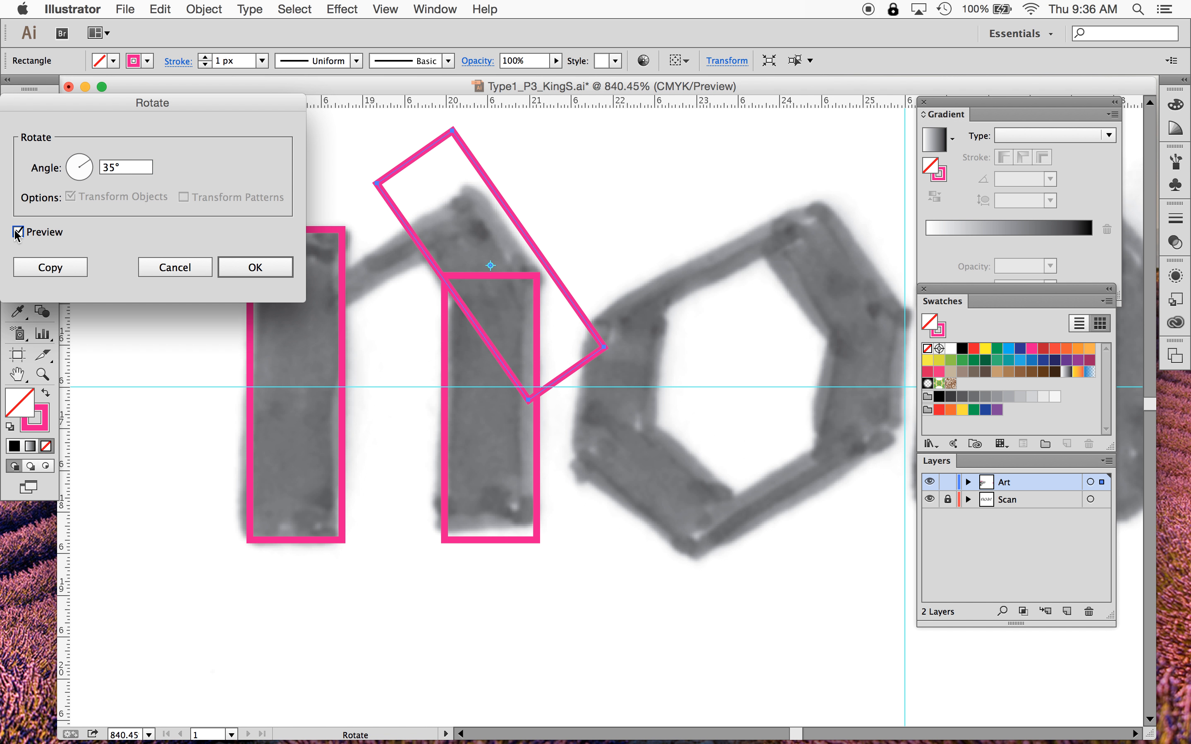
click(254, 267)
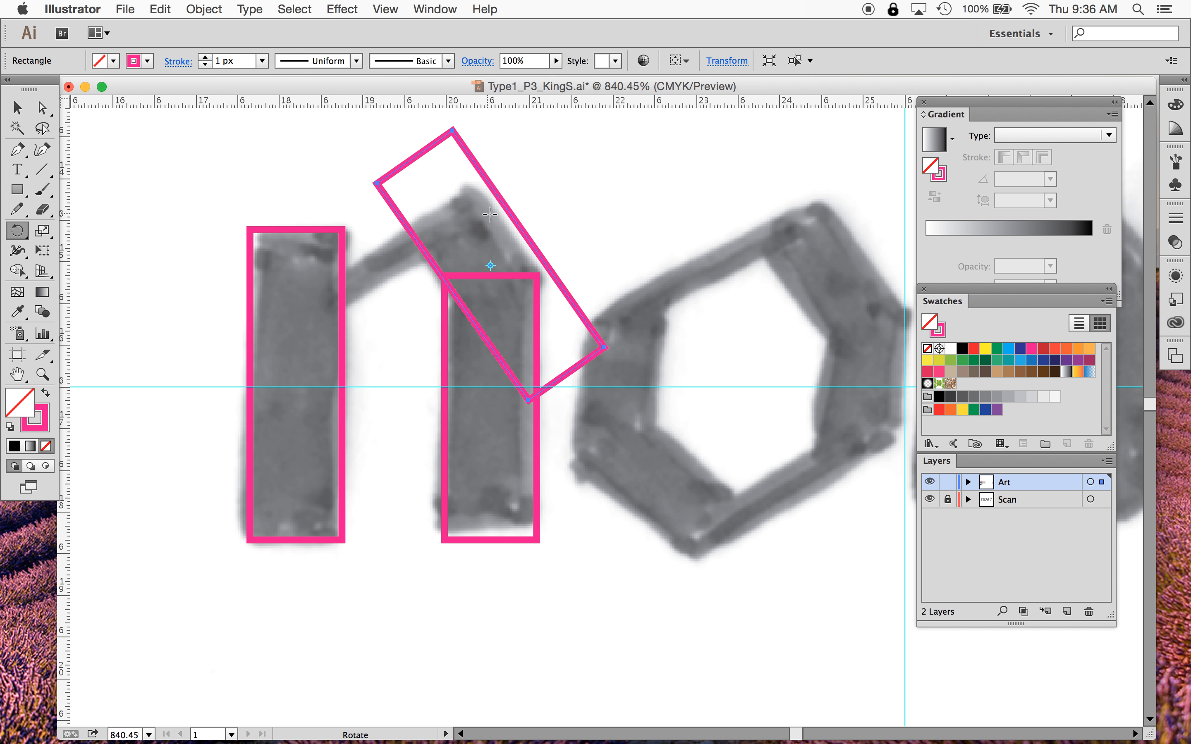
- Shorten the rotated rectangle to about 1p11.8 and move it down to sit over the n's arch
click(16, 108)
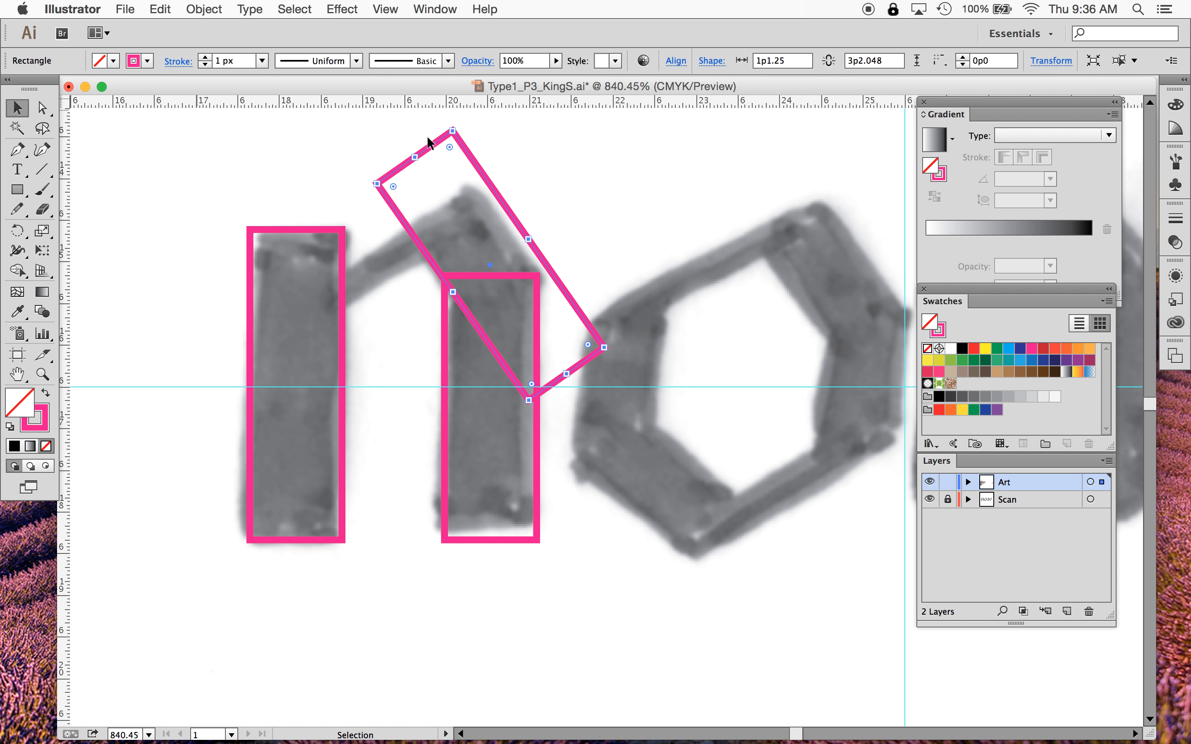
drag(510, 213, 499, 226)
drag(557, 387, 502, 302)
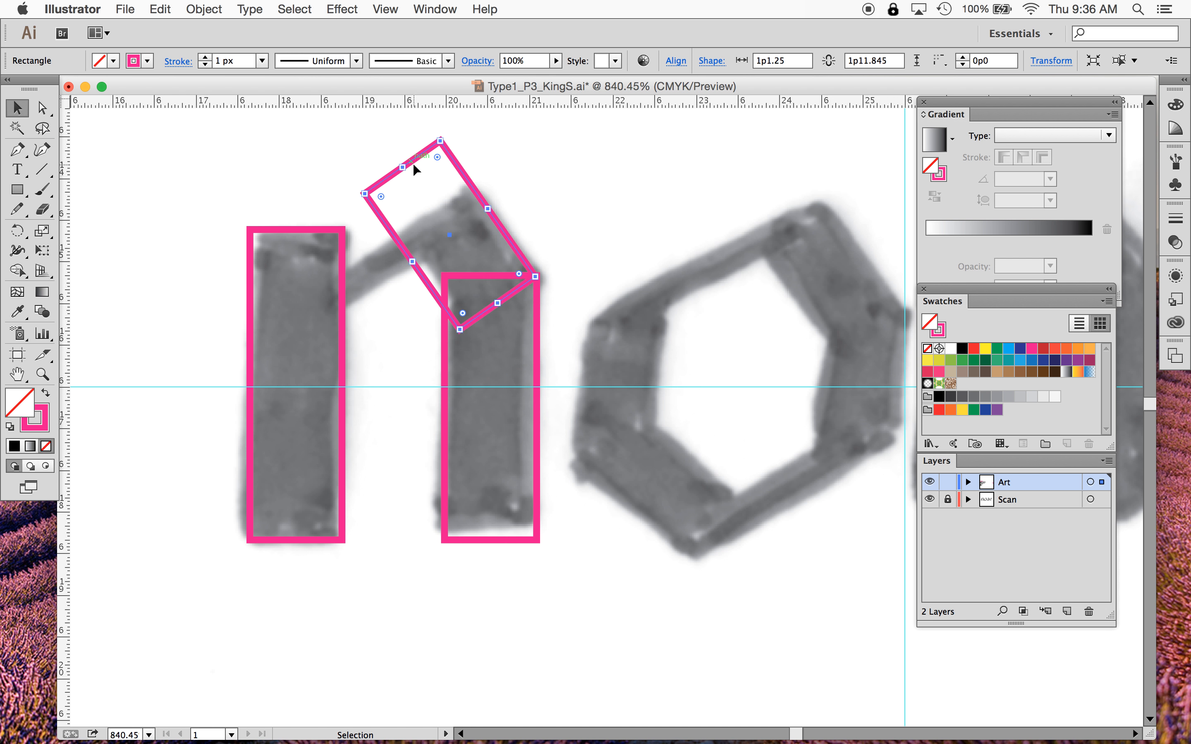
drag(402, 166, 433, 216)
click(600, 217)
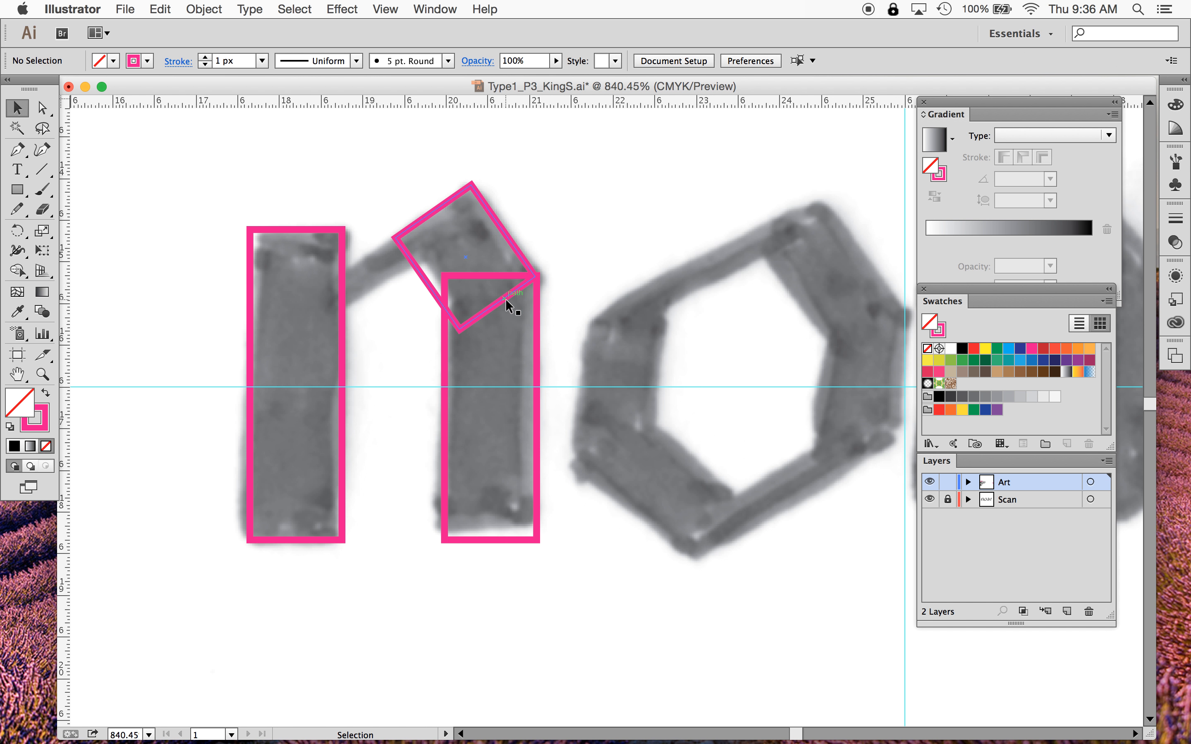
drag(505, 298, 508, 299)
click(606, 261)
- Zoom and pan around to inspect the n's rectangles against the whole 'noae' scan
key(super+minus)
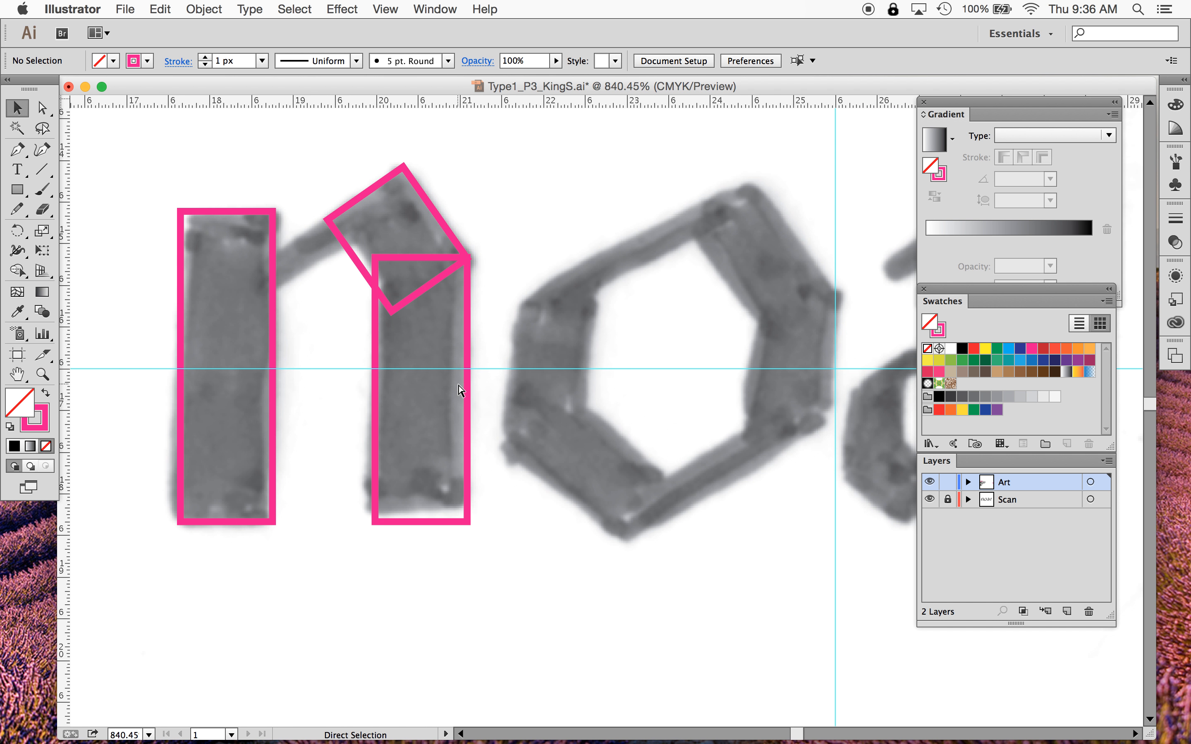
key(super+minus)
key(super+minus)
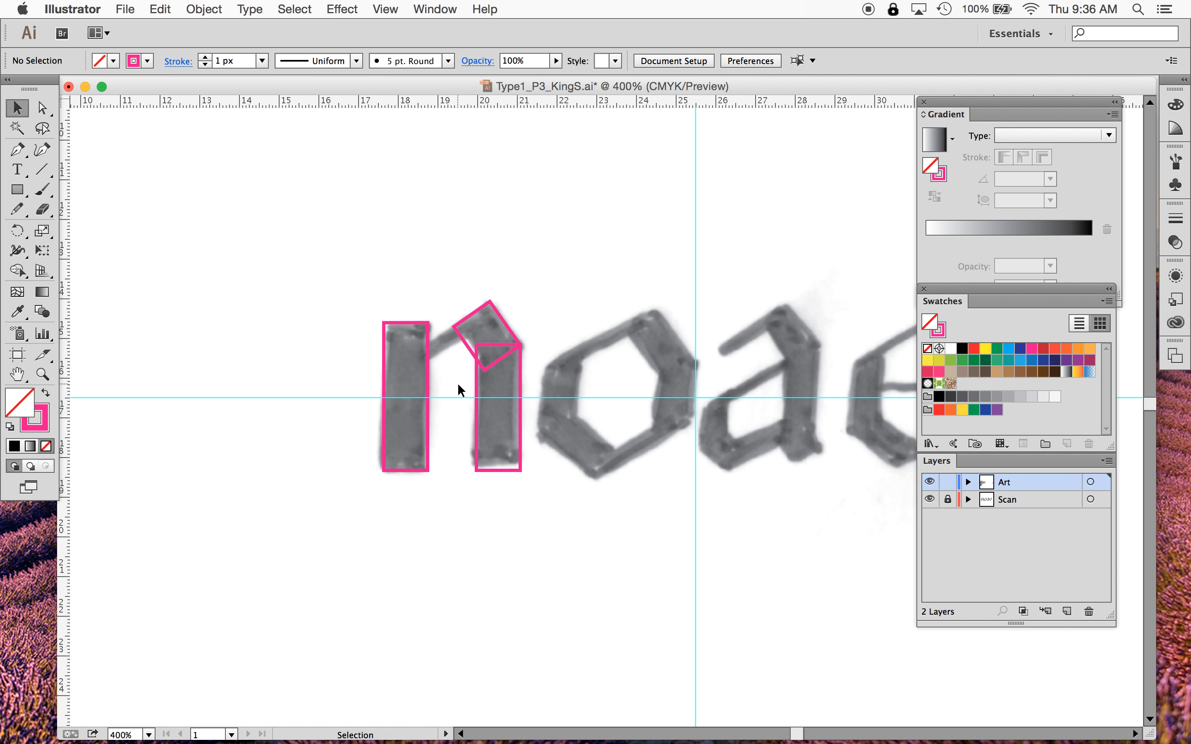
scroll(458, 390, left, 2)
scroll(458, 390, down, 1)
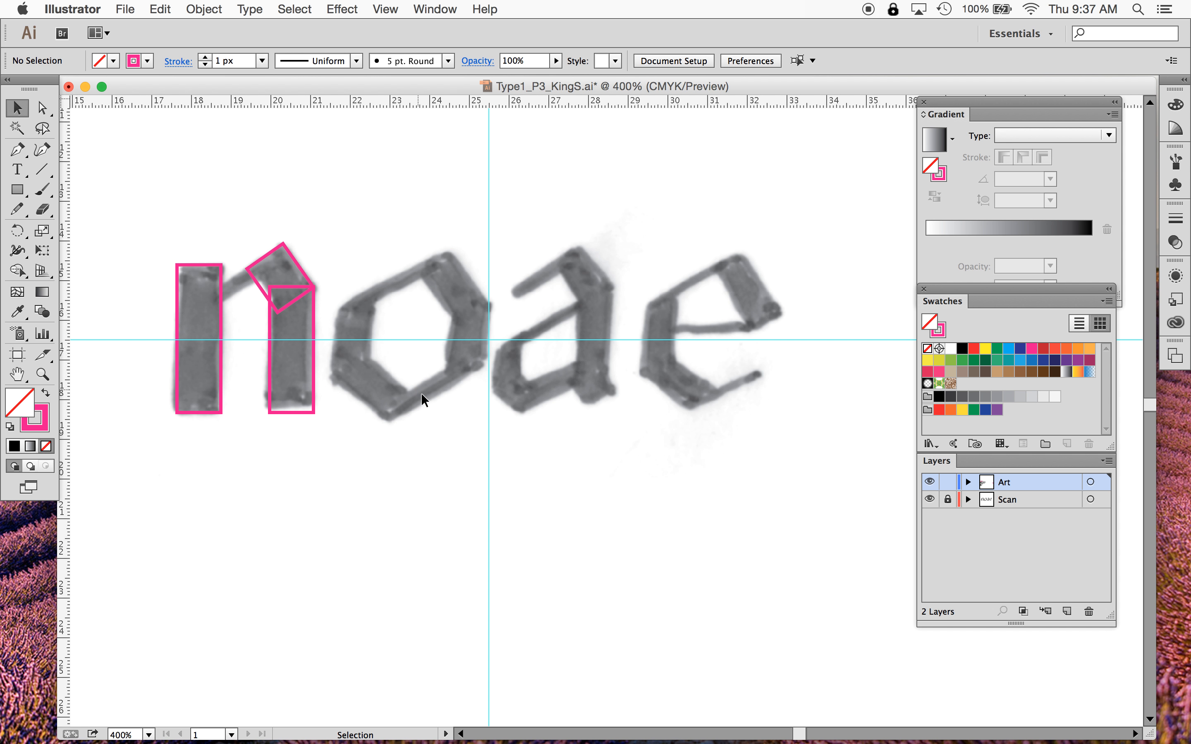
click(42, 373)
click(349, 253)
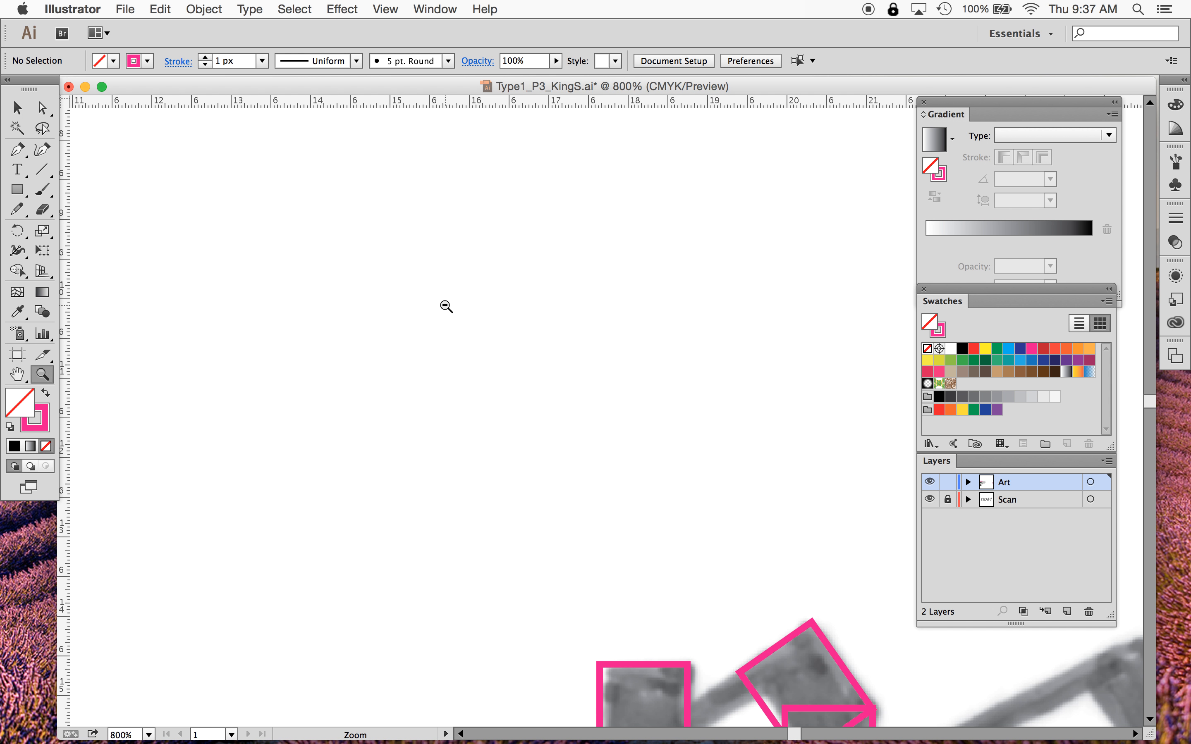
alt+click(446, 306)
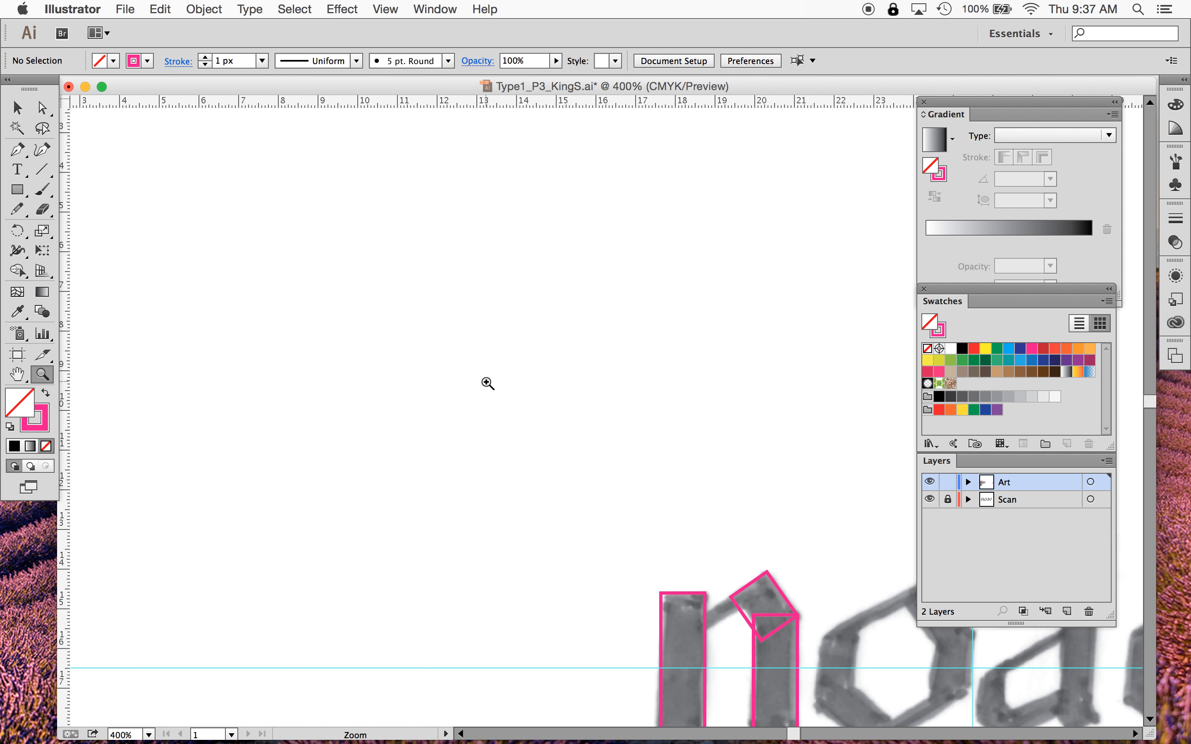
scroll(487, 383, right, 6)
scroll(488, 384, down, 3)
alt+click(487, 383)
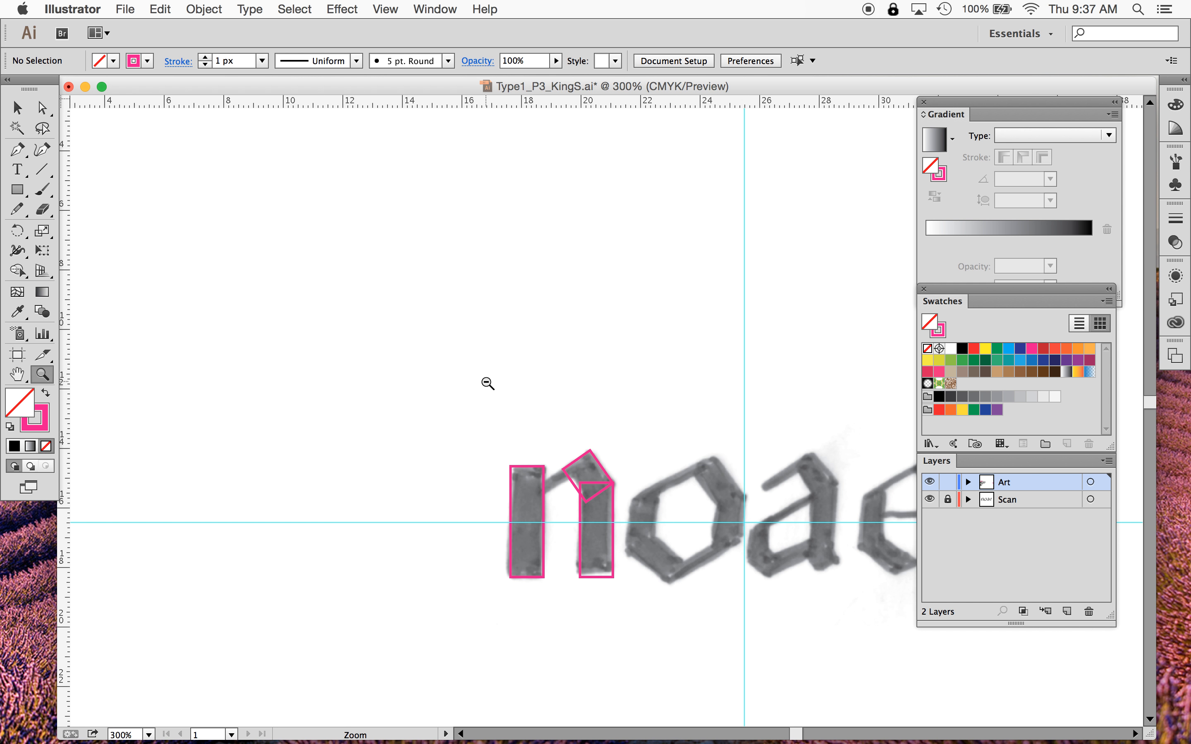
alt+click(488, 384)
scroll(487, 384, right, 6)
scroll(487, 383, down, 3)
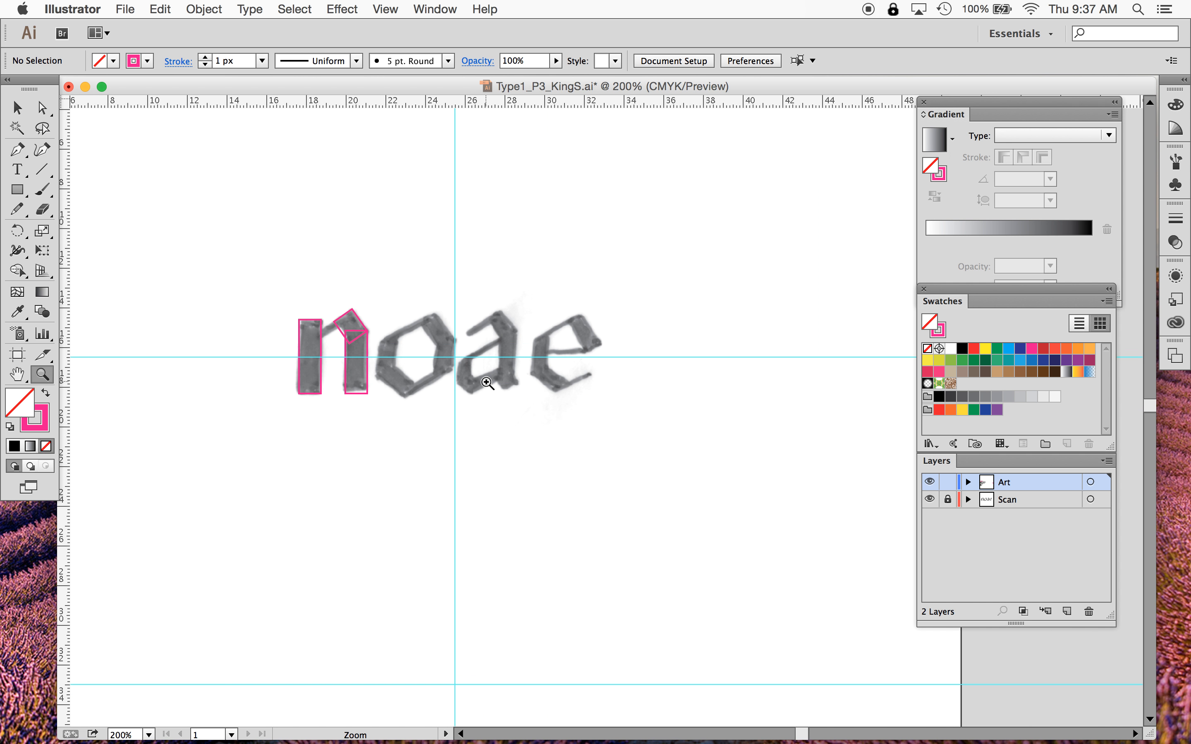
scroll(487, 384, left, 3)
scroll(487, 383, up, 1)
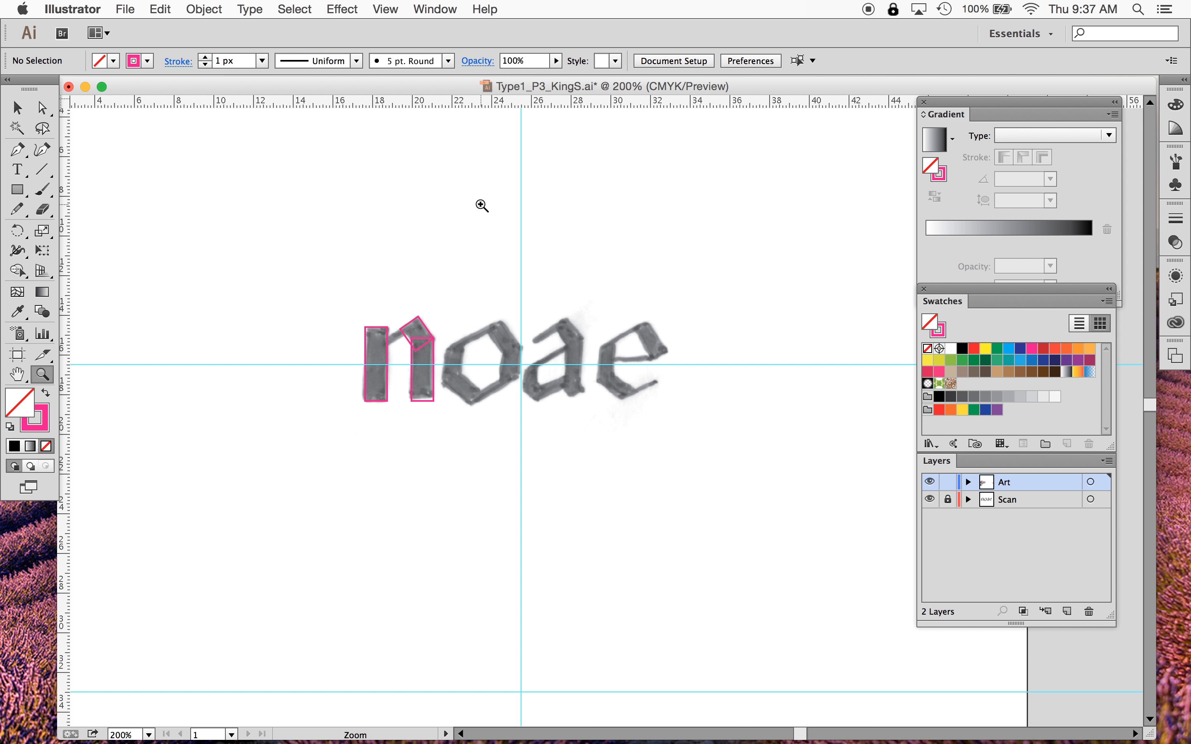
scroll(481, 205, up, 5)
scroll(482, 205, down, 4)
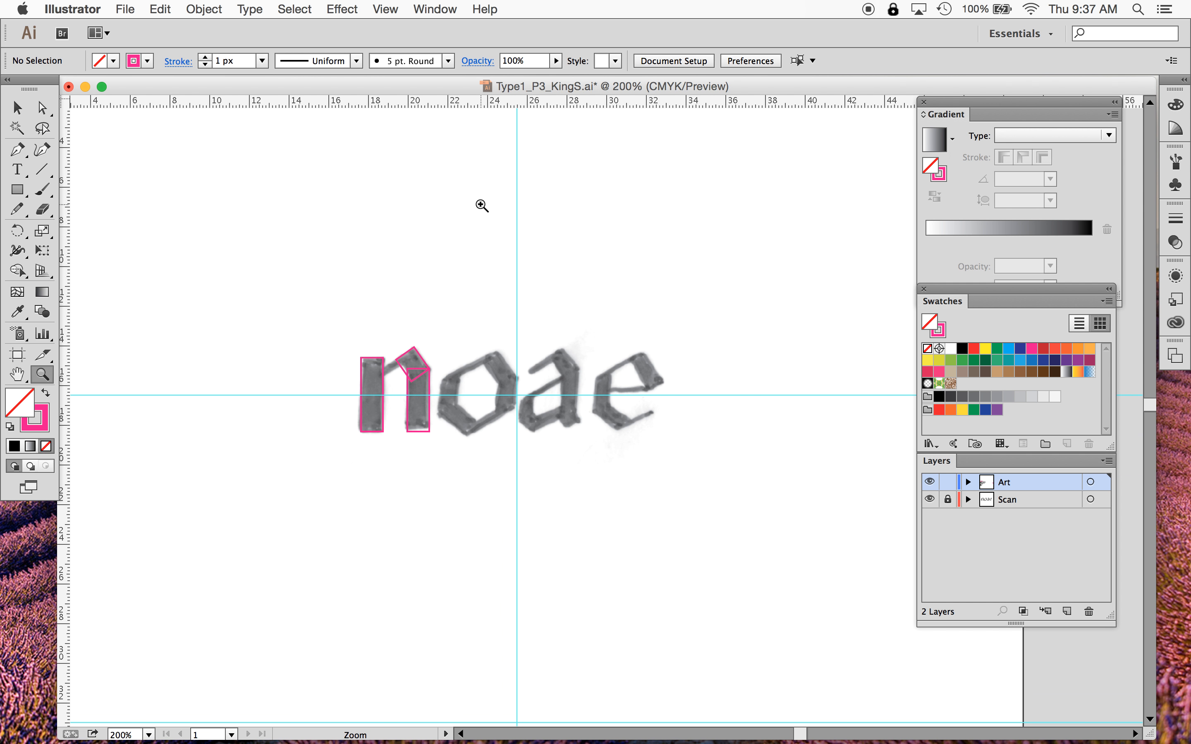
scroll(482, 205, up, 3)
scroll(482, 205, down, 4)
scroll(482, 205, right, 5)
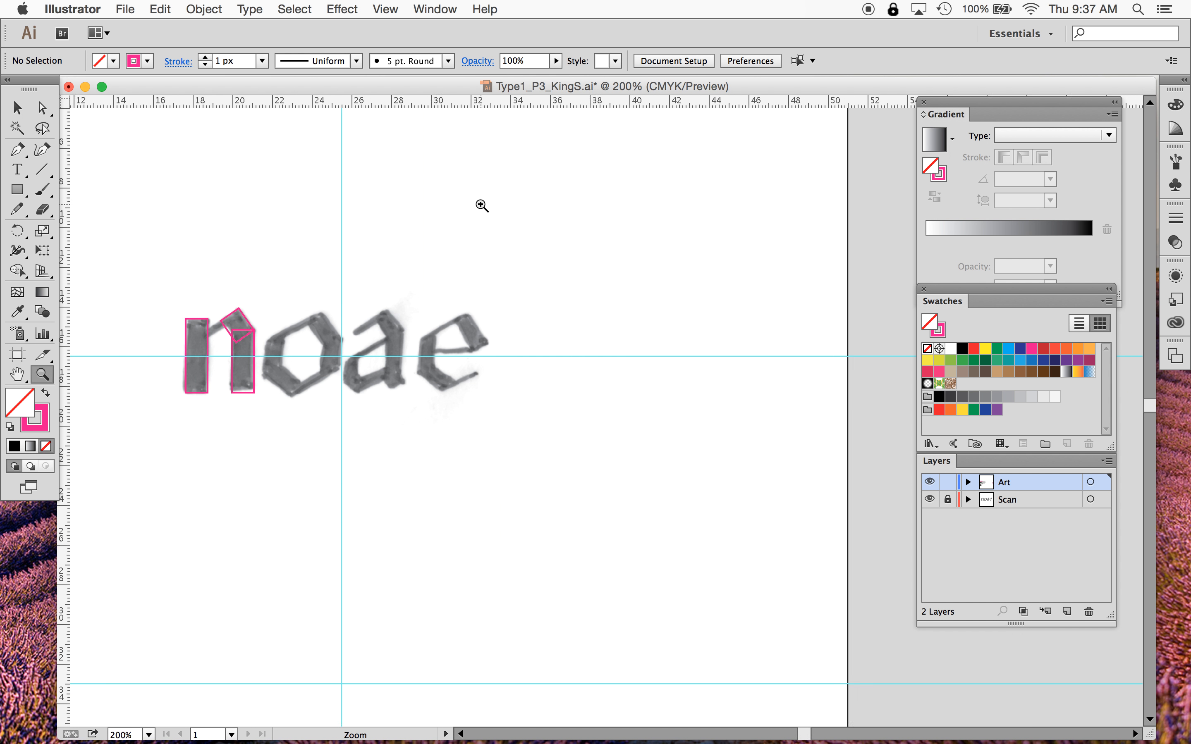
scroll(482, 205, left, 5)
scroll(482, 205, up, 4)
scroll(482, 205, down, 2)
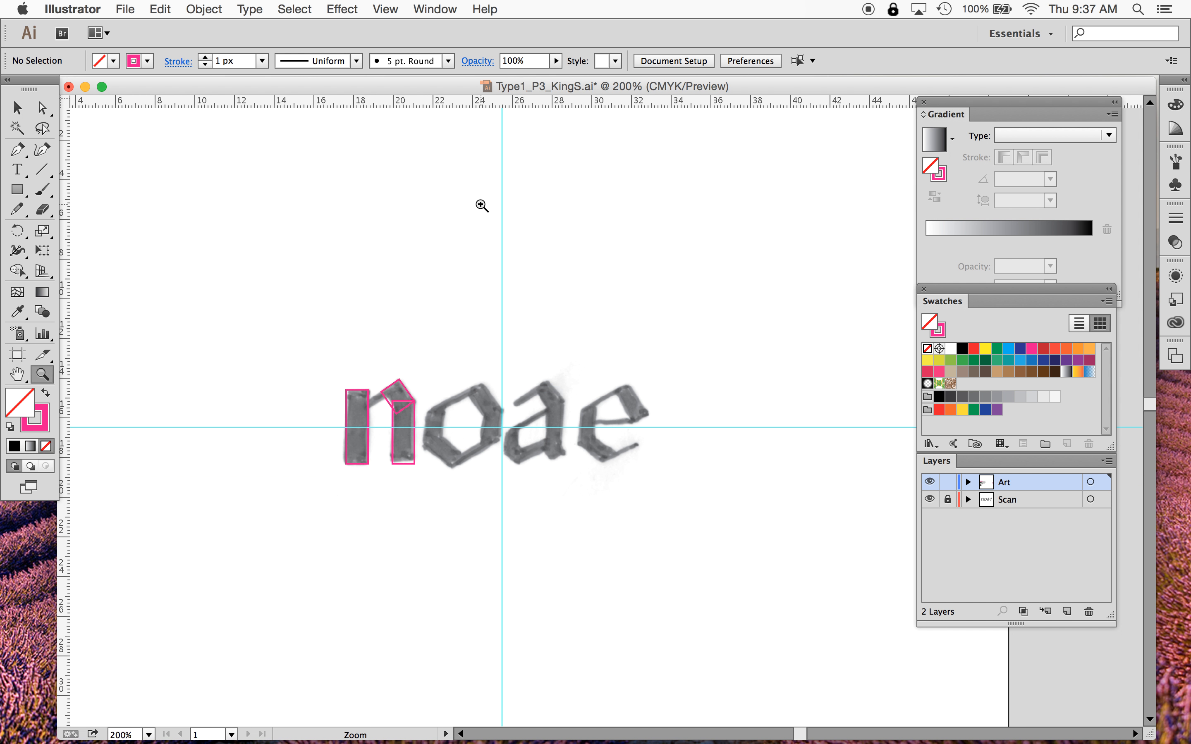
click(388, 10)
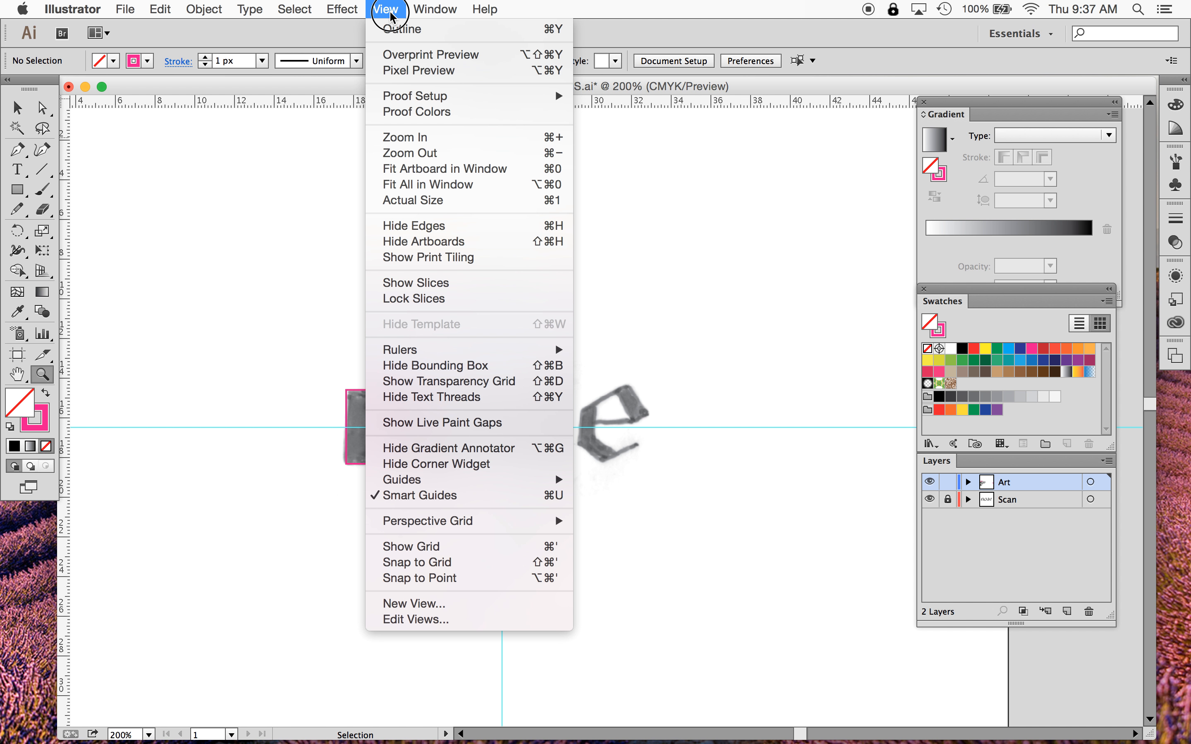
click(410, 140)
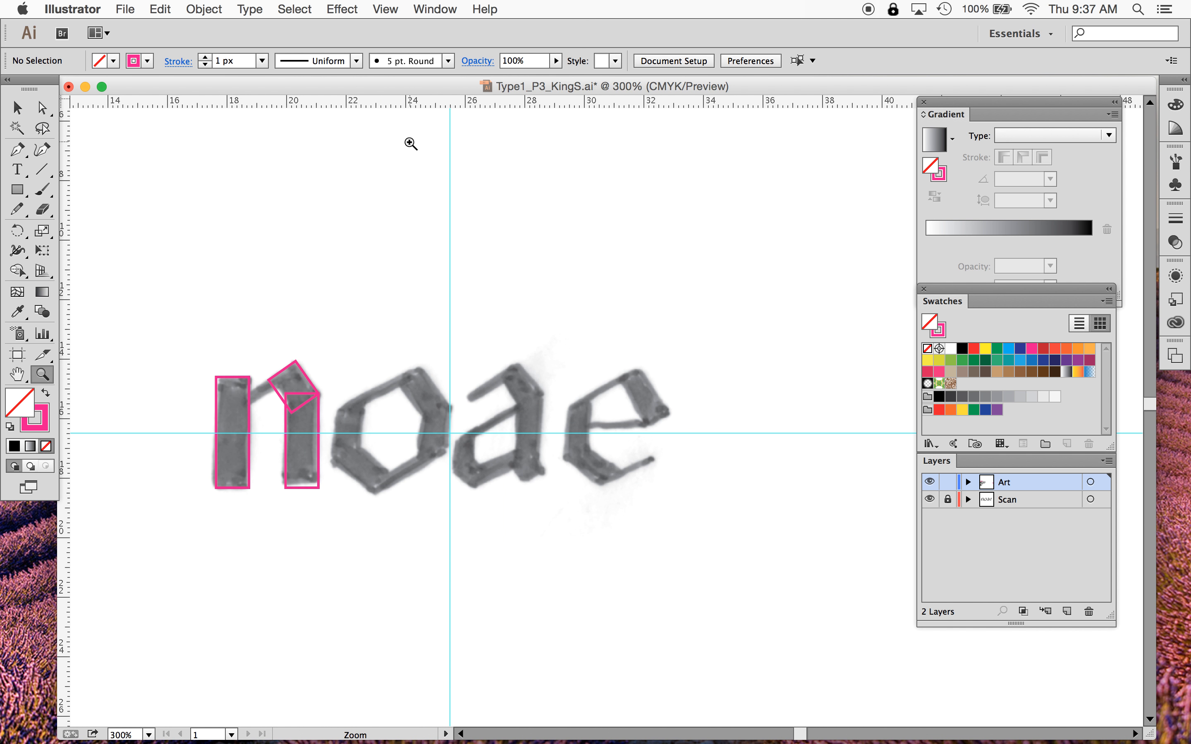
key(super+plus)
key(super+plus)
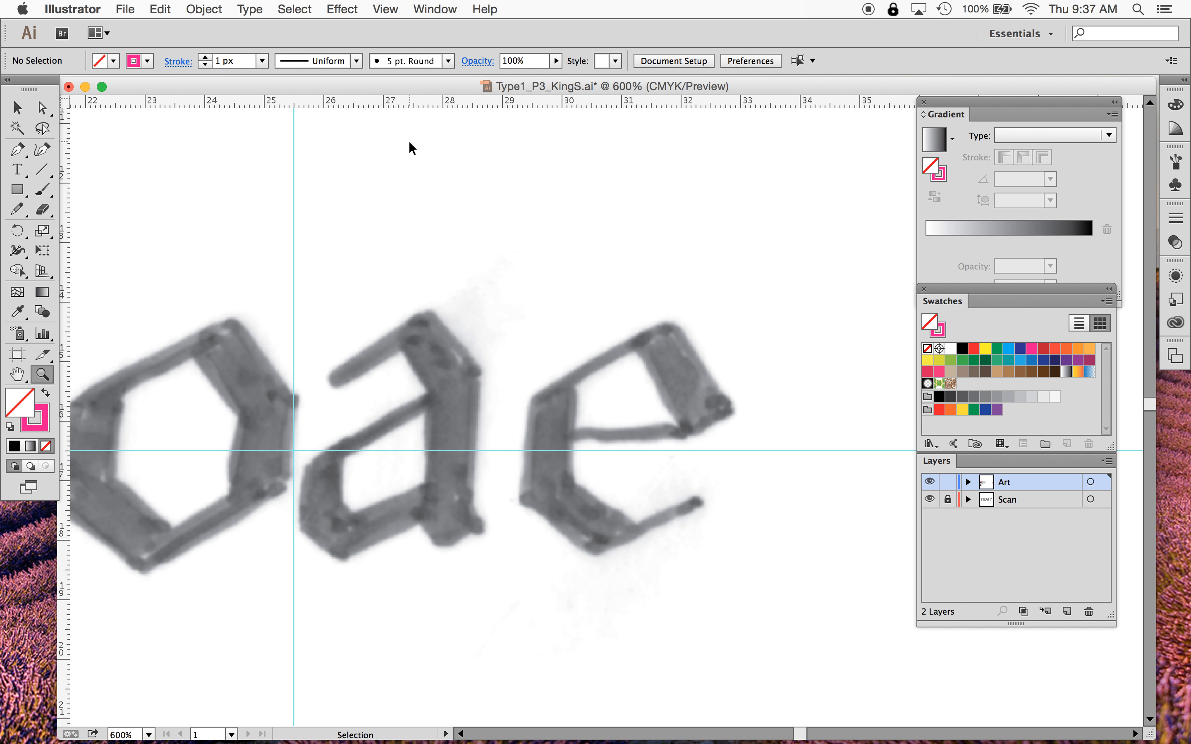
key(super+minus)
key(super+minus)
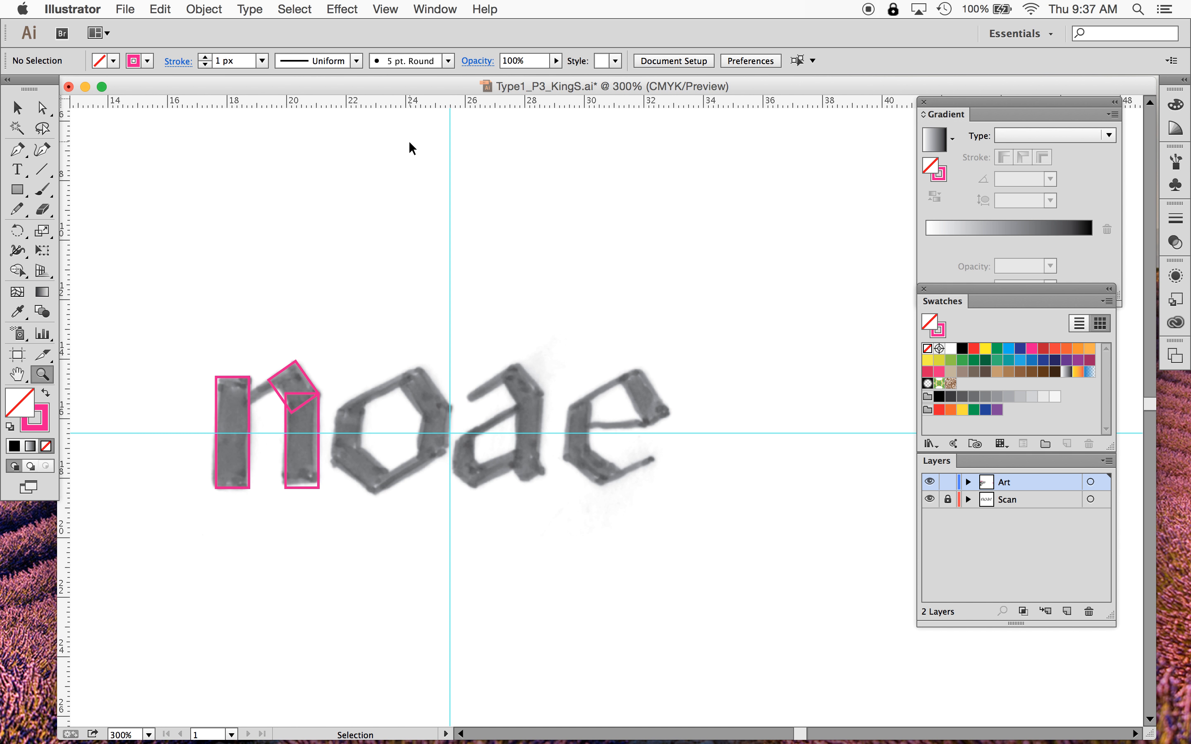
key(v)
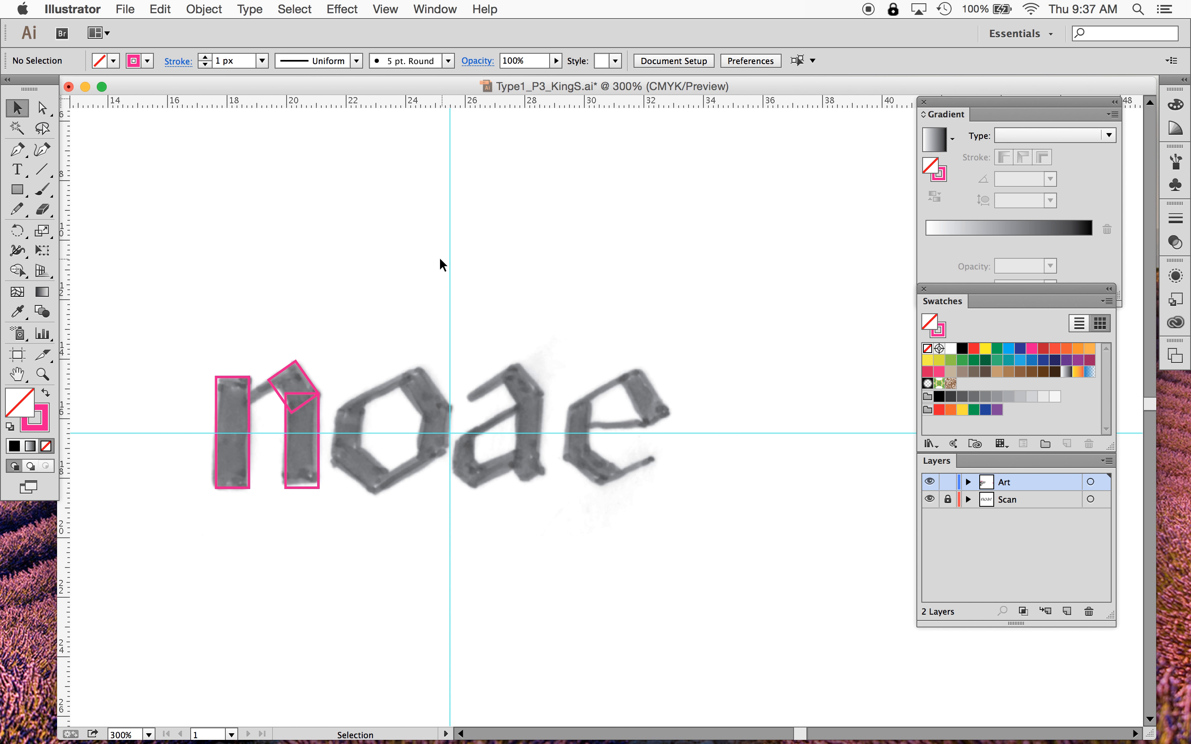
key(space)
key(space)
drag(343, 302, 430, 256)
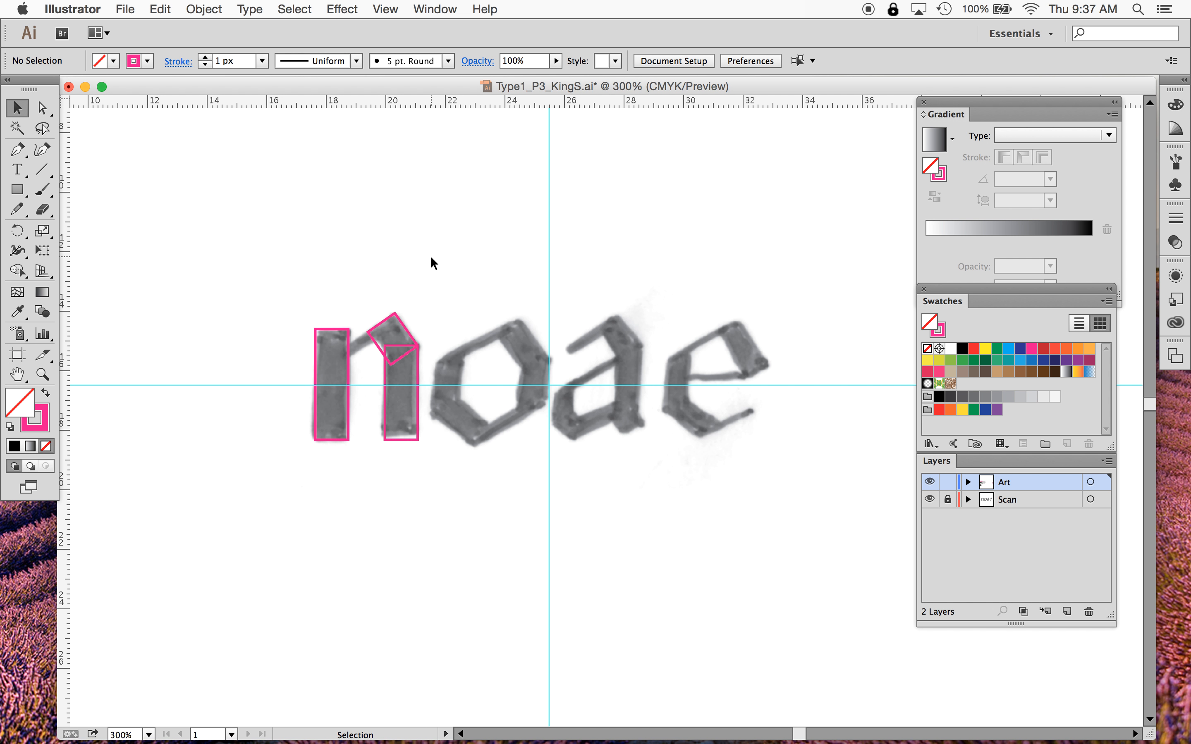
key(space)
mouse_move(513, 268)
mouse_down()
mouse_move(403, 215)
mouse_move(495, 263)
mouse_move(572, 213)
mouse_move(473, 333)
mouse_move(473, 287)
mouse_move(503, 285)
mouse_up()
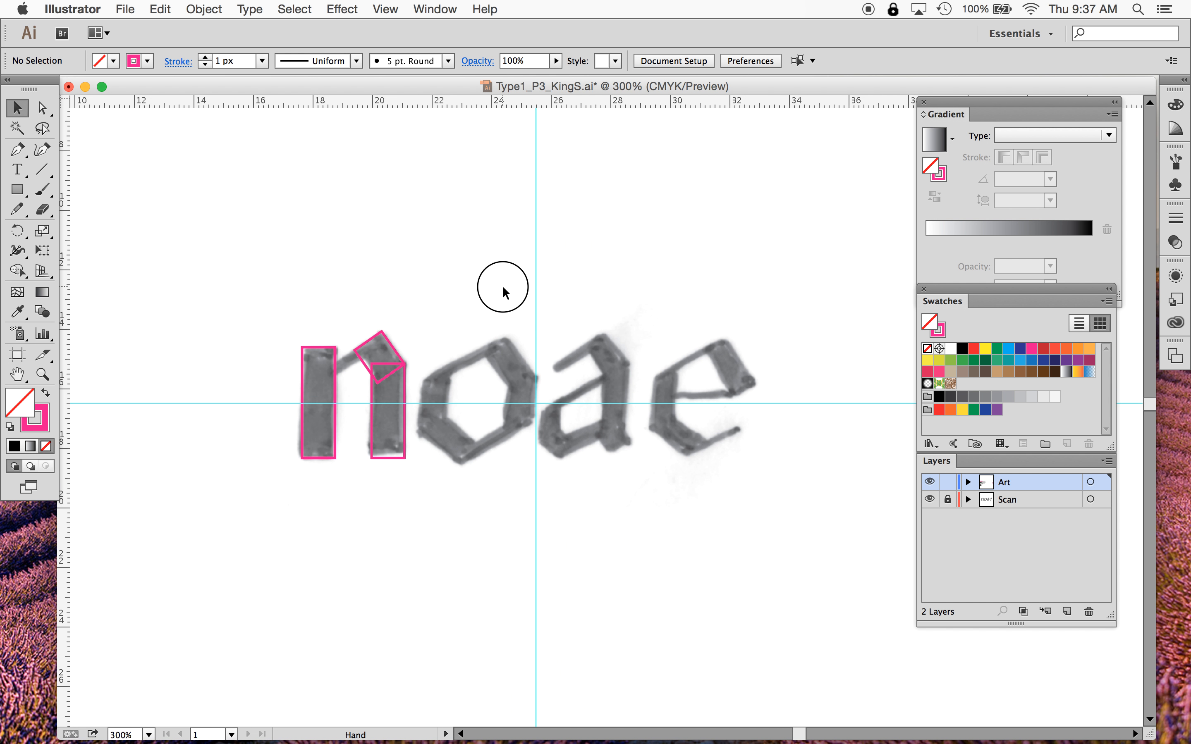
key(super+equal)
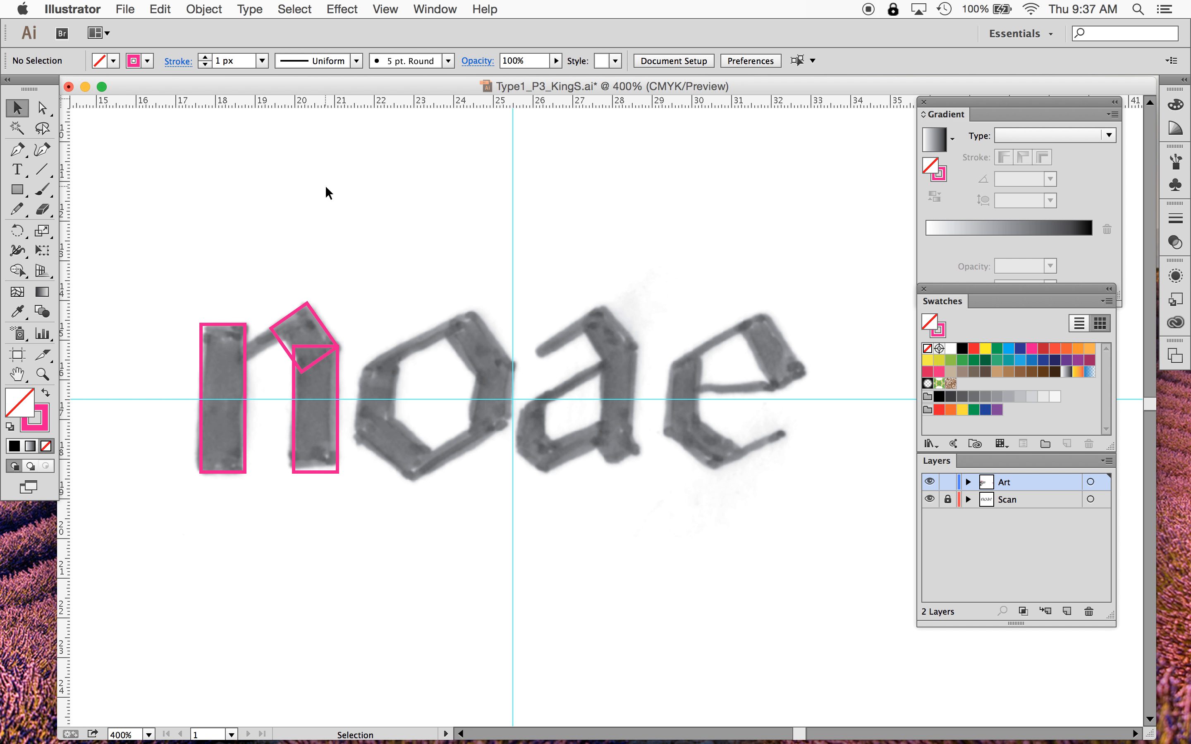
key(super)
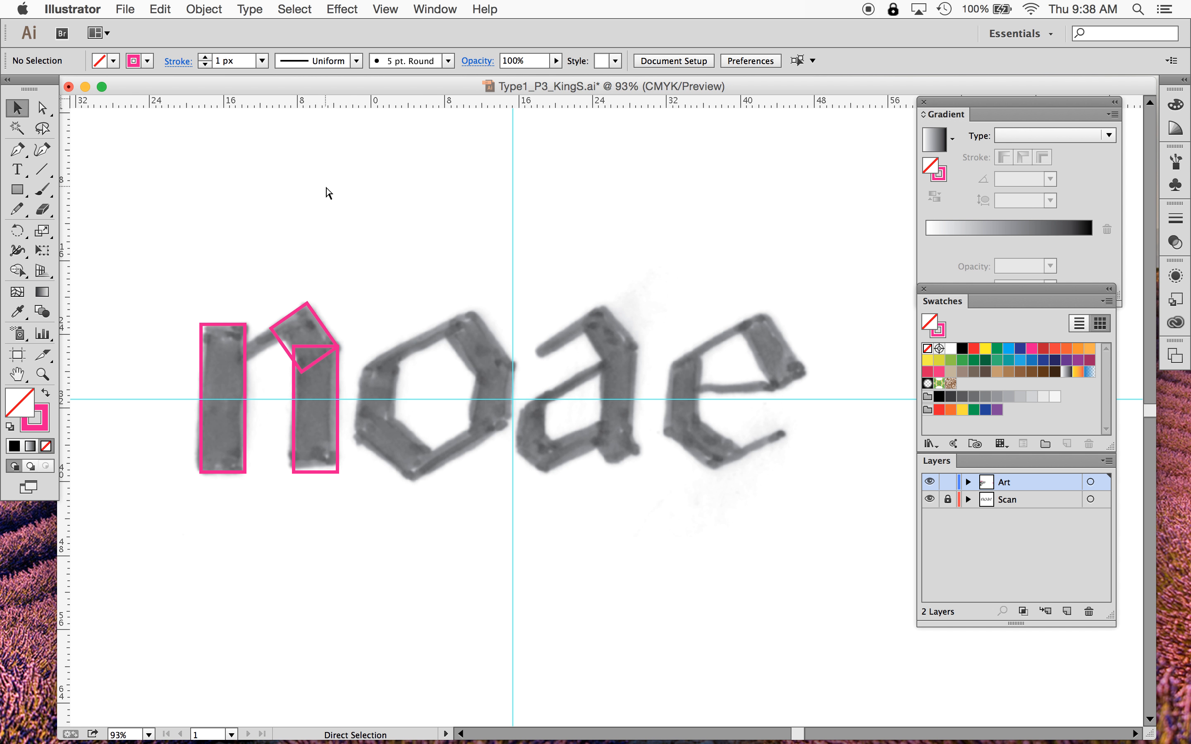
key(super+0)
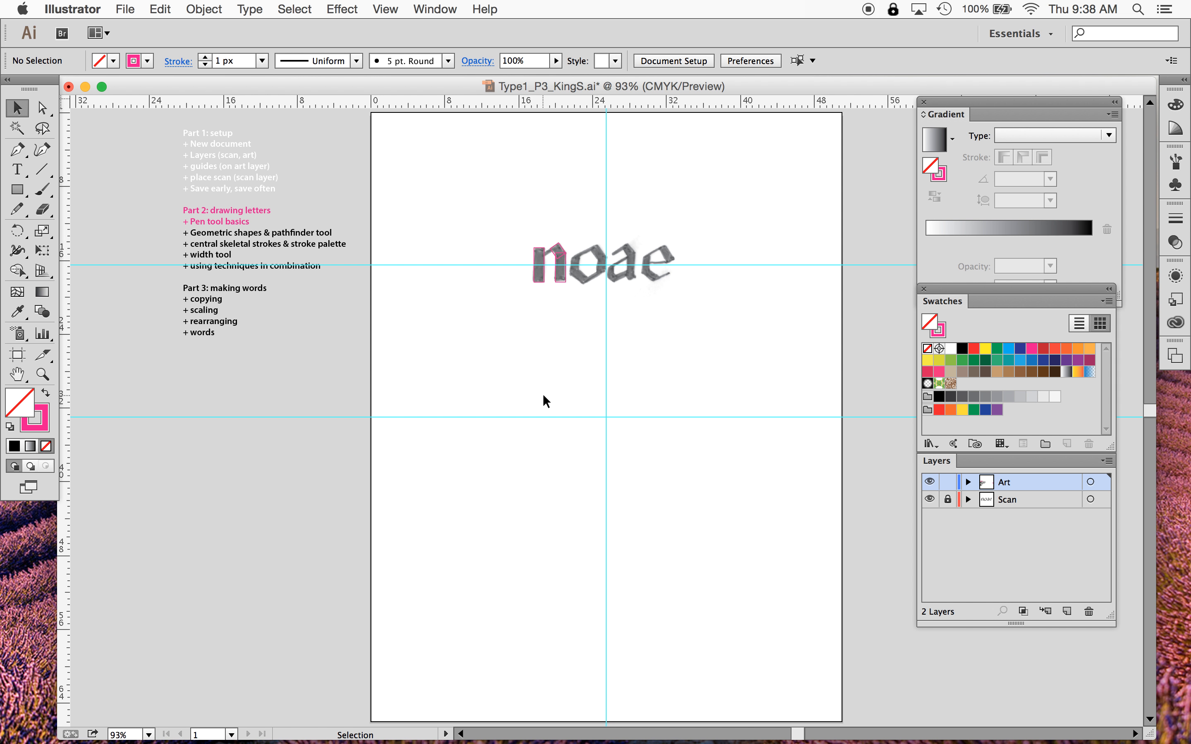
- Toggle the guides off and on and zoom back in to 400% on the letters
key(super)
key(super+equal)
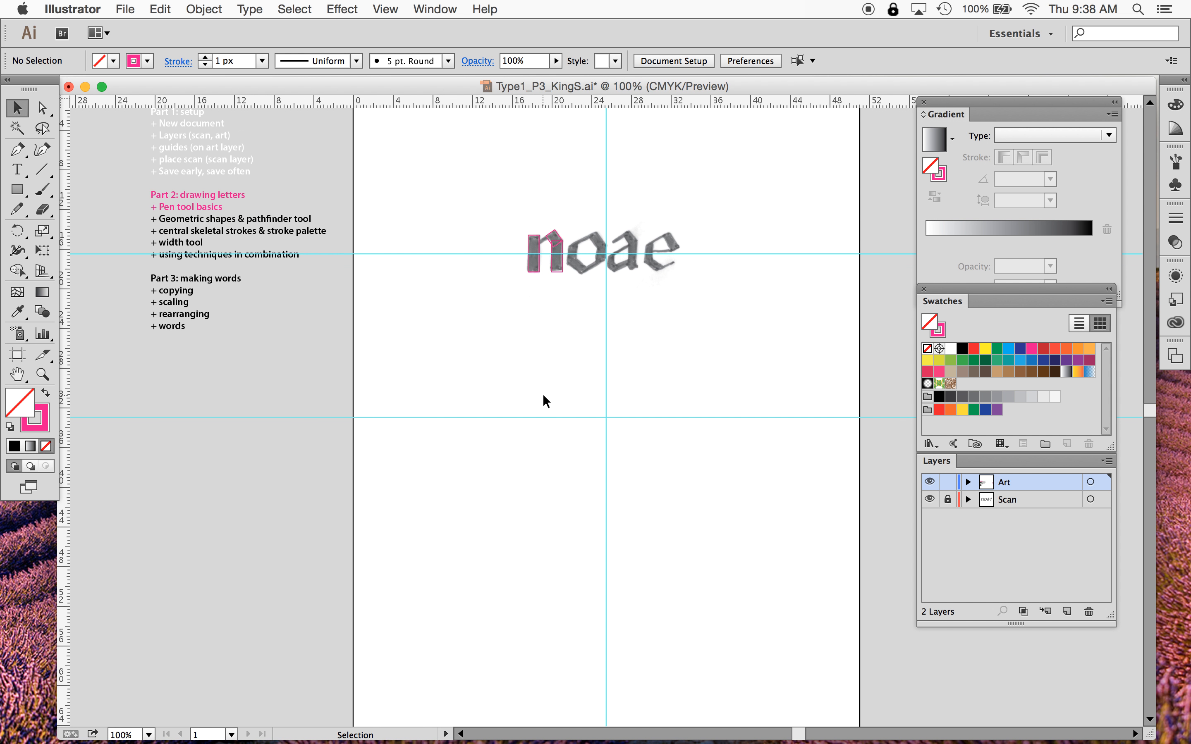
scroll(545, 401, up, 2)
scroll(543, 396, up, 2)
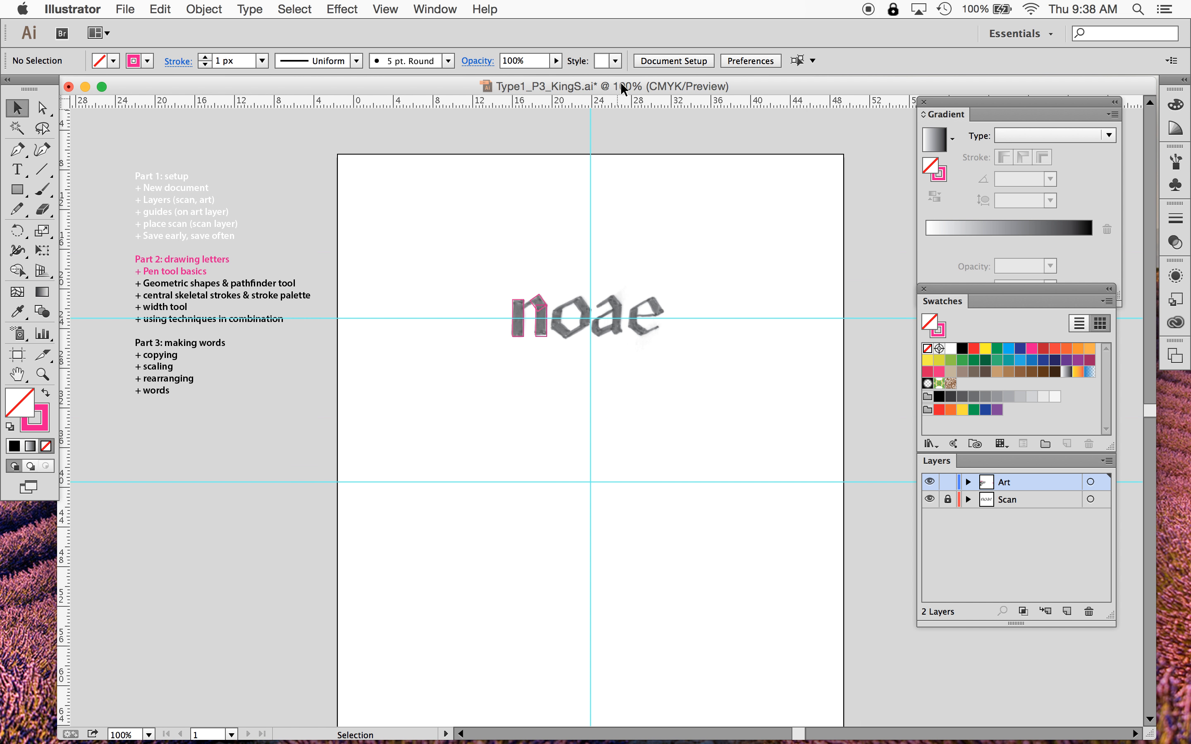
scroll(621, 84, down, 3)
key(super+equal)
key(super+equal)
key(super+equal)
key(super+equal)
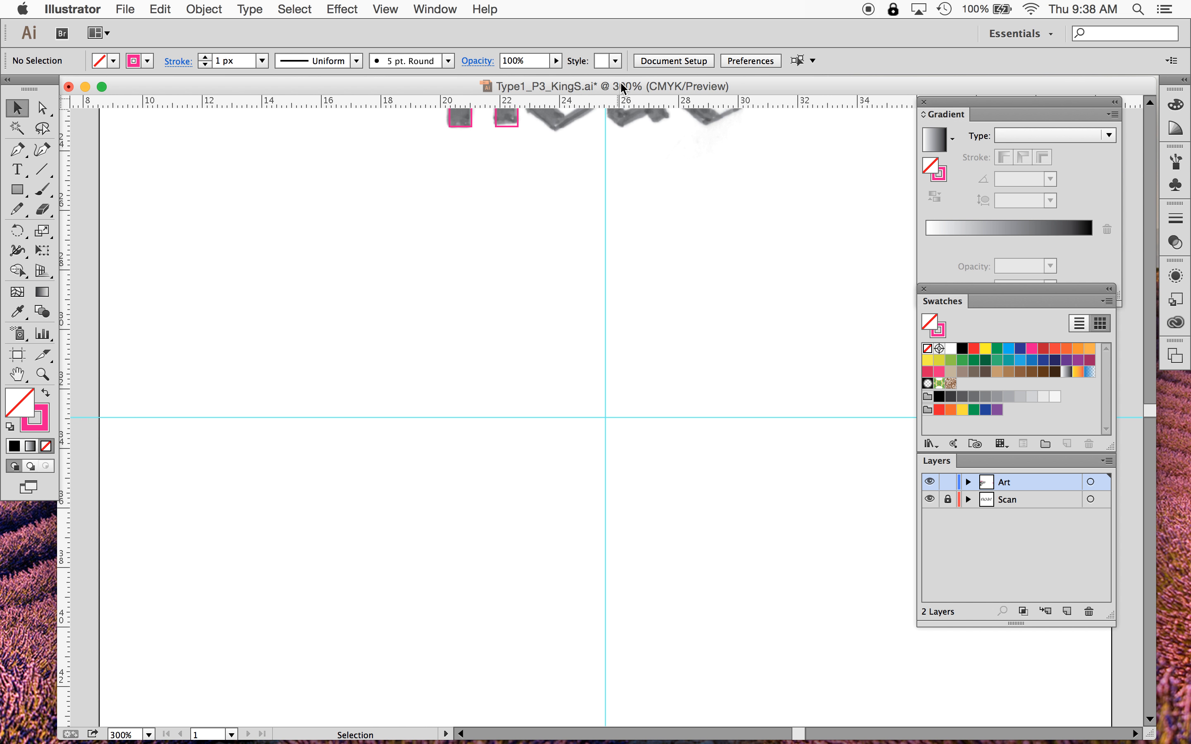
key(space)
drag(654, 152, 566, 666)
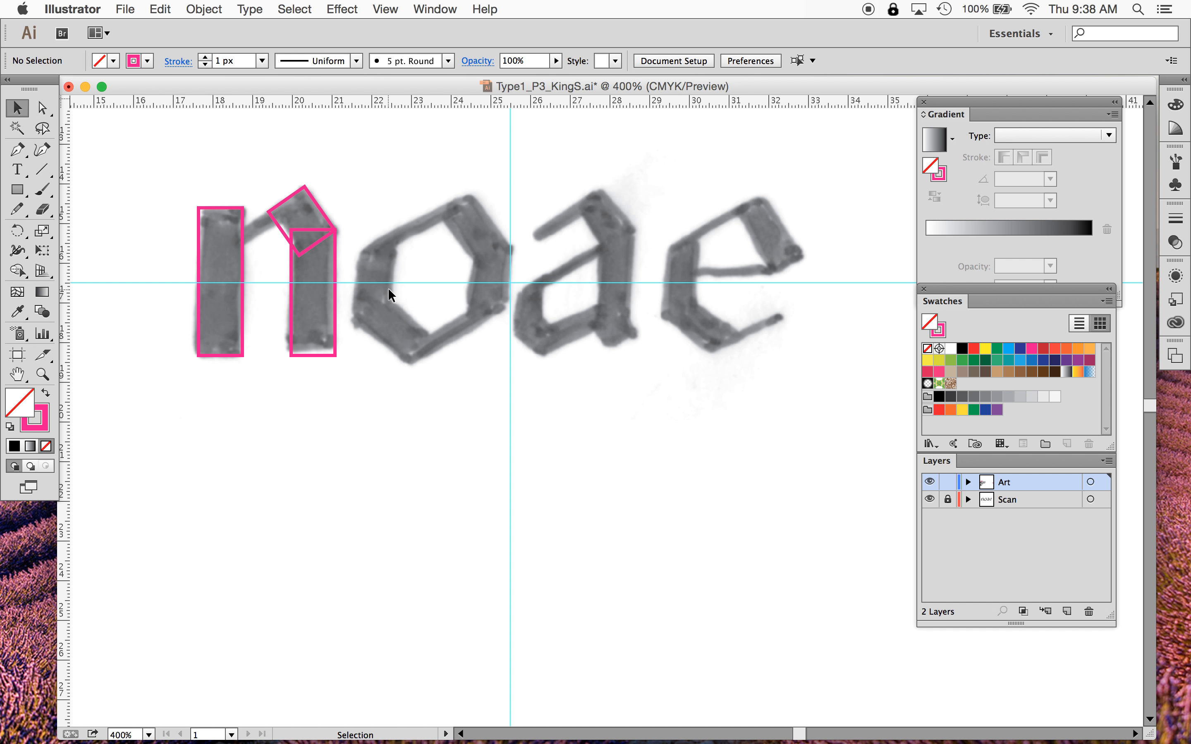
key(super+1)
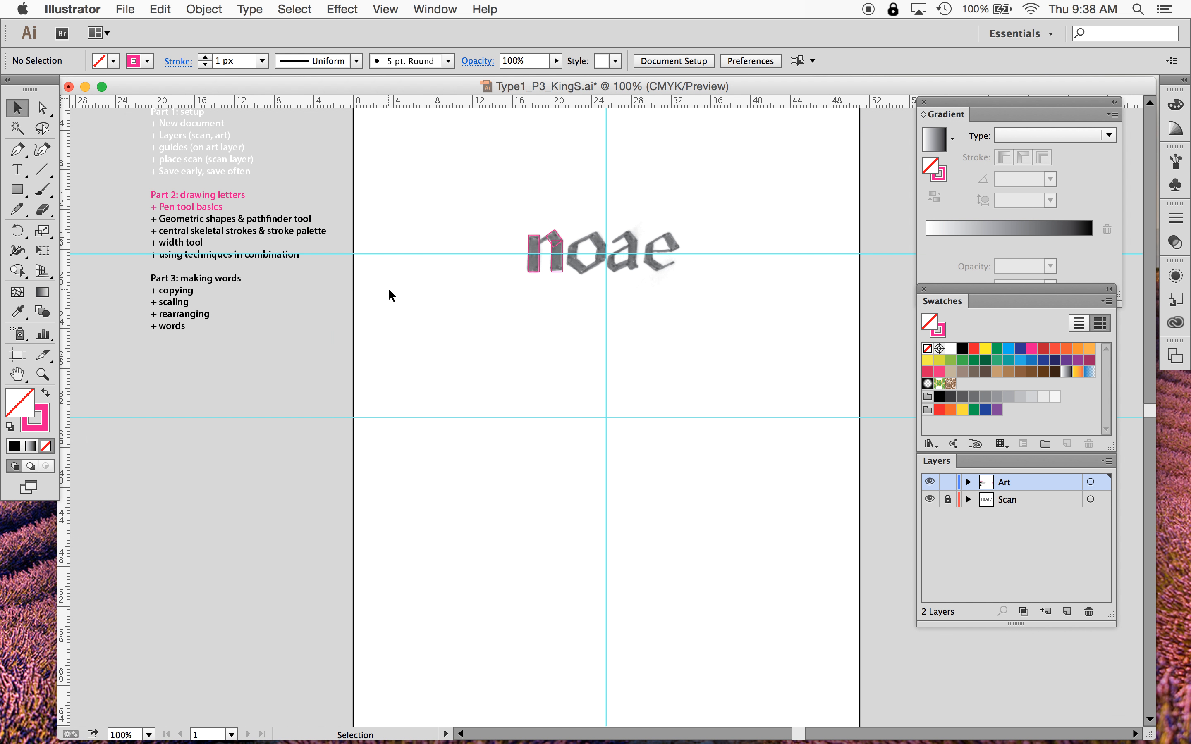
key(super+semicolon)
key(super+semicolon)
key(super)
key(super+semicolon)
key(super+semicolon)
key(super+semicolon)
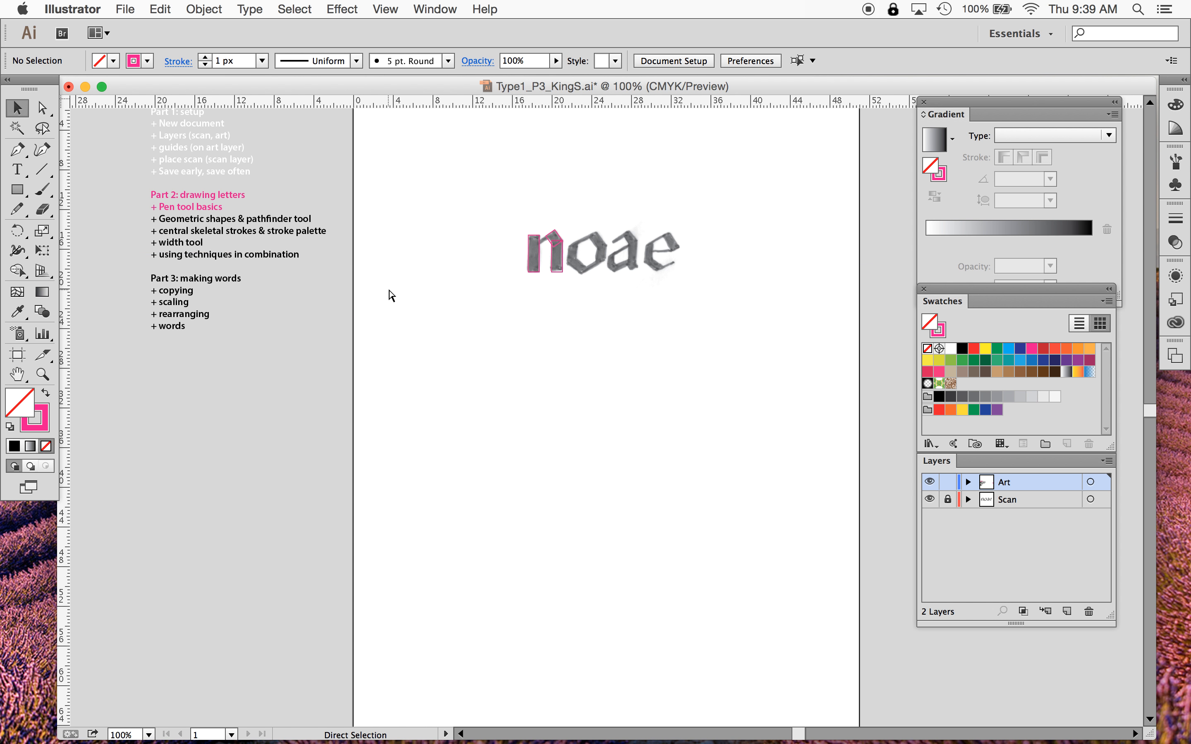
key(super+semicolon)
key(super+semicolon)
key(super+semicolon)
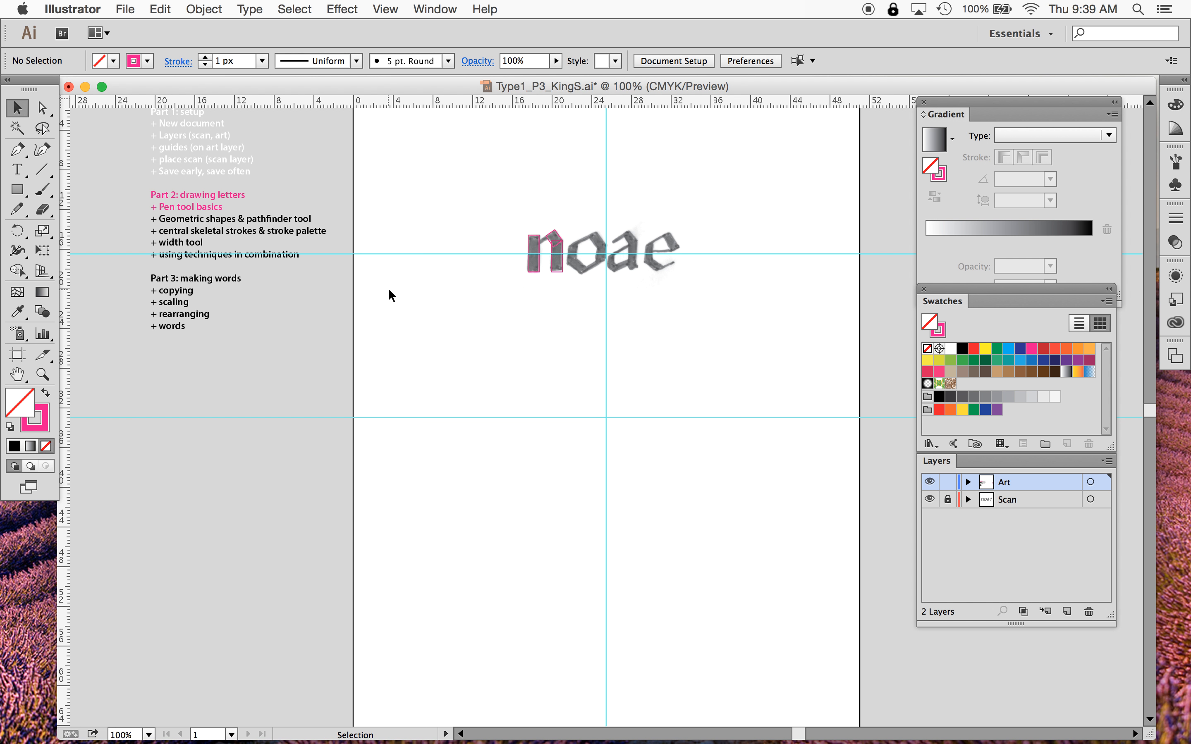
key(super+equal)
key(super+equal)
key(super+equal)
key(super+equal)
scroll(391, 295, down, 5)
scroll(391, 295, right, 4)
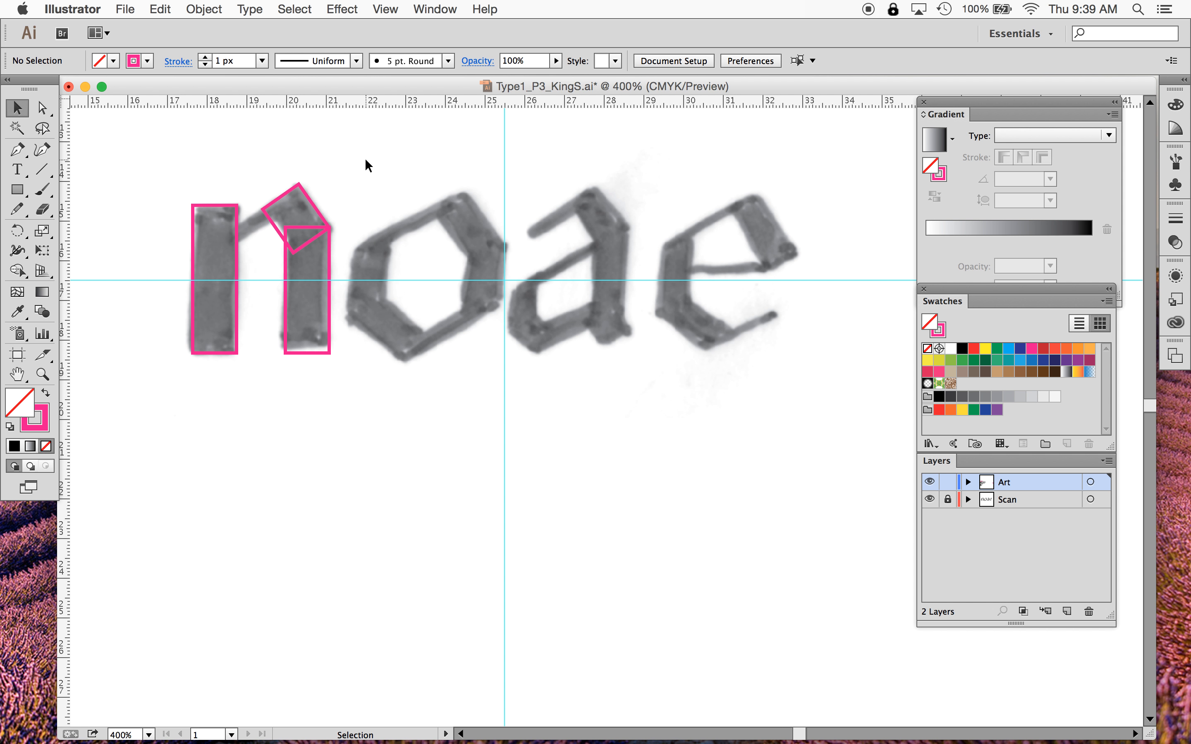
click(273, 225)
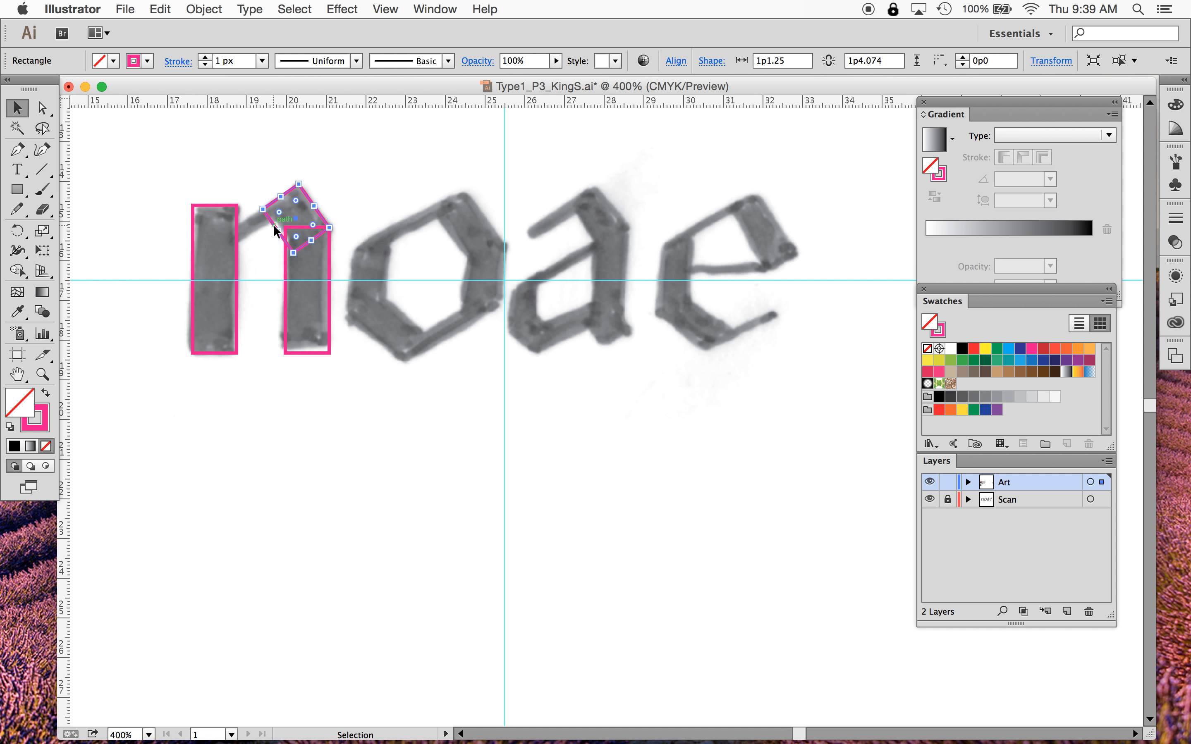
drag(269, 225, 367, 217)
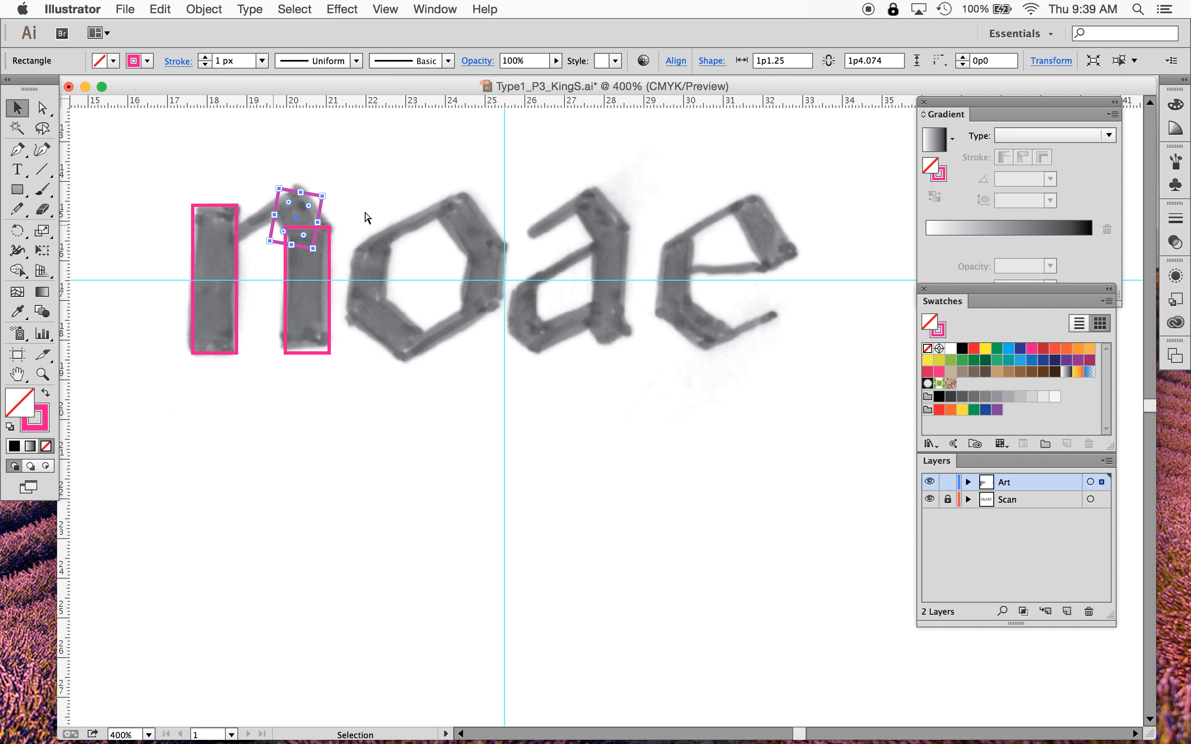
key(super+z)
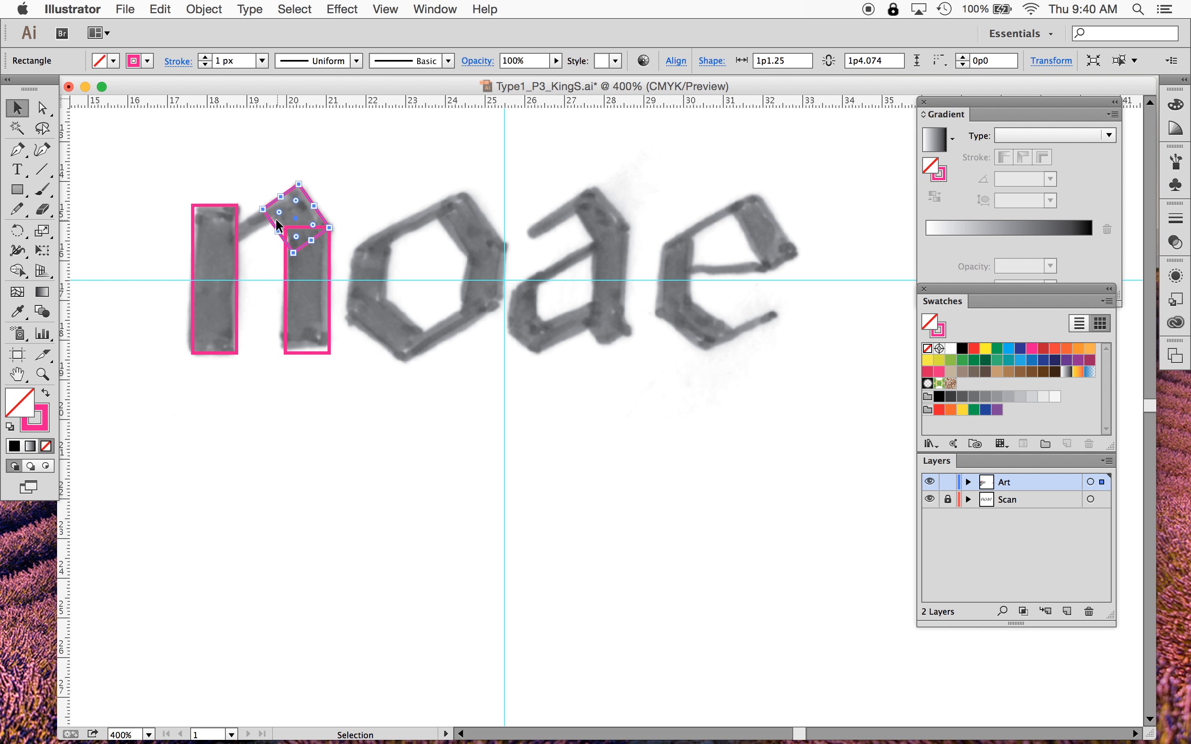
drag(272, 227, 445, 289)
key(super+z)
- Place a thin angled rectangle linking the n's left stem to its arch
click(19, 230)
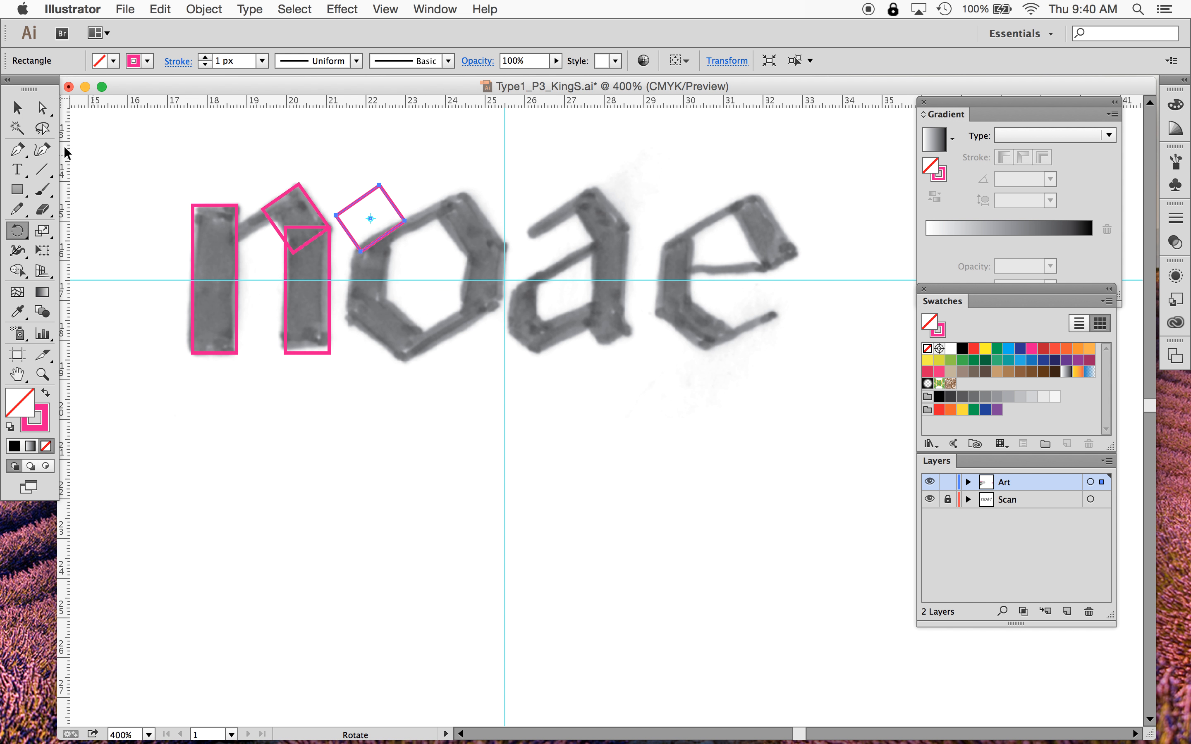
click(17, 107)
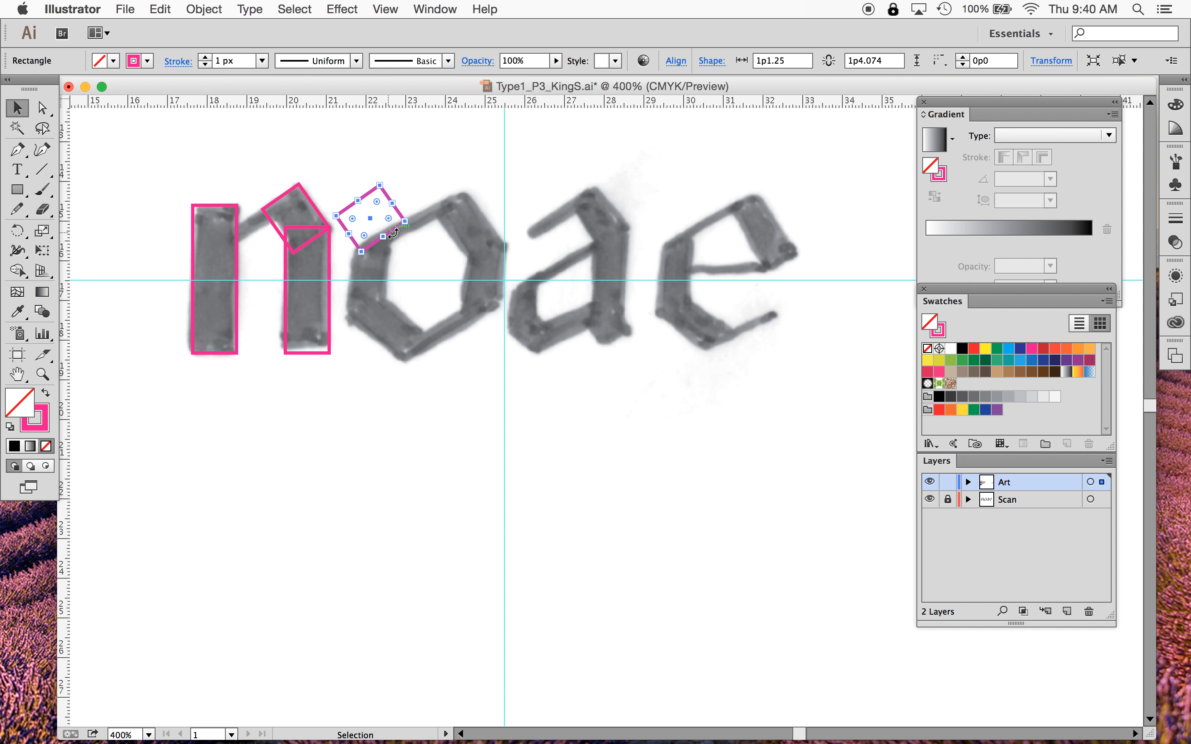
drag(349, 221, 250, 232)
click(257, 171)
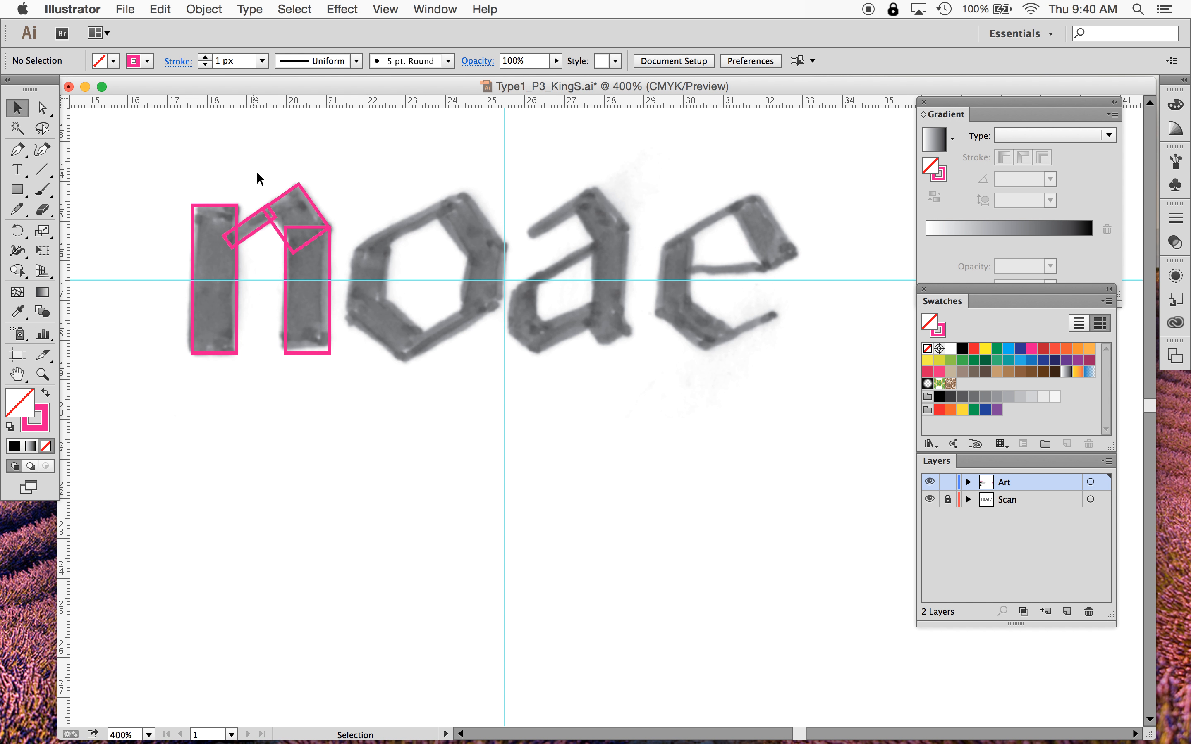
- Duplicate the thin connector rectangle and place the copy on the o's upper-left edge
click(253, 230)
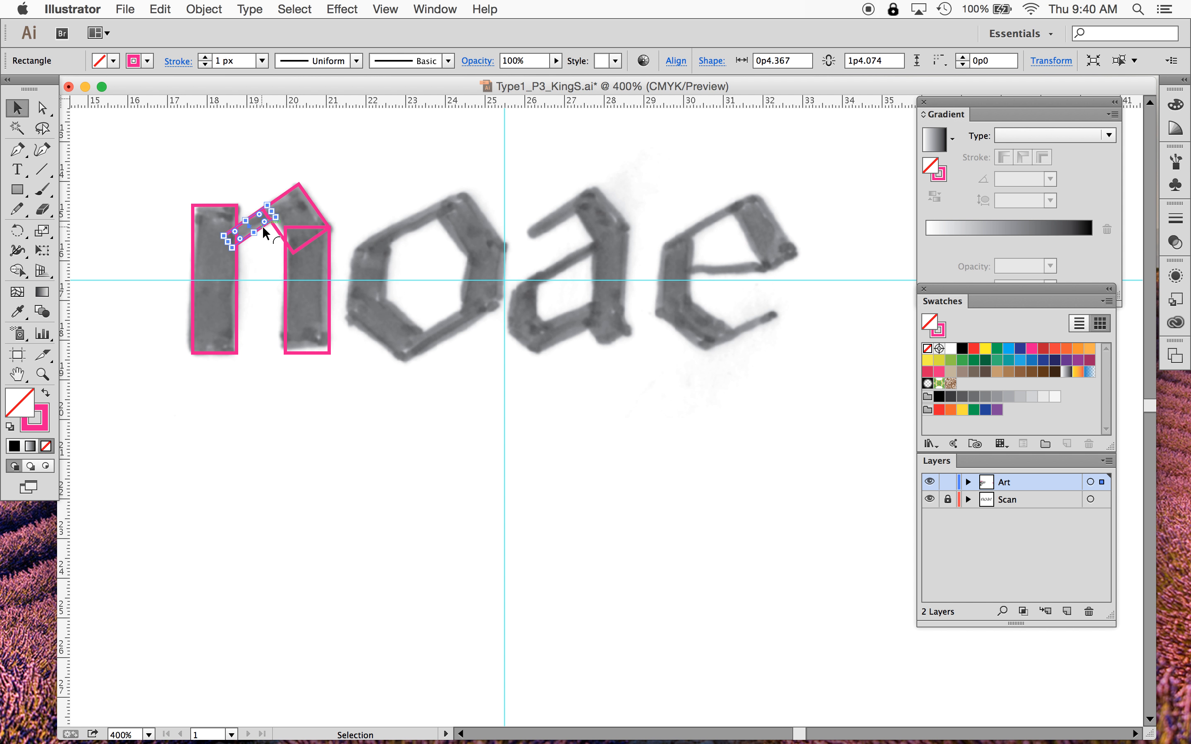
key(a)
key(v)
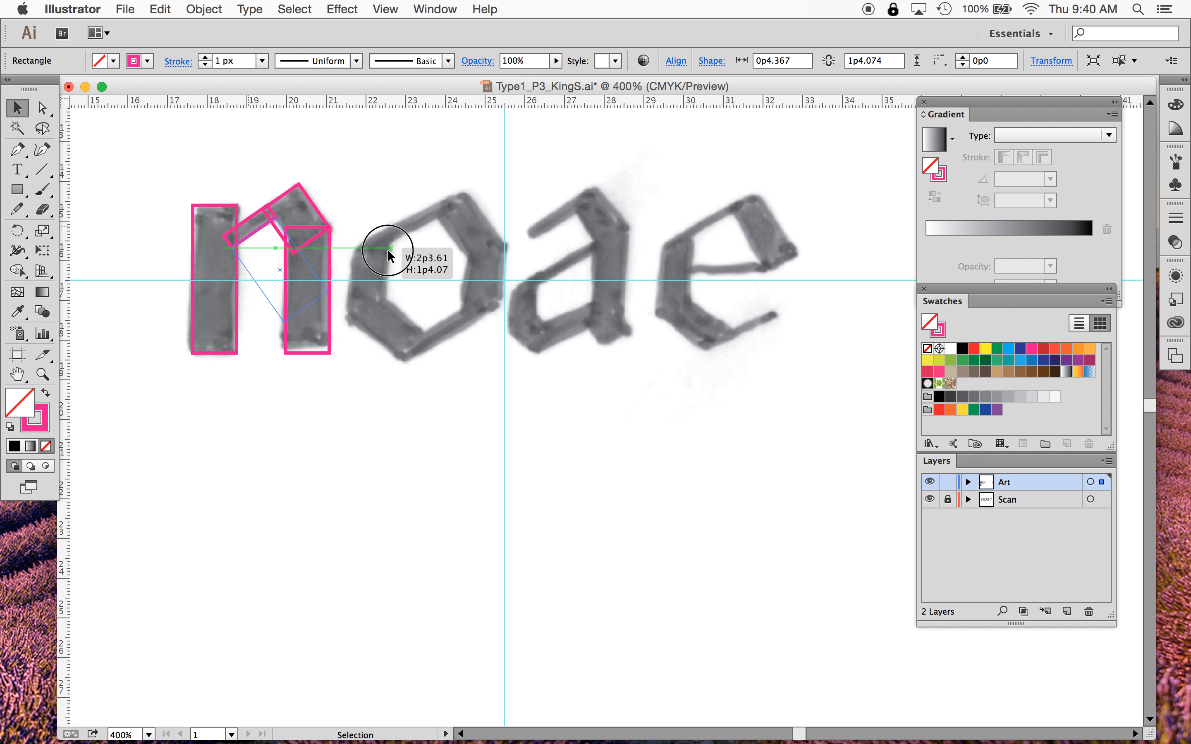
key(a)
key(super+plus)
key(super+plus)
key(super+plus)
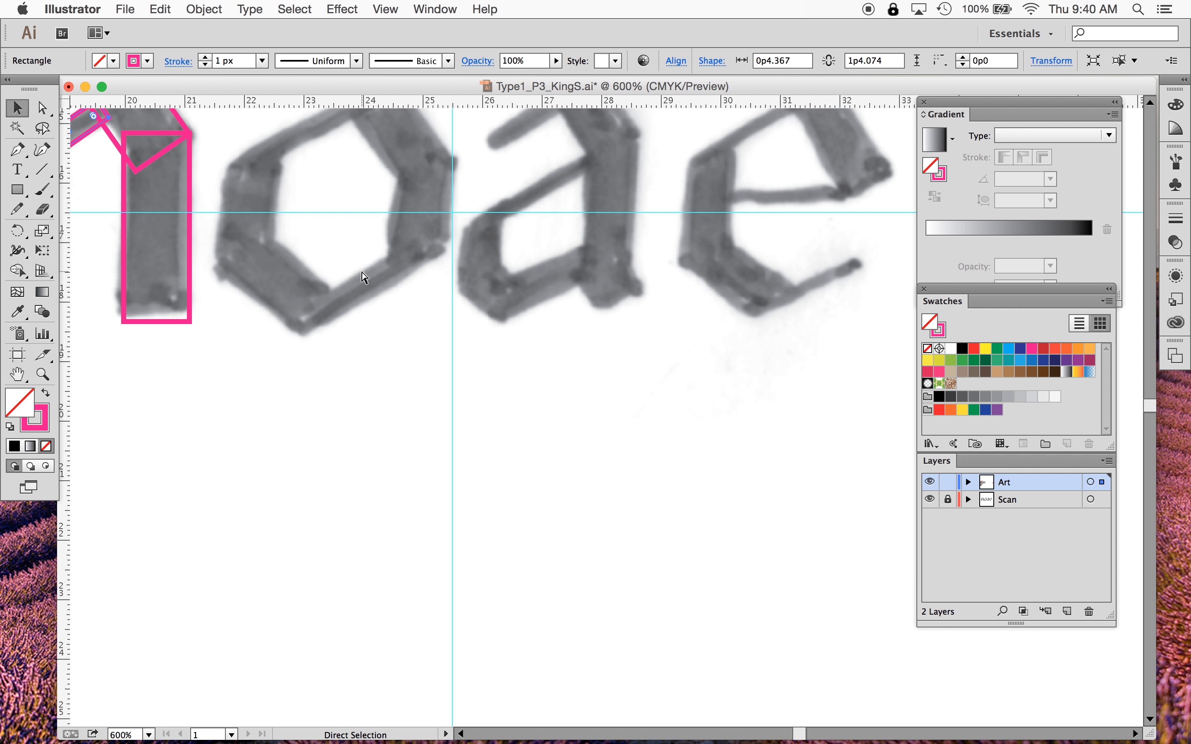
scroll(361, 272, left, 6)
scroll(361, 271, up, 5)
scroll(361, 268, left, 8)
scroll(361, 269, up, 4)
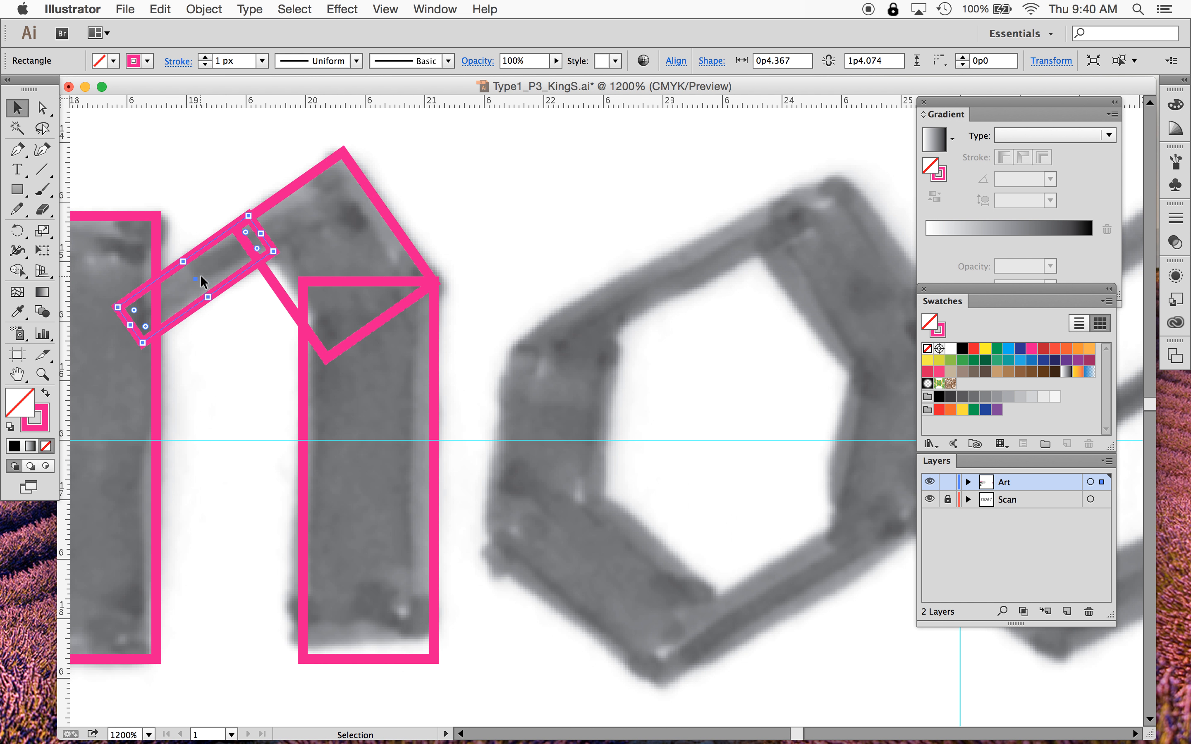
drag(201, 276, 659, 287)
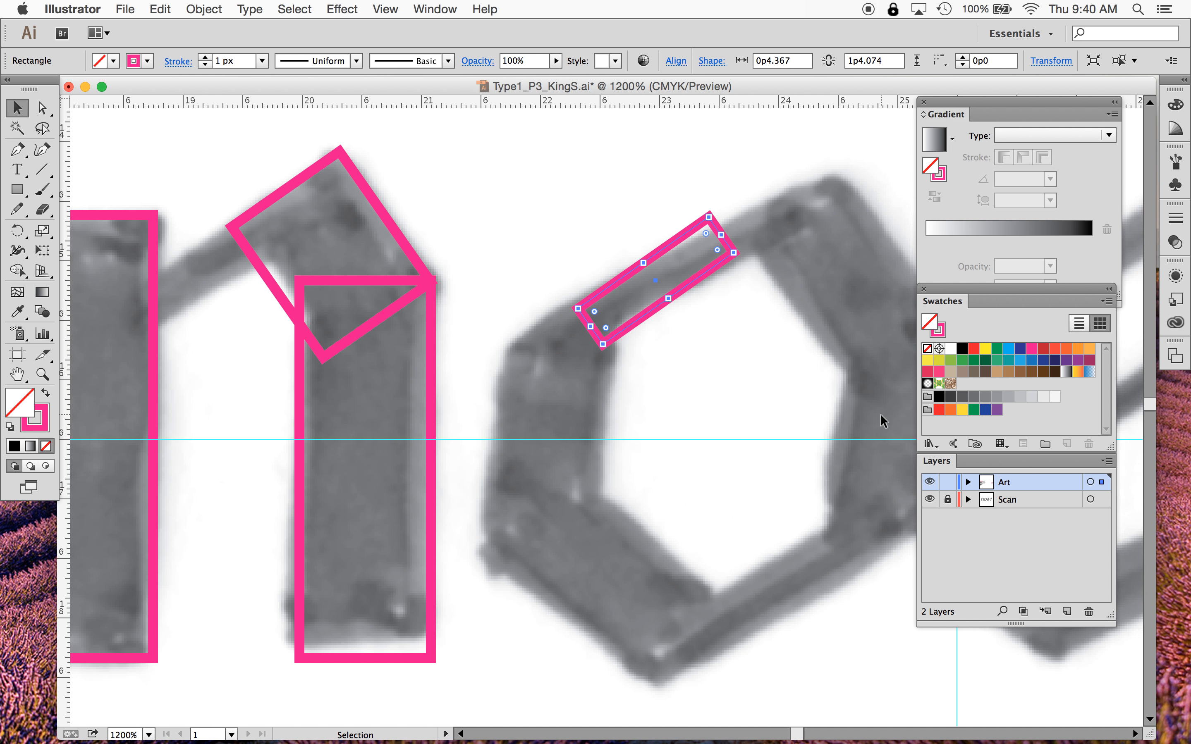
- Move the thin rectangle copy over the a's lower bowl stroke near its stem
scroll(880, 413, right, 8)
scroll(881, 413, down, 2)
scroll(880, 420, right, 2)
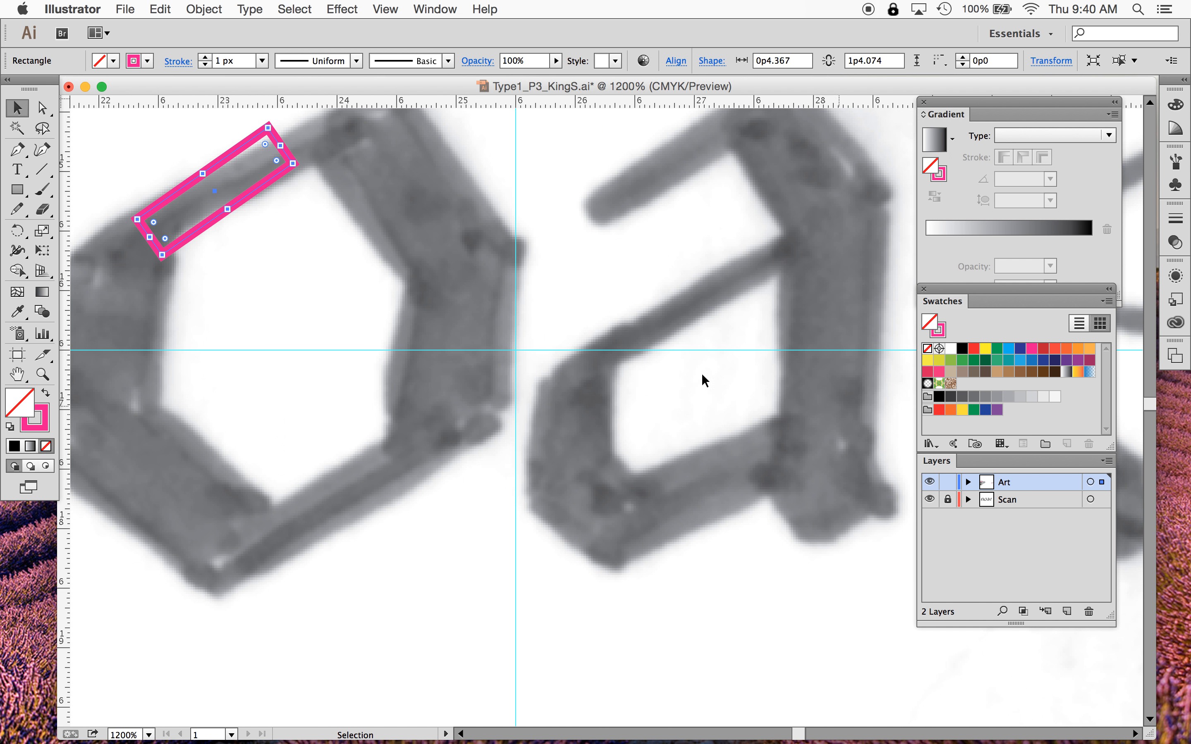
drag(217, 191, 664, 176)
mouse_move(665, 178)
mouse_down()
mouse_move(749, 492)
mouse_move(672, 508)
mouse_move(717, 478)
mouse_move(667, 521)
mouse_move(747, 463)
mouse_move(701, 385)
mouse_move(685, 300)
mouse_move(804, 427)
mouse_move(378, 364)
mouse_move(326, 473)
mouse_up()
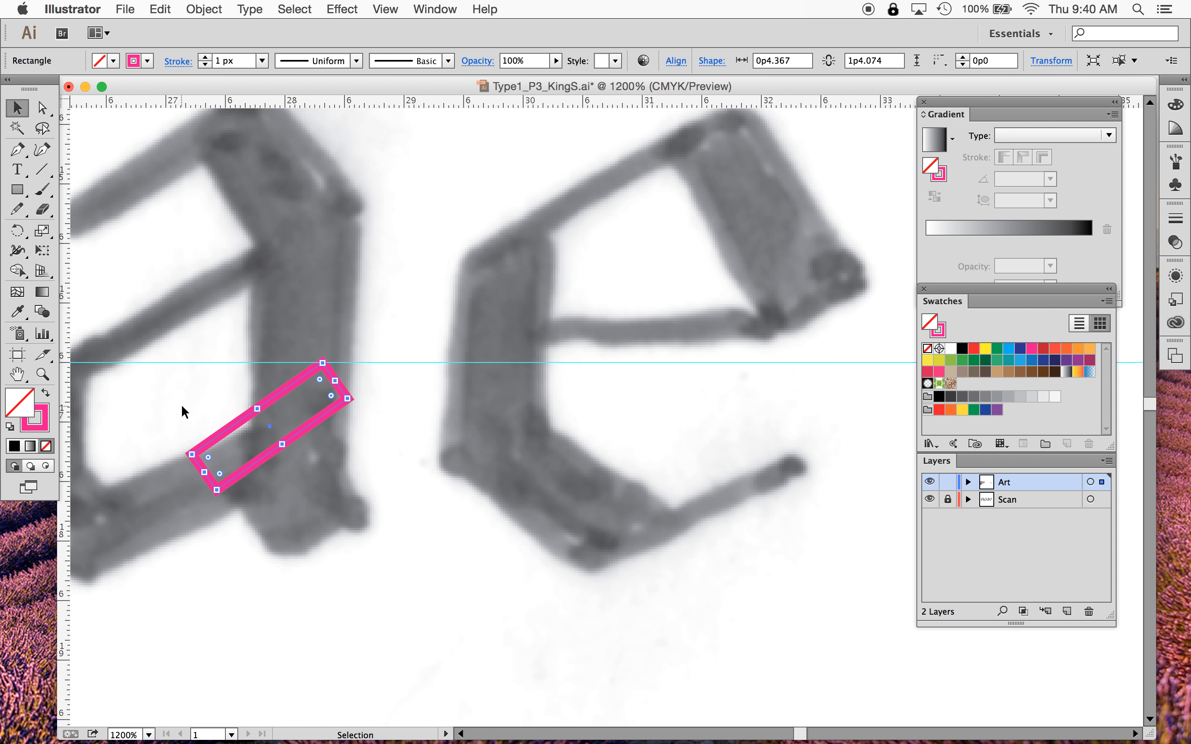
mouse_move(265, 430)
mouse_down()
mouse_move(590, 205)
mouse_move(662, 511)
mouse_move(761, 480)
mouse_move(717, 511)
mouse_move(761, 483)
mouse_move(687, 522)
mouse_move(758, 488)
mouse_move(391, 467)
mouse_up()
key(super+0)
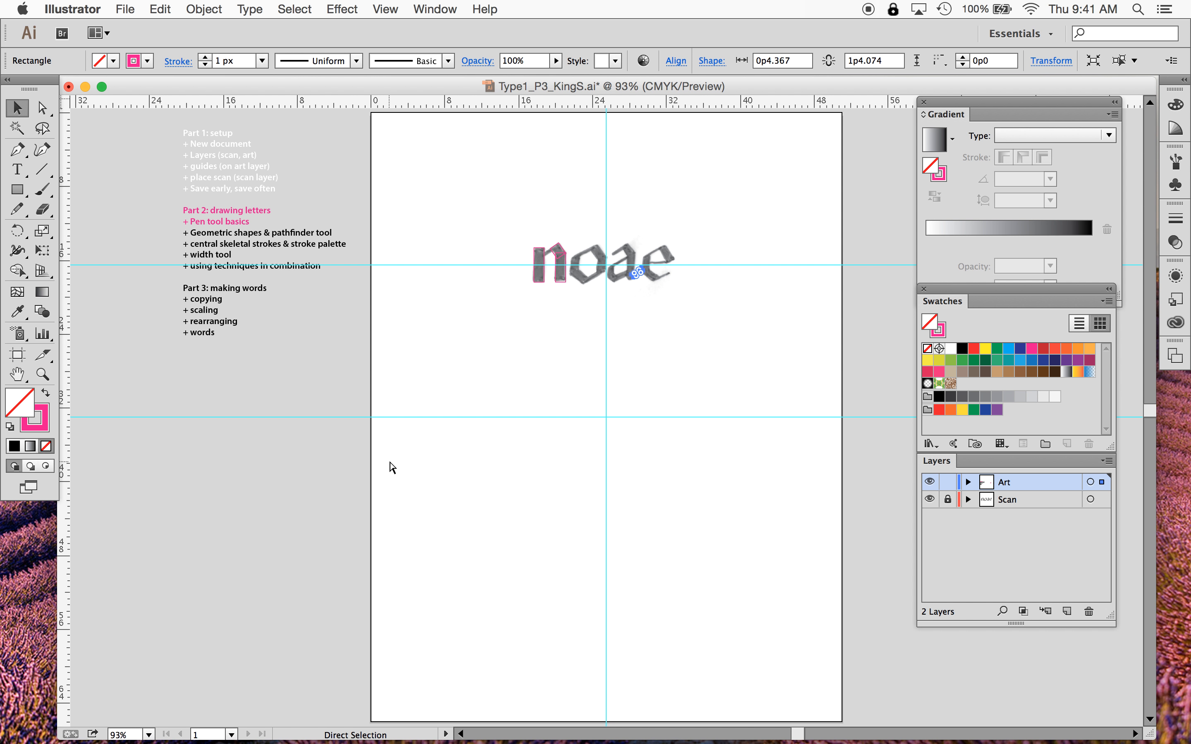
key(super+=)
key(super+=)
key(super+=)
key(super+=)
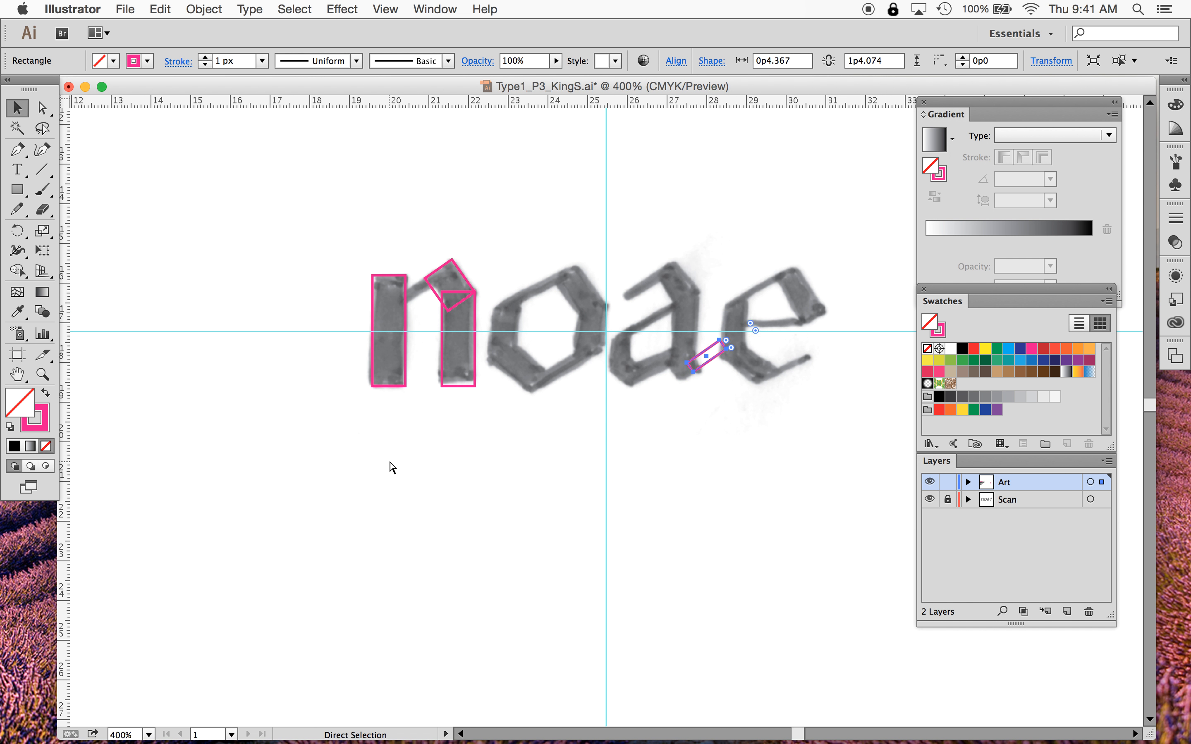
key(super+=)
key(super+=)
key(super+minus)
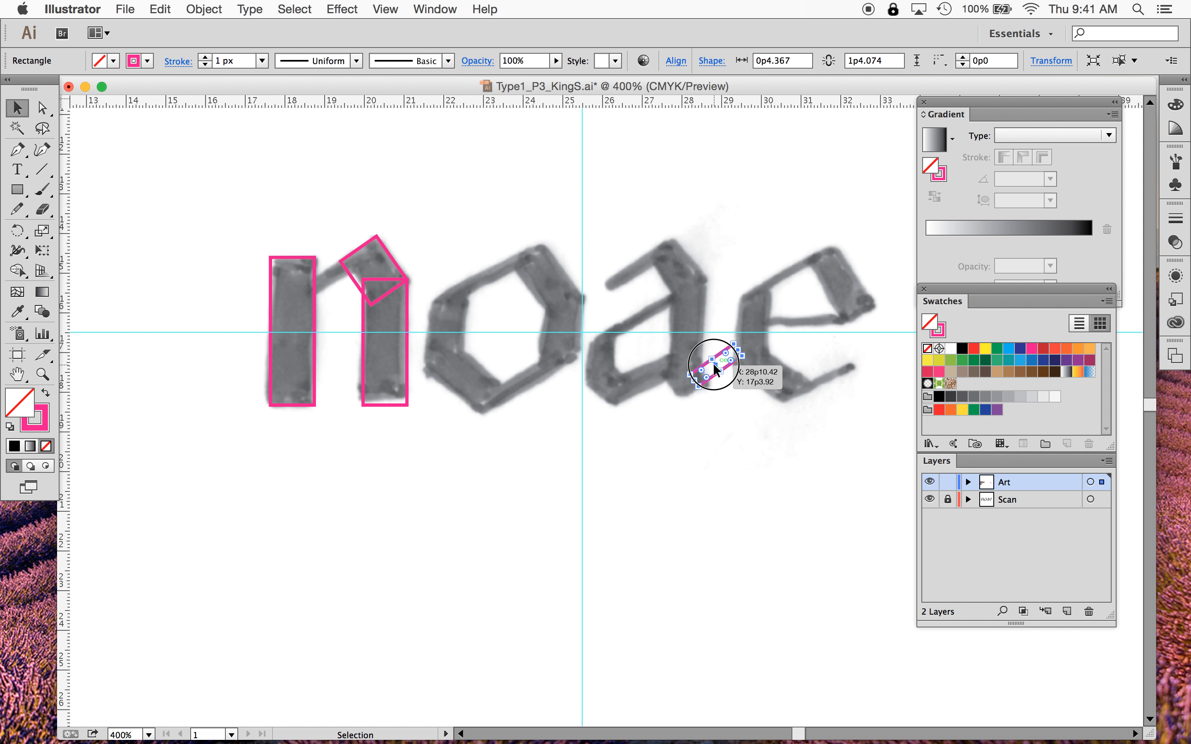
drag(714, 365, 340, 281)
key(super+z)
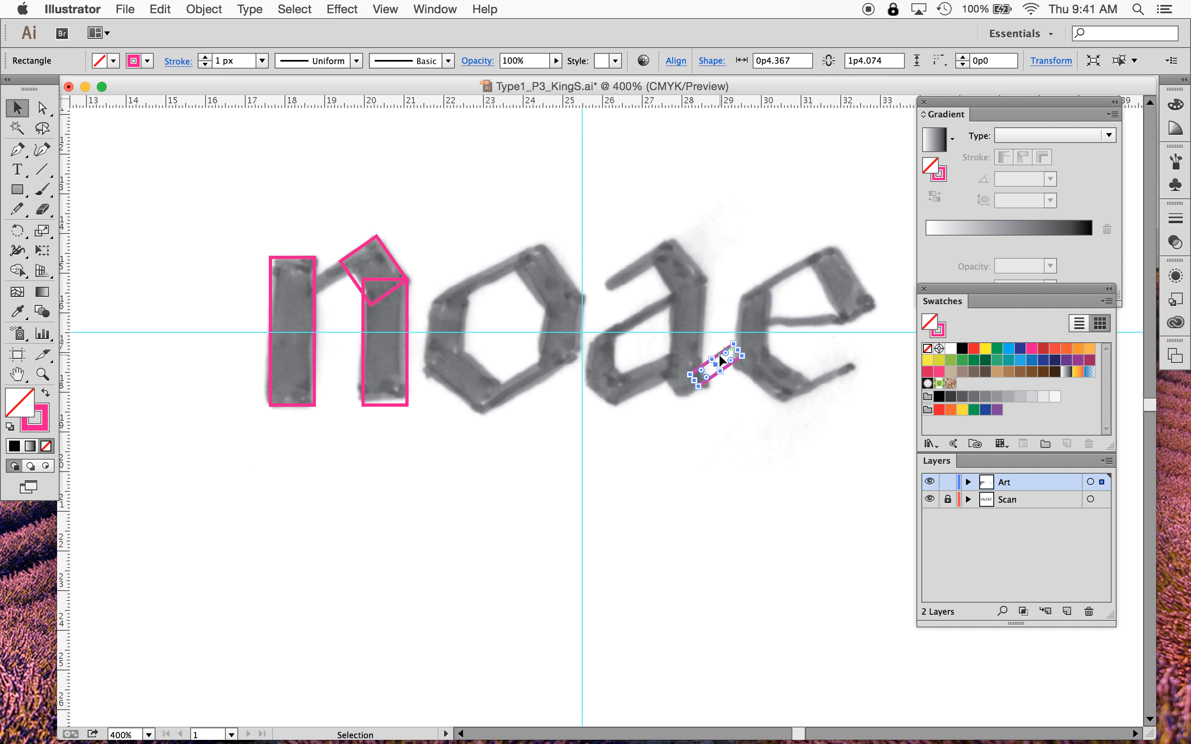
drag(651, 335, 581, 378)
key(super+z)
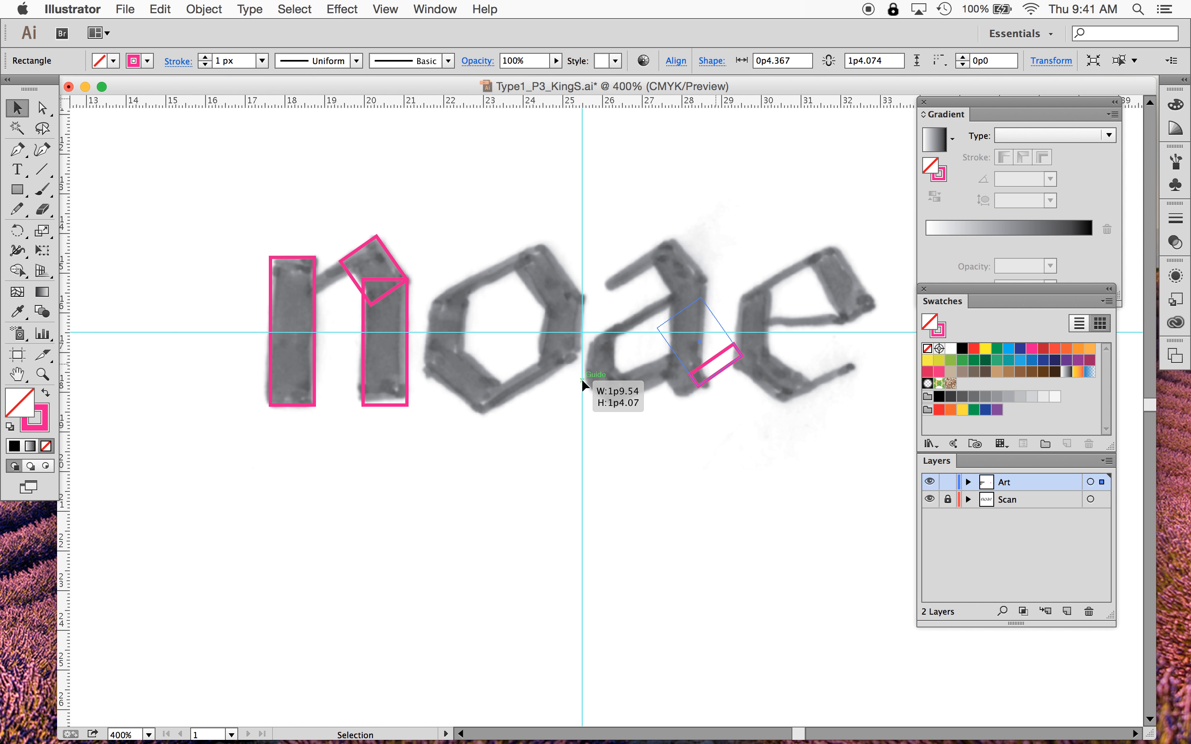
key(super+z)
- Move the thin rectangle back onto the n's connector and nudge it into line with the arch
key(super+equal)
key(super+equal)
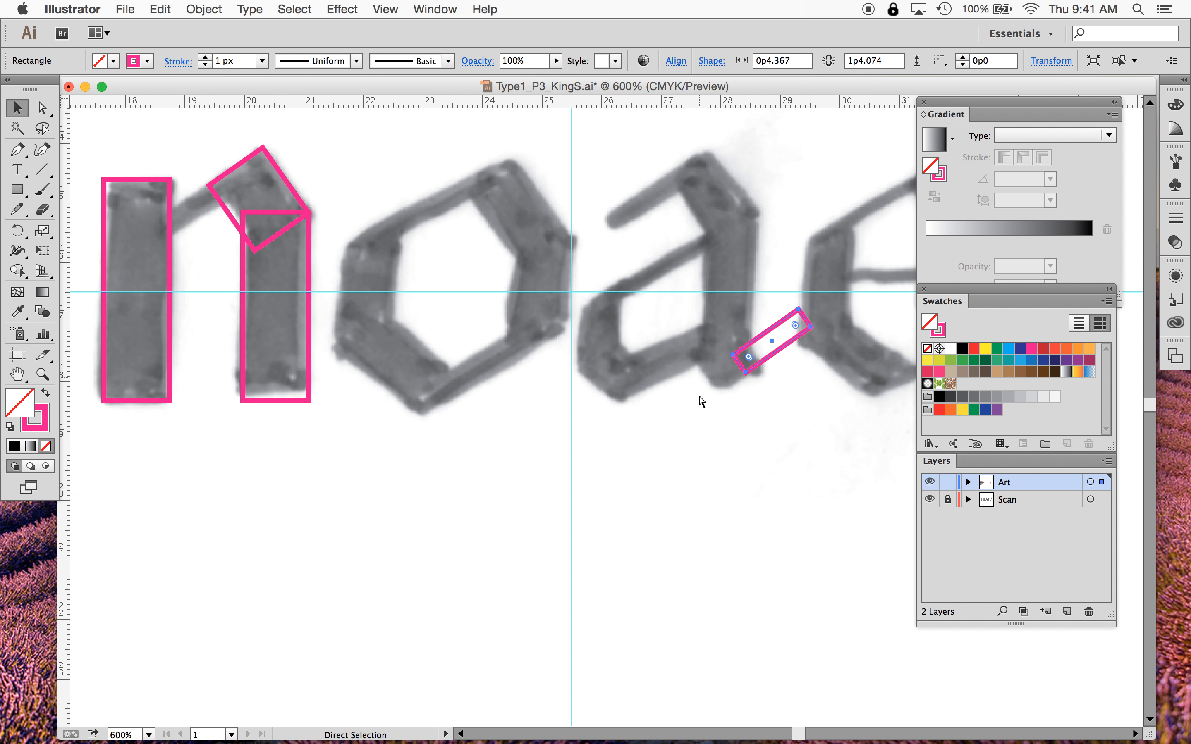
scroll(696, 402, left, 5)
scroll(696, 403, up, 3)
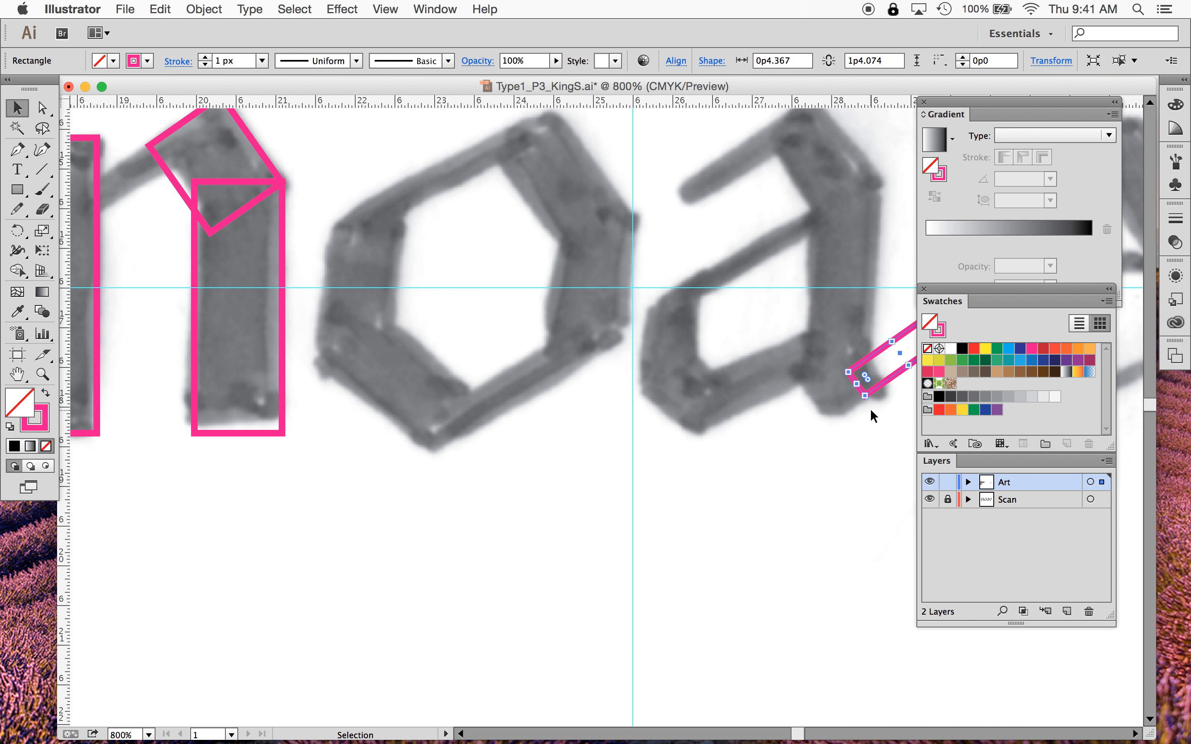
click(866, 418)
click(880, 352)
drag(881, 352, 103, 176)
scroll(134, 288, left, 3)
scroll(134, 287, up, 2)
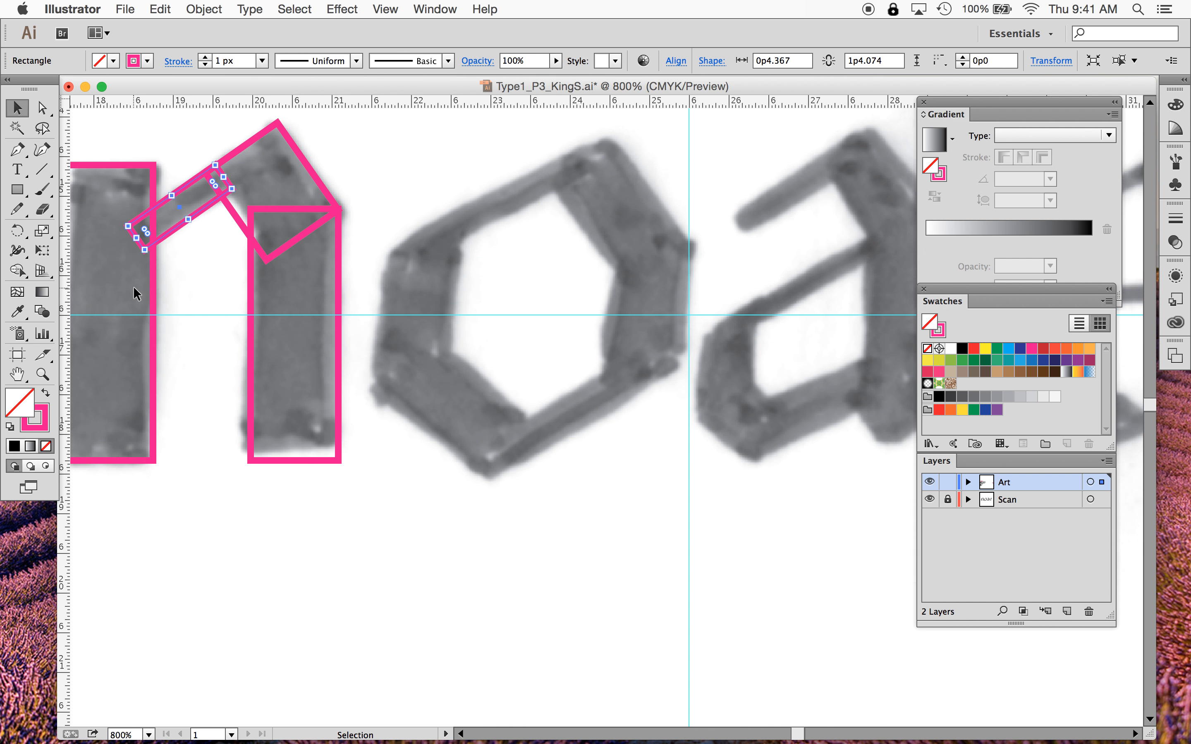
key(Right)
key(Up)
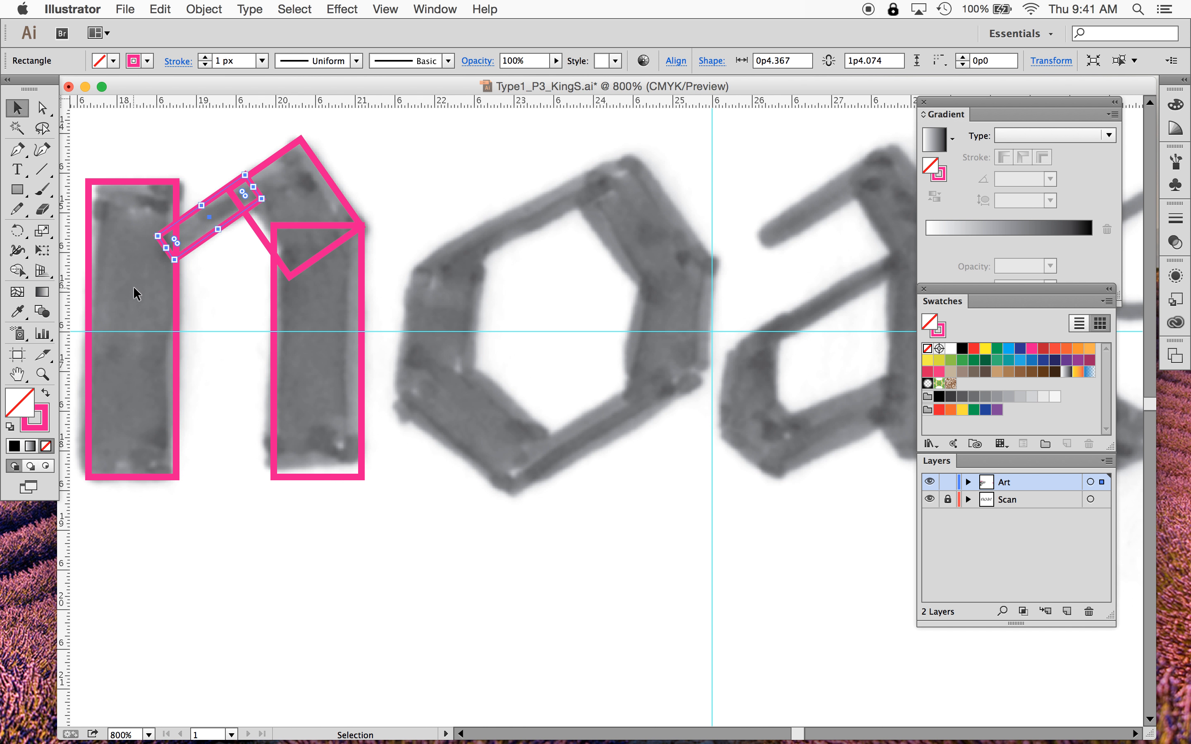
drag(190, 217, 190, 218)
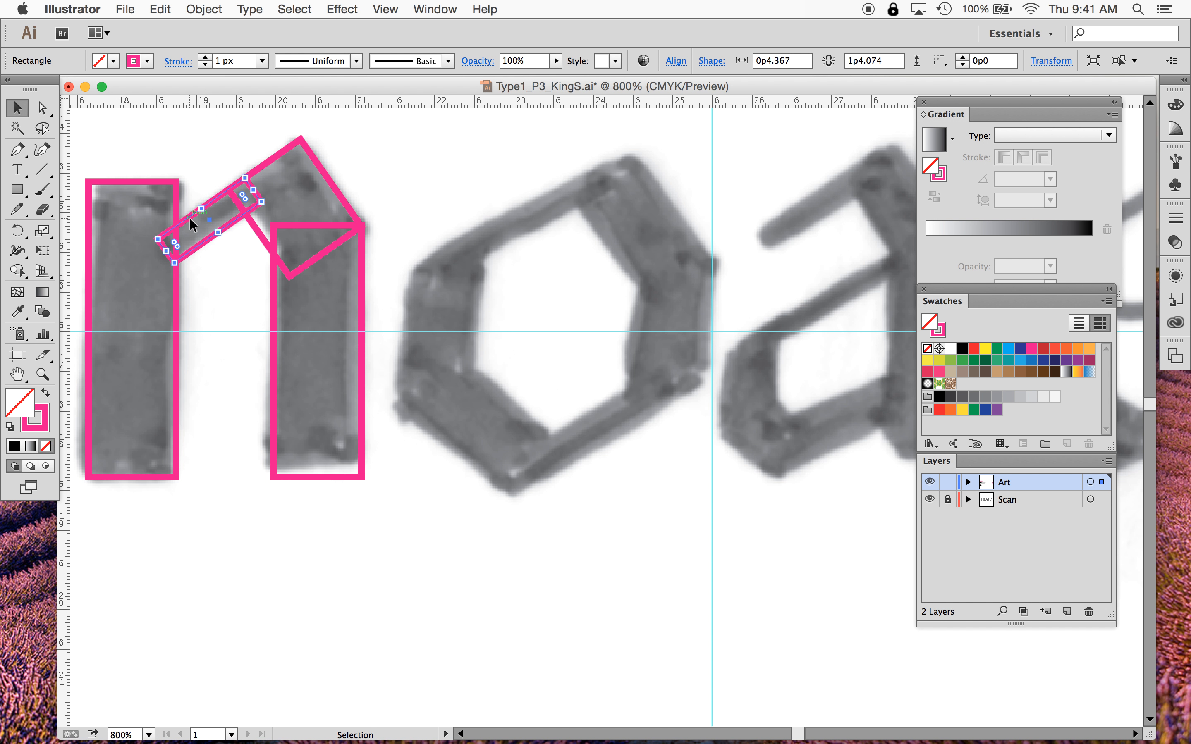
click(221, 145)
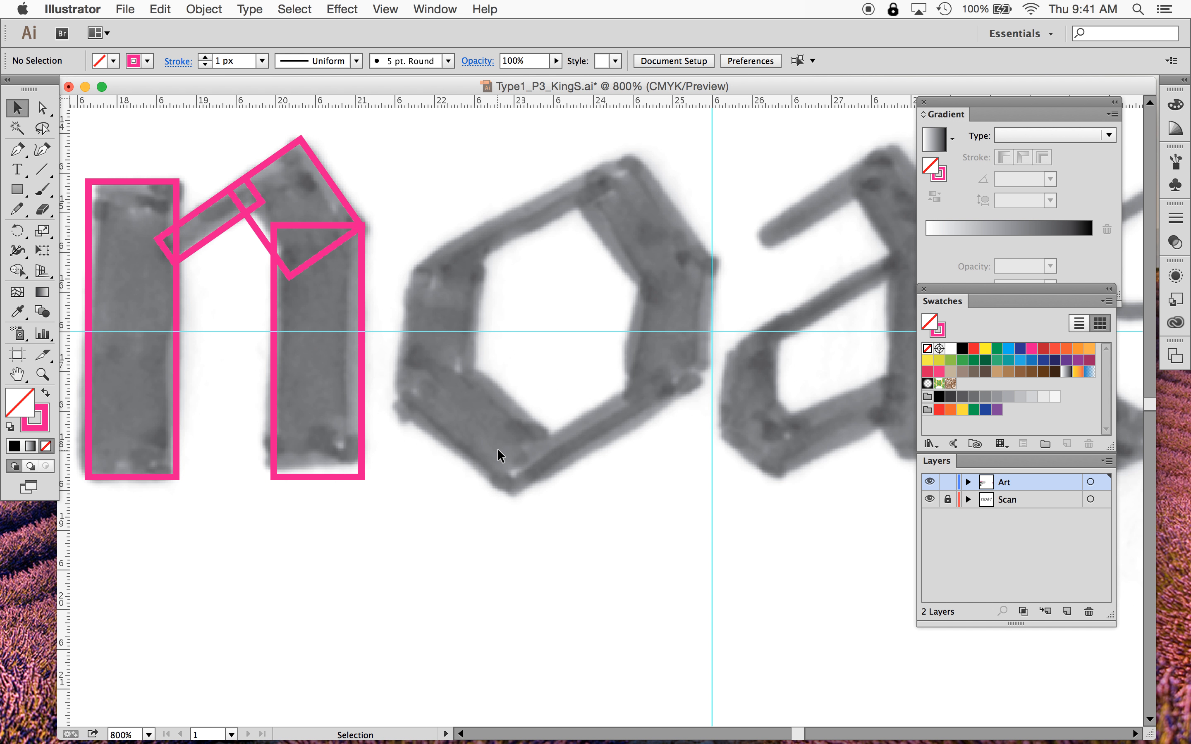
- Duplicate the n's right stem, arch and connector rectangles onto the a
key(super+minus)
key(super+minus)
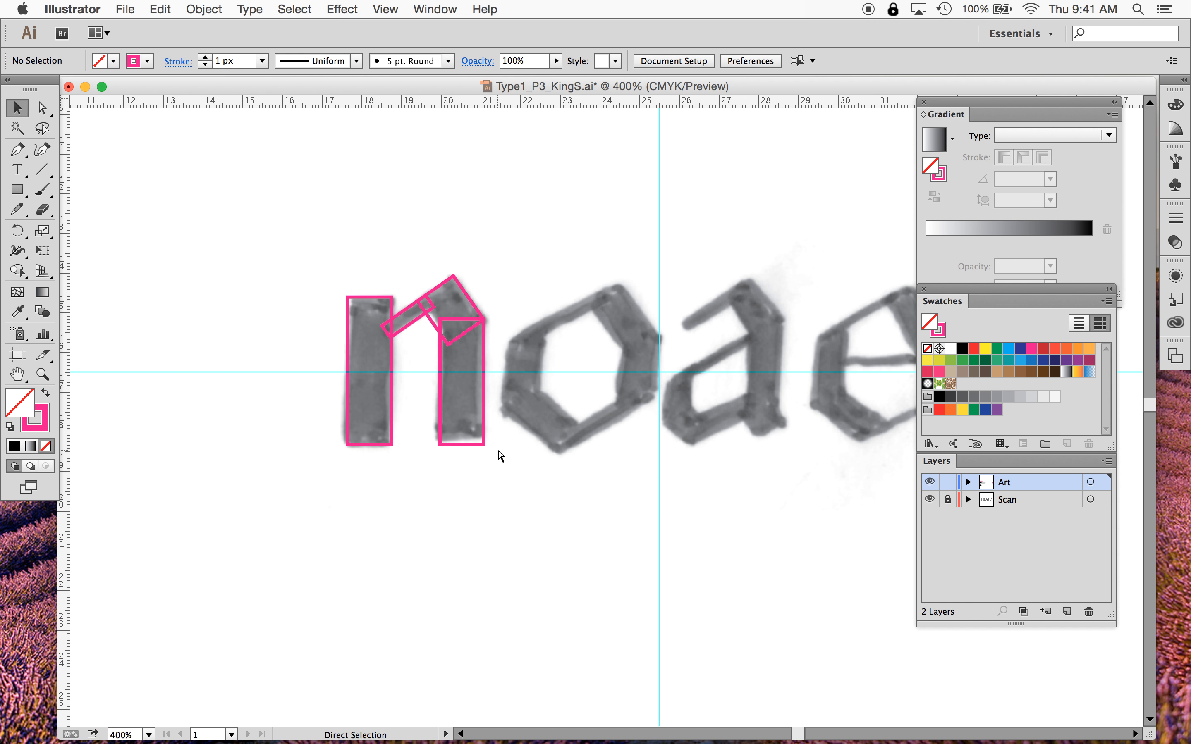
scroll(497, 448, right, 5)
scroll(497, 447, down, 1)
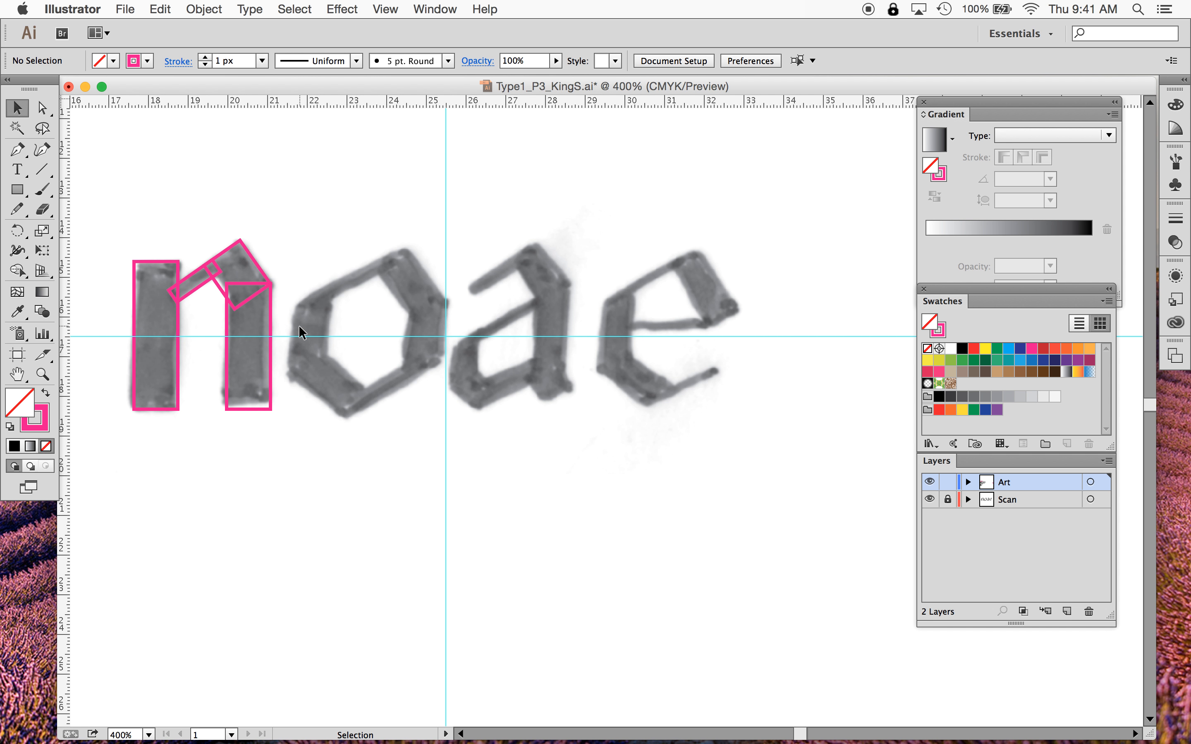
drag(192, 222, 551, 403)
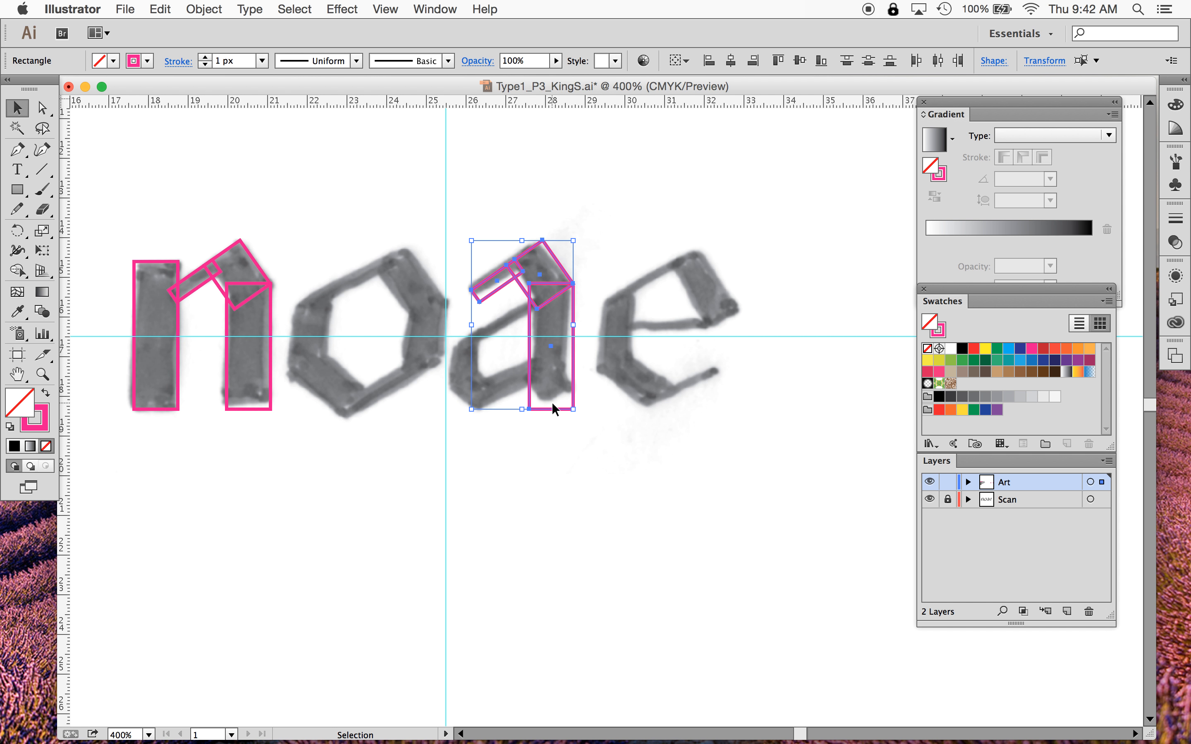
click(596, 470)
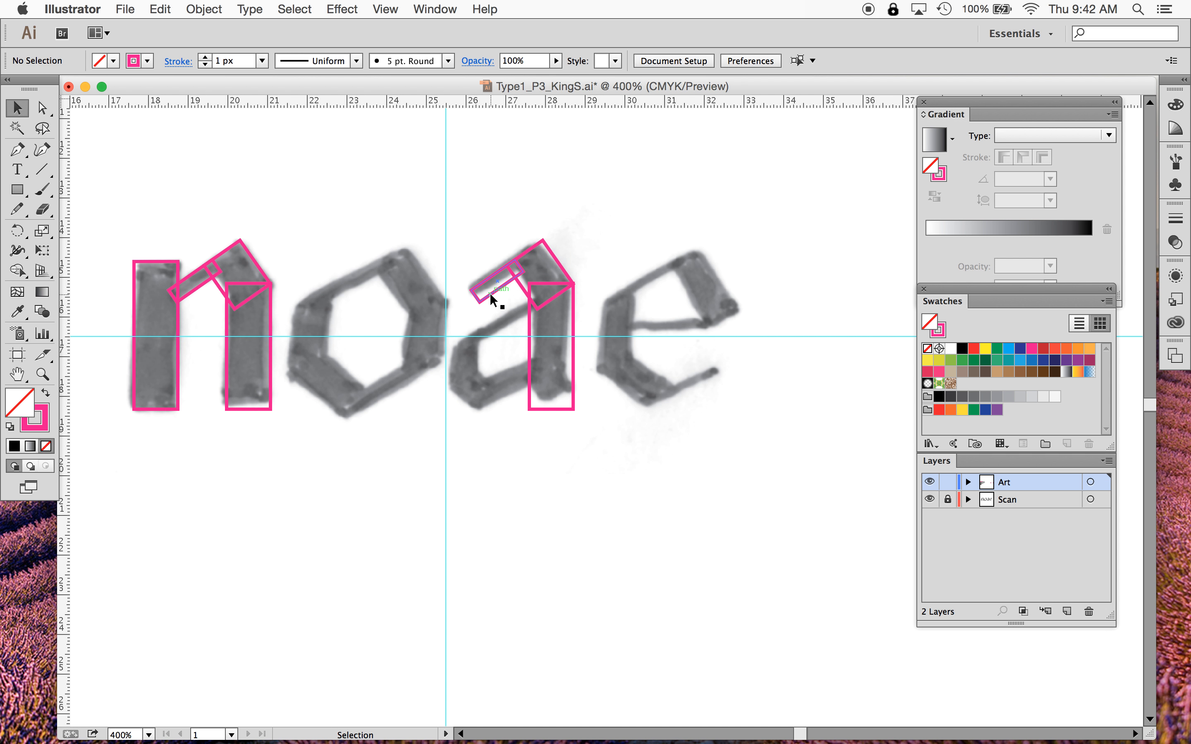
- Copy the a's connector and arch rectangles down to form the lower bowl's diagonal and bottom-left corner
drag(491, 294, 542, 357)
click(561, 241)
drag(554, 251, 482, 375)
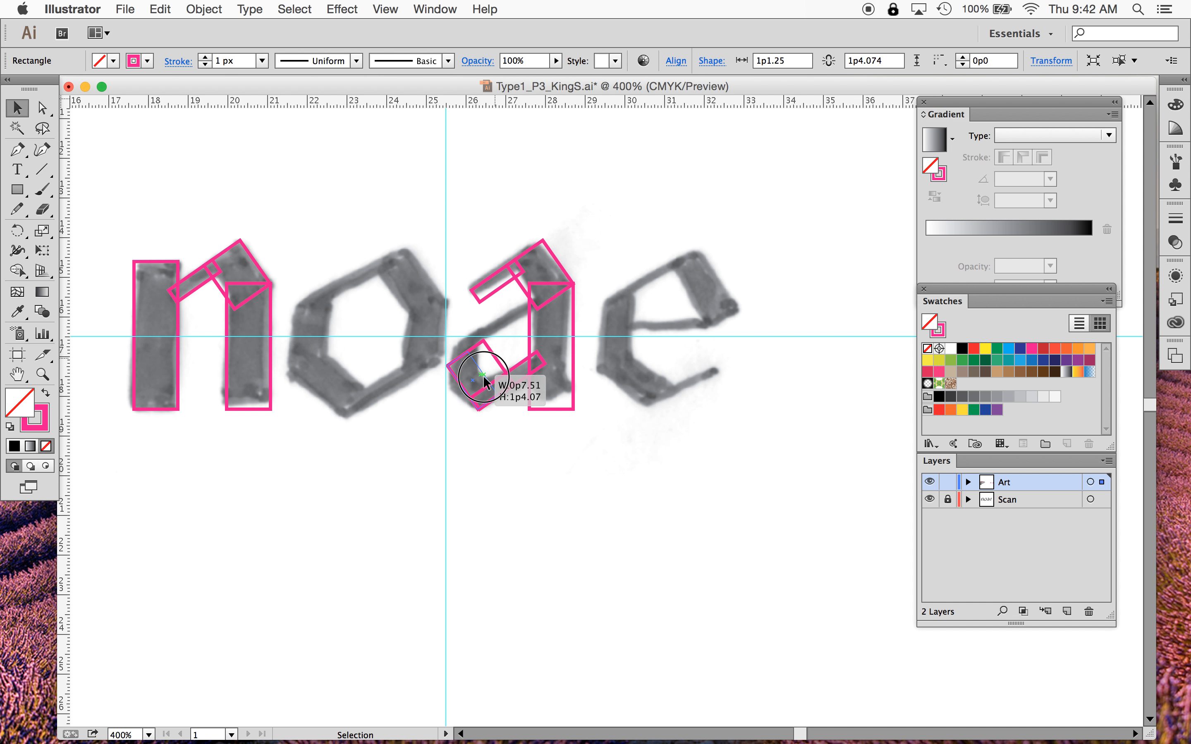
drag(483, 375, 482, 375)
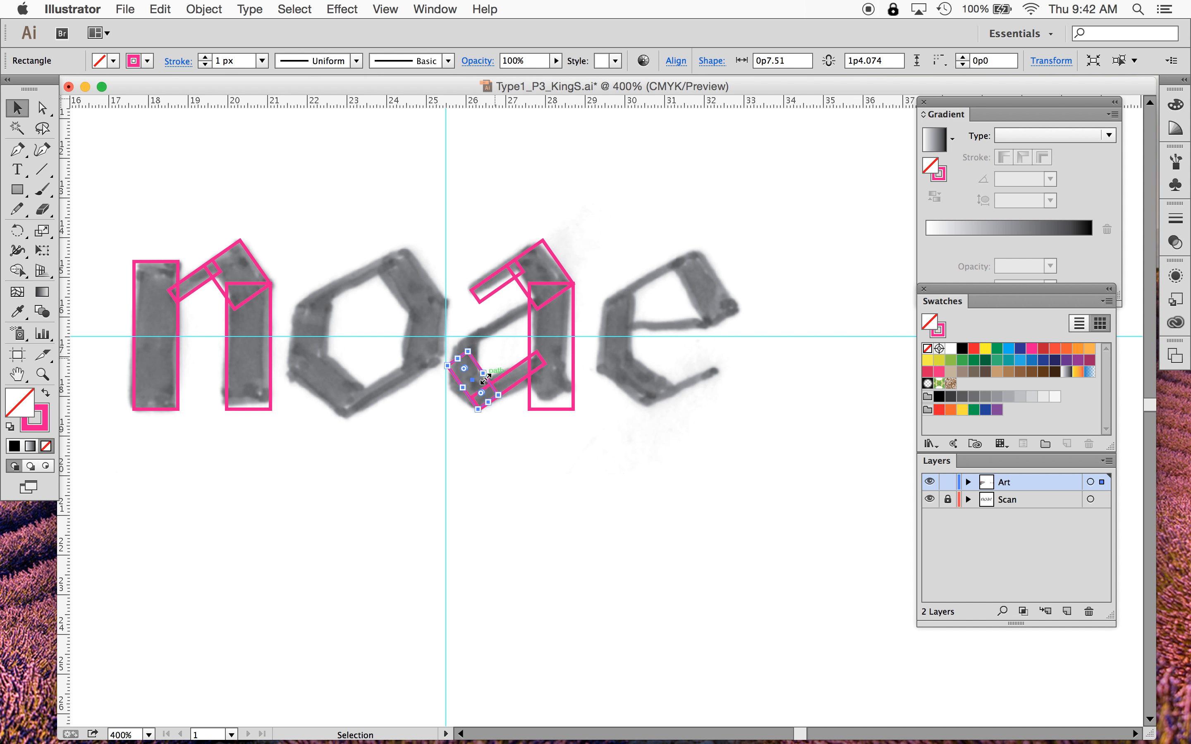
key(super+z)
drag(465, 355, 463, 400)
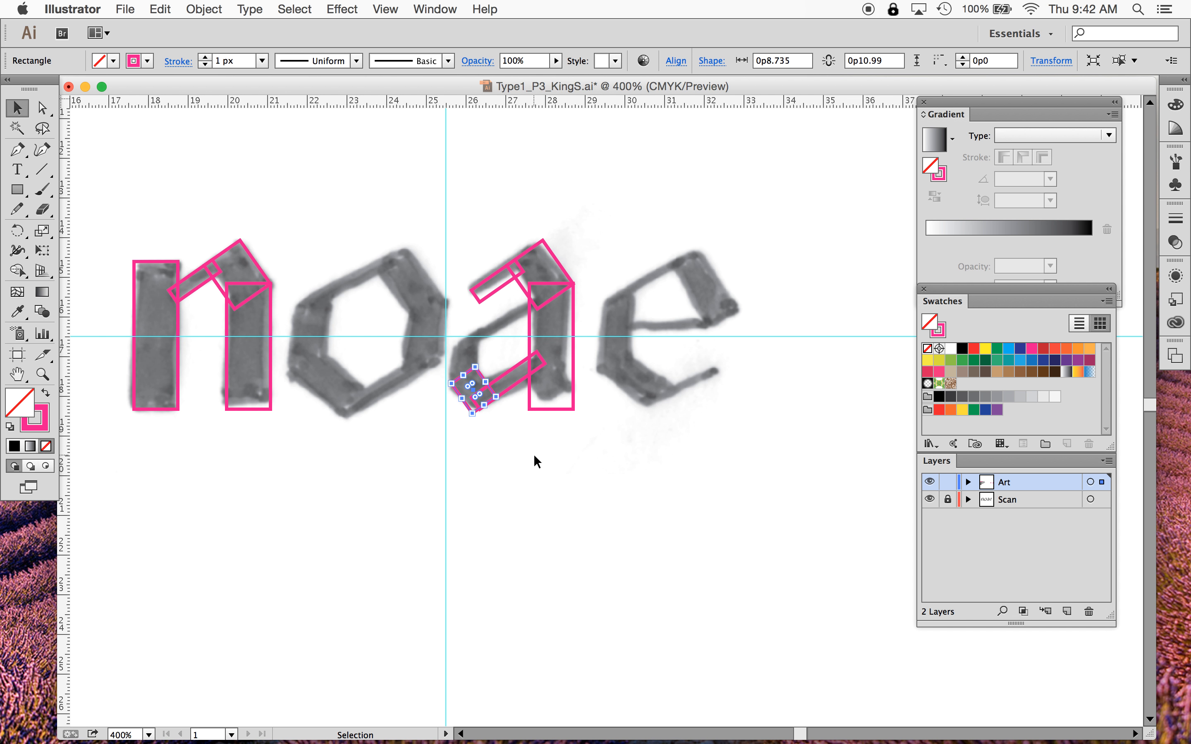
click(533, 457)
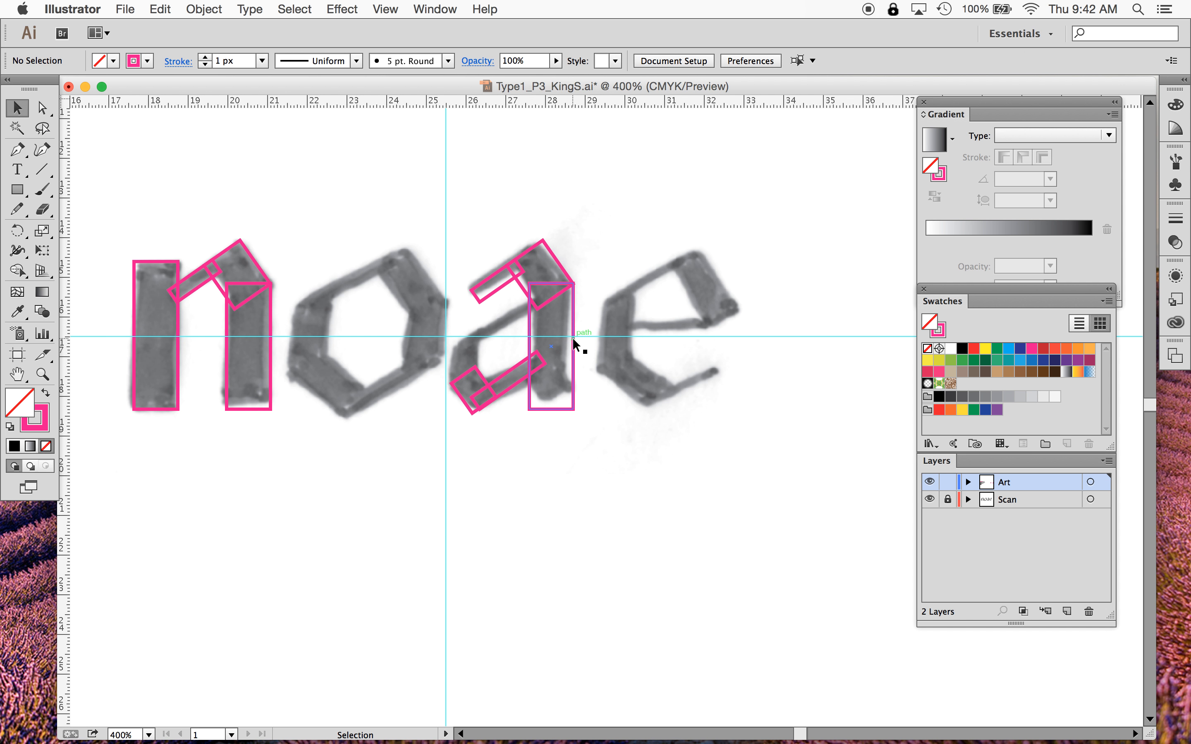
- Copy rectangles to build the a's bowl: a shortened left side and a diagonal top stroke
drag(572, 337, 476, 351)
drag(463, 409, 464, 385)
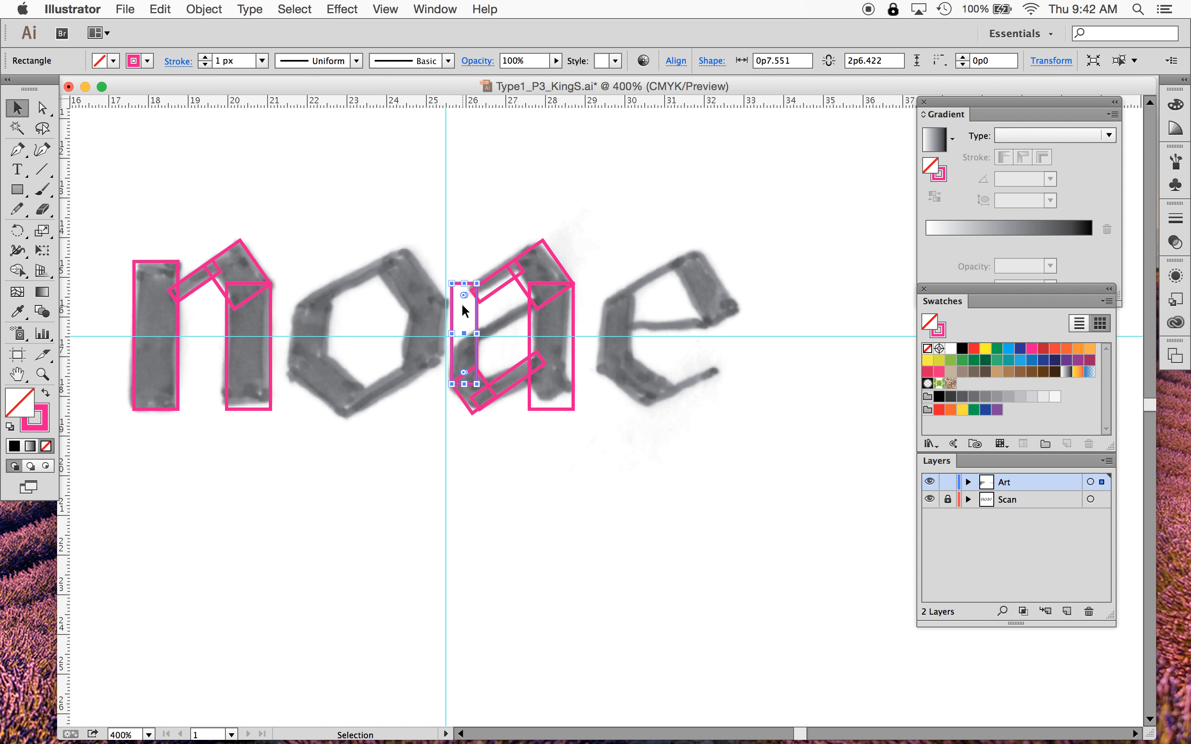
drag(464, 284, 465, 339)
click(559, 492)
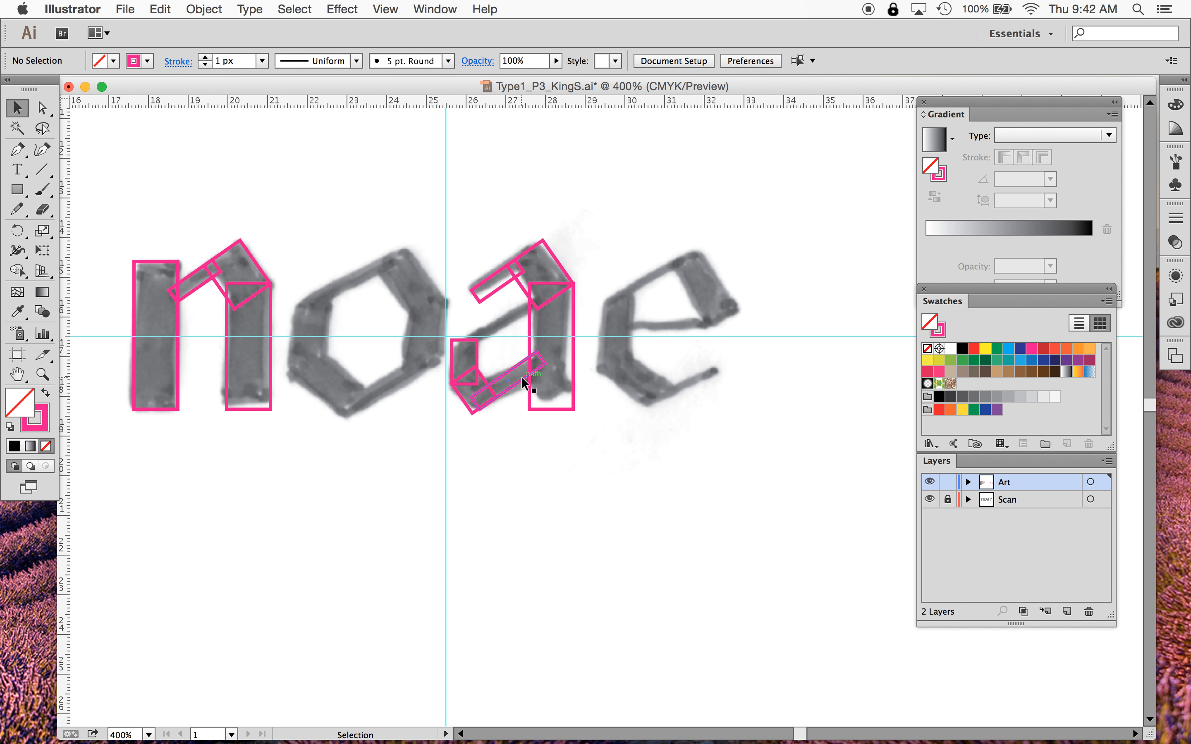
drag(522, 381, 515, 320)
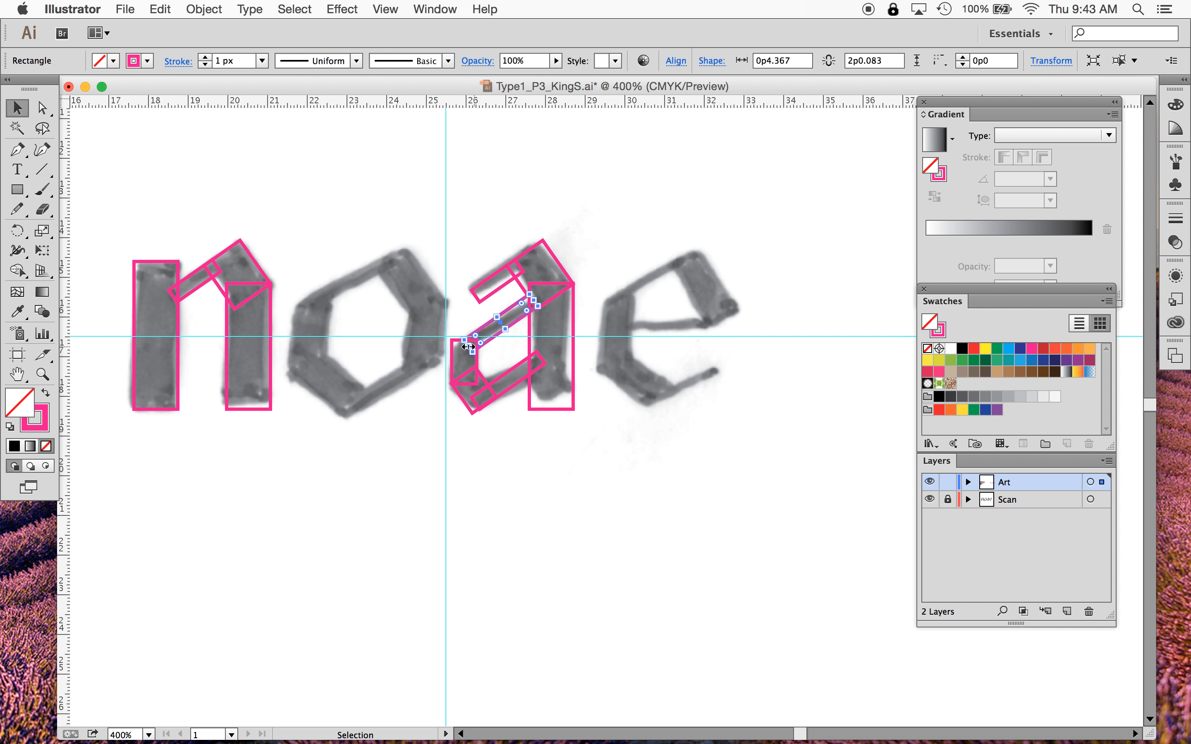
- Lengthen the diagonal top stroke of the a's bowl so it reaches the bowl's left side
key(super+equal)
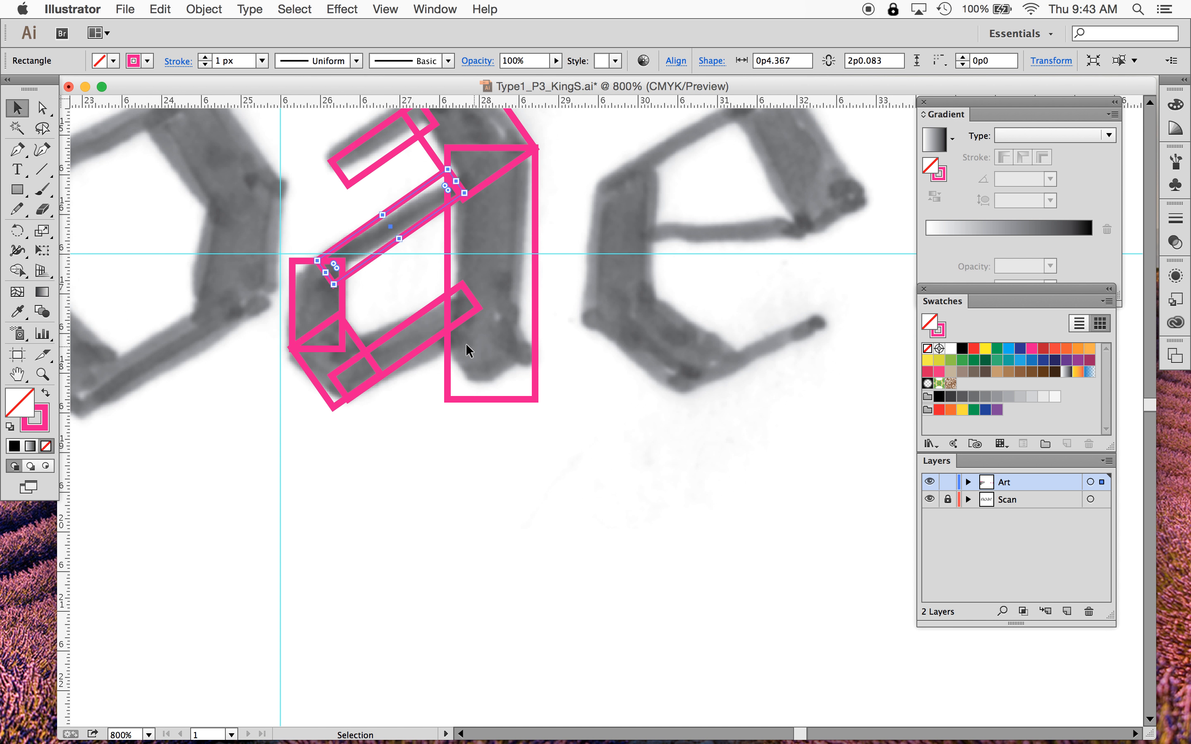
scroll(465, 343, left, 3)
scroll(465, 343, down, 1)
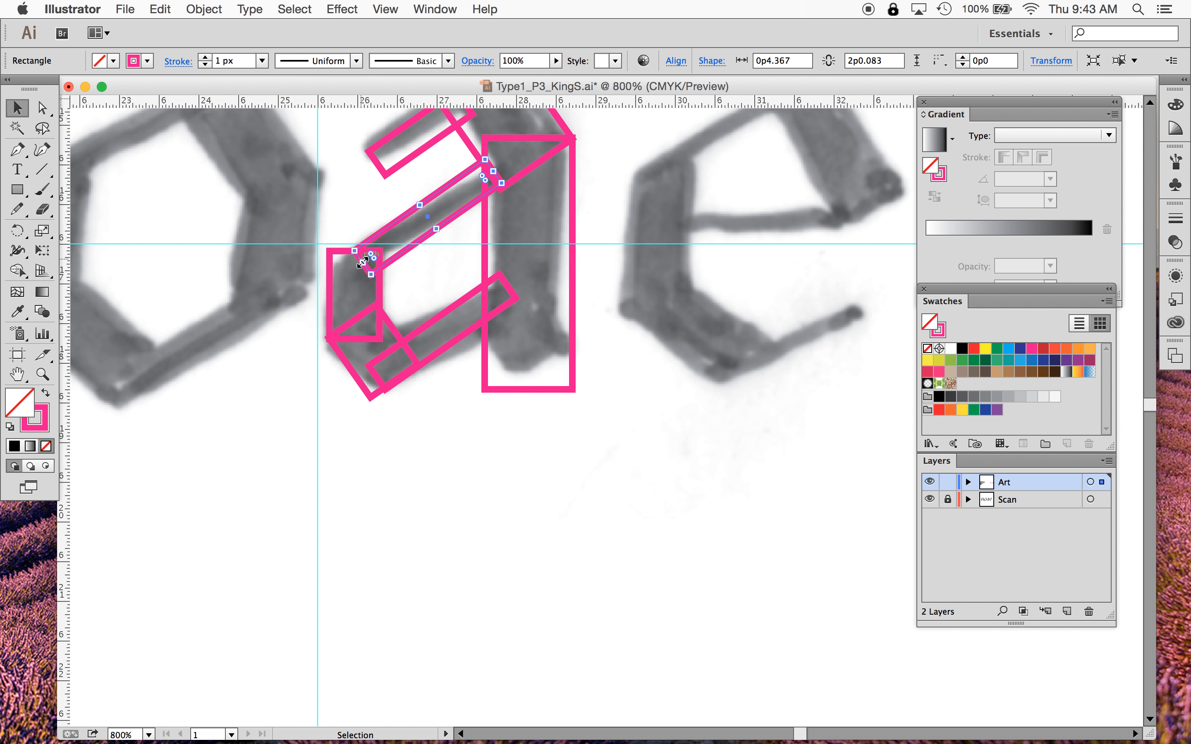
drag(362, 262, 339, 284)
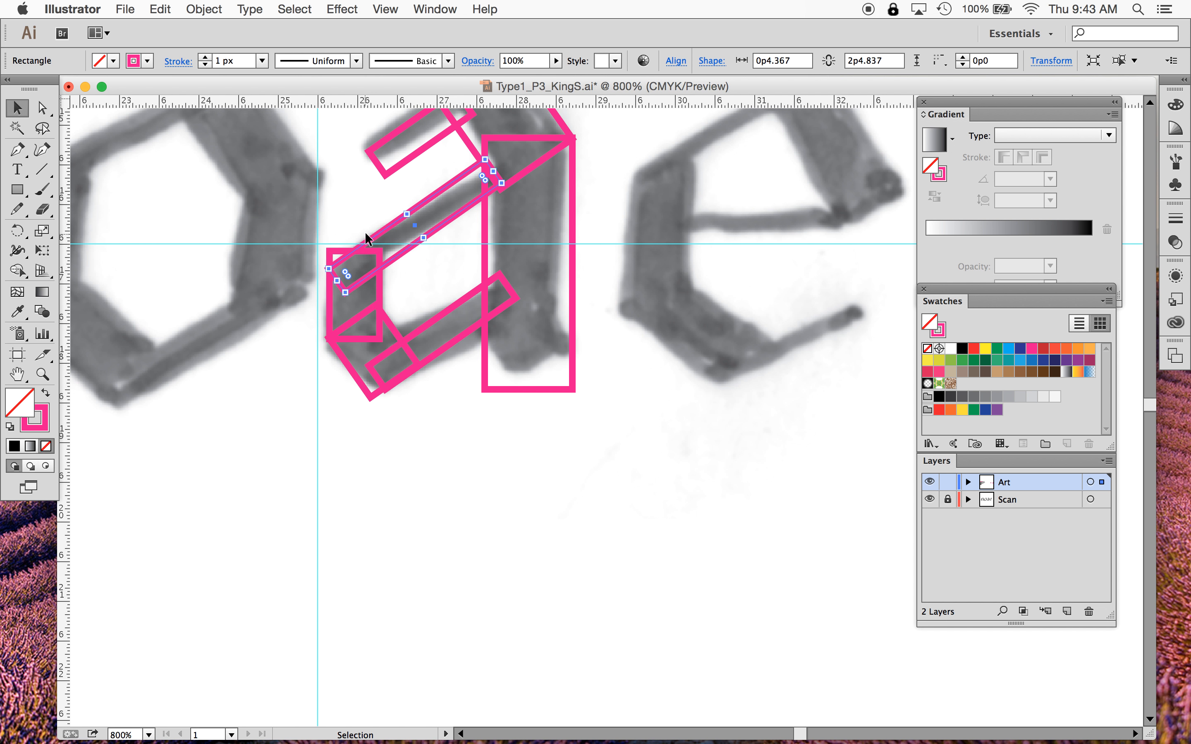
click(353, 212)
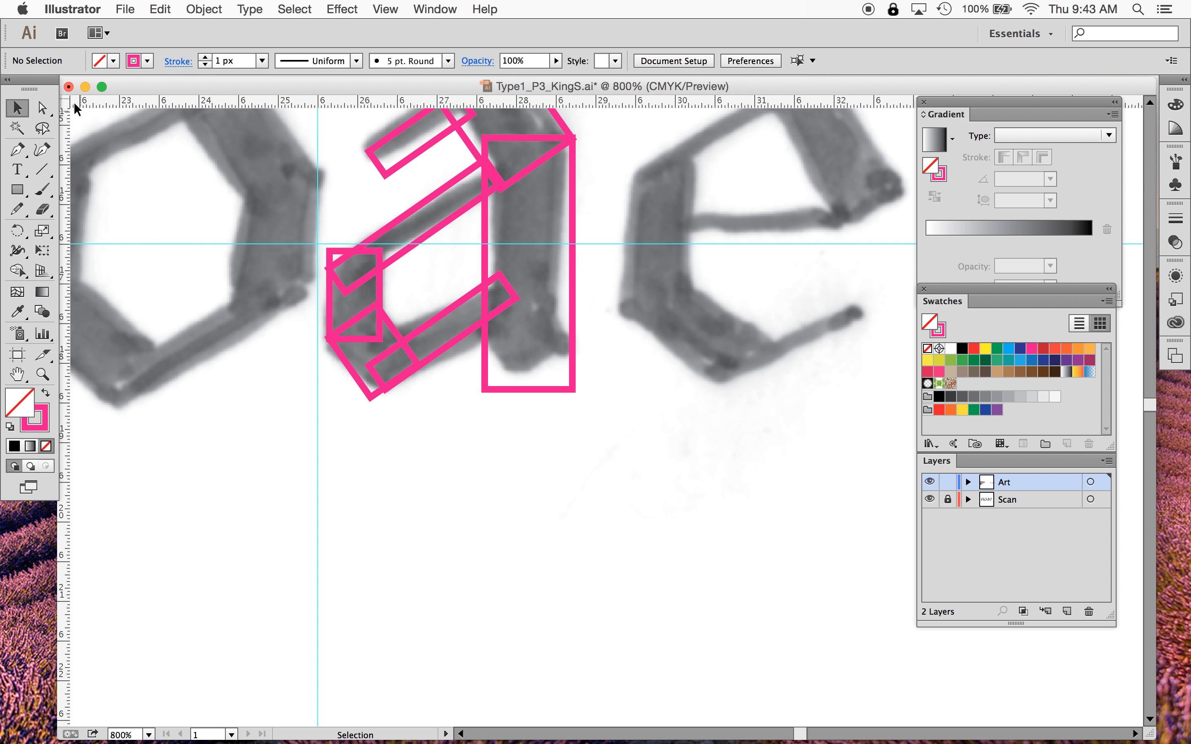
- Lower the top-left corner point of the bowl's left side and shift the diagonal stroke down to meet it
click(44, 108)
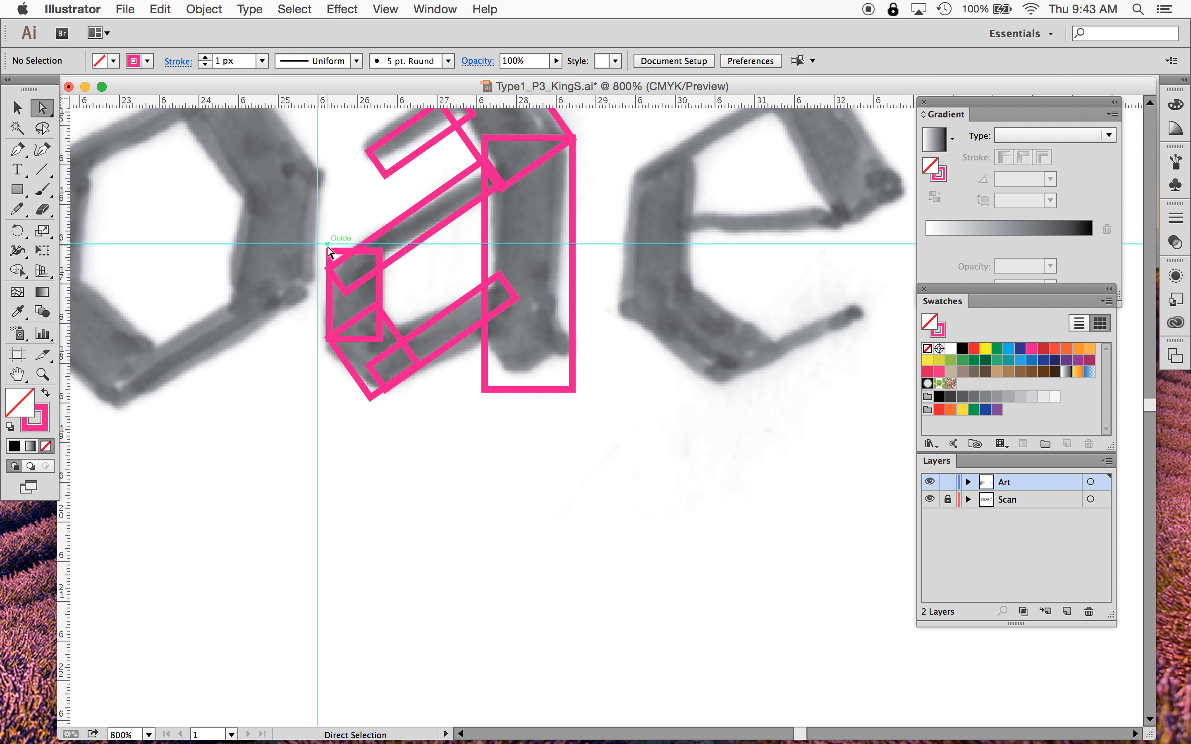
drag(329, 251, 328, 270)
click(442, 482)
click(17, 108)
click(450, 220)
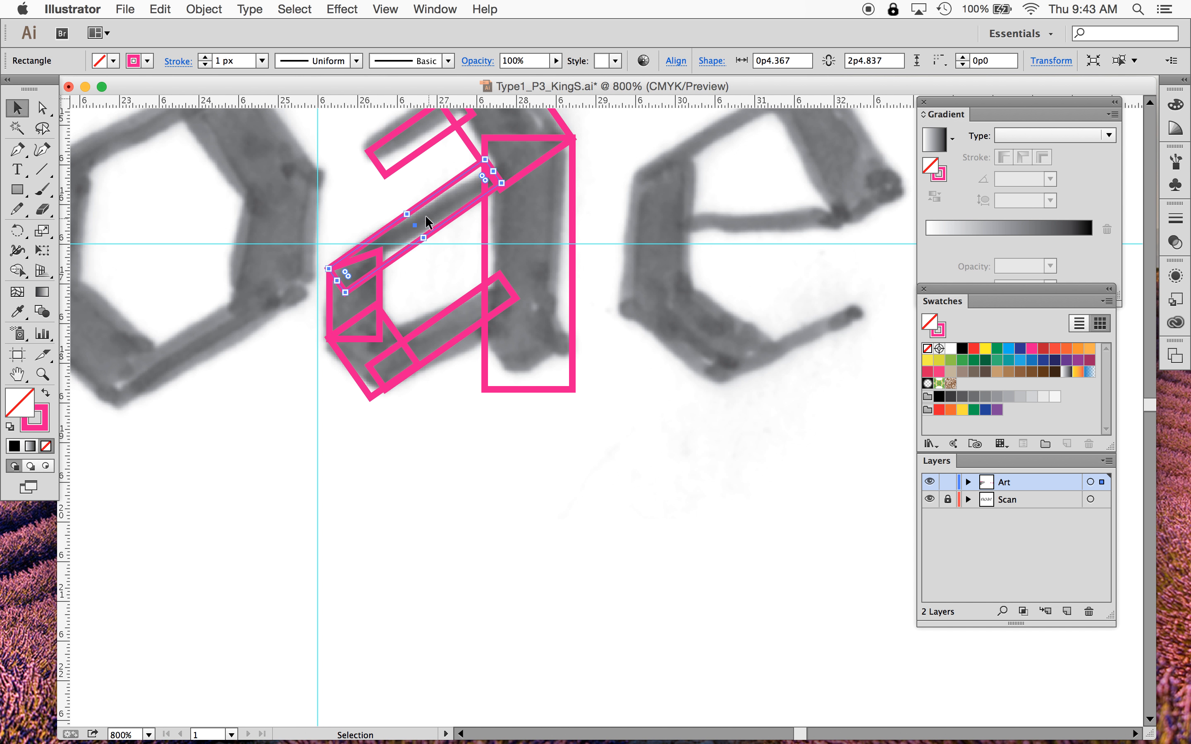
drag(412, 218, 422, 235)
click(442, 443)
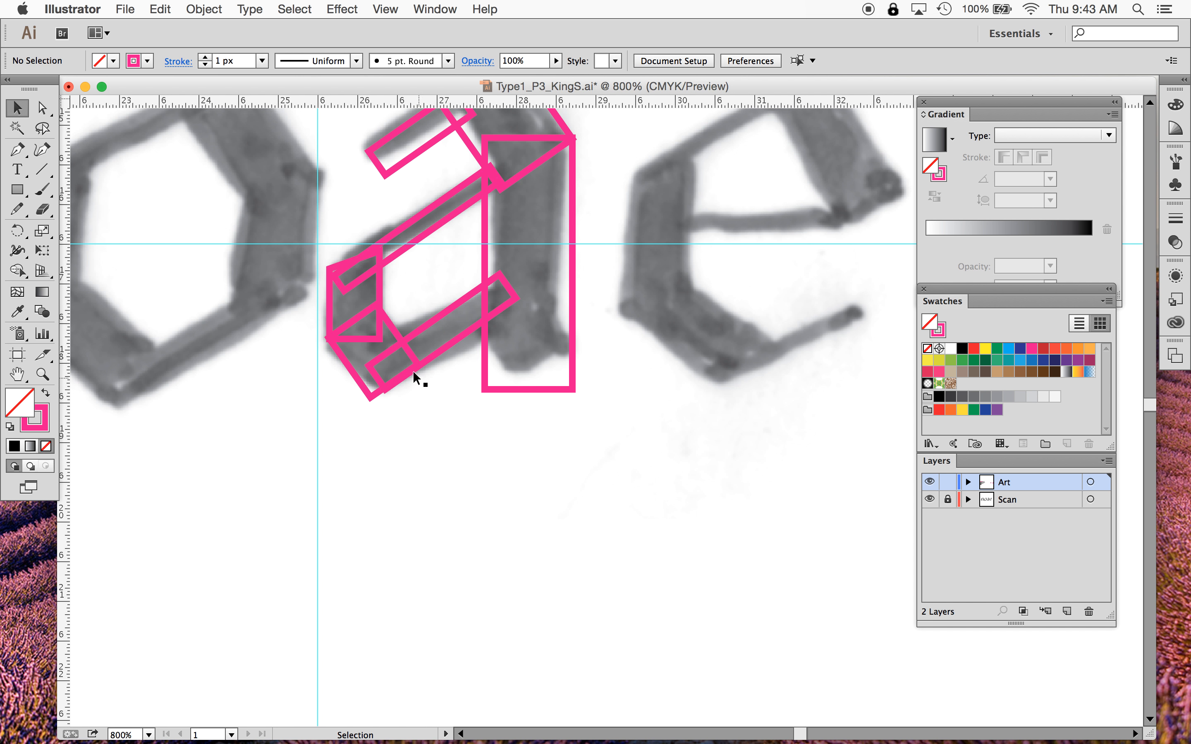
click(40, 106)
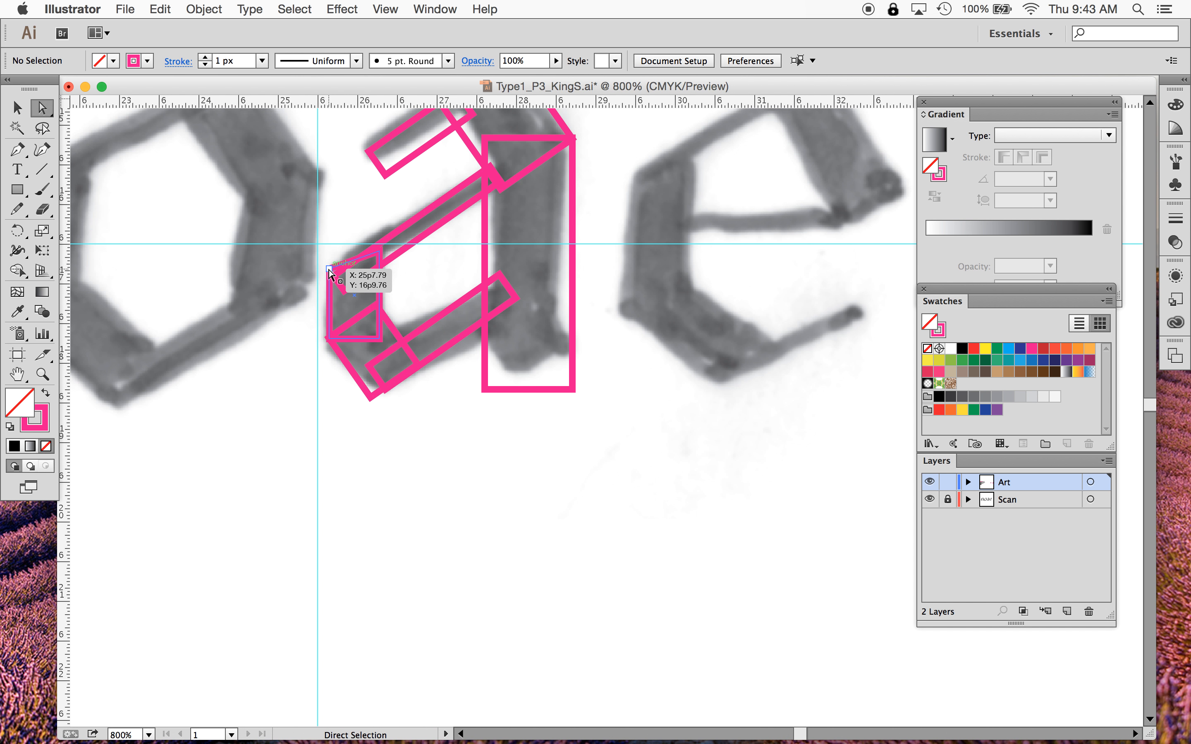
mouse_move(328, 274)
mouse_down()
mouse_move(329, 300)
mouse_move(328, 277)
mouse_up()
click(342, 429)
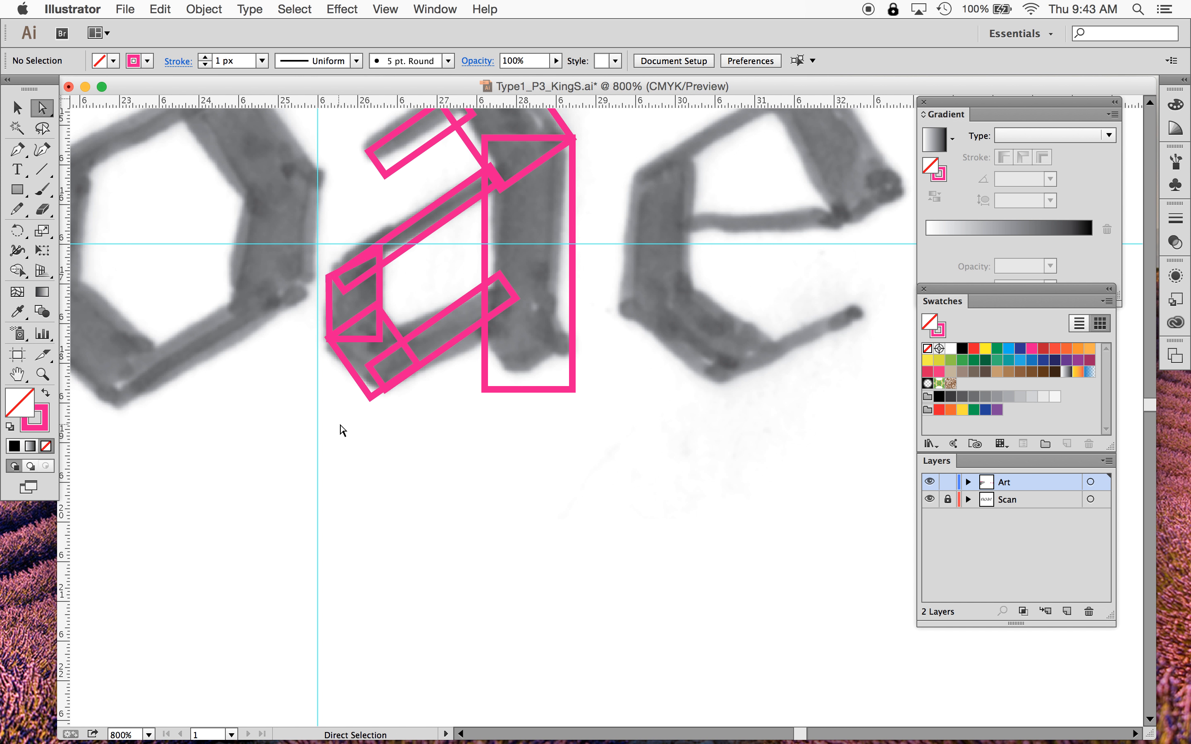
- Fill all of the n's rectangles with black and set their stroke to none
scroll(364, 463, left, 5)
scroll(365, 463, up, 3)
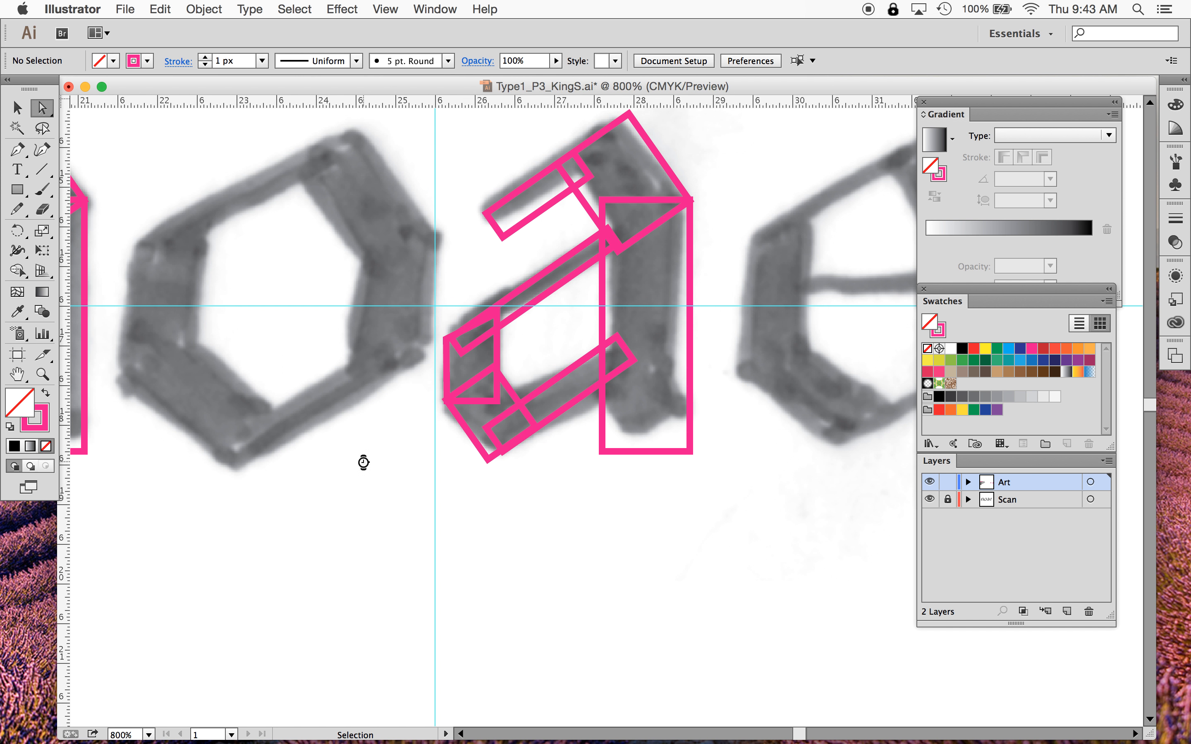
key(super+0)
key(super+equal)
key(super+equal)
key(super+equal)
key(super+equal)
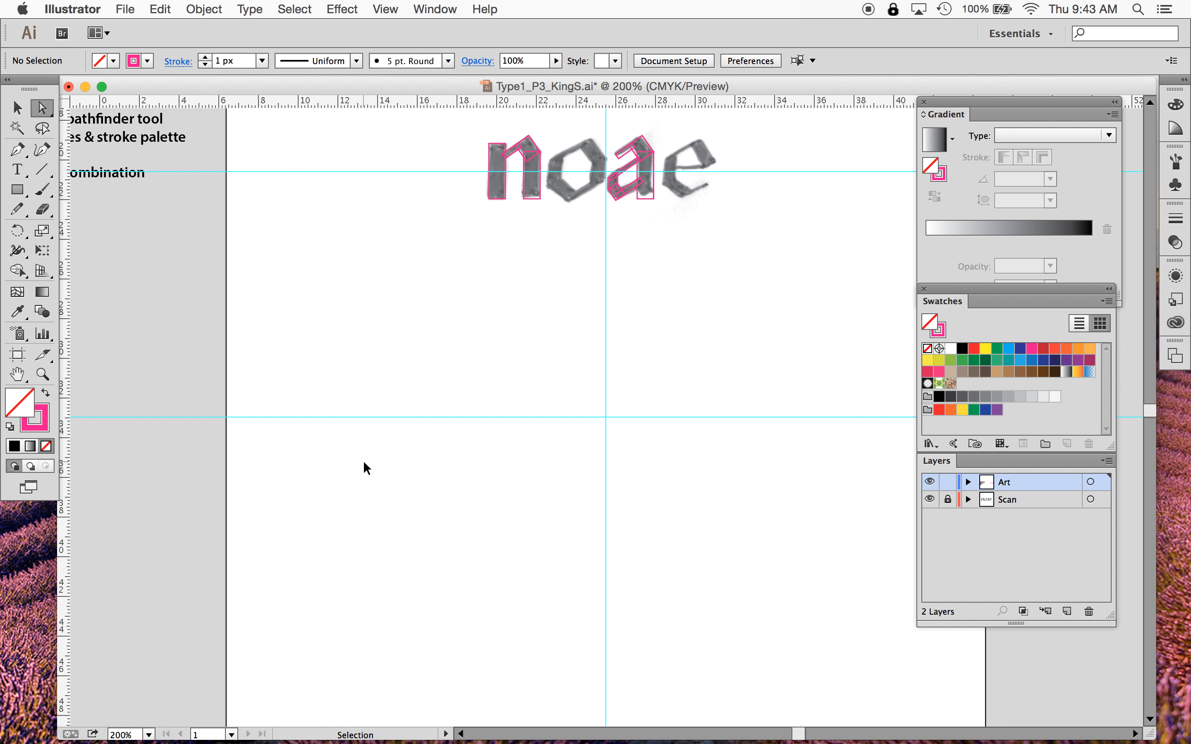
scroll(365, 463, down, 5)
scroll(364, 463, right, 2)
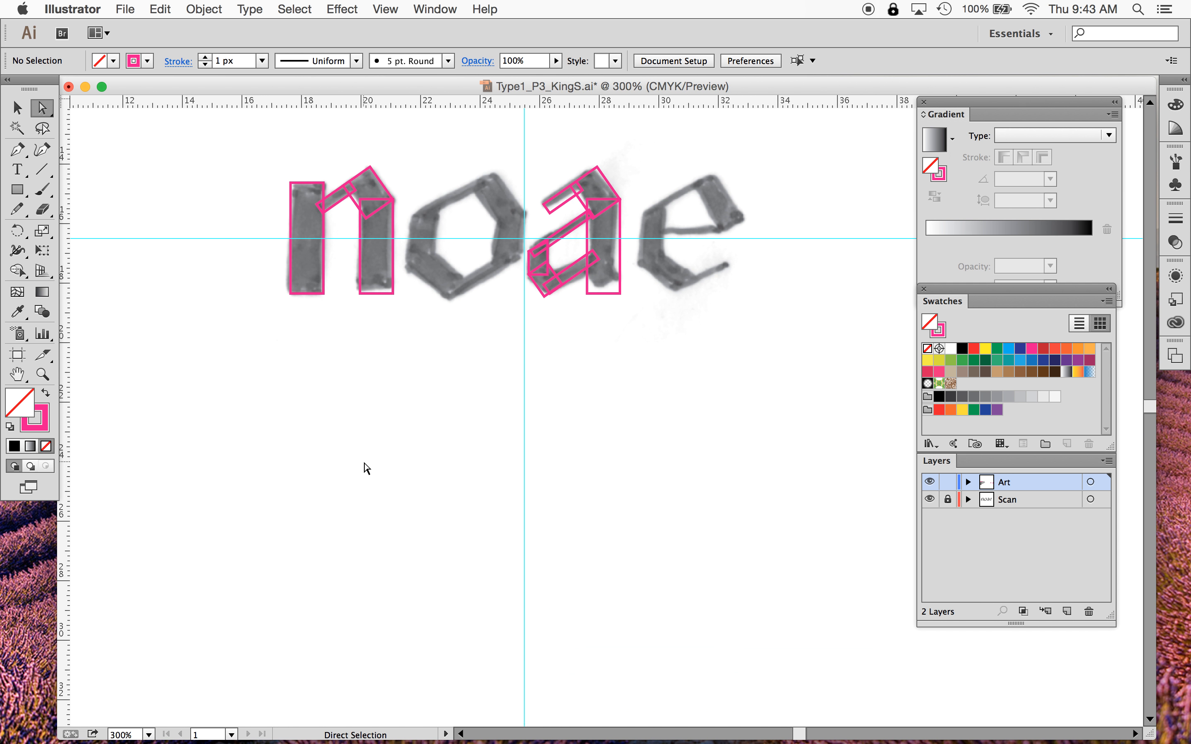
scroll(364, 463, up, 1)
scroll(364, 463, right, 1)
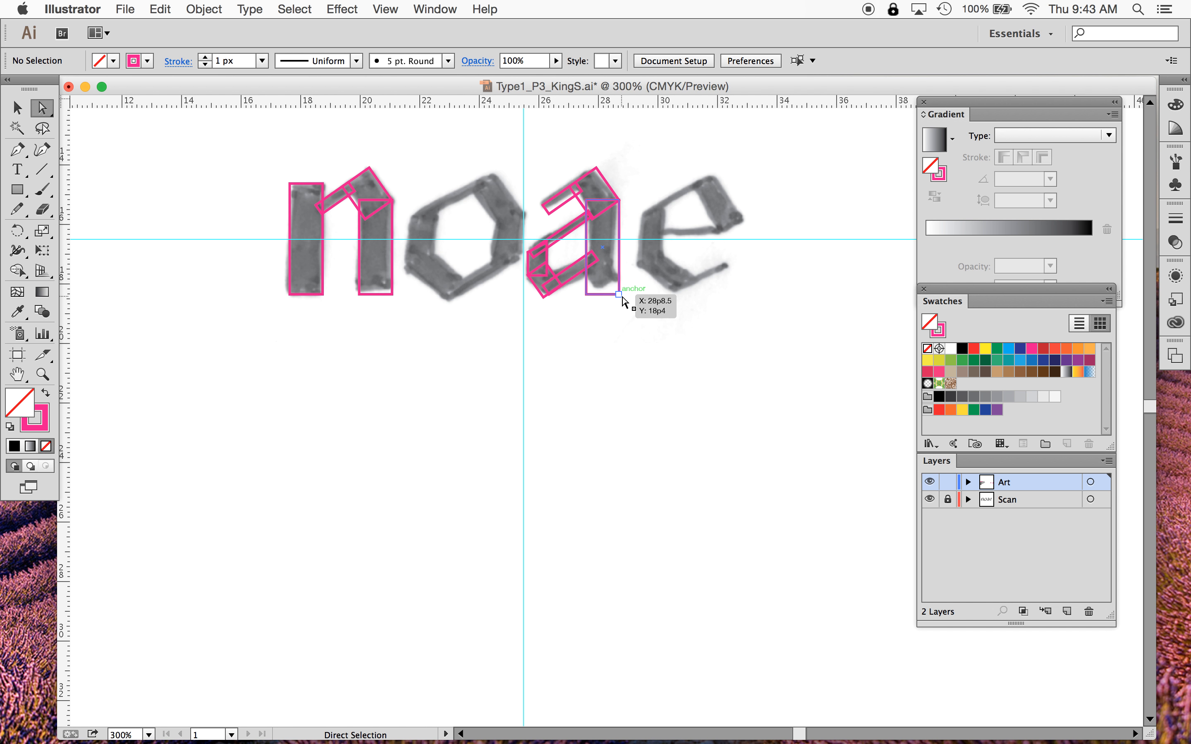
click(947, 500)
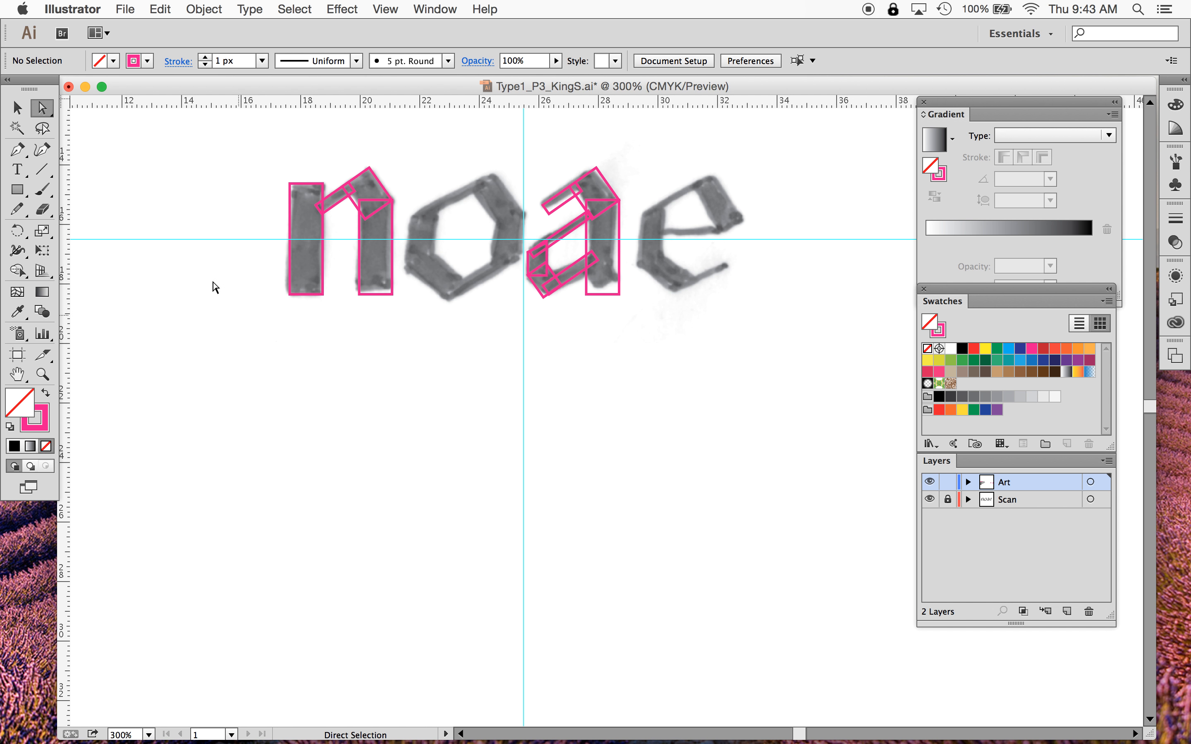
click(17, 109)
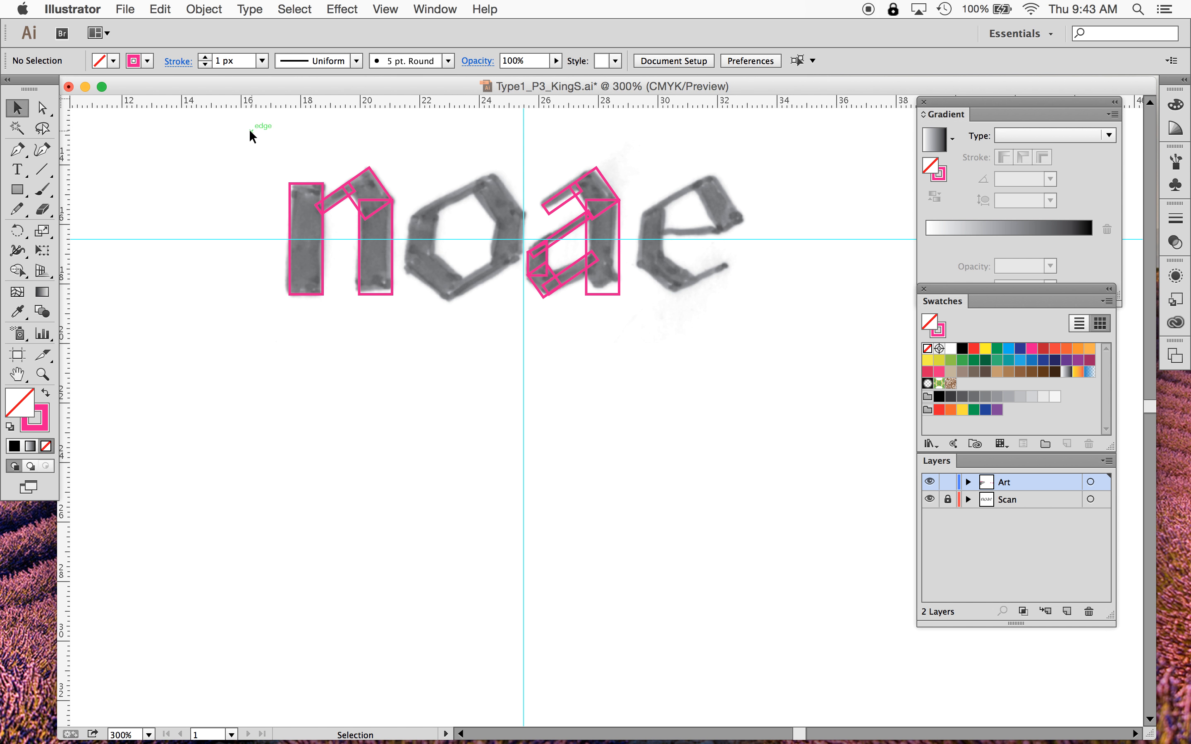
drag(231, 145, 414, 335)
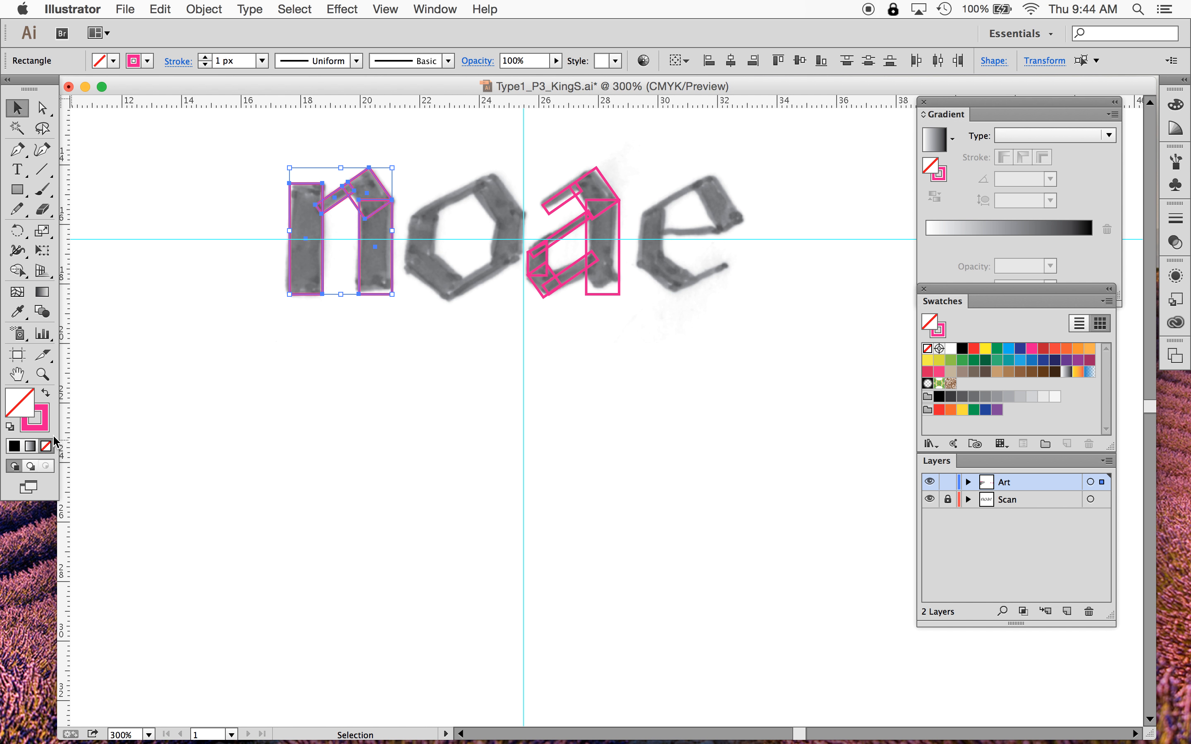
click(34, 417)
click(46, 446)
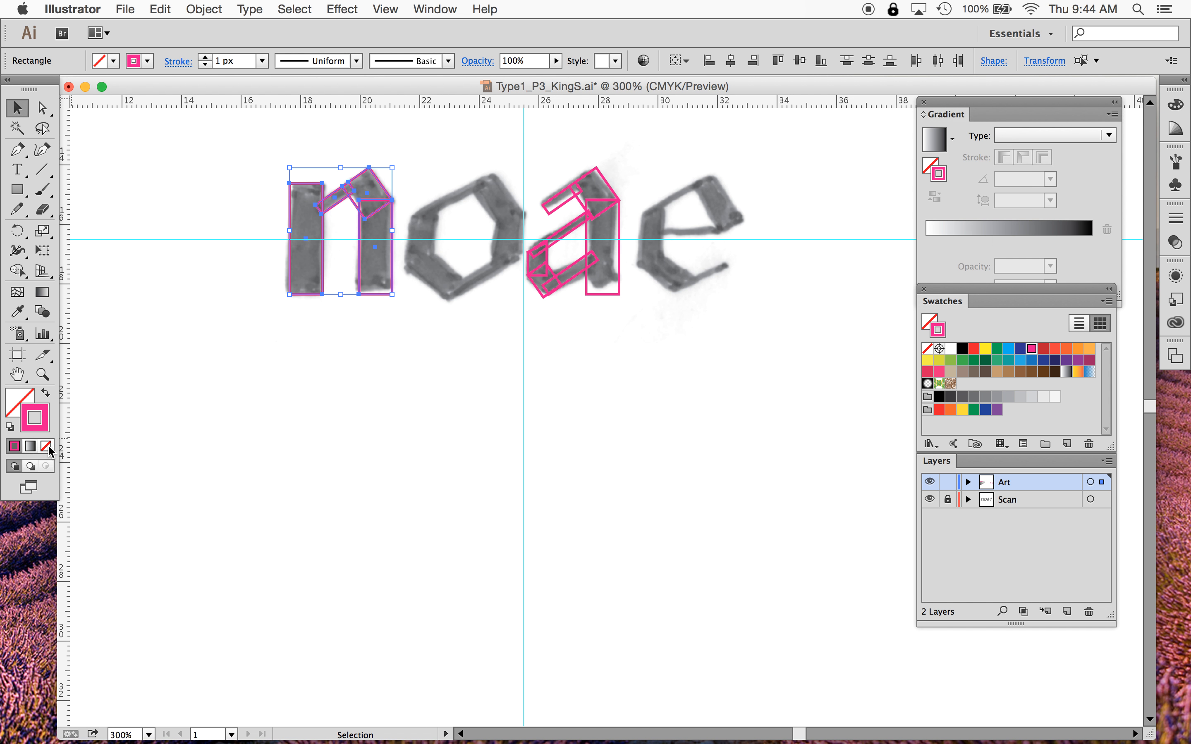
click(15, 410)
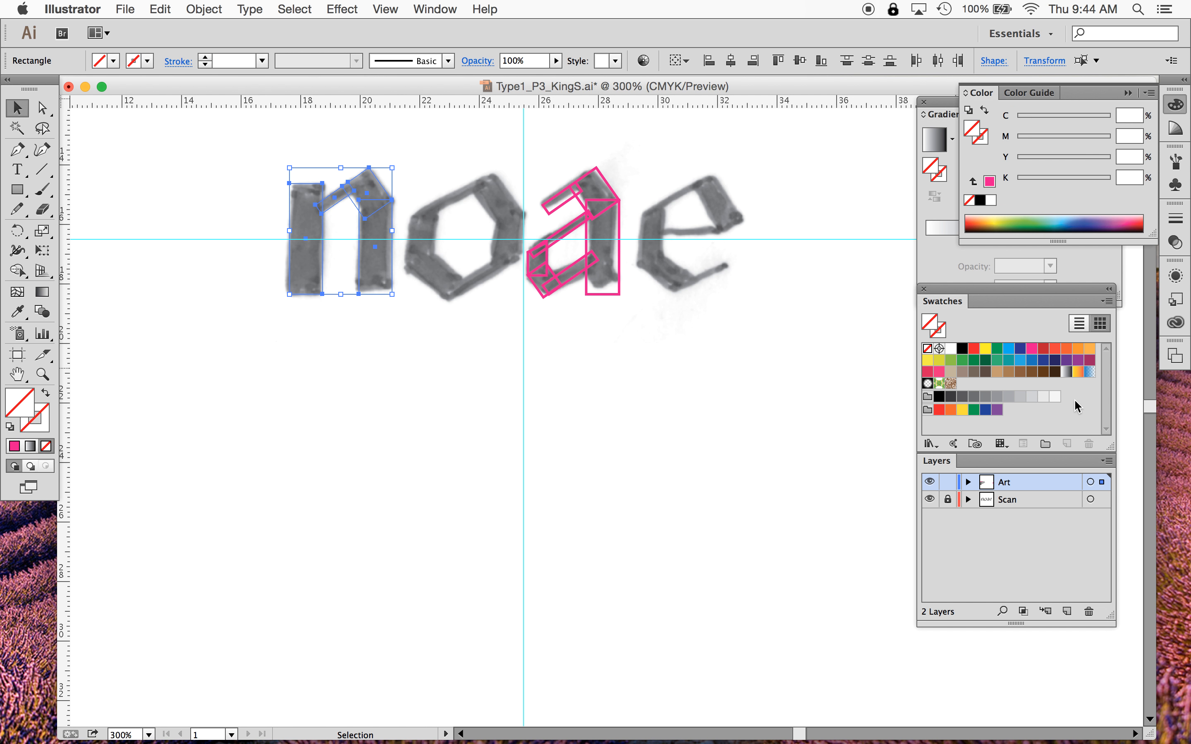
click(962, 349)
click(485, 416)
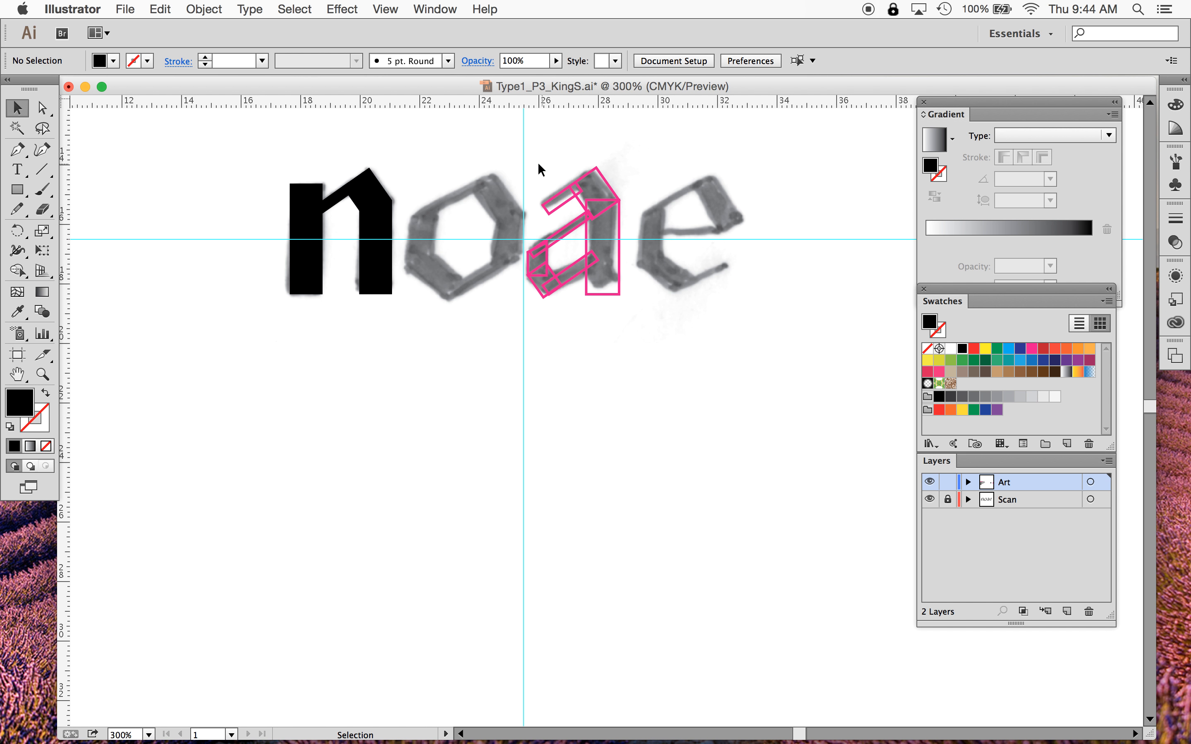
- Fill all of the a's rectangles with black and set their stroke to none
drag(536, 138, 640, 347)
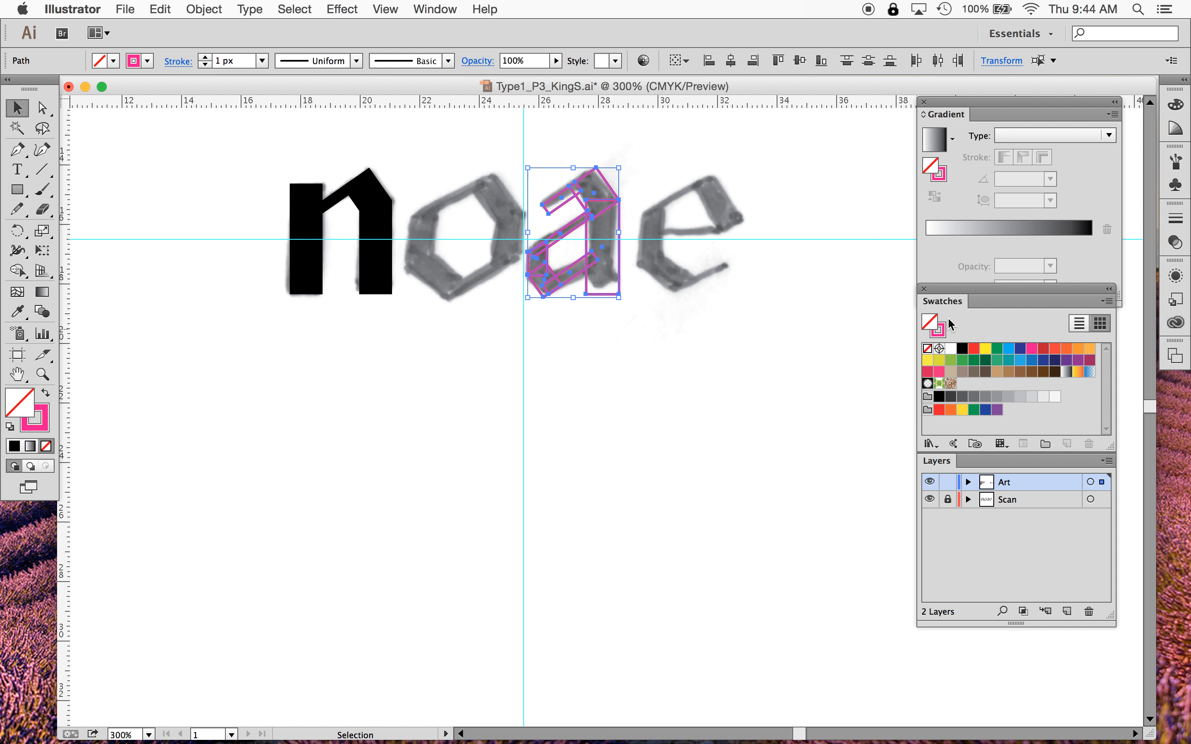
click(941, 329)
click(927, 349)
click(928, 318)
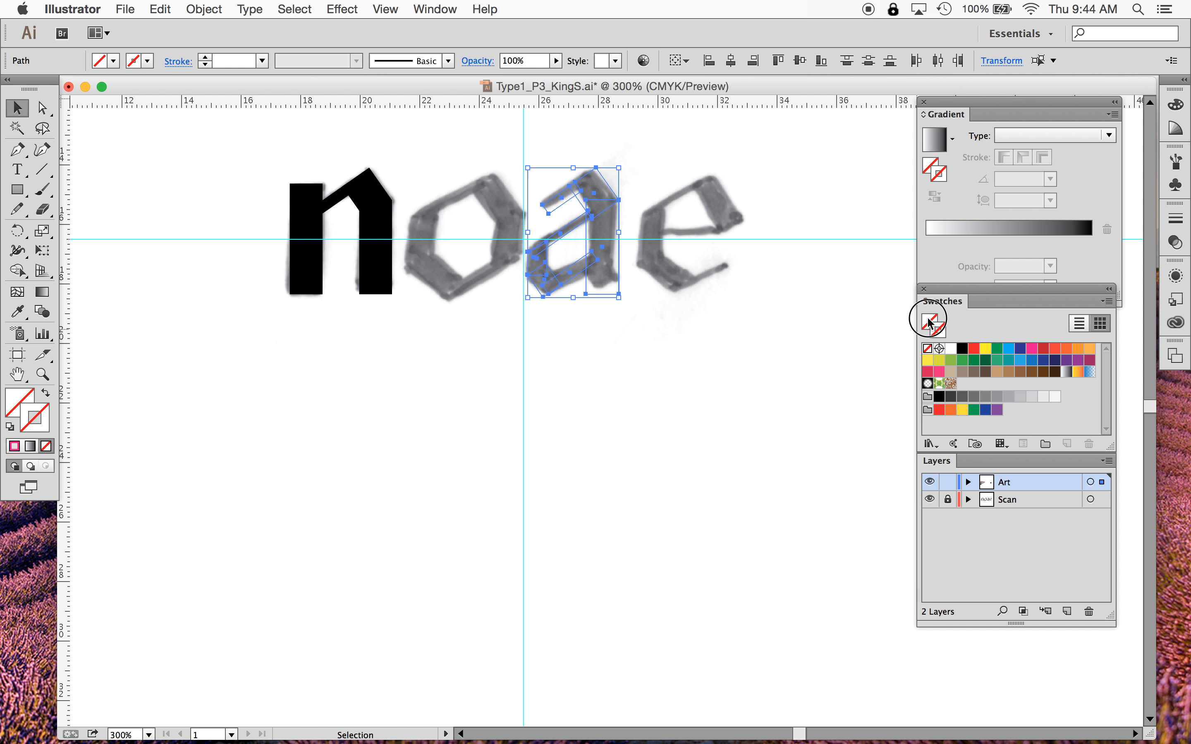
click(962, 348)
click(673, 392)
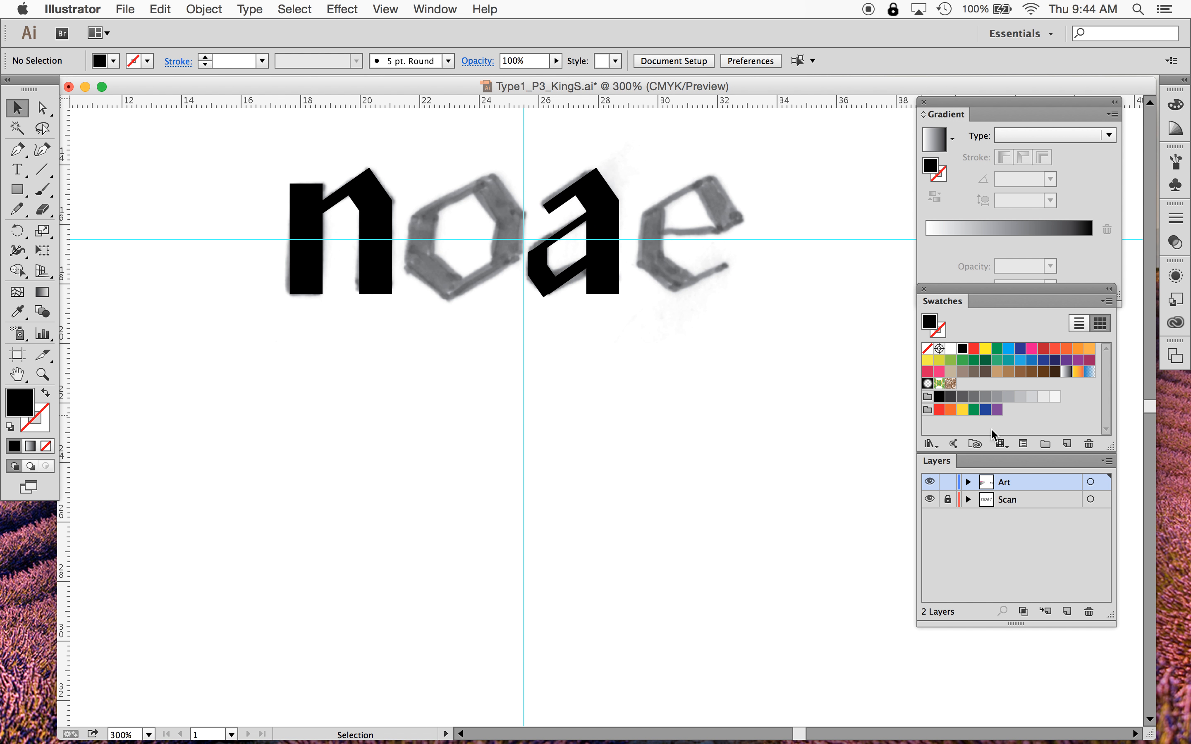
- Toggle the Scan layer's visibility on and off to compare the black letters with the scan
click(929, 499)
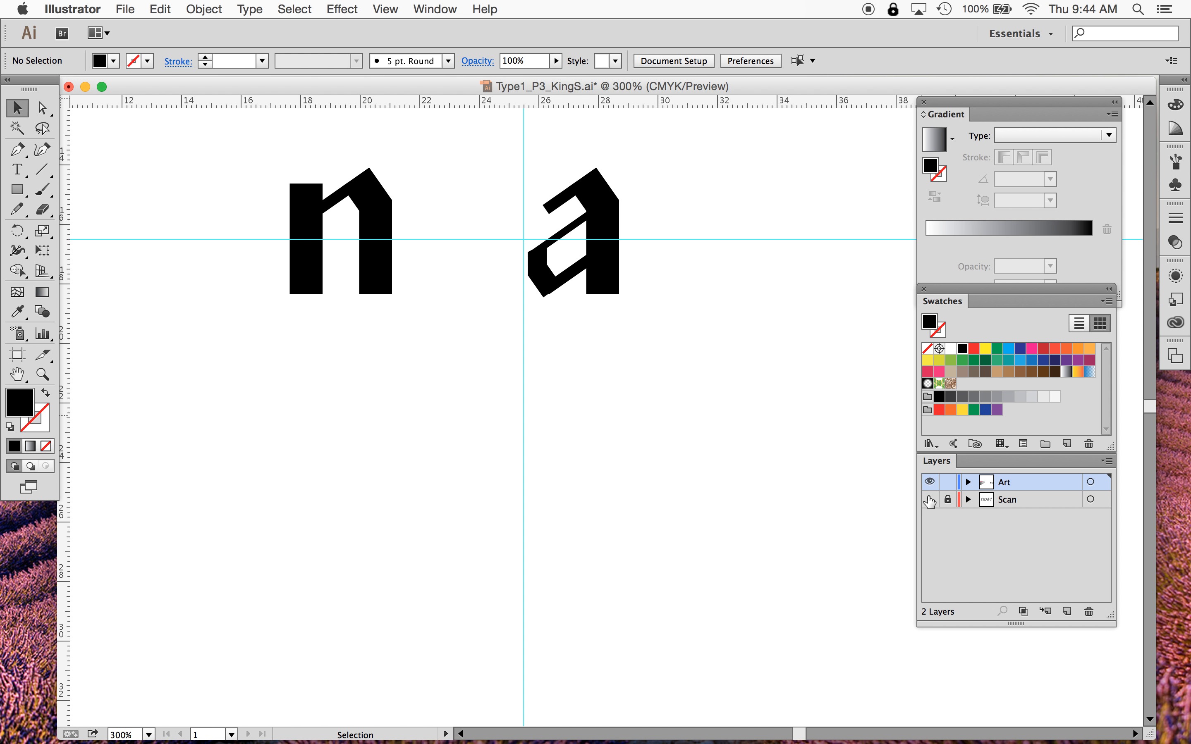
click(930, 500)
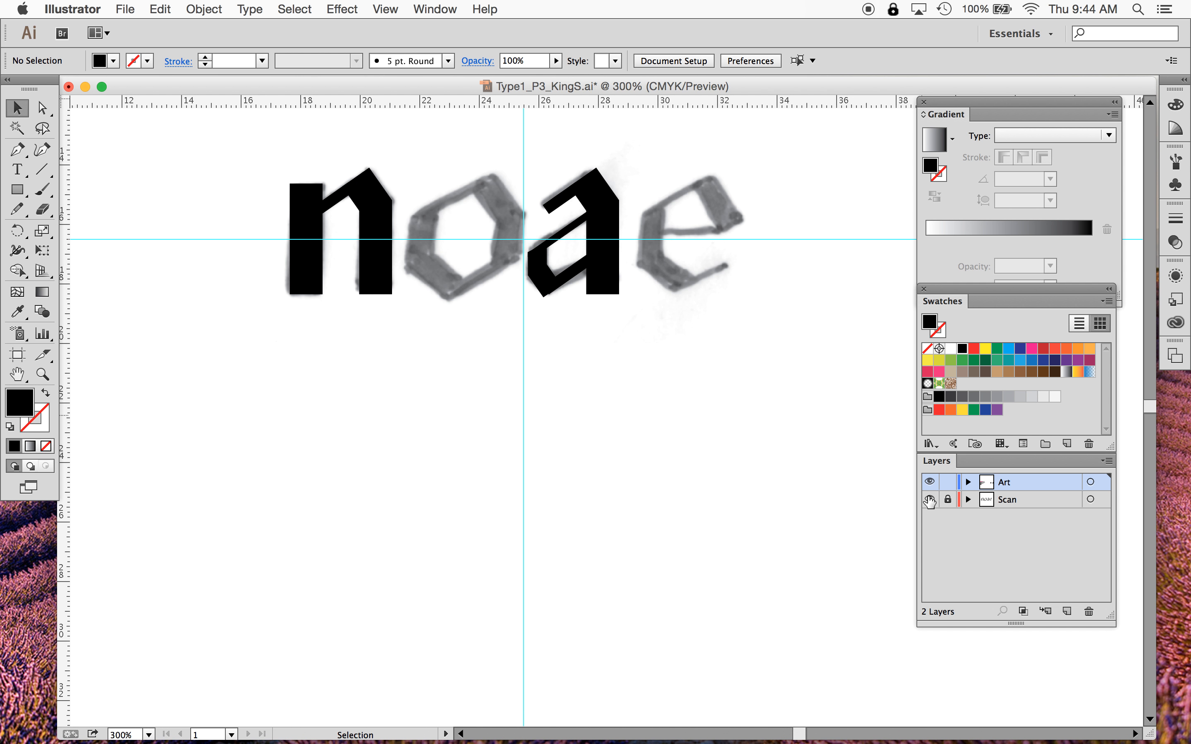
click(930, 499)
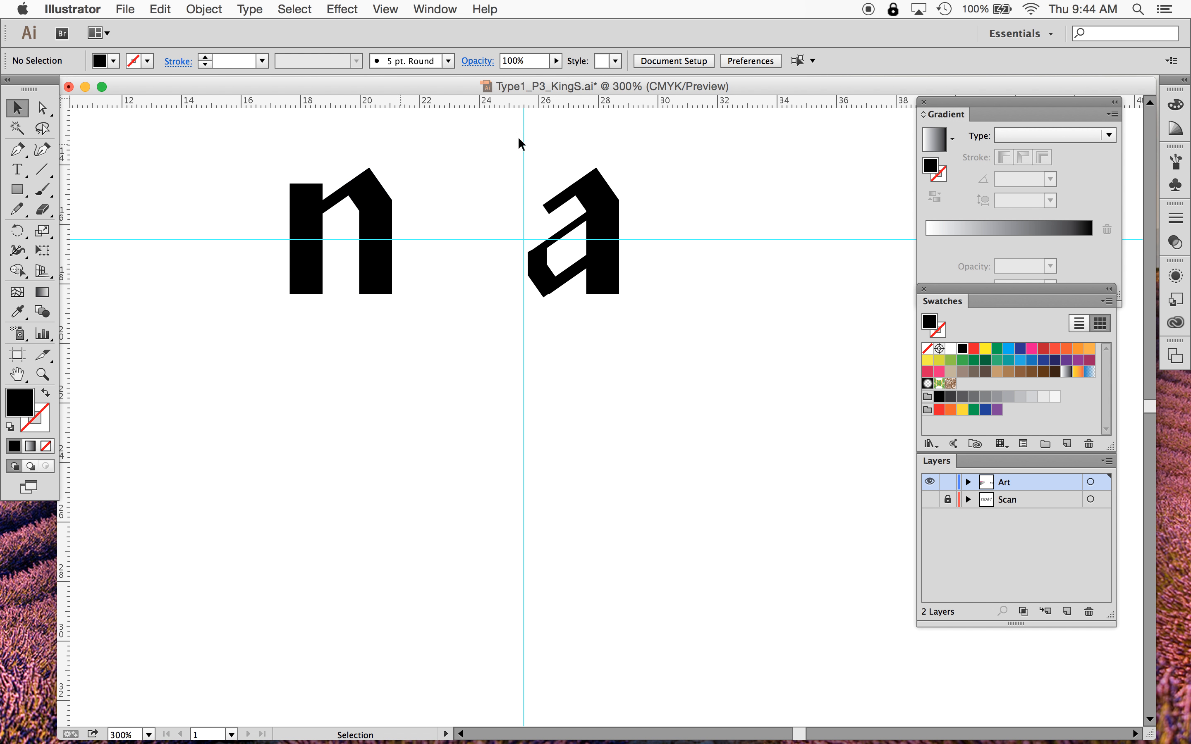
click(929, 499)
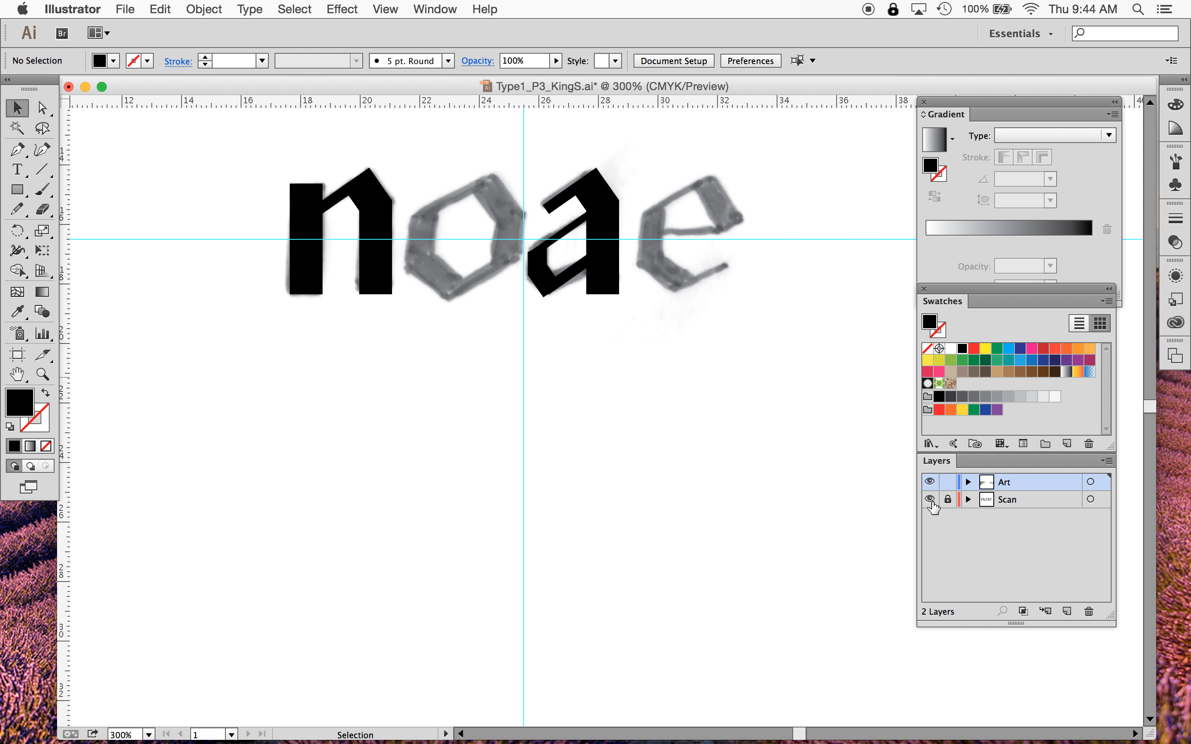
- Move the a's inner diagonal stroke lower inside the bowl
key(super+equal)
key(super+equal)
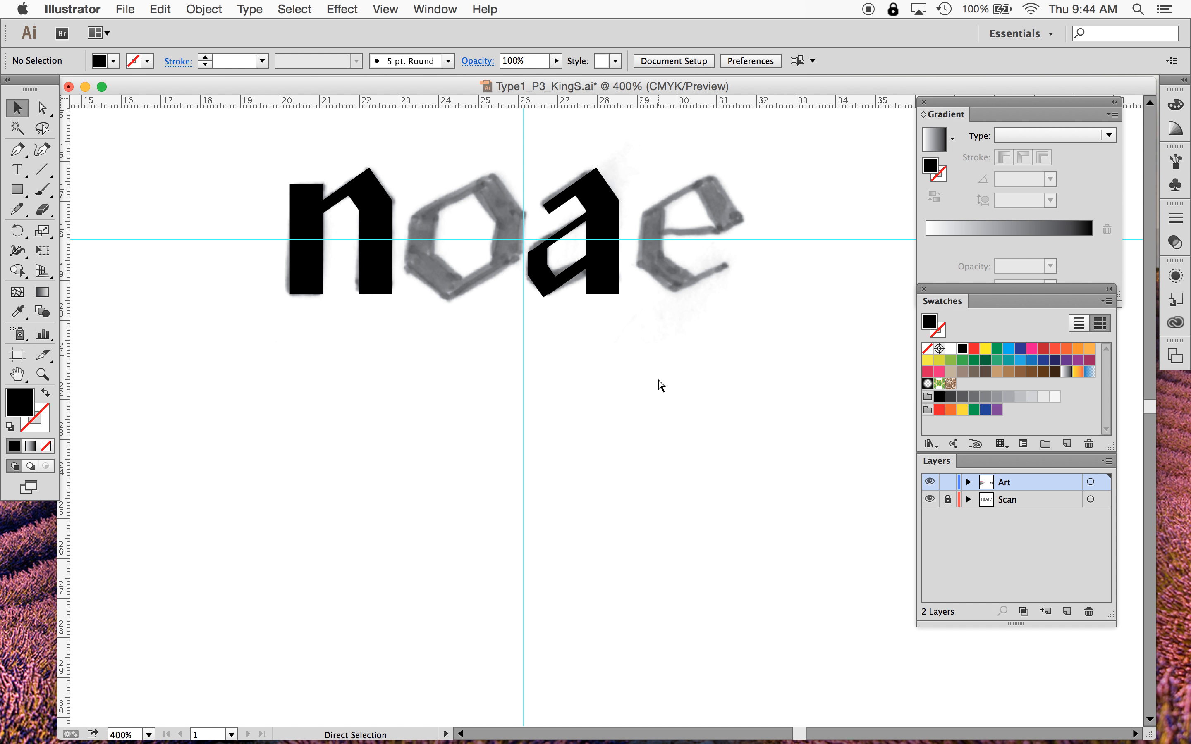
scroll(657, 387, up, 4)
scroll(657, 387, up, 3)
scroll(658, 387, left, 1)
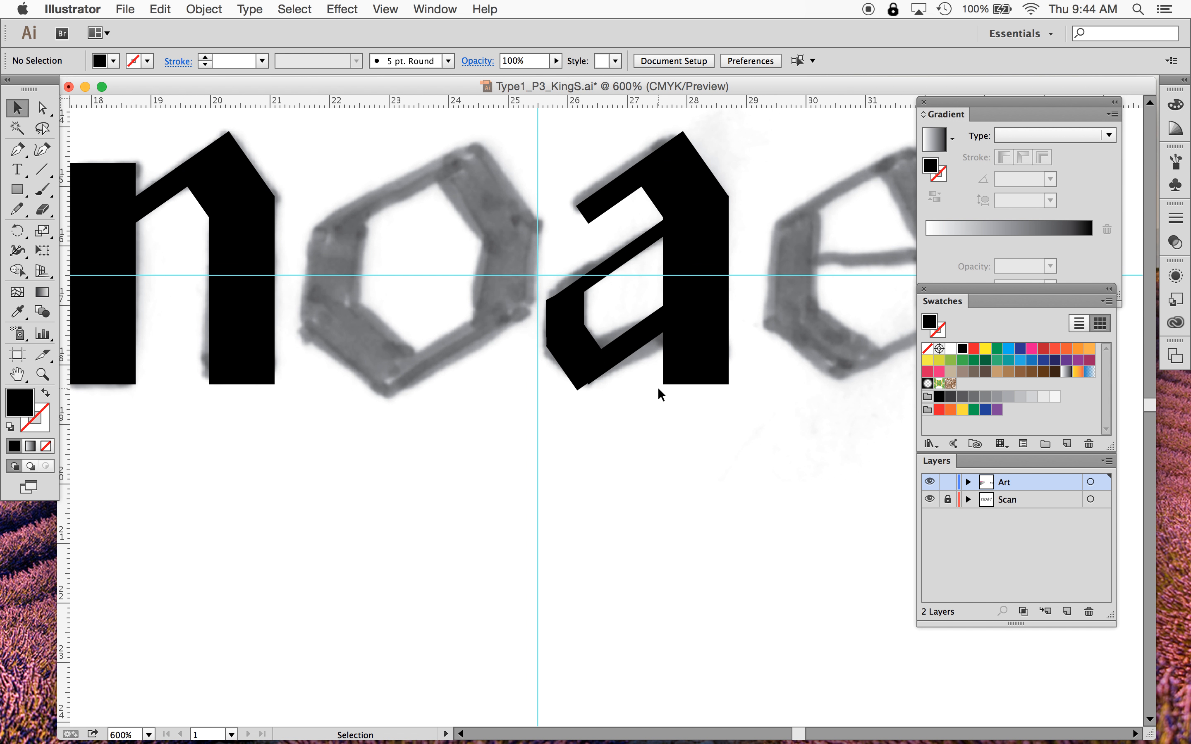
click(606, 279)
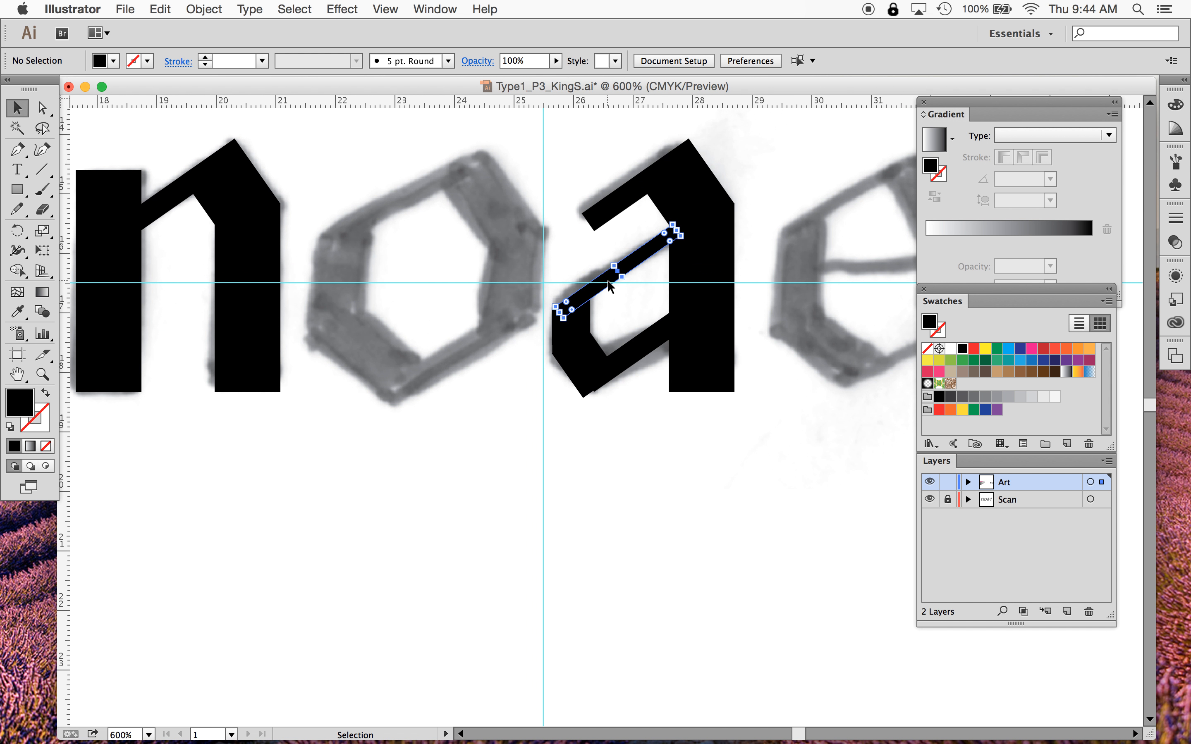
drag(606, 279, 631, 361)
- Duplicate the a's stem and arch rectangles onto the right side of the o
click(631, 361)
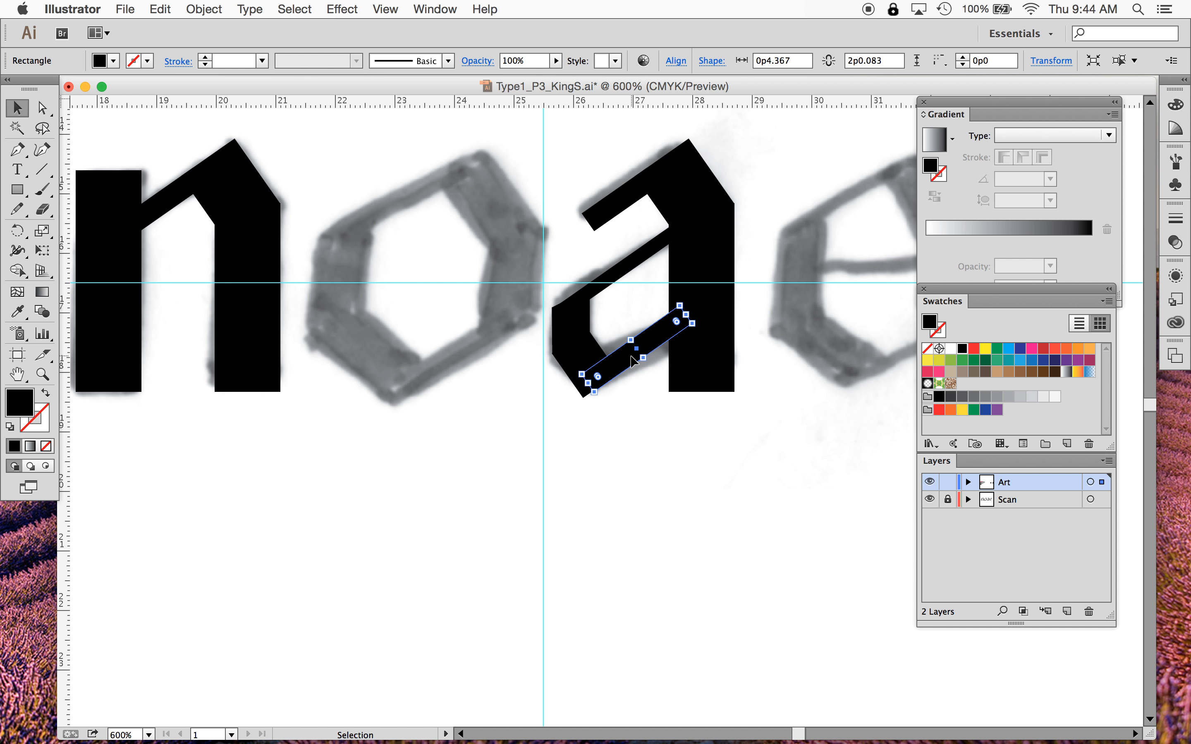
click(637, 192)
shift+click(692, 195)
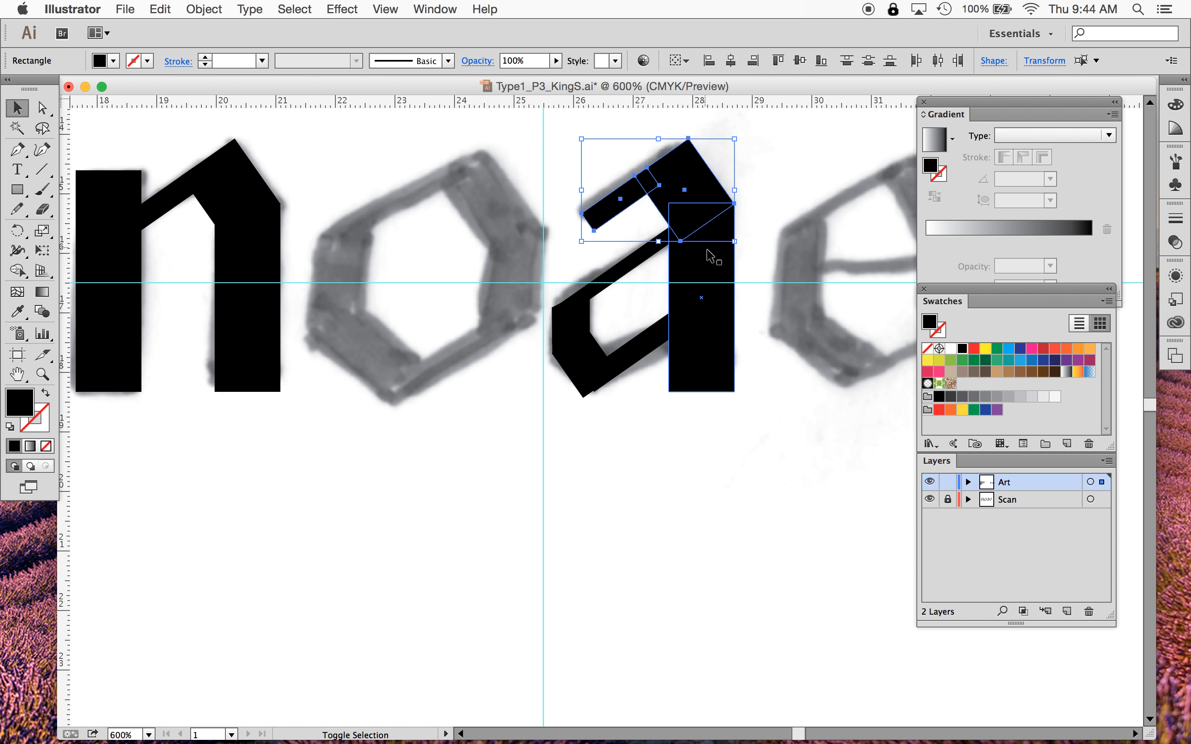
shift+click(713, 266)
drag(718, 268, 528, 269)
- Shorten the copied stem on the o by raising its bottom edge
click(502, 451)
click(521, 343)
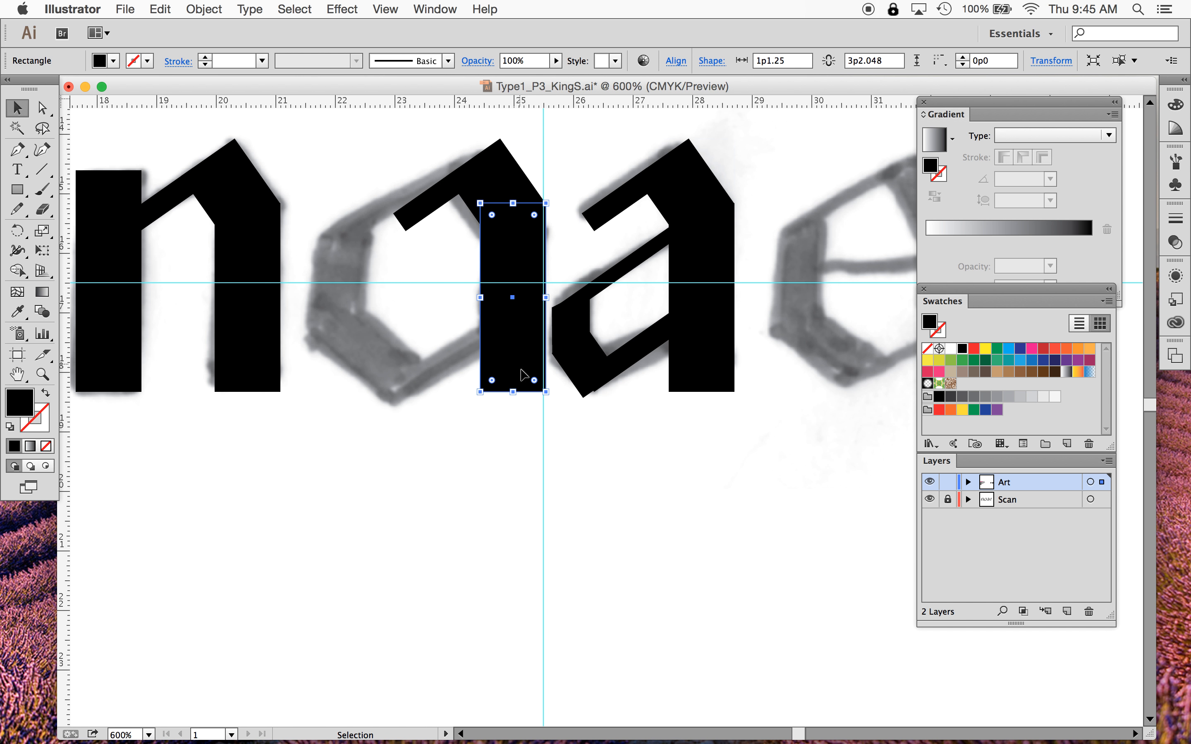
drag(513, 392, 512, 320)
click(414, 117)
- Lengthen the o's copied arch rectangle down toward the o's left side
click(404, 225)
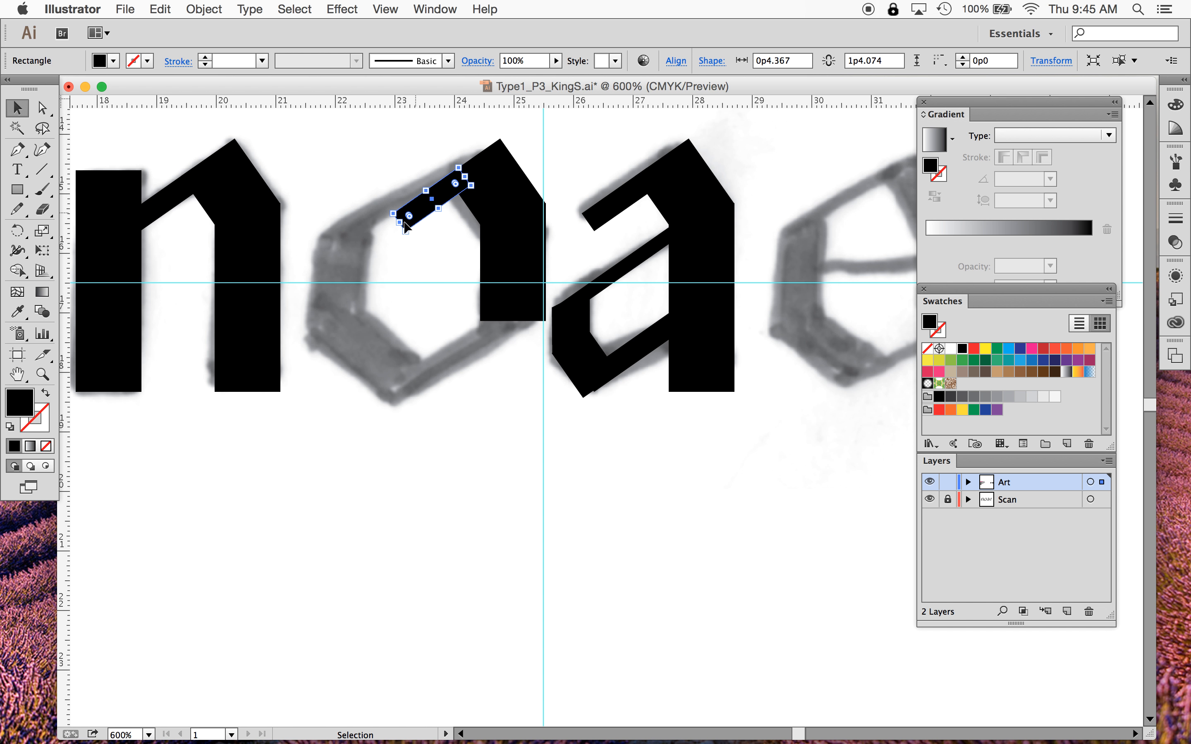
drag(398, 223, 331, 266)
key(super+z)
click(442, 225)
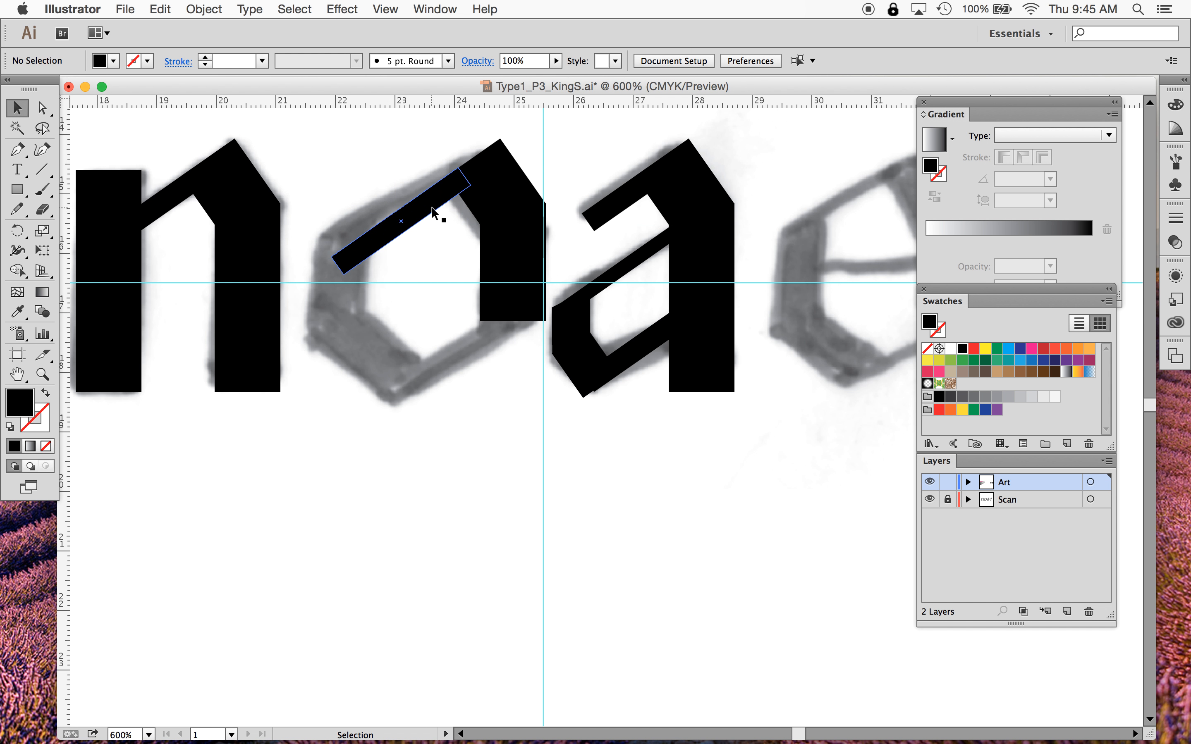
- Rotate the o's lengthened arch stroke to a shallower angle along the o's top edge
click(429, 208)
key(r)
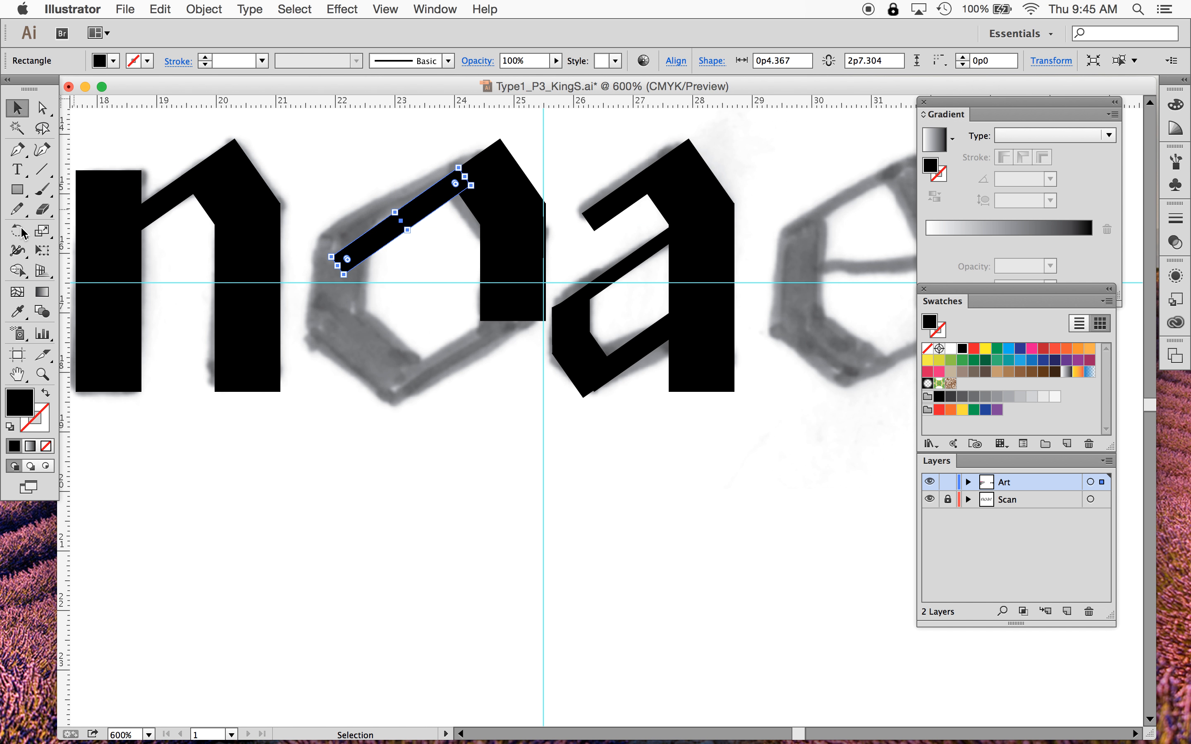
drag(347, 140, 359, 130)
key(v)
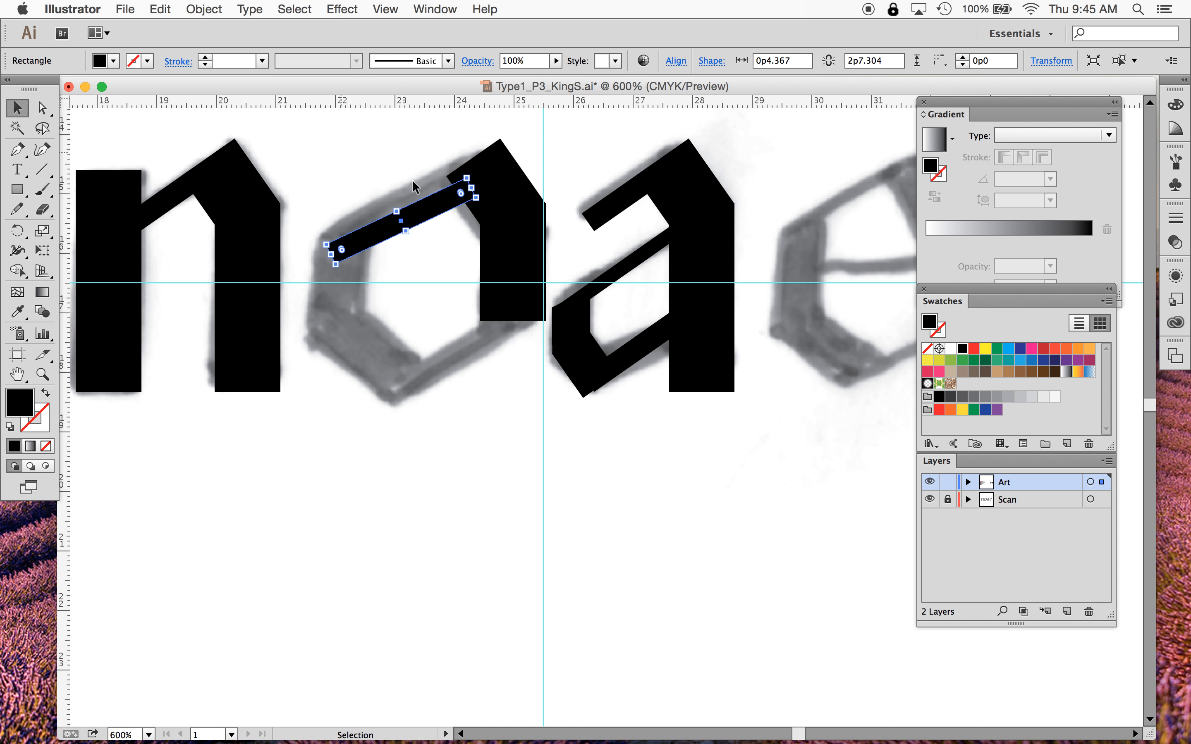
- Move the o's arch stroke up so it sits along the o's top edge
click(456, 187)
drag(457, 186, 471, 176)
click(373, 152)
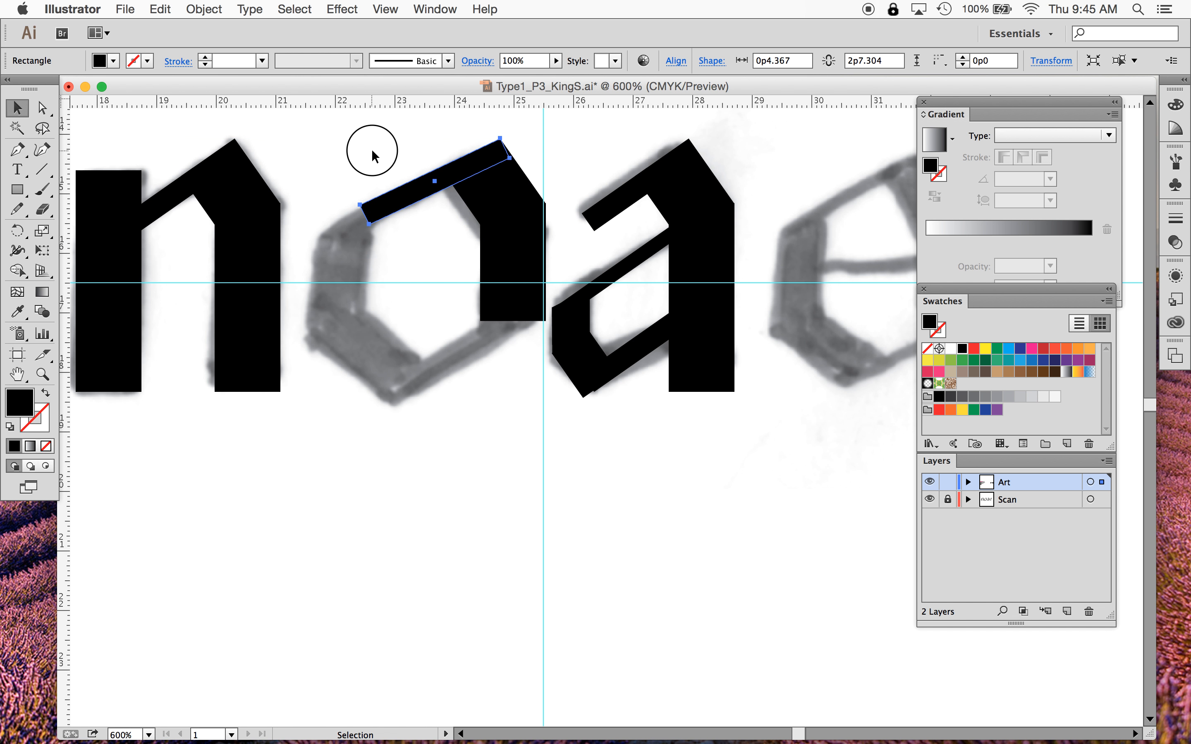
- Lengthen the o's arch stroke leftward to reach the o's left side
click(373, 212)
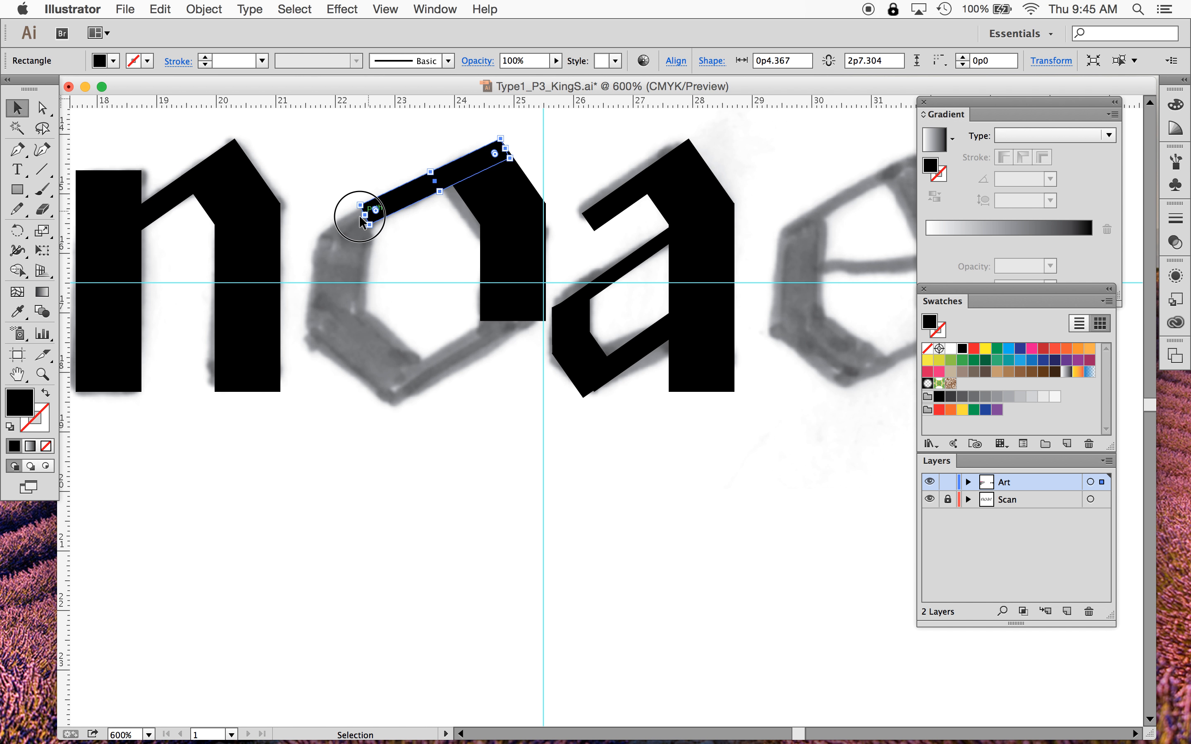
drag(359, 215, 327, 231)
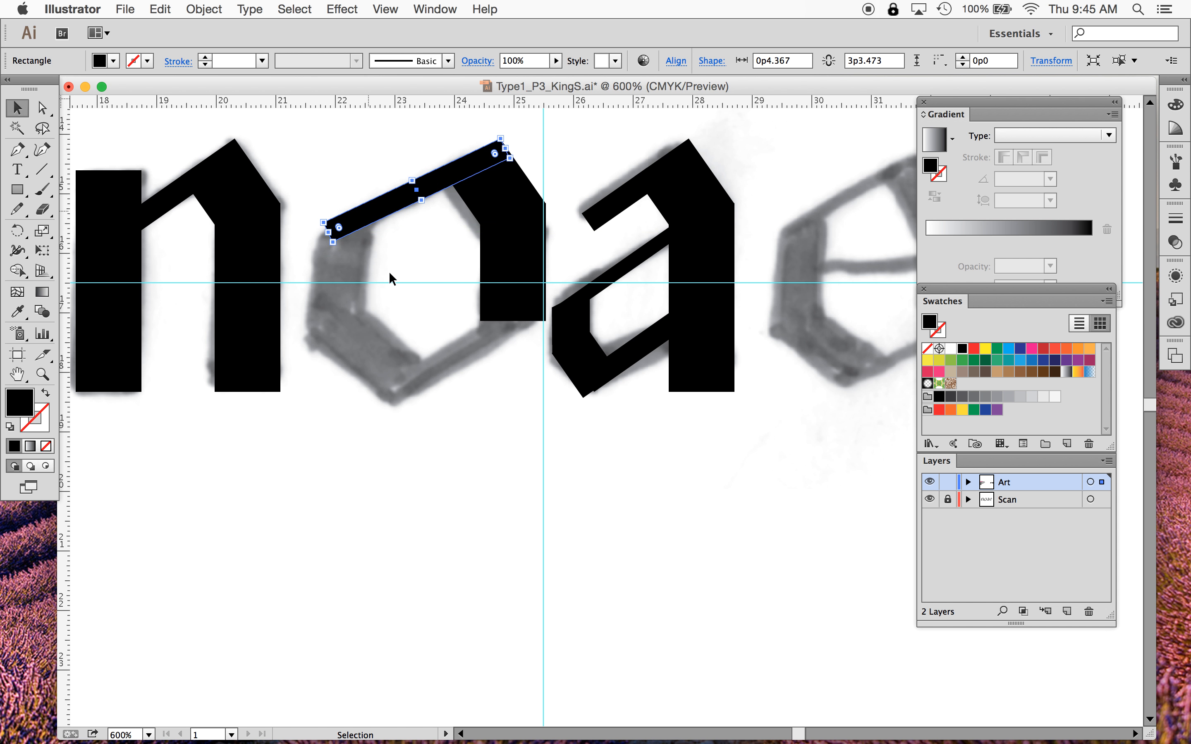
click(495, 388)
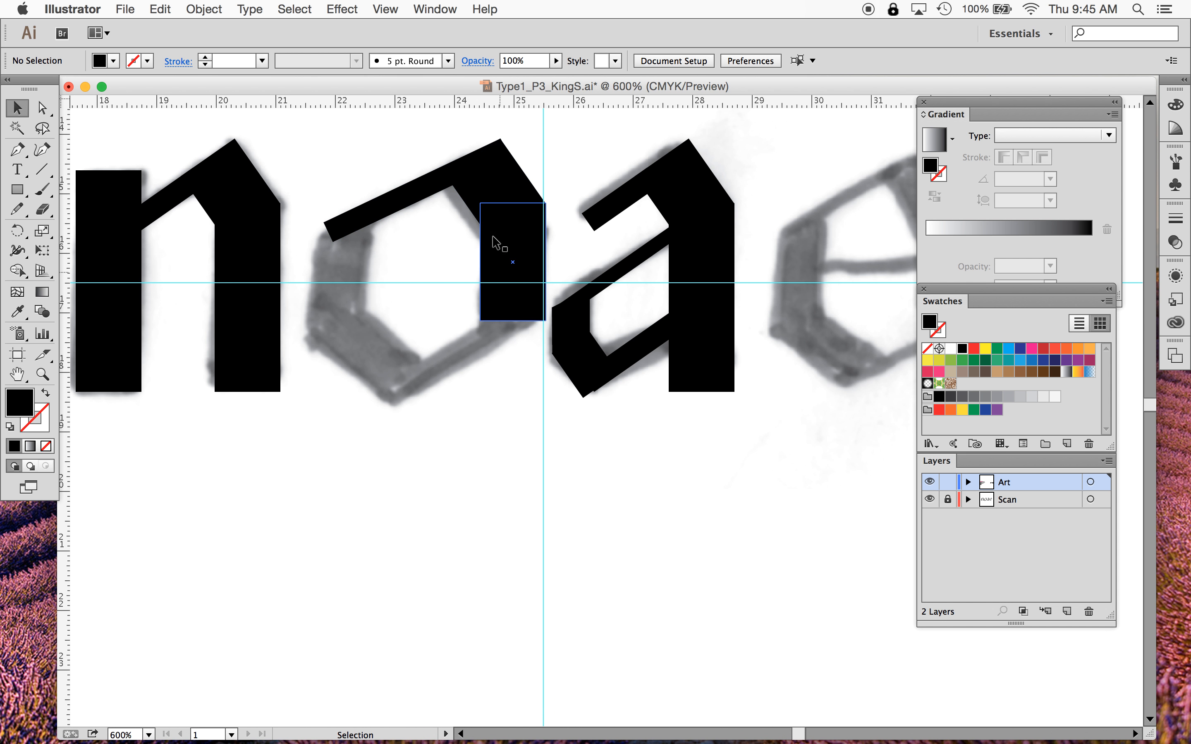
- Copy the o's right stem and arch stroke together and paste the duplicate below the letters
click(497, 256)
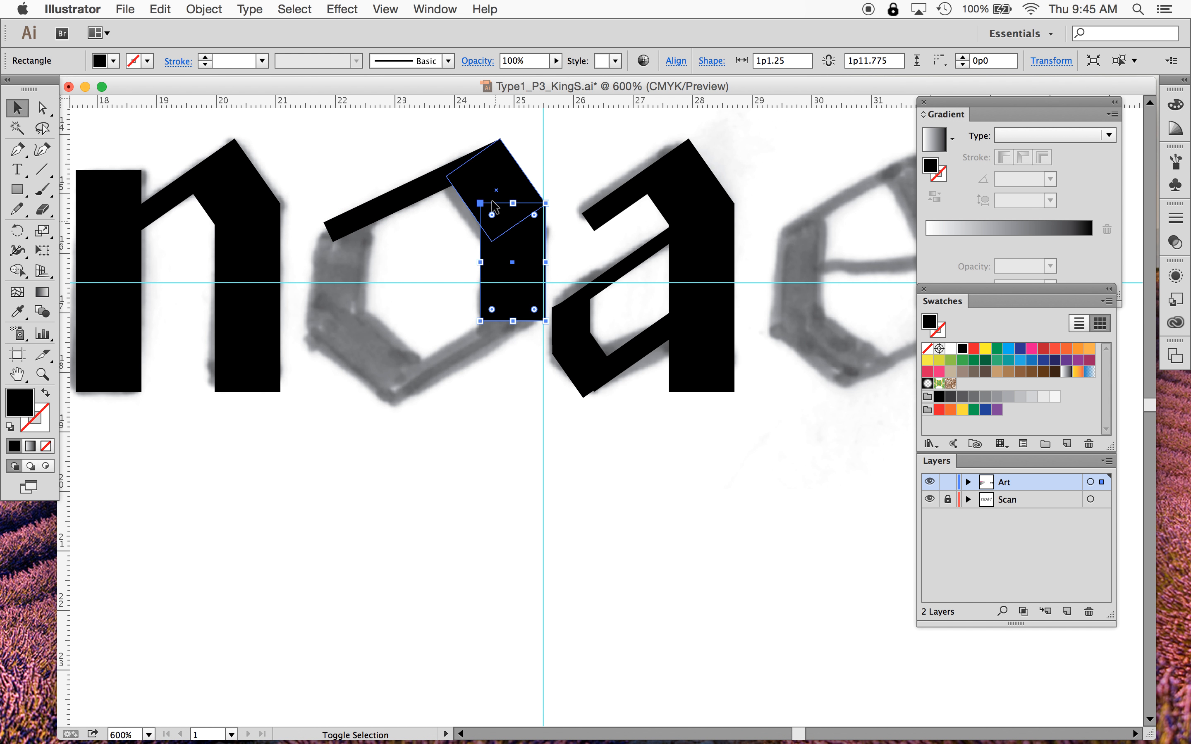
shift+click(498, 181)
shift+click(407, 202)
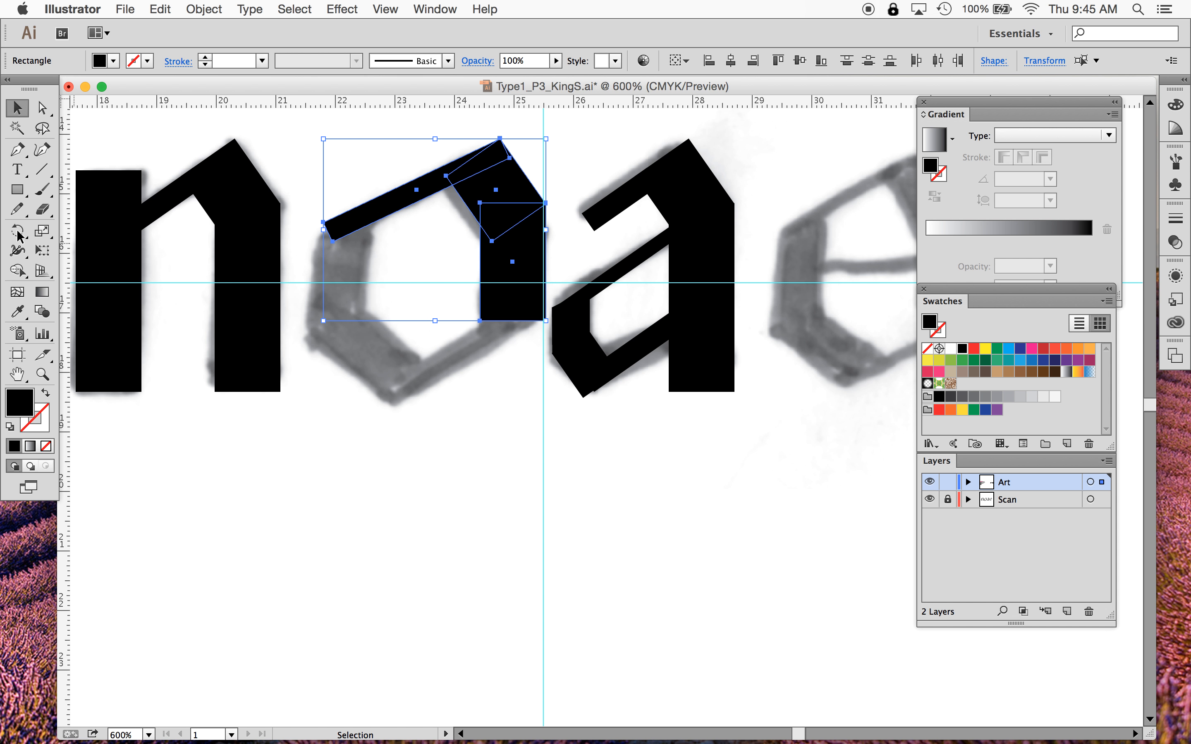
key(super+v)
drag(700, 492, 466, 552)
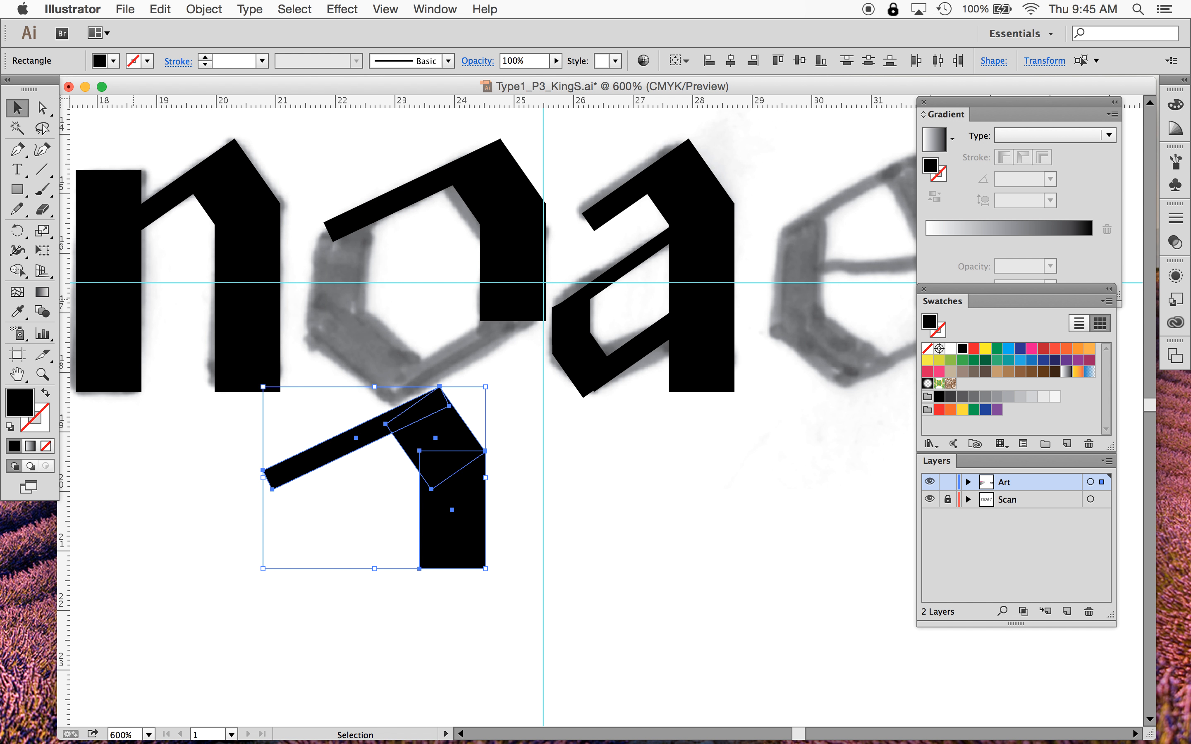
- Rotate the duplicate upside down and move it into the o as its left stem and bottom stroke
click(10, 230)
drag(391, 389, 326, 662)
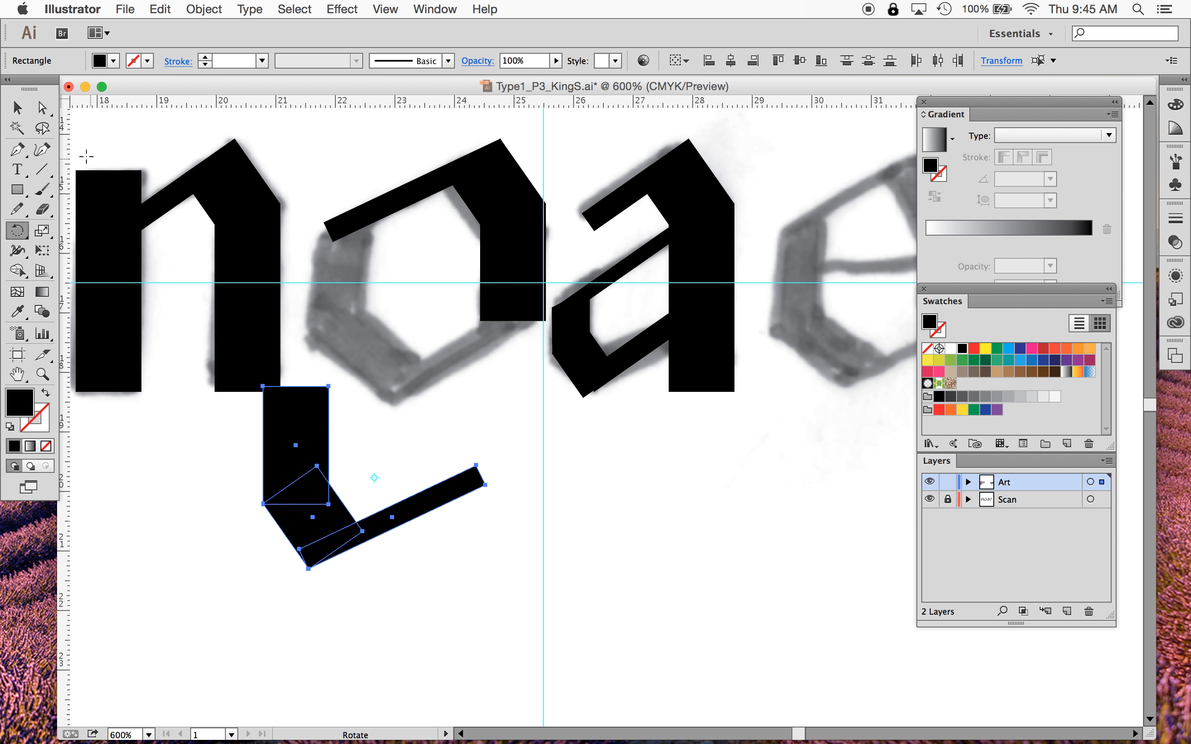
click(17, 107)
drag(313, 456, 372, 290)
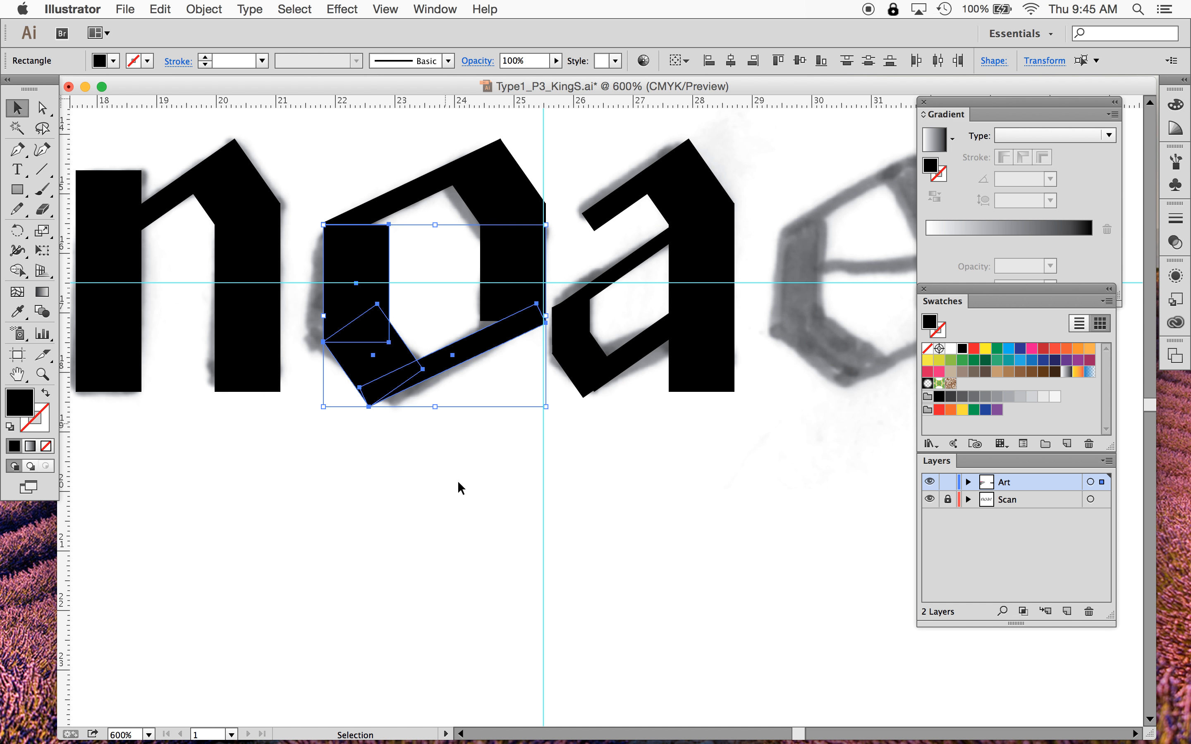
click(450, 516)
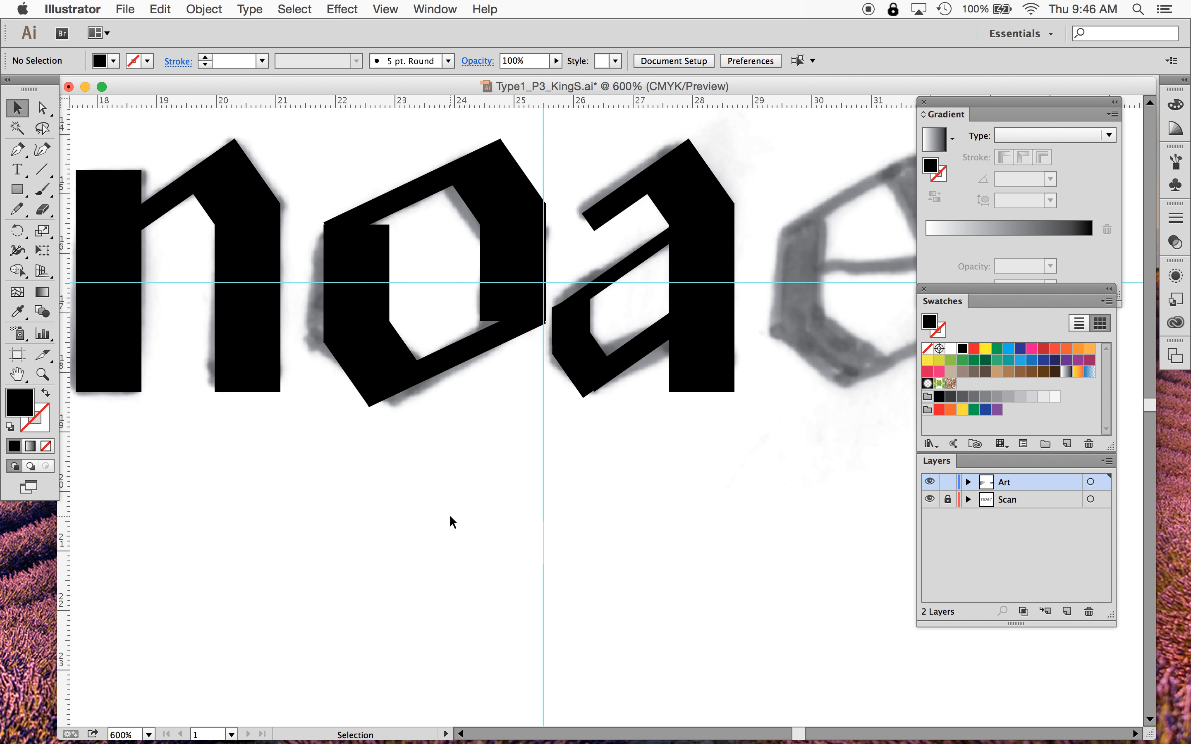
- Lengthen the o's right stem downward and raise its bottom-right corner to angle the bottom edge
click(507, 310)
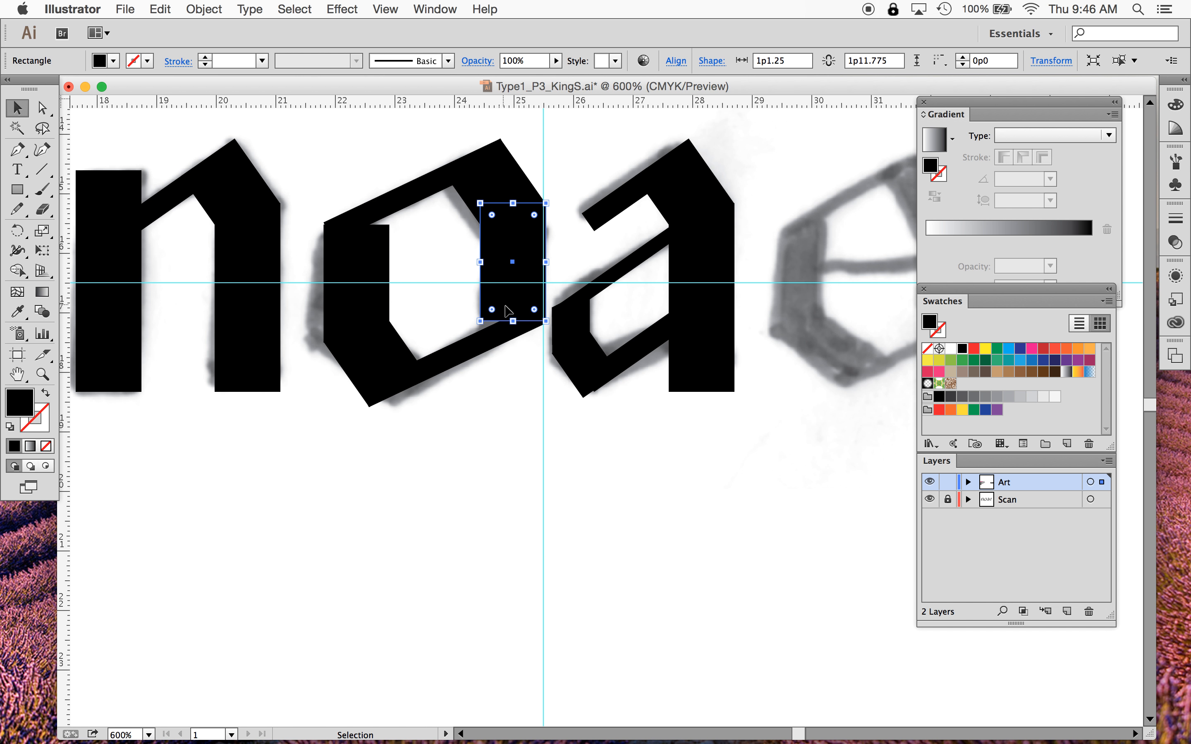
drag(514, 321, 512, 339)
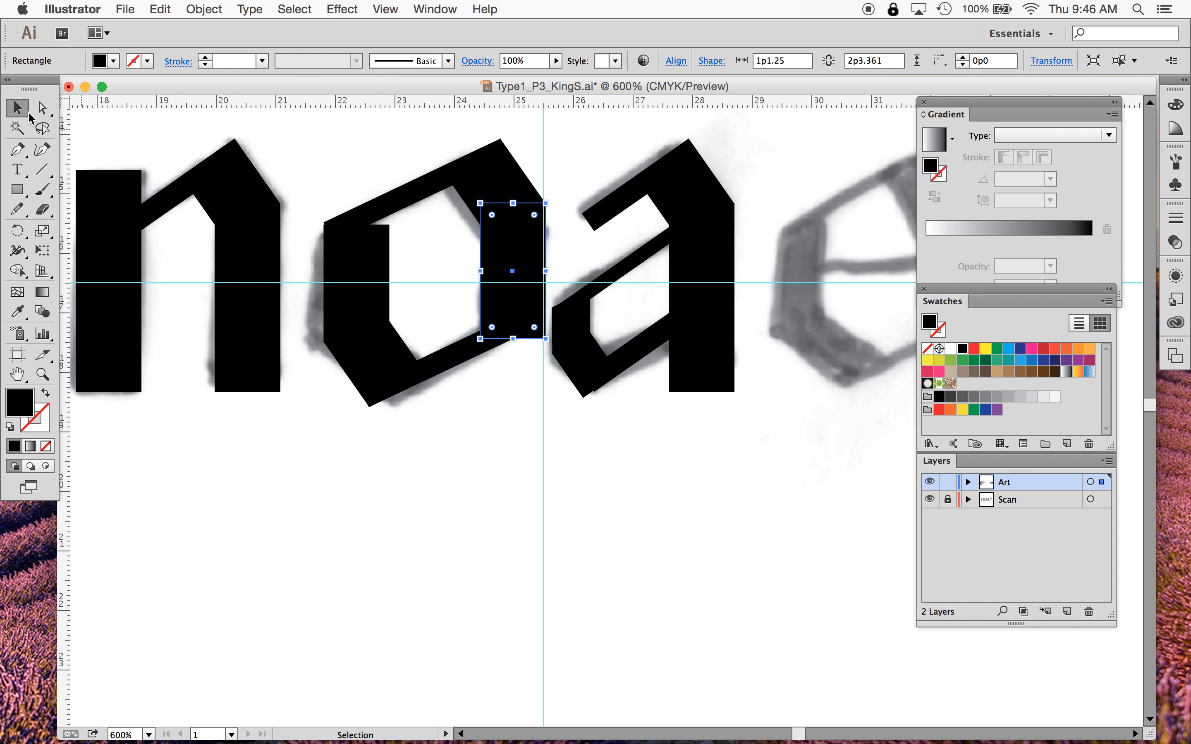
click(43, 108)
click(536, 366)
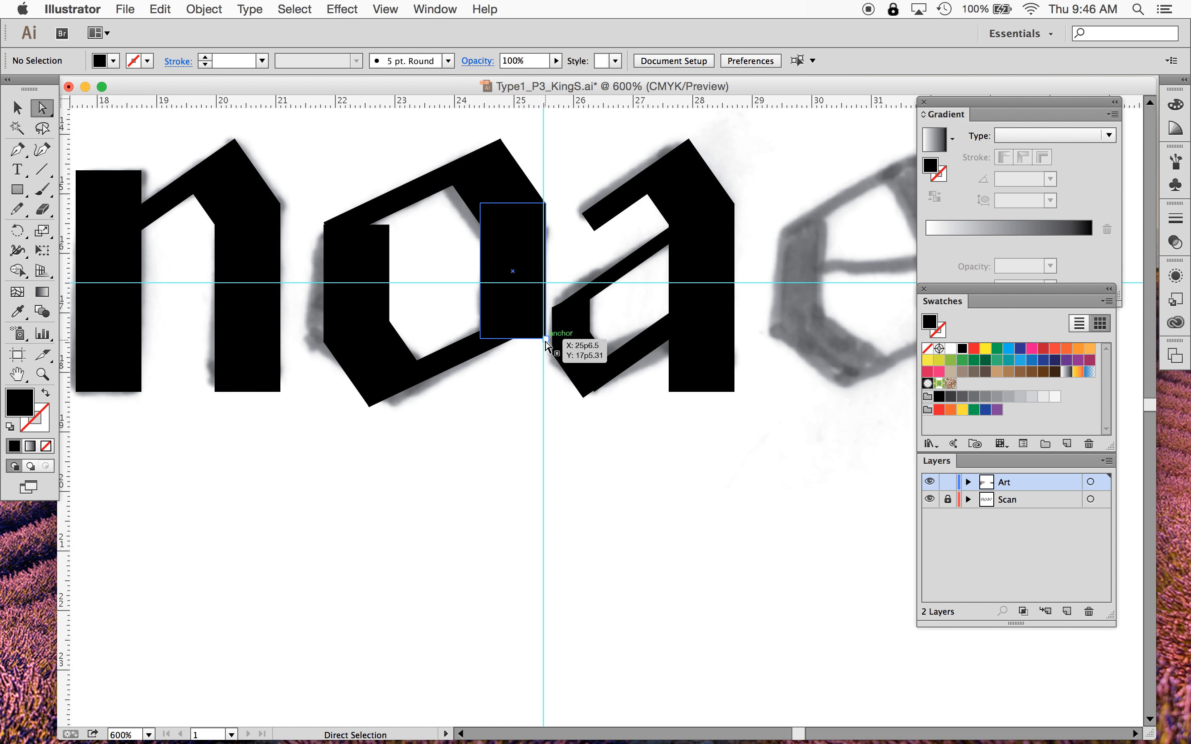
drag(547, 340, 545, 324)
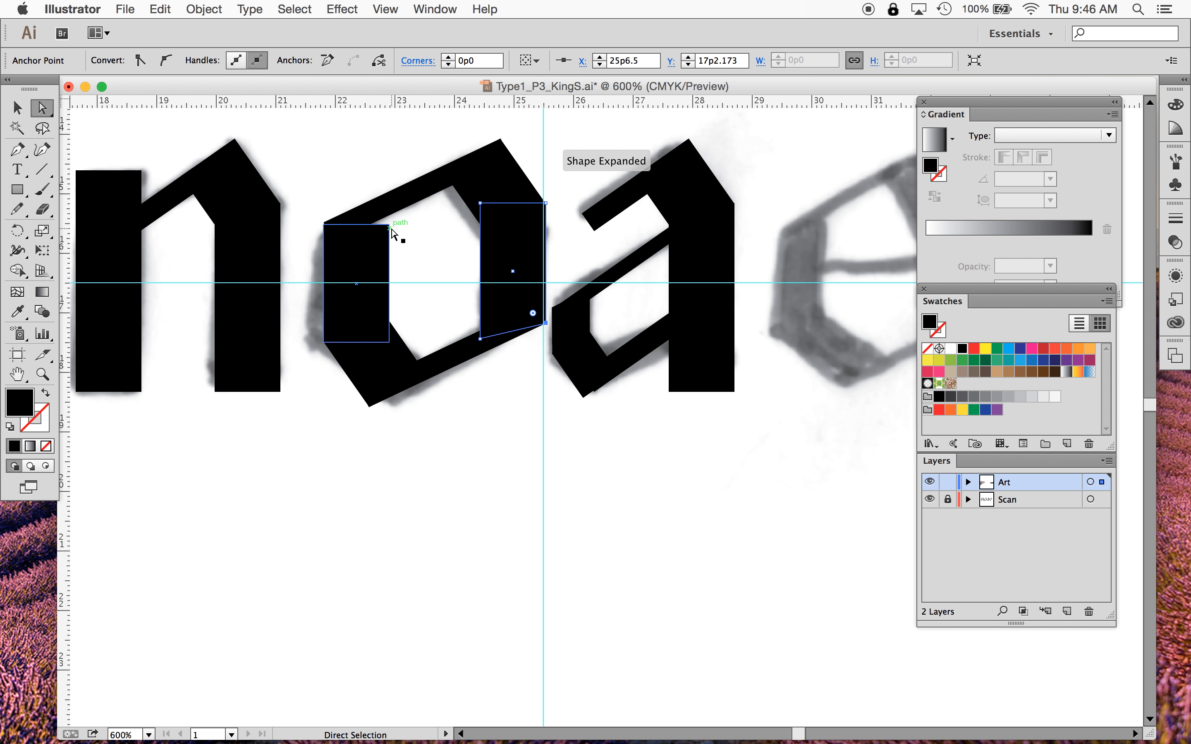
- Raise the top-right corner of the o's left stem toward the arch
drag(390, 228, 390, 202)
click(391, 503)
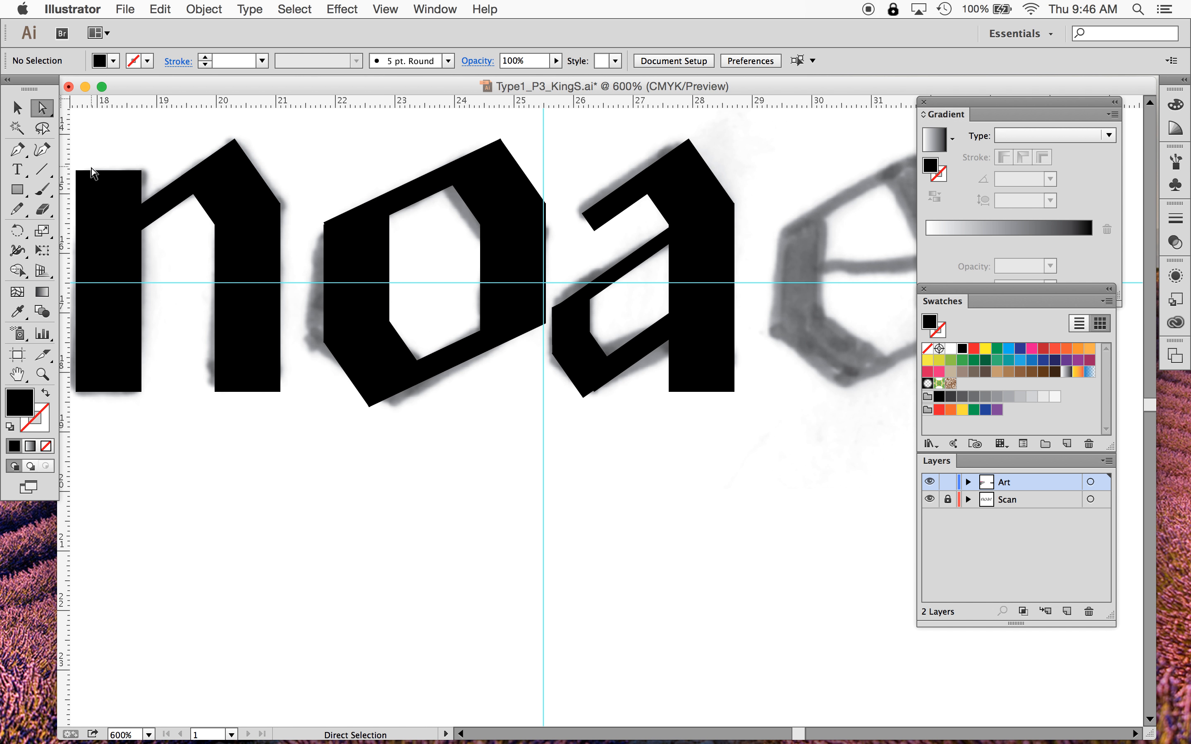
- Select the o's left stem and bottom-stroke pieces and open the Pathfinder panel
key(v)
click(355, 310)
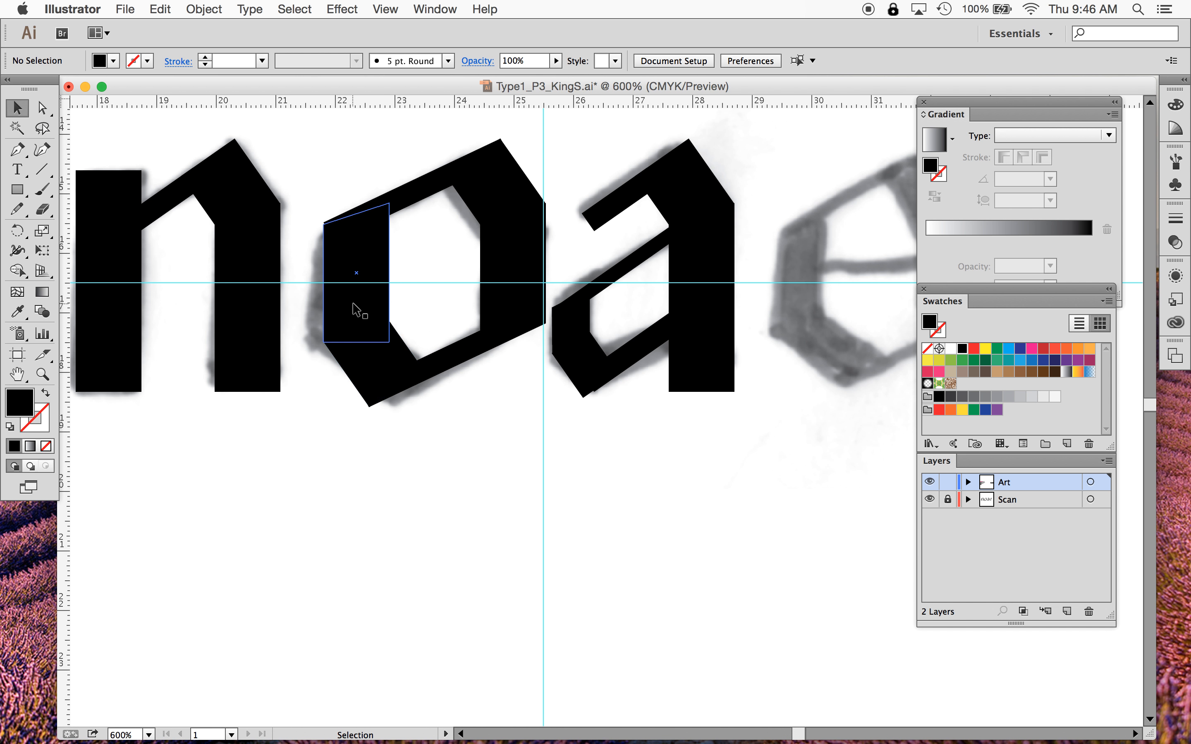
click(354, 310)
shift+click(372, 372)
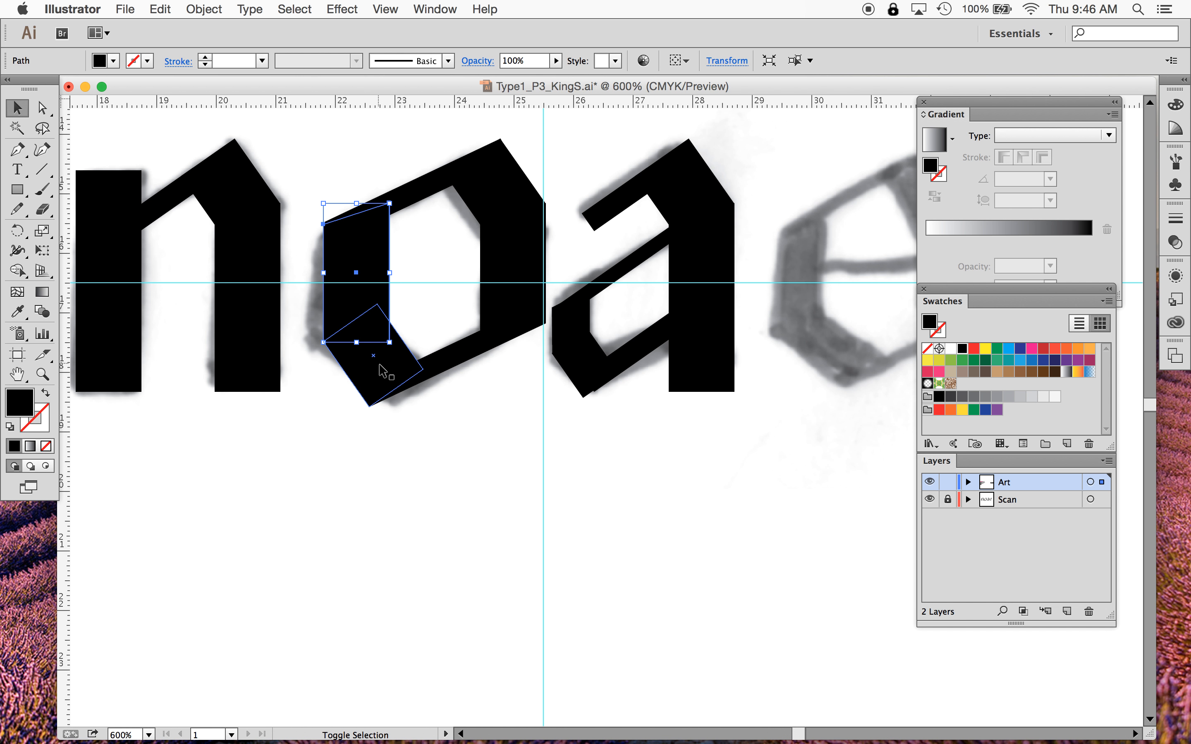
shift+click(446, 369)
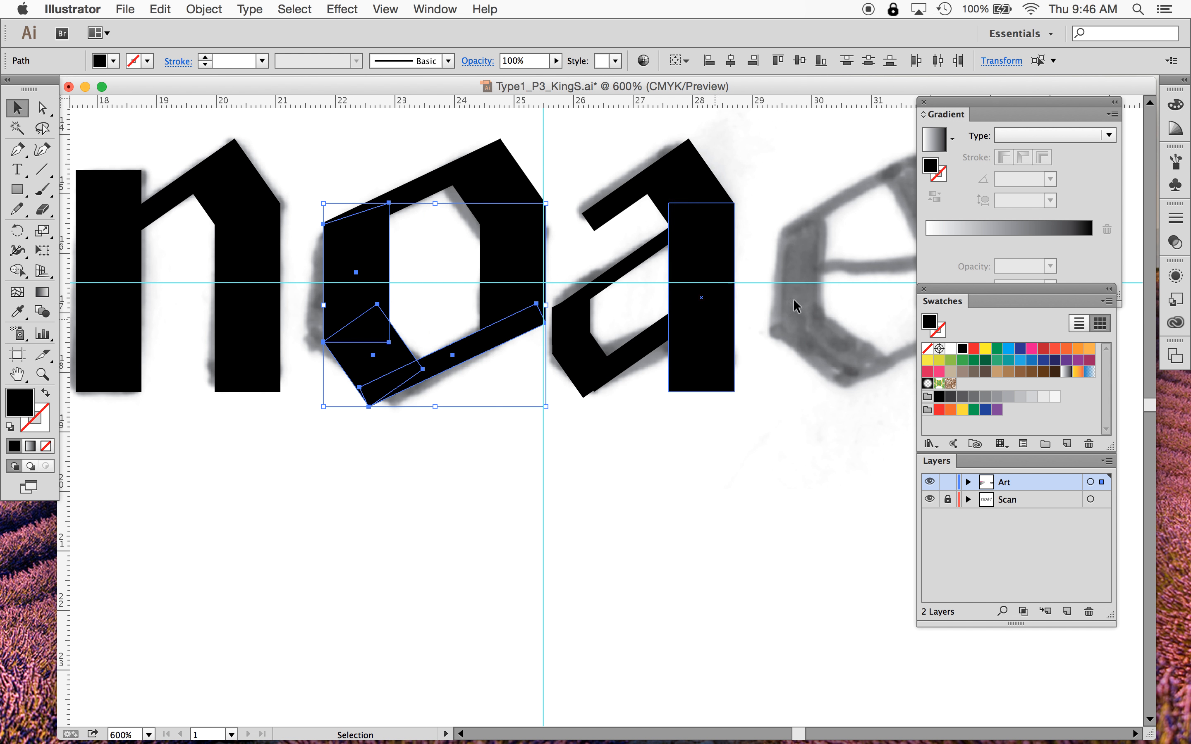
click(431, 8)
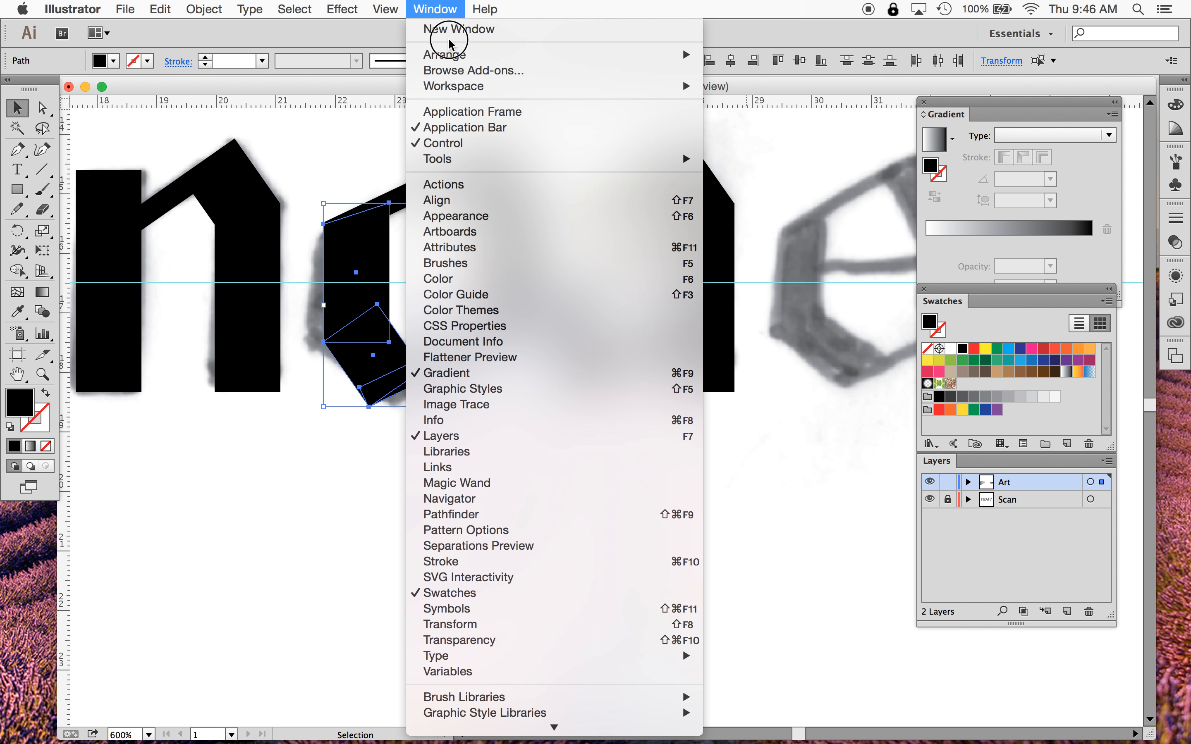
click(503, 515)
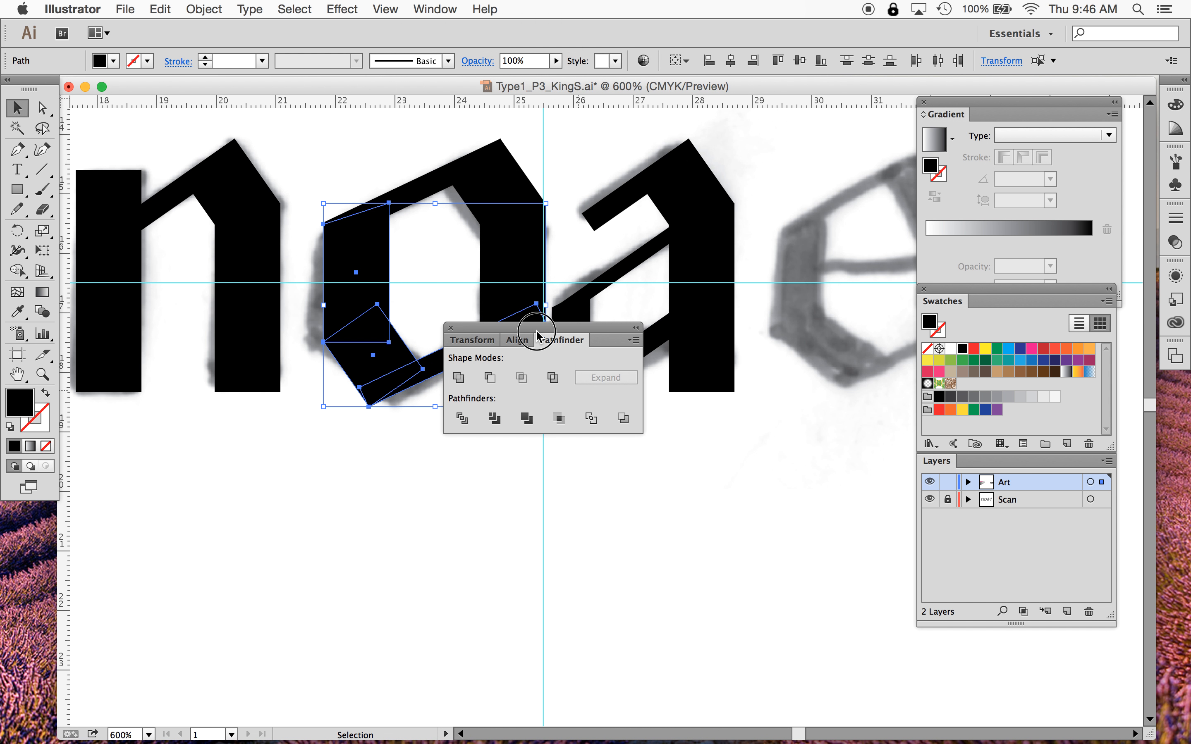
drag(536, 335, 749, 535)
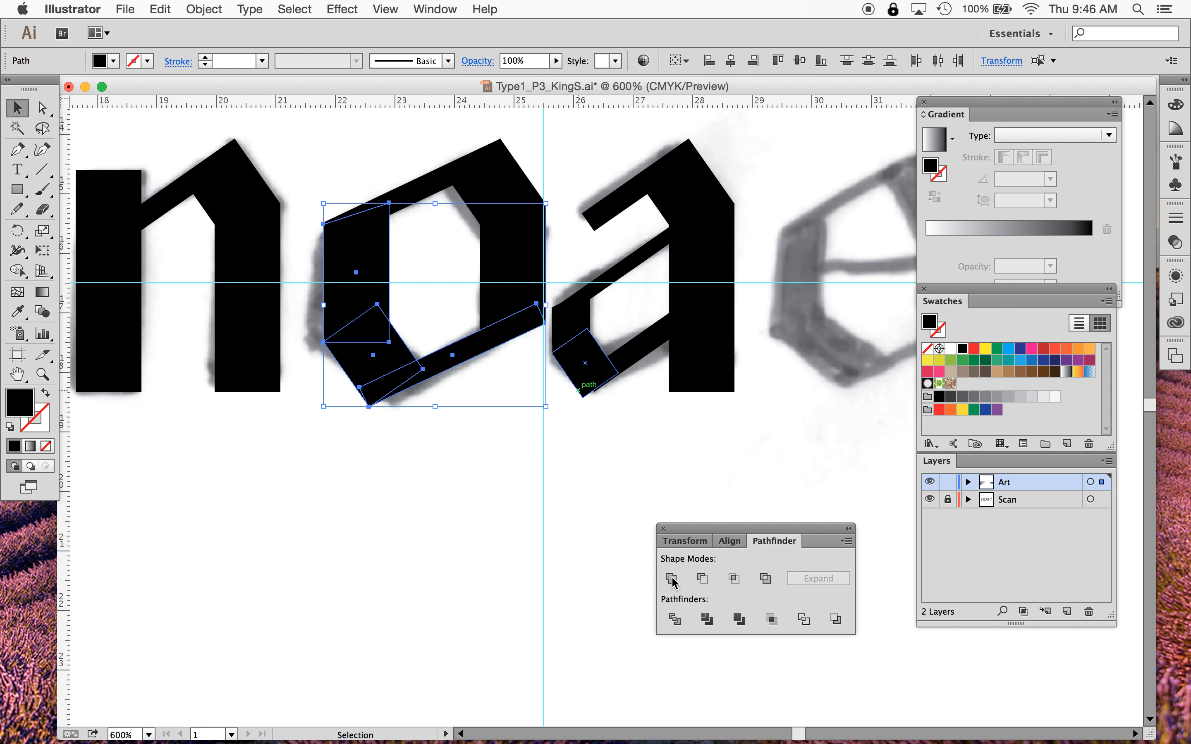
- Unite the o's left stem and bottom stroke into a single shape with Pathfinder
click(407, 486)
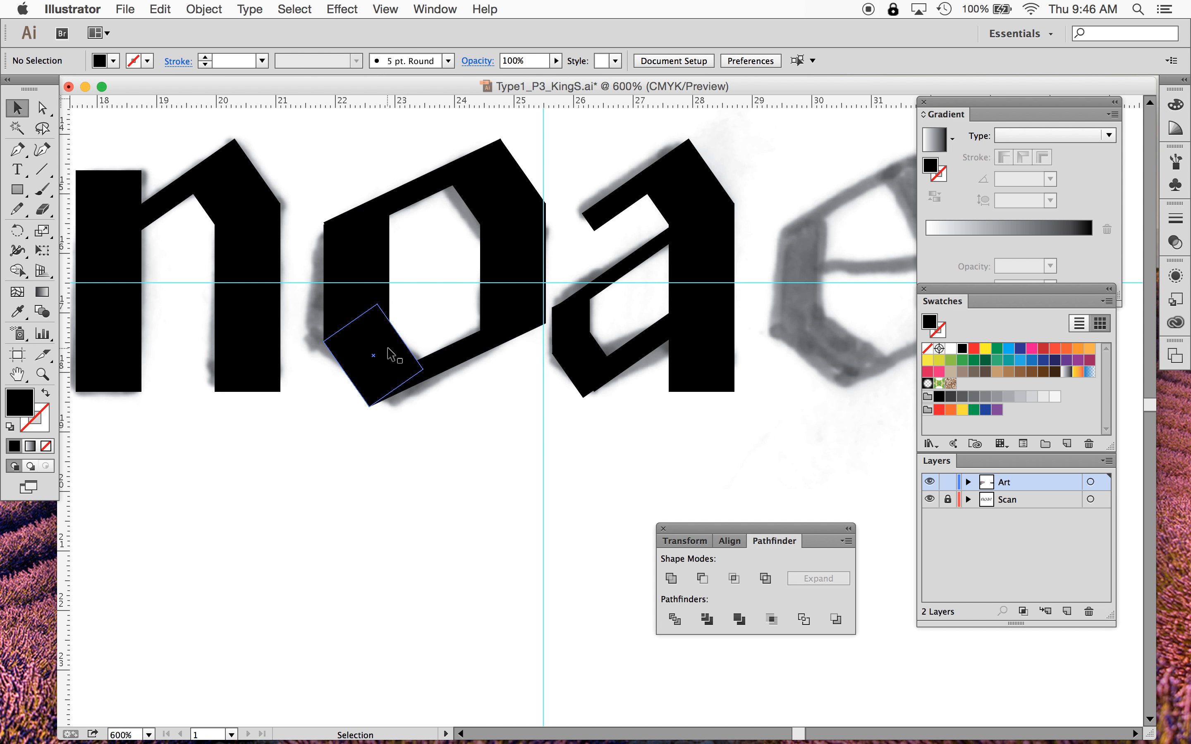
click(361, 299)
shift+click(379, 373)
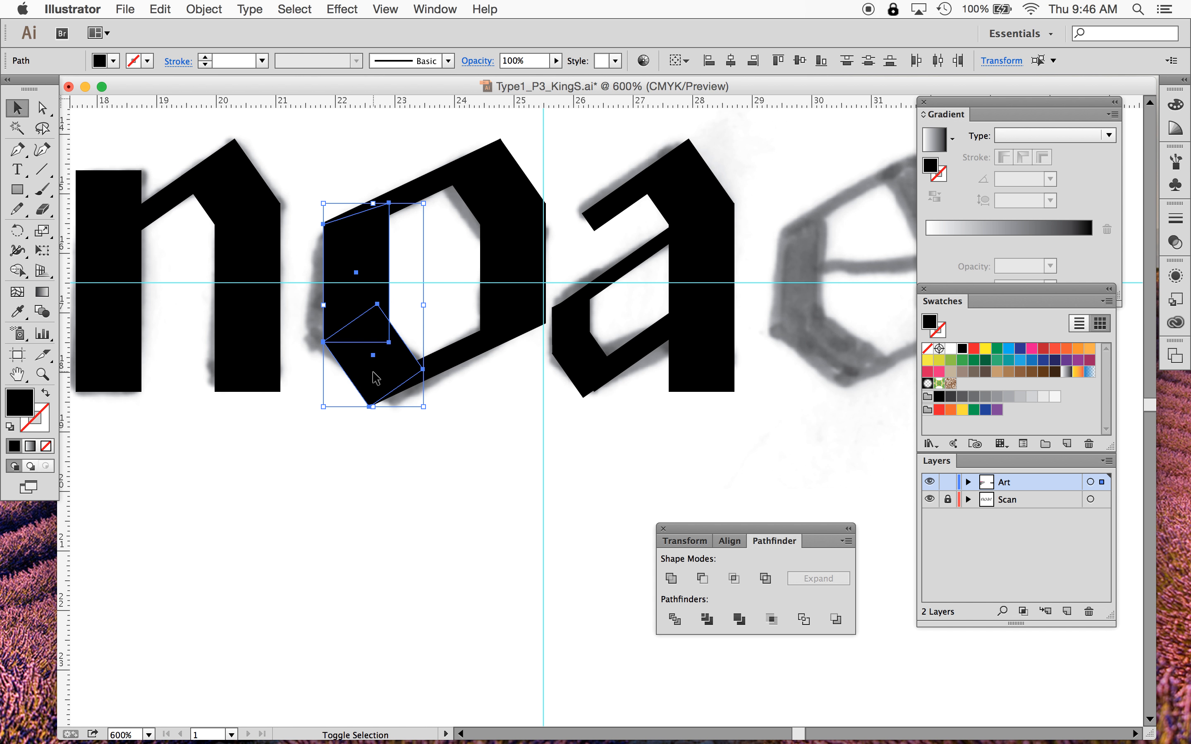
shift+click(461, 353)
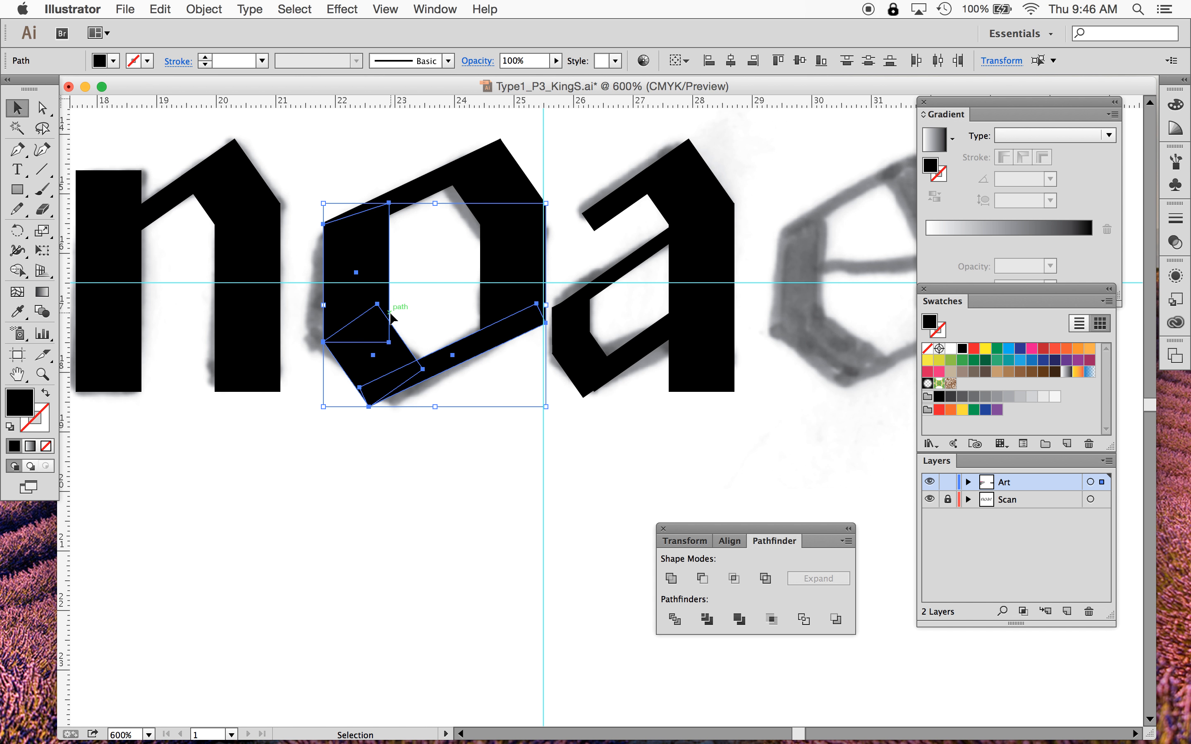
click(672, 578)
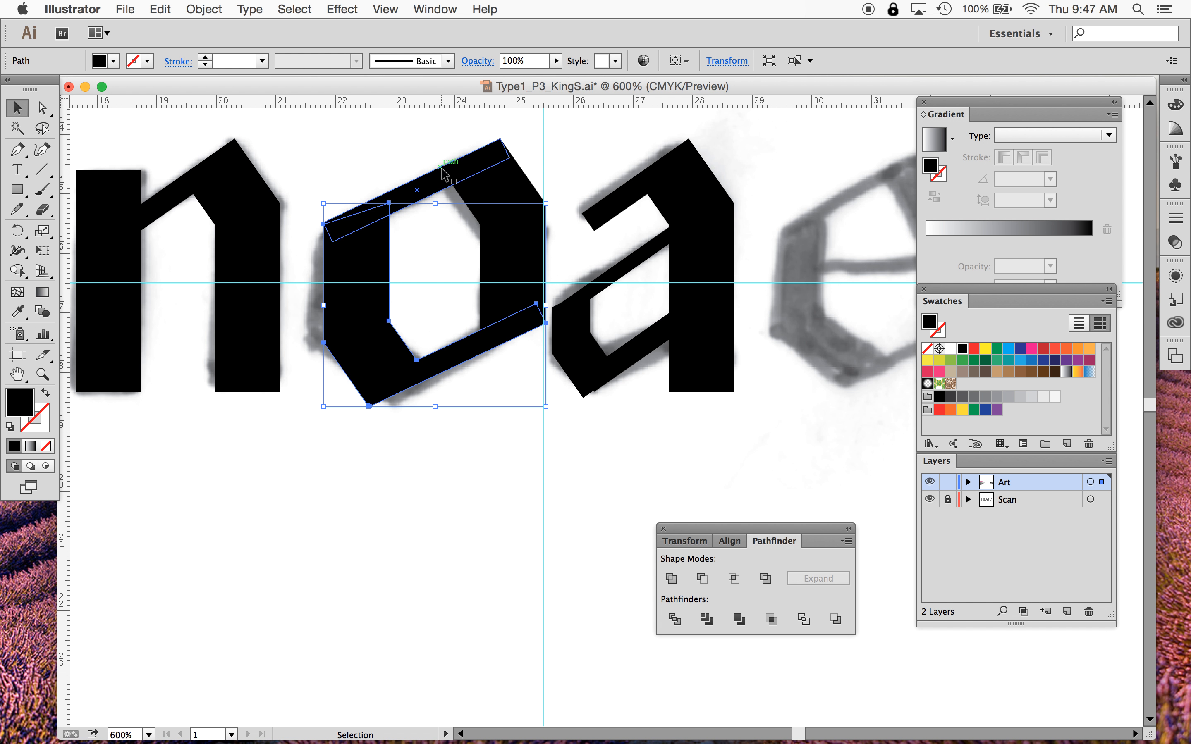
- Unite the o's arch stroke and right stem into a single shape
click(488, 193)
shift+click(507, 268)
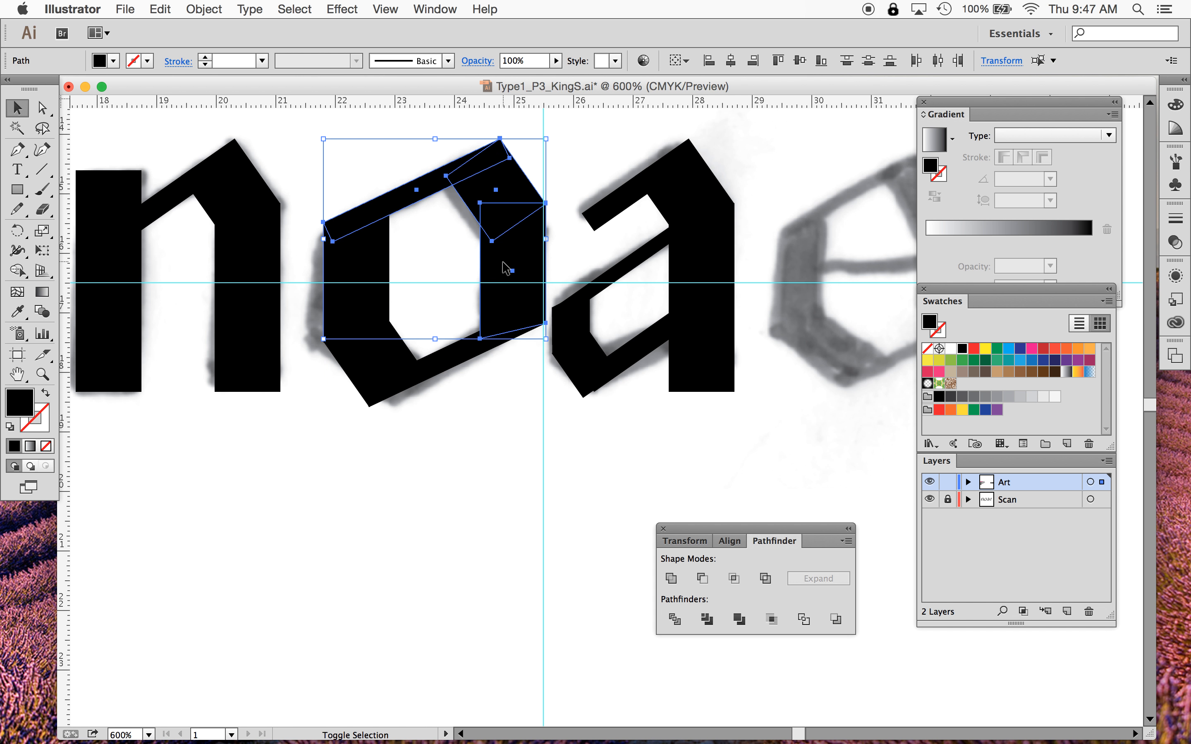
click(671, 579)
click(518, 555)
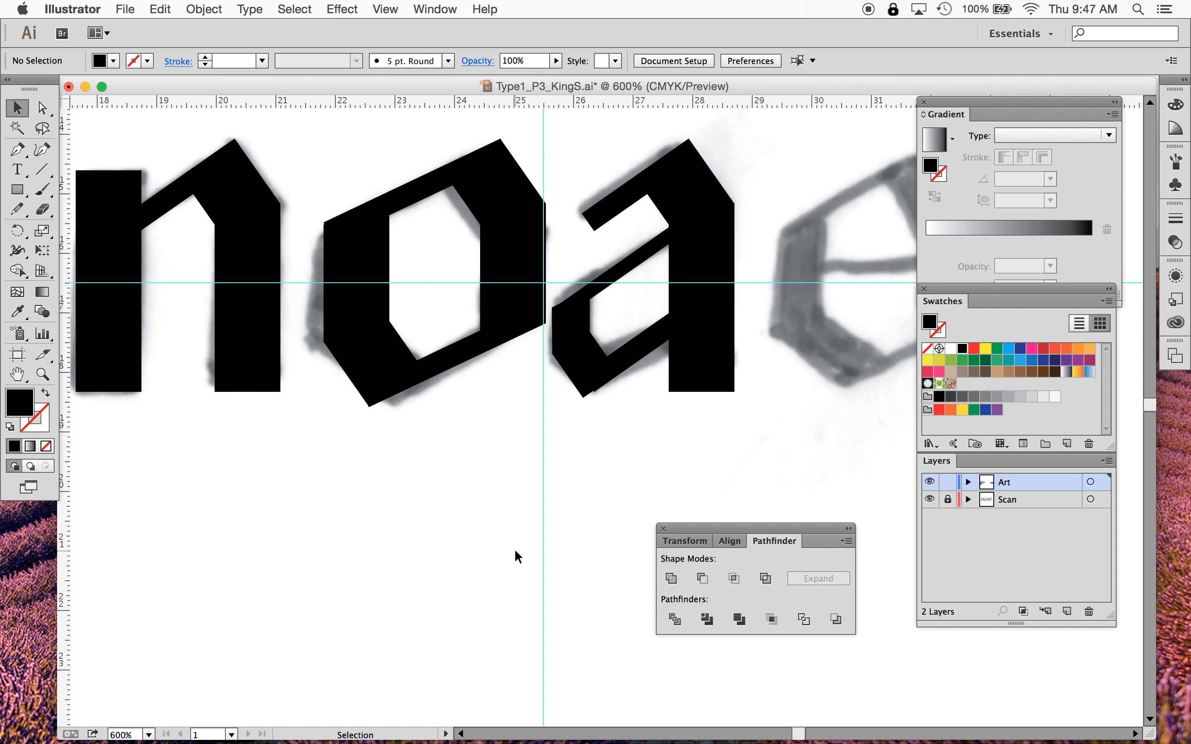
- Switch the document view to Outline mode
click(386, 9)
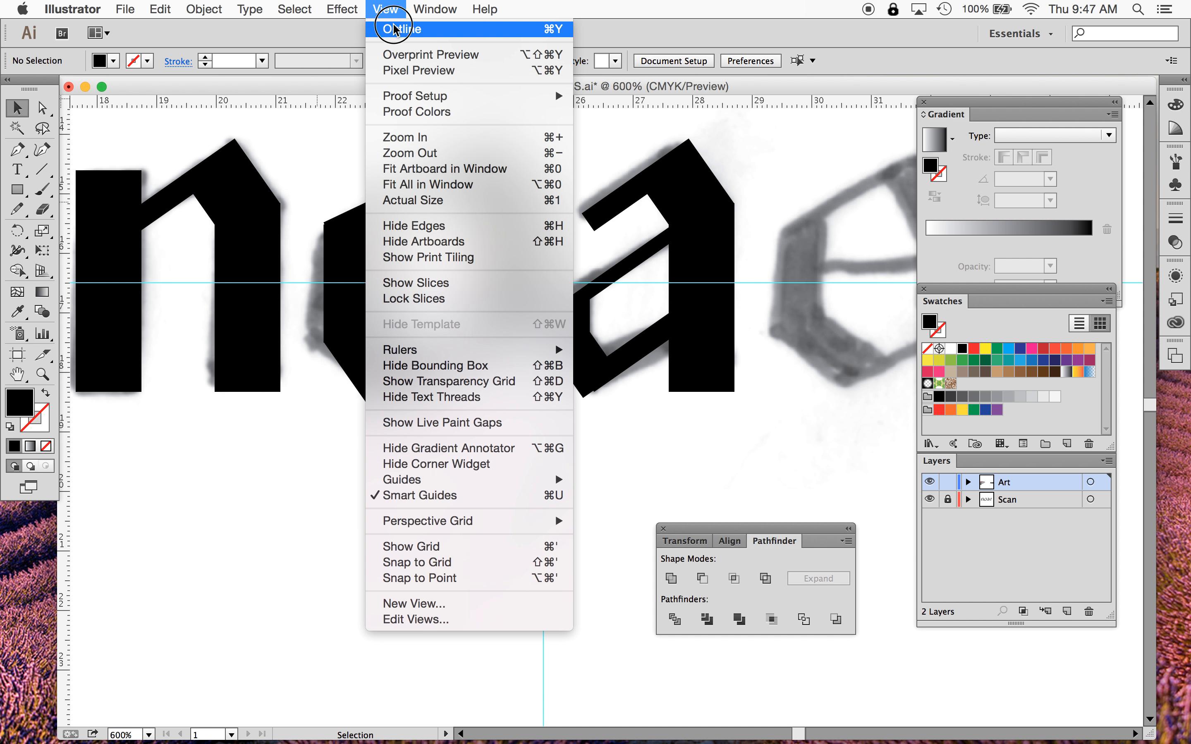
click(408, 28)
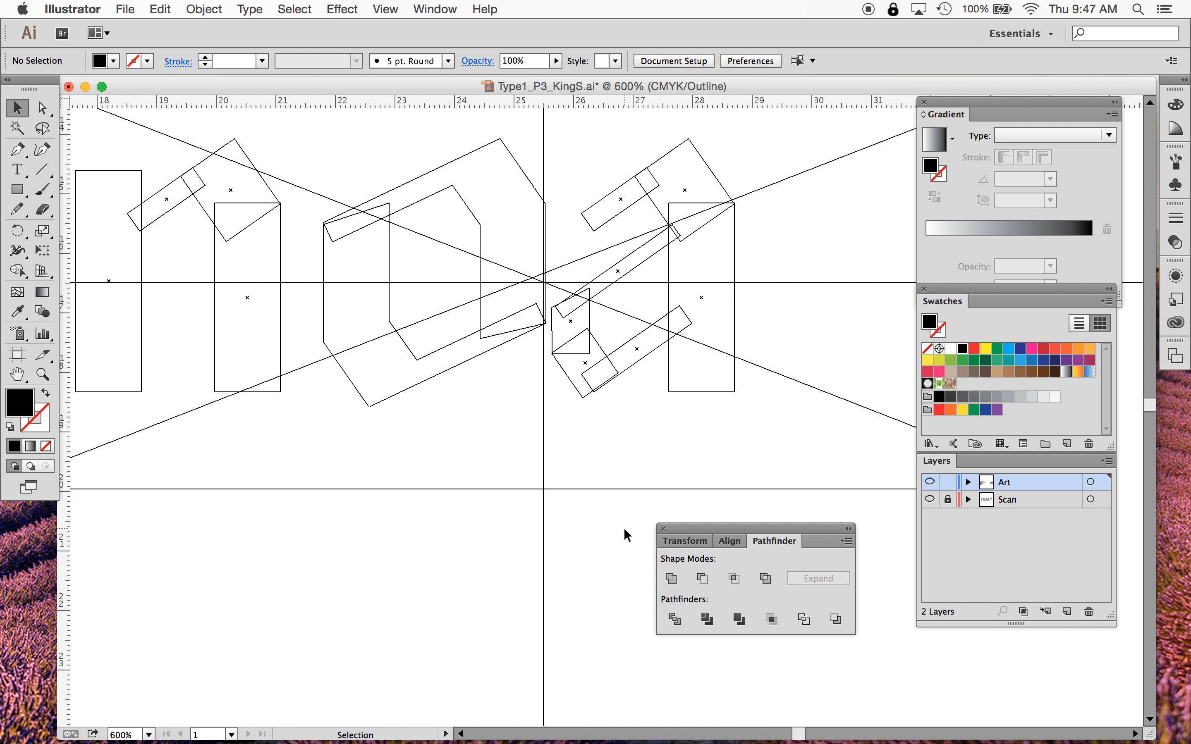
- Switch the document view back to Preview mode
key(a)
click(384, 8)
click(392, 31)
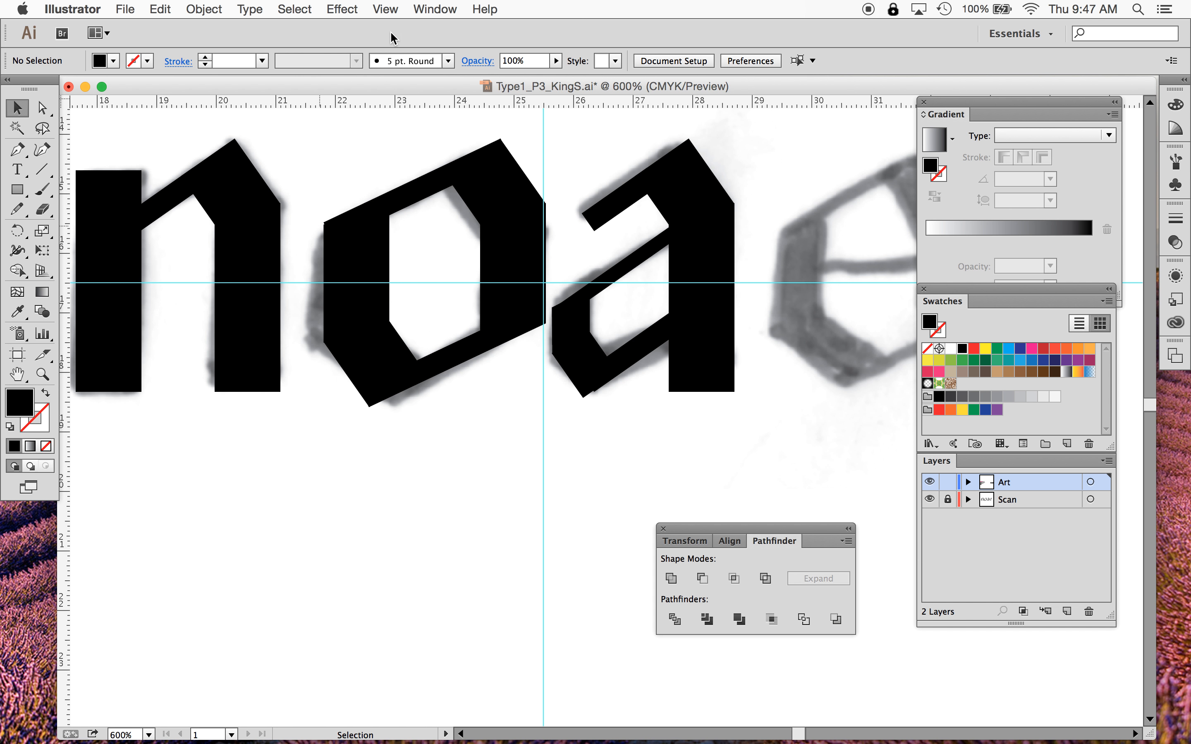
- Fit the artboard in the window and colour the agenda line "Geometric shapes & pathfinder tool" magenta
key(super+0)
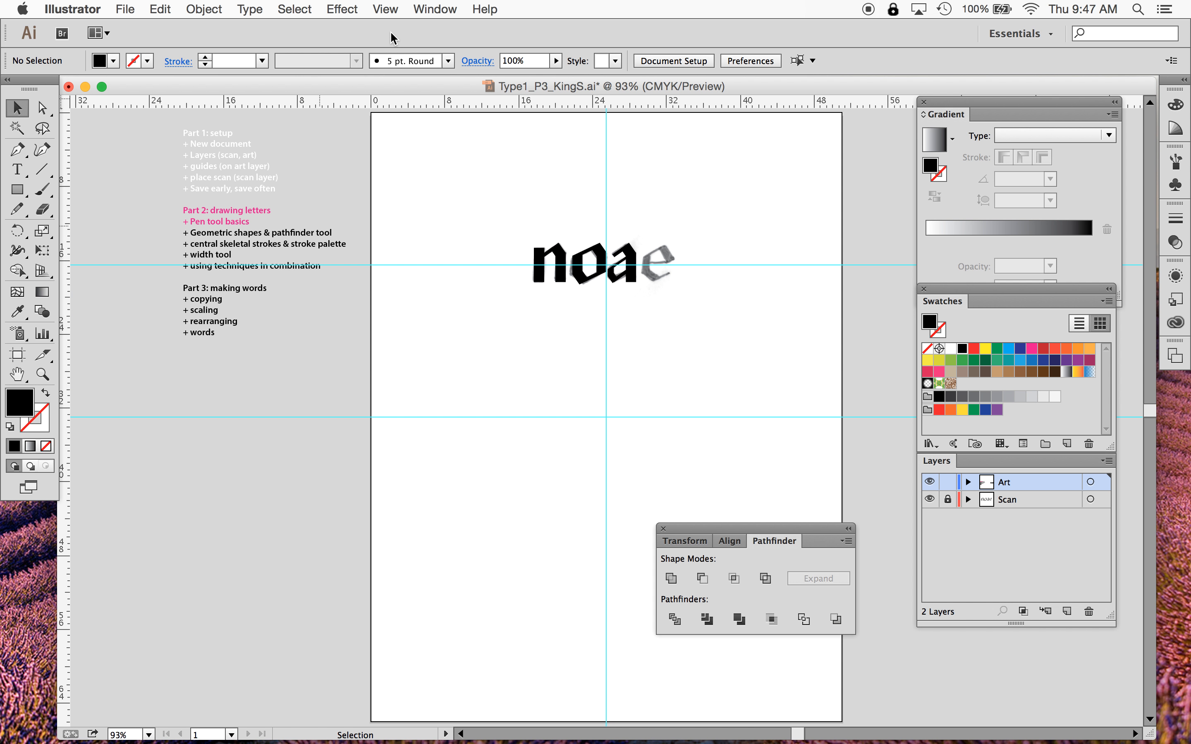
click(17, 170)
click(264, 235)
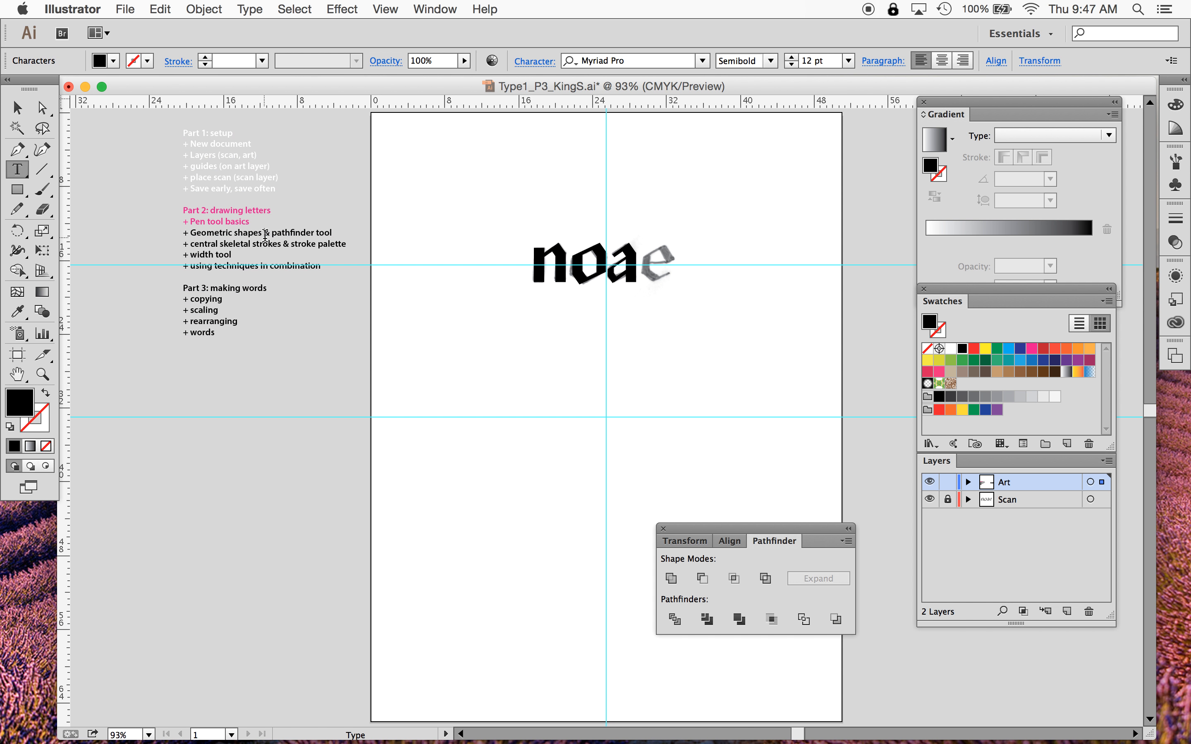
triple_click(264, 235)
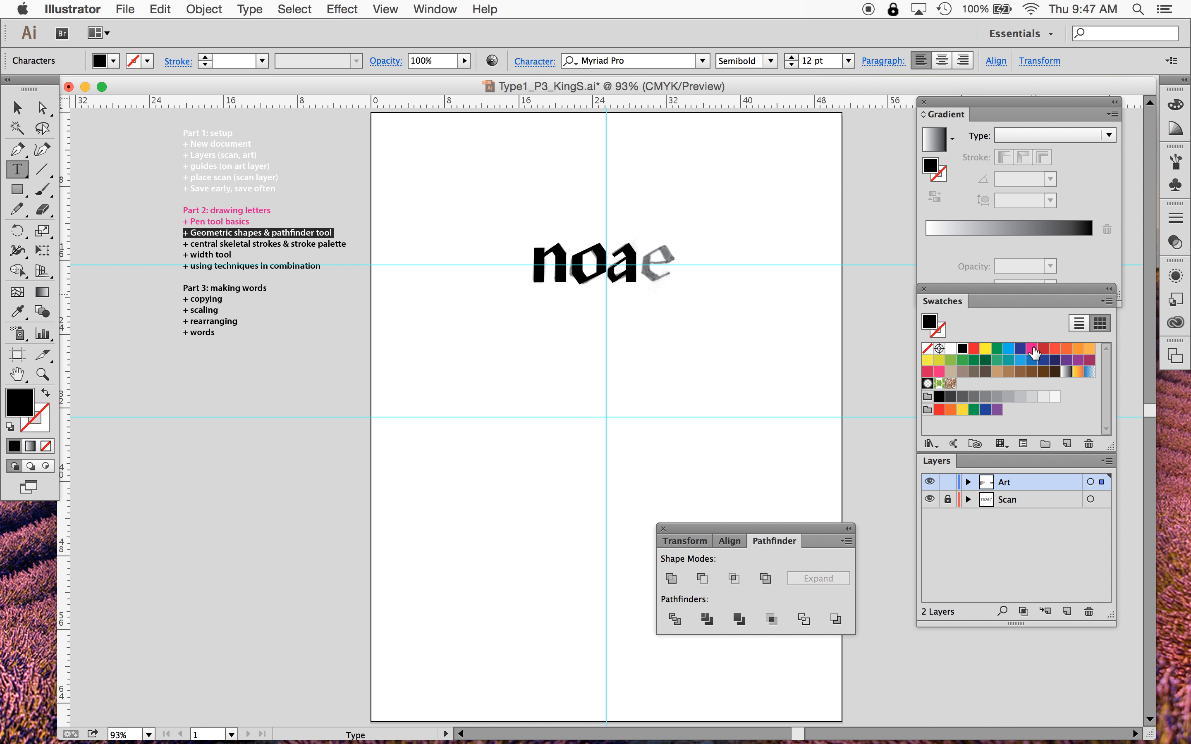
click(1033, 349)
click(20, 107)
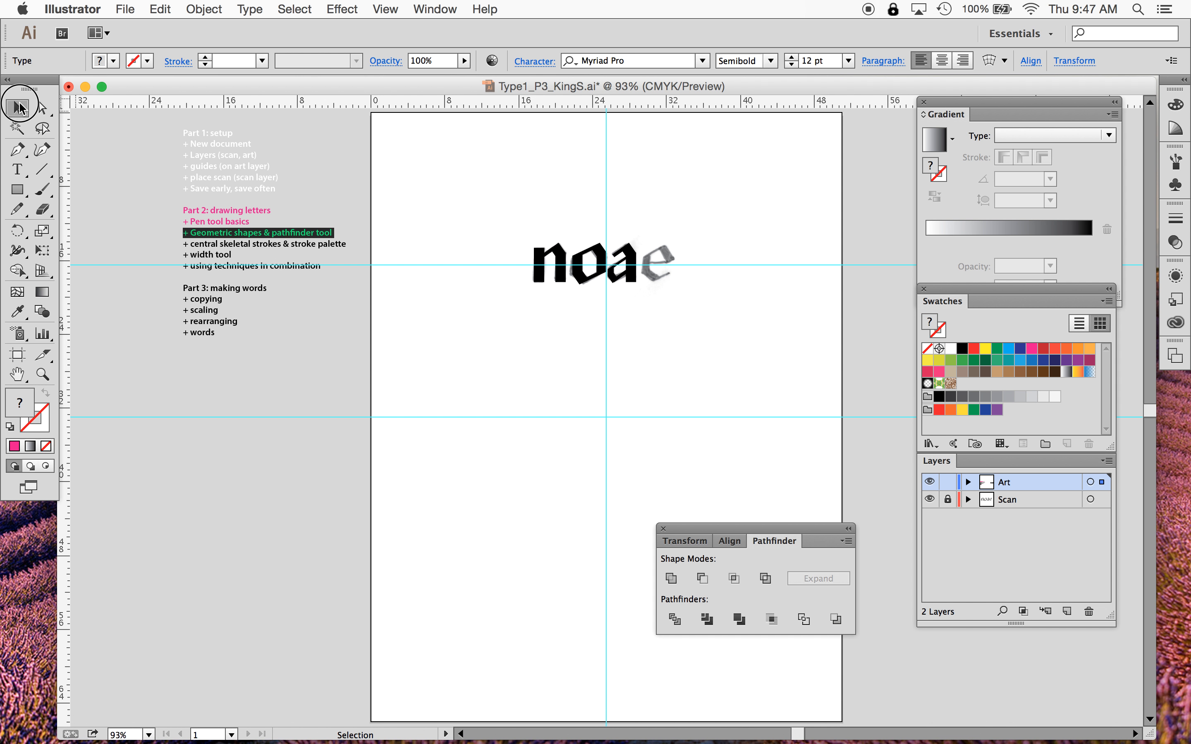
click(436, 343)
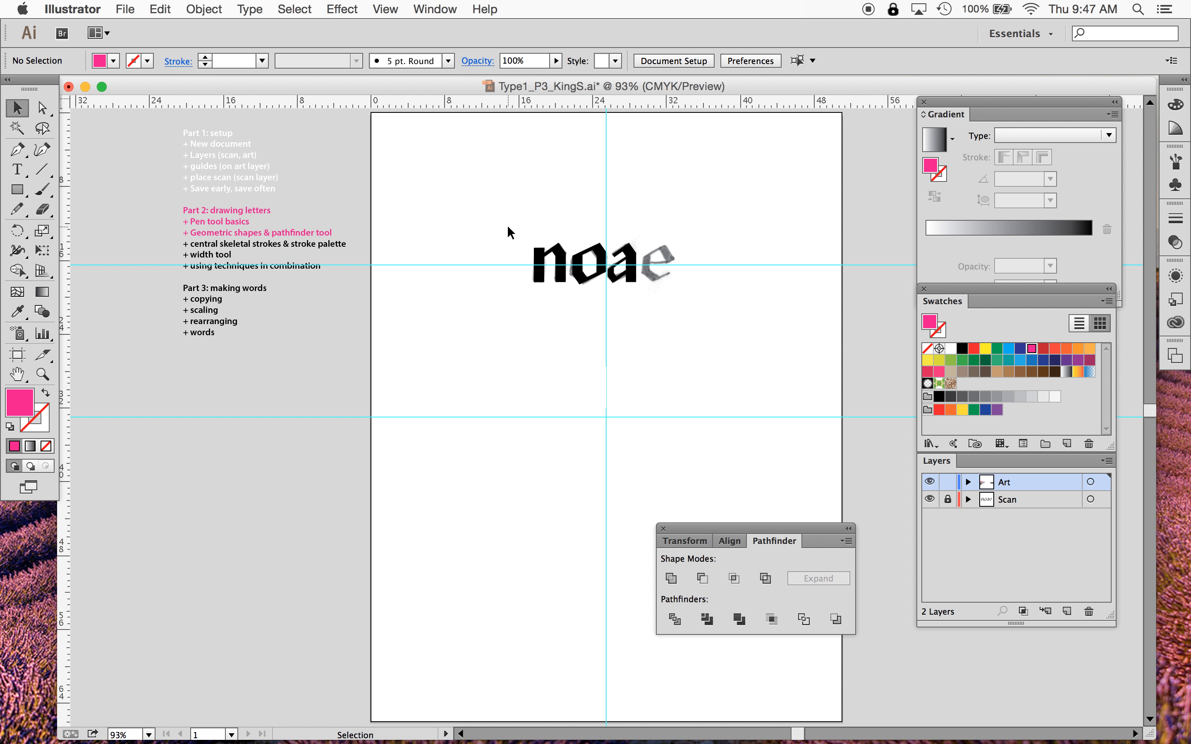
- Move the finished black letters off the artboard to its right
scroll(638, 319, right, 10)
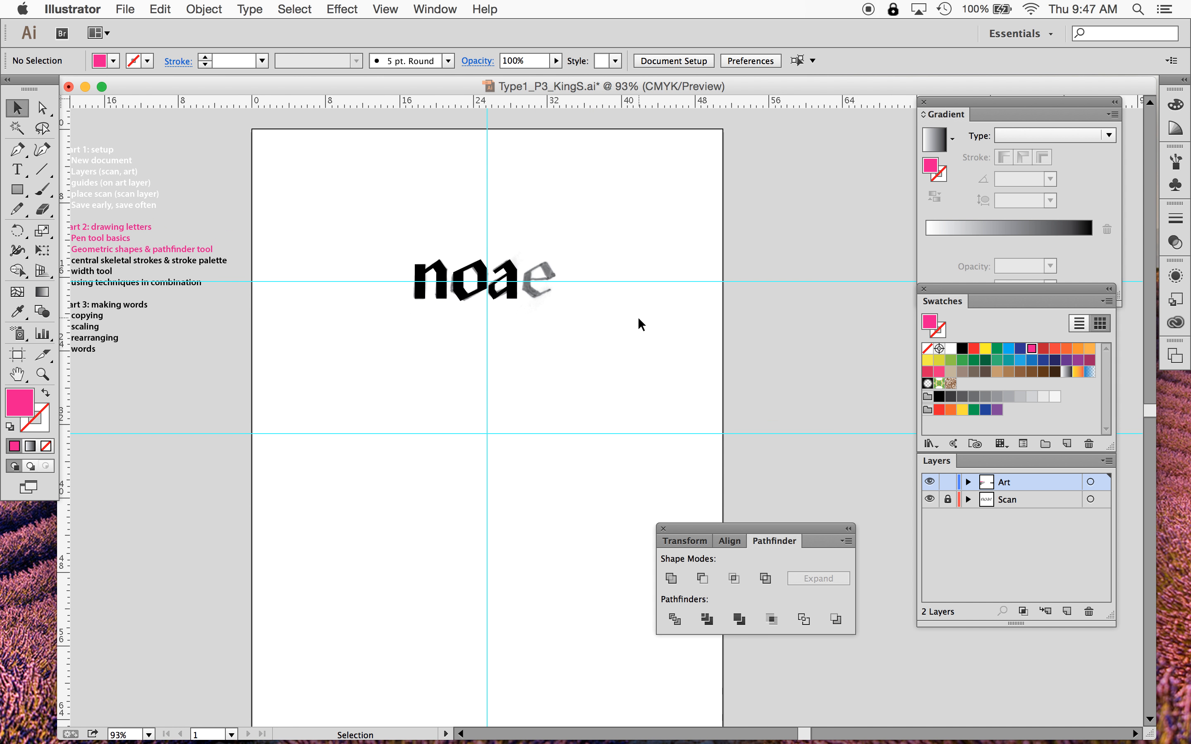
drag(312, 204, 758, 287)
- Unlock the Scan layer and move the old scan beside the finished letters, off the artboard
click(948, 499)
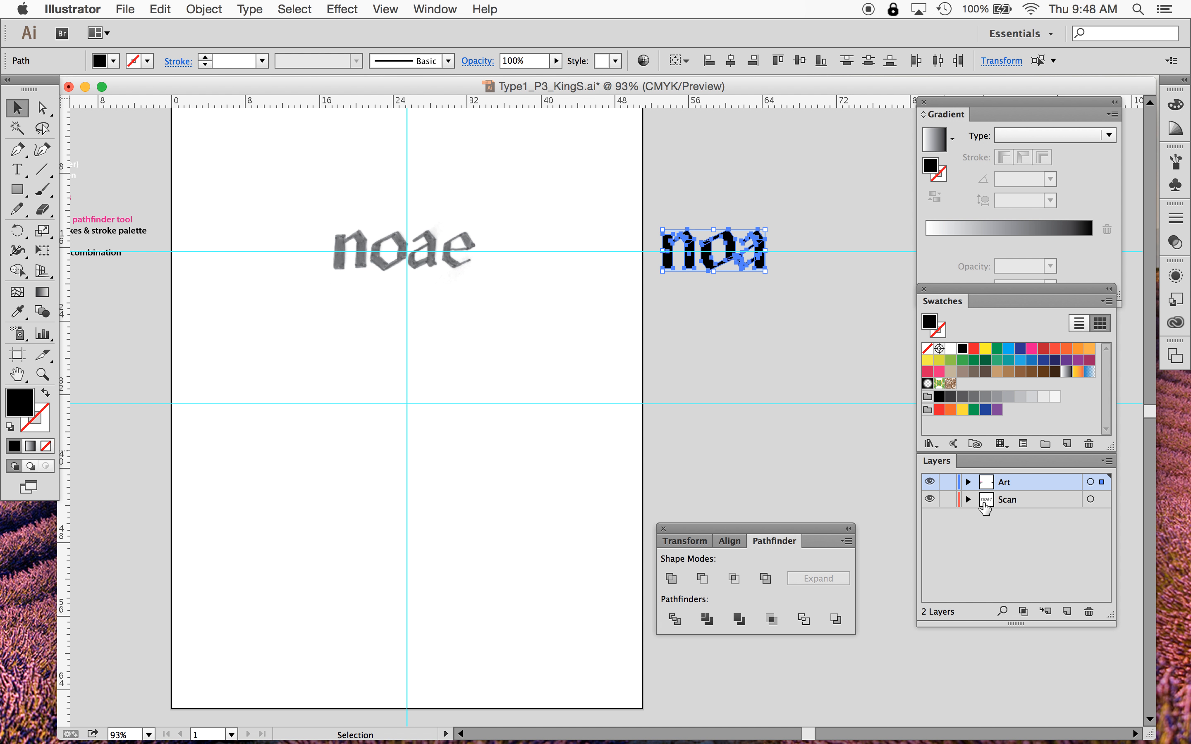
click(1040, 502)
shift+click(404, 252)
drag(442, 270, 838, 277)
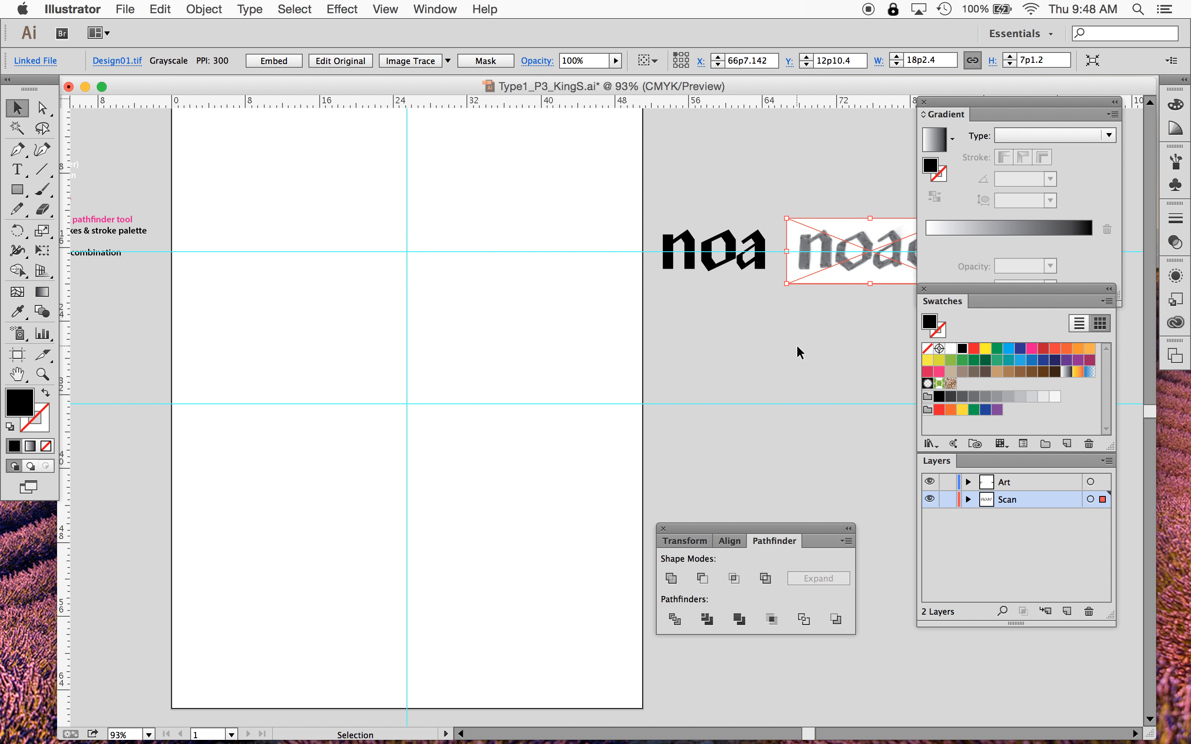
click(811, 301)
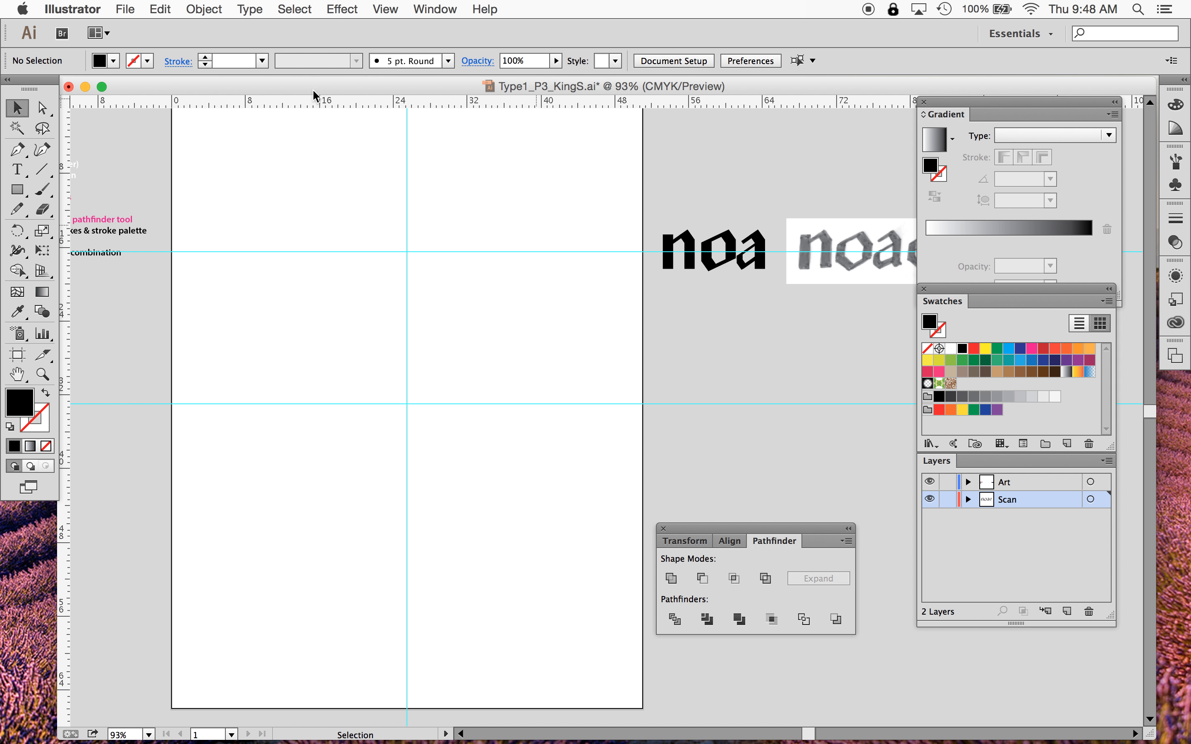
- Place the scan Design02.tif from the Project 3 Type Design folder
click(126, 9)
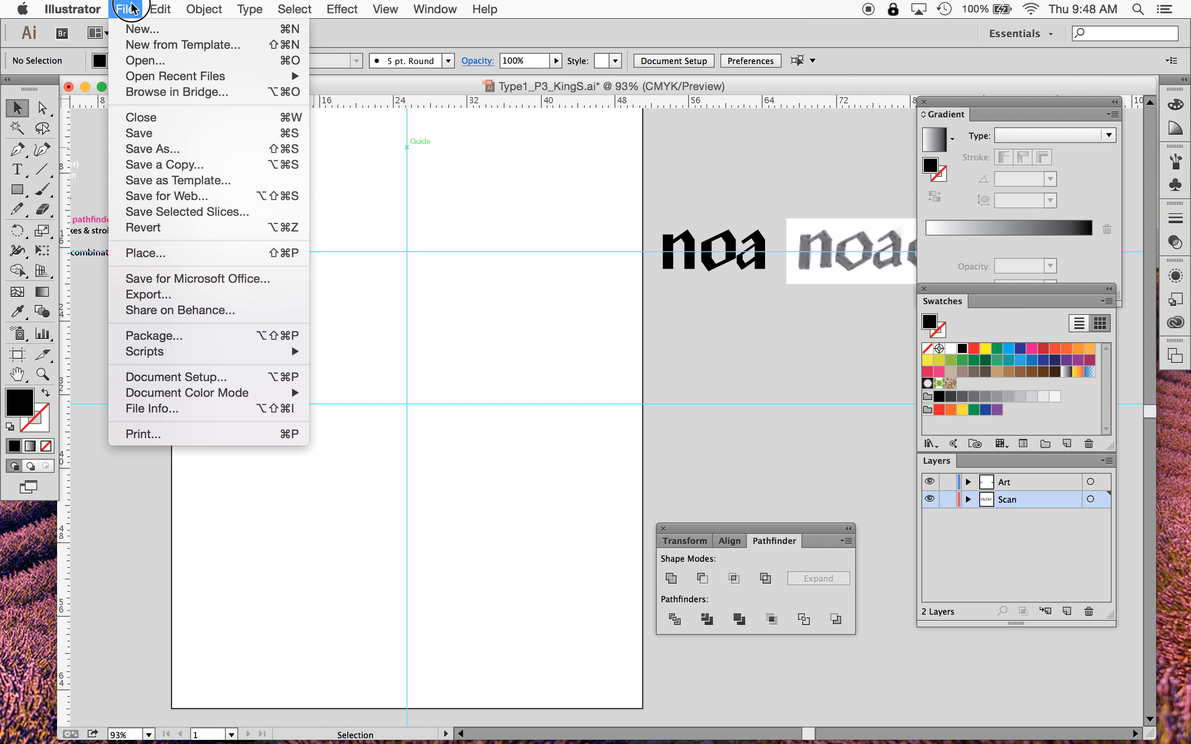
click(165, 252)
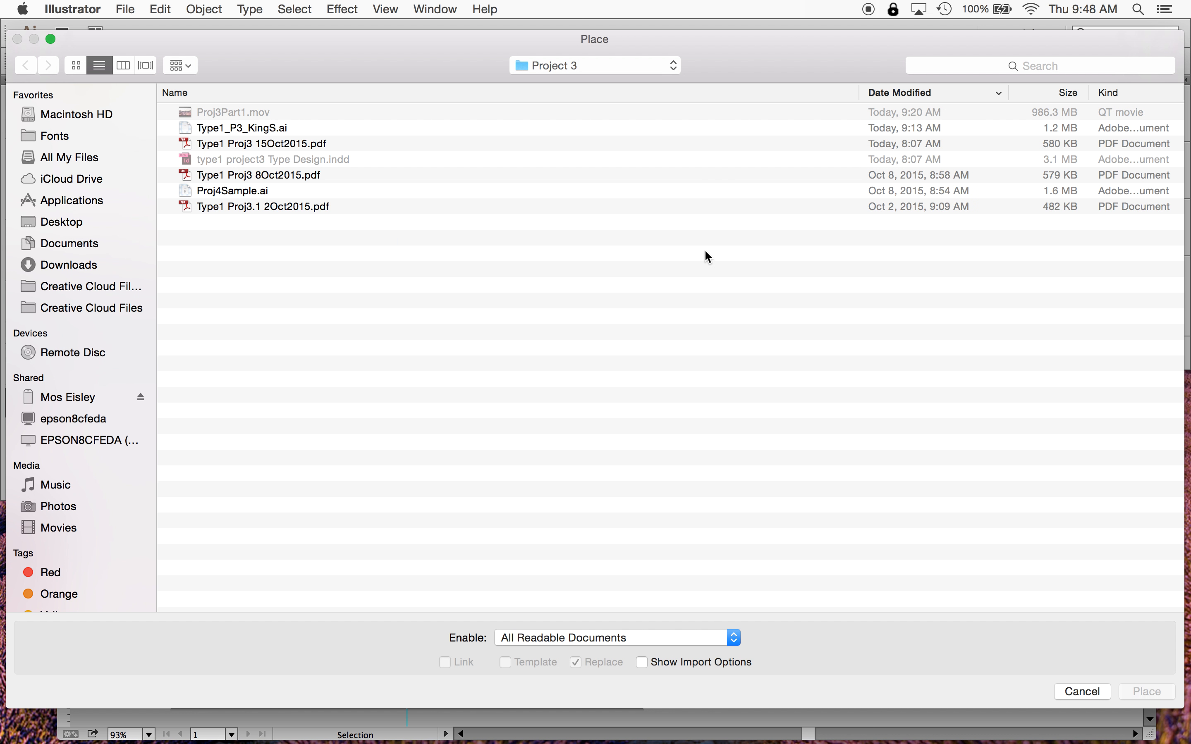
drag(599, 65, 597, 271)
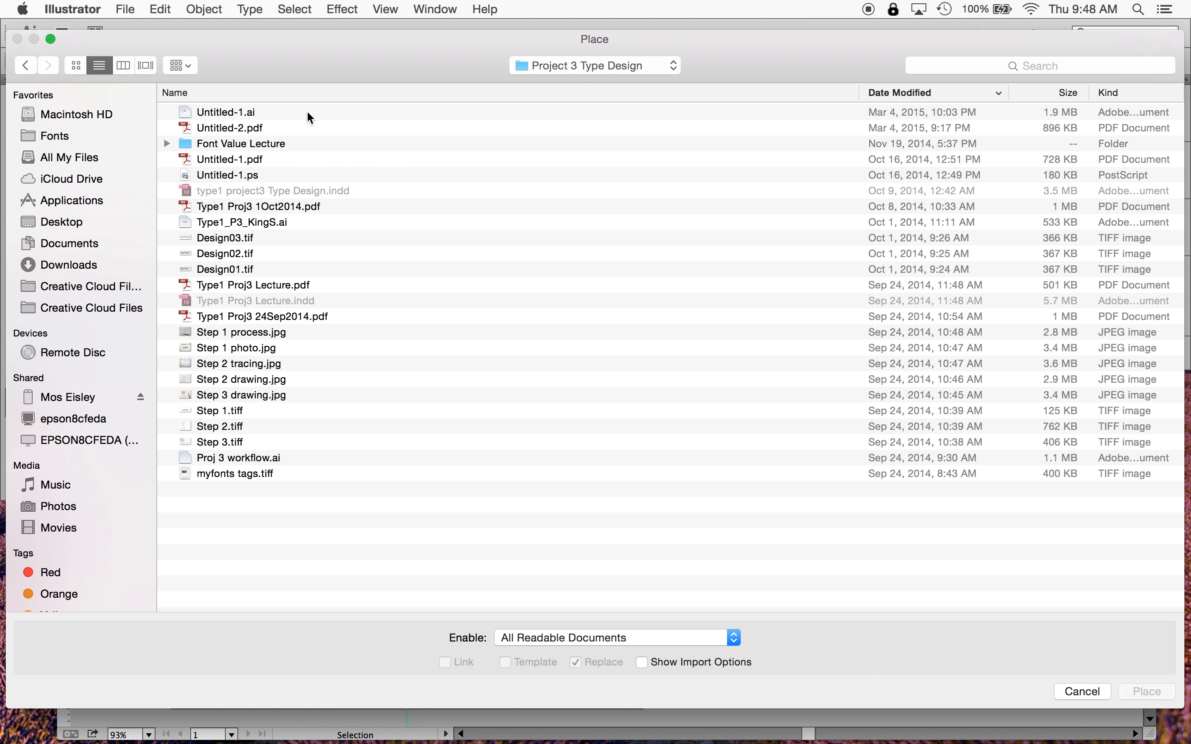
click(122, 62)
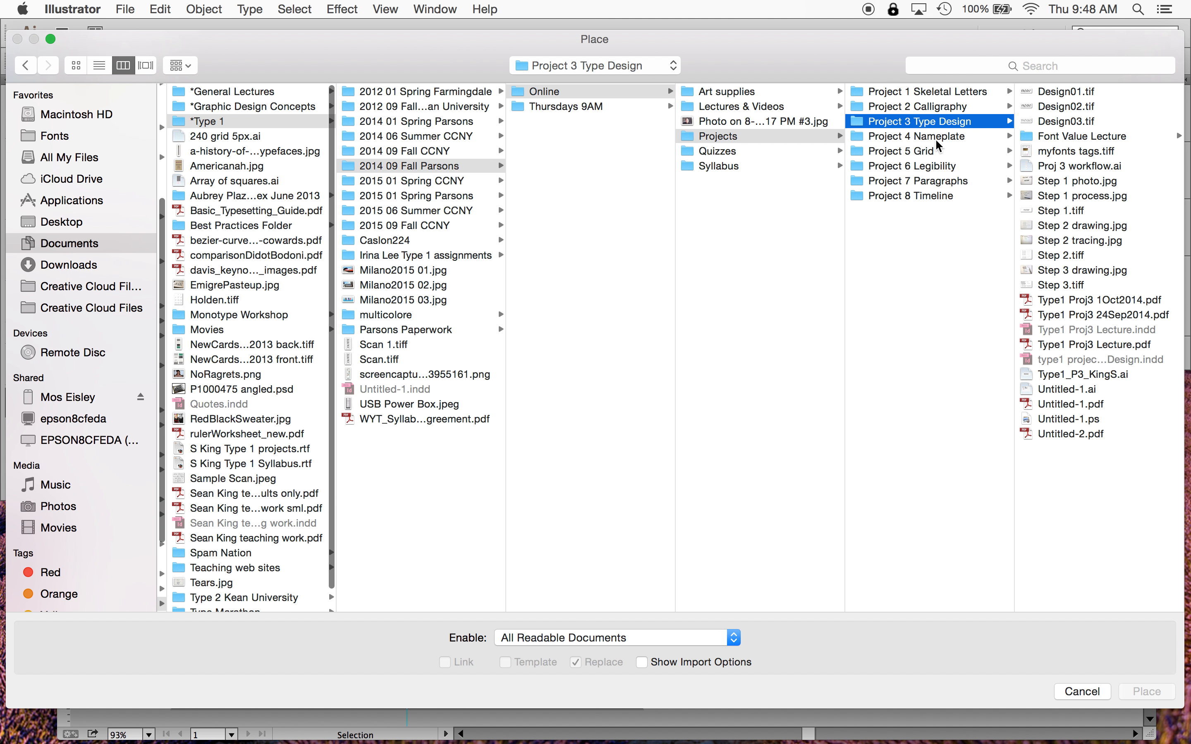
click(1058, 107)
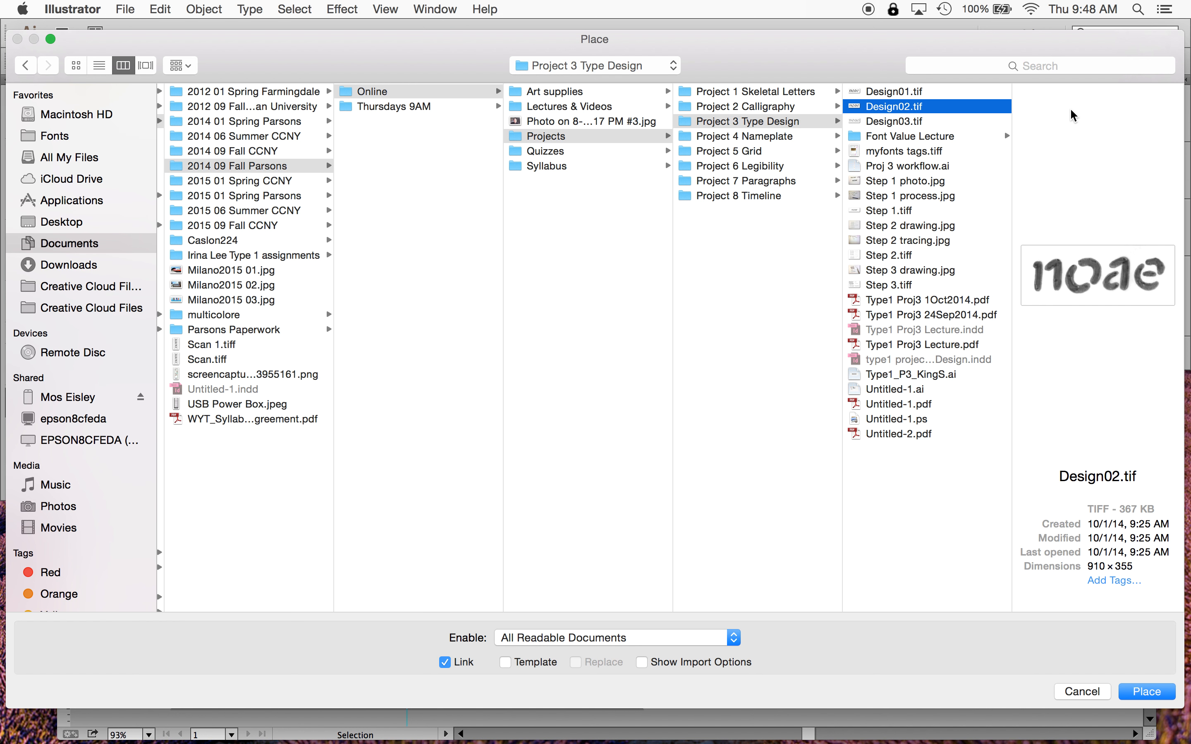
key(Return)
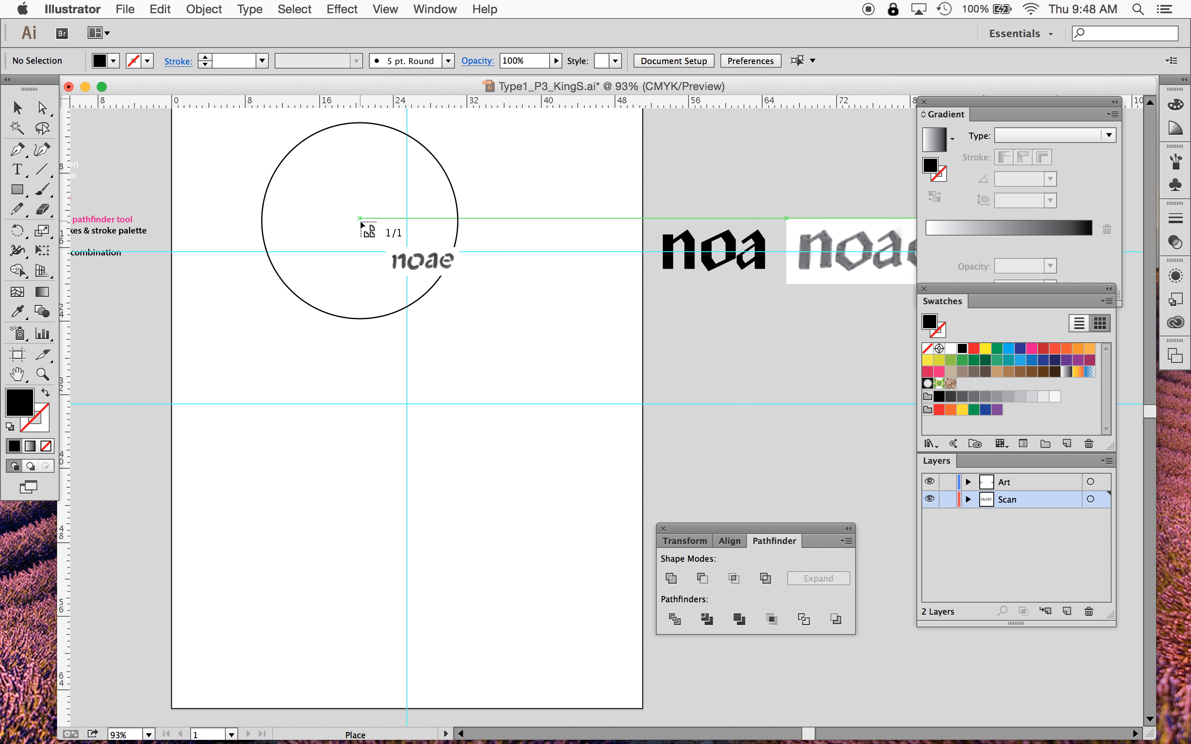
- Drop the new scan onto the artboard, nudge it onto the guides, and lock the Scan layer
click(360, 218)
drag(492, 273, 454, 272)
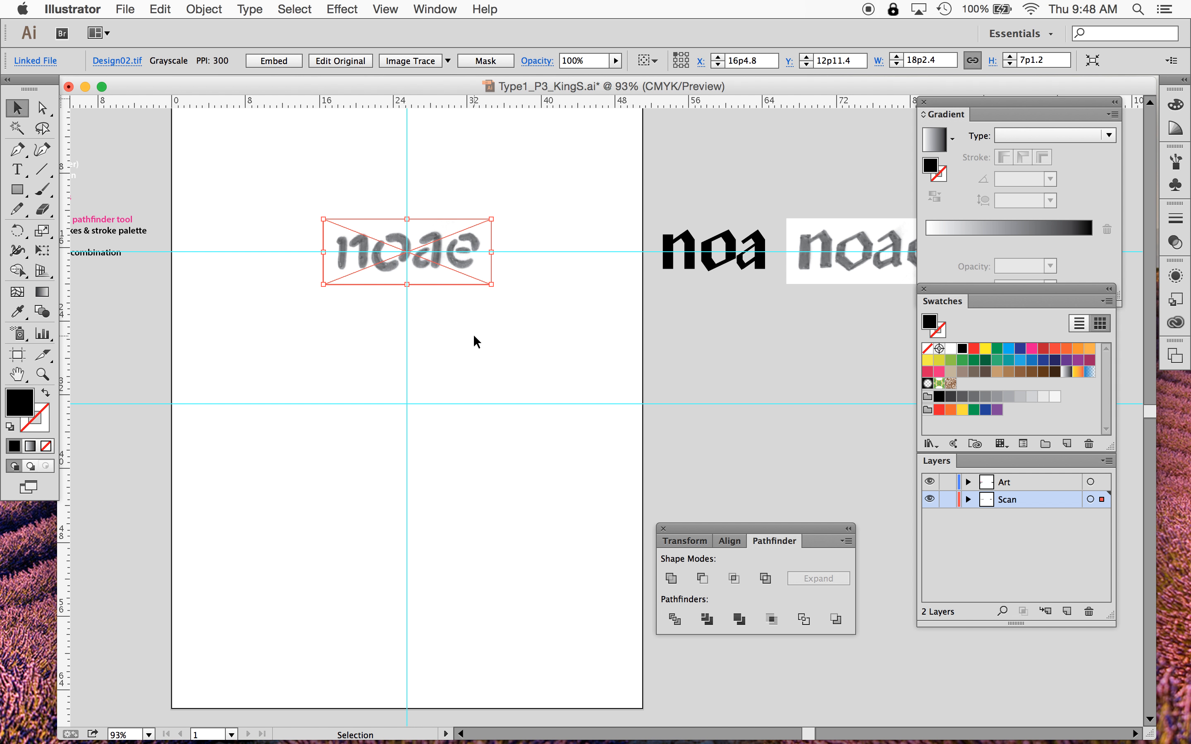
click(947, 499)
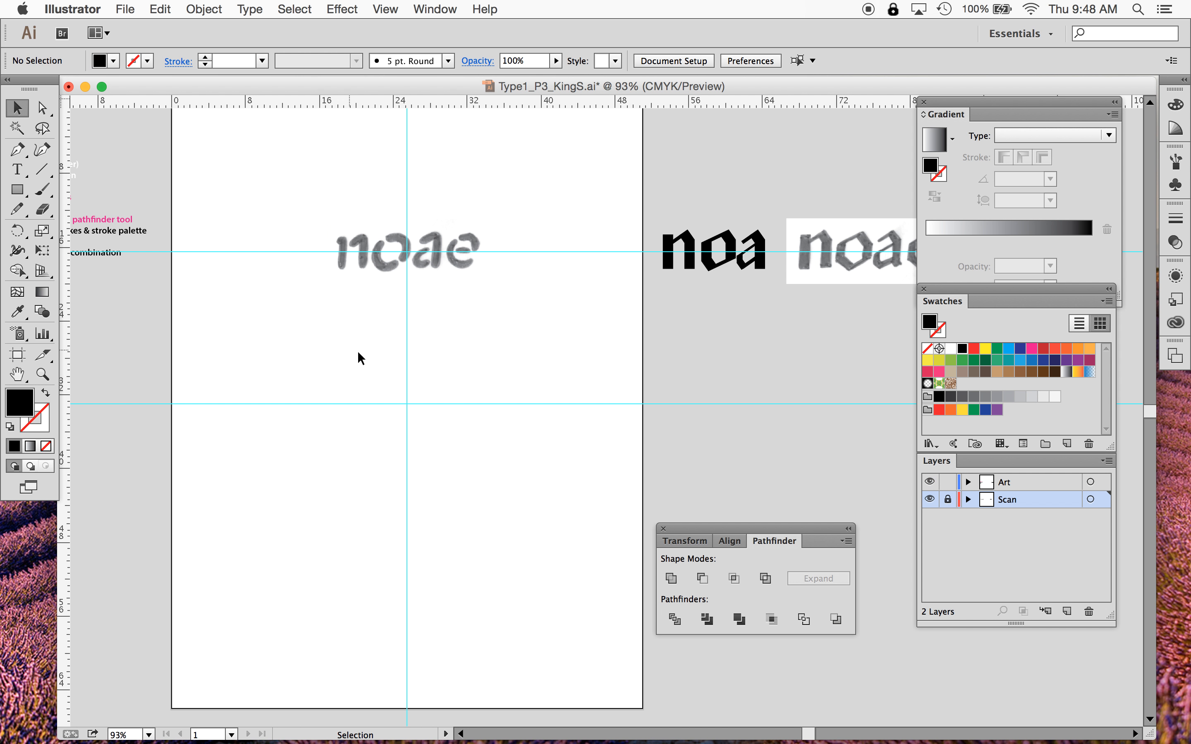
- With the Pen tool set to no fill and a magenta stroke, draw a path down the n's left stem
scroll(370, 365, left, 5)
scroll(370, 364, up, 1)
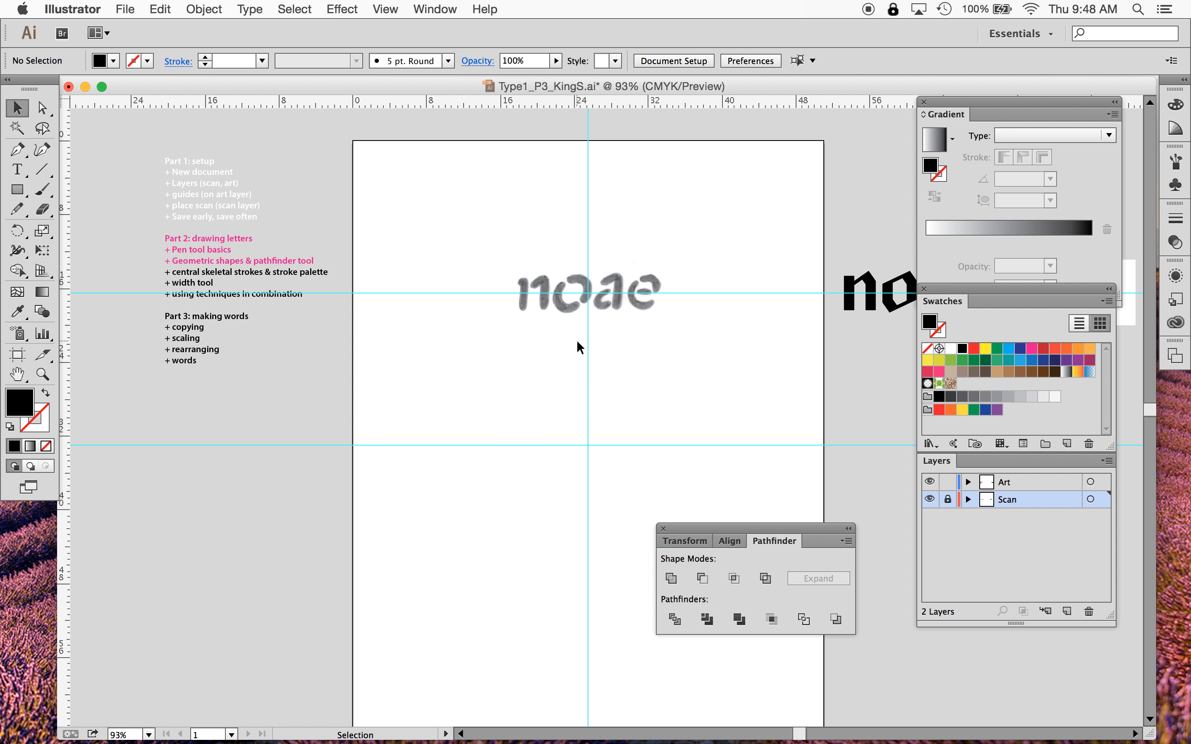
scroll(577, 342, up, 3)
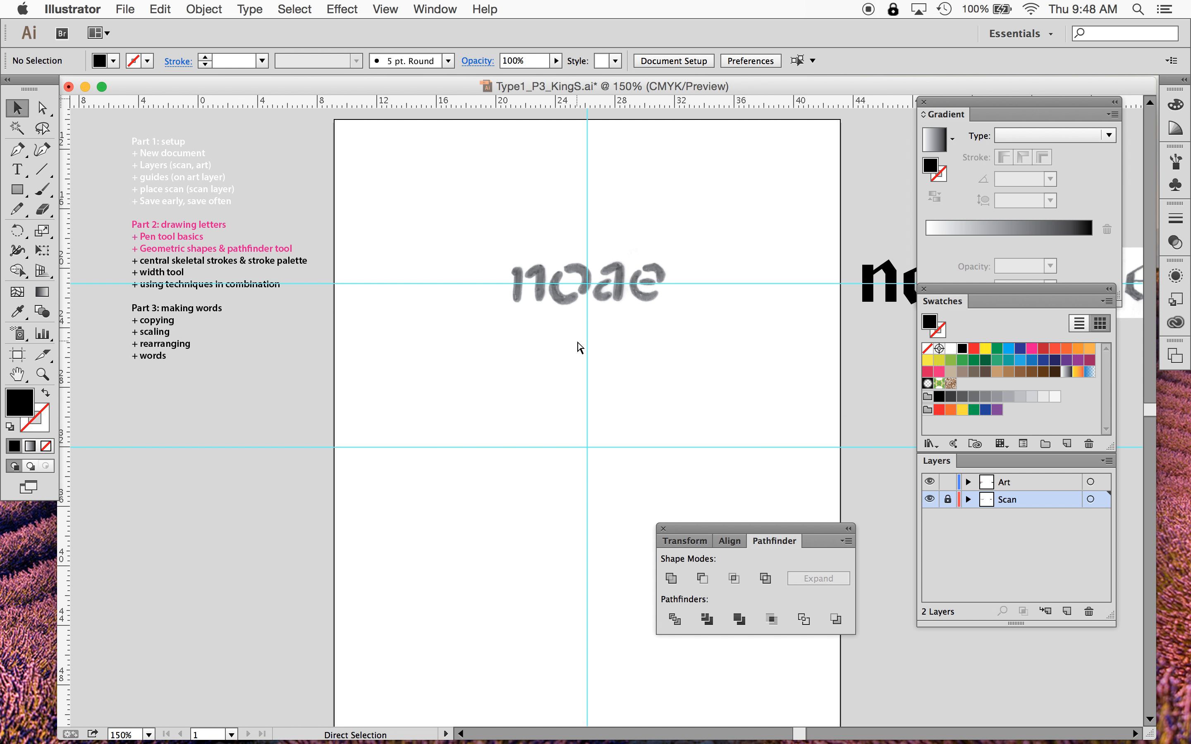
scroll(577, 340, up, 5)
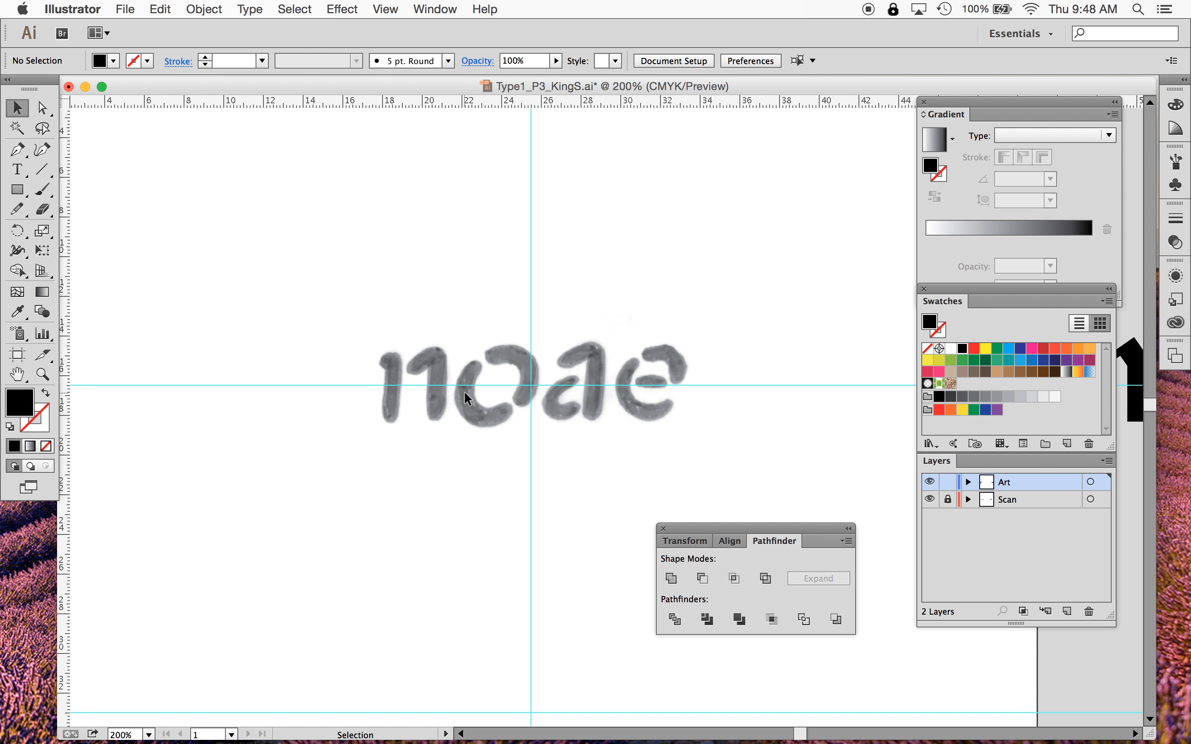
scroll(464, 390, up, 3)
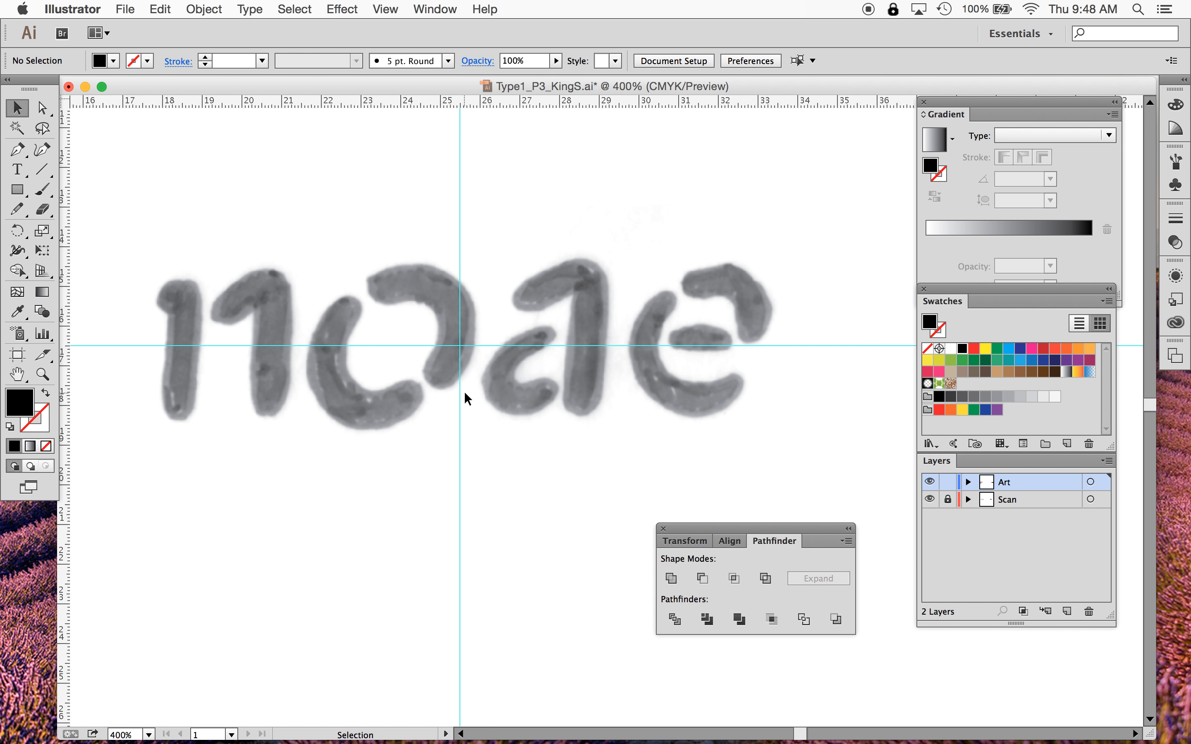
scroll(464, 397, down, 4)
scroll(464, 398, left, 2)
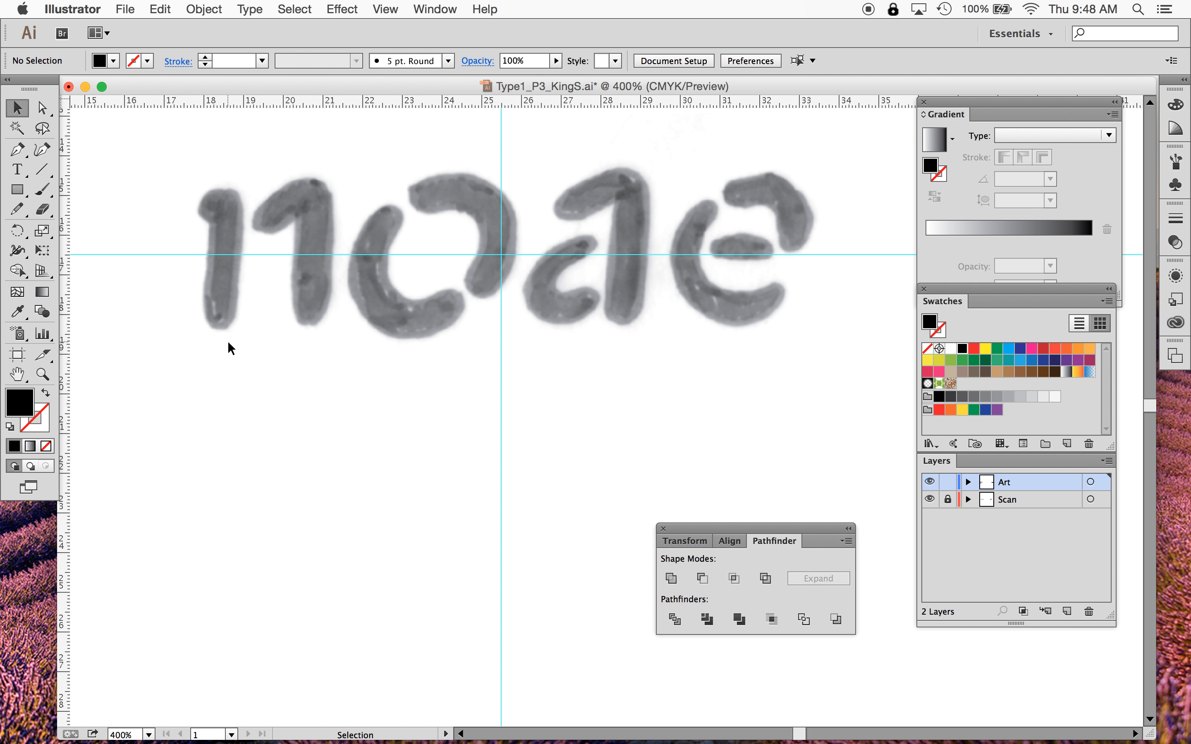
click(17, 149)
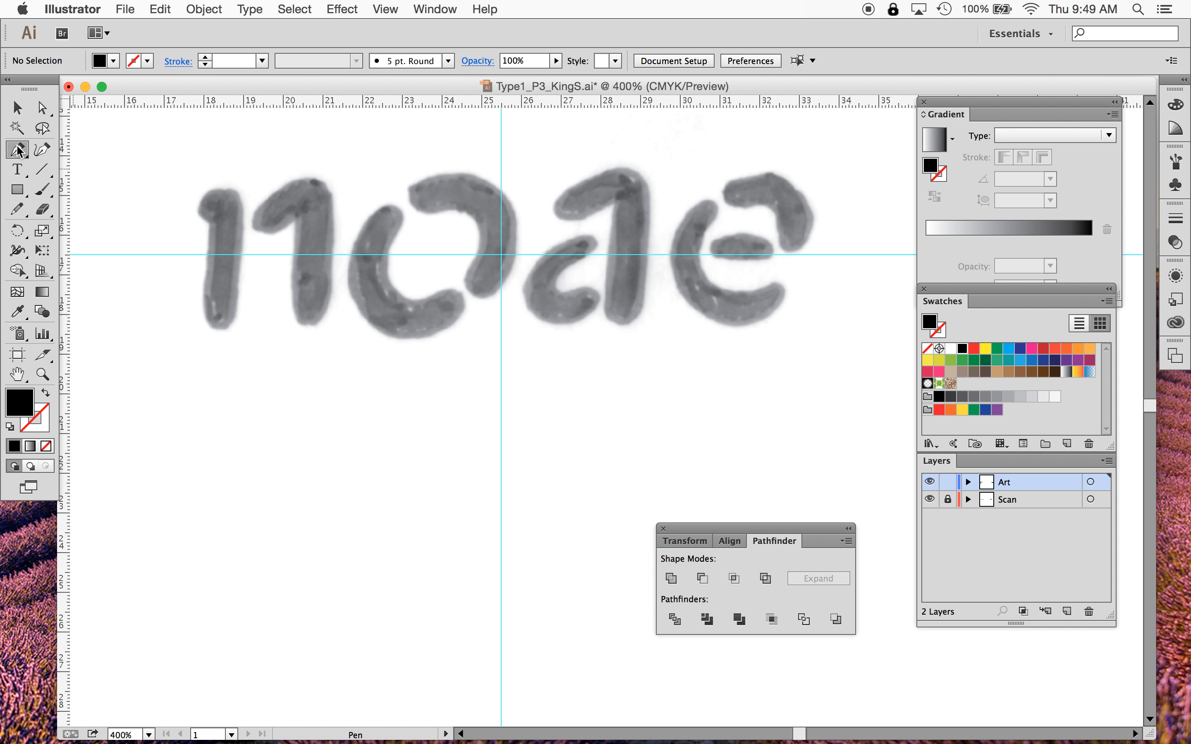
click(46, 445)
click(44, 431)
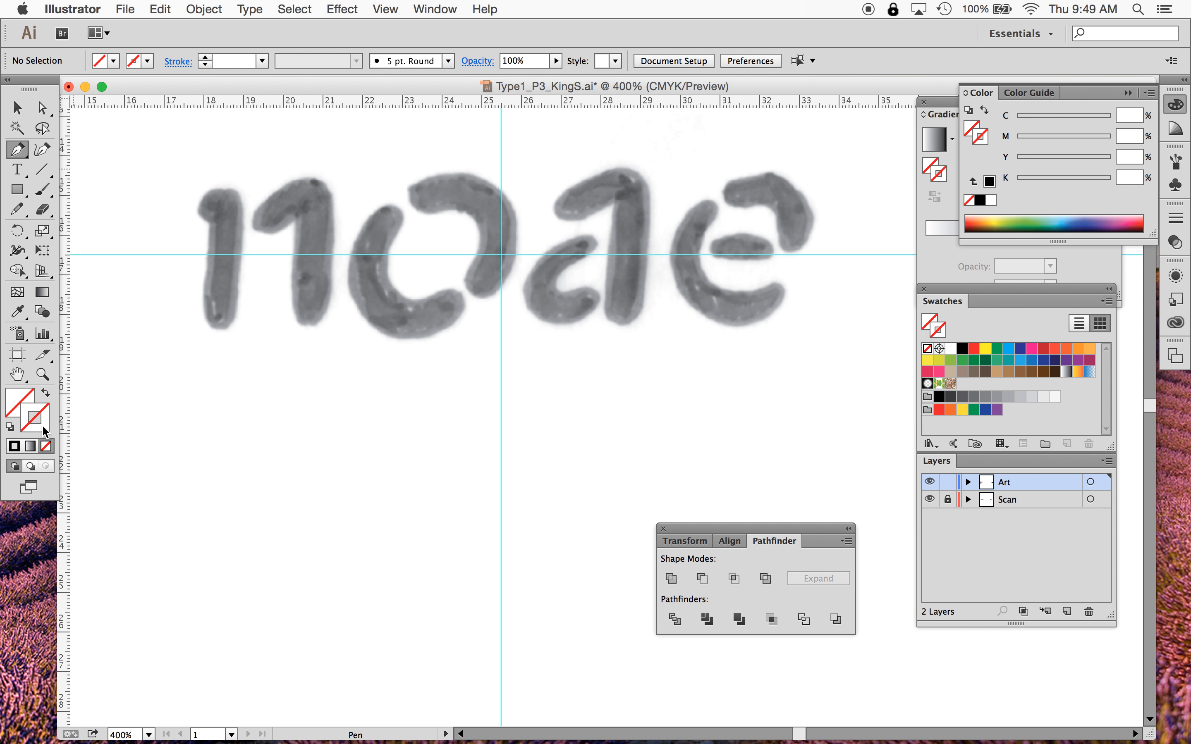
click(147, 61)
click(115, 89)
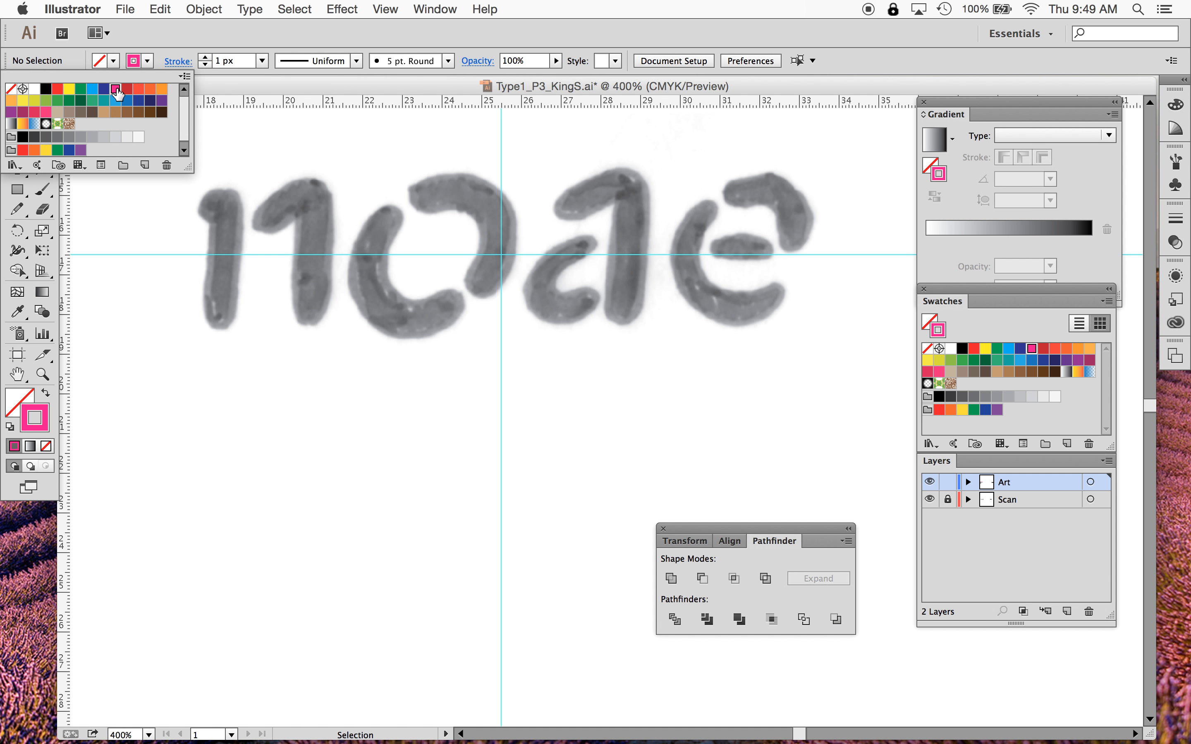
click(141, 63)
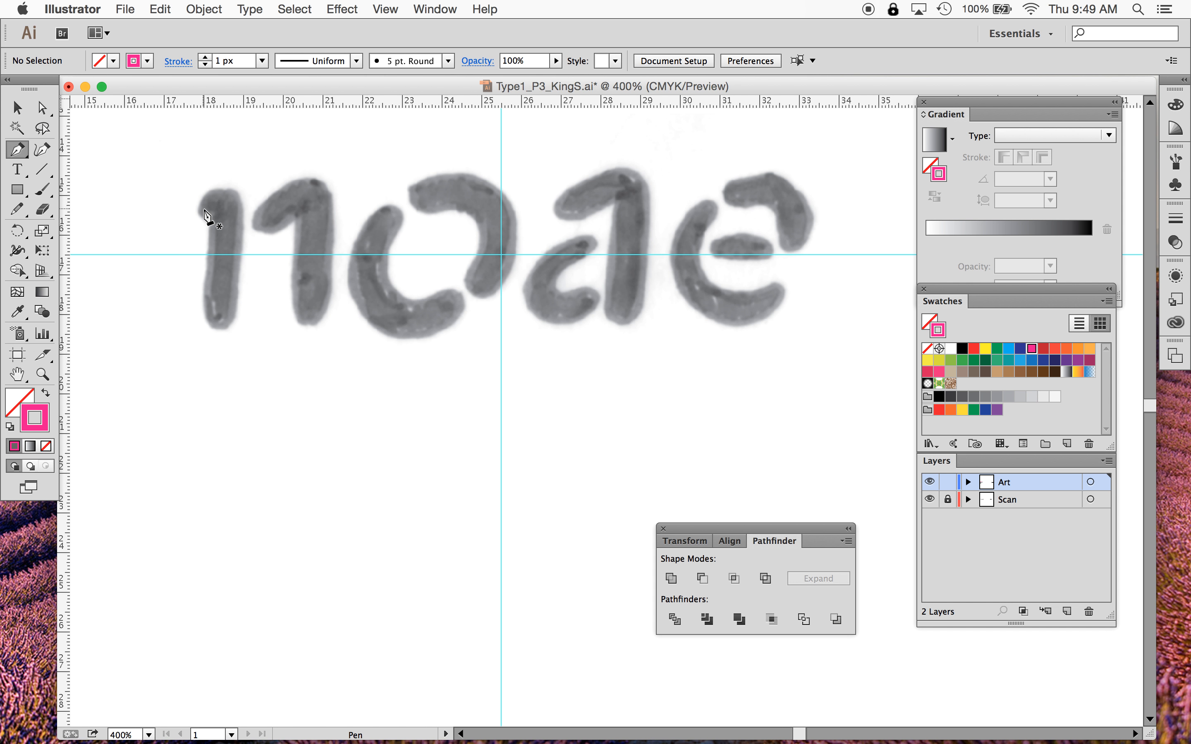
drag(199, 209, 221, 221)
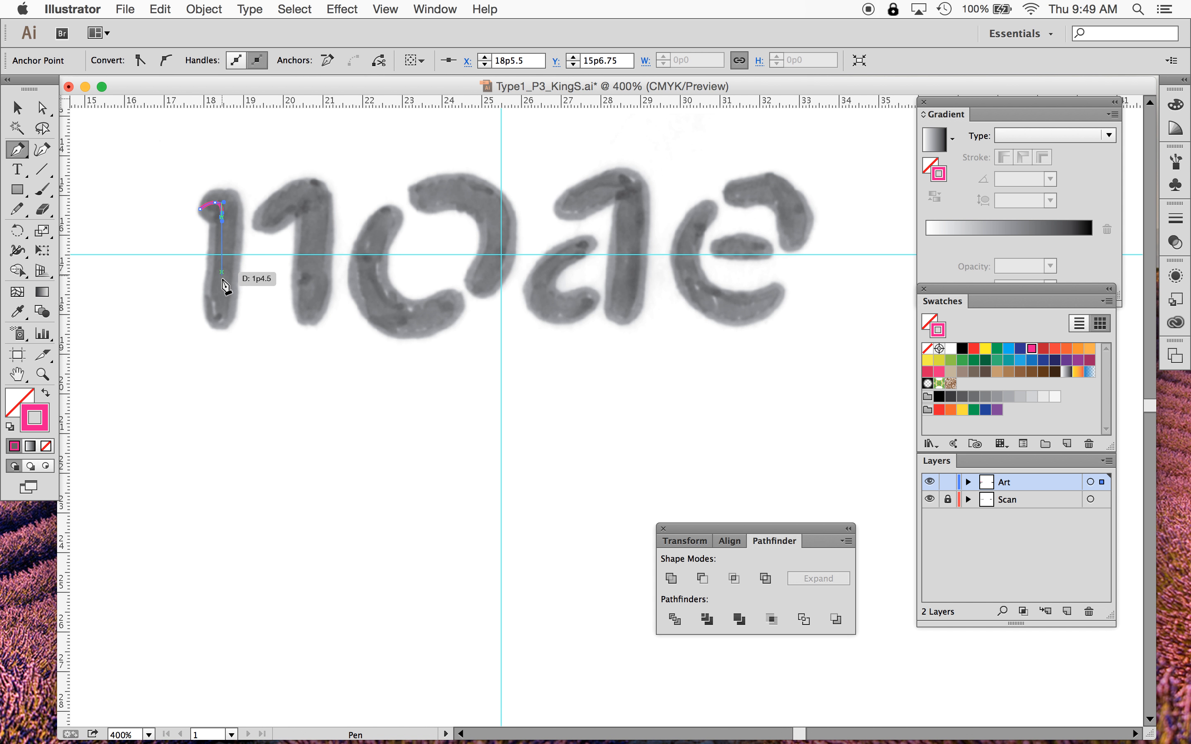
drag(222, 305, 222, 317)
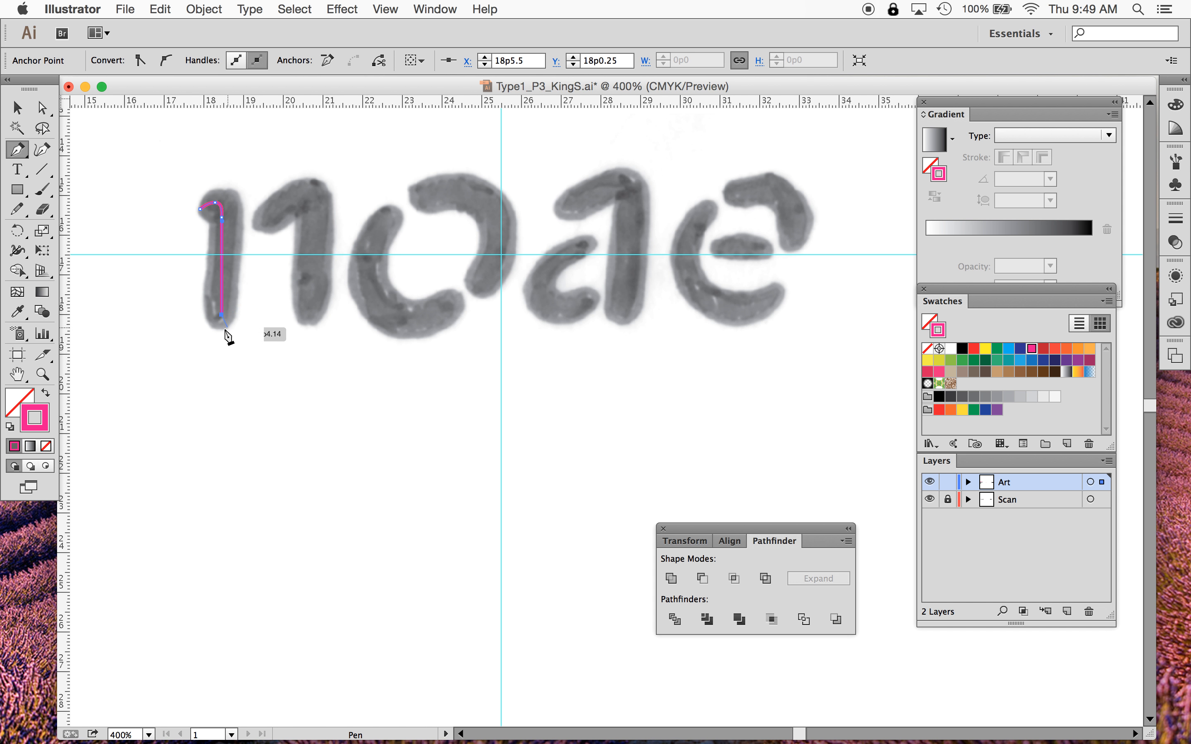
- Try to continue the path diagonally up from the stem's bottom toward the n's arch
key(super)
key(alt)
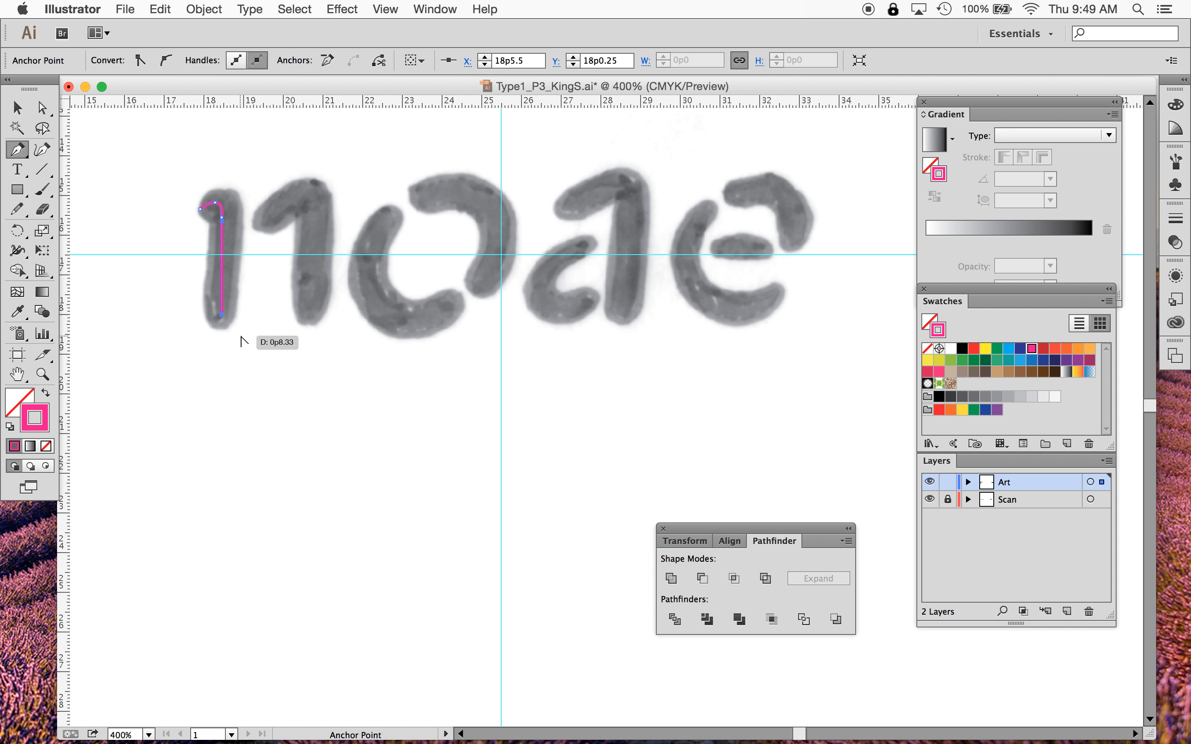
key(alt)
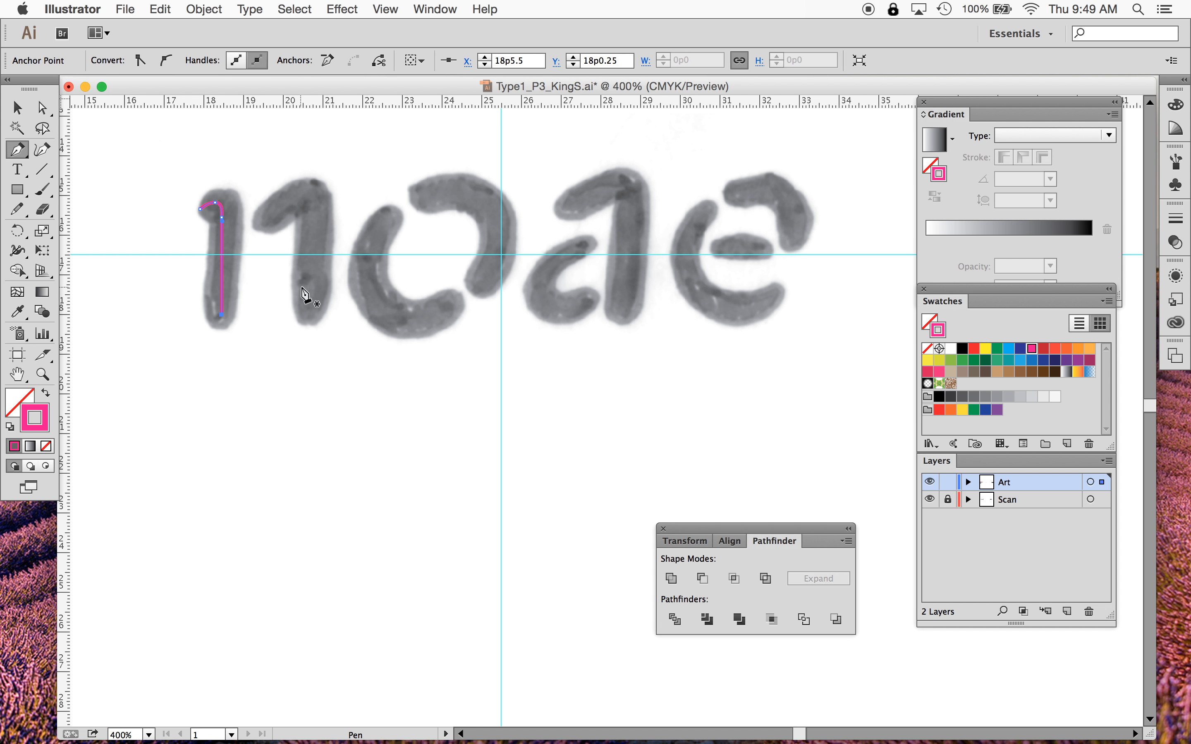
key(super+z)
click(222, 316)
click(264, 222)
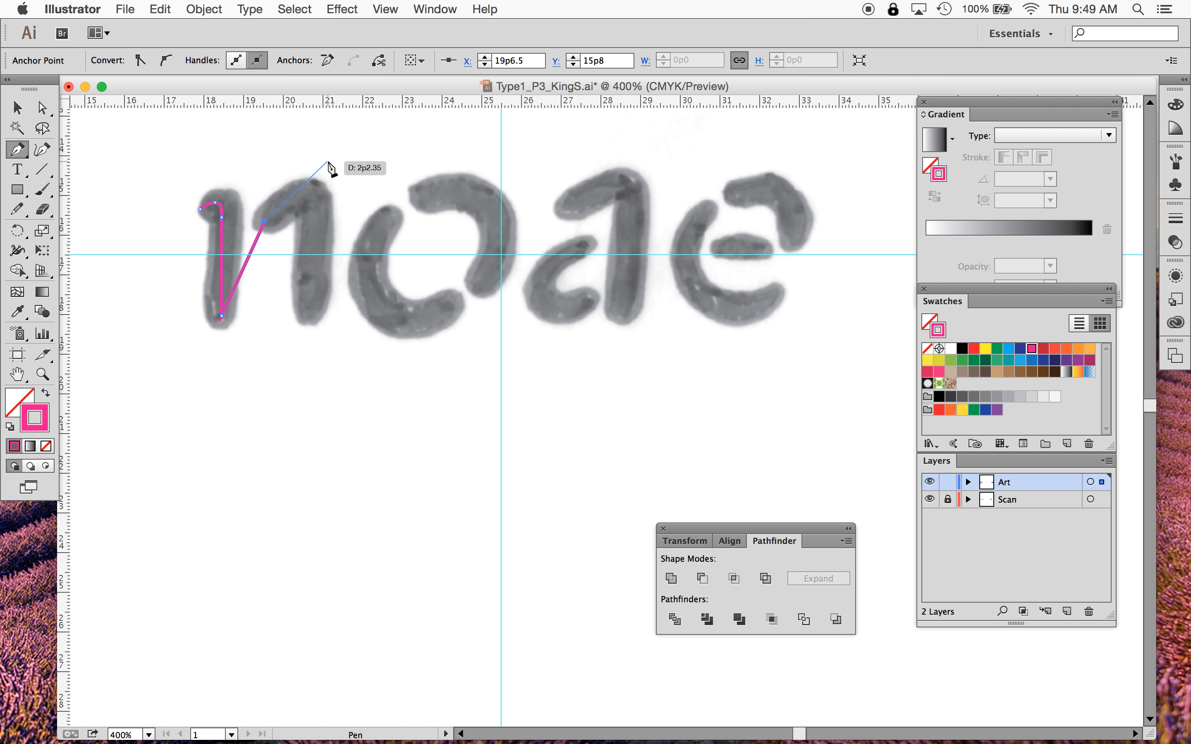
key(super+z)
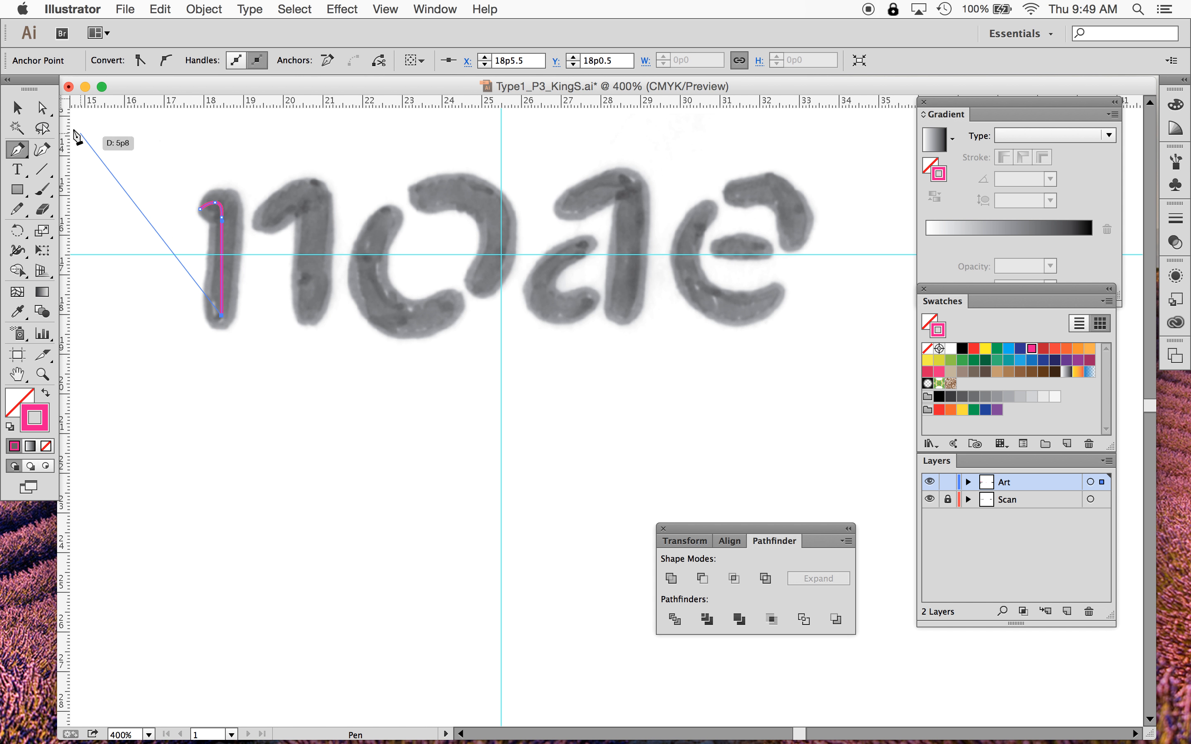
click(20, 114)
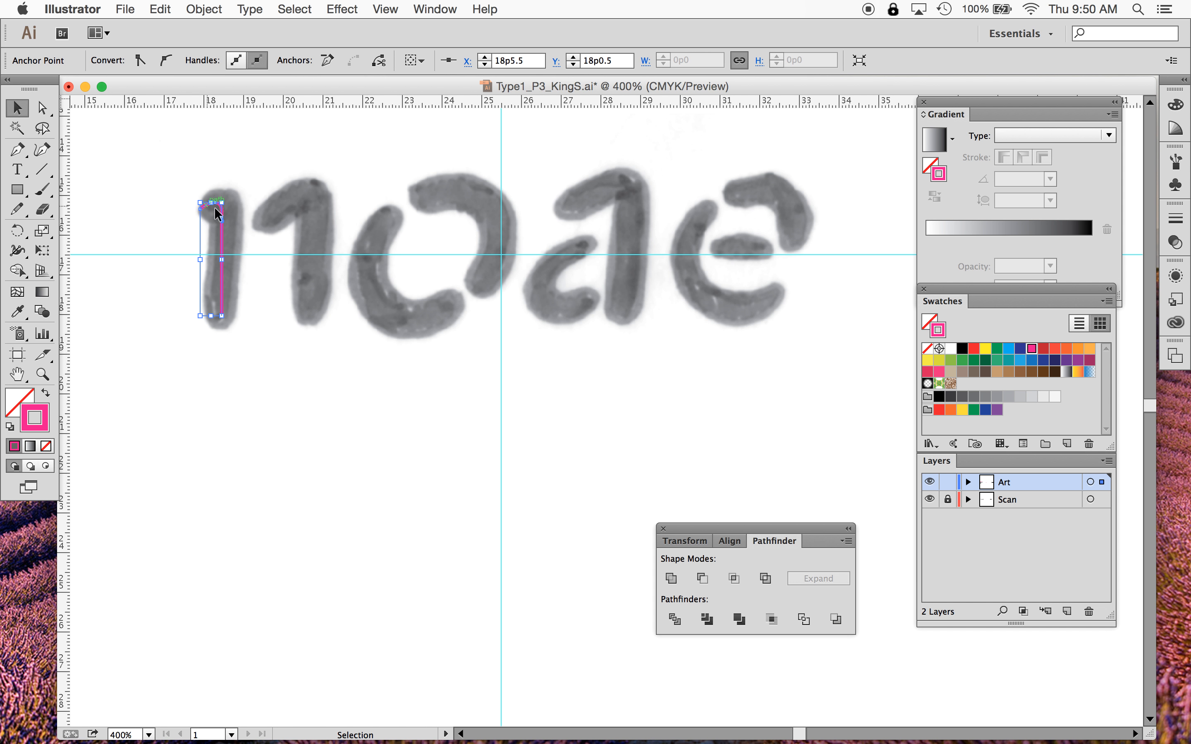
click(17, 150)
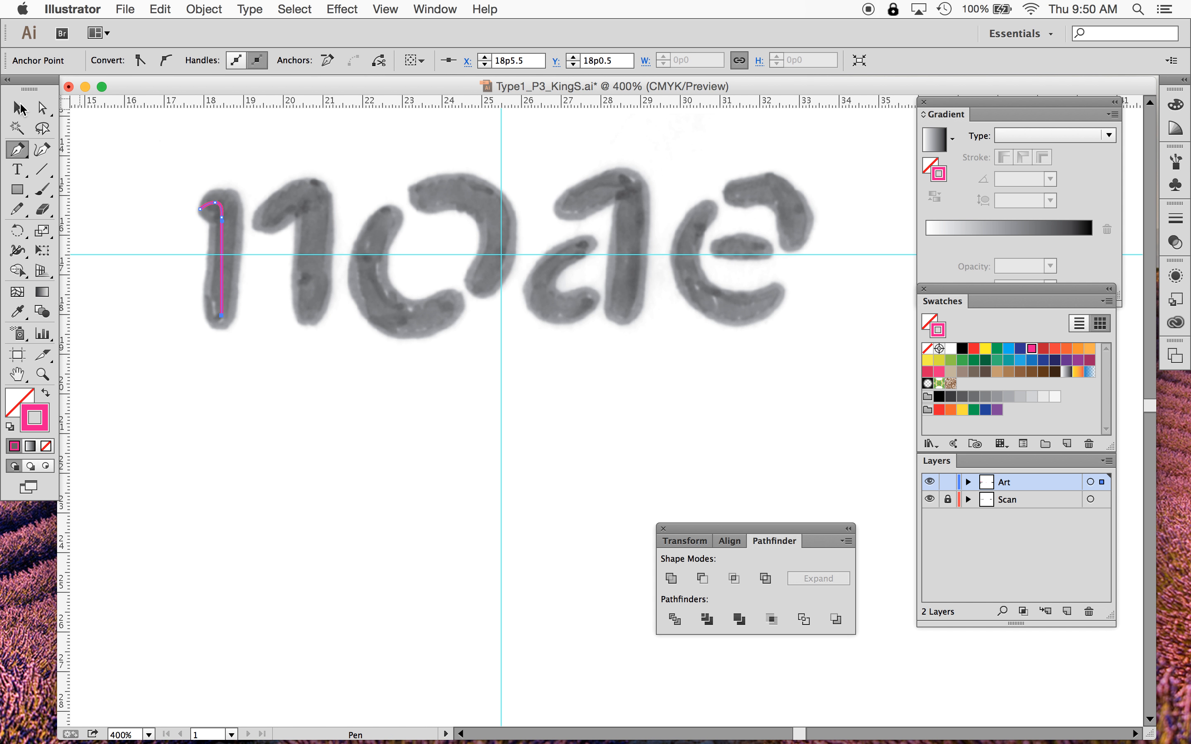
- Draw a second Pen path from the n's left shoulder up over the arch and down its right stem
click(18, 108)
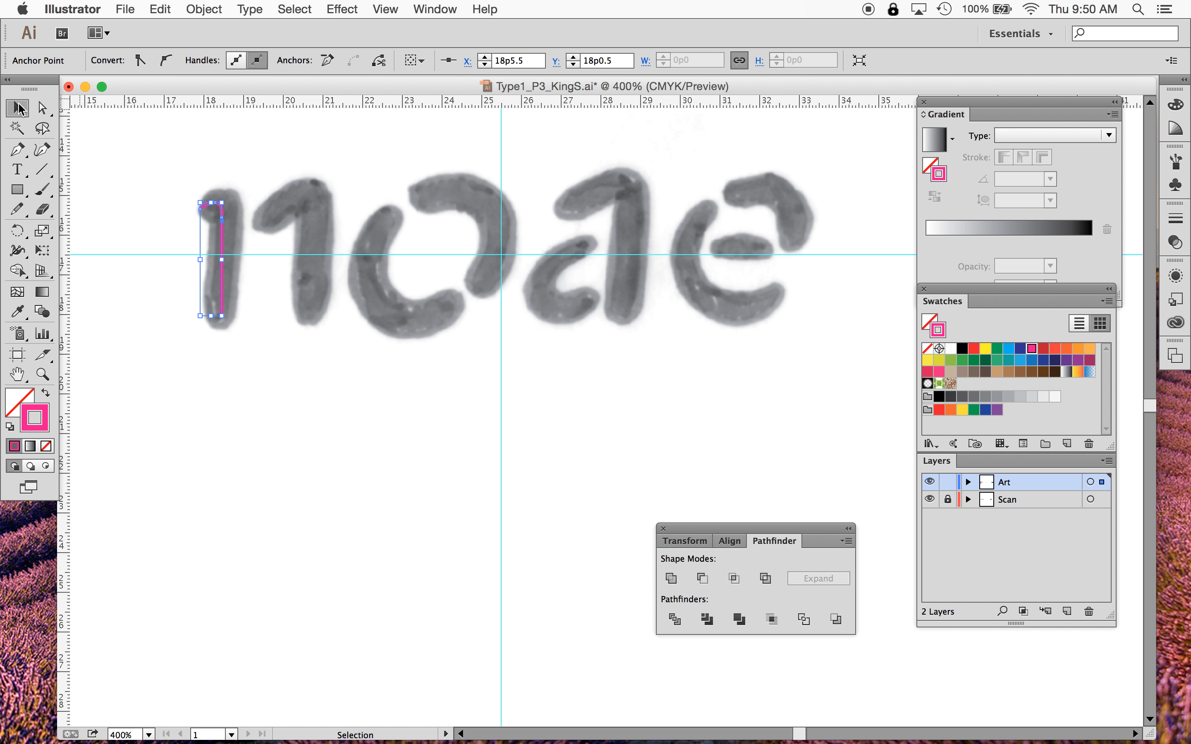
click(17, 150)
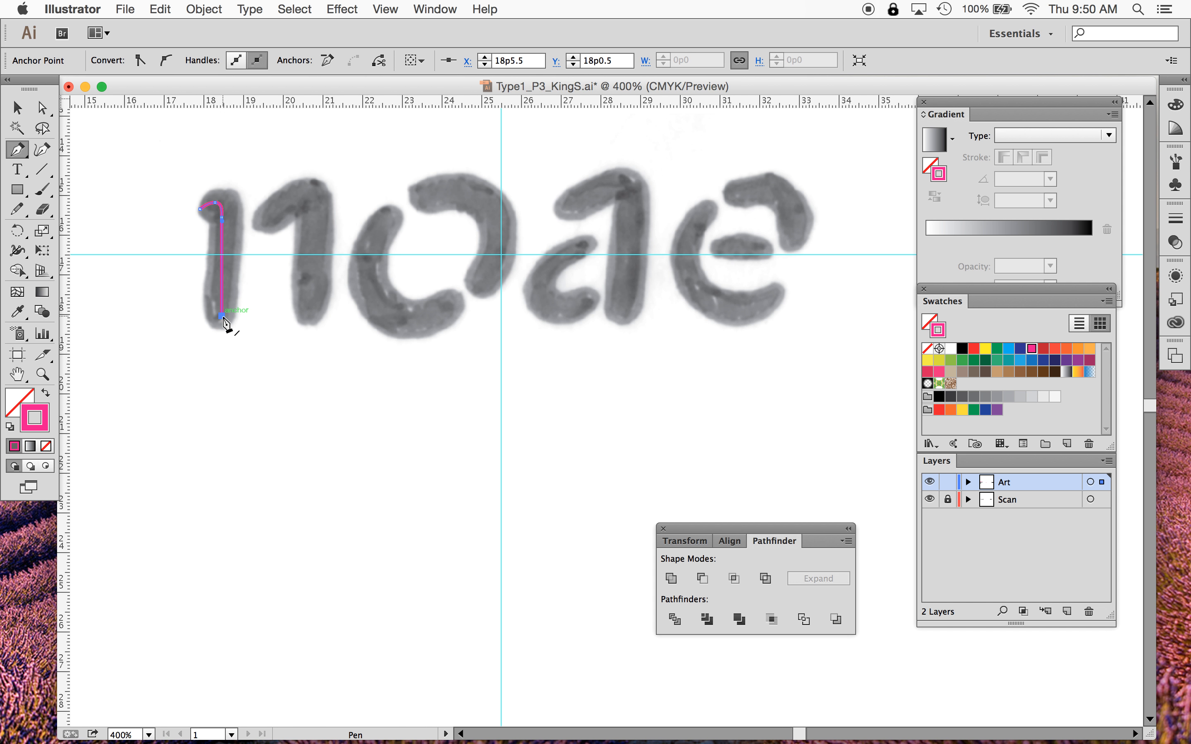
click(222, 316)
key(alt)
click(265, 220)
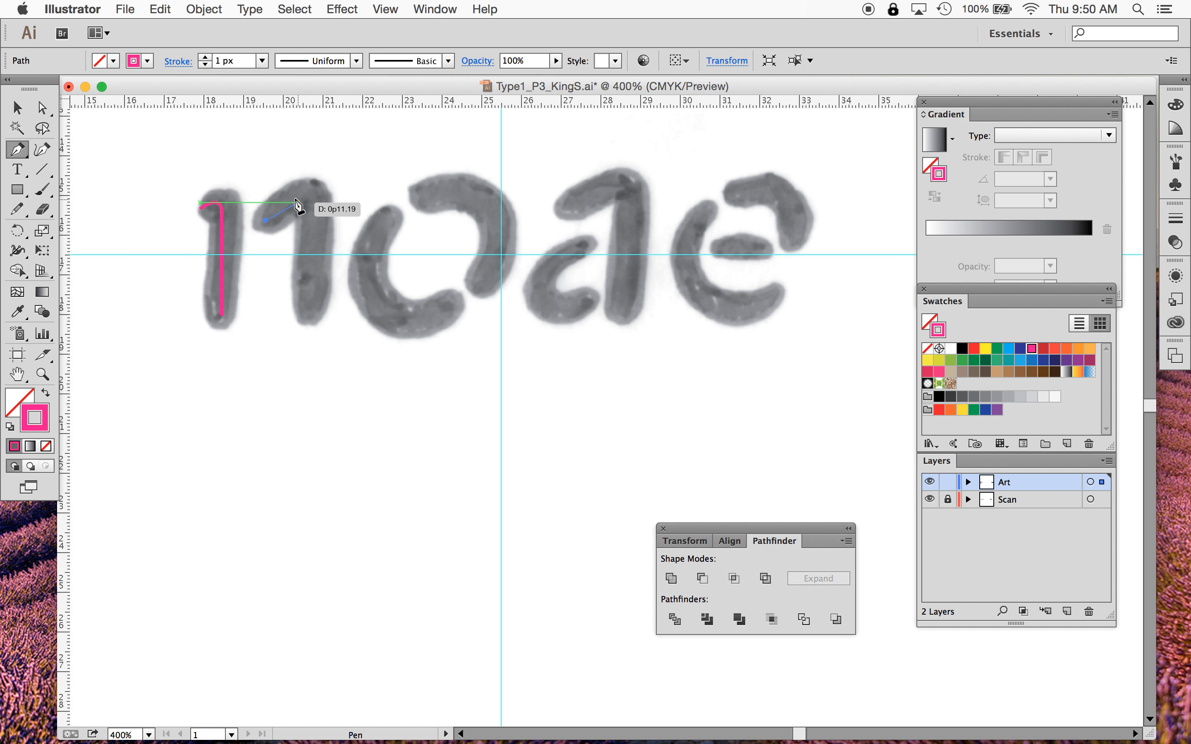
drag(293, 197, 310, 309)
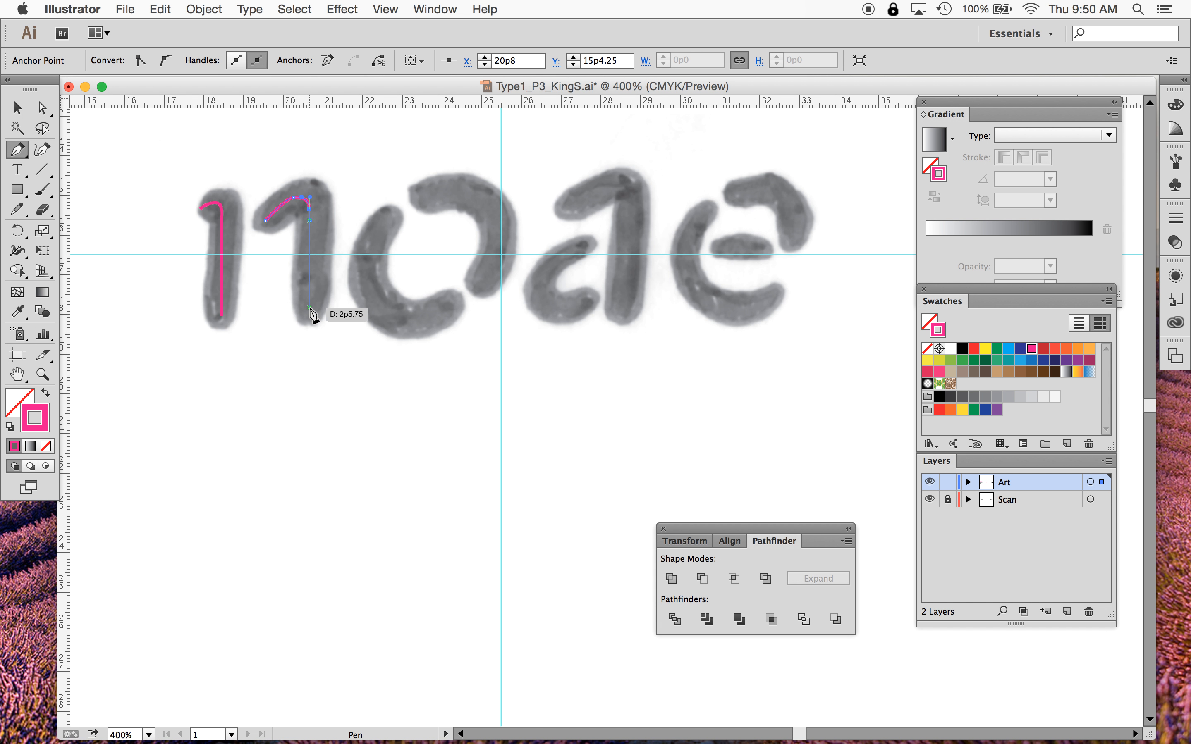
click(310, 308)
drag(310, 308, 335, 432)
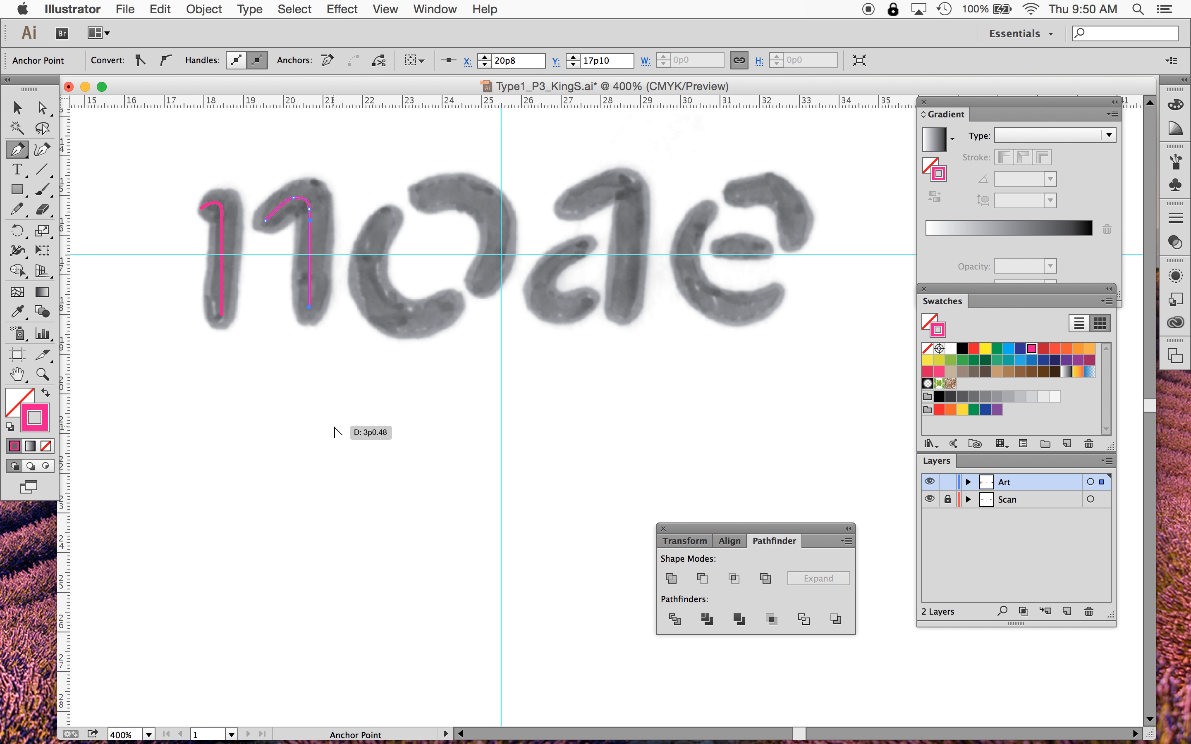
super+click(334, 427)
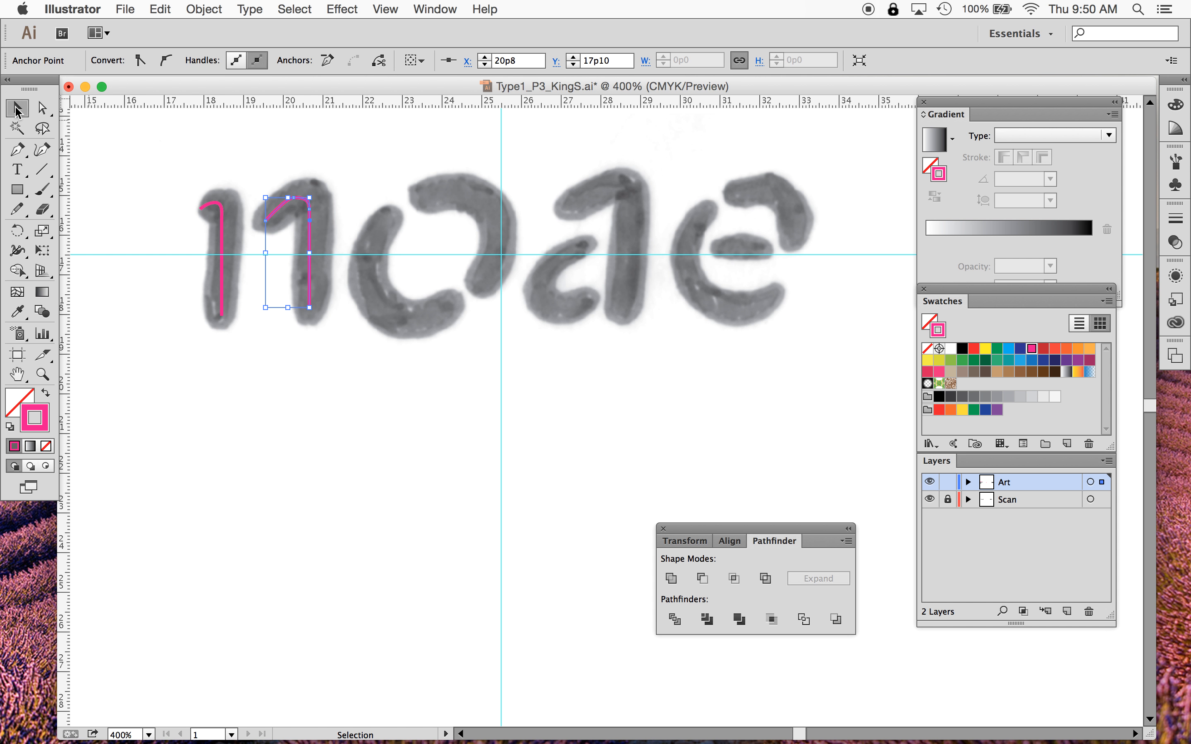
- Zoom in on the n and shift both traced paths slightly right to centre them on the scanned strokes
click(42, 374)
drag(178, 173, 394, 362)
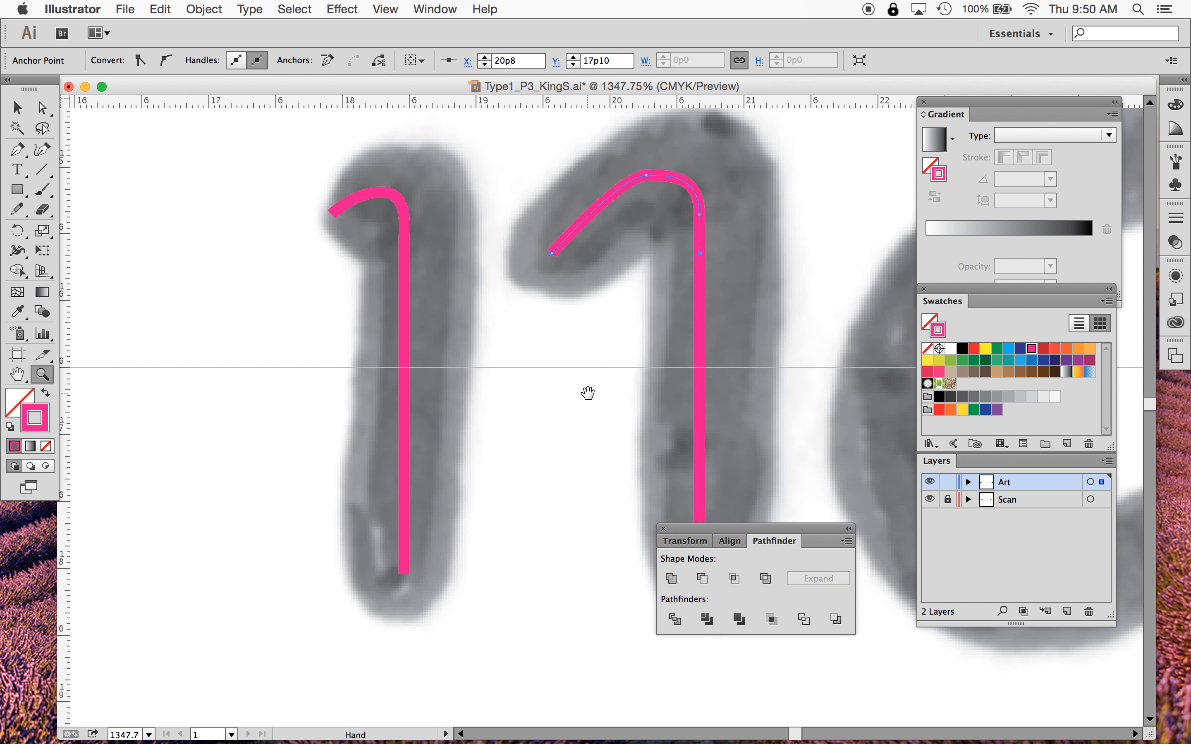
drag(587, 393, 471, 386)
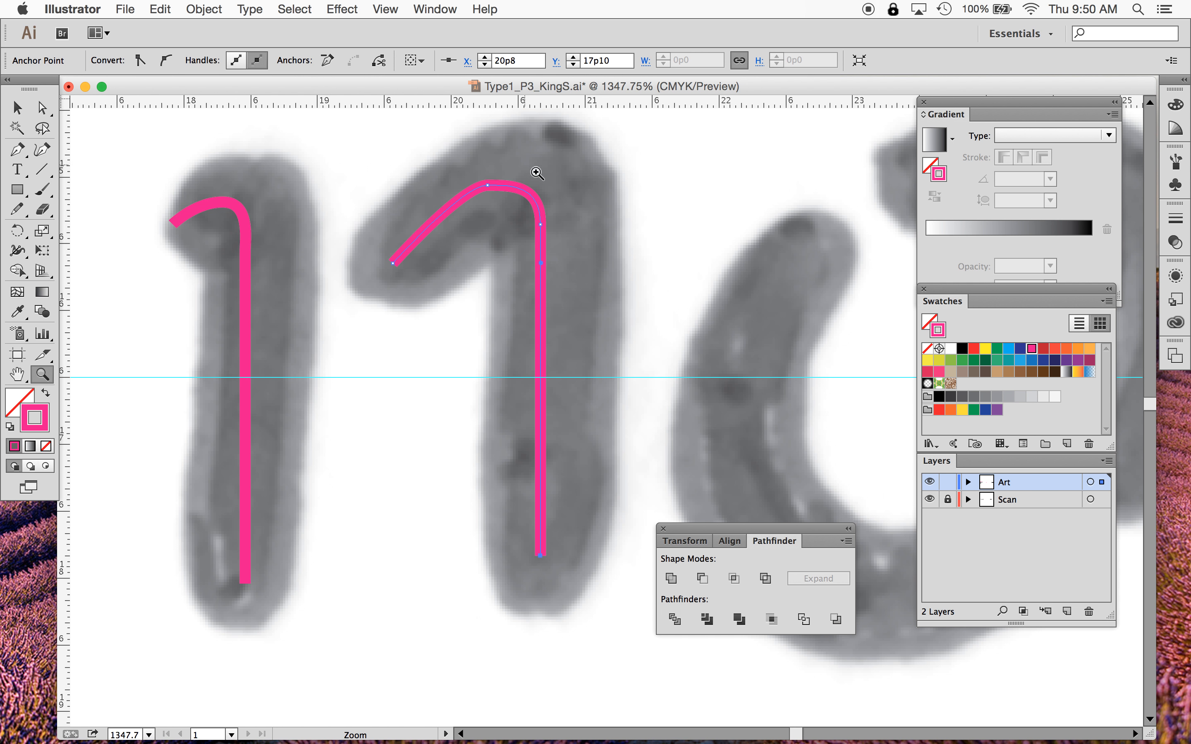
key(a)
click(249, 225)
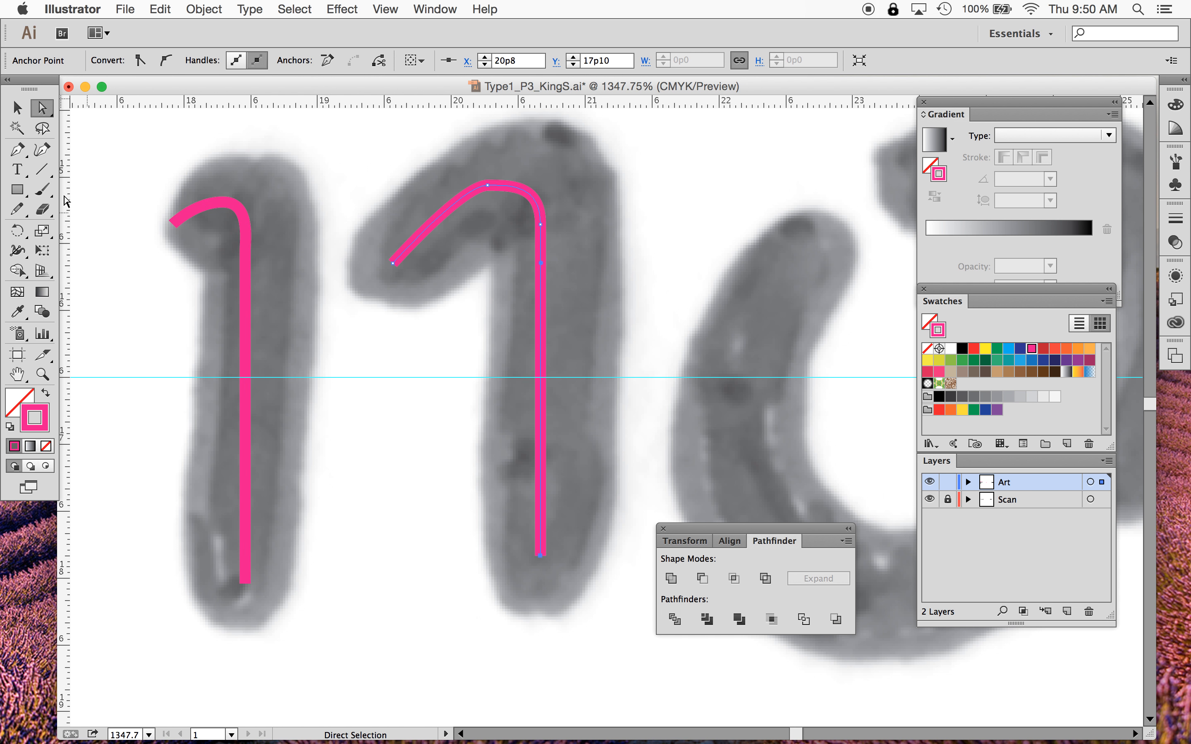
click(18, 108)
click(138, 326)
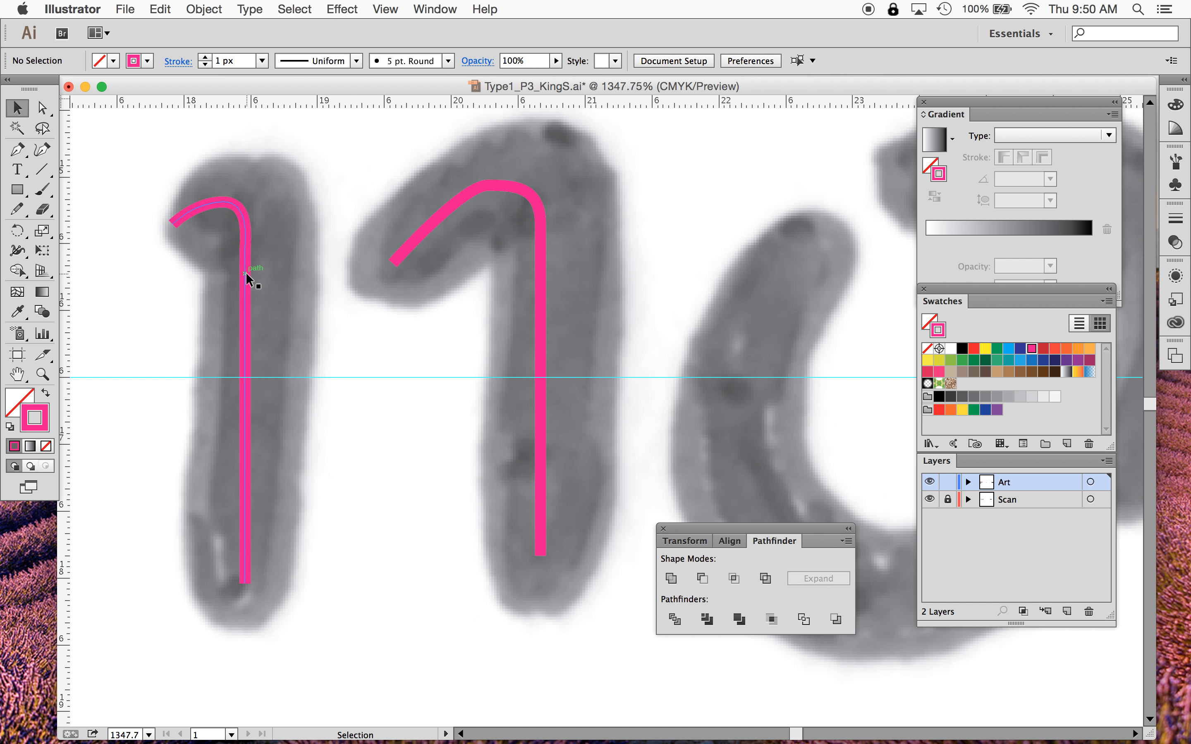
click(246, 273)
drag(247, 310, 256, 310)
drag(542, 241, 554, 242)
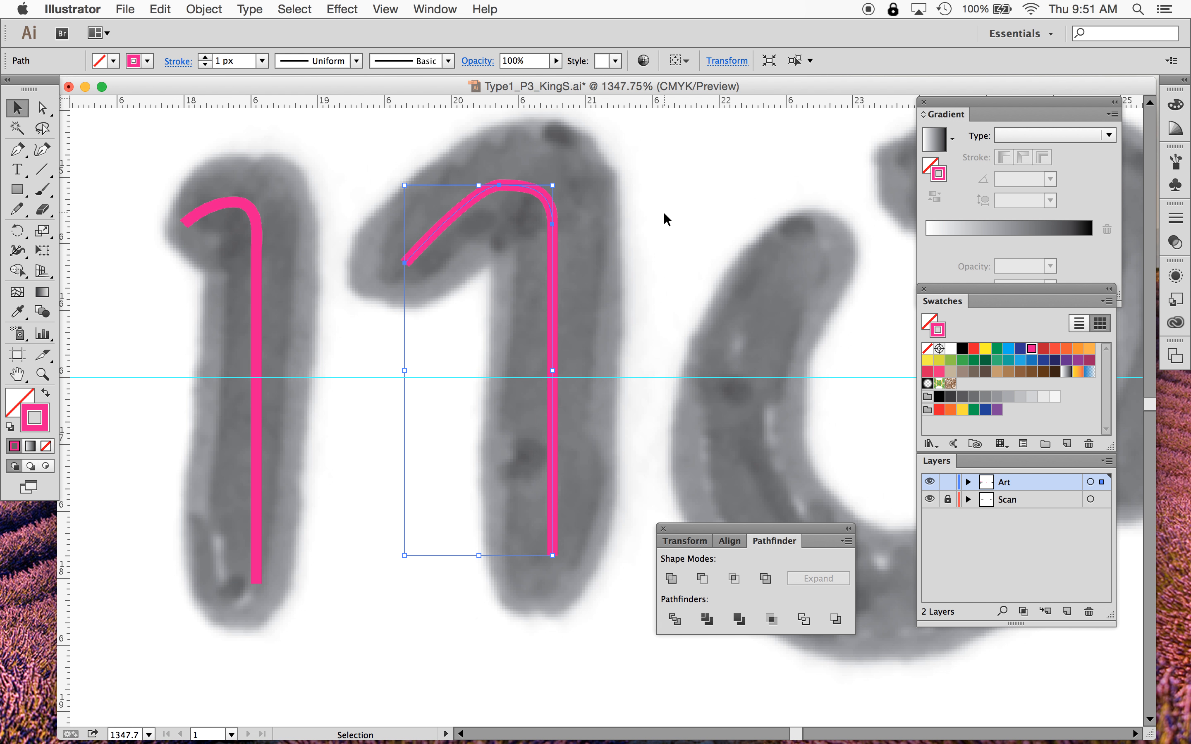
- Open the Stroke panel and set the stem path's stroke weight to 8 px
click(257, 274)
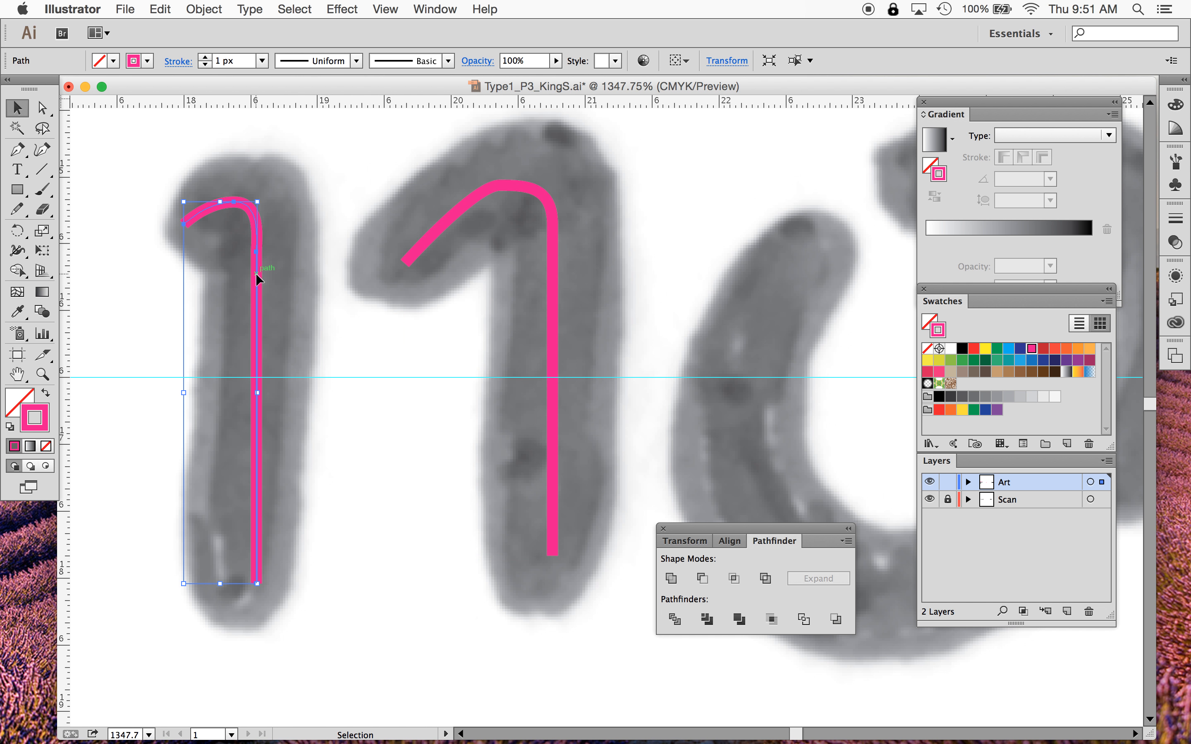
click(1177, 222)
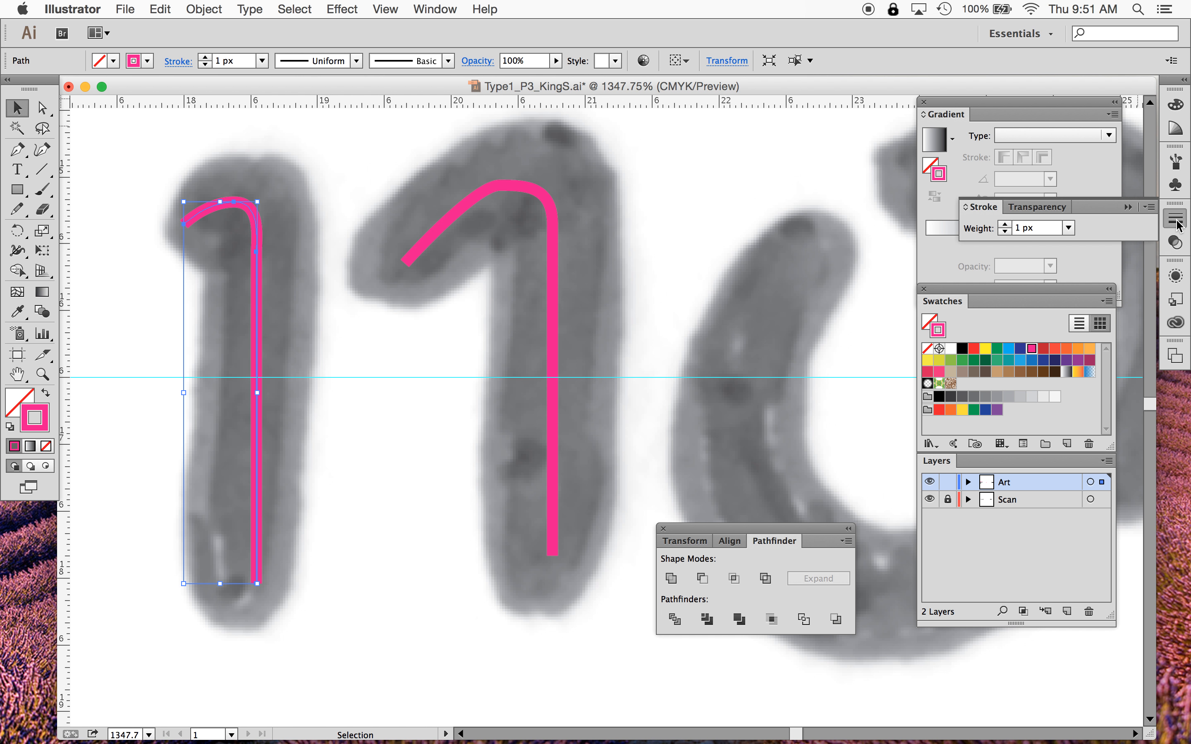
click(435, 9)
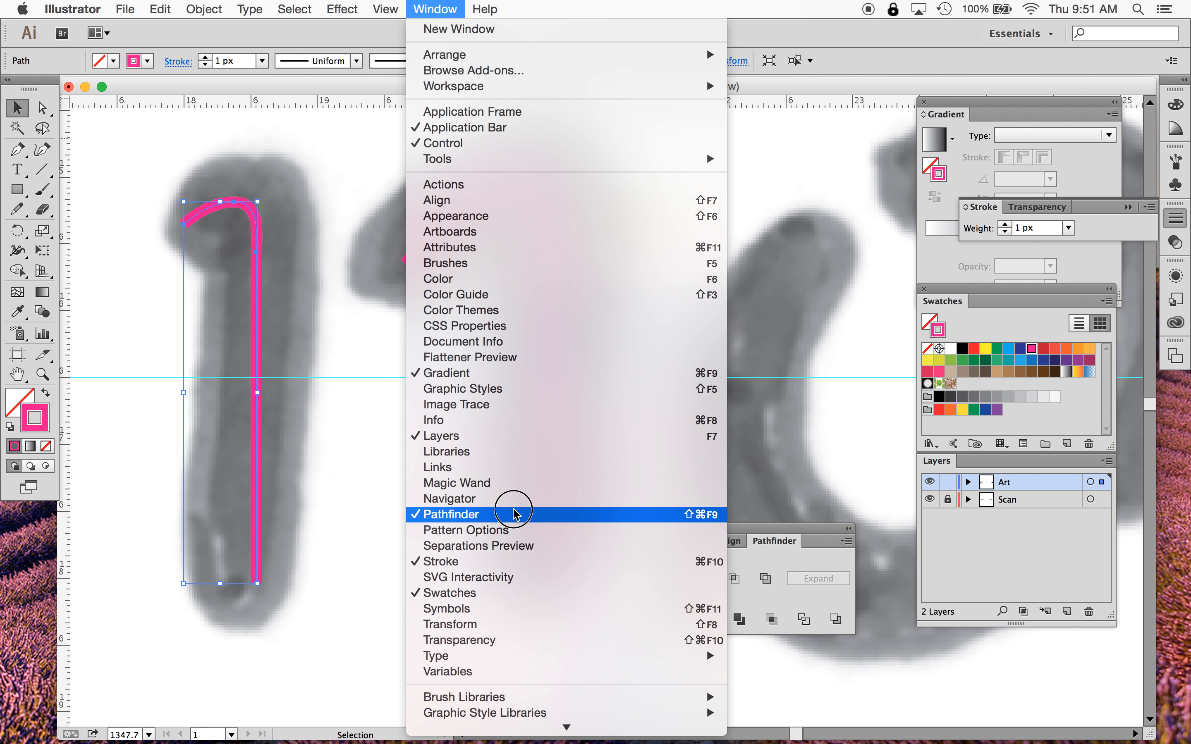
click(507, 561)
click(435, 8)
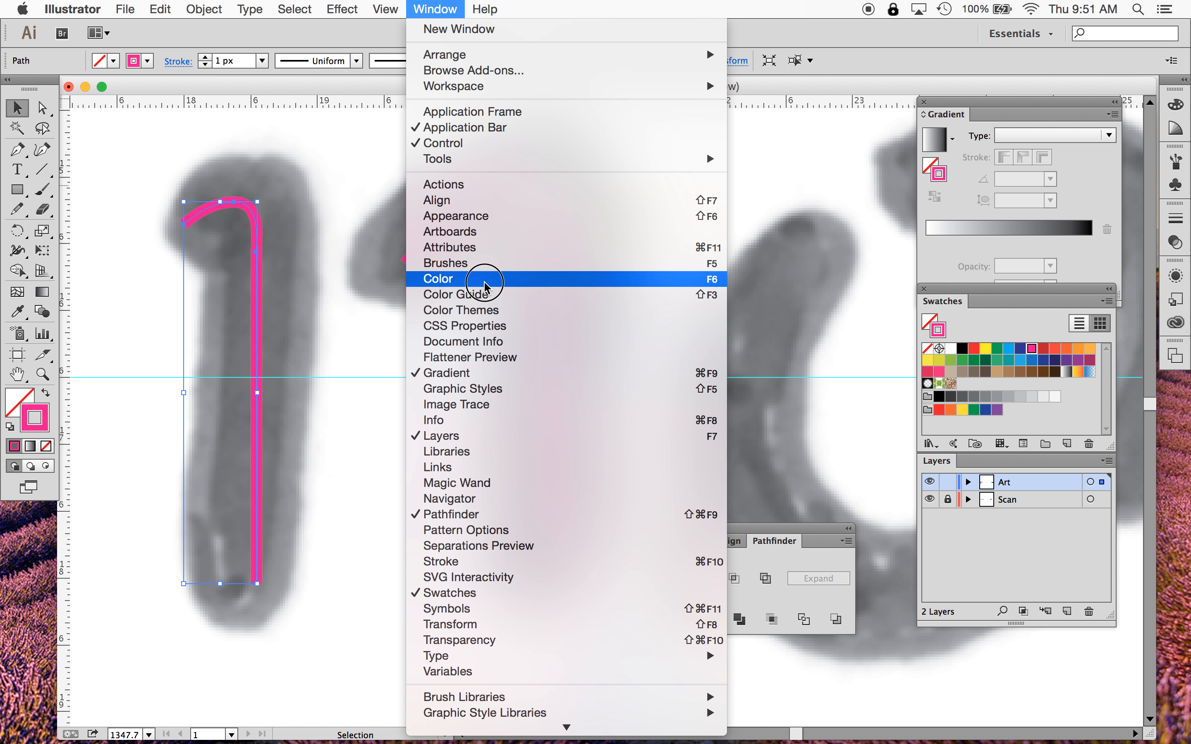
click(487, 561)
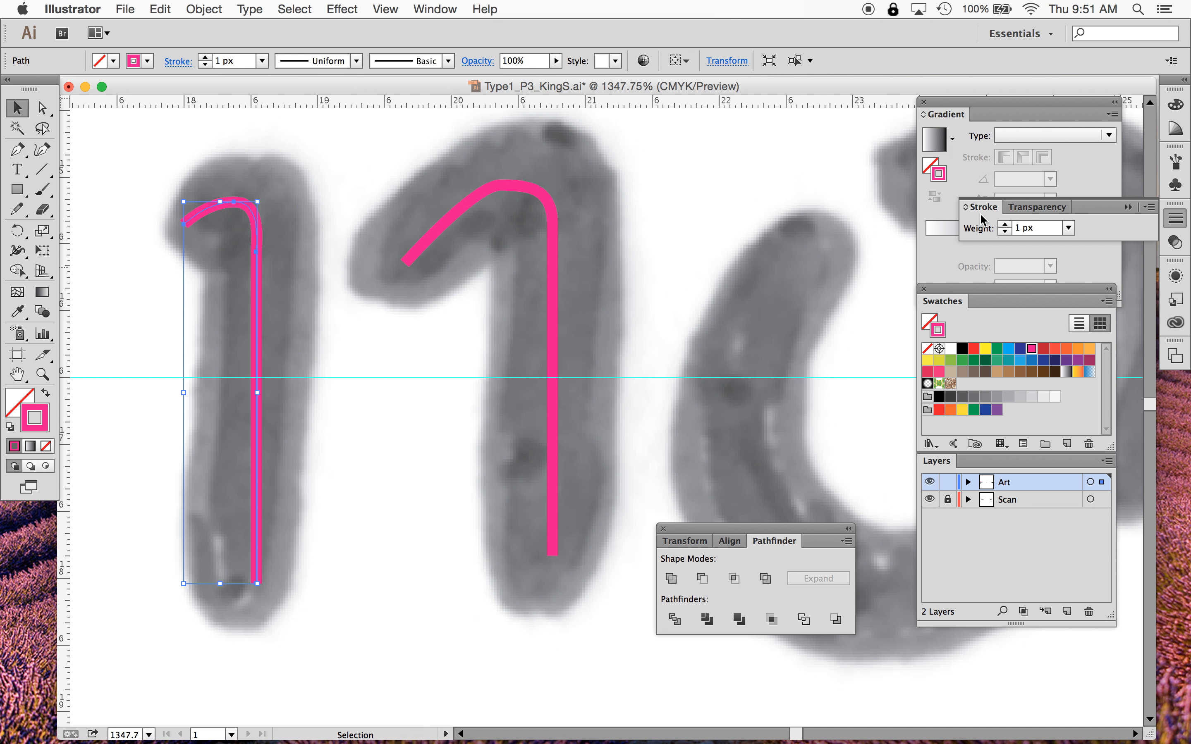
mouse_move(981, 219)
mouse_down()
mouse_move(980, 206)
mouse_move(674, 159)
mouse_up()
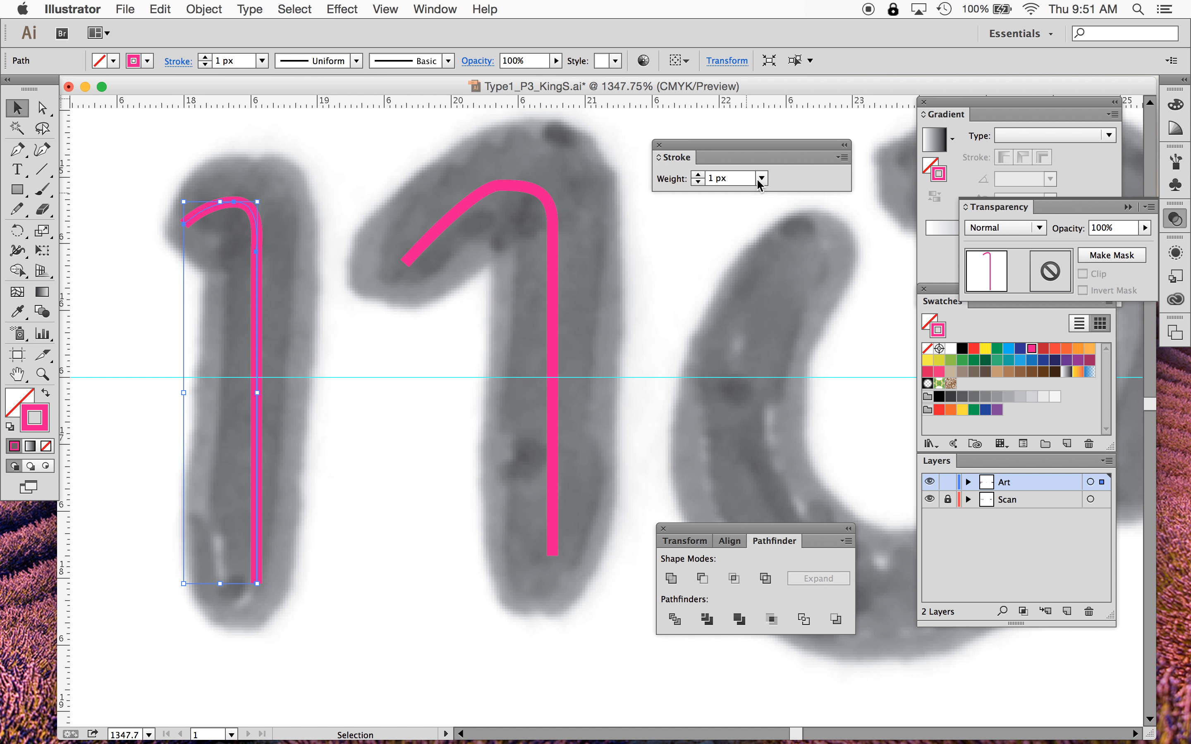
click(698, 175)
click(698, 176)
click(697, 175)
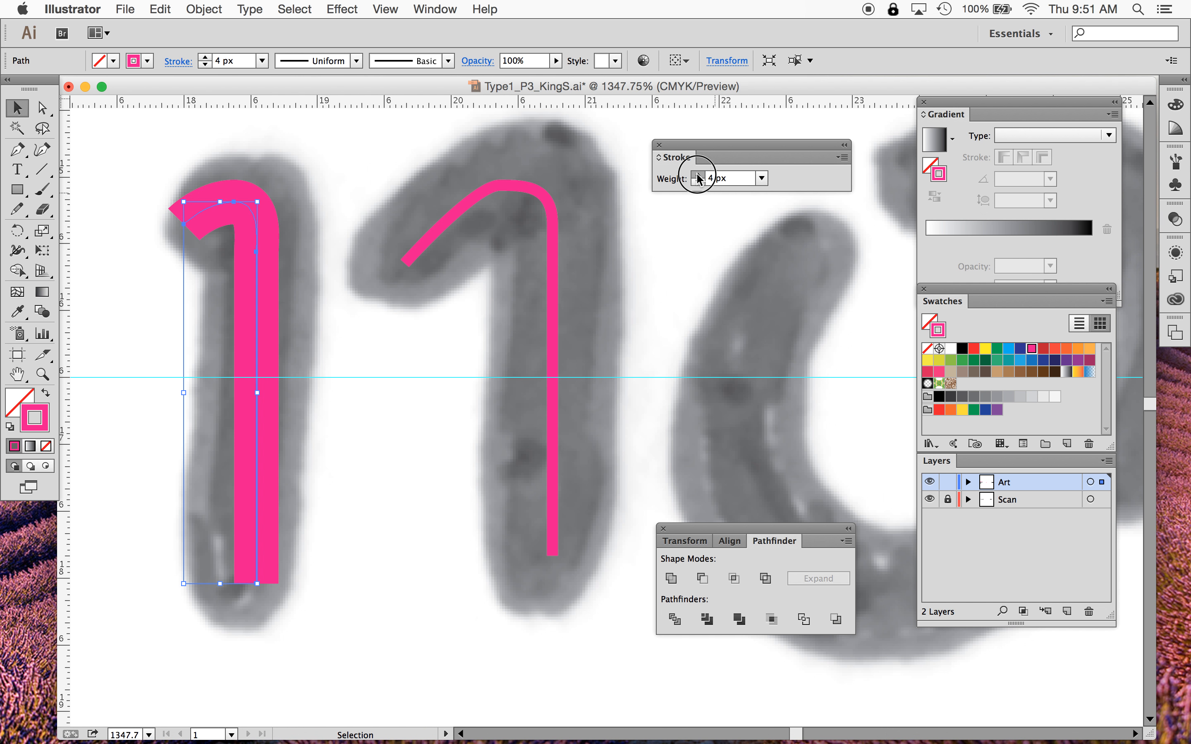
click(698, 176)
click(698, 176)
click(698, 175)
click(698, 175)
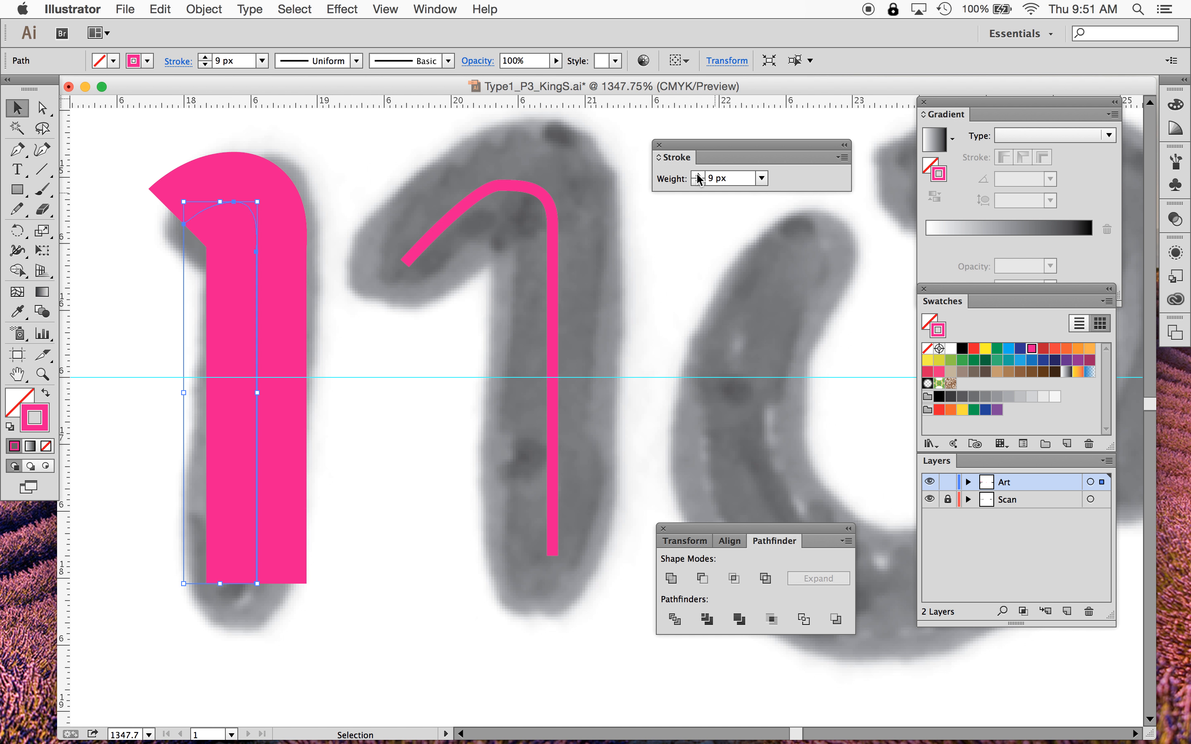
click(698, 175)
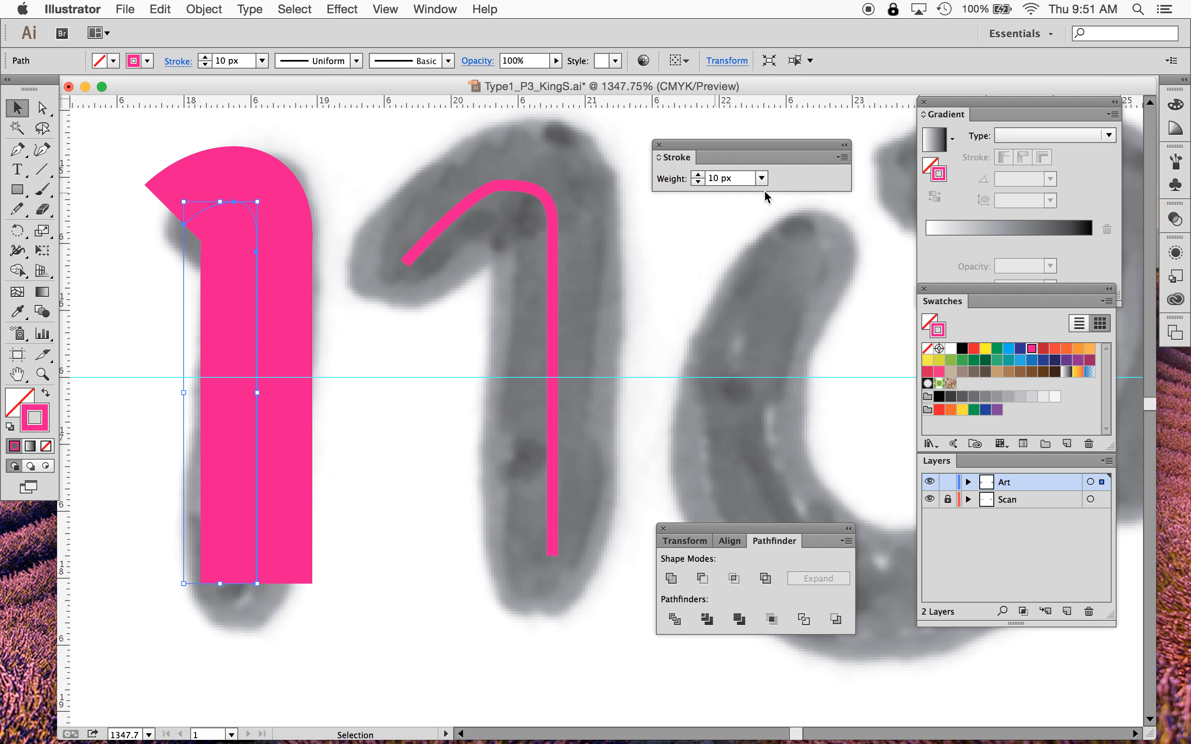
click(762, 179)
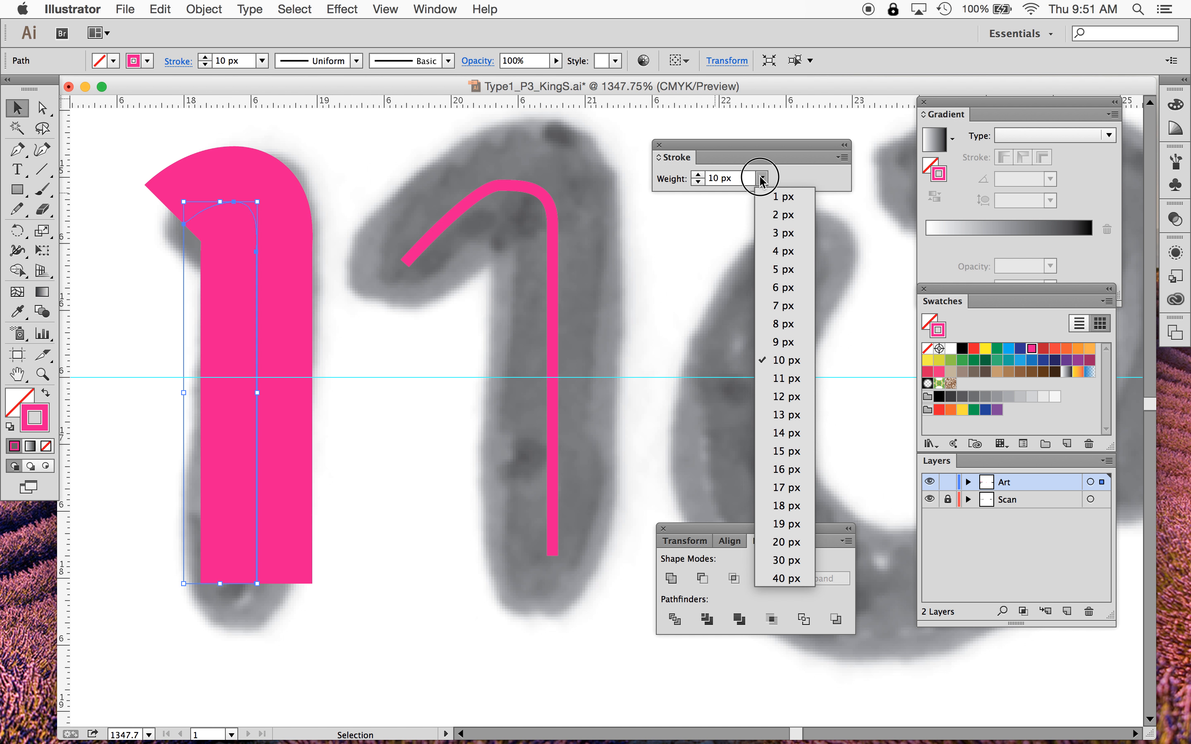
click(762, 179)
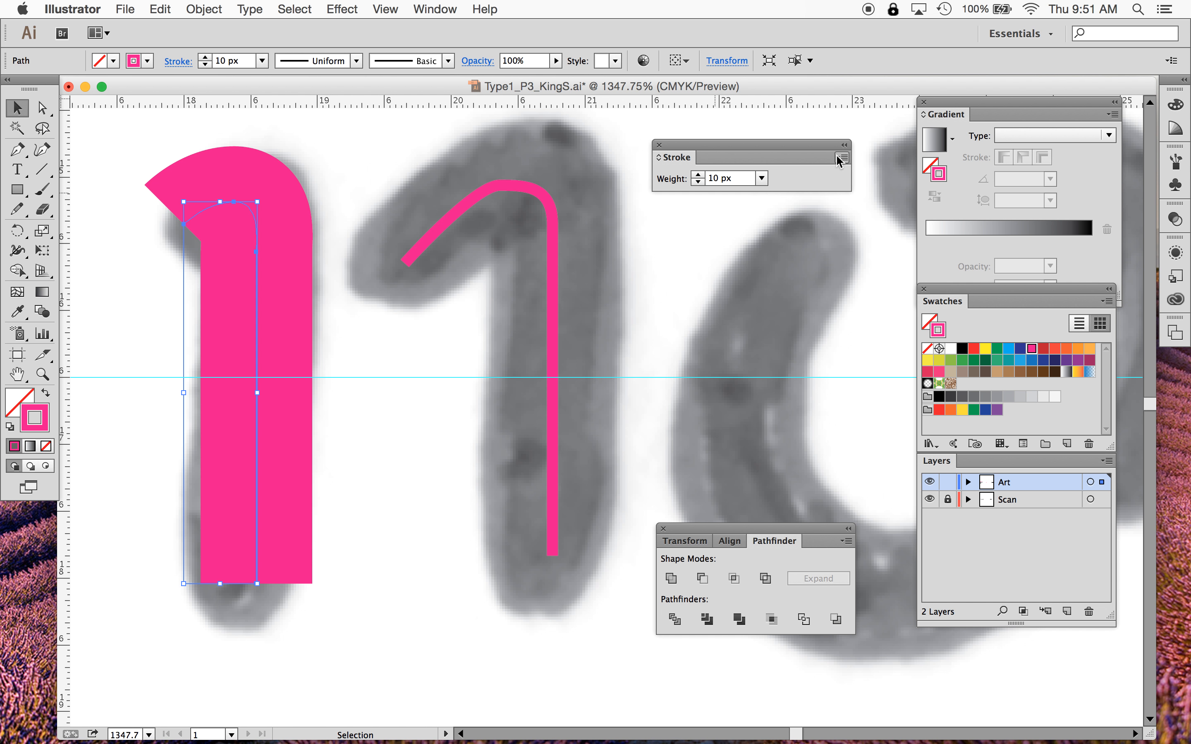
click(697, 182)
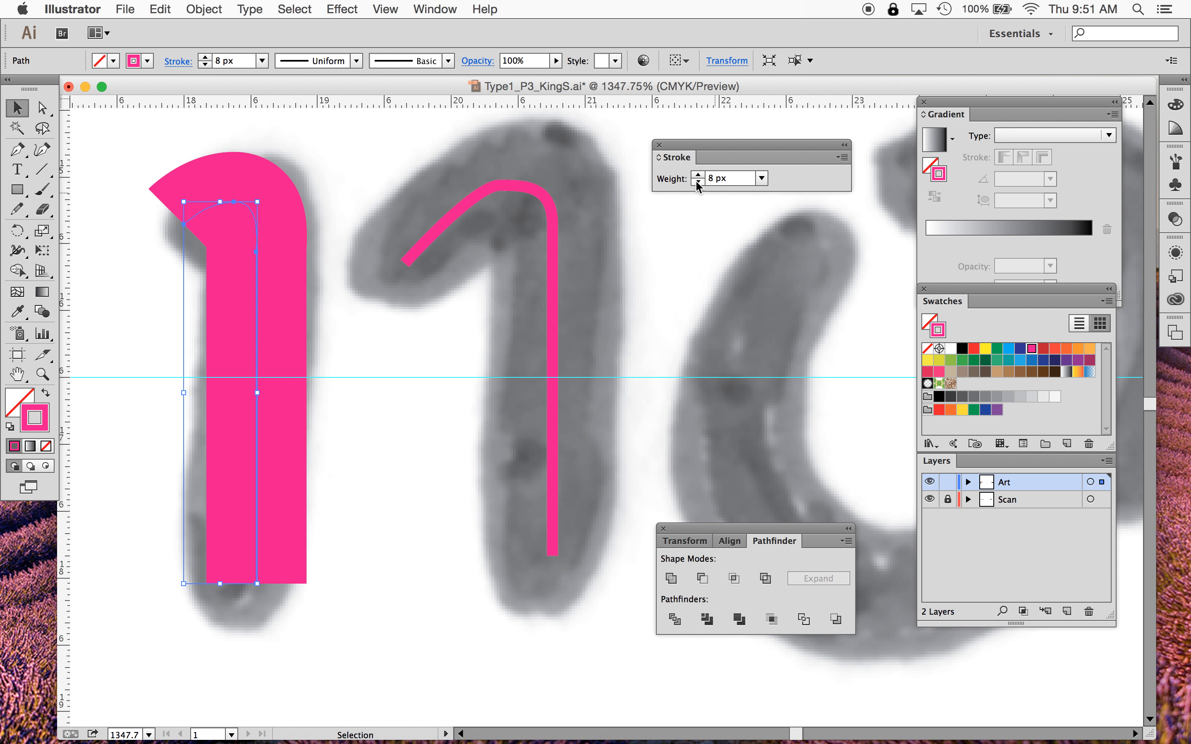
- Show the full stroke options and give the stem path round caps
click(842, 159)
click(881, 162)
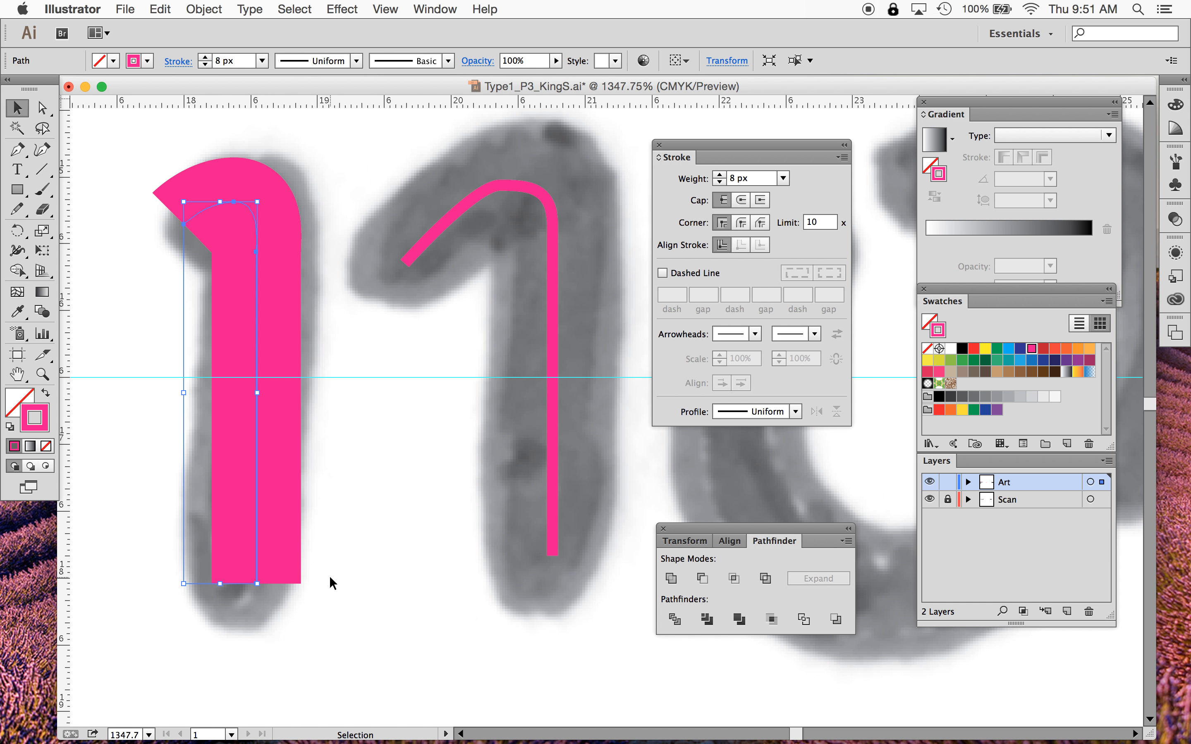
click(741, 201)
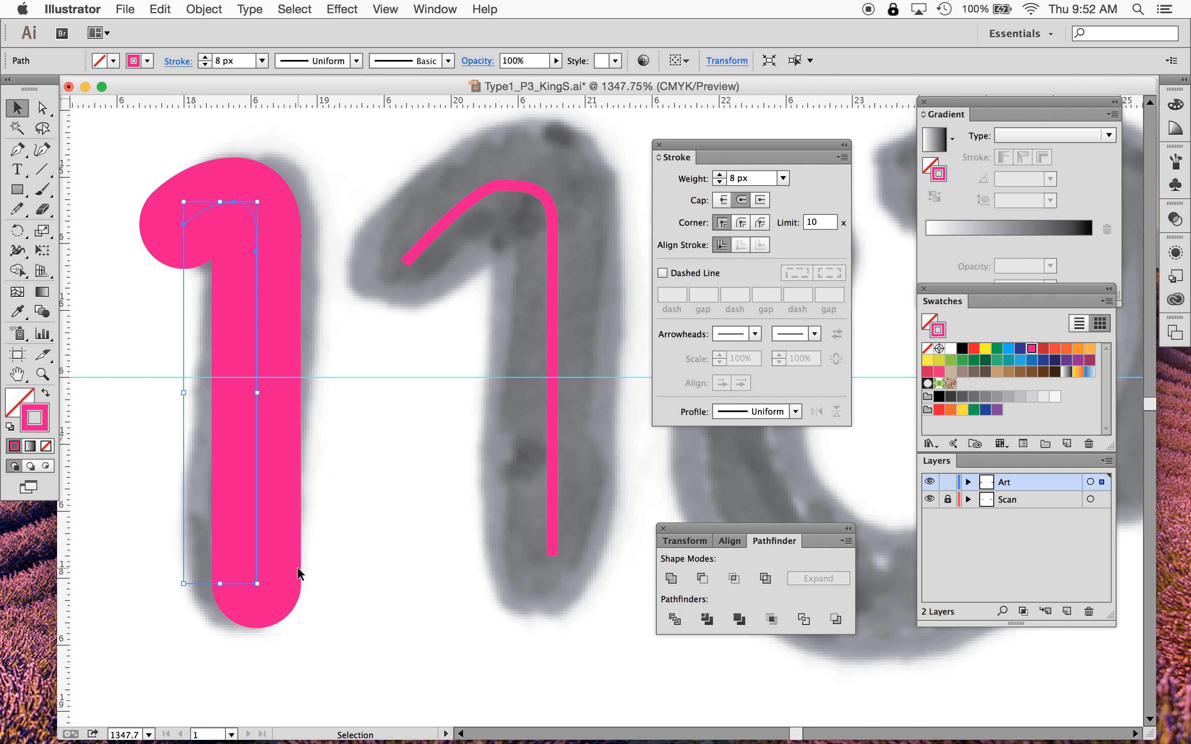
click(762, 201)
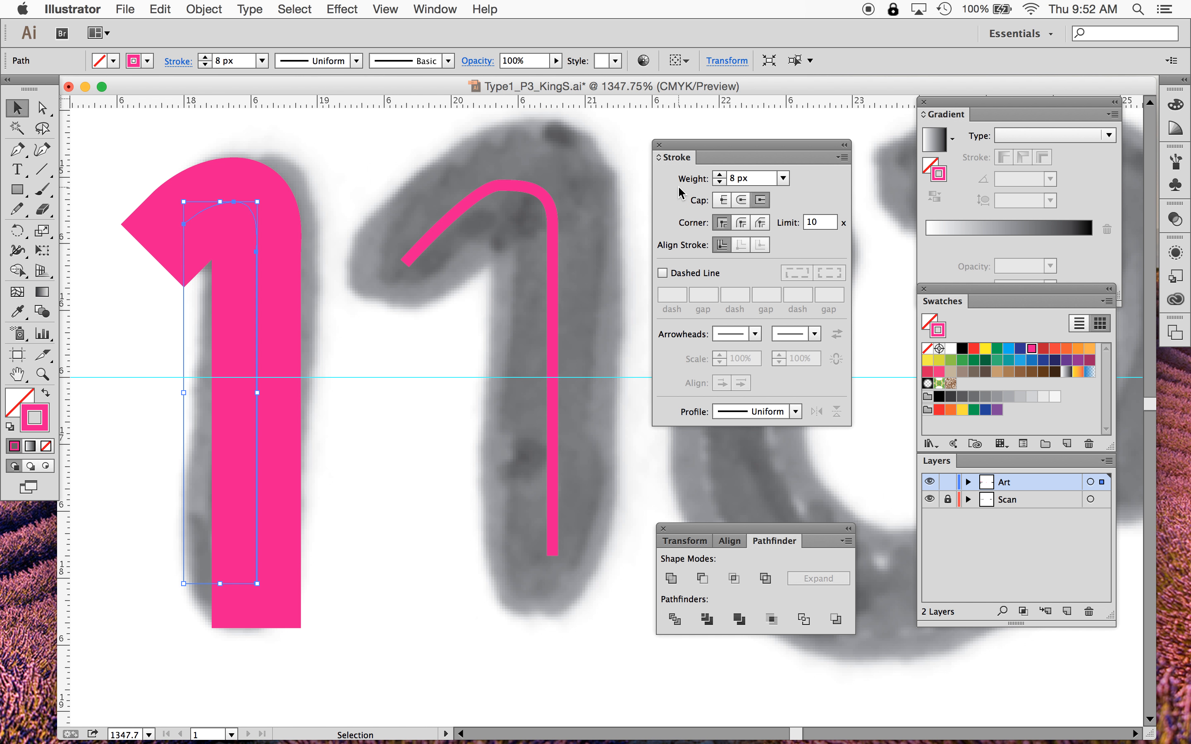
click(743, 200)
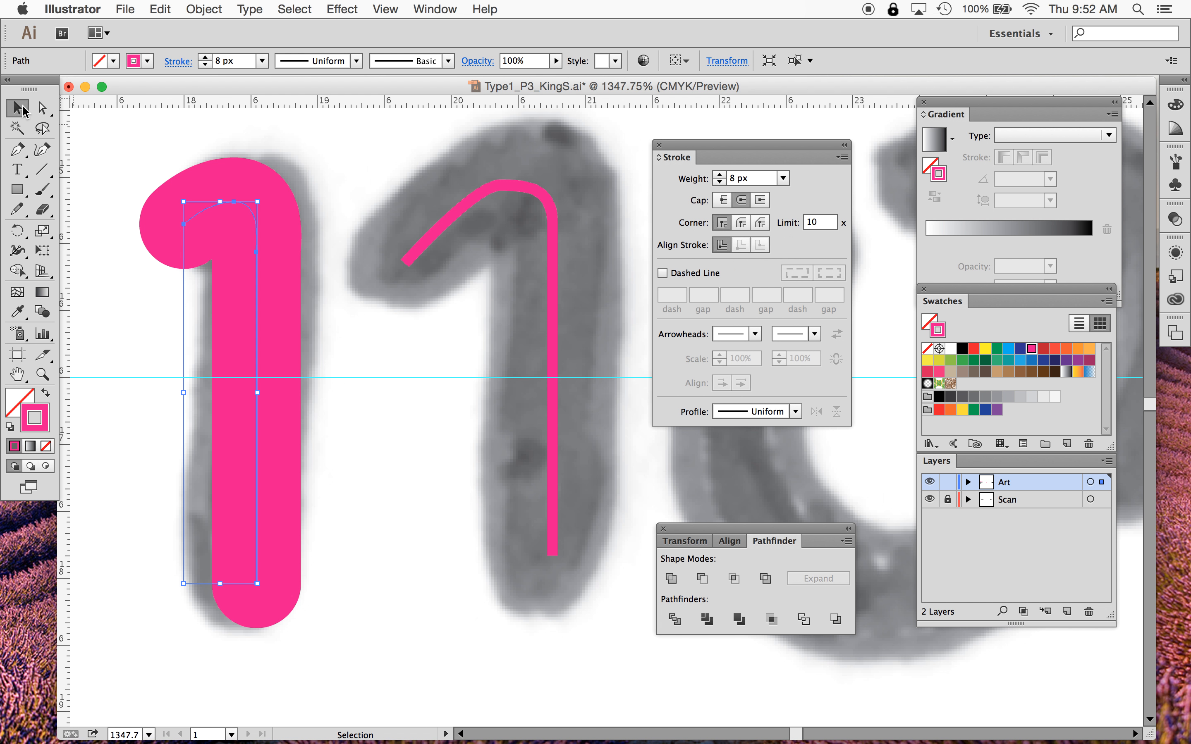
- Delete the stem path's curved corner anchor and drag the remaining corner point up to the stem's top
click(124, 188)
click(254, 239)
drag(17, 157, 111, 191)
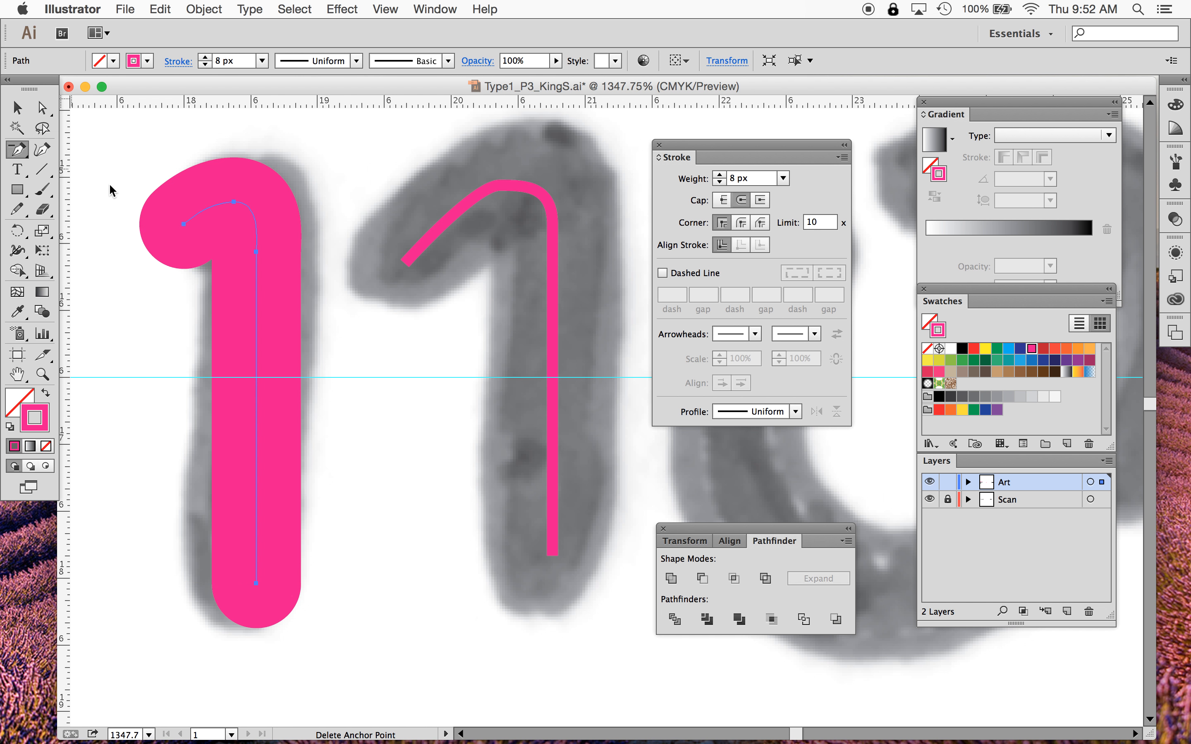
click(234, 202)
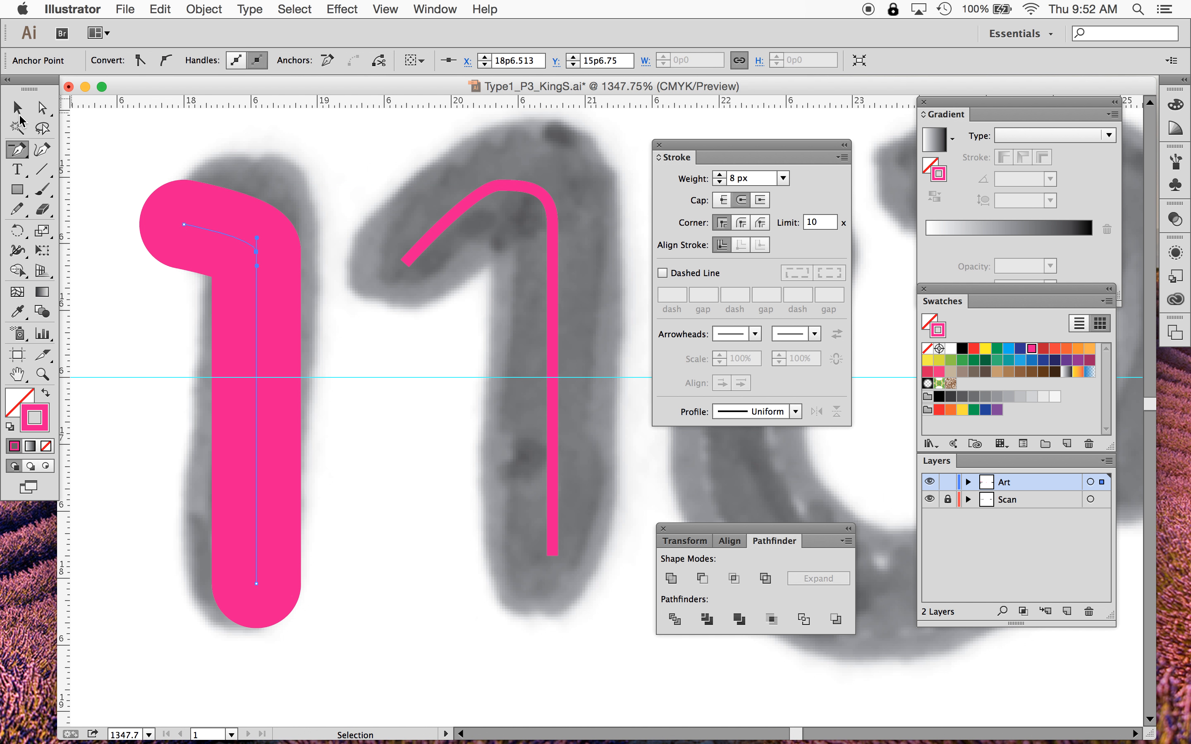
click(43, 109)
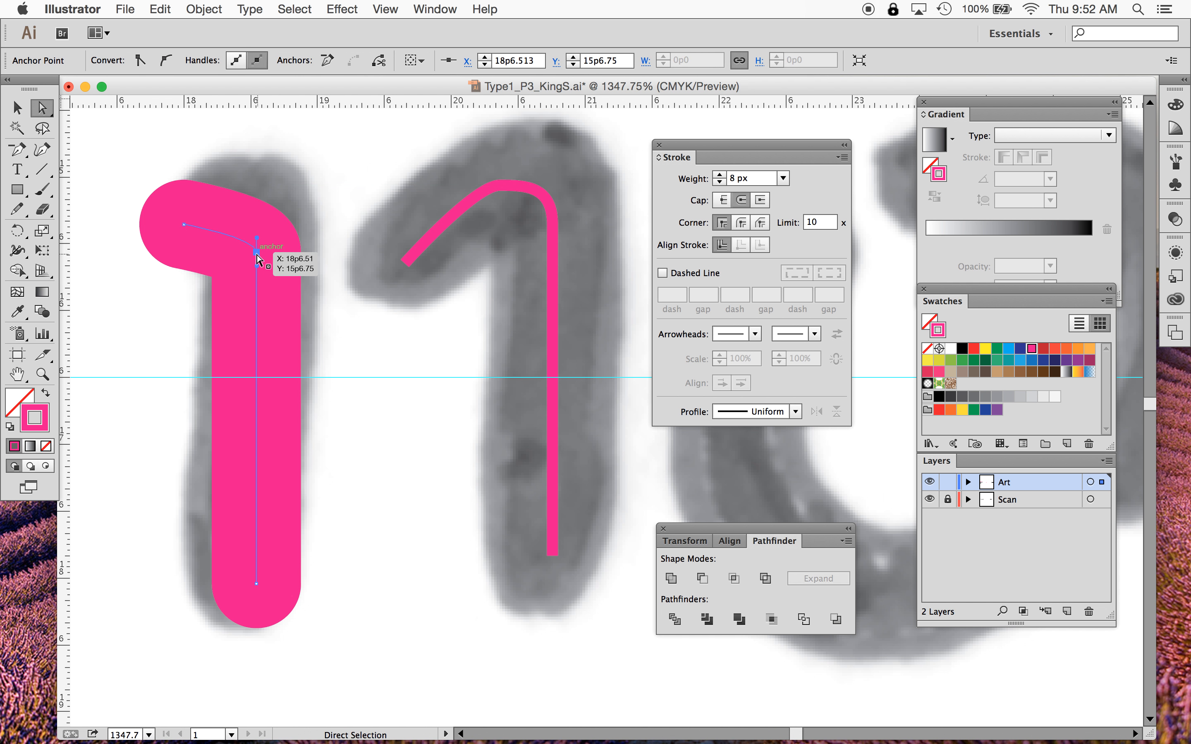
drag(257, 251, 256, 195)
click(136, 360)
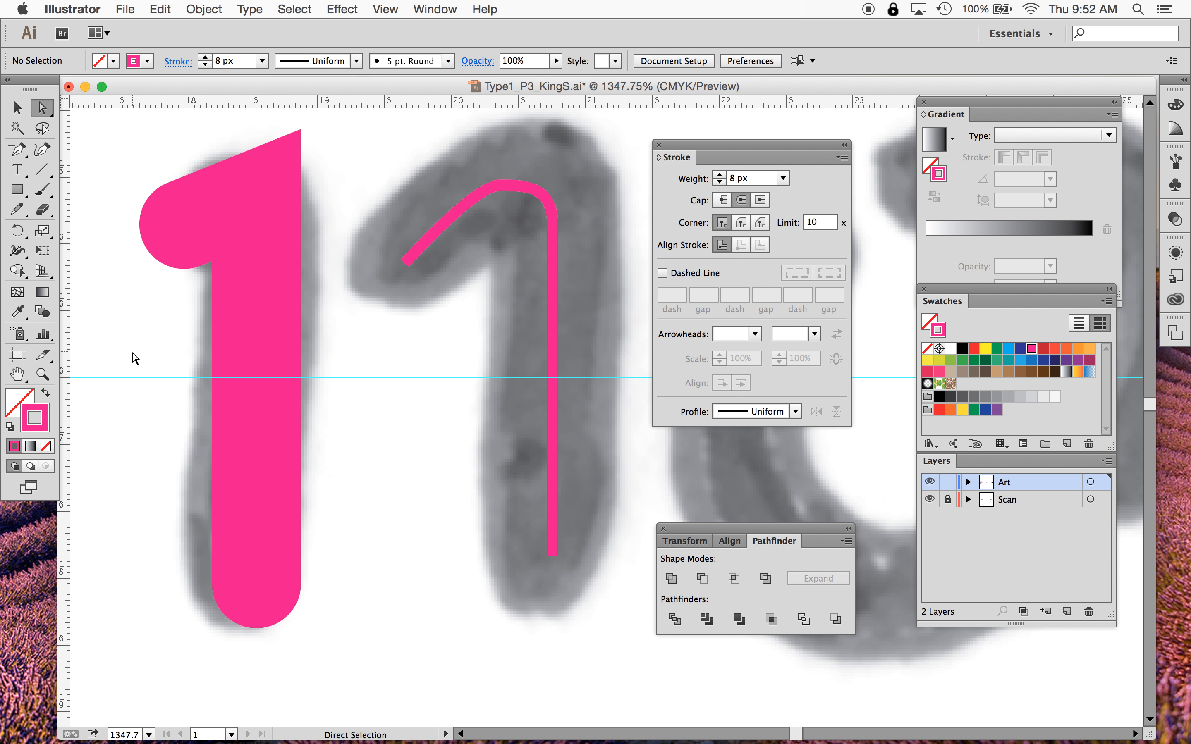
- Give the stem path round corner joins
click(18, 109)
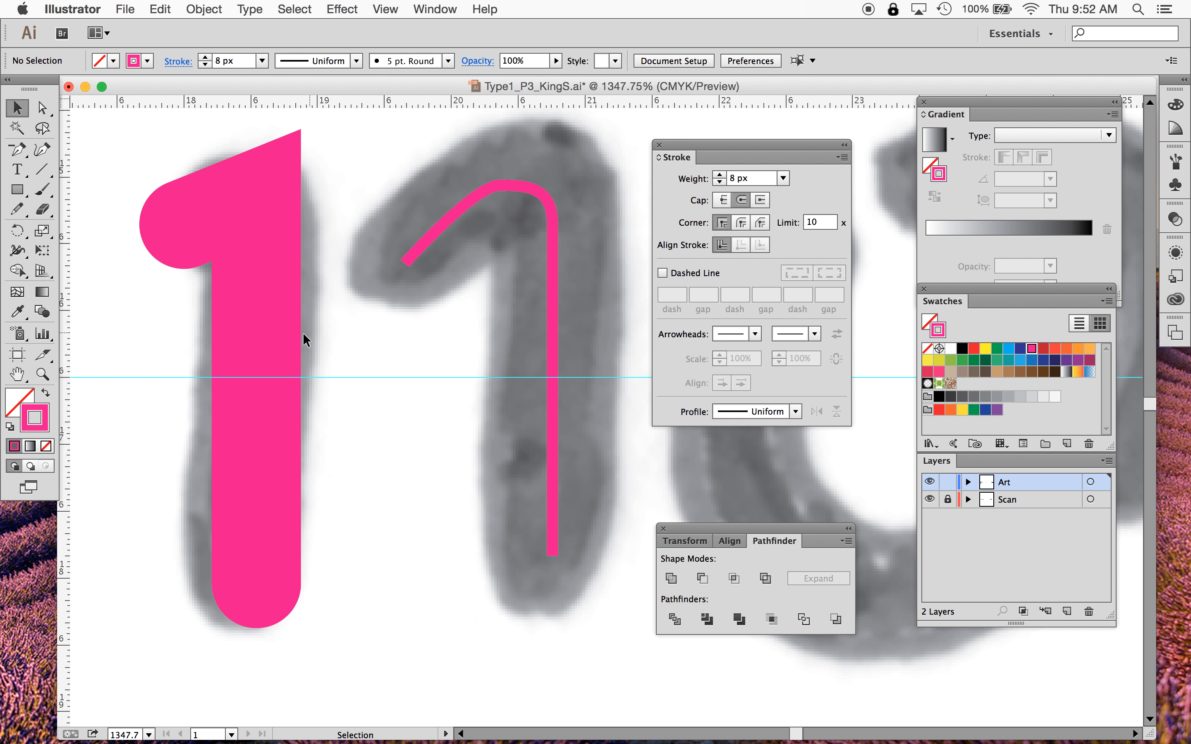
click(256, 325)
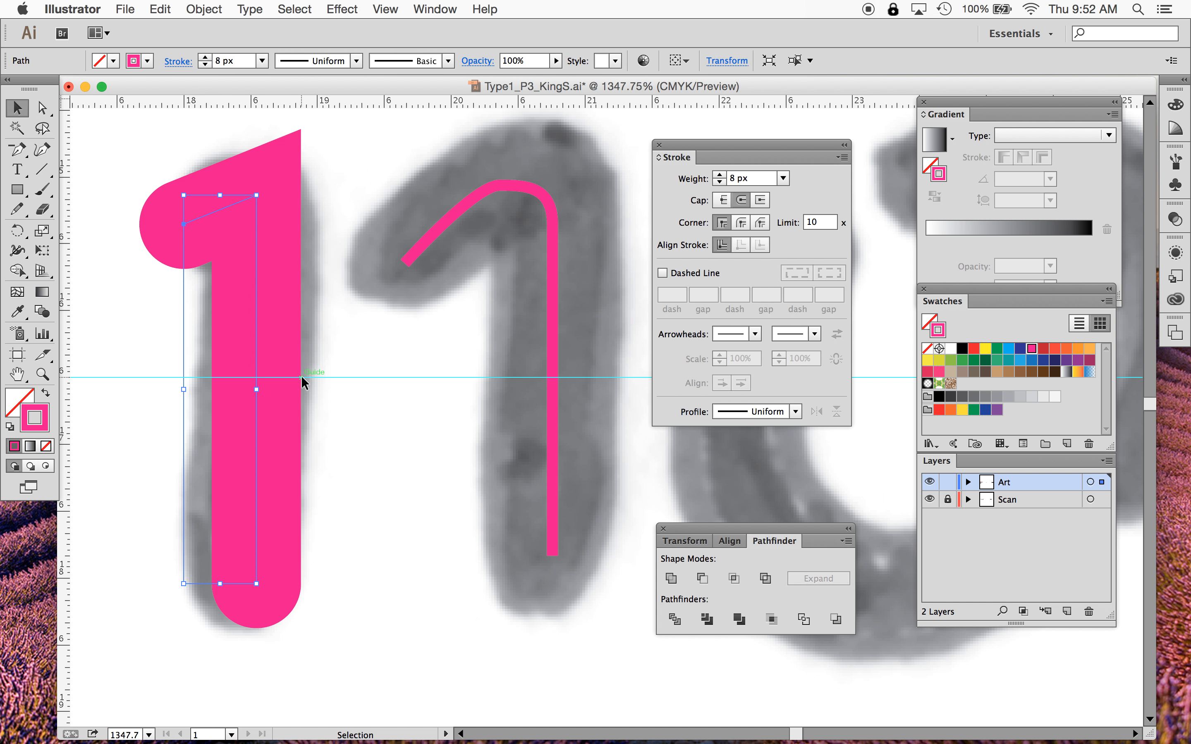
click(742, 224)
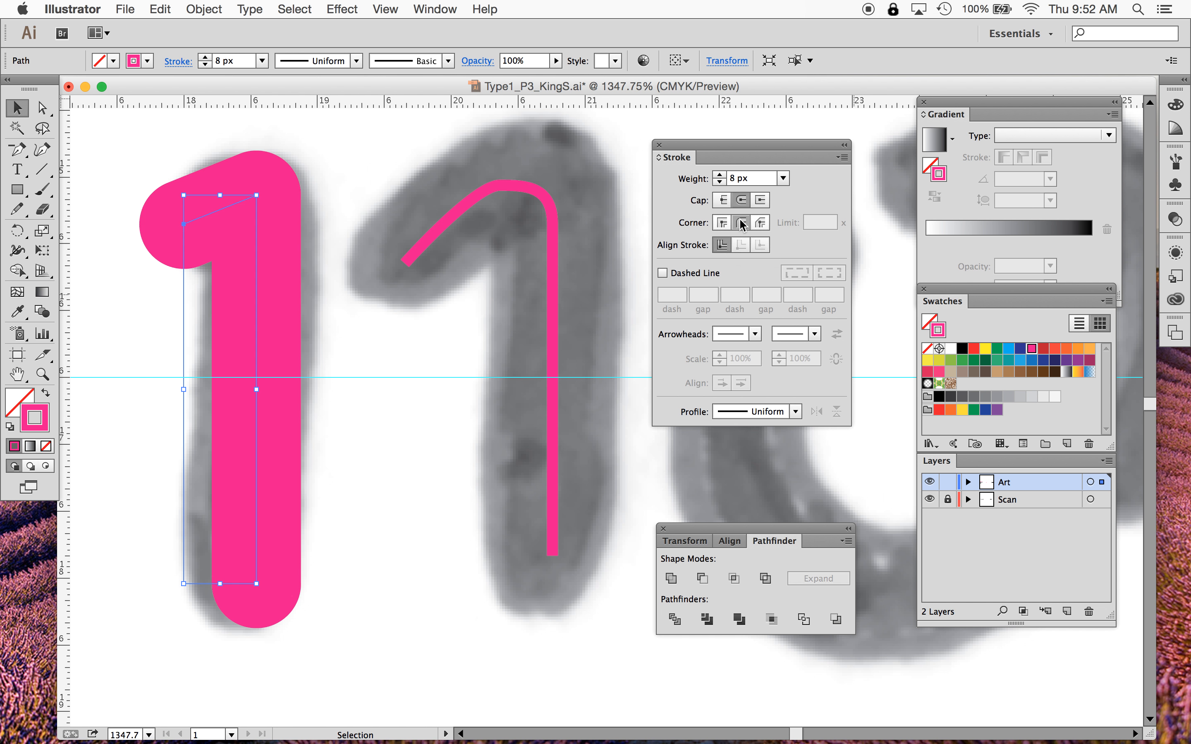
- Give the second 1's stroke path an 8 px weight and round caps to match the first stem
click(402, 524)
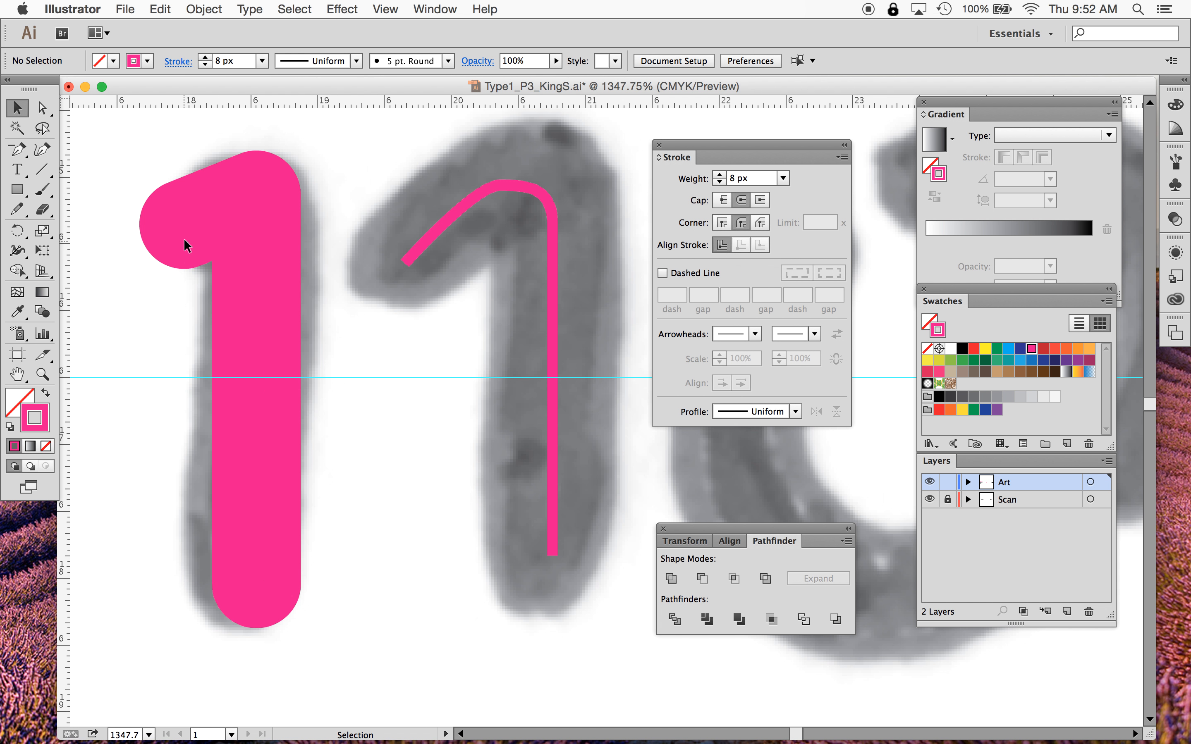
click(552, 216)
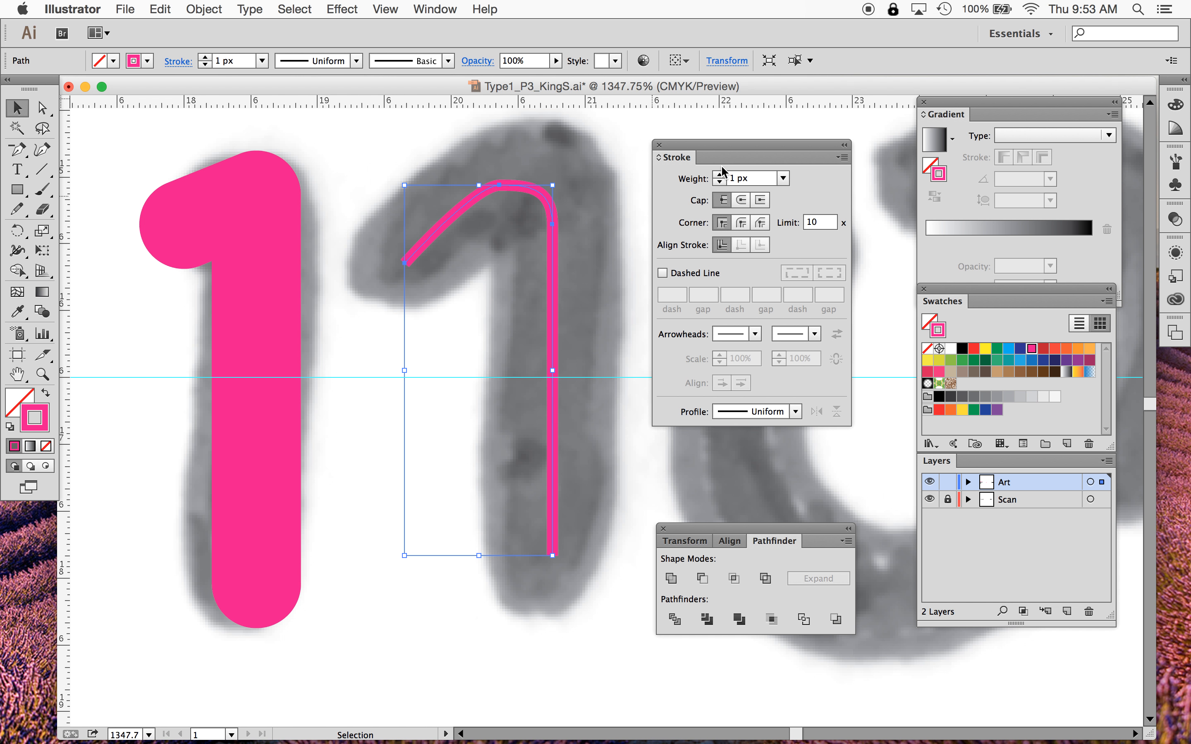
click(256, 338)
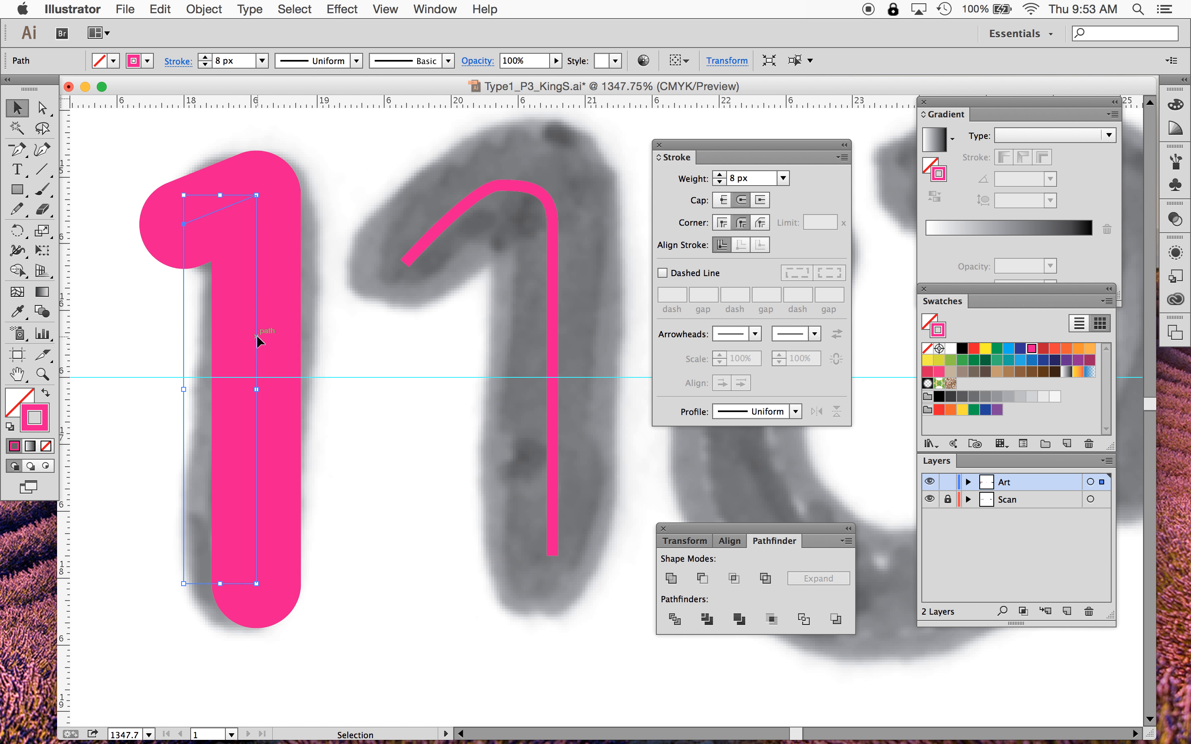
click(520, 186)
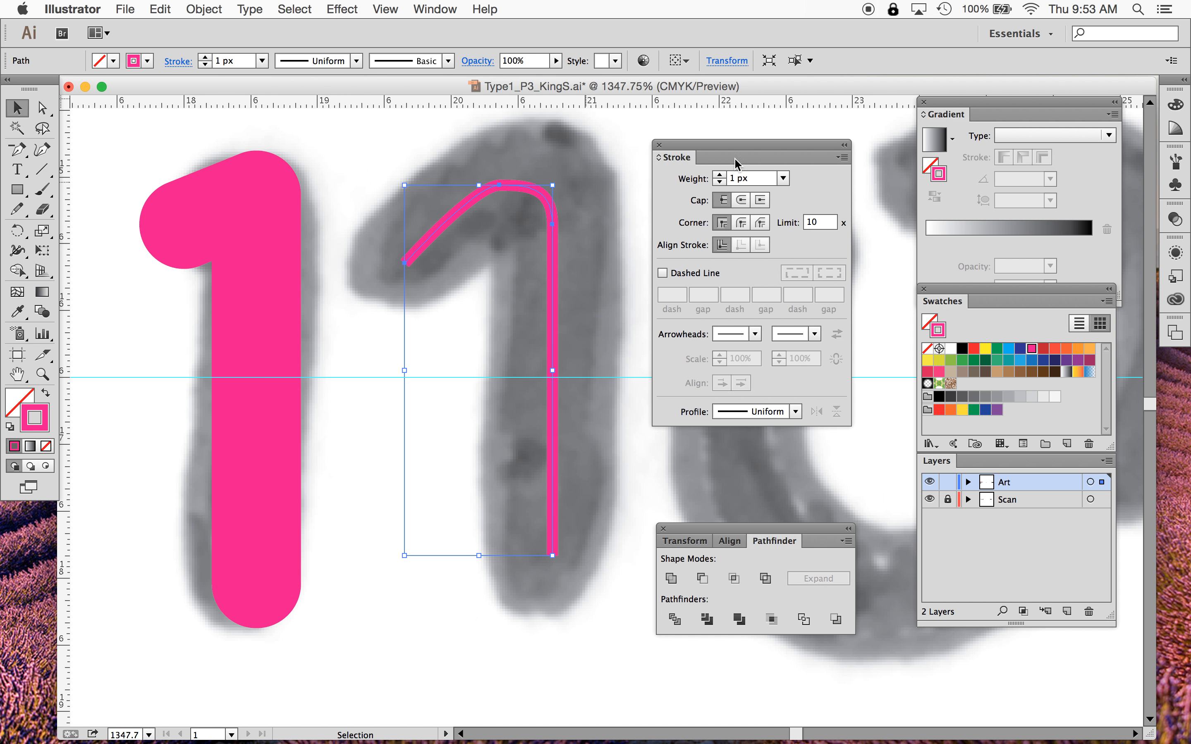
click(719, 176)
click(719, 176)
click(719, 176)
click(719, 175)
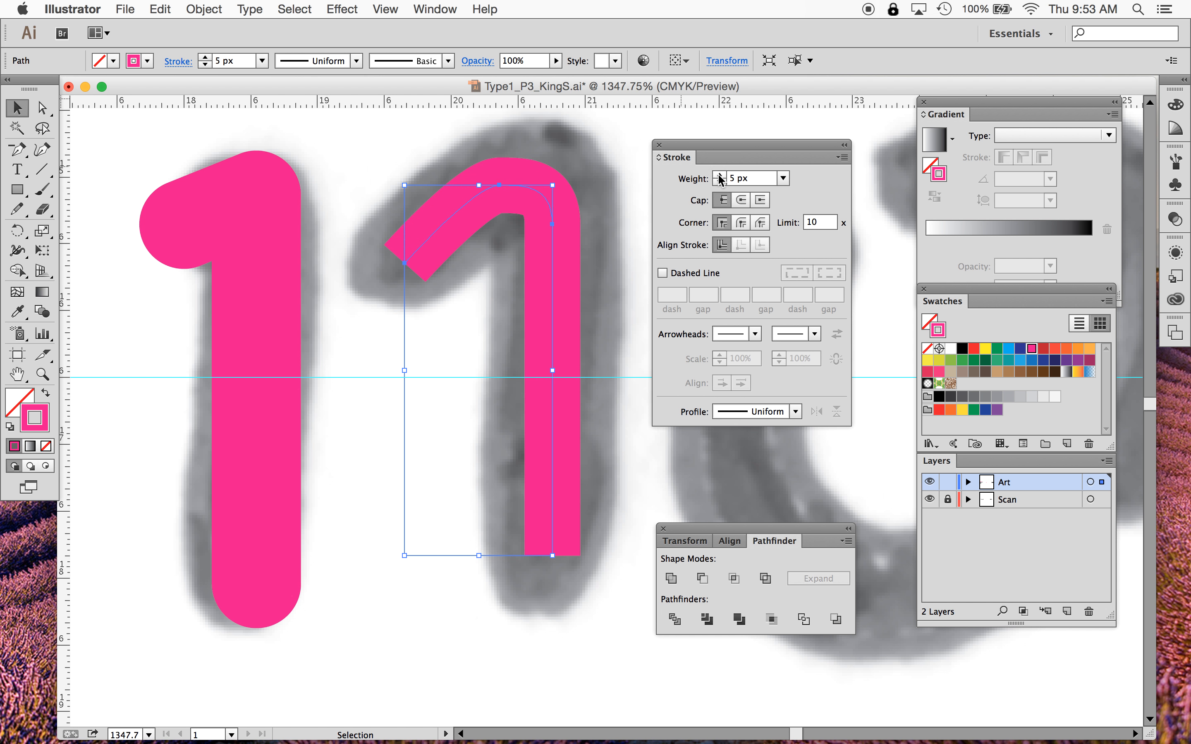
click(719, 176)
click(719, 175)
click(719, 176)
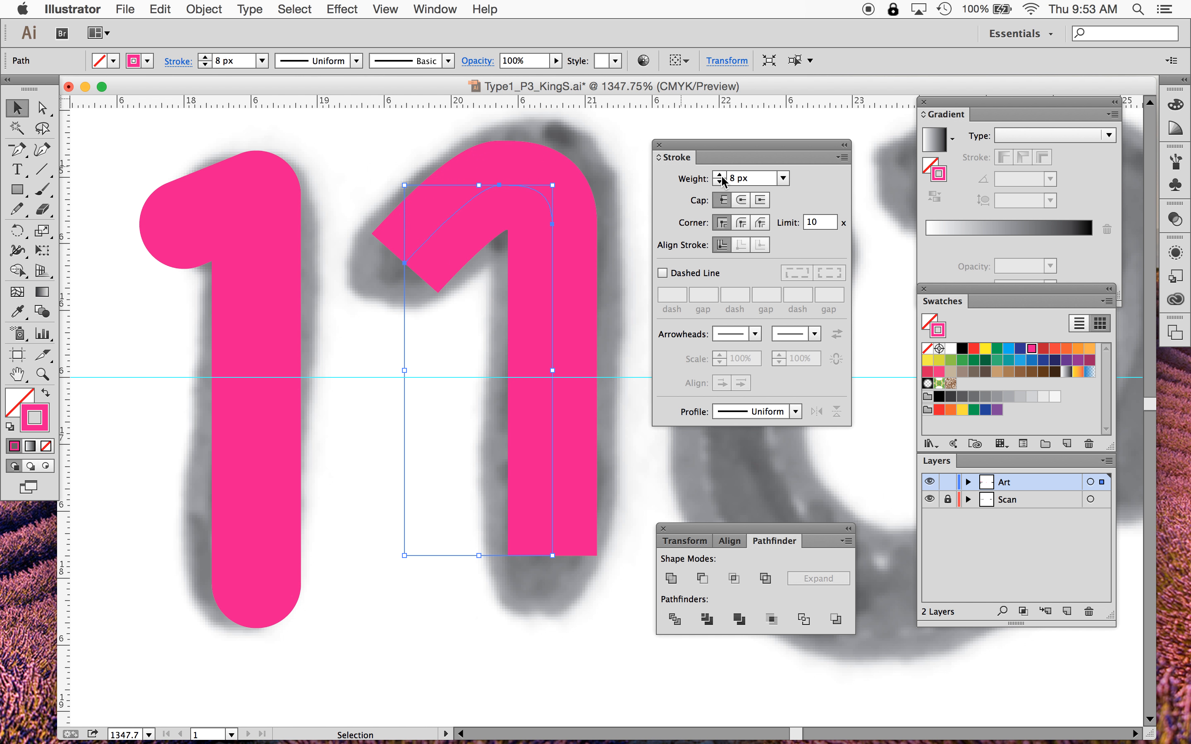
click(742, 201)
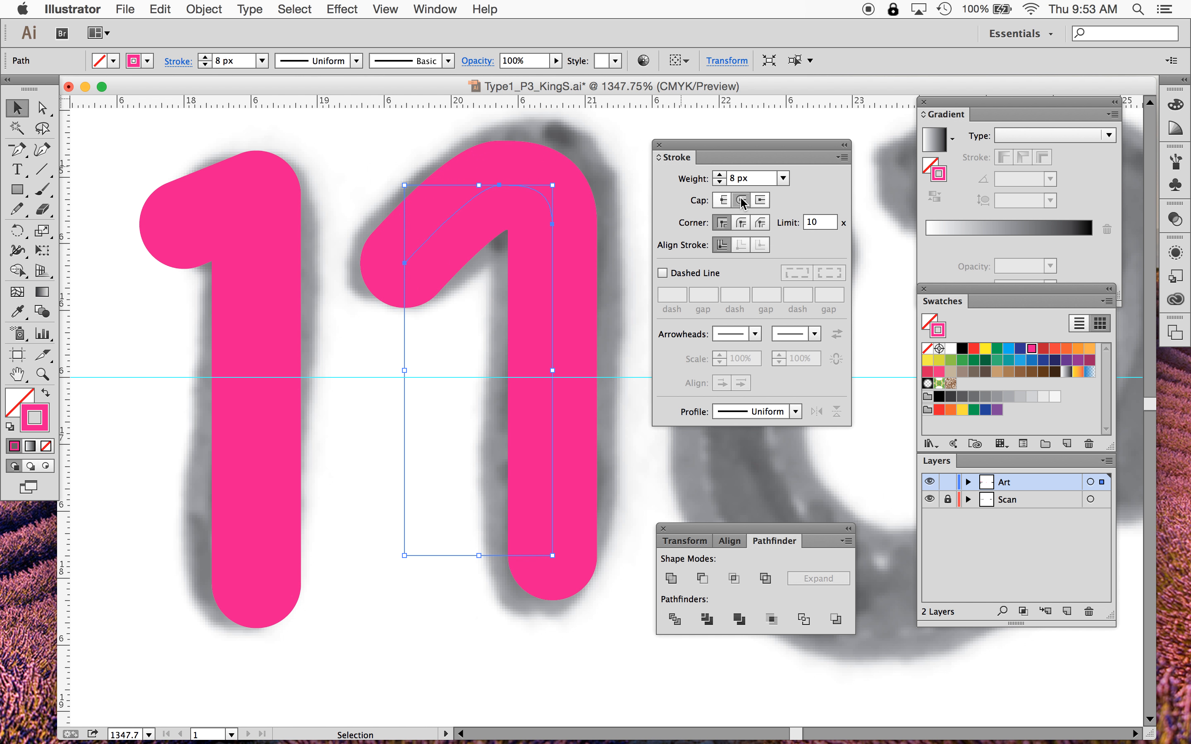
- Add anchor points on the second 1's curved bend and drag them to reshape the curve
click(377, 591)
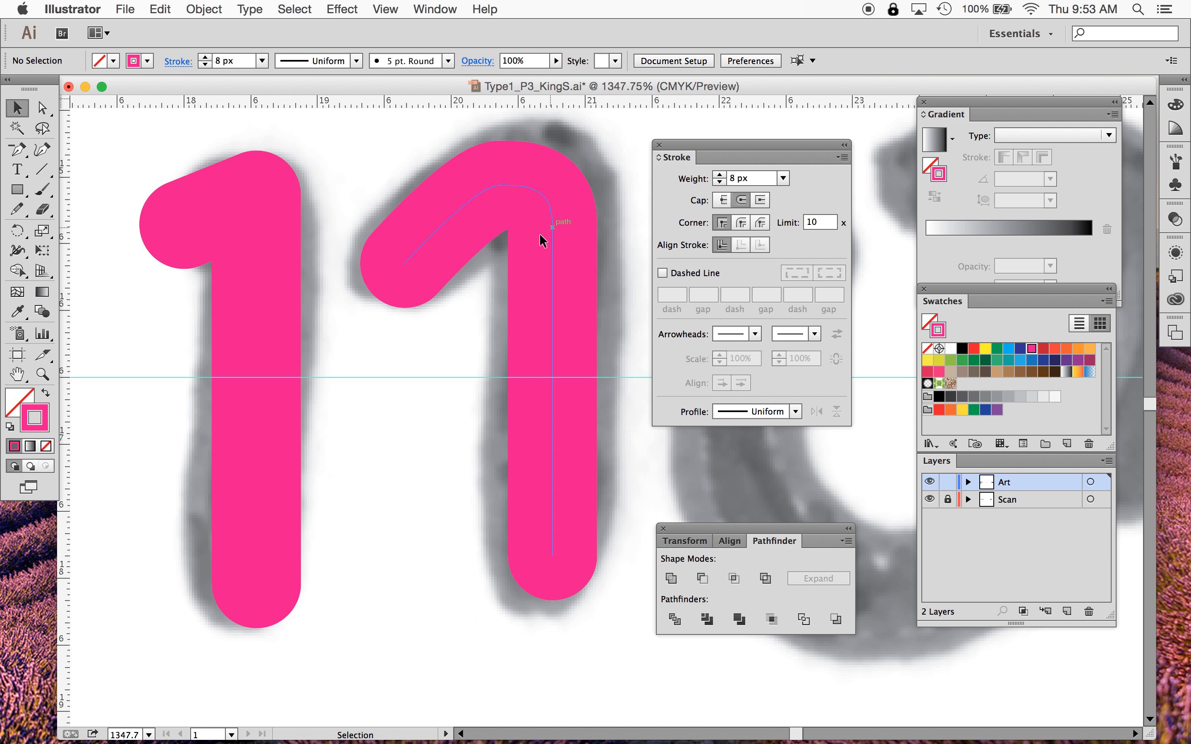
click(542, 197)
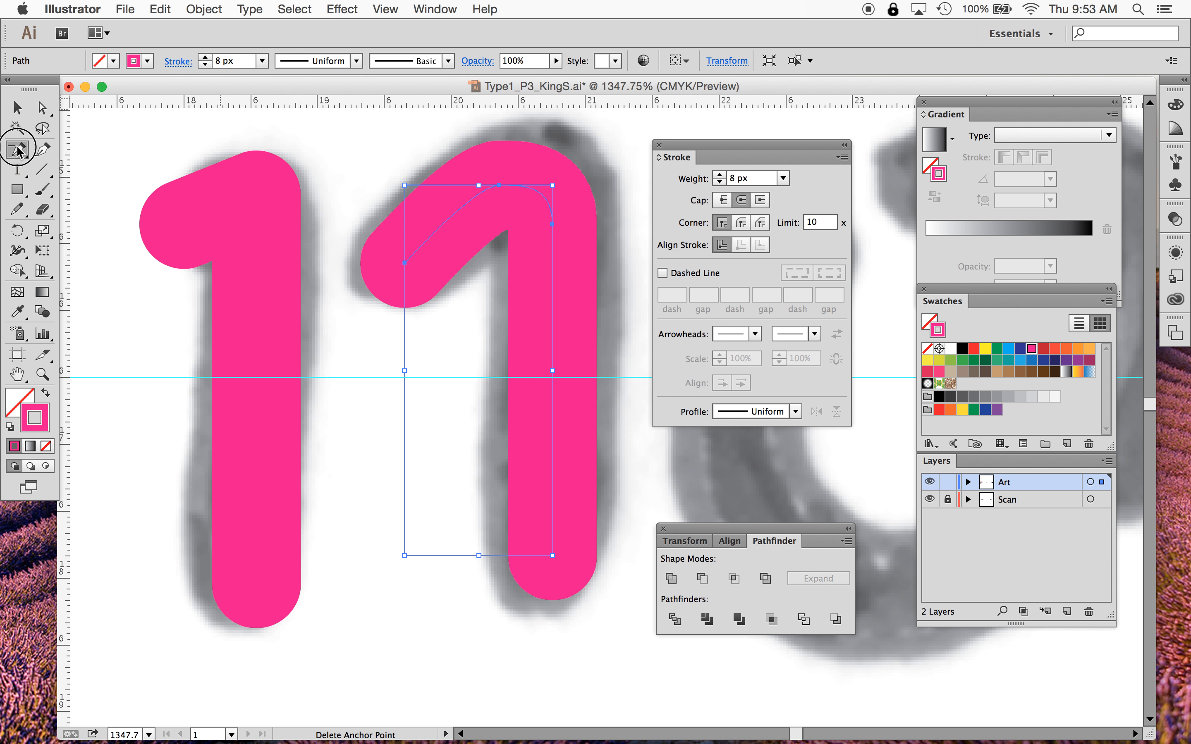
drag(18, 156, 67, 175)
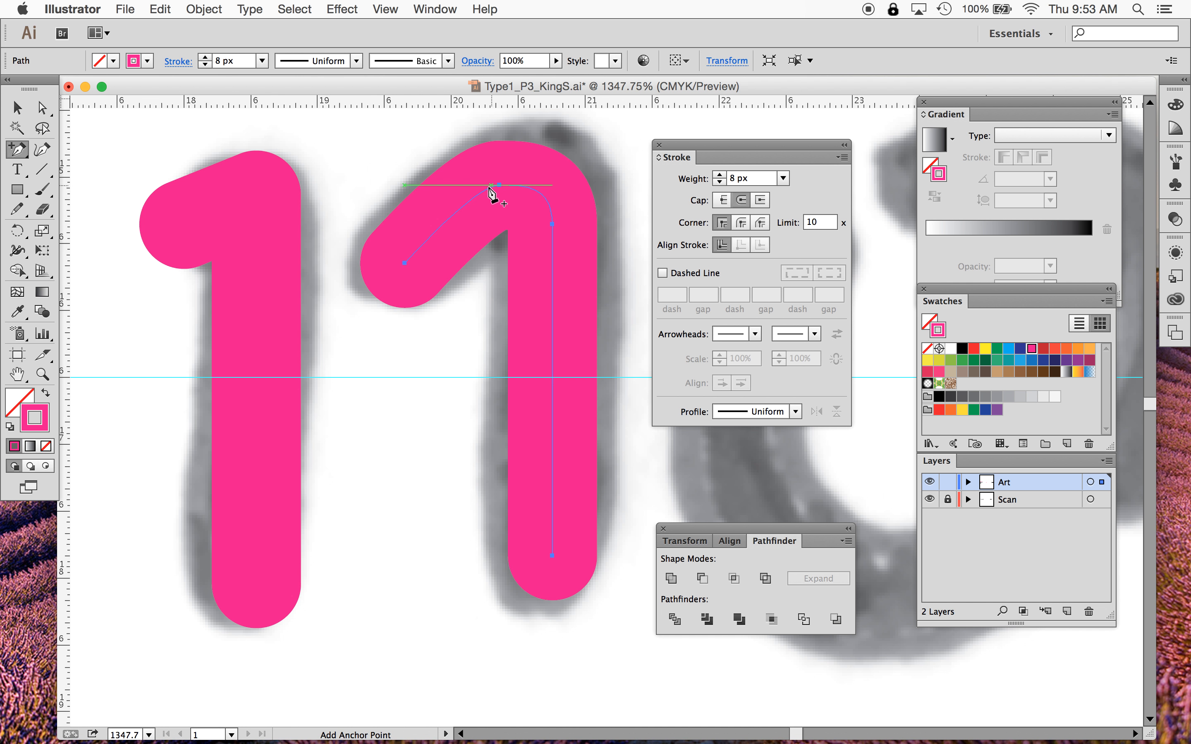
click(539, 192)
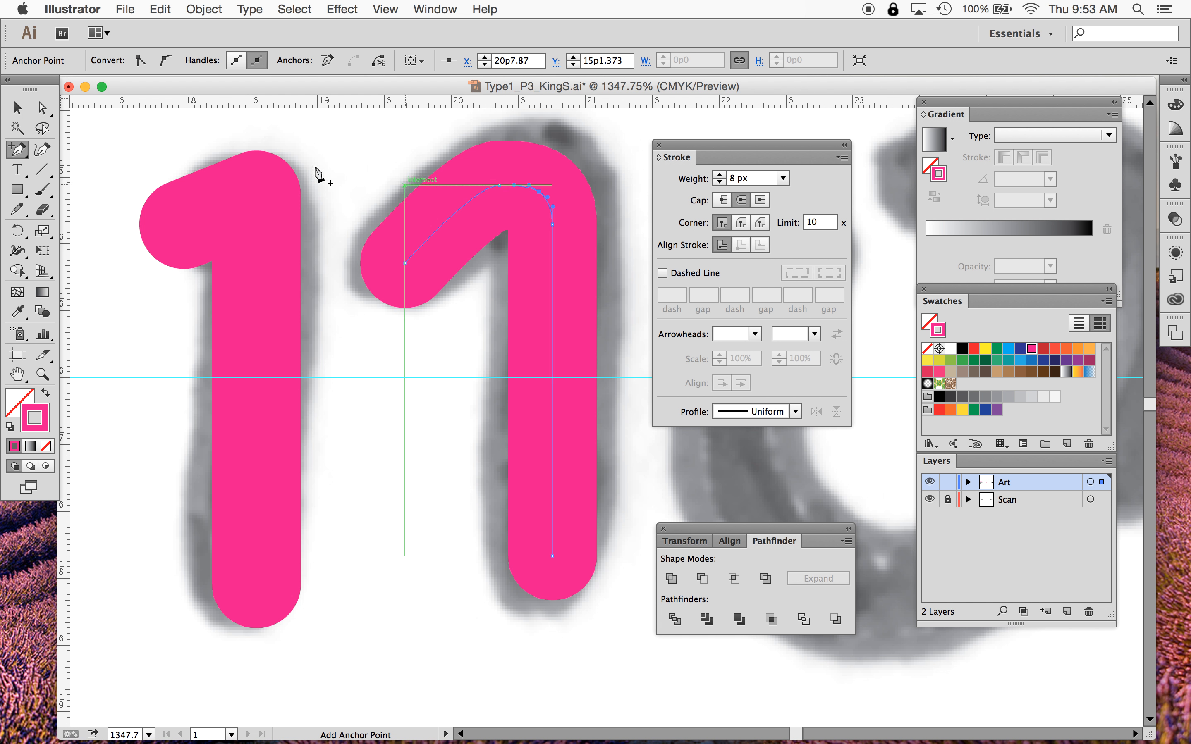
click(474, 199)
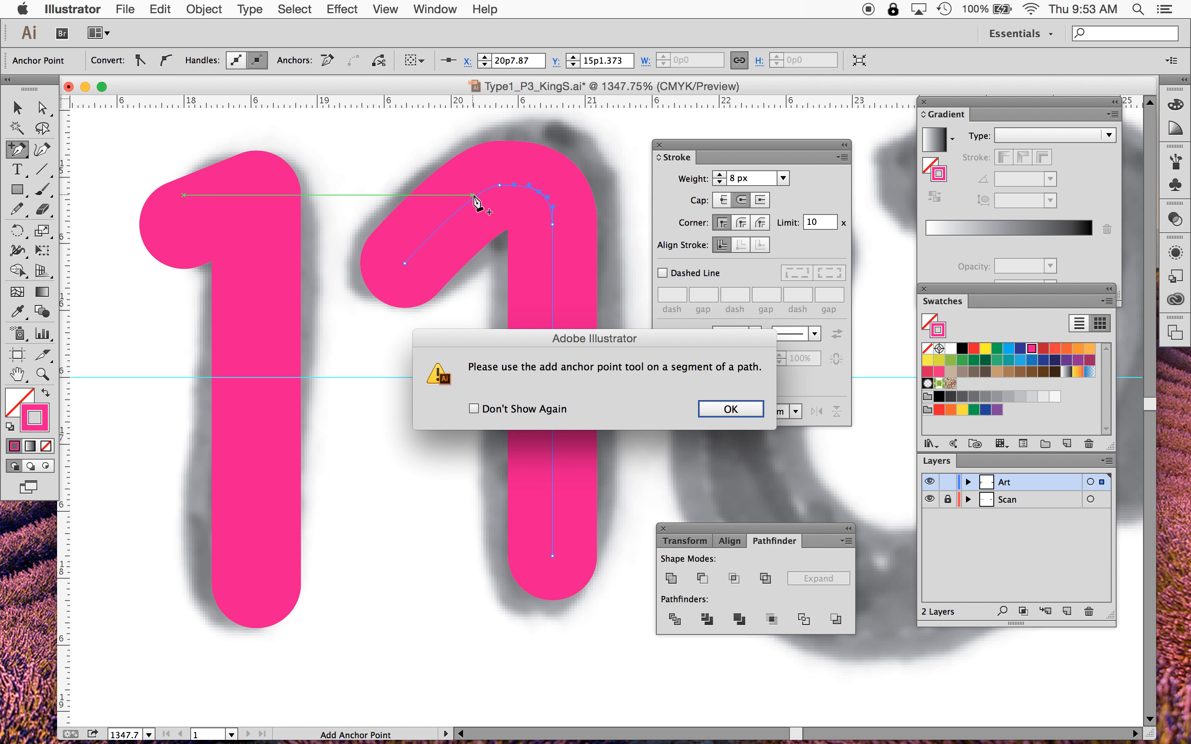
click(719, 406)
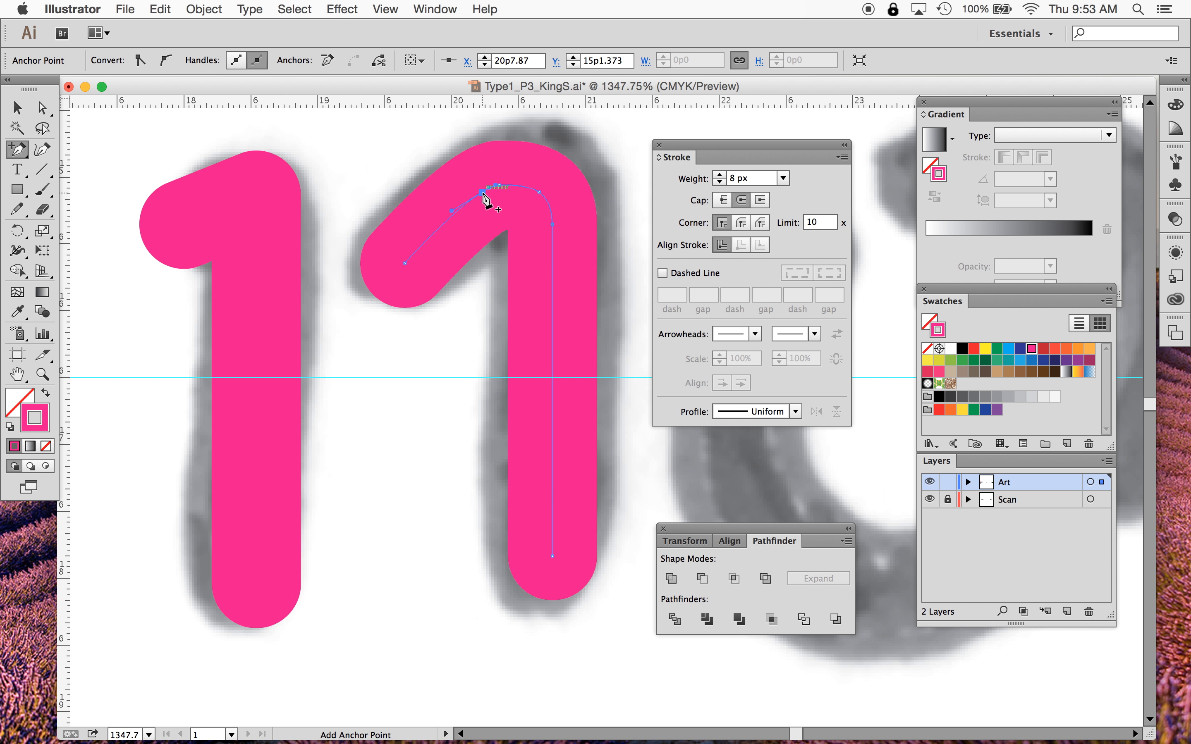
click(484, 195)
click(42, 108)
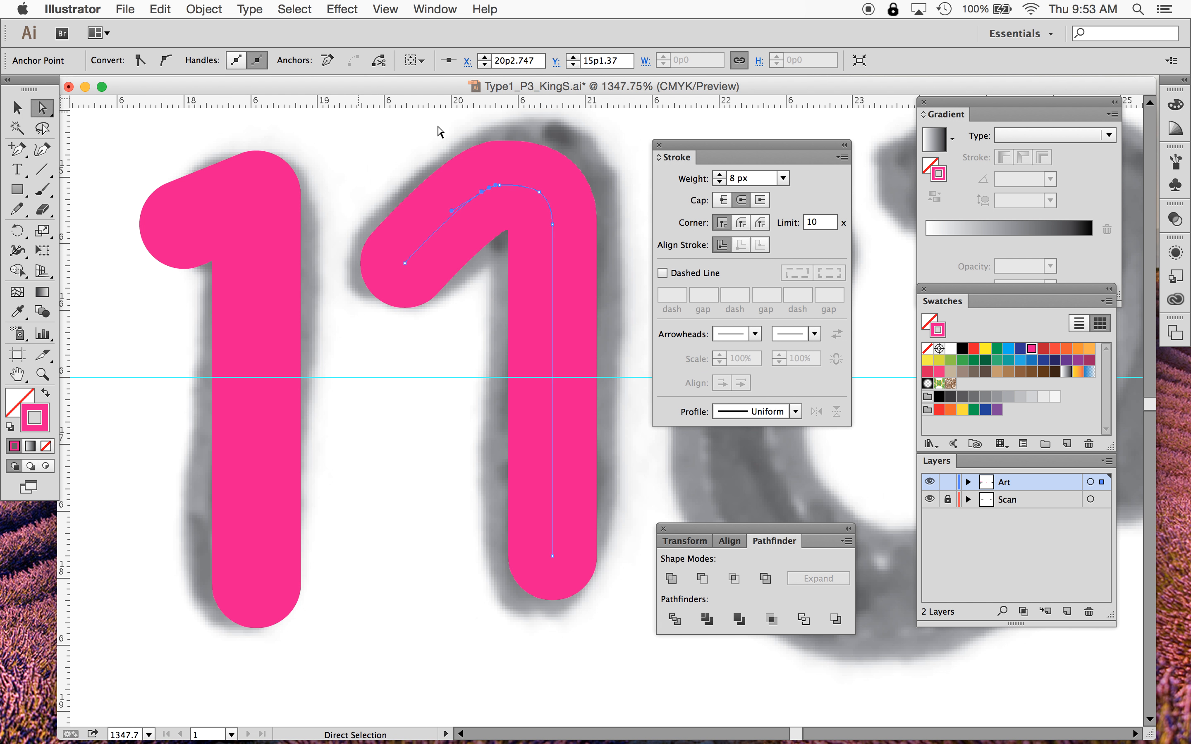
mouse_move(498, 186)
mouse_down()
mouse_move(504, 175)
mouse_move(553, 188)
mouse_up()
drag(481, 192, 468, 187)
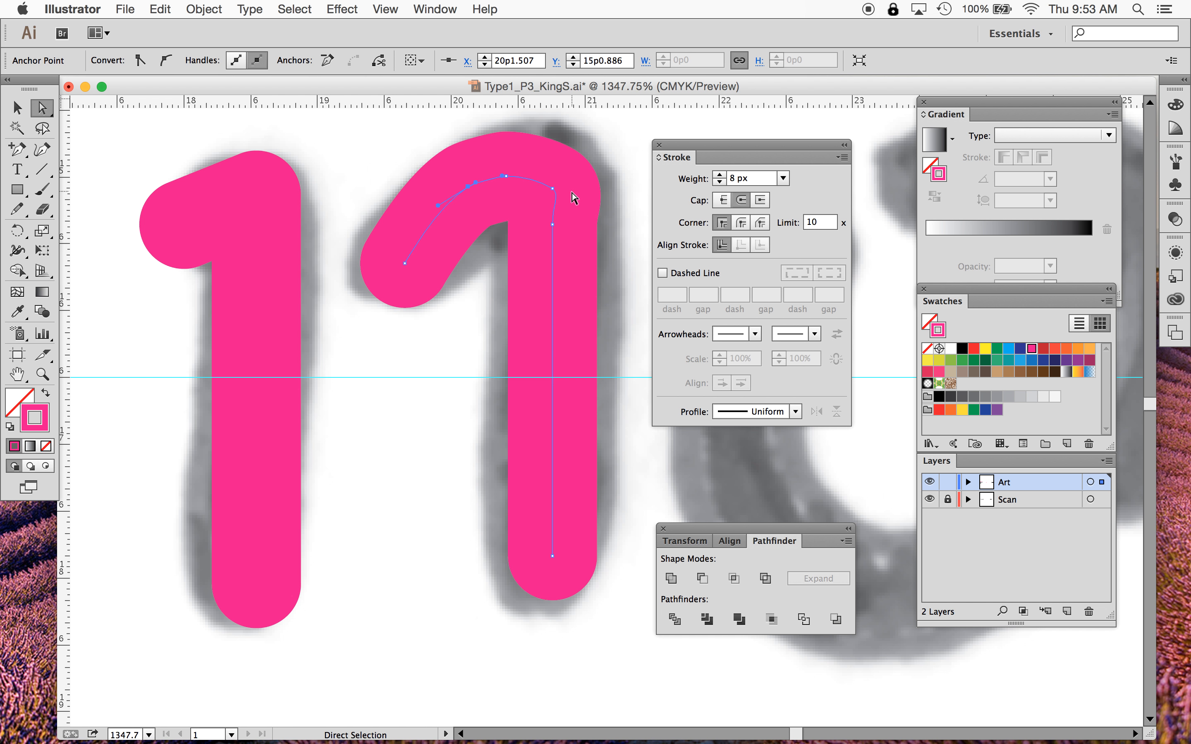
drag(555, 185, 540, 192)
drag(468, 188, 537, 197)
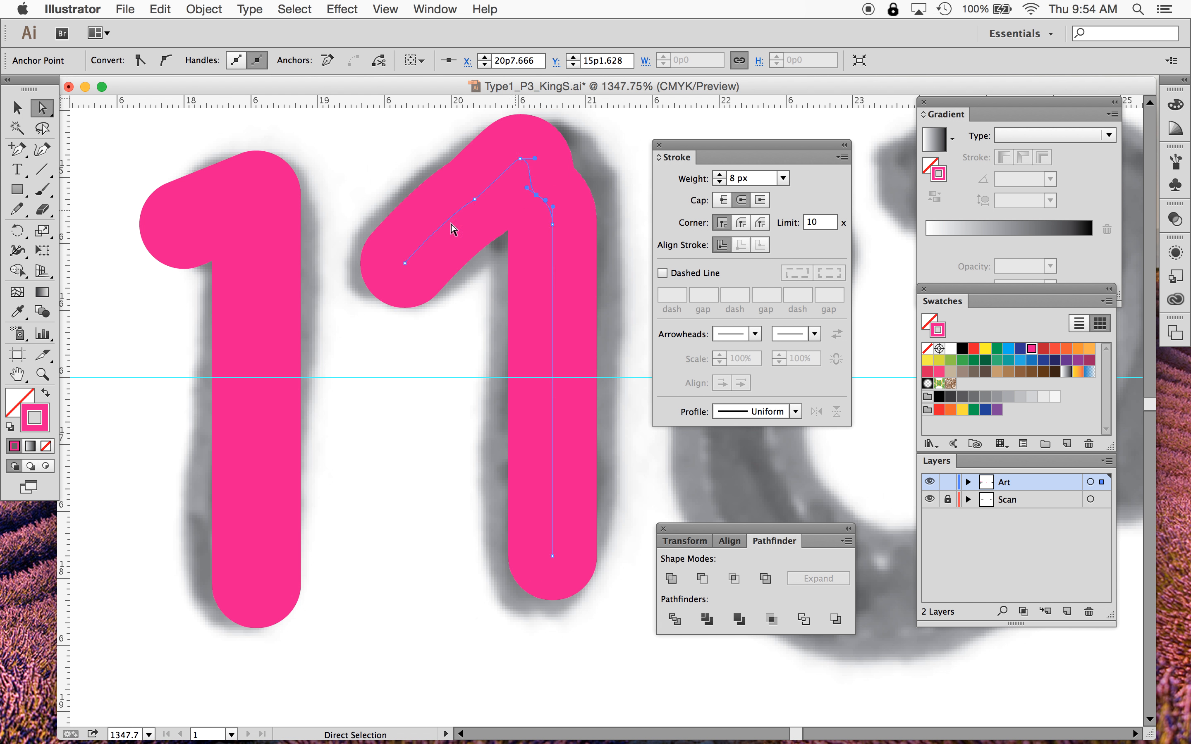
- Delete the extra anchors at the second 1's bend and drag its corner point up to the stem's top
drag(17, 149, 77, 191)
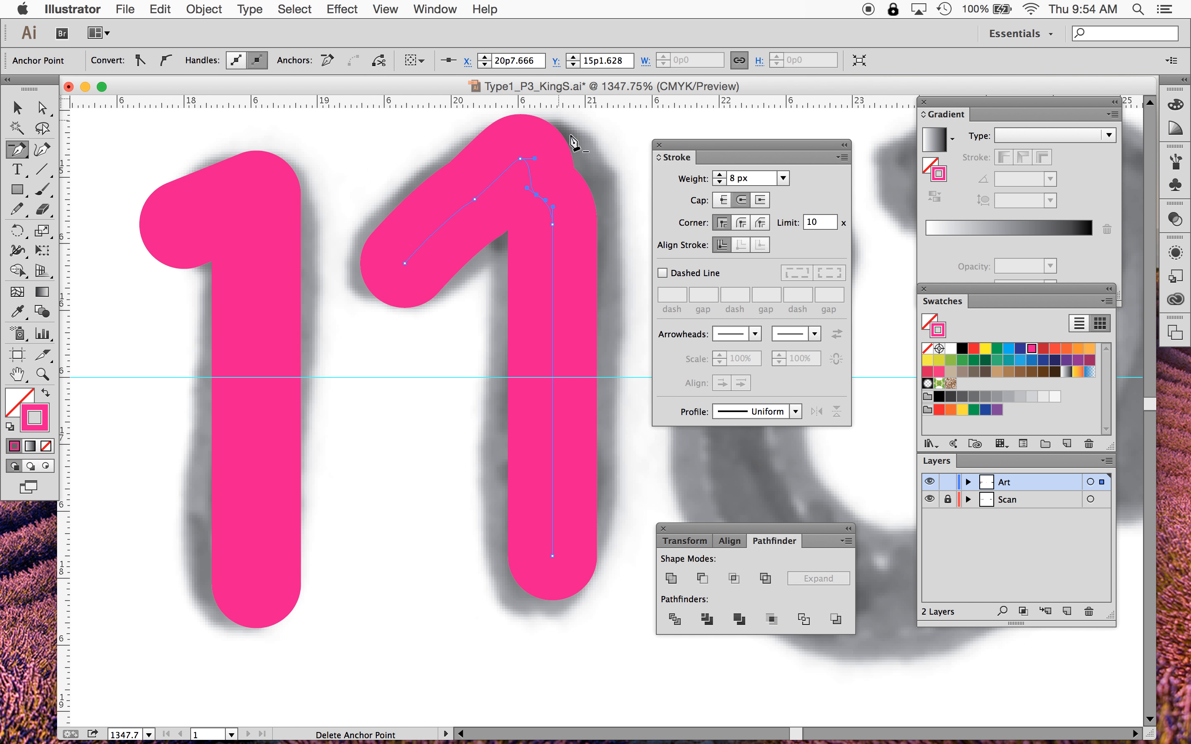
click(537, 197)
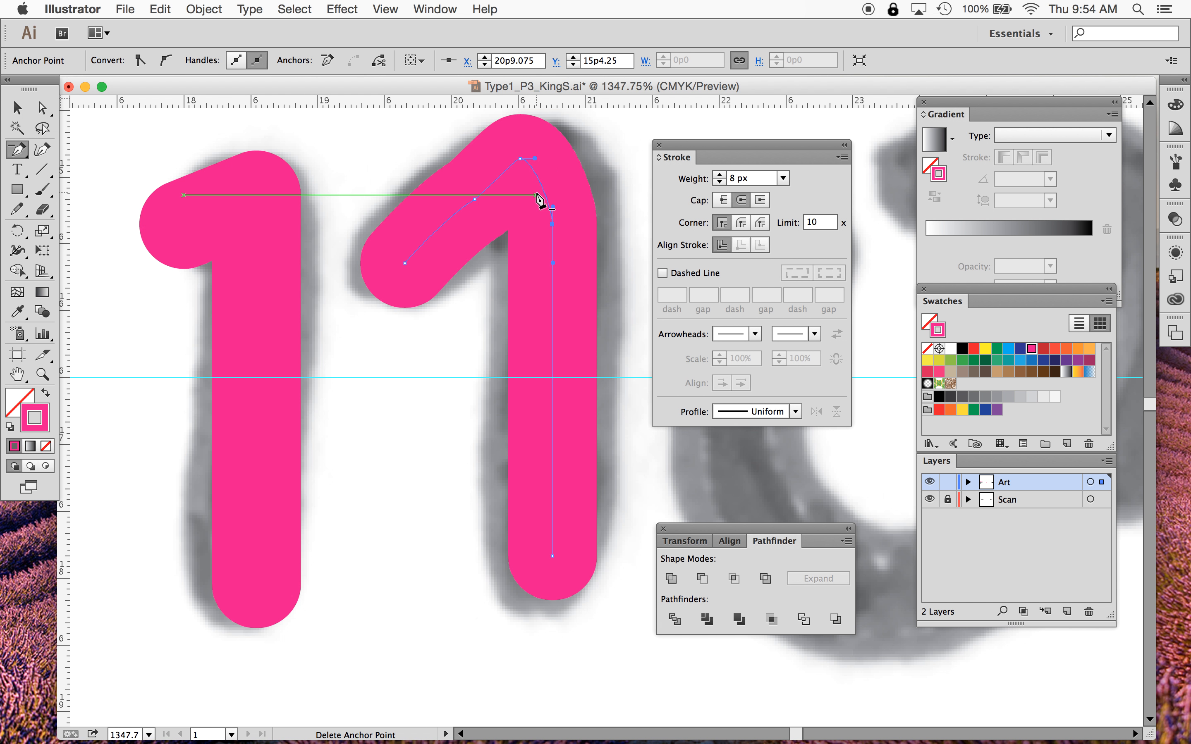
click(474, 199)
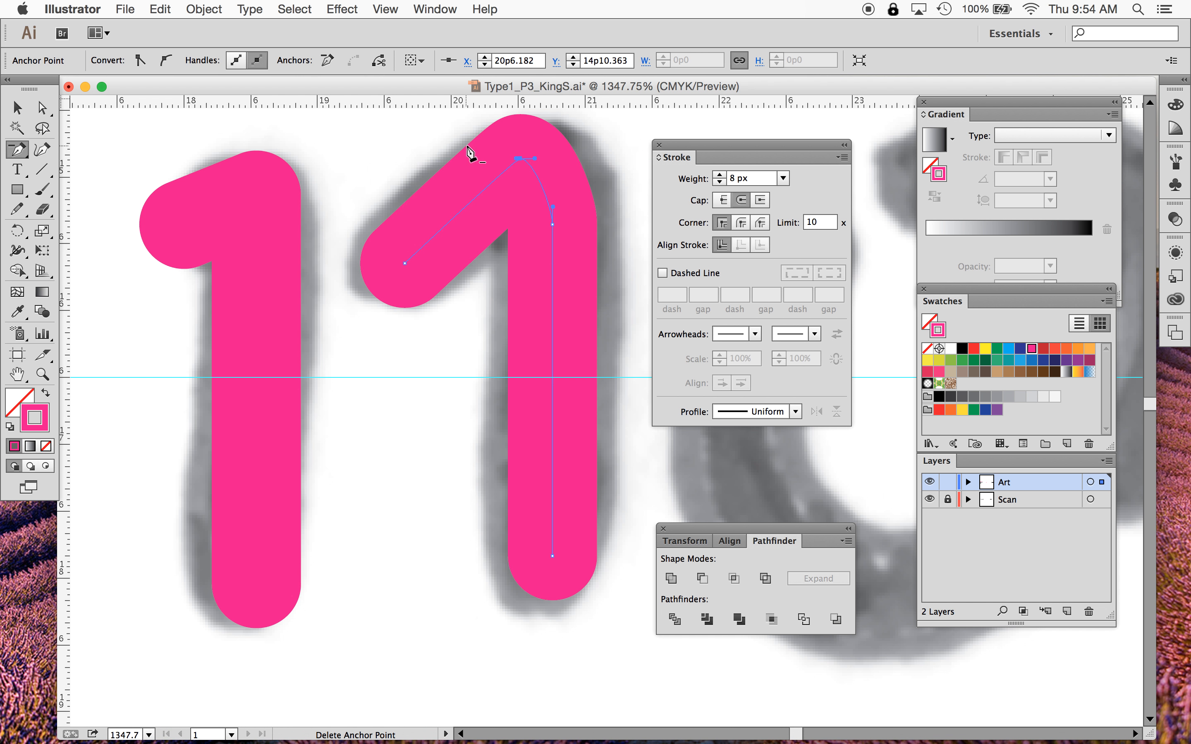
click(47, 109)
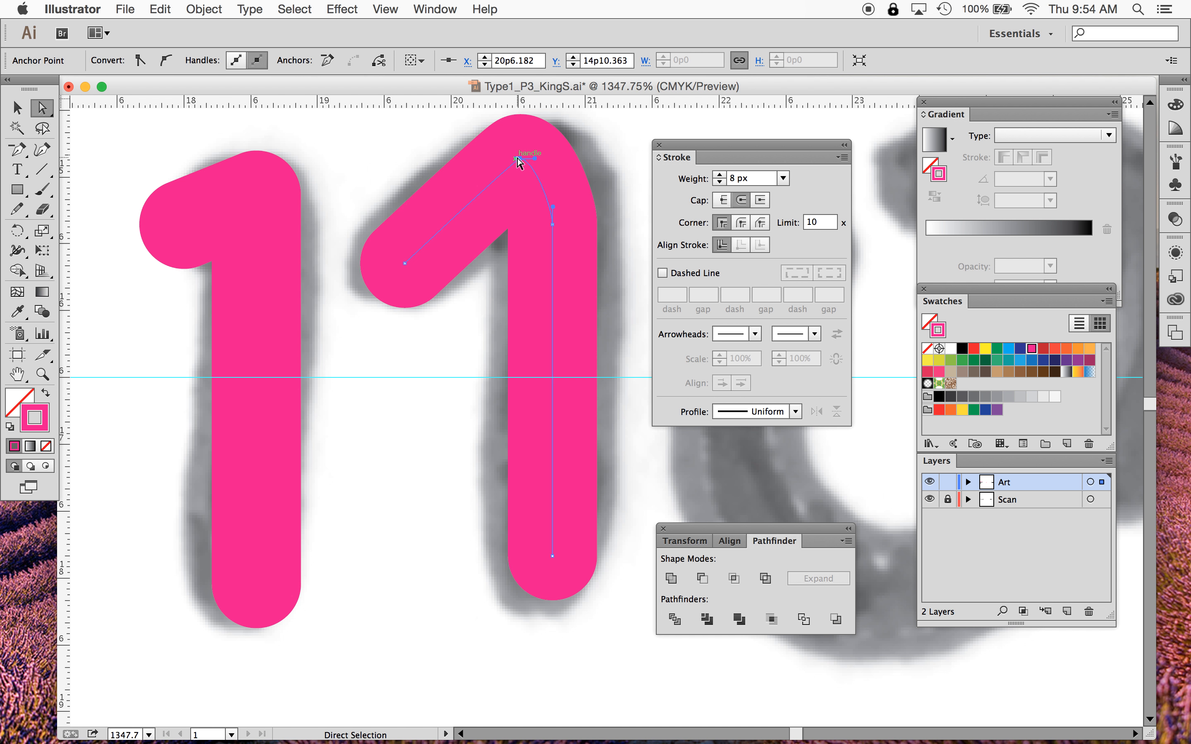
mouse_move(517, 158)
mouse_down()
mouse_move(485, 158)
mouse_move(521, 160)
mouse_move(525, 182)
mouse_up()
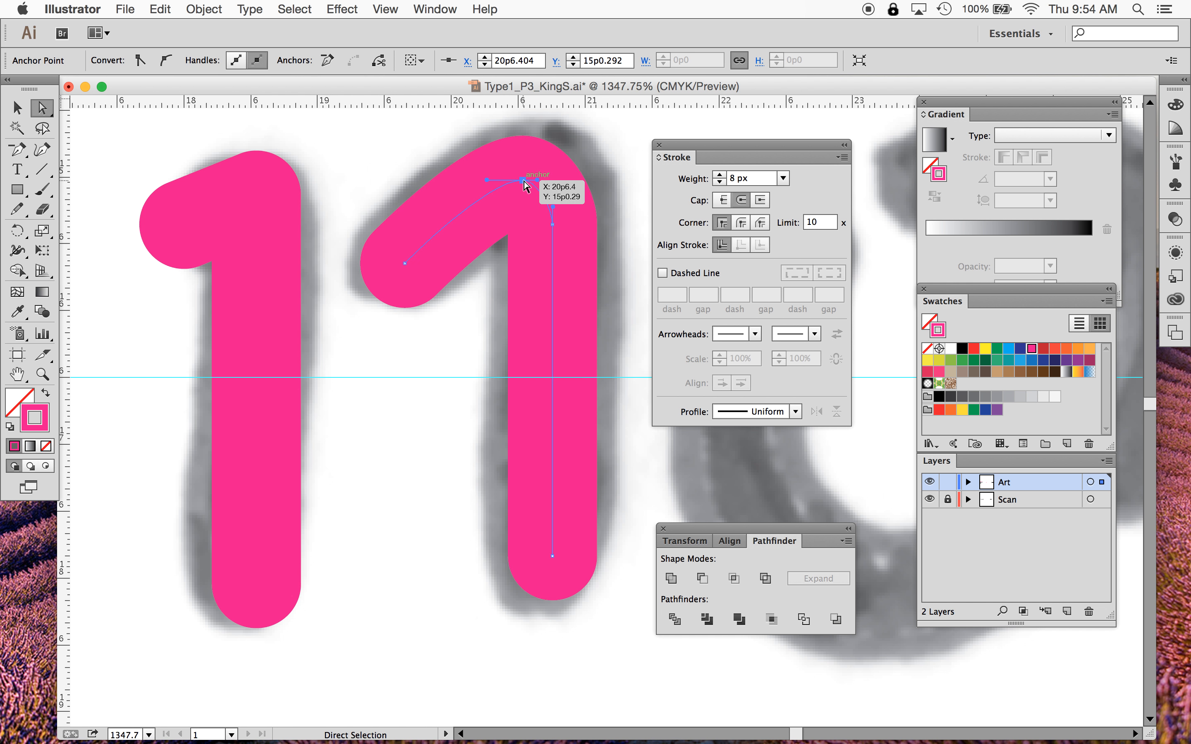
click(16, 152)
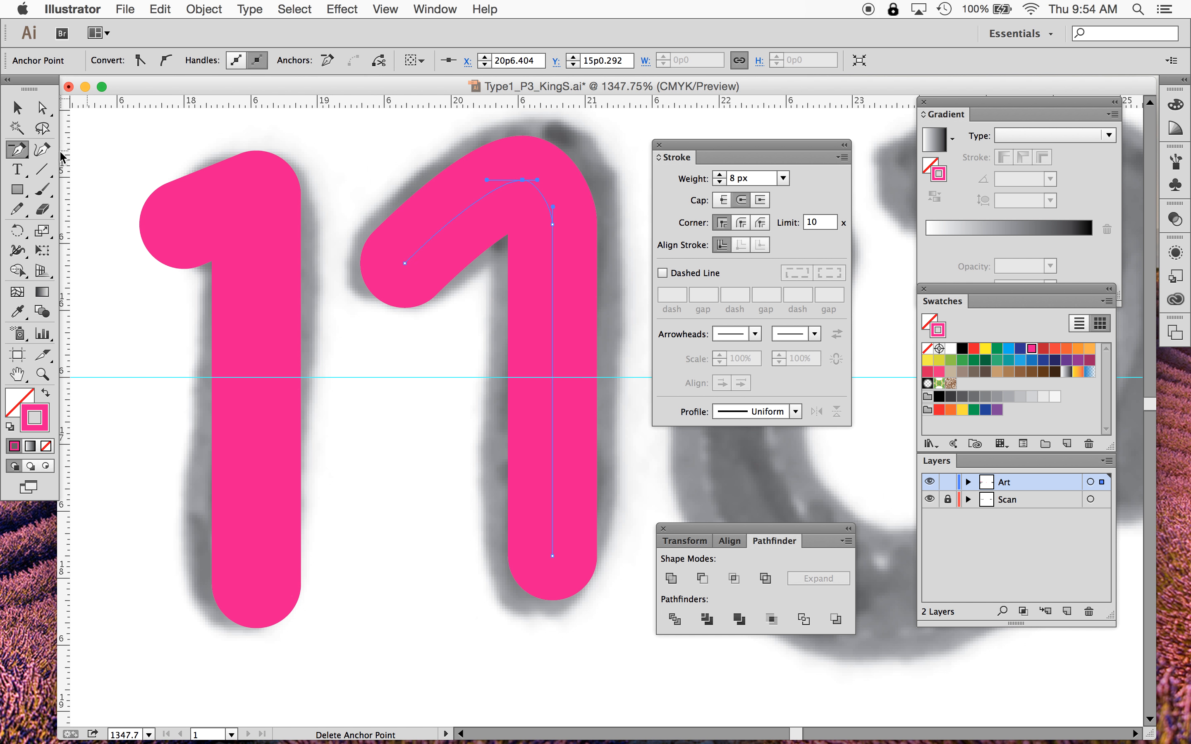
click(524, 181)
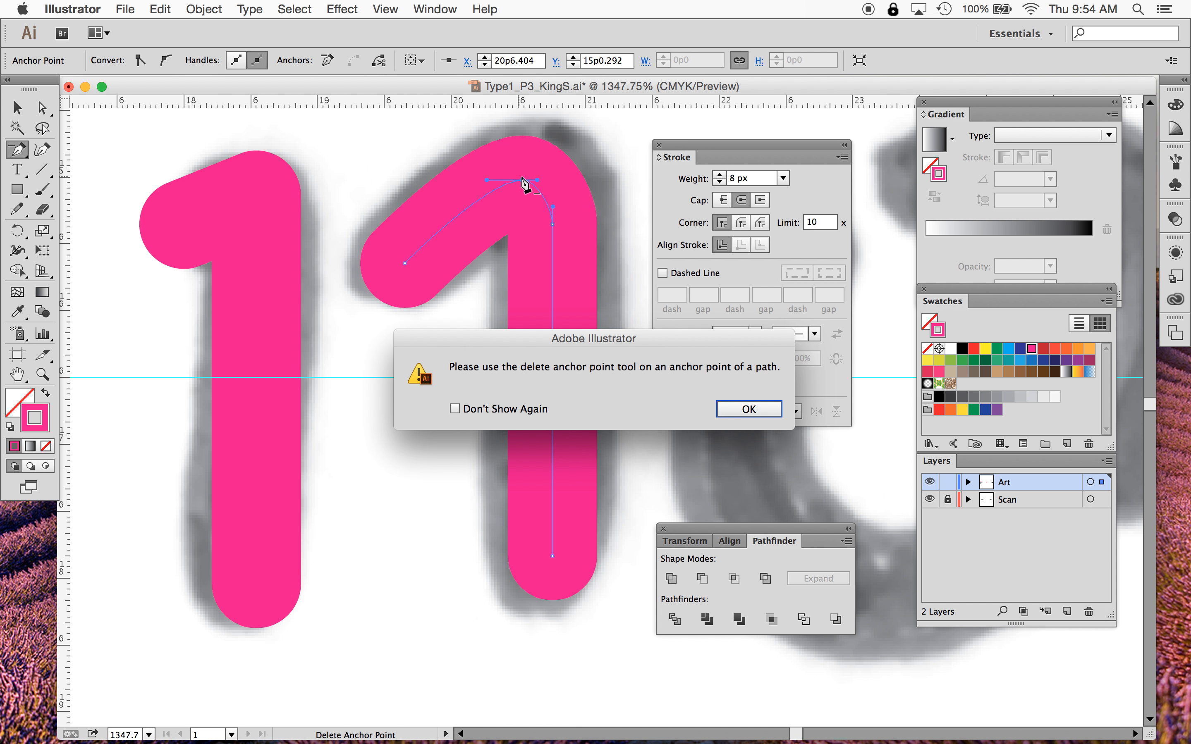
click(749, 409)
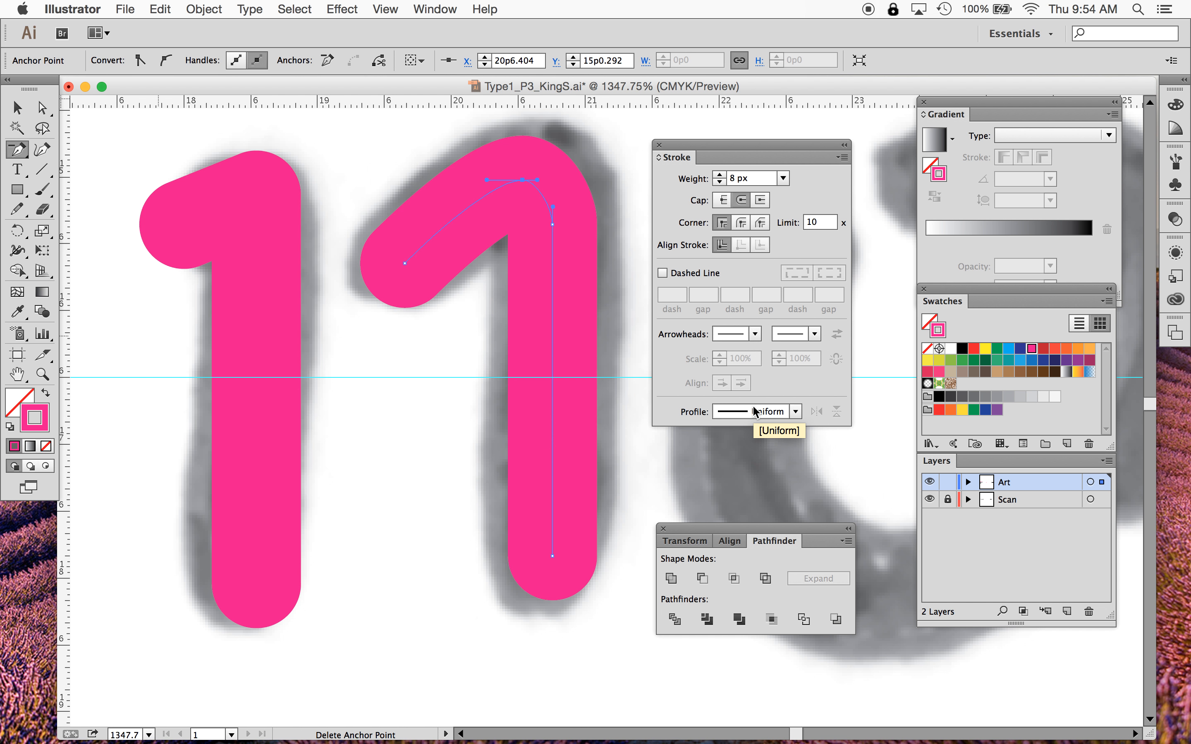
click(523, 180)
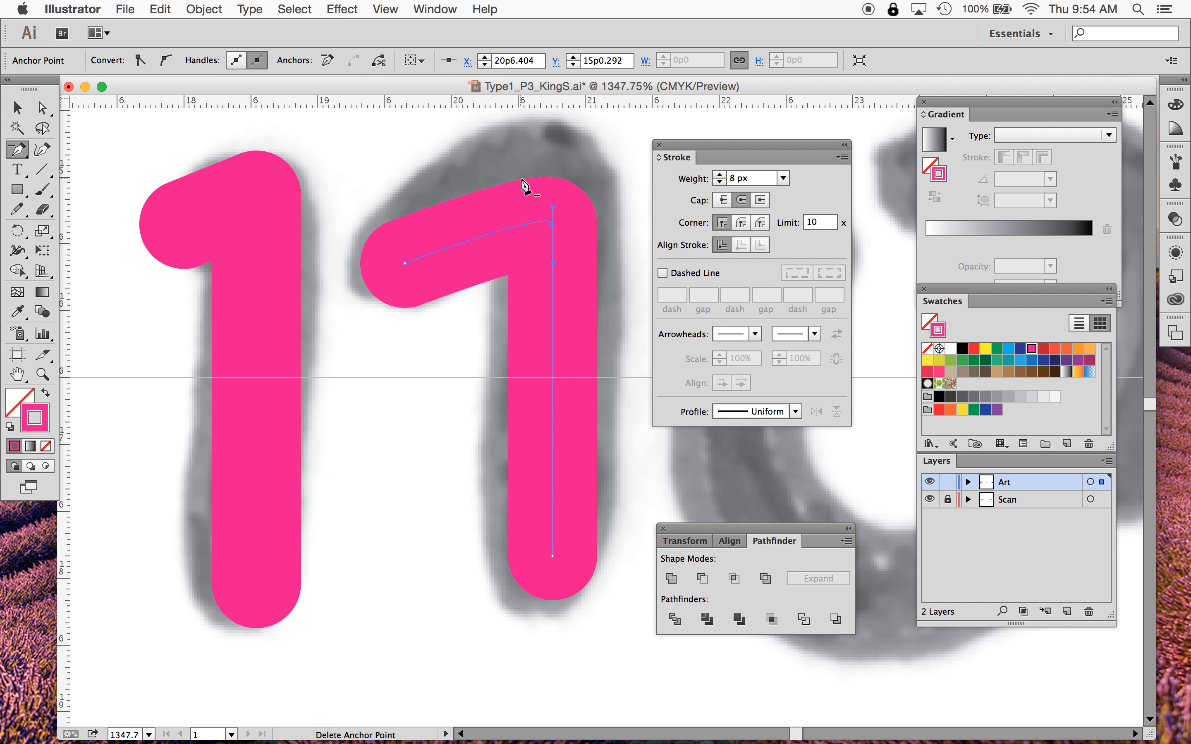
click(43, 108)
mouse_move(552, 224)
mouse_down()
mouse_move(553, 154)
mouse_move(572, 213)
mouse_move(606, 229)
mouse_move(545, 265)
mouse_move(552, 171)
mouse_up()
click(552, 553)
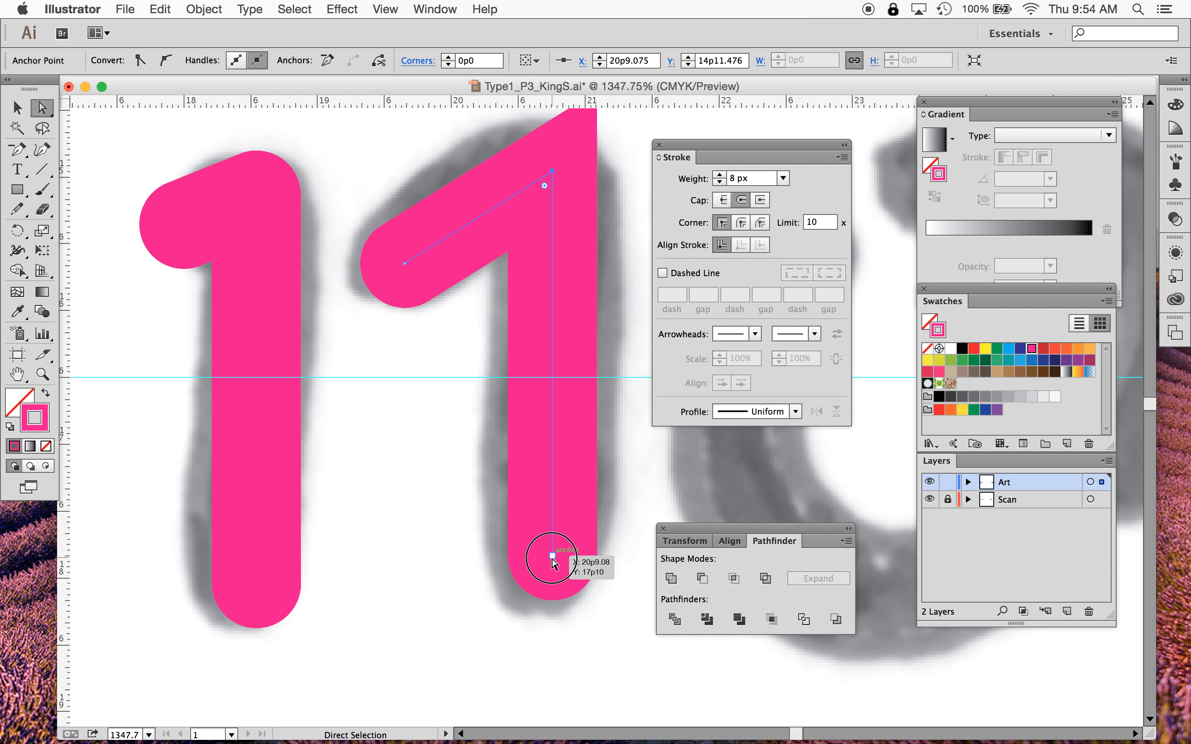
- Give the second 1's path round corner joins and toggle the Art layer off and on to compare with the scan
click(19, 108)
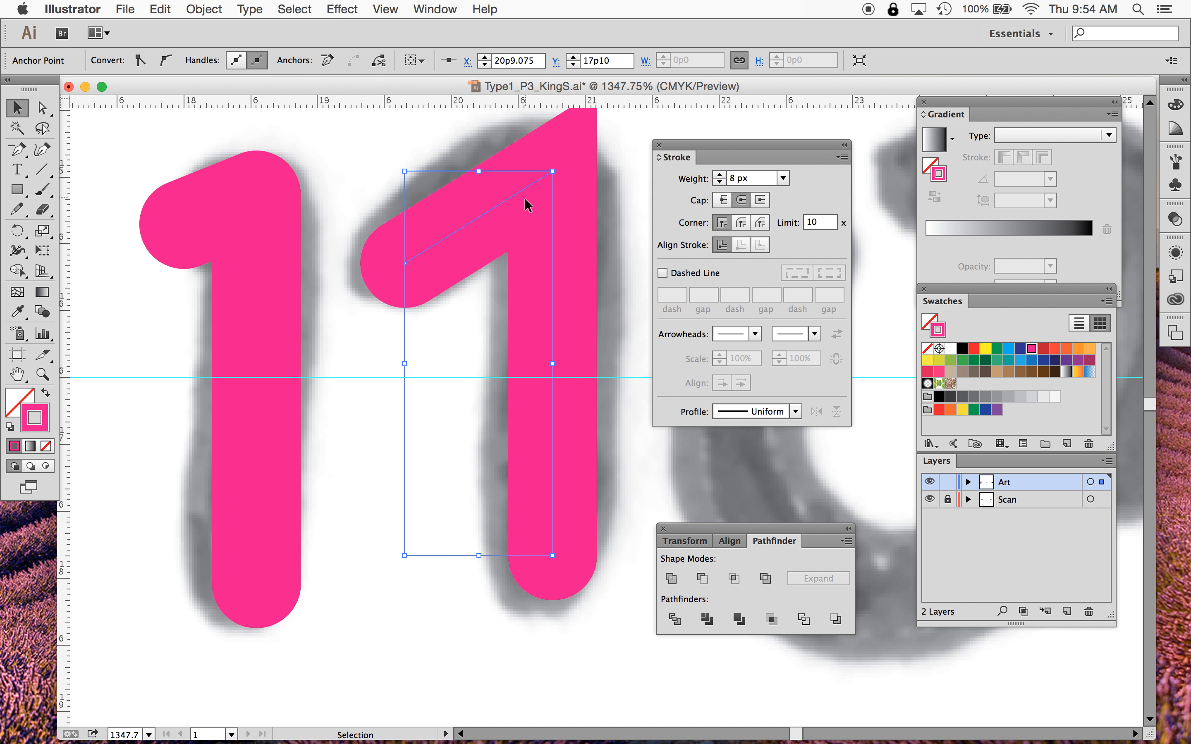
click(502, 203)
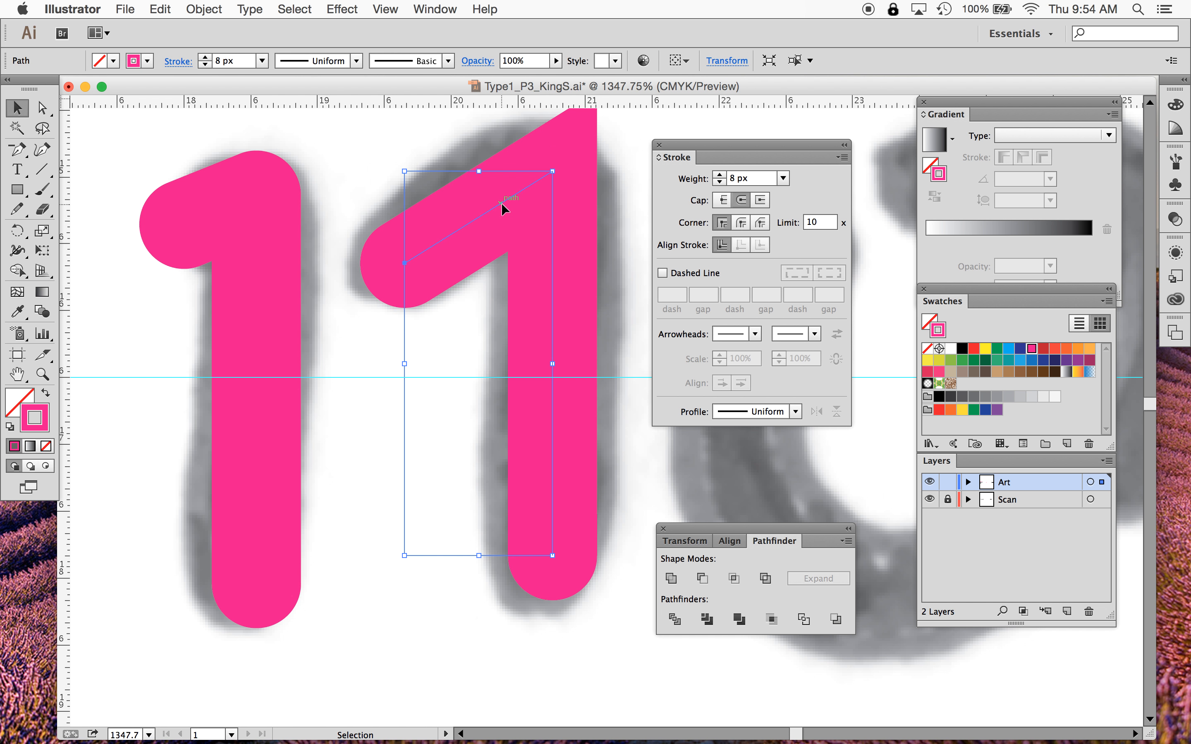
click(741, 223)
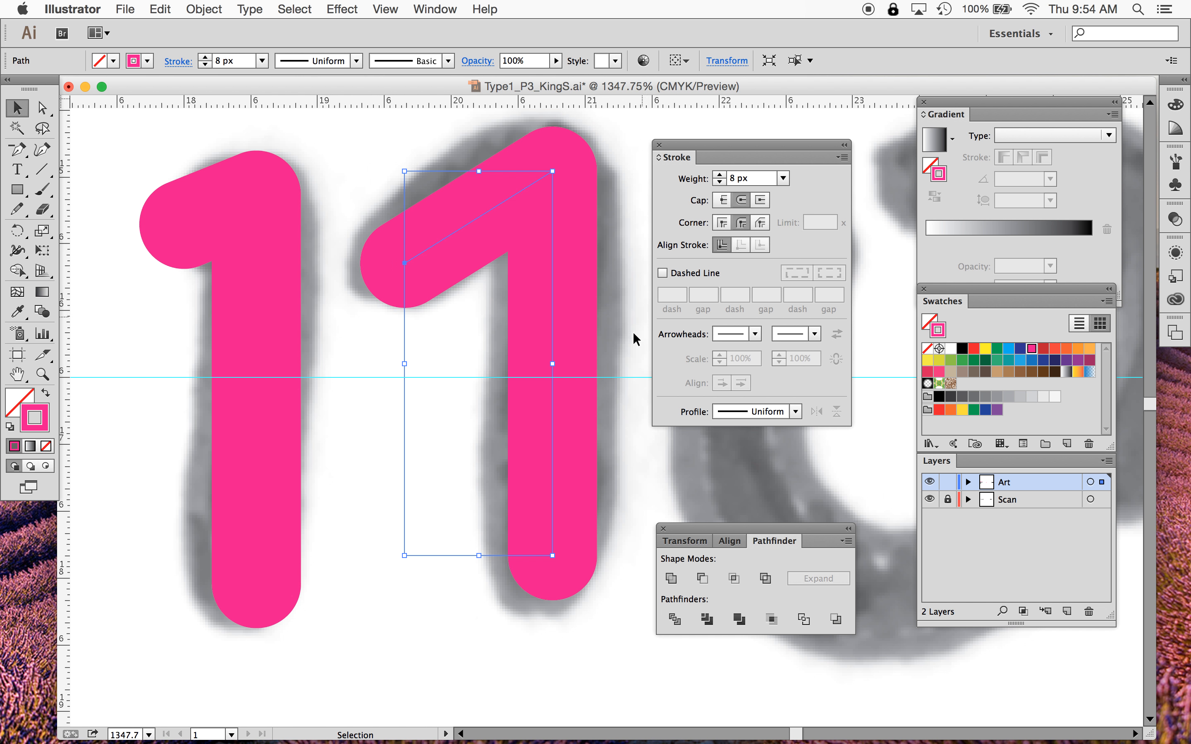
click(632, 258)
click(928, 484)
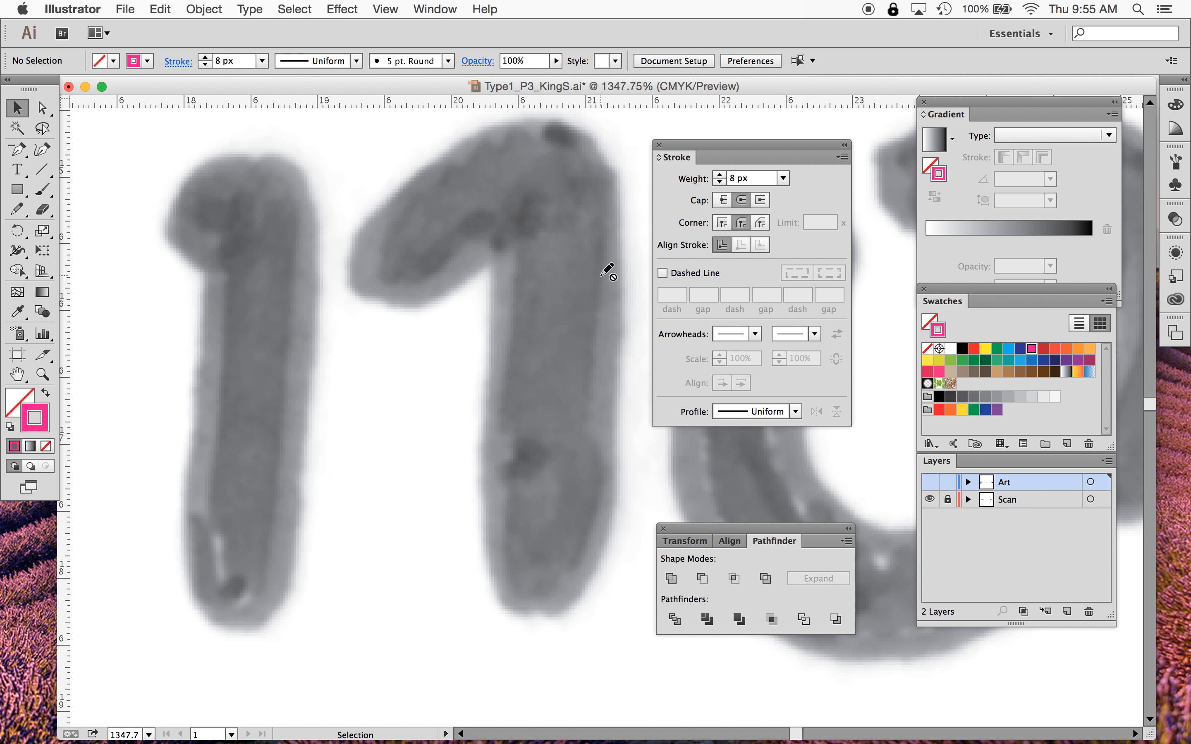
click(929, 483)
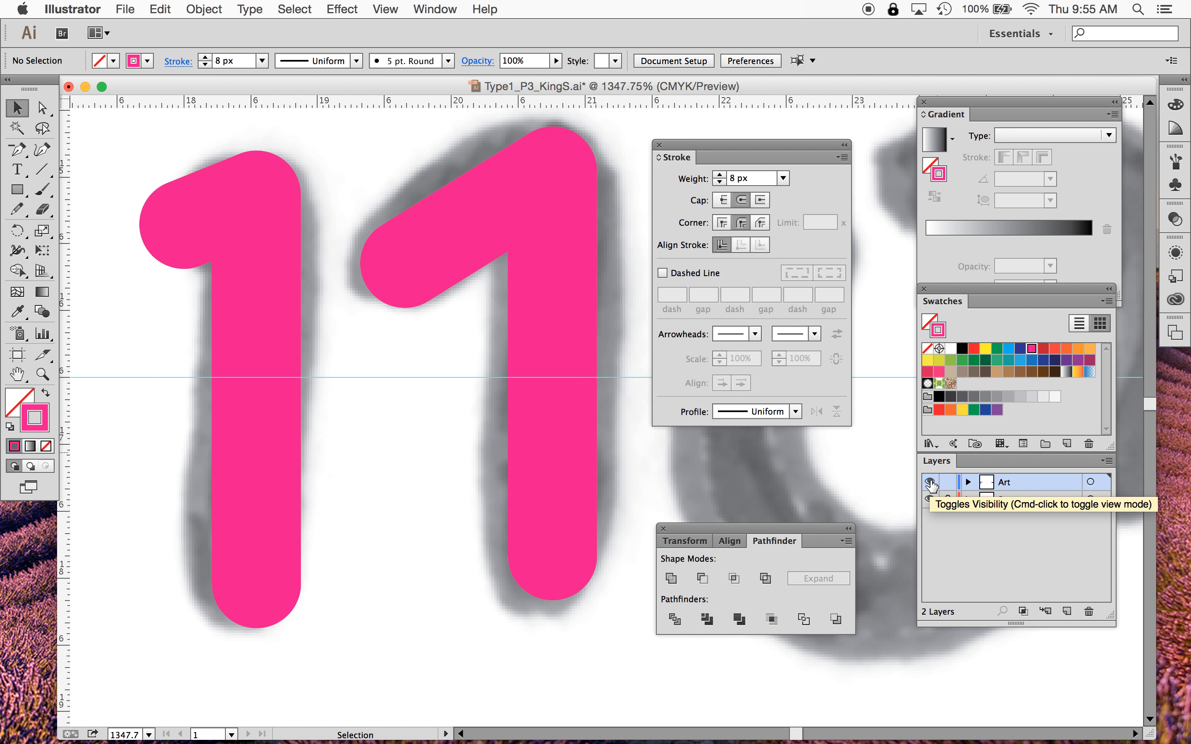
- Add an anchor point on the second 1's diagonal stroke and drag it up toward the top edge
click(551, 227)
drag(16, 154, 98, 168)
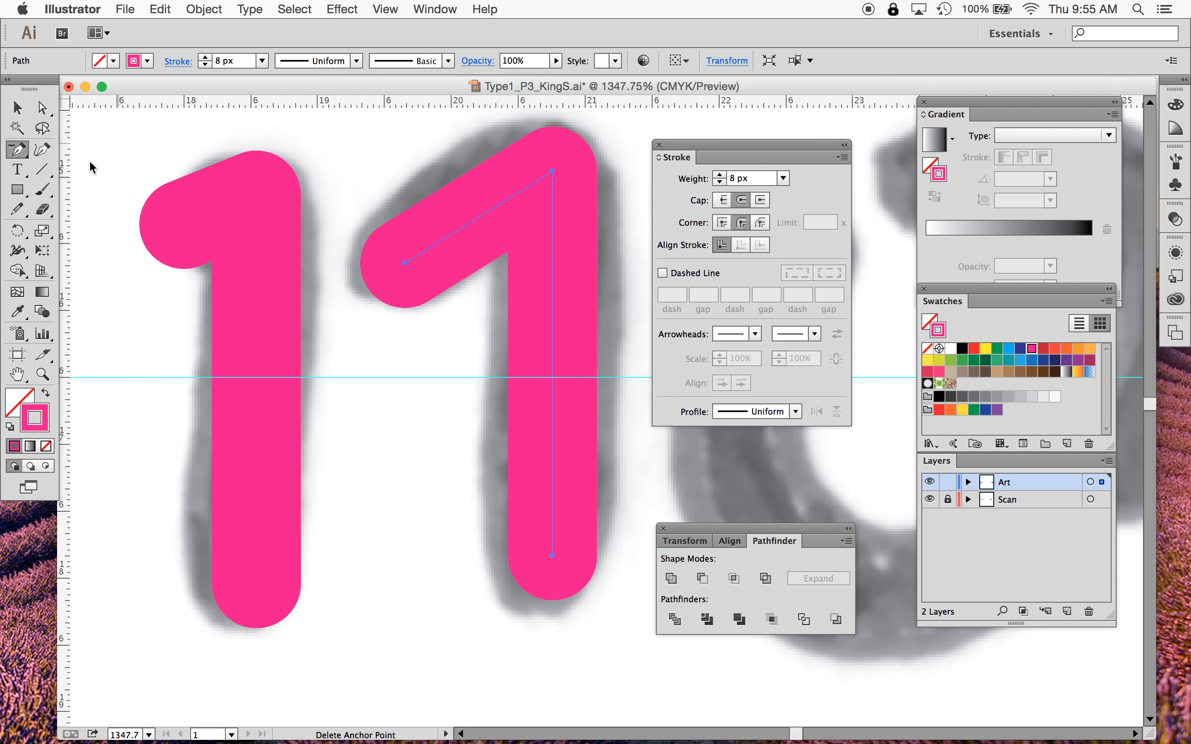
click(505, 201)
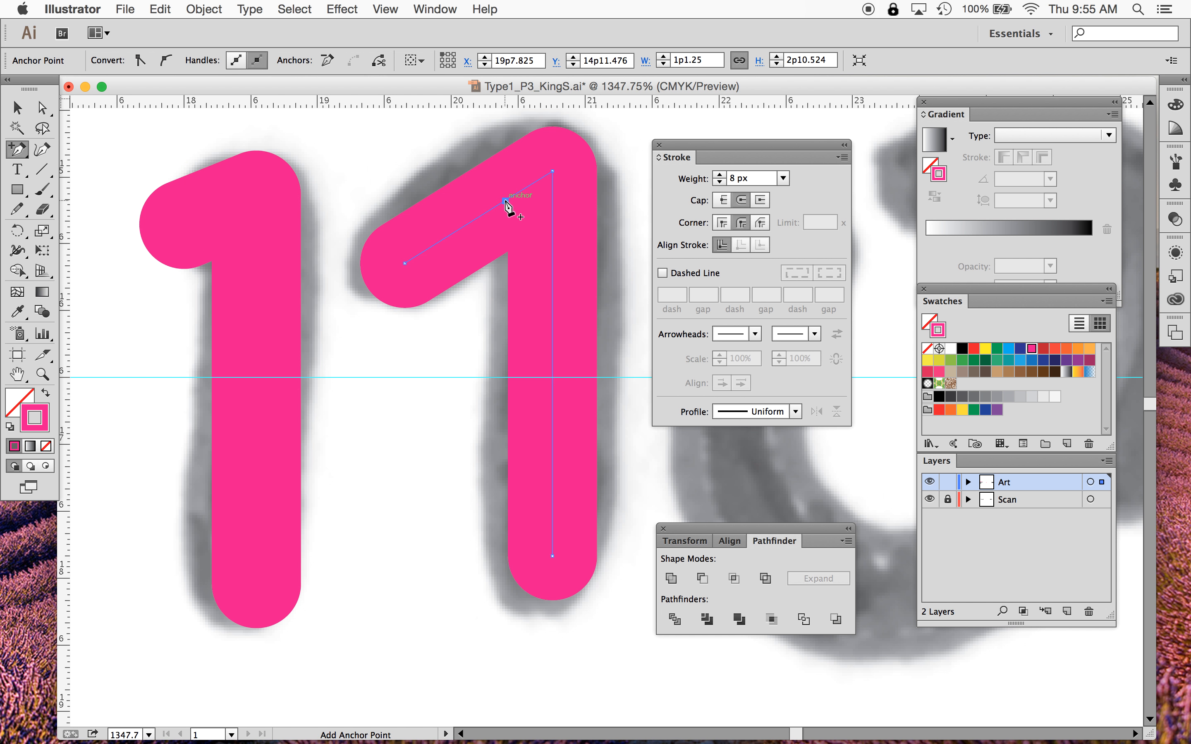
click(42, 107)
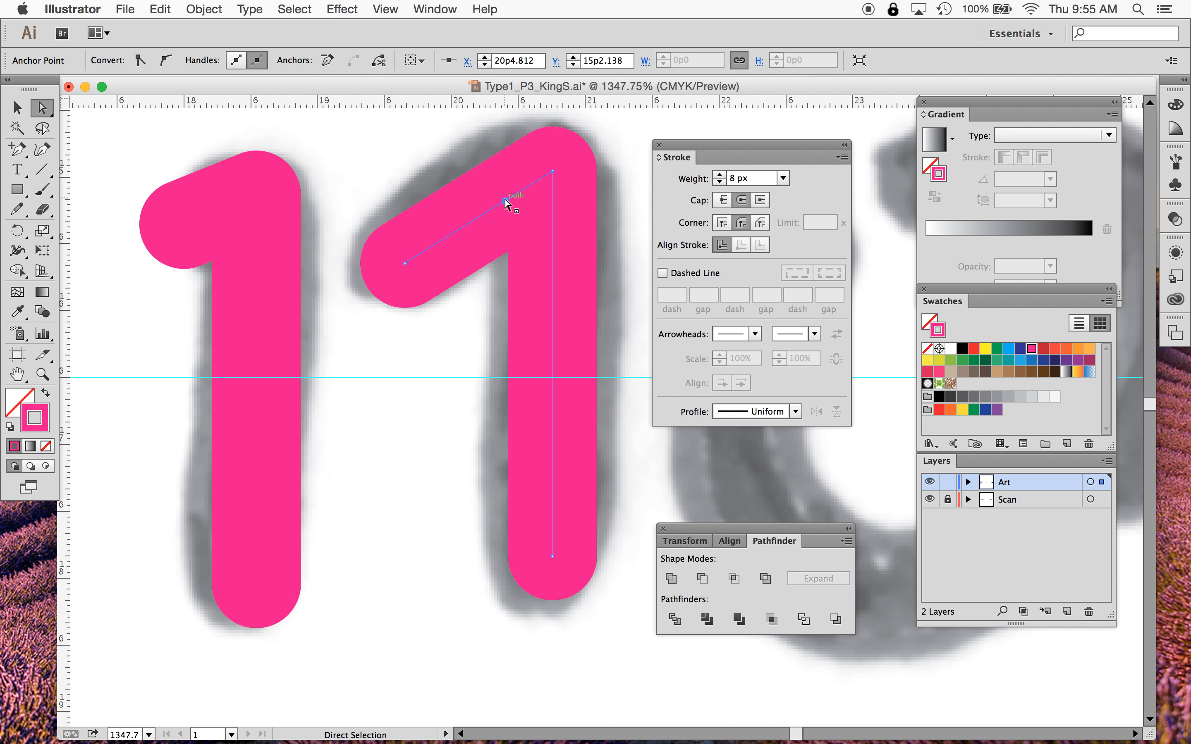
drag(506, 199, 497, 170)
- Convert the second 1's diagonal anchor into a smooth point with the Anchor Point tool and adjust its top corner handle in Outline view
drag(17, 148, 90, 207)
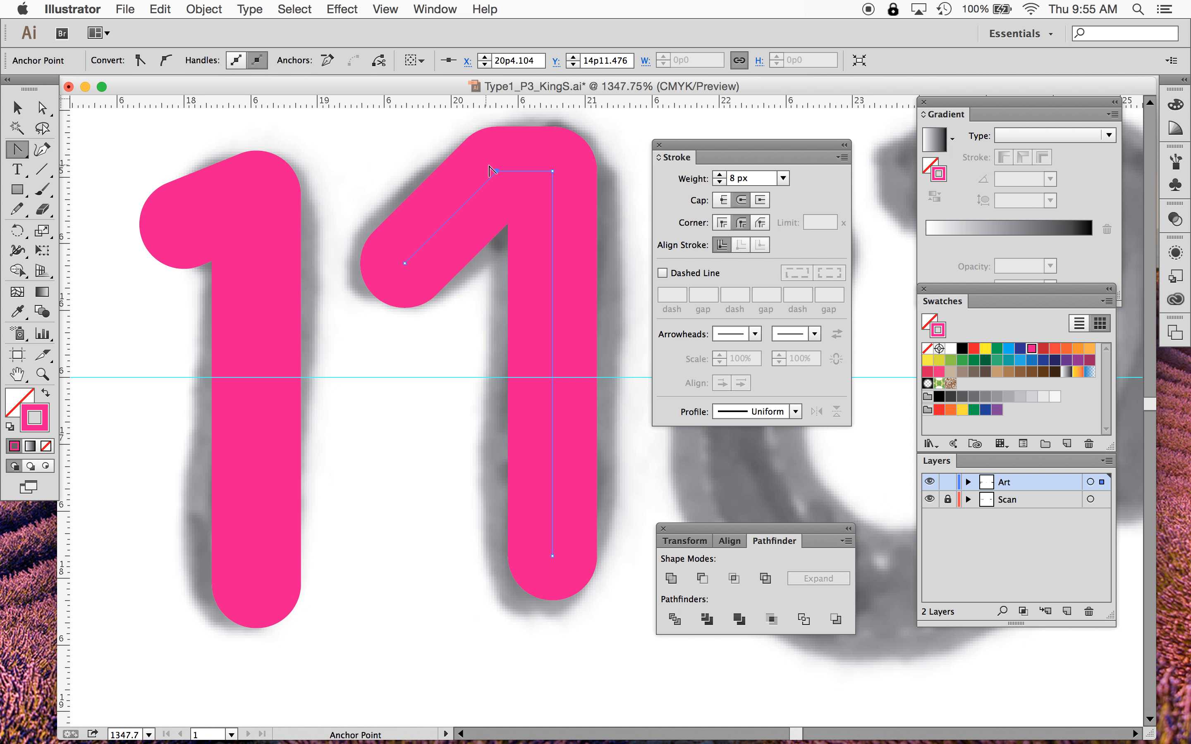
drag(498, 173, 555, 142)
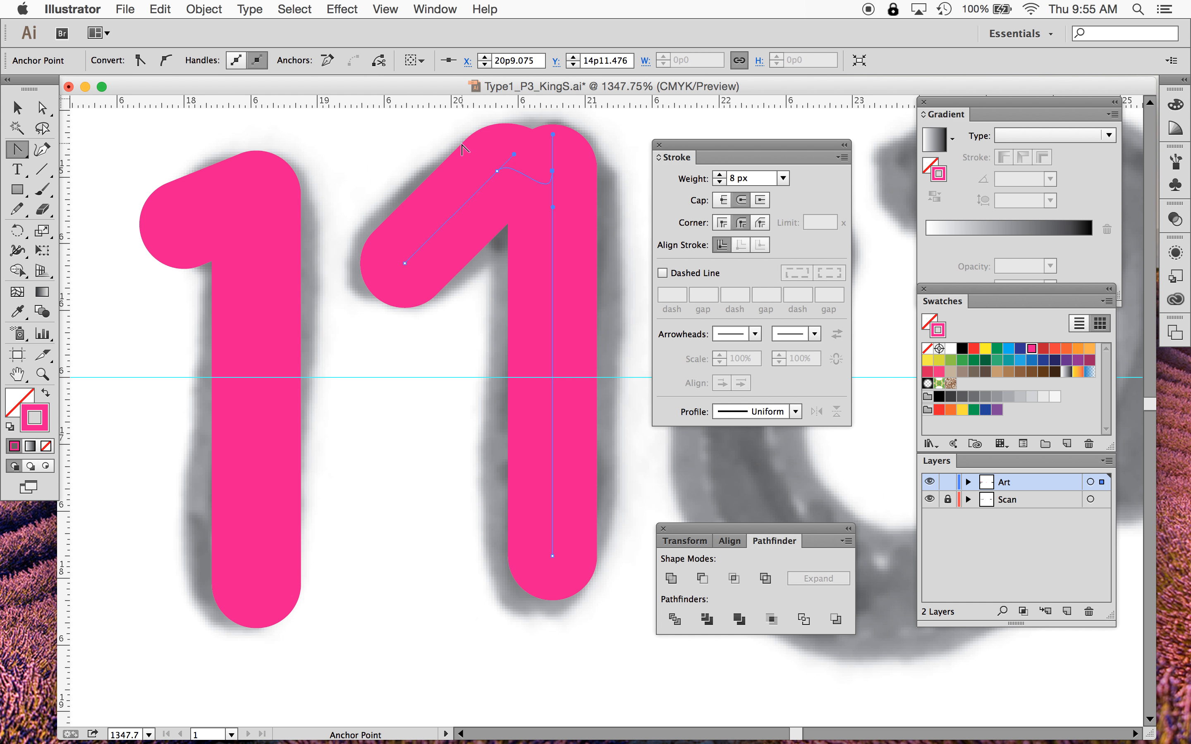
key(super+y)
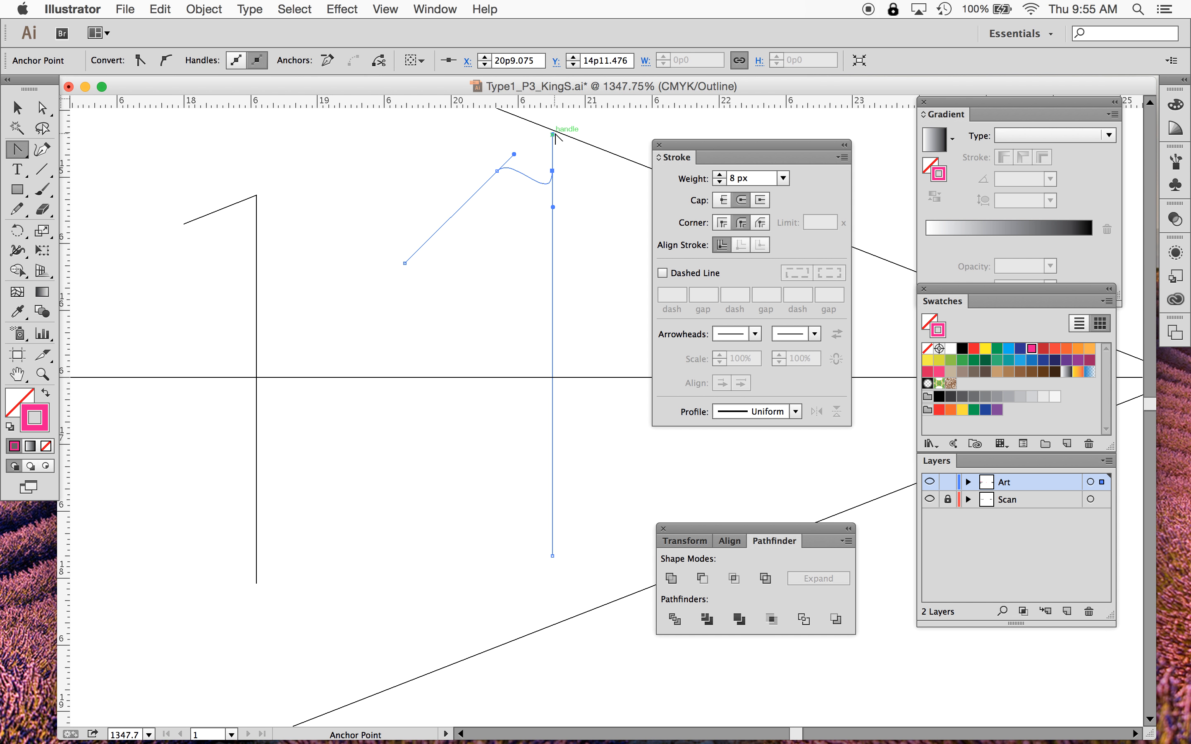
drag(553, 133, 549, 212)
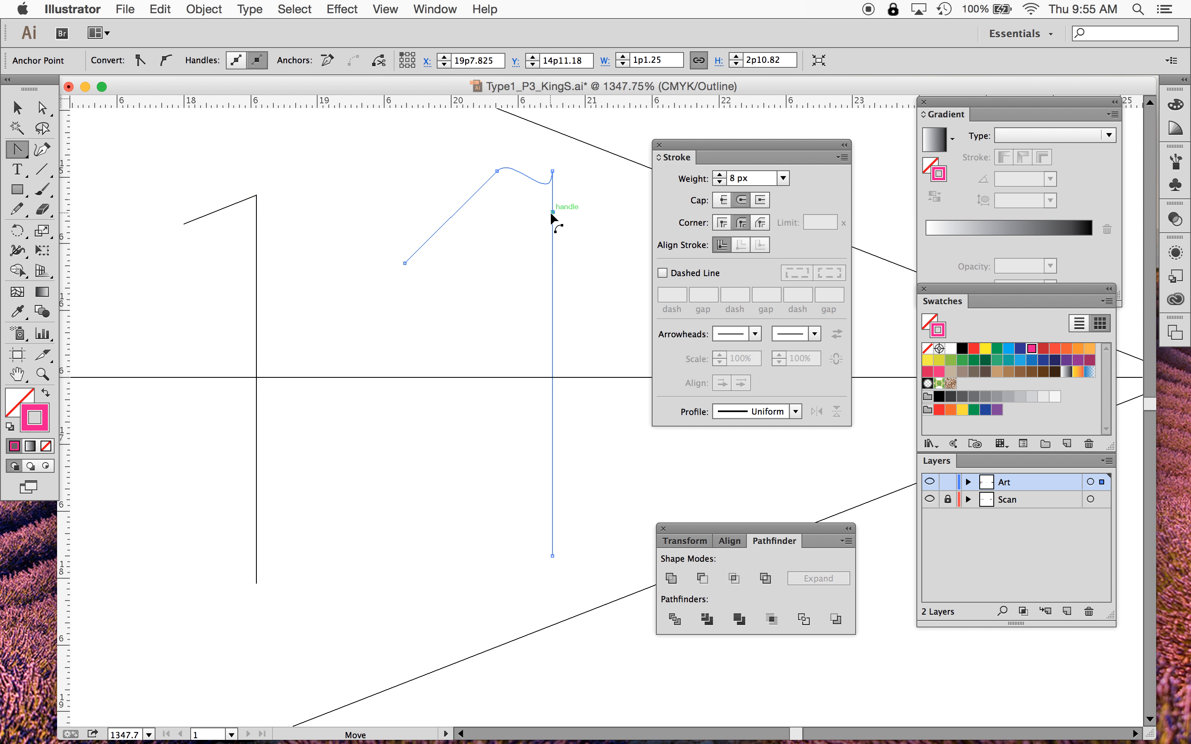
key(super+z)
click(42, 108)
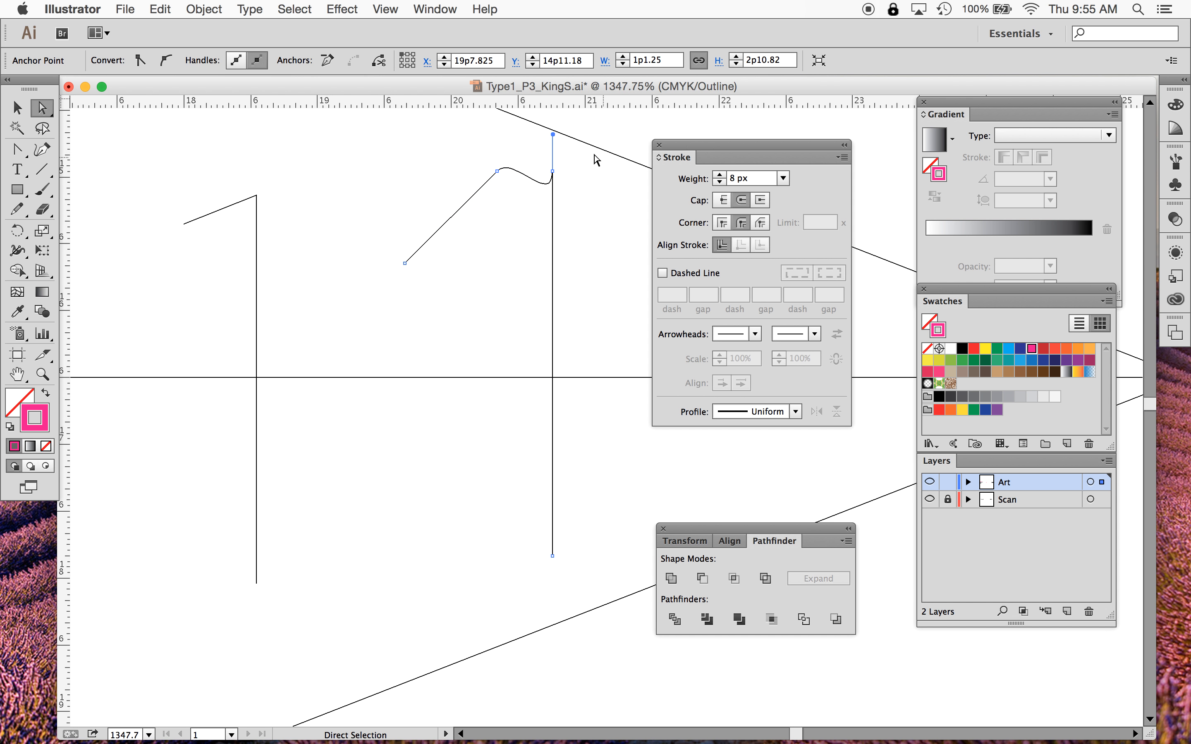
drag(553, 133, 554, 209)
key(super+y)
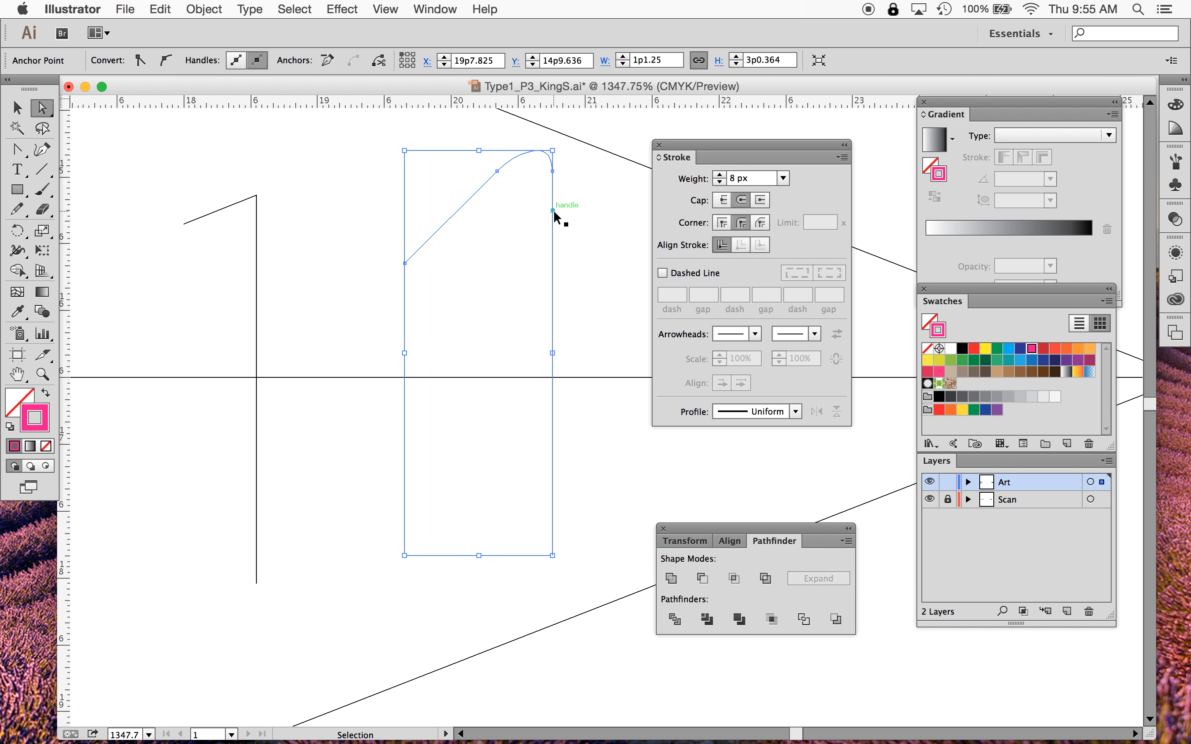
- Move the second 1's top corner anchor slightly down to soften the bend
click(497, 171)
drag(552, 134, 553, 157)
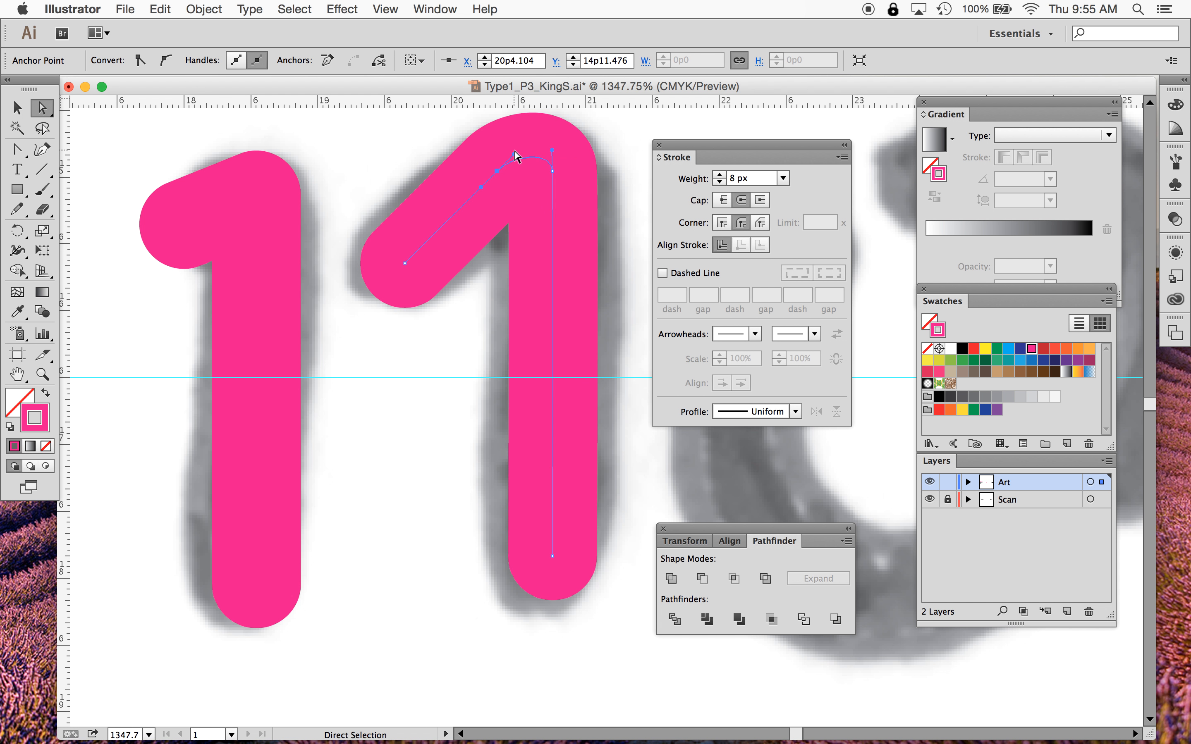
click(530, 134)
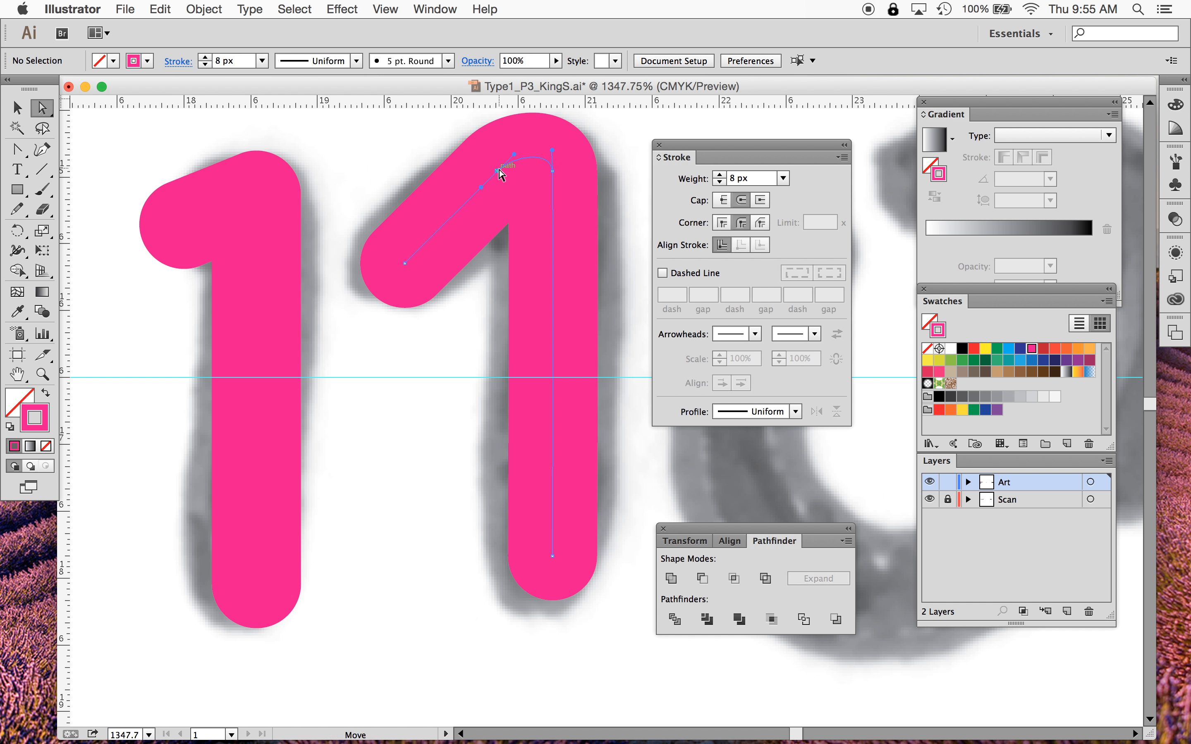
click(497, 171)
mouse_move(515, 157)
mouse_down()
mouse_move(528, 126)
mouse_move(552, 113)
mouse_move(531, 212)
mouse_move(561, 271)
mouse_move(555, 348)
mouse_move(577, 332)
mouse_move(564, 337)
mouse_up()
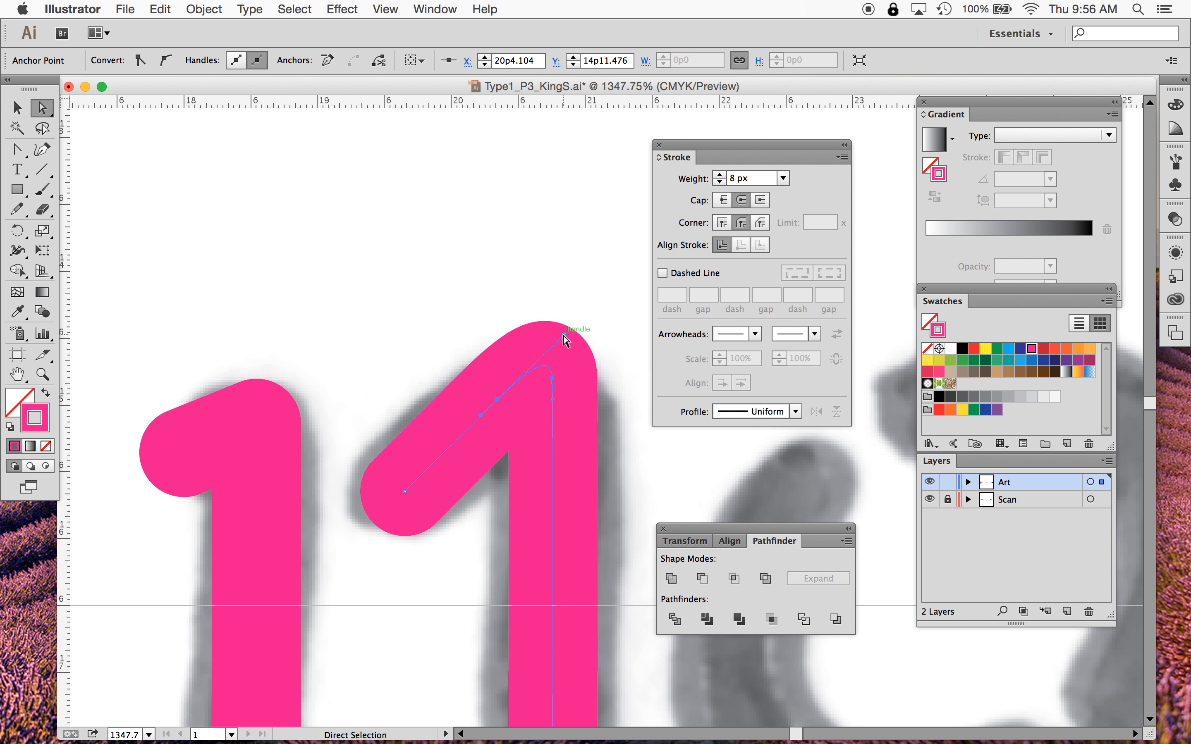
- Reshape the second 1's top curve by dragging its bend anchor and handles and extending the diagonal's end anchor outward
drag(564, 336, 533, 365)
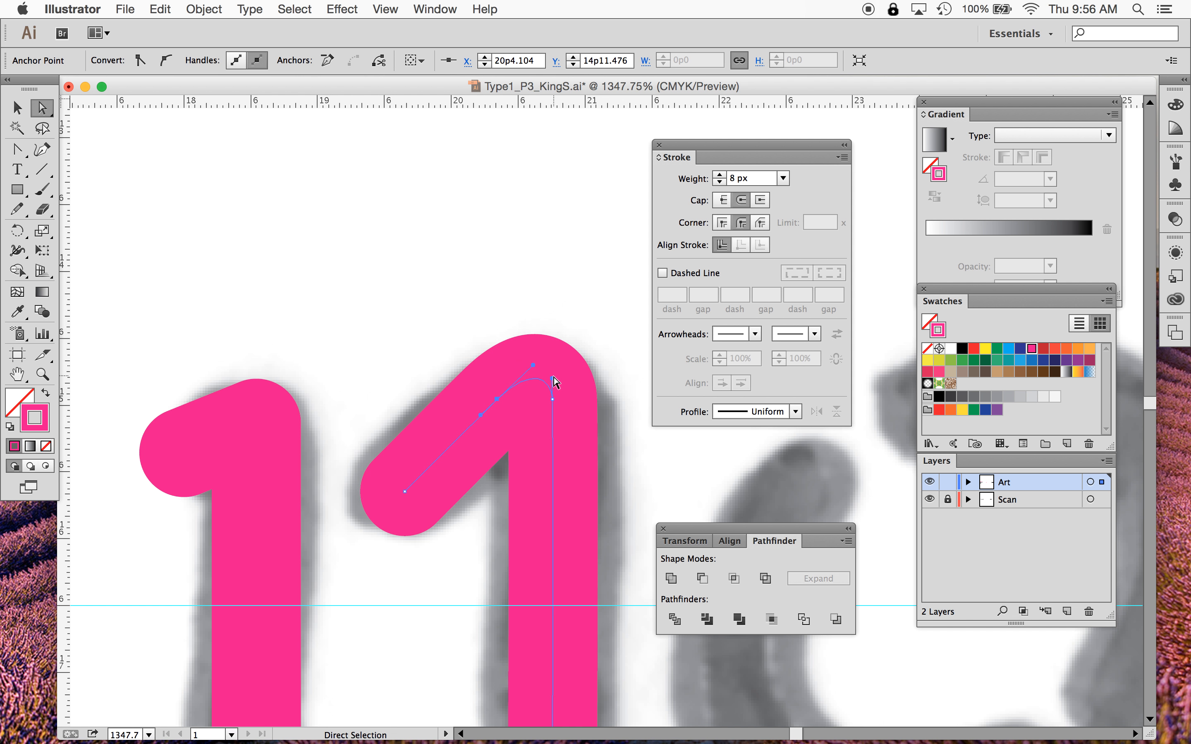
click(551, 363)
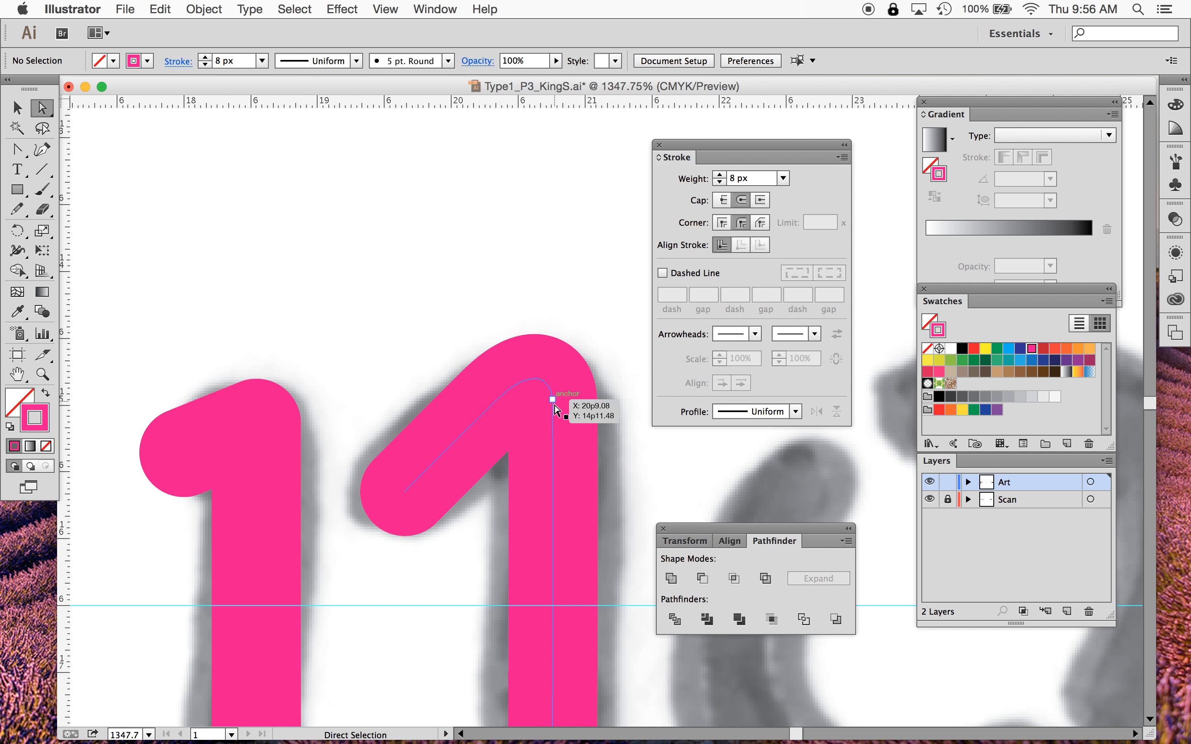
click(552, 398)
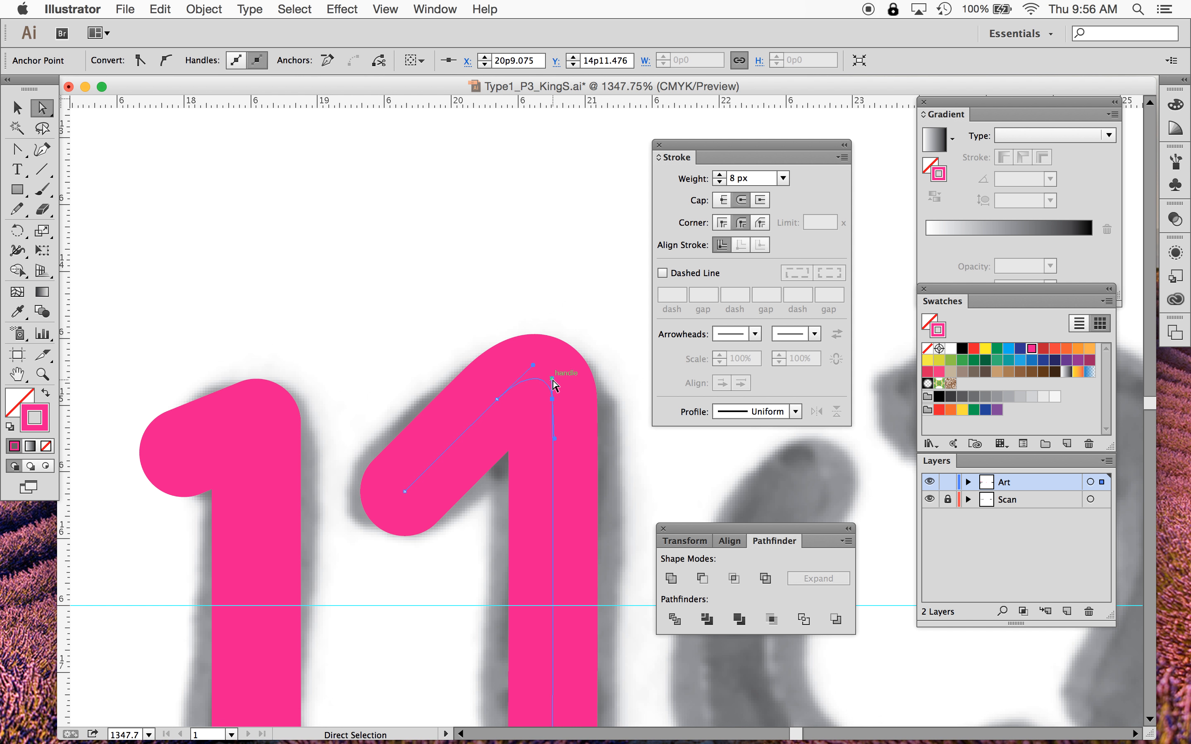
click(554, 361)
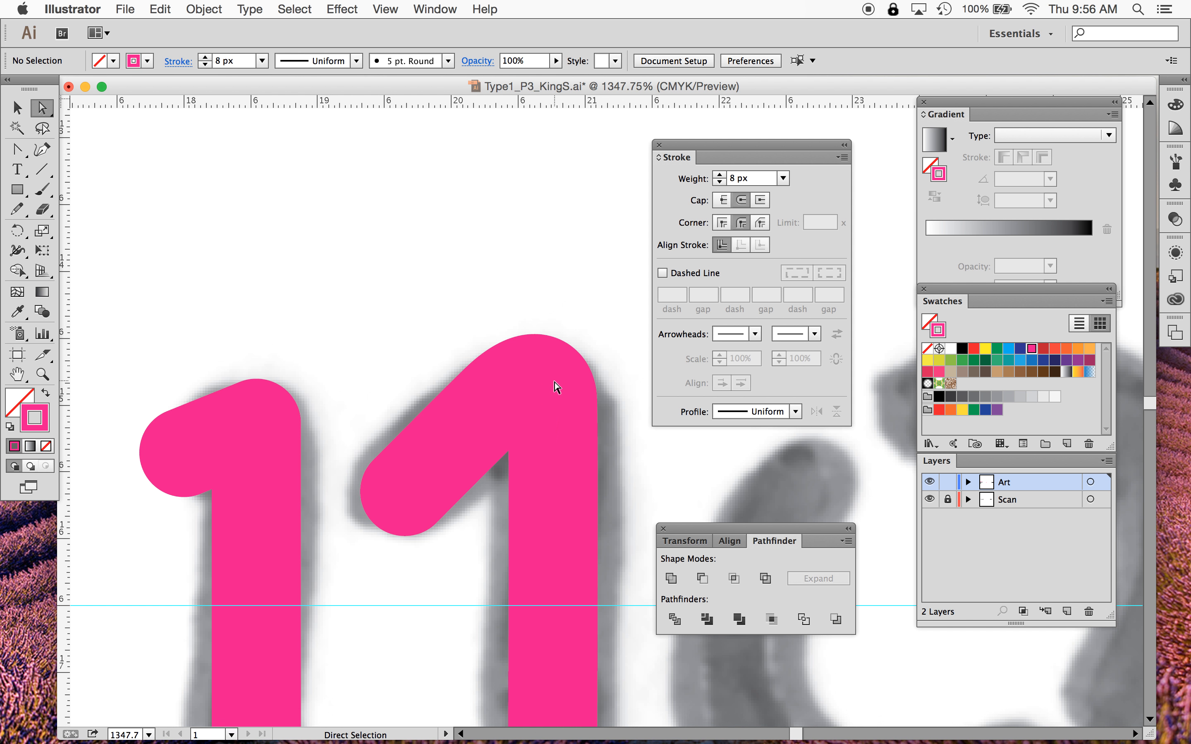
click(553, 399)
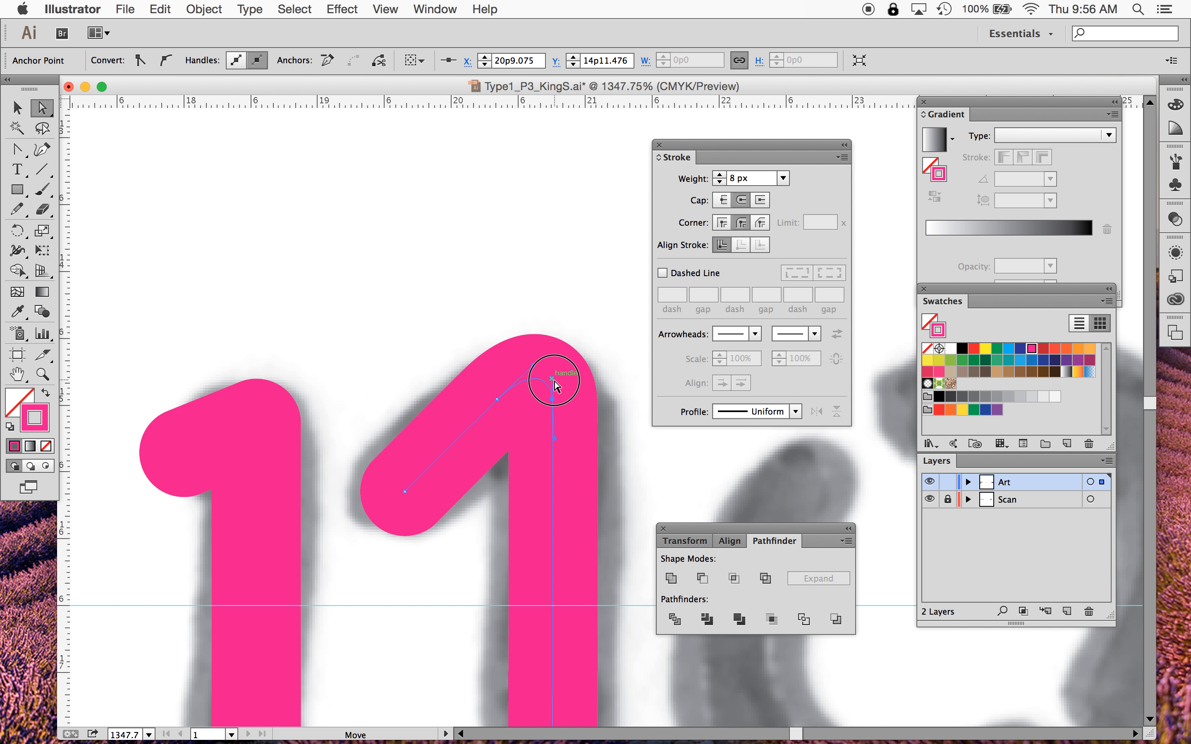
drag(554, 380, 478, 416)
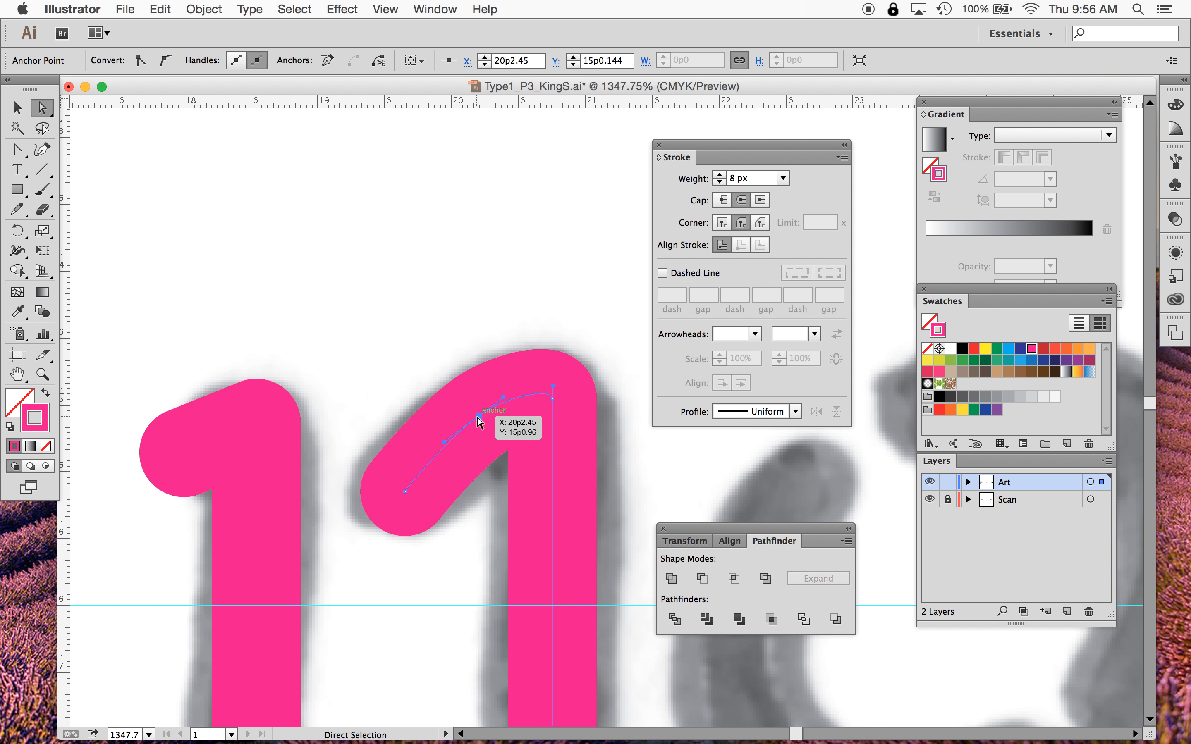
drag(553, 401, 517, 391)
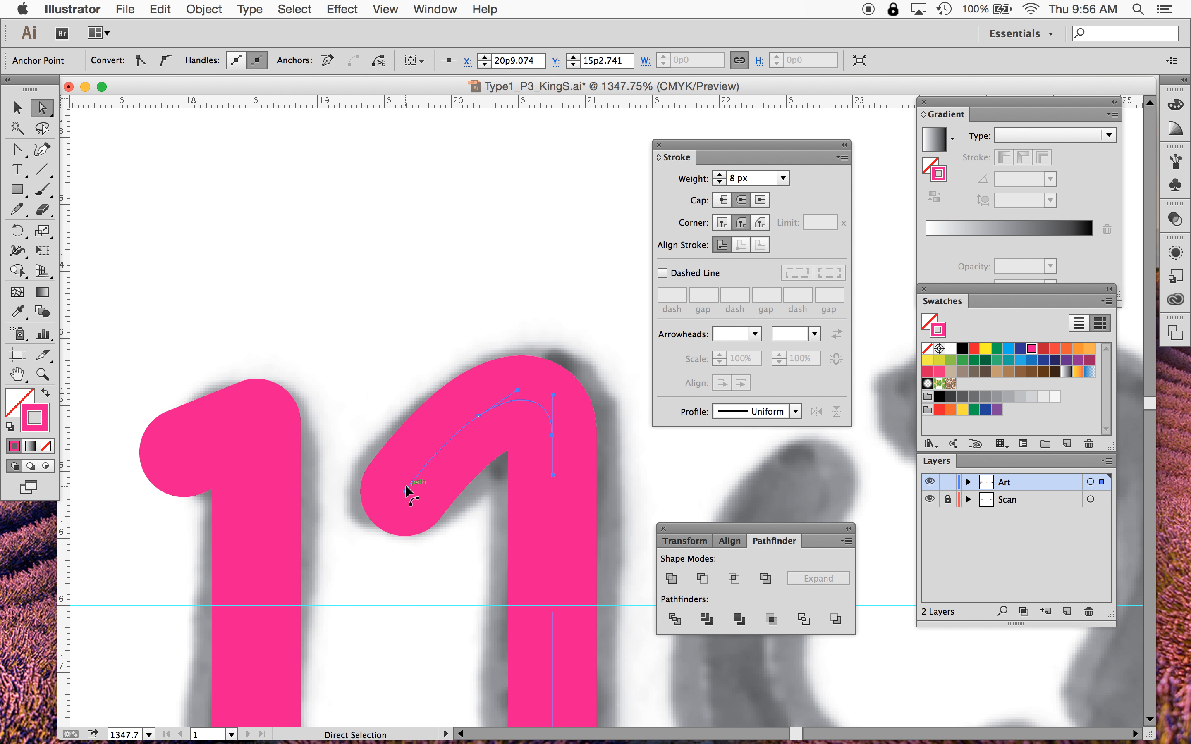
drag(406, 487, 389, 499)
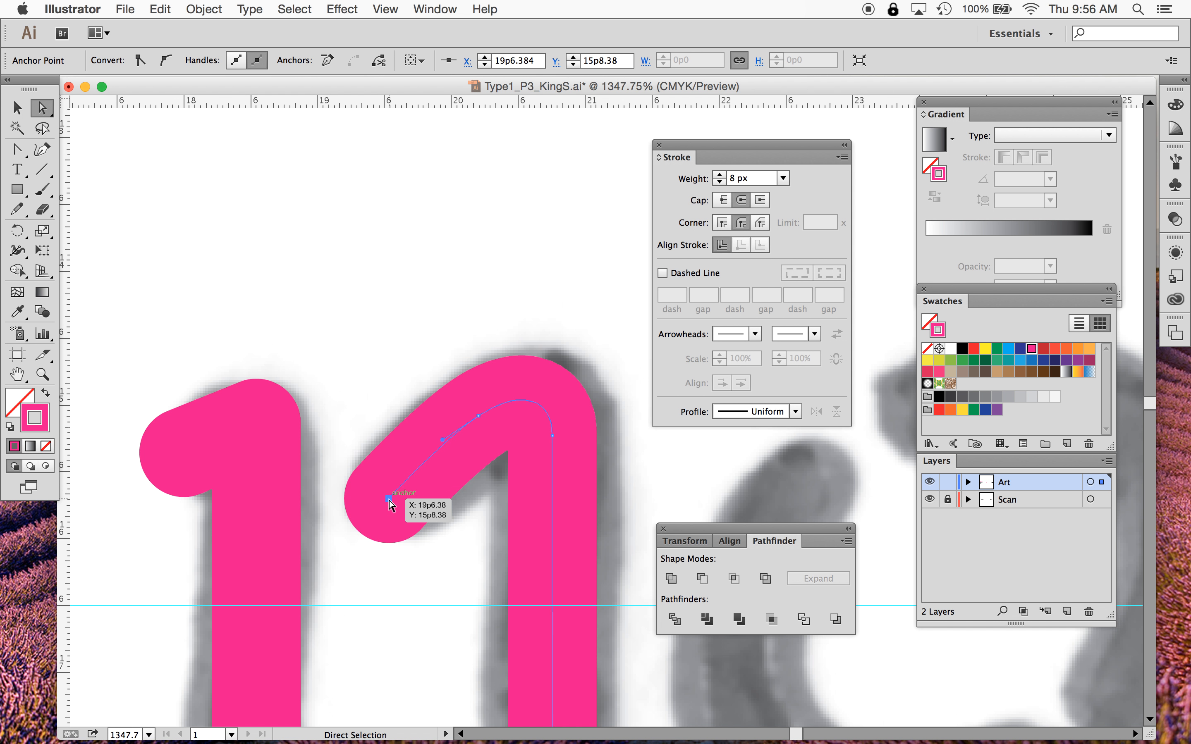
click(478, 416)
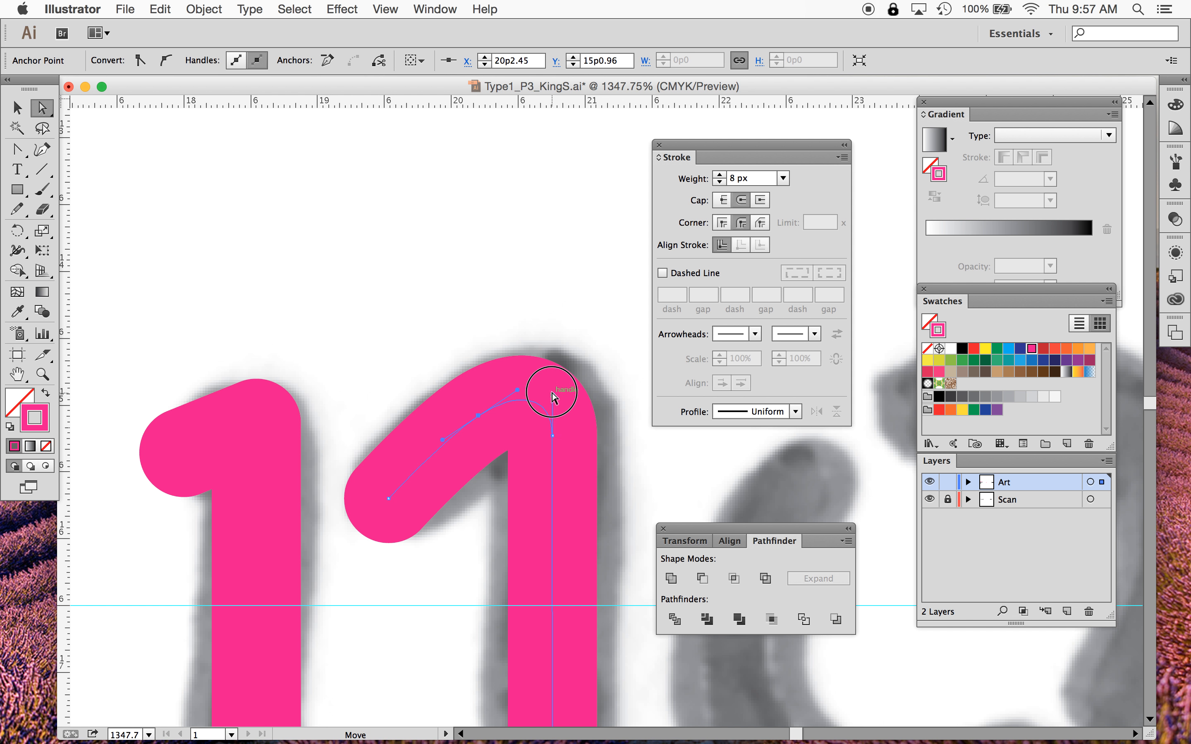
drag(552, 394, 521, 390)
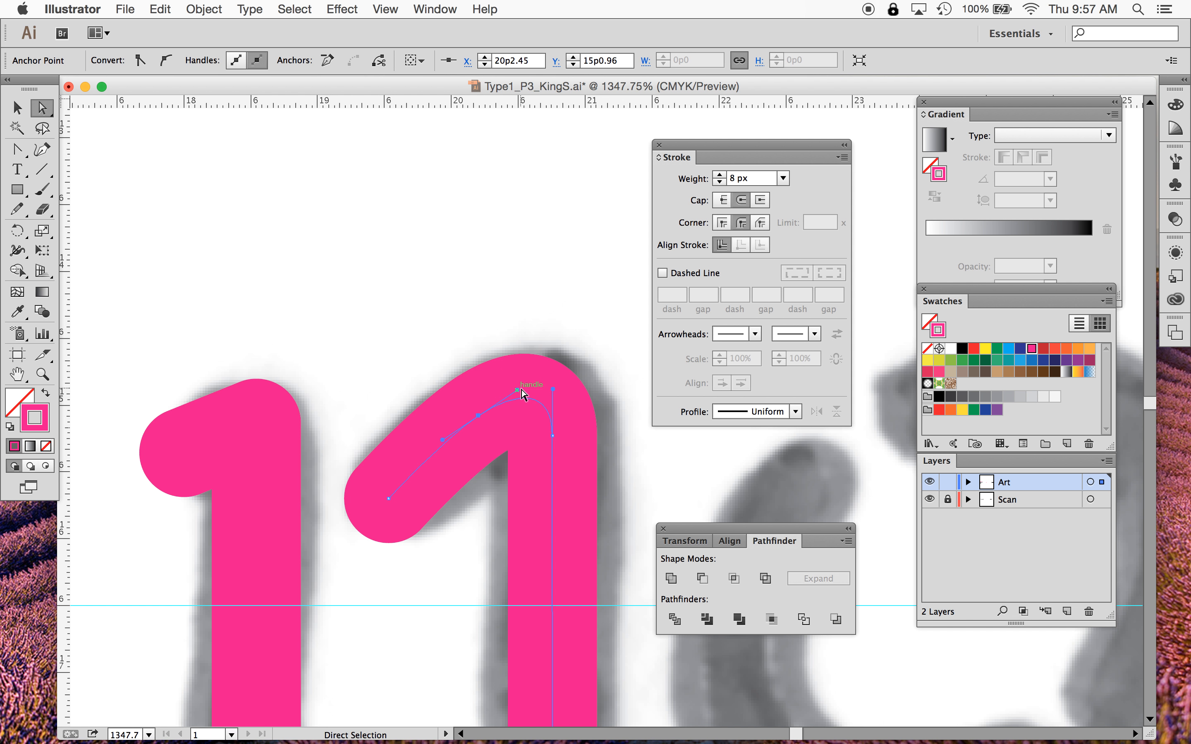
click(561, 296)
- Select both 1 strokes and increase their stroke weight to 9 px
scroll(548, 405, down, 5)
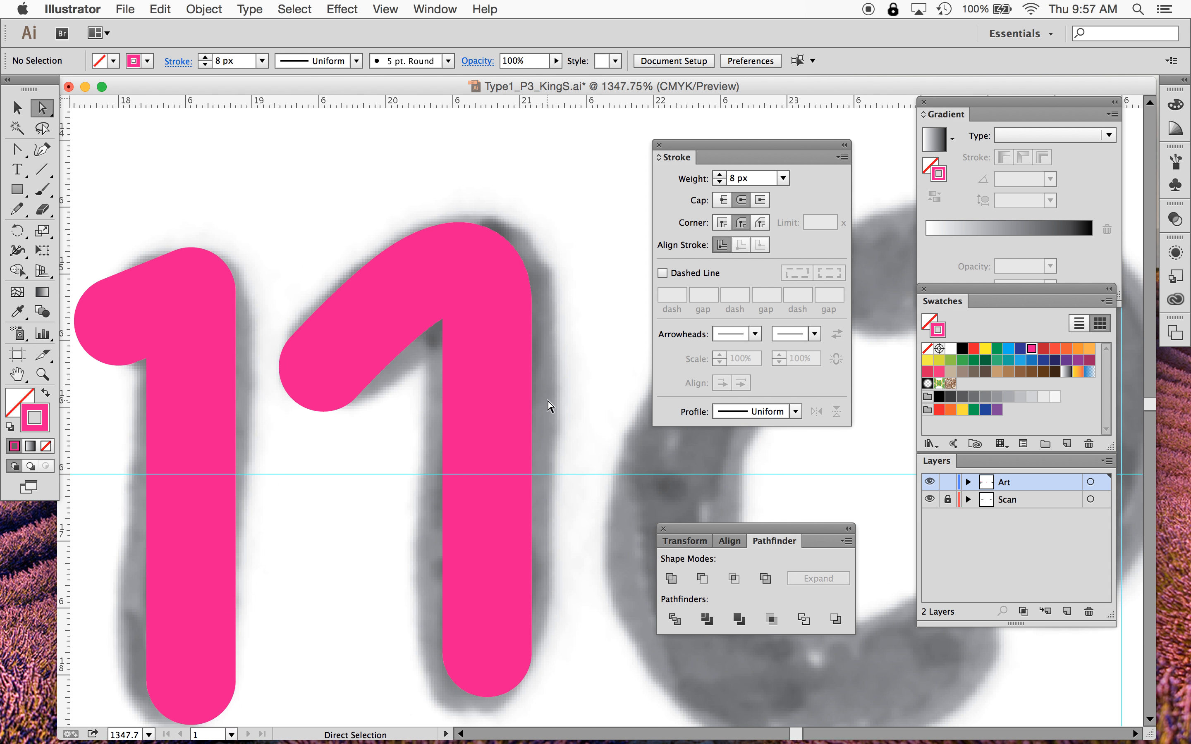
key(super+minus)
key(super+minus)
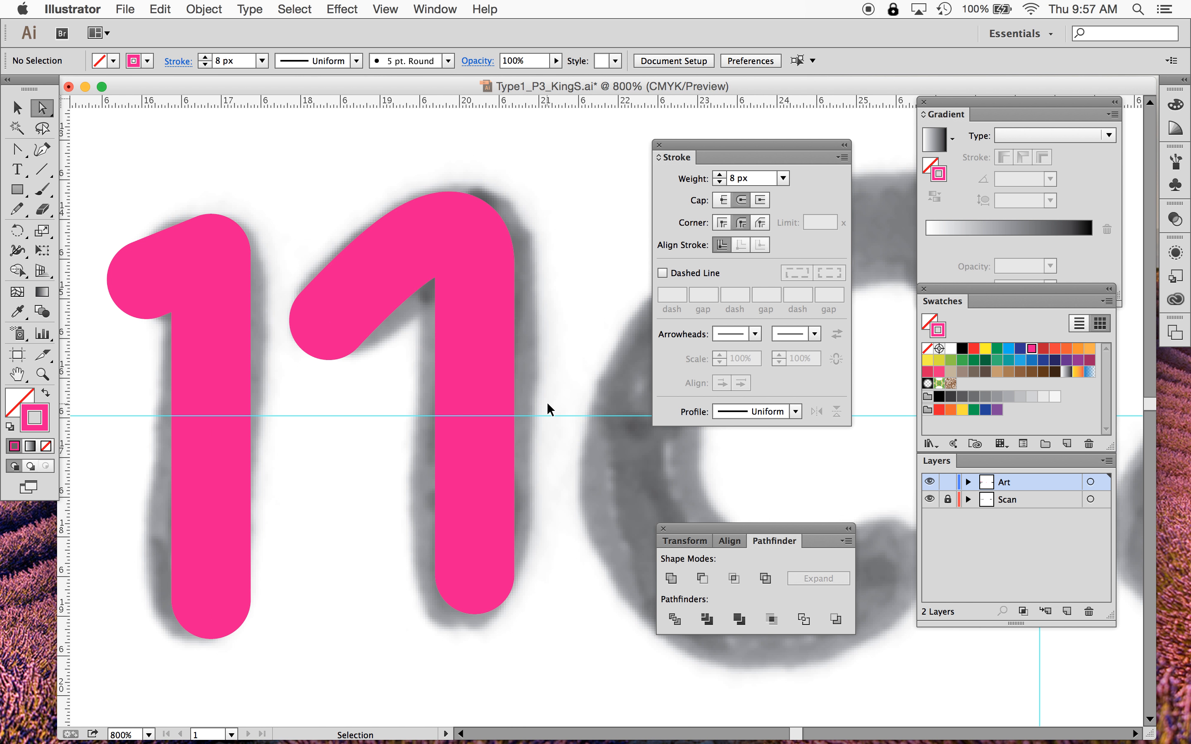
scroll(549, 409, right, 5)
scroll(550, 408, down, 1)
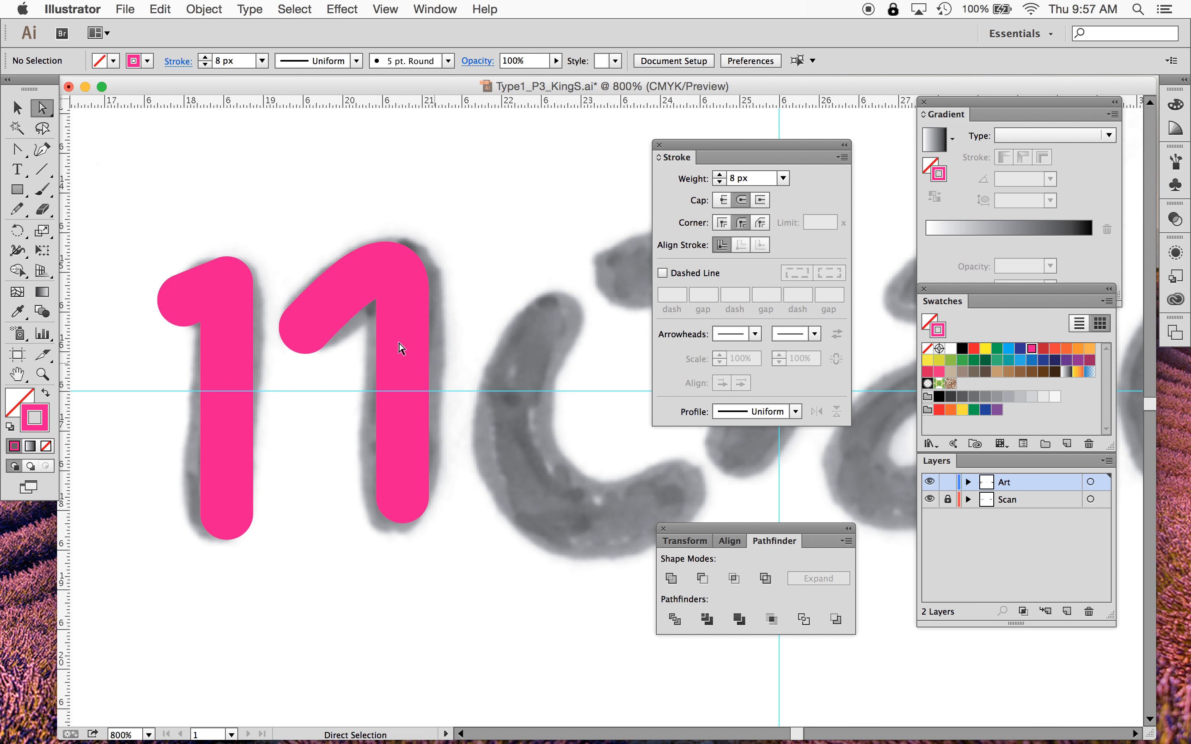
click(18, 109)
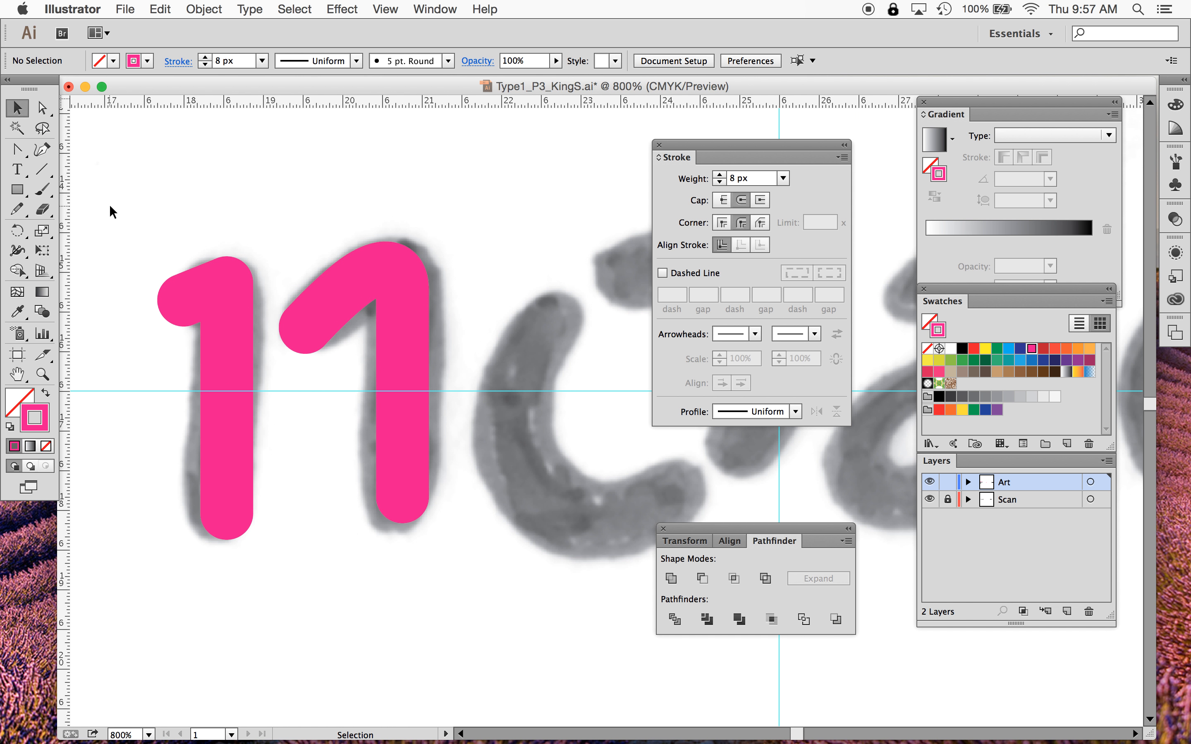
drag(159, 225, 450, 576)
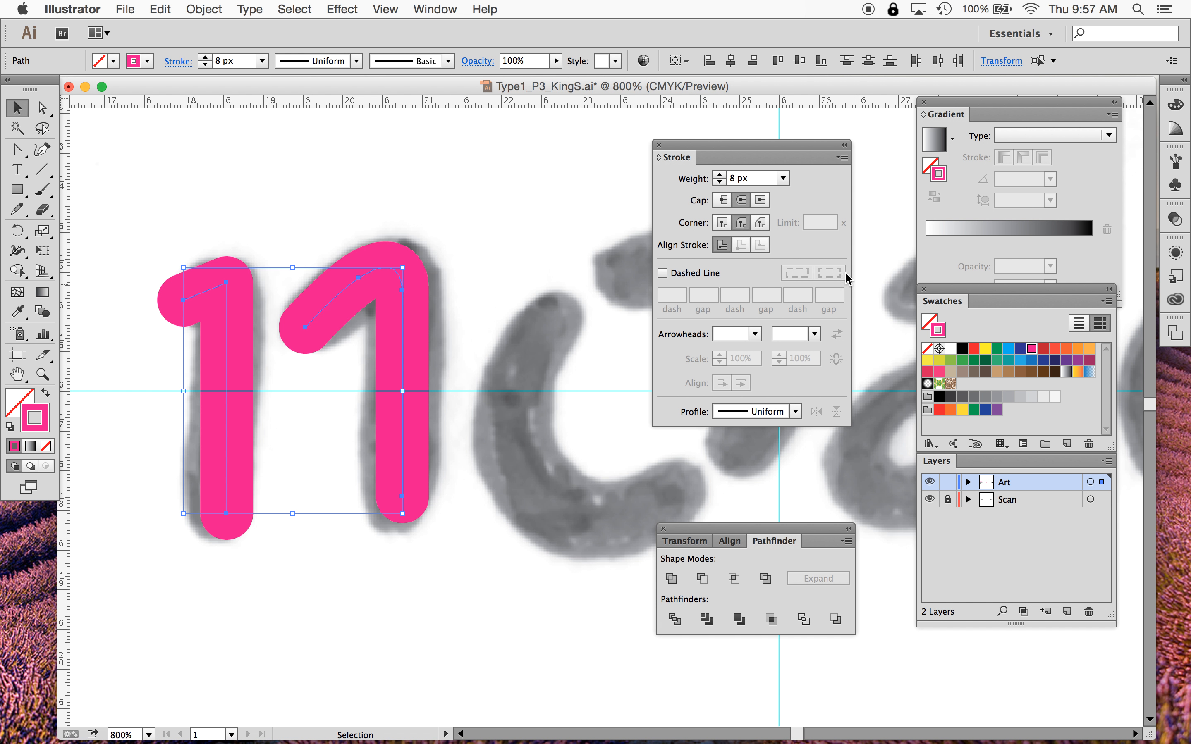
click(719, 176)
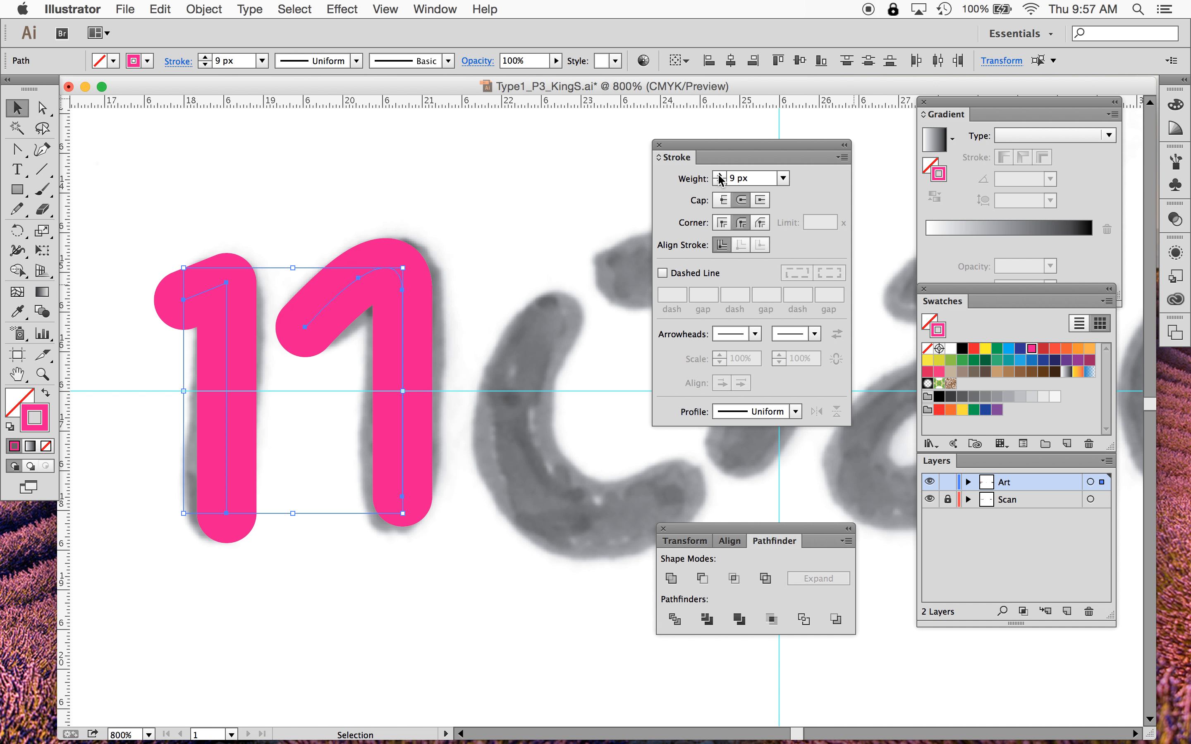
click(372, 616)
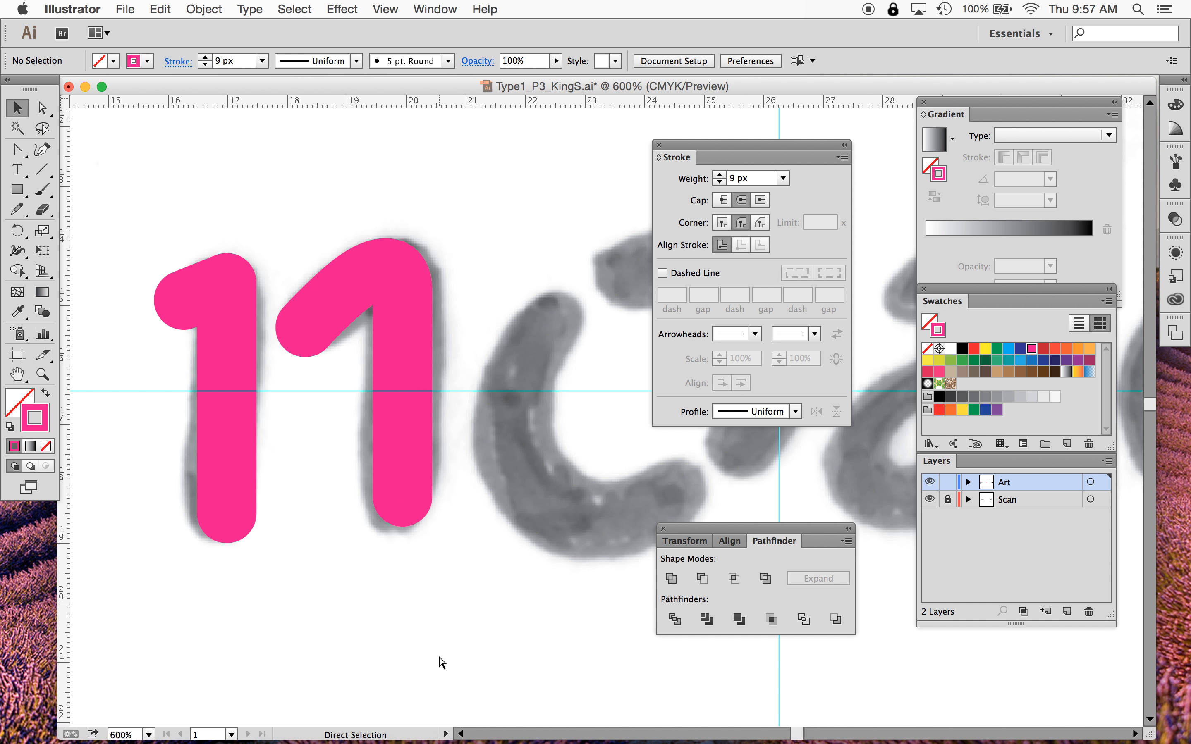
- Draw an ellipse with the Ellipse tool centred over the scanned o
key(super+minus)
scroll(440, 658, right, 6)
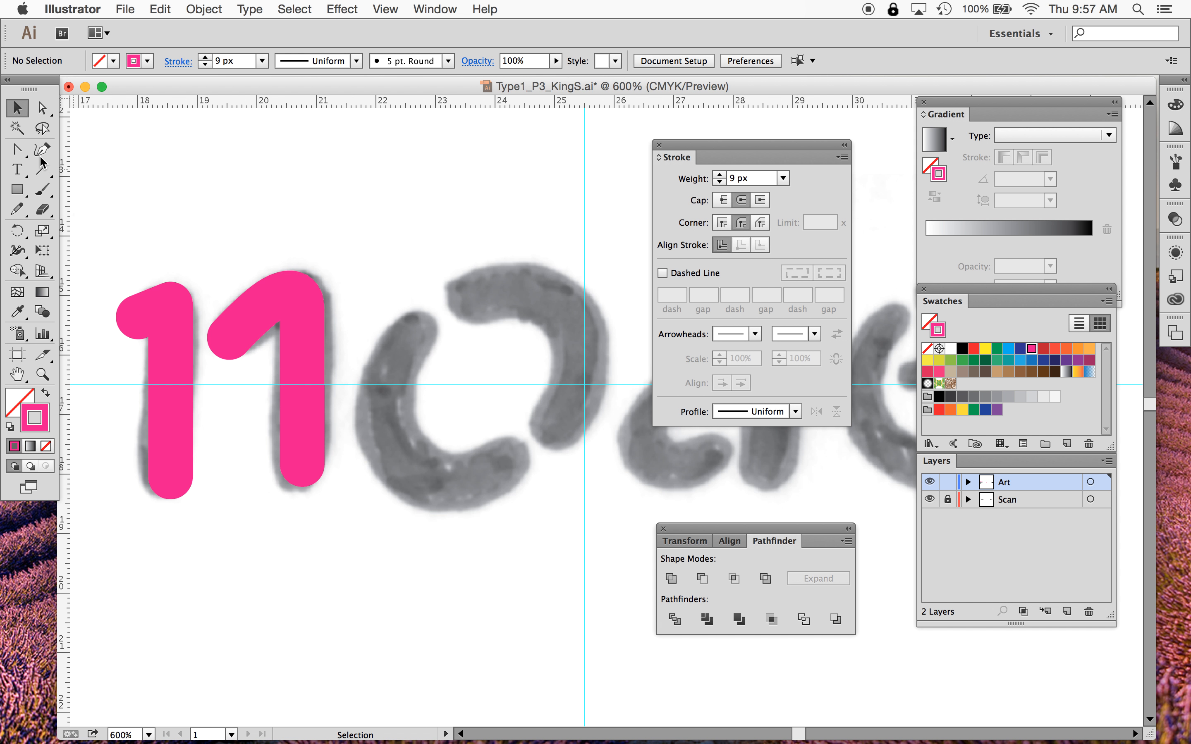
drag(16, 196, 72, 232)
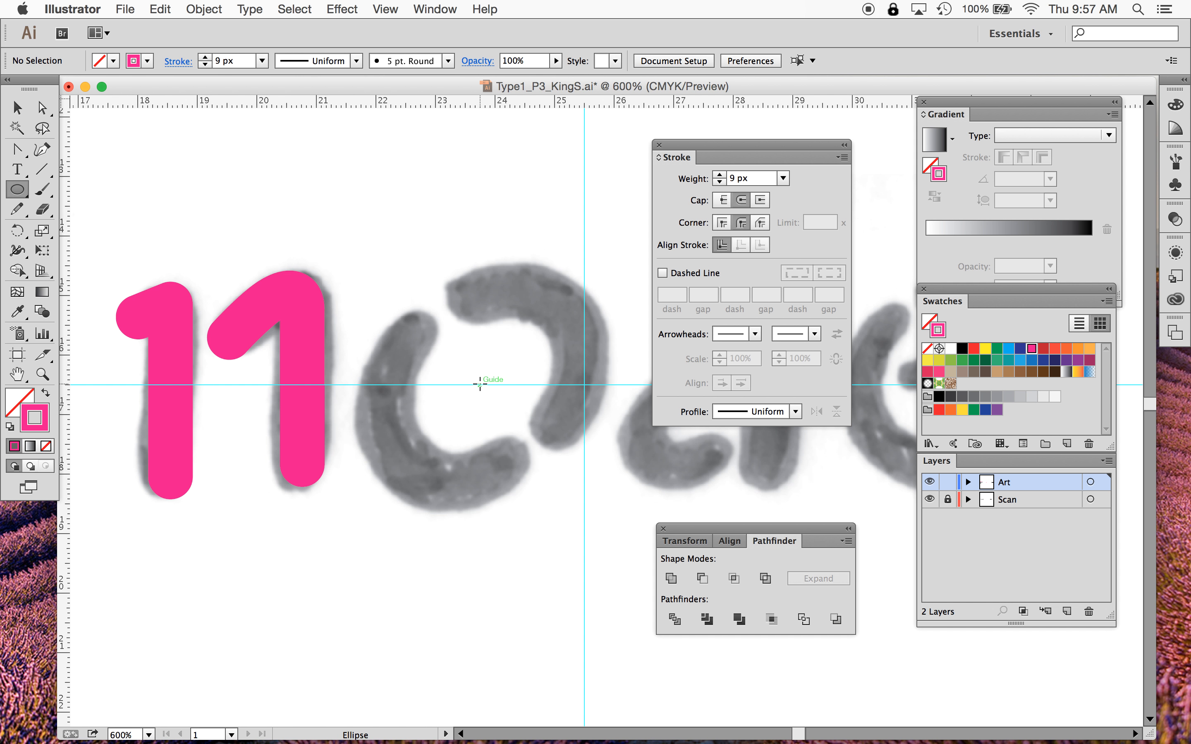
drag(479, 384, 609, 512)
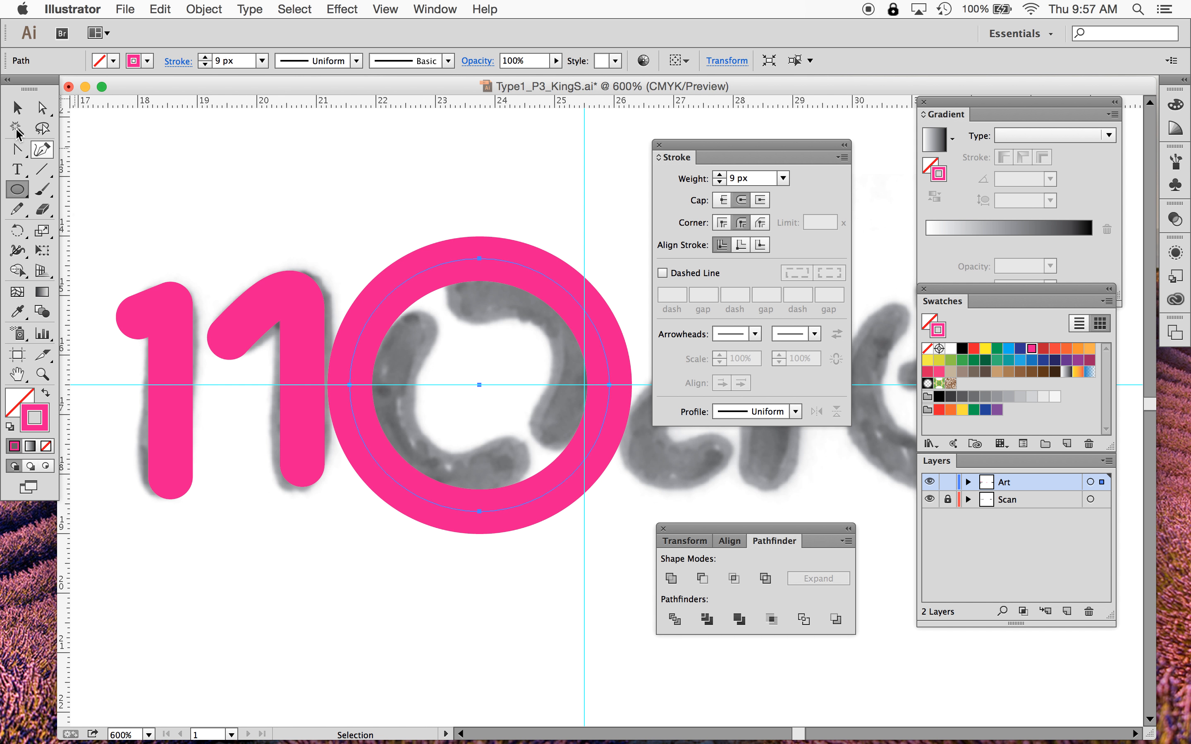
- Narrow the ellipse to the o's width and rotate it to match the scan's slant
click(18, 107)
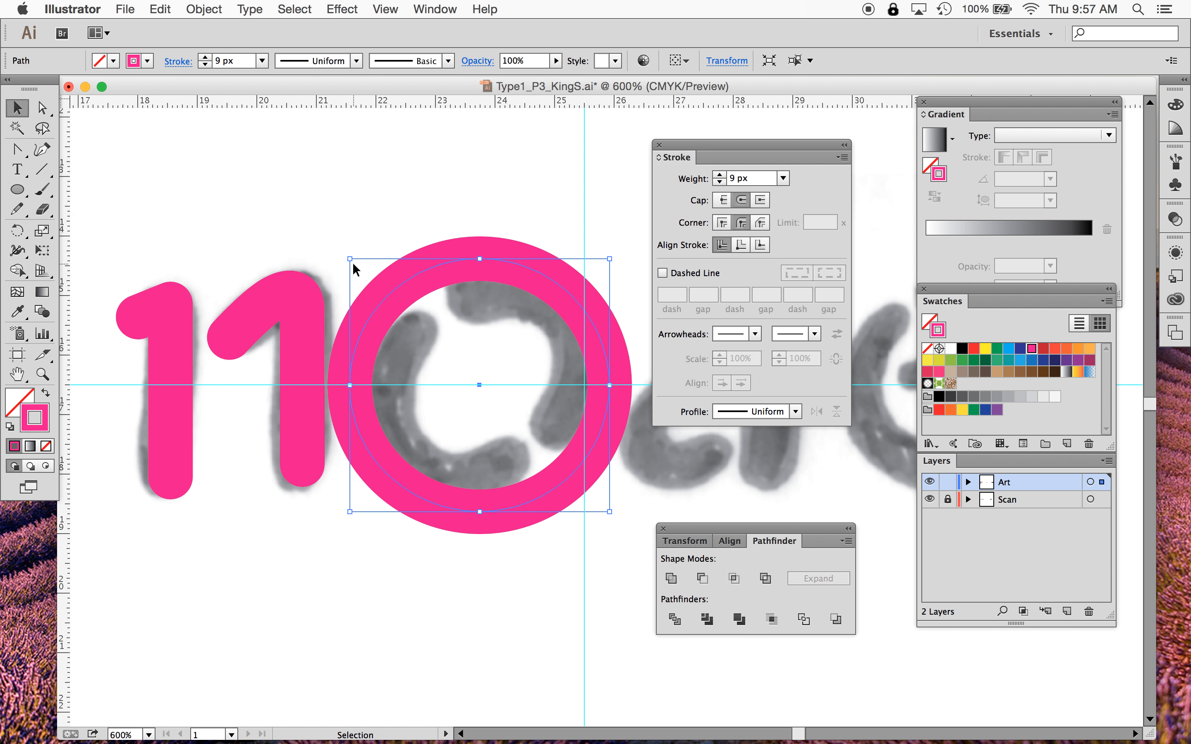
drag(349, 259, 374, 272)
drag(609, 392, 588, 397)
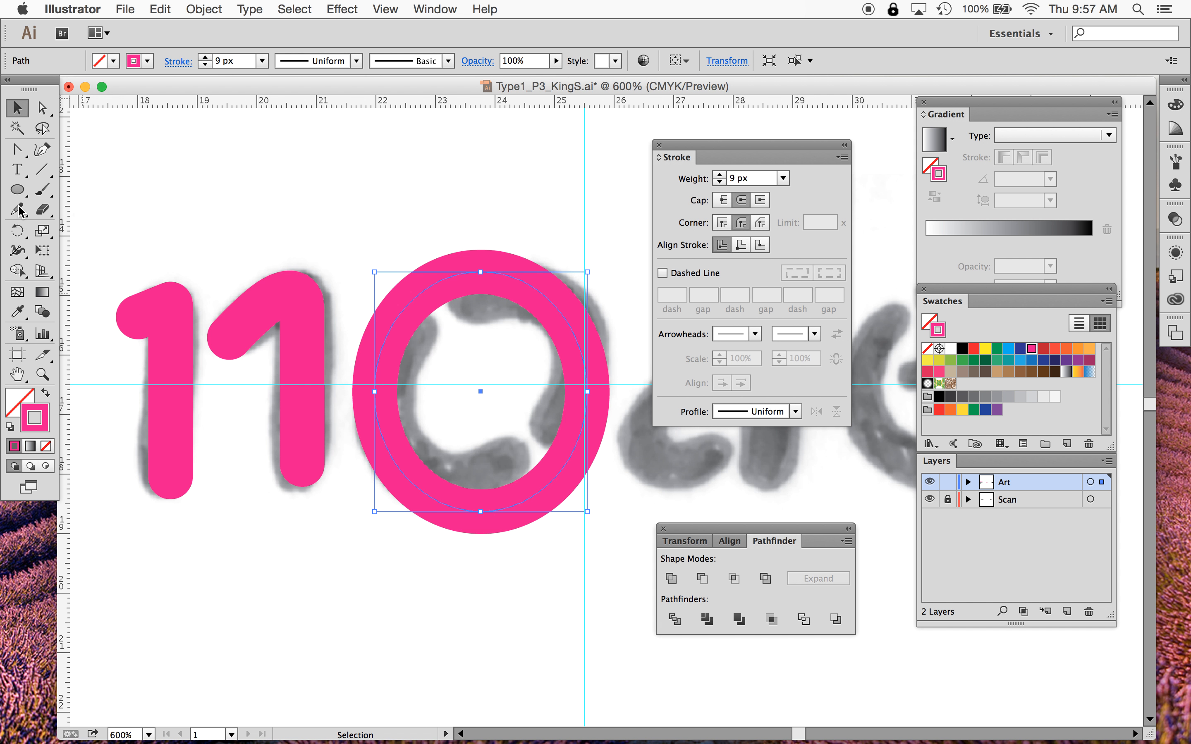
click(18, 228)
drag(463, 207, 590, 255)
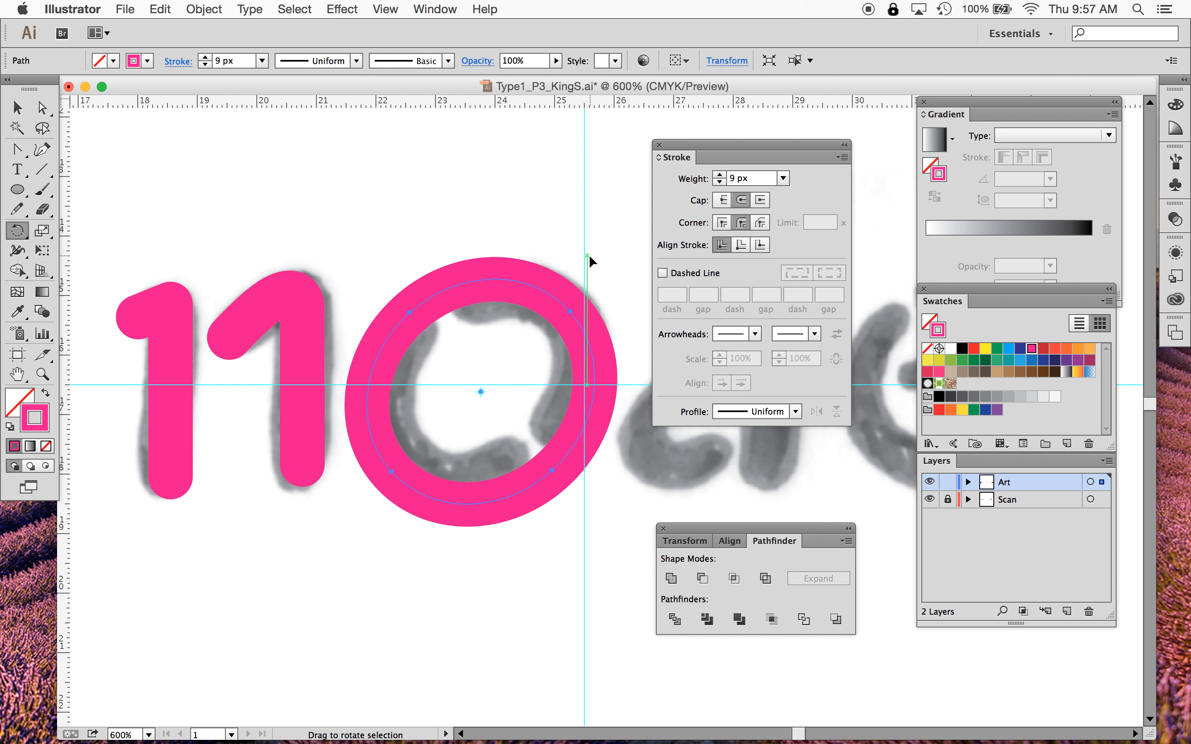
- Flatten the rotated ellipse slightly and nudge it down to sit over the scanned o
click(17, 107)
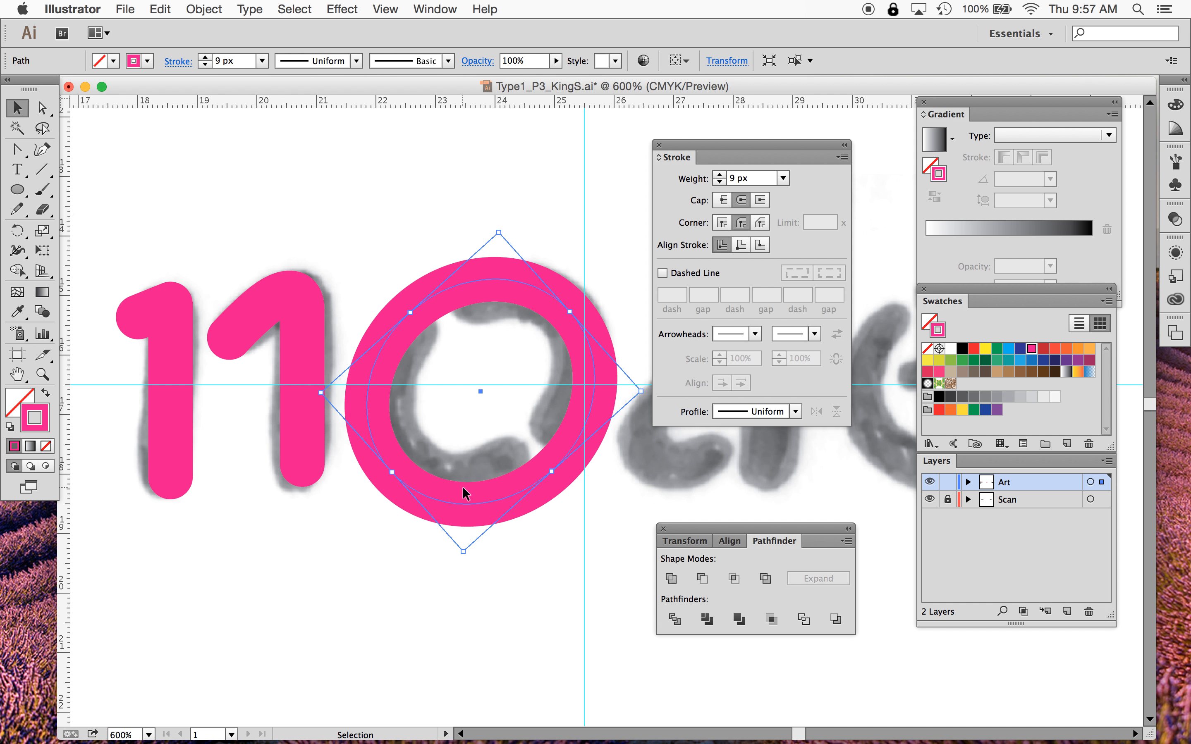
drag(463, 550, 459, 517)
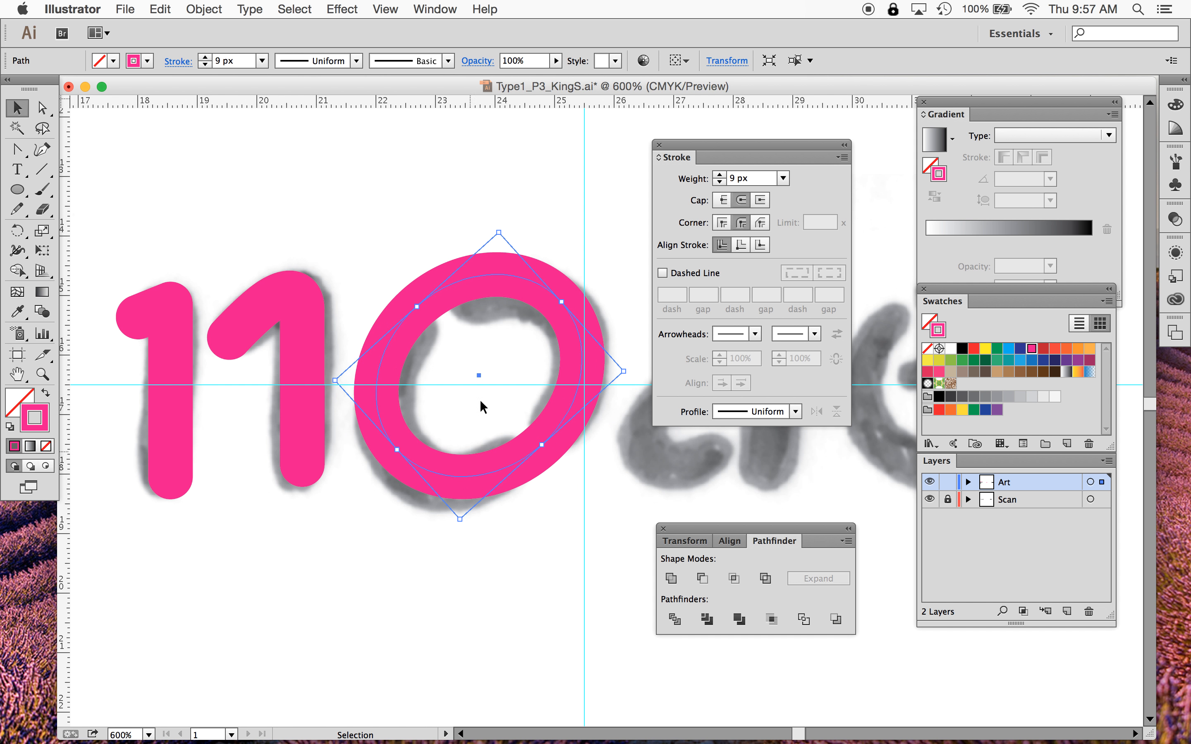
drag(426, 305, 427, 315)
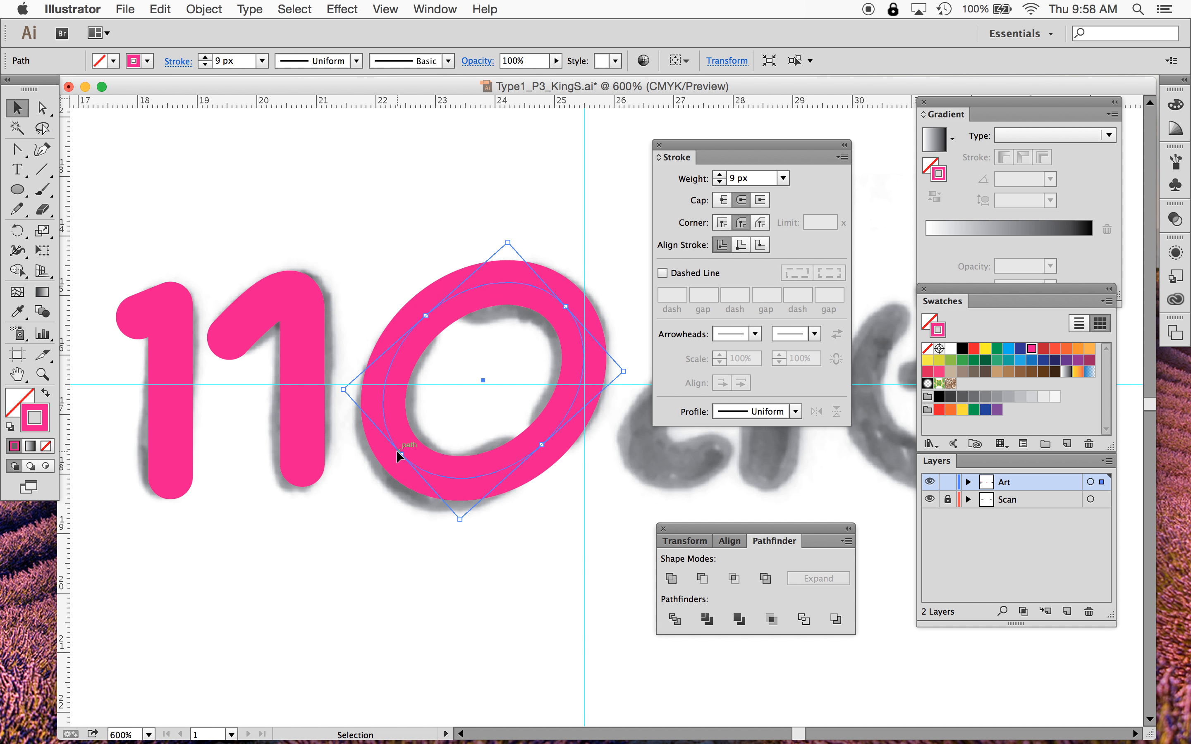
drag(397, 451, 398, 464)
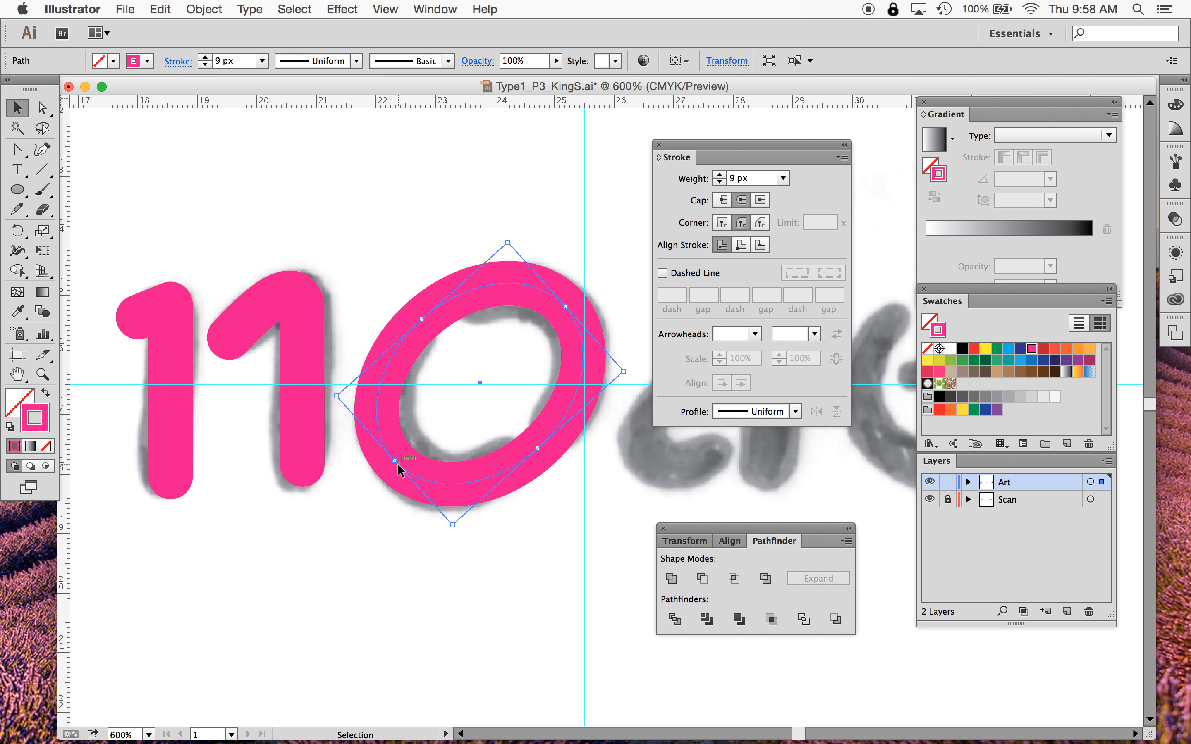
- Fine-tune the ellipse's position so its stroke lines up with the scanned o
drag(564, 306, 557, 317)
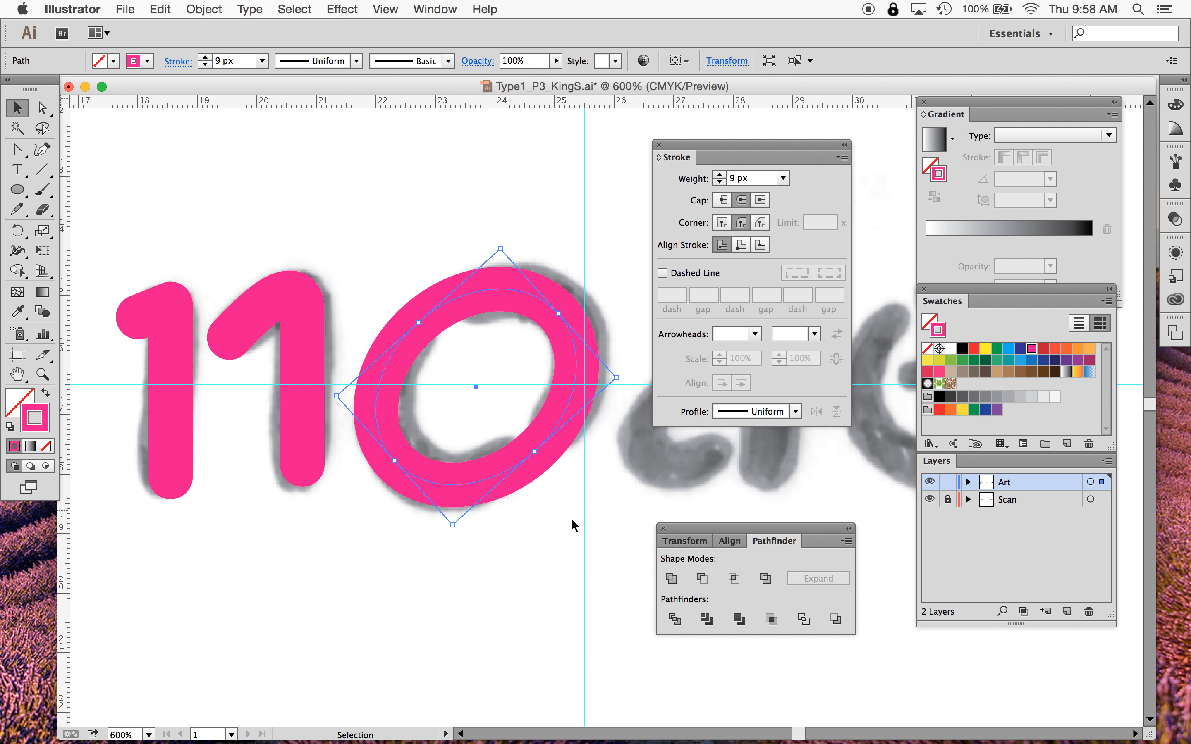
click(547, 571)
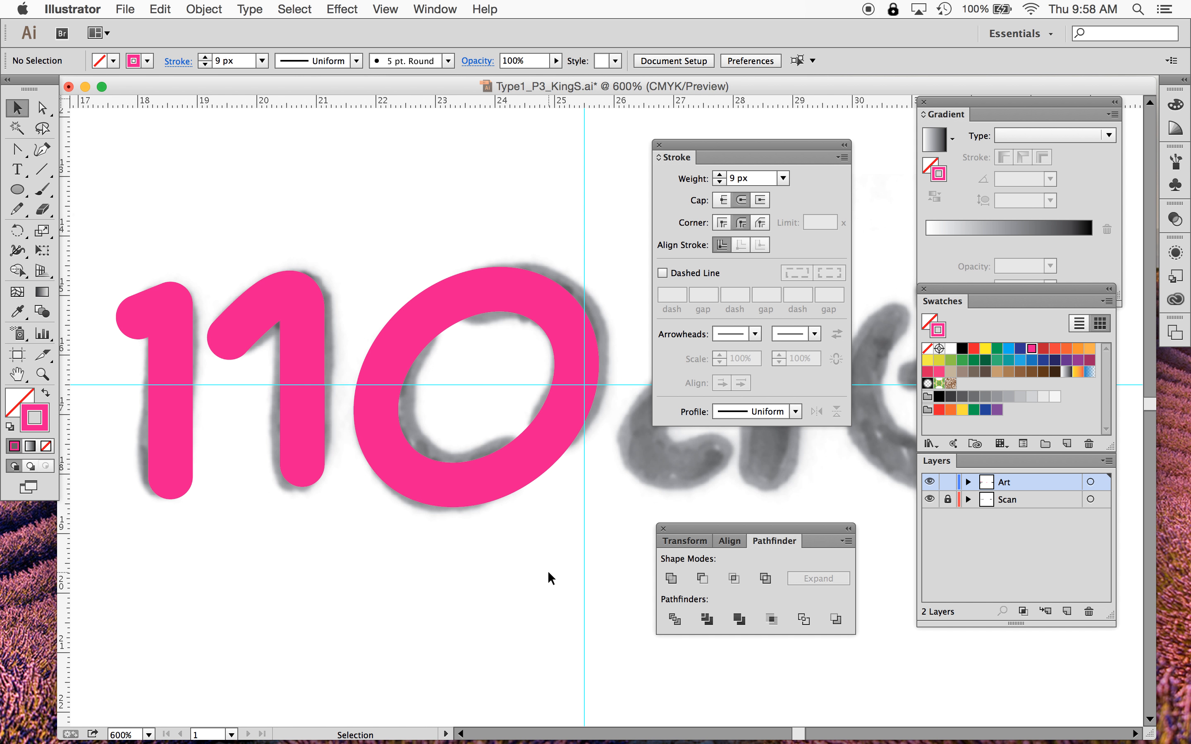
click(525, 457)
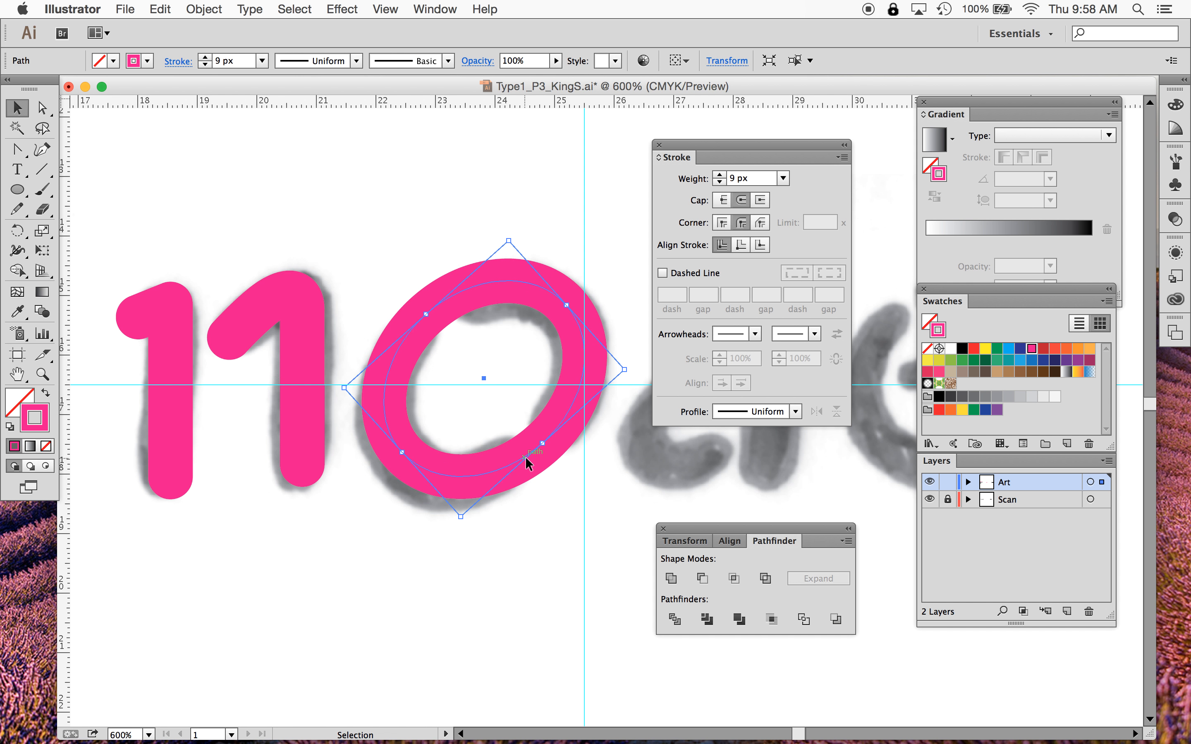
click(552, 437)
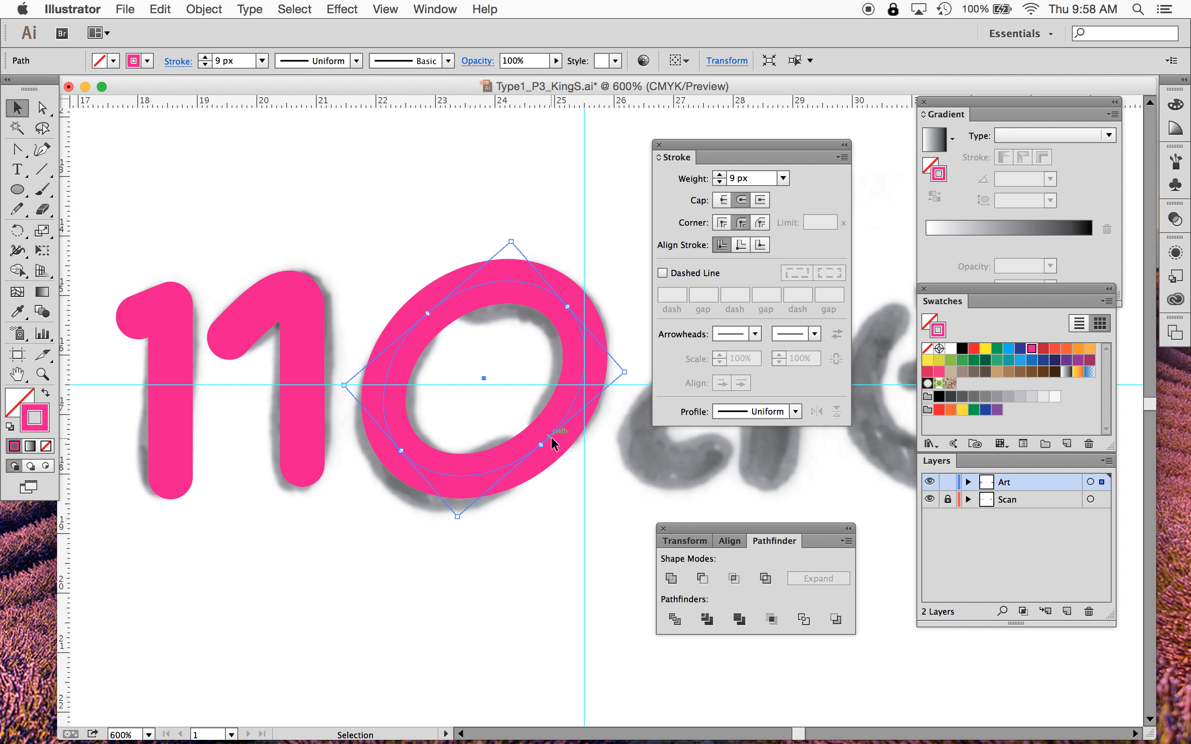
drag(506, 467, 499, 476)
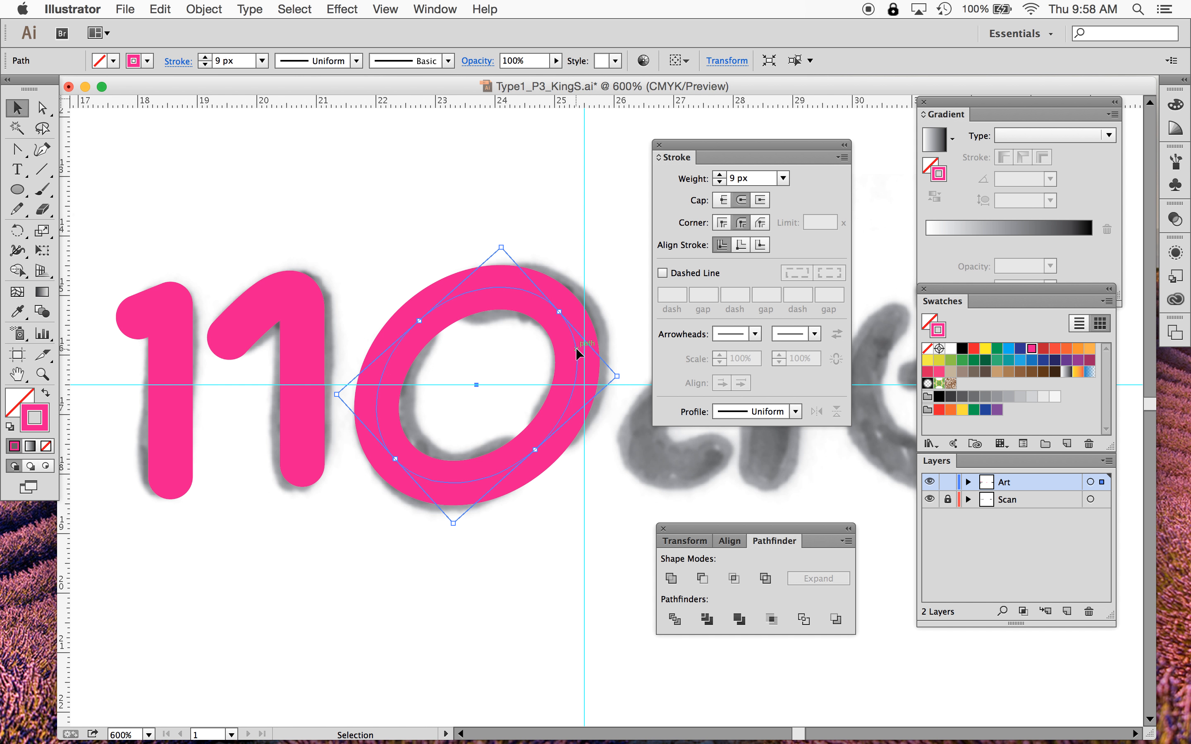
drag(579, 348, 581, 350)
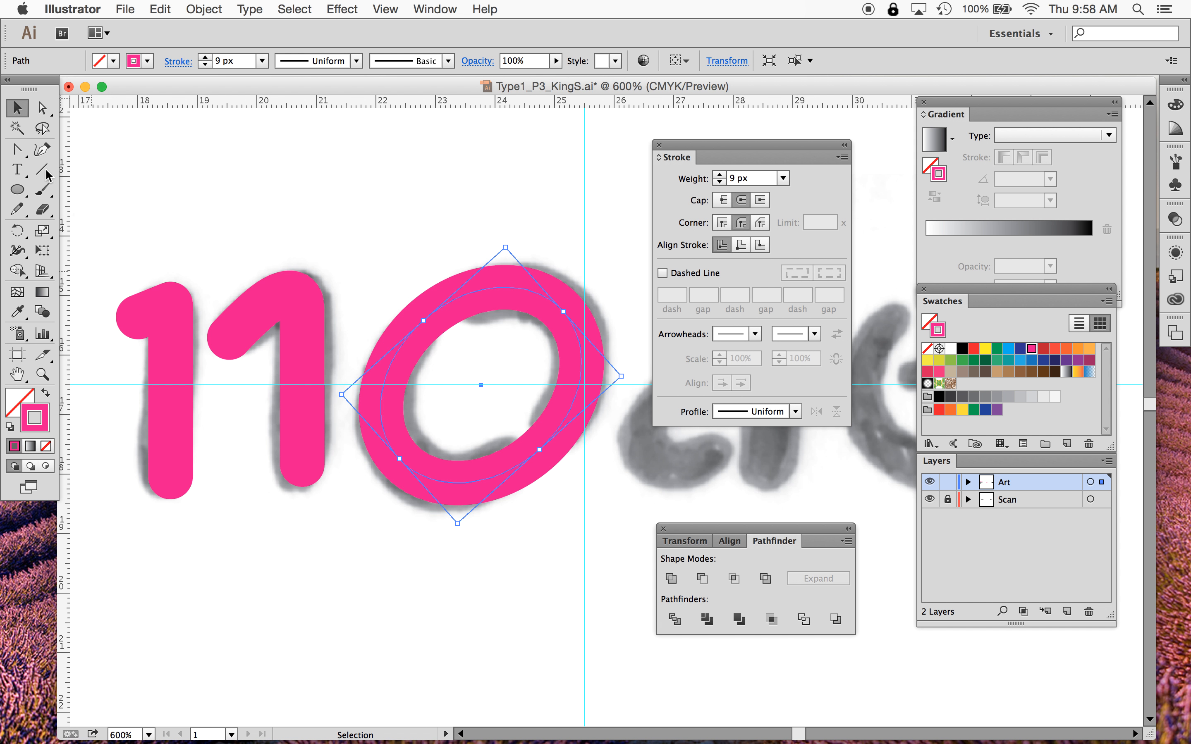
- Cut the ellipse path with the Scissors tool at its upper-left and lower-right anchor points
click(43, 212)
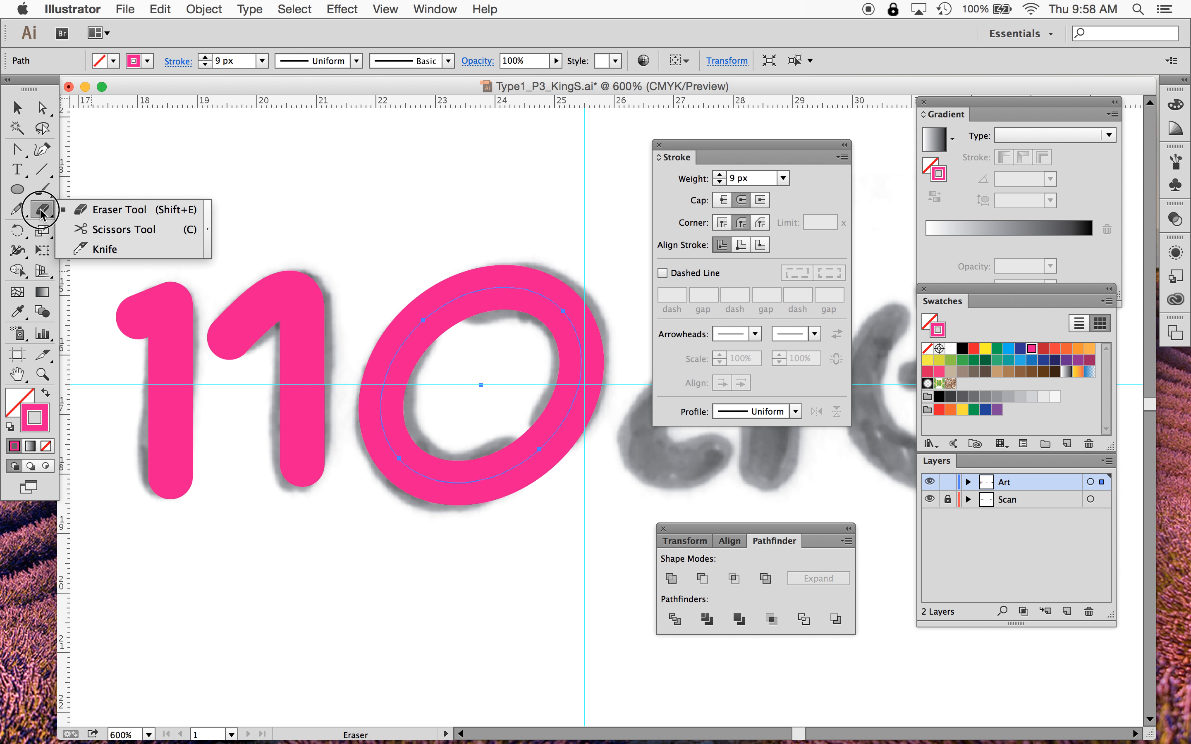
click(118, 236)
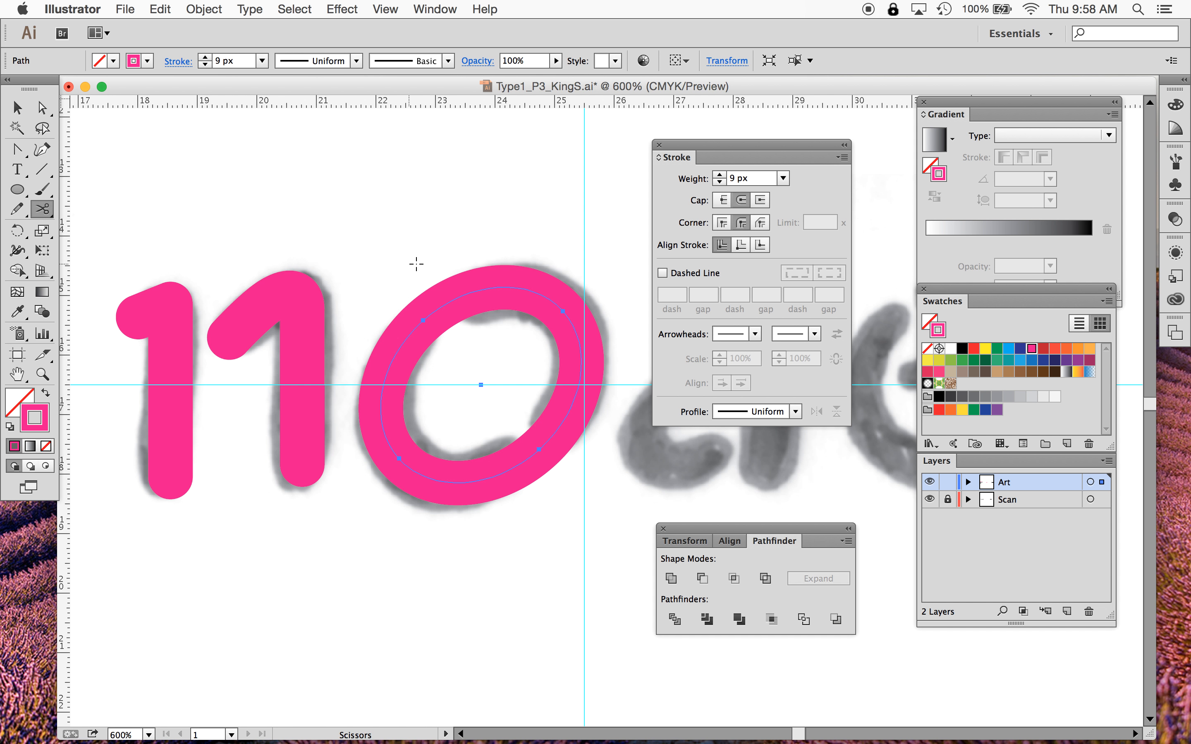
click(422, 321)
click(424, 319)
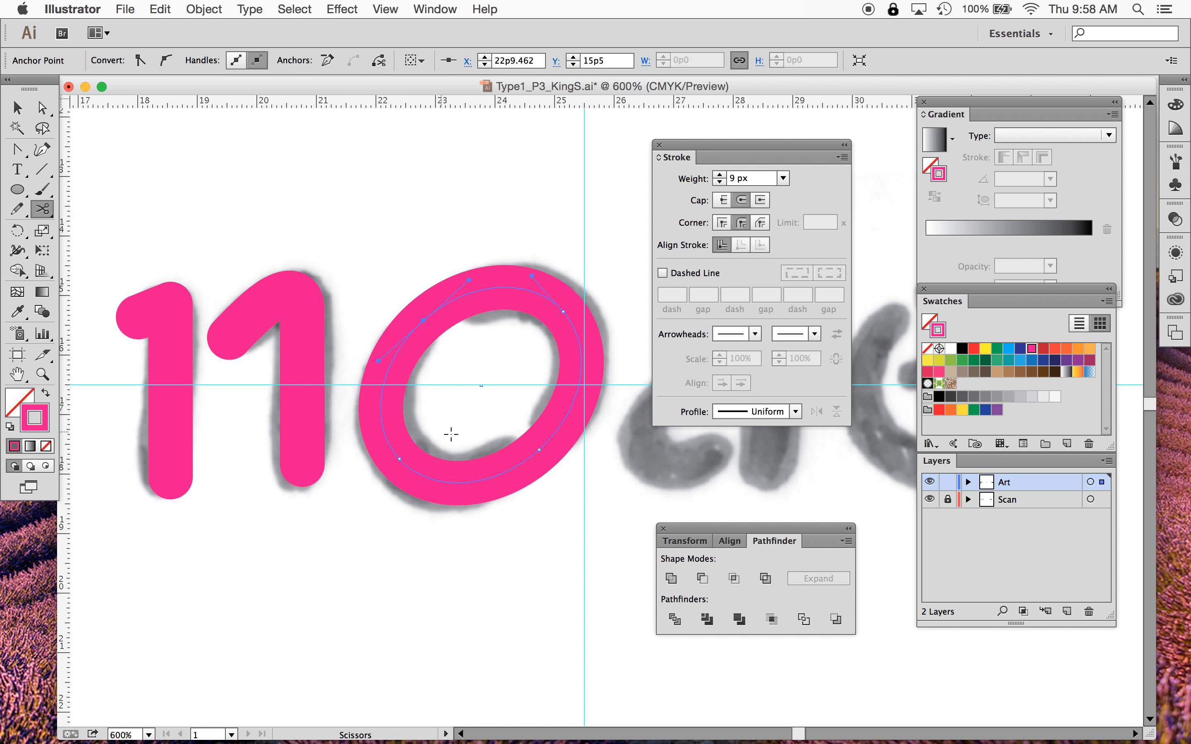
click(540, 449)
click(18, 109)
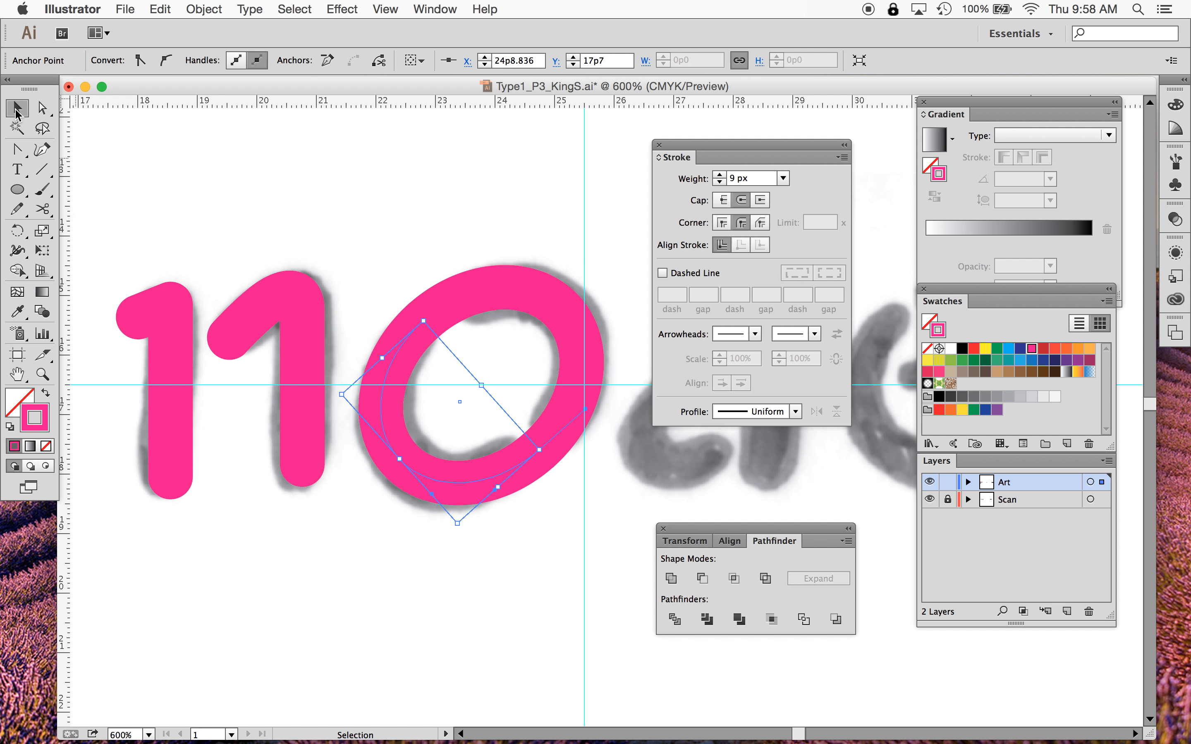
click(219, 166)
click(495, 294)
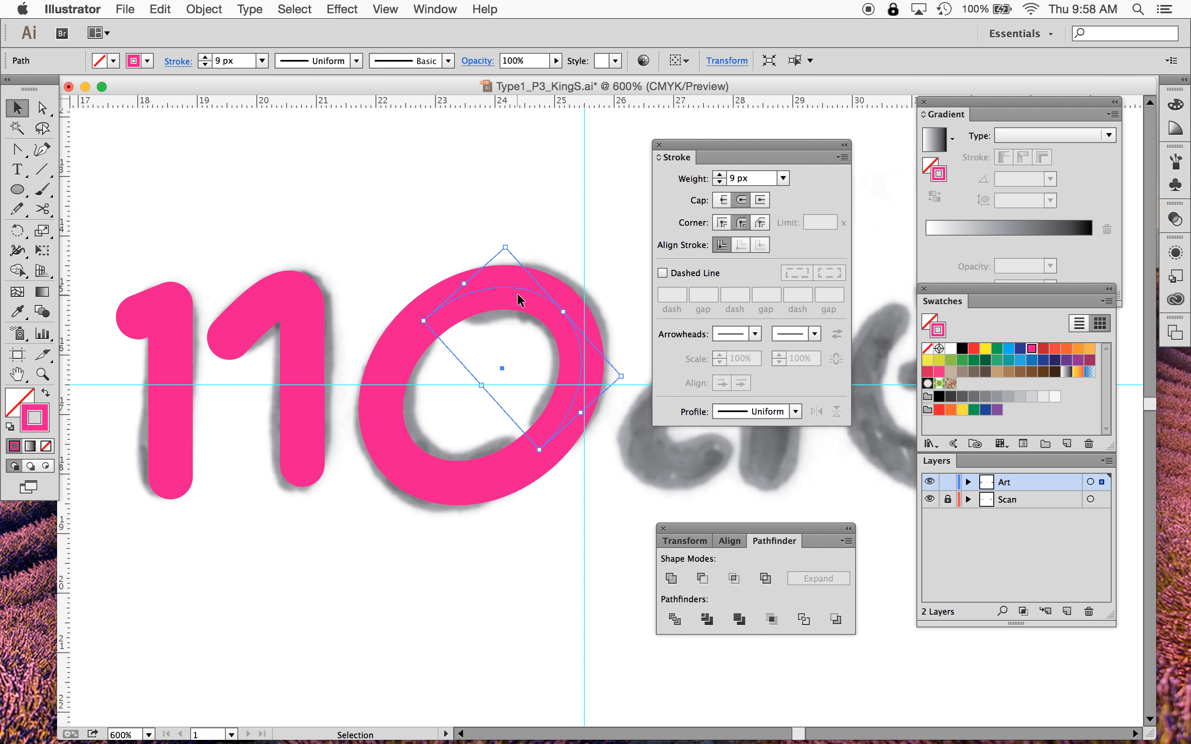
drag(517, 291, 537, 224)
drag(506, 285, 543, 192)
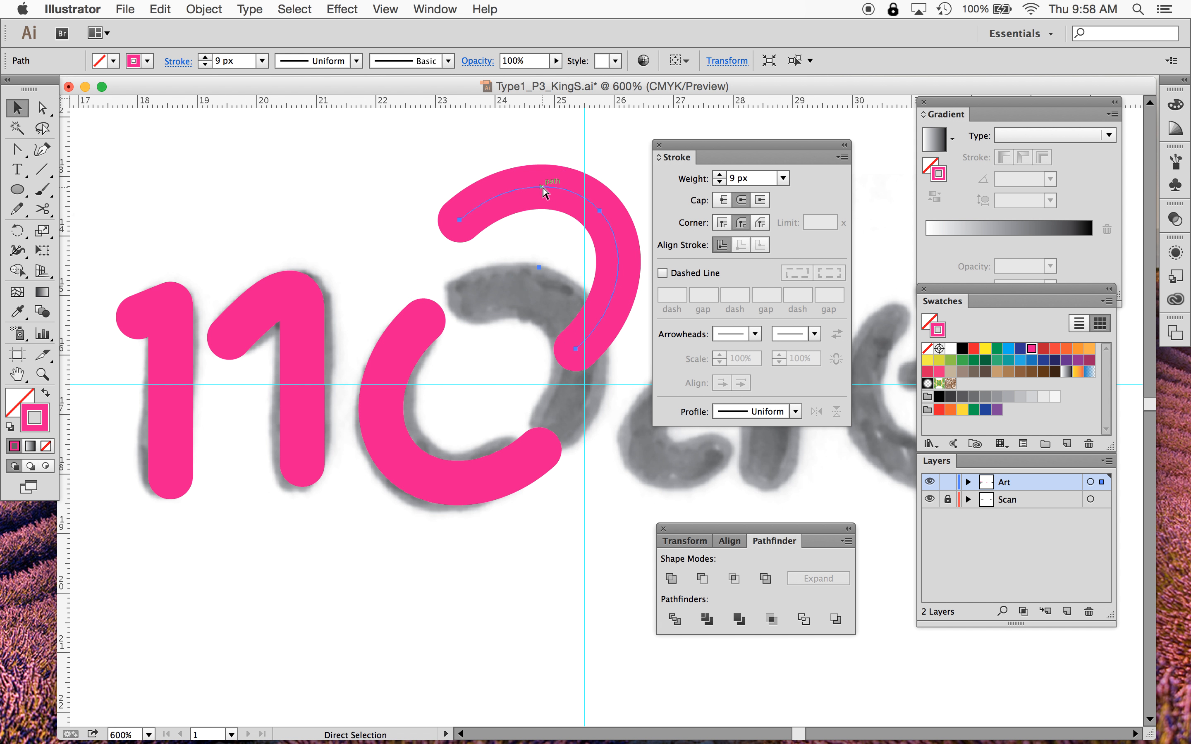
key(super+z)
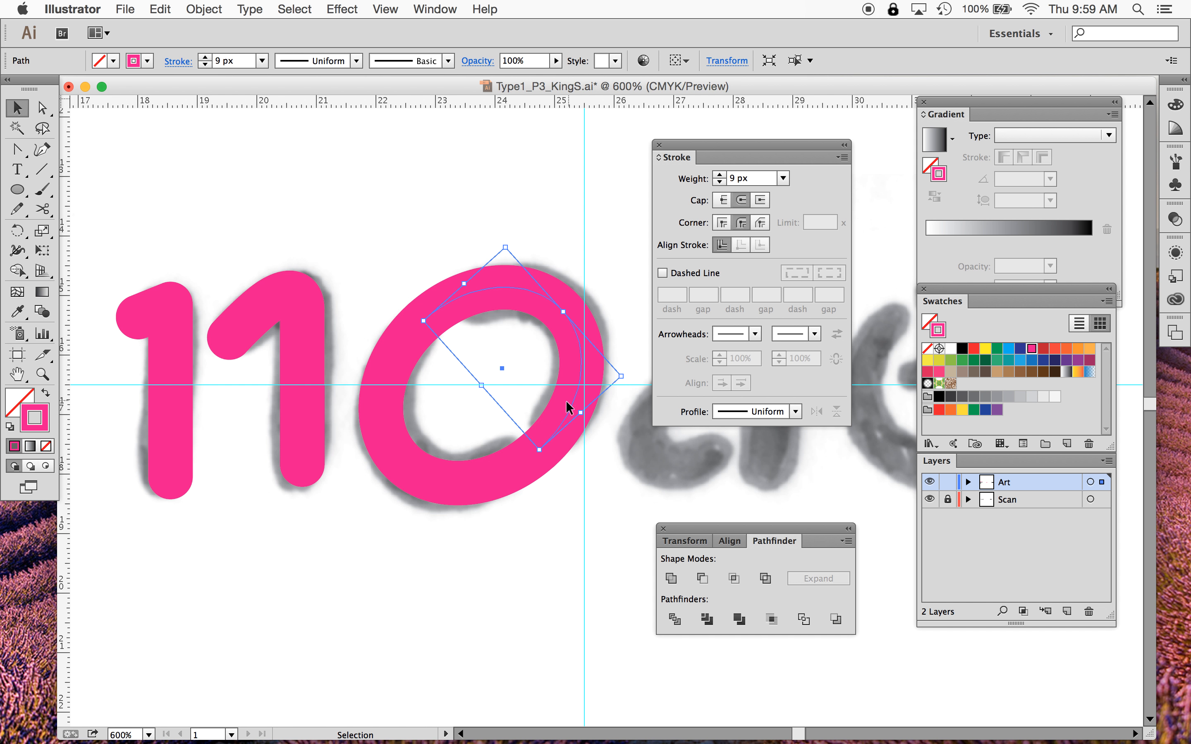
- Cut the o's path at additional points beside both cuts with the Scissors tool, dismissing the endpoint alert
click(42, 209)
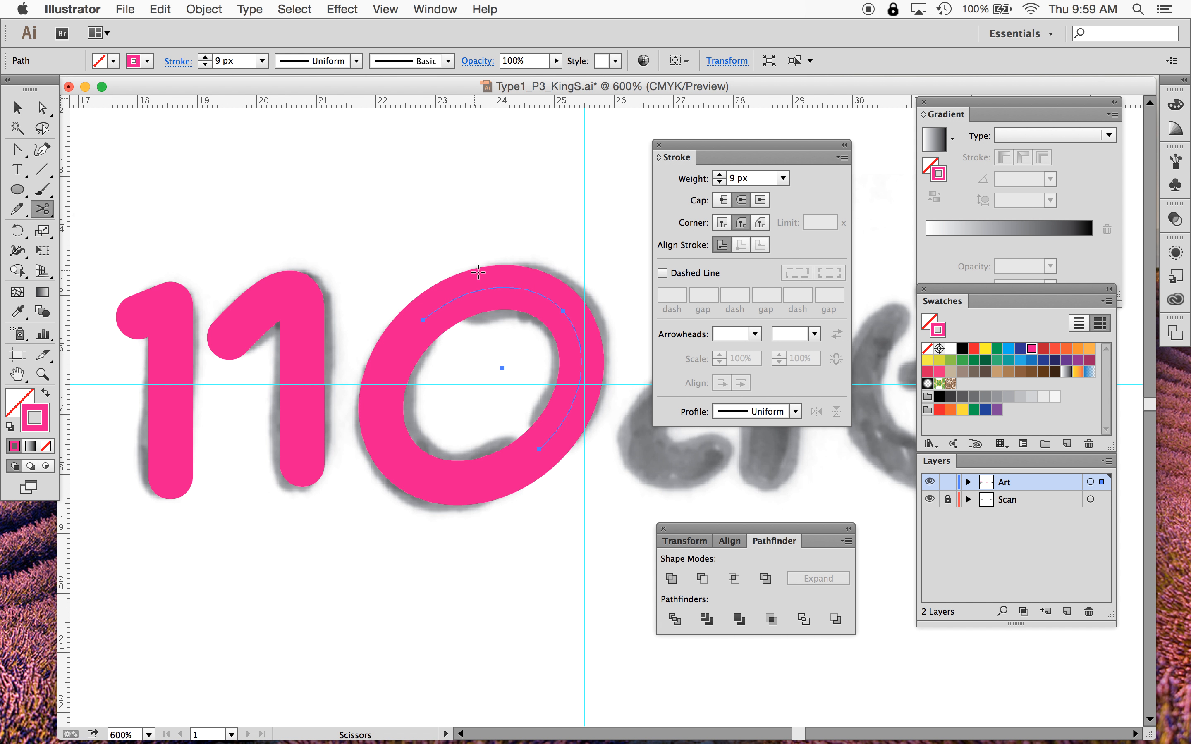
click(464, 294)
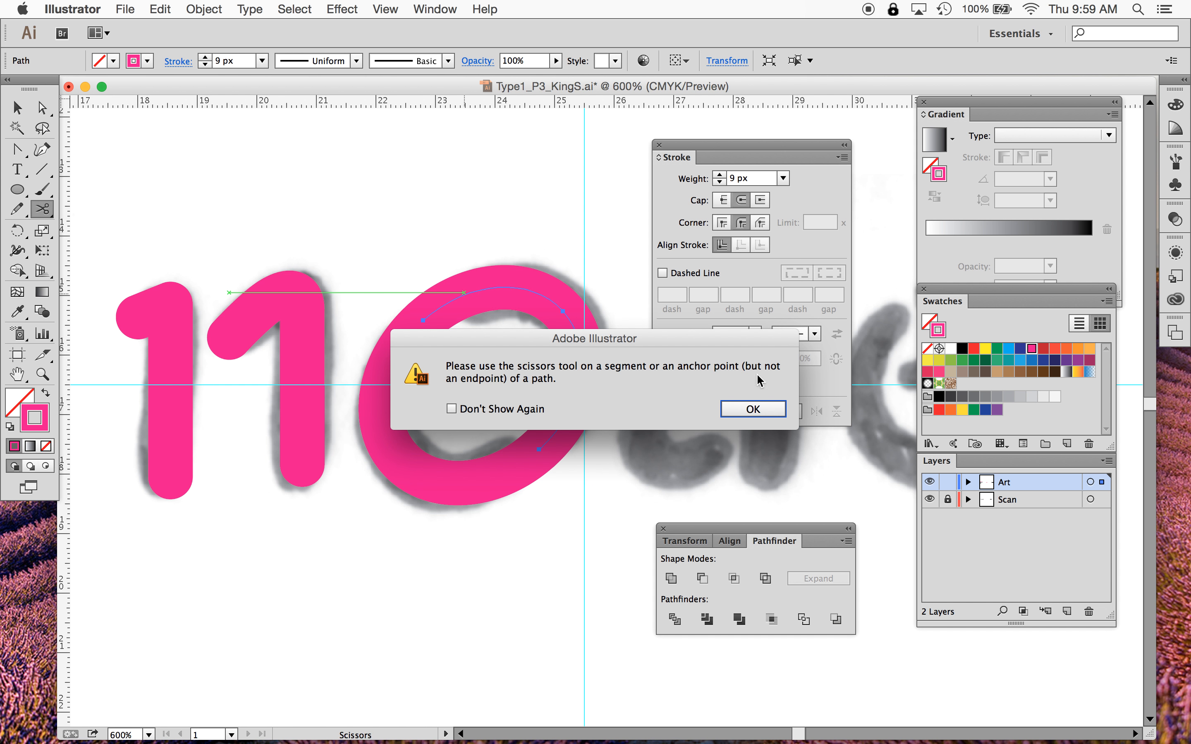
click(752, 408)
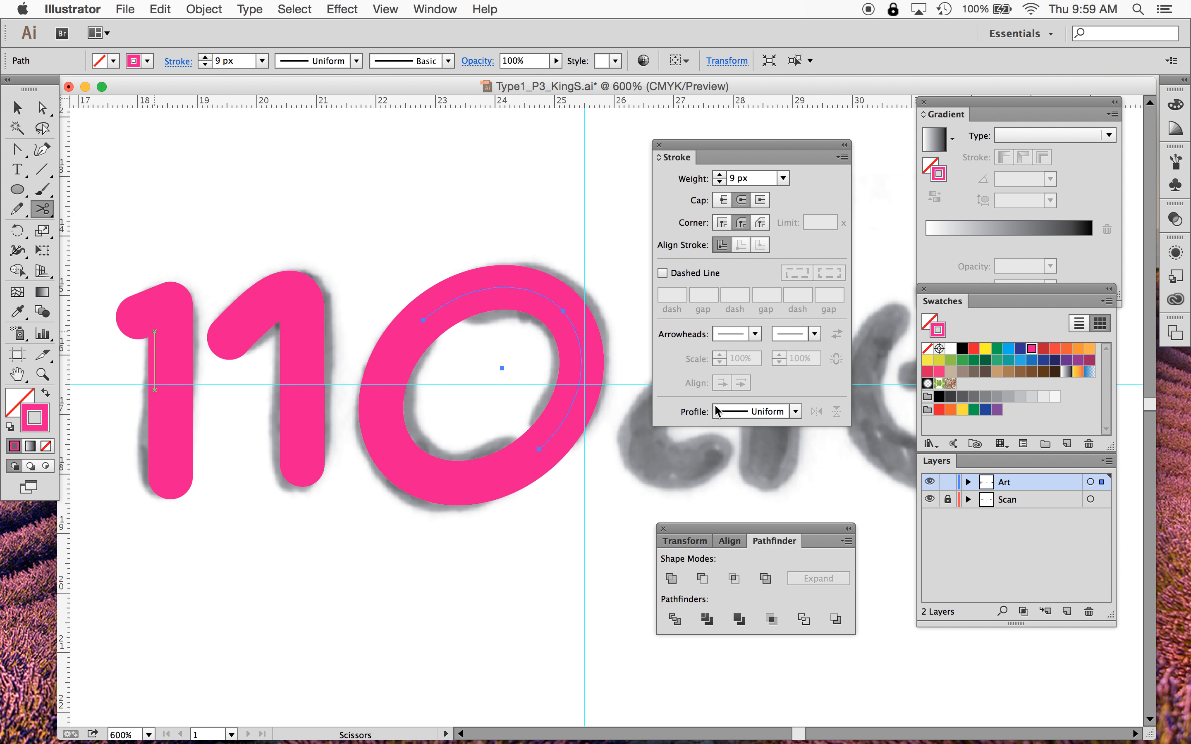
click(466, 295)
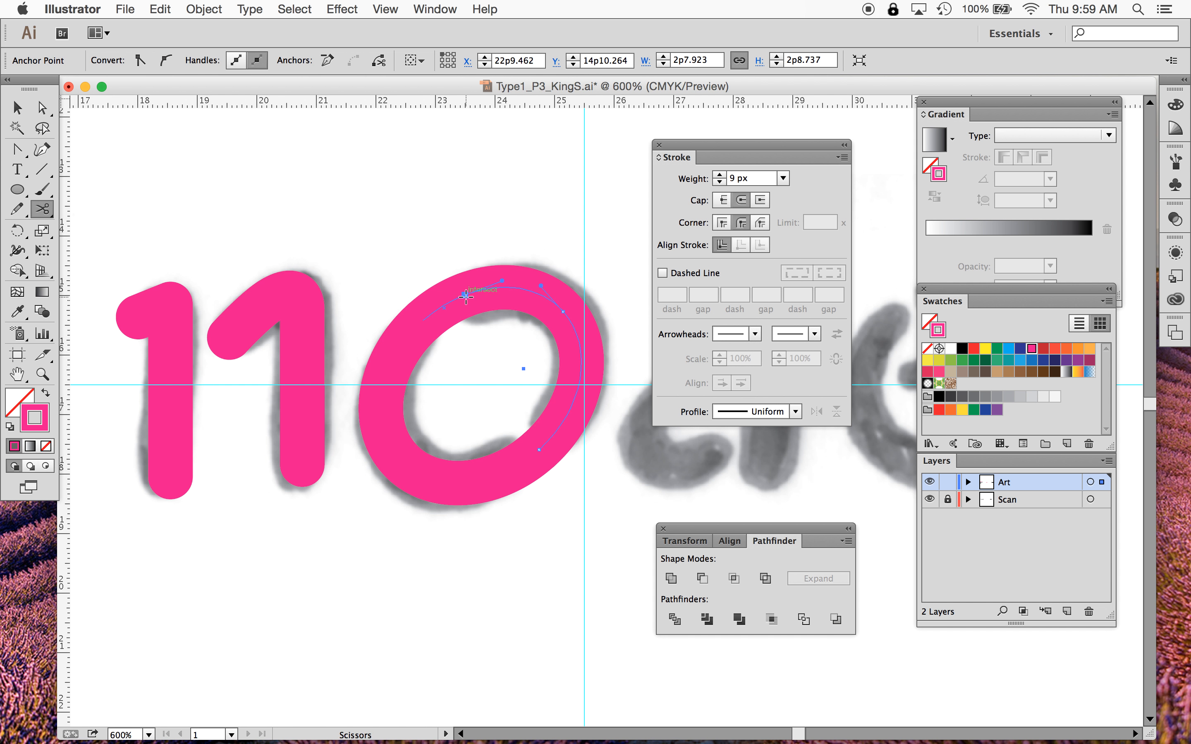
click(554, 432)
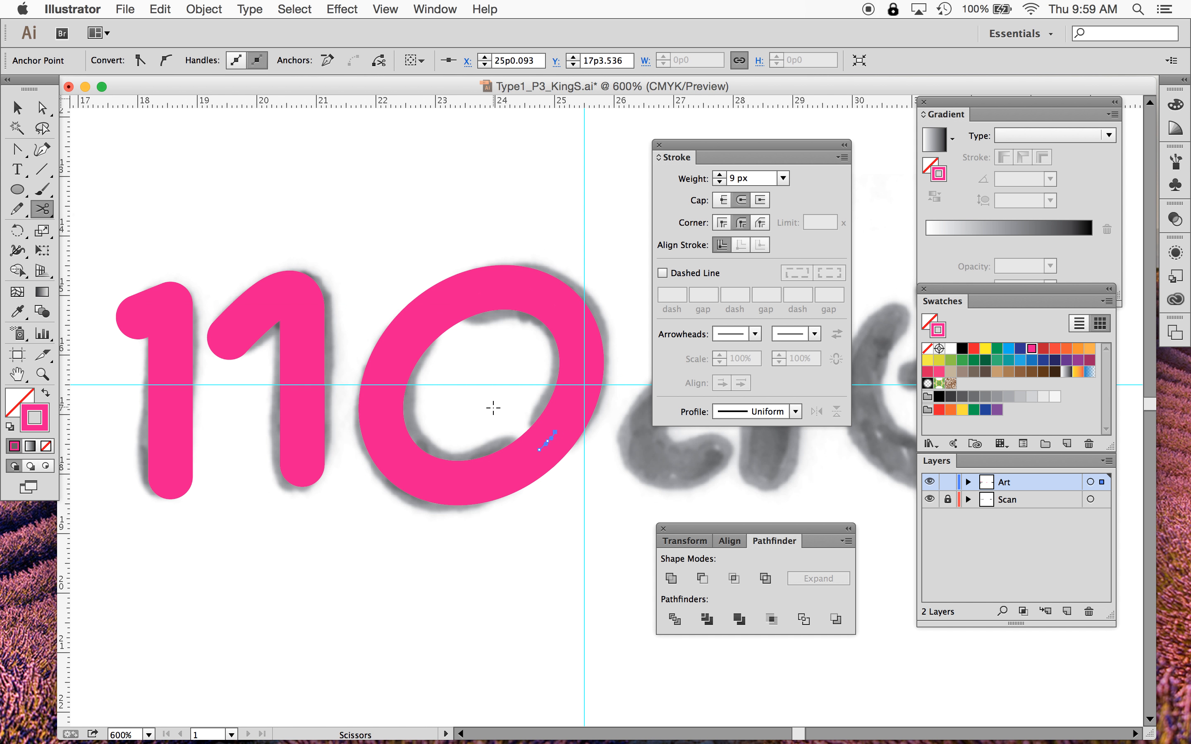
click(518, 465)
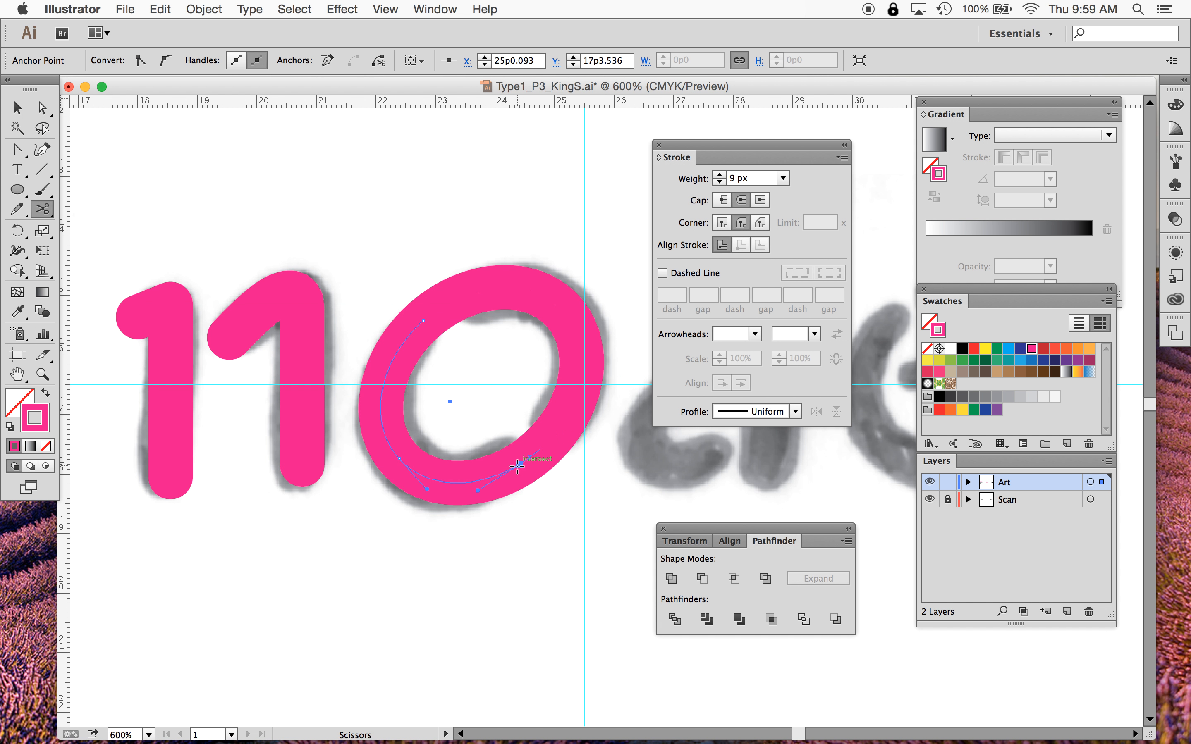
click(413, 331)
- Delete the short cut segments at the upper-left and lower-right to open two gaps in the o
click(19, 109)
click(360, 225)
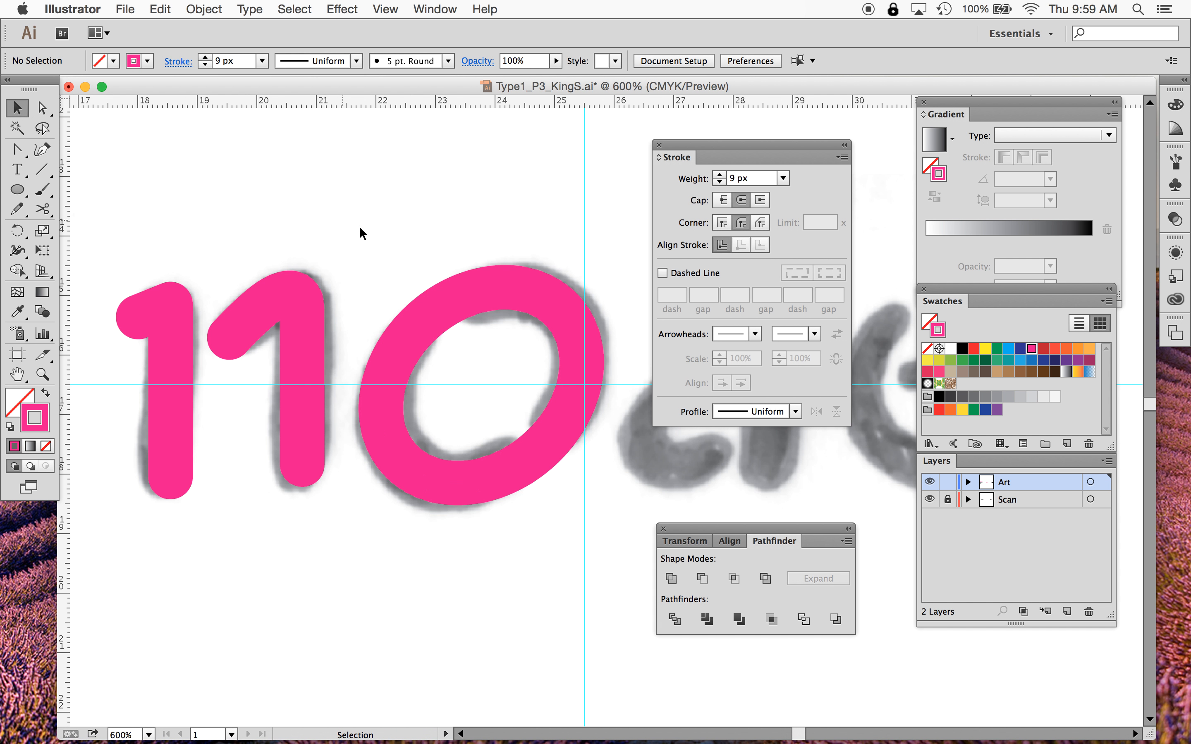
click(436, 310)
key(Delete)
click(423, 322)
key(Delete)
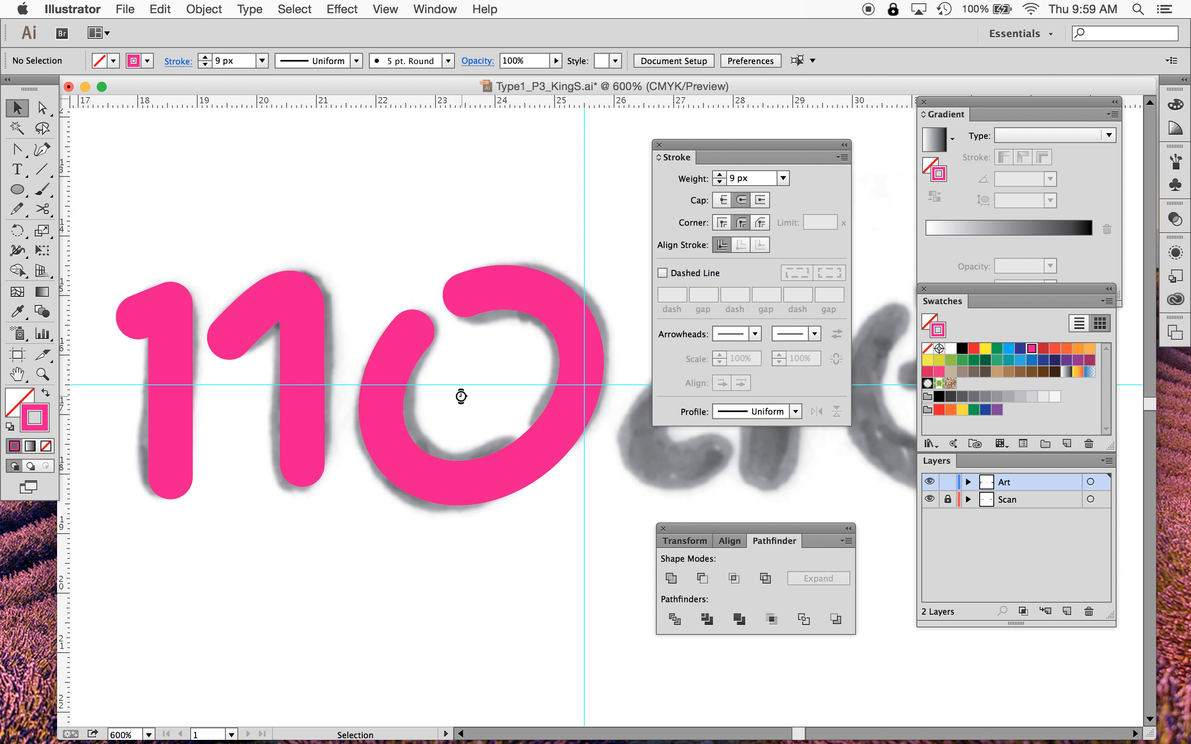
click(527, 460)
key(Delete)
click(546, 451)
key(Delete)
- Reshape the two o arcs by moving their endpoints and handles with Direct Selection to follow the scan
click(43, 108)
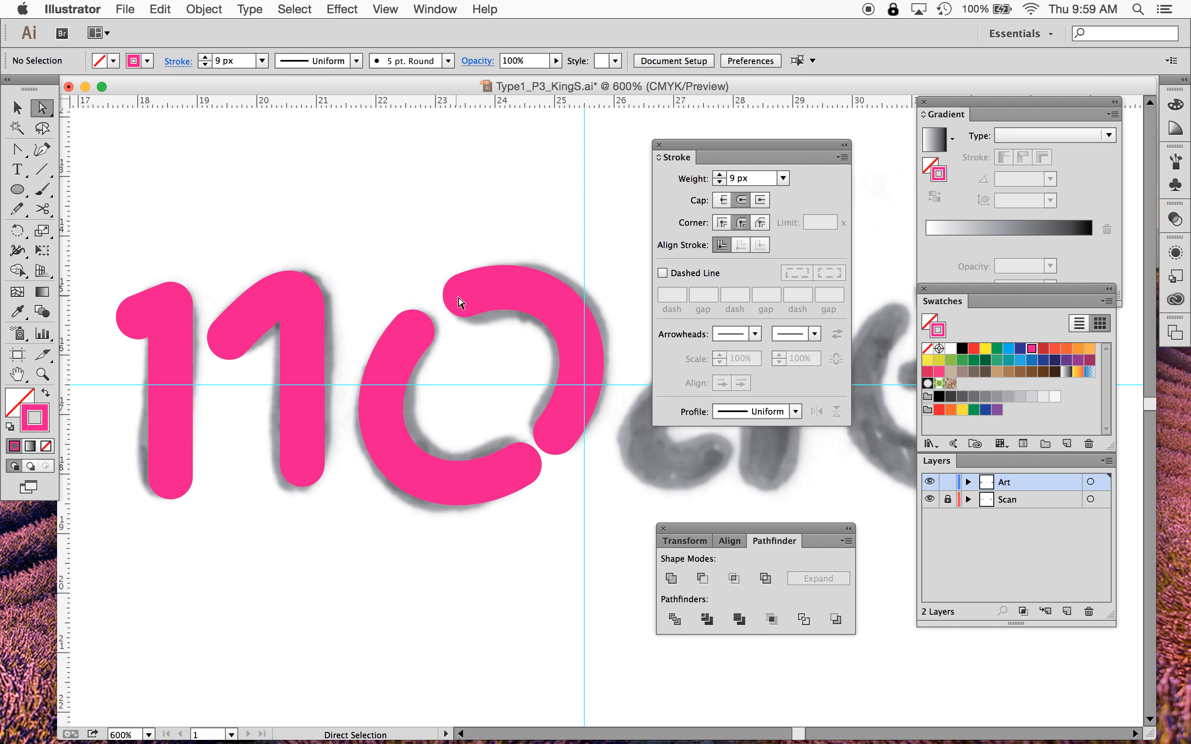
mouse_move(458, 298)
mouse_down()
mouse_move(471, 306)
mouse_move(503, 286)
mouse_up()
drag(556, 434, 590, 385)
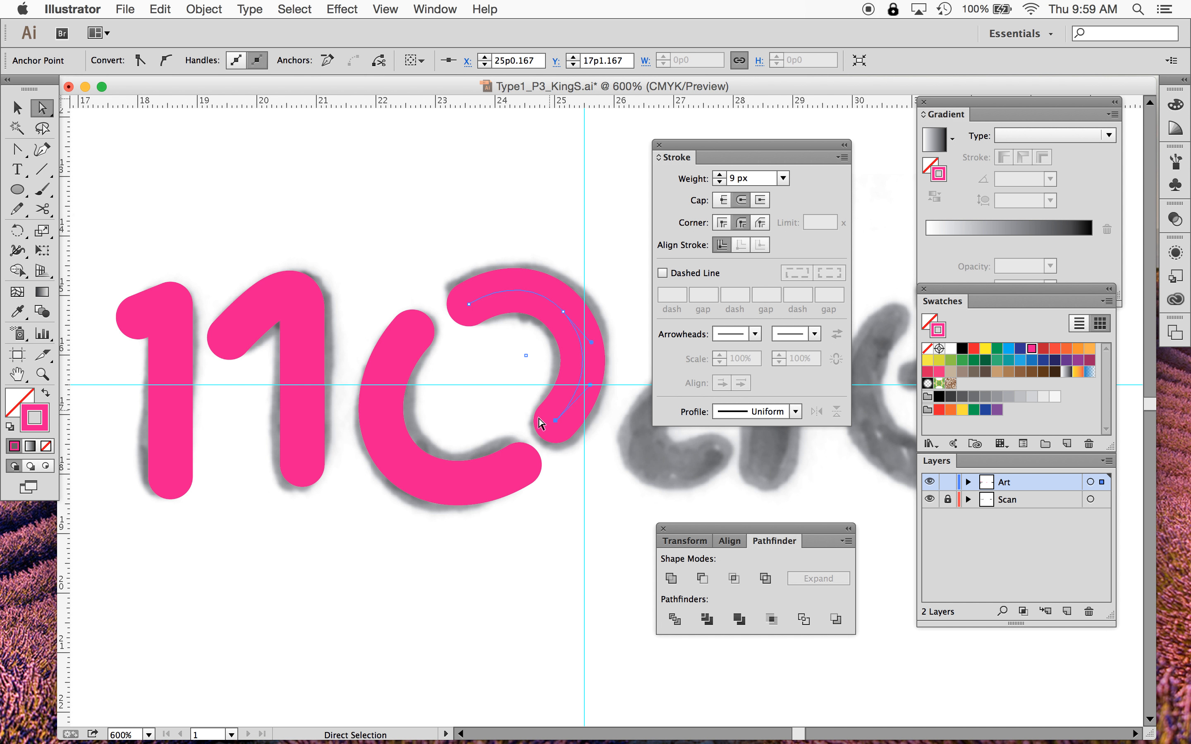
mouse_move(525, 465)
mouse_down()
mouse_move(507, 457)
mouse_move(472, 492)
mouse_up()
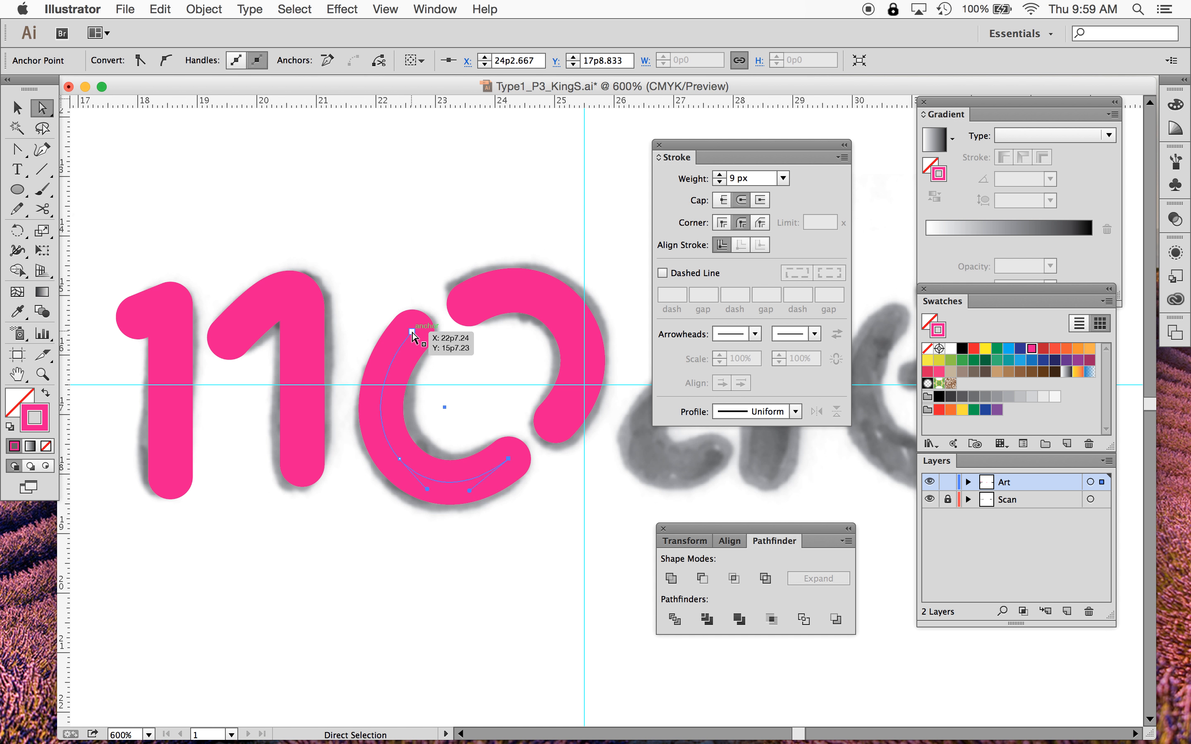
drag(413, 332, 415, 331)
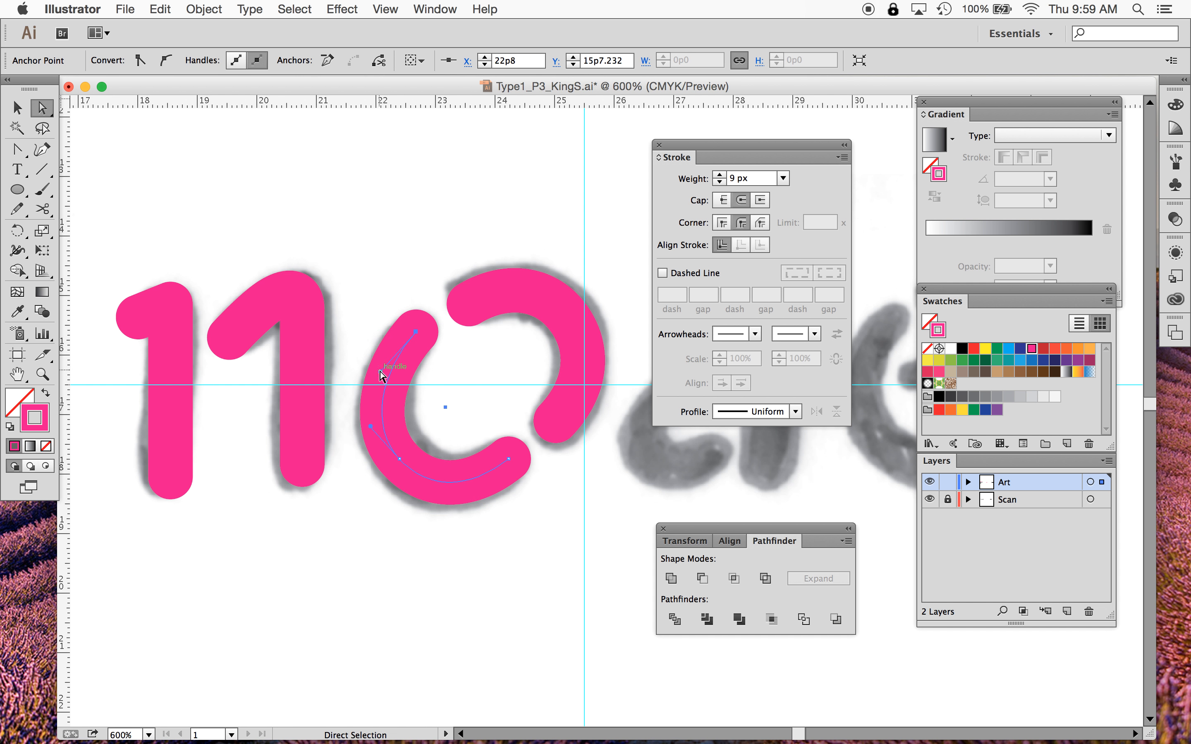
drag(380, 372, 376, 370)
- Move the Stroke panel aside, away from the artwork
click(494, 637)
scroll(492, 638, right, 3)
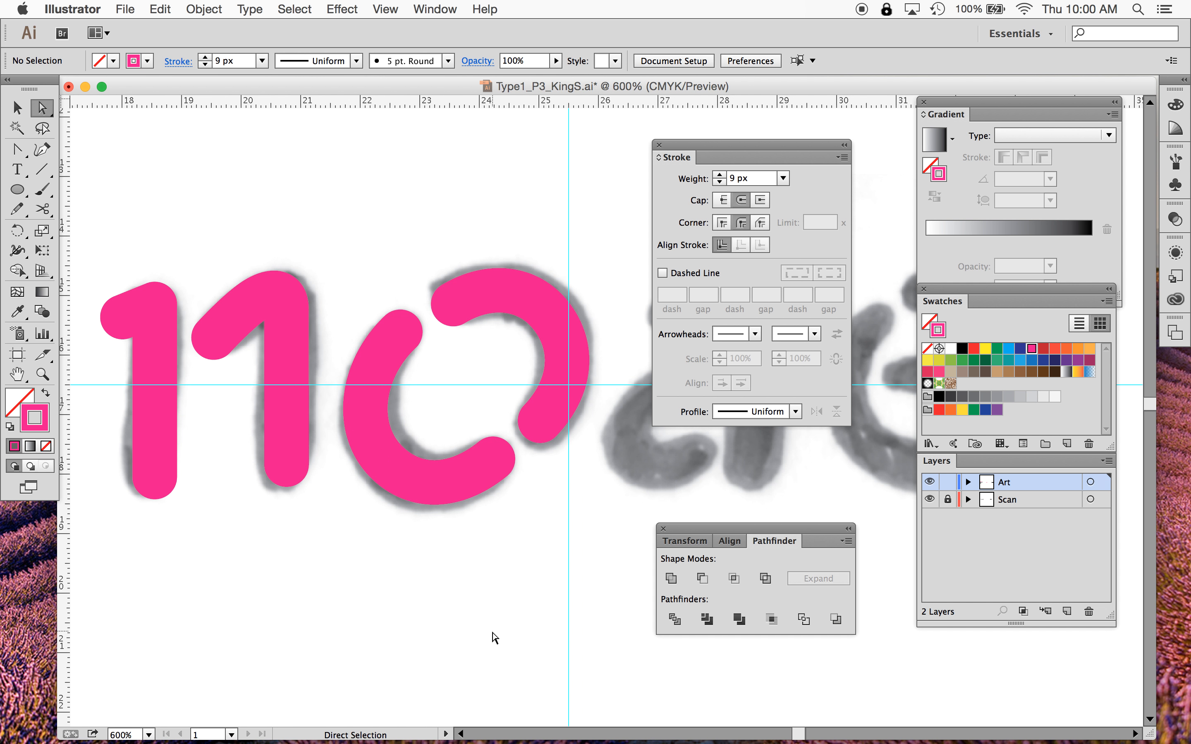
mouse_move(728, 145)
mouse_down()
mouse_move(879, 137)
mouse_move(1050, 81)
mouse_up()
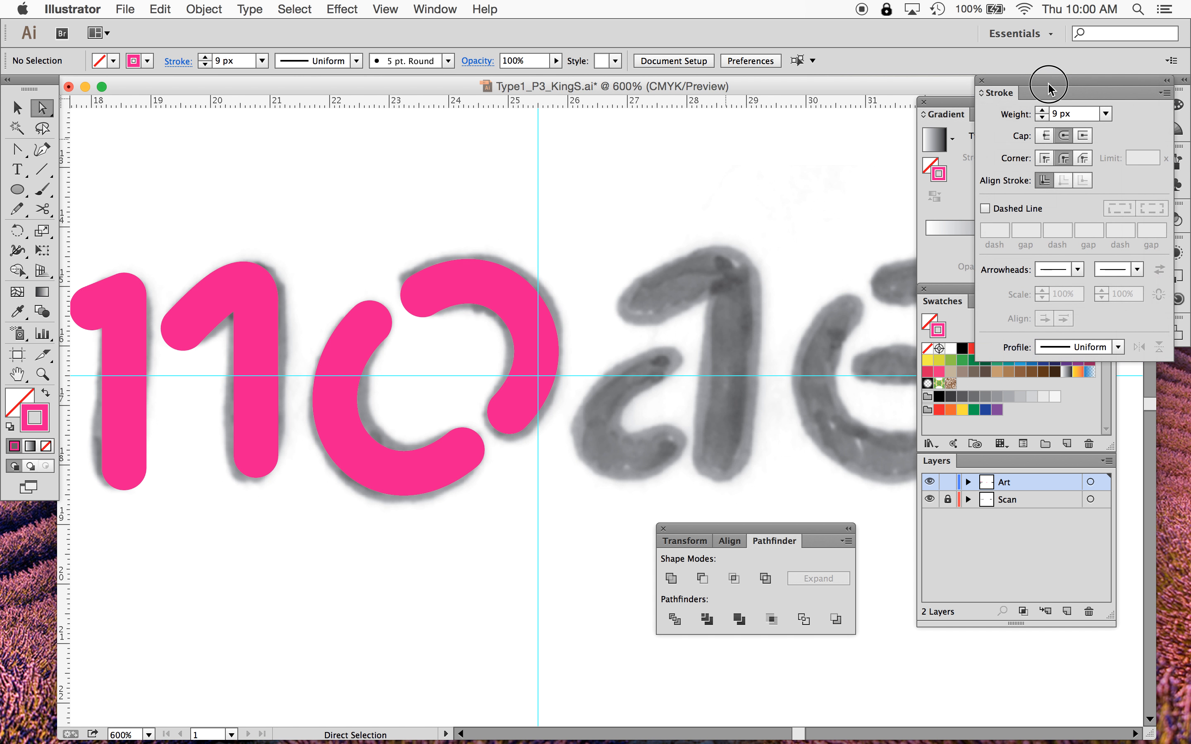
- Nudge the upper end of the o's left arc slightly downward
scroll(474, 310, down, 3)
scroll(474, 310, left, 2)
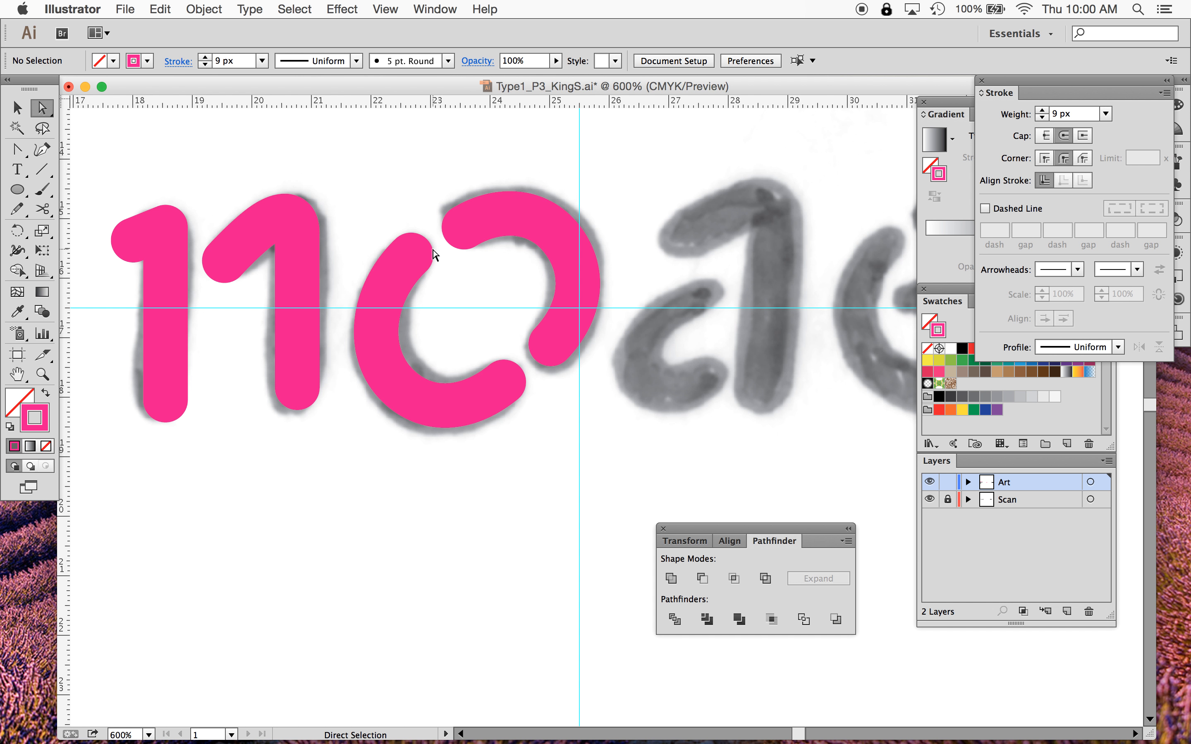
drag(412, 253, 413, 265)
click(542, 484)
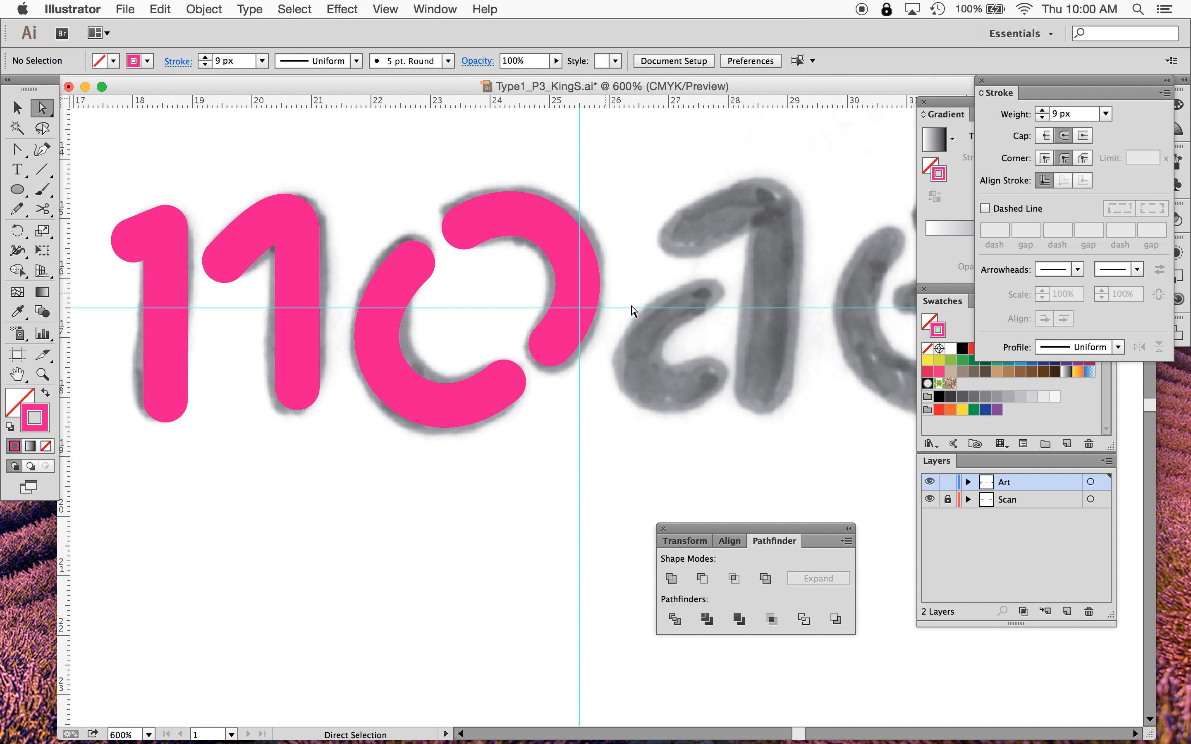
scroll(744, 384, right, 2)
scroll(744, 385, up, 2)
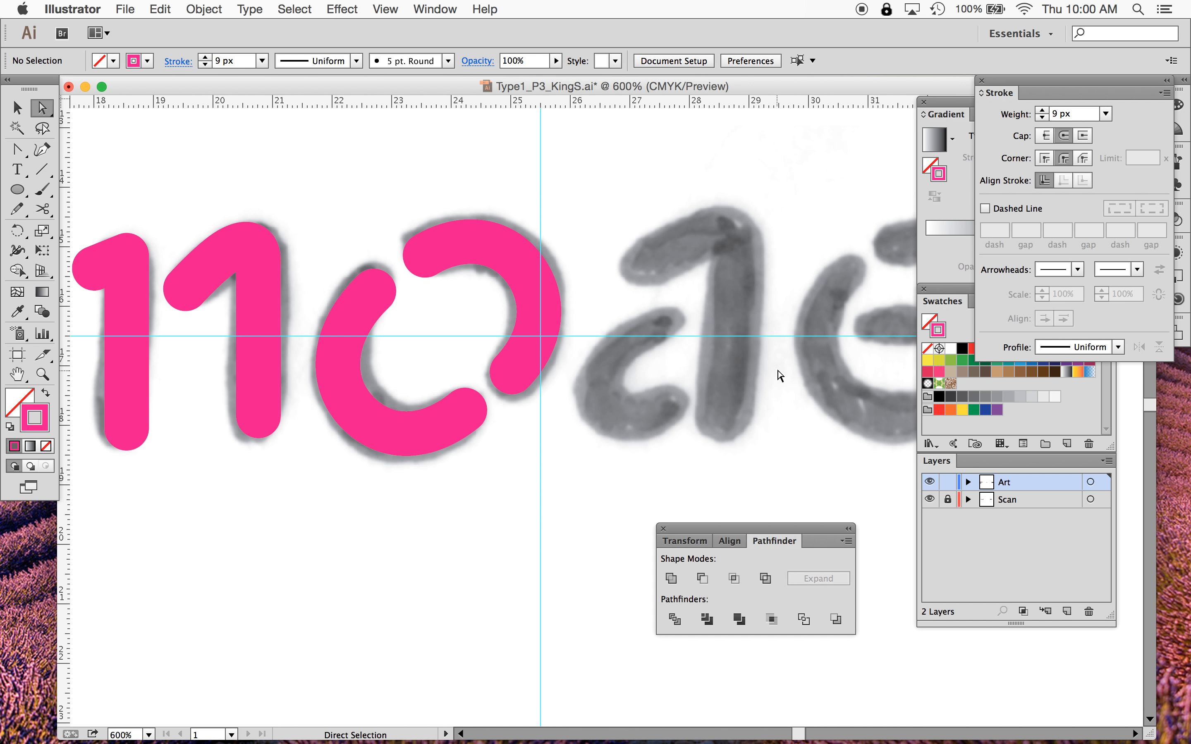
scroll(261, 419, left, 4)
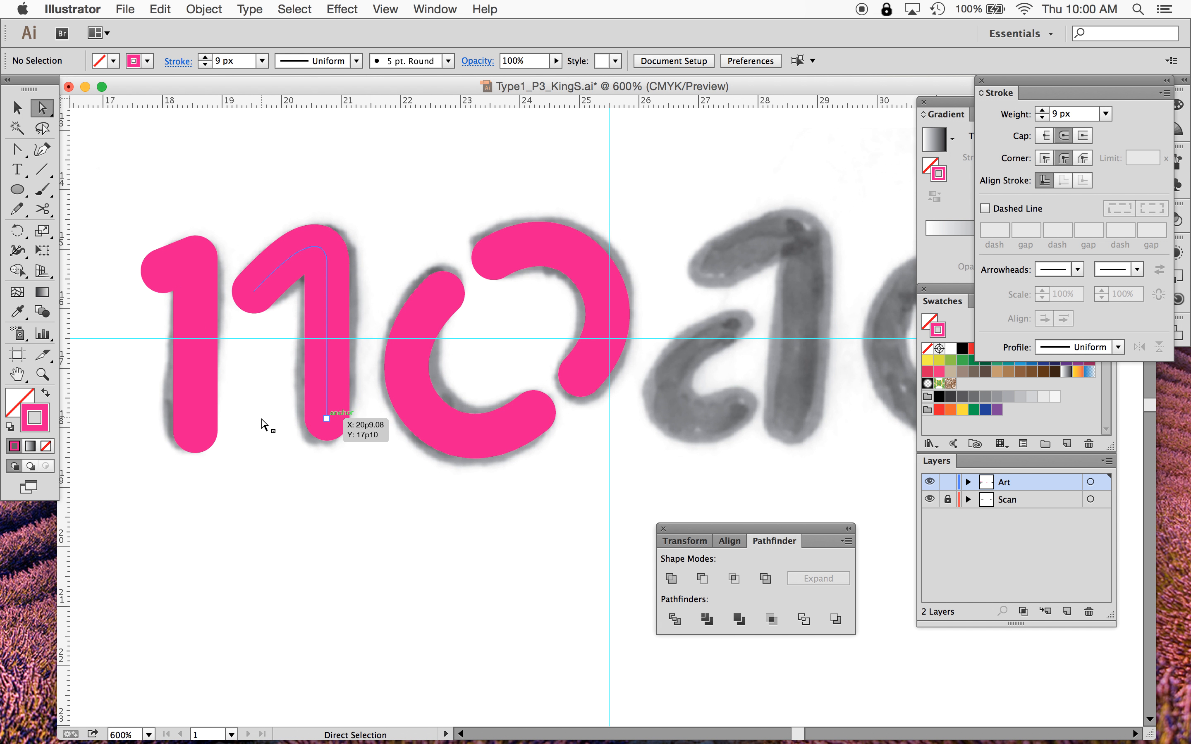
scroll(261, 419, up, 1)
scroll(261, 420, right, 3)
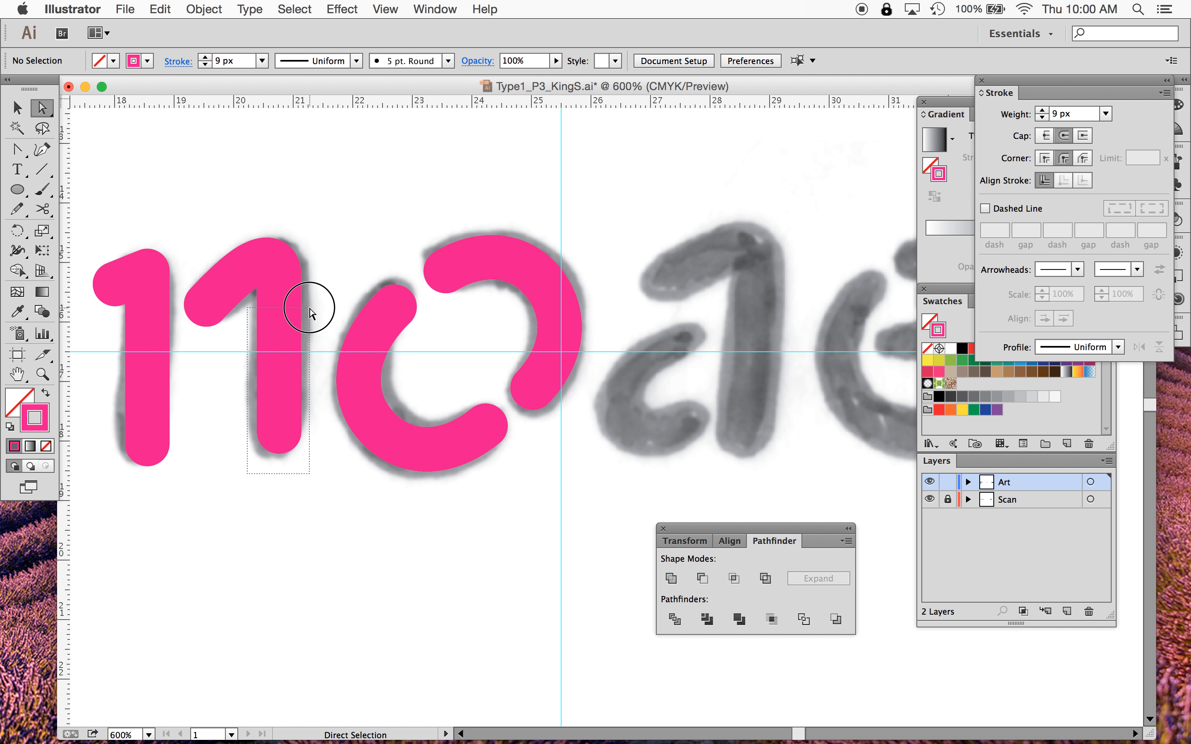
click(279, 294)
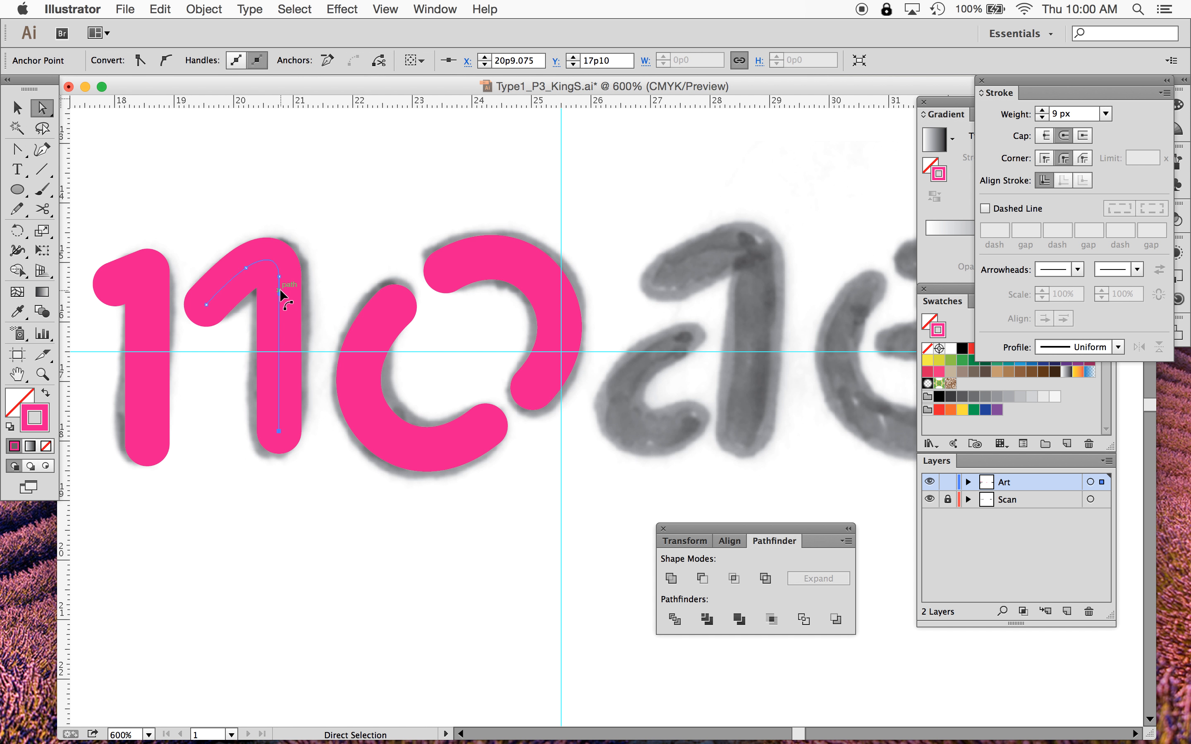
drag(279, 293, 291, 290)
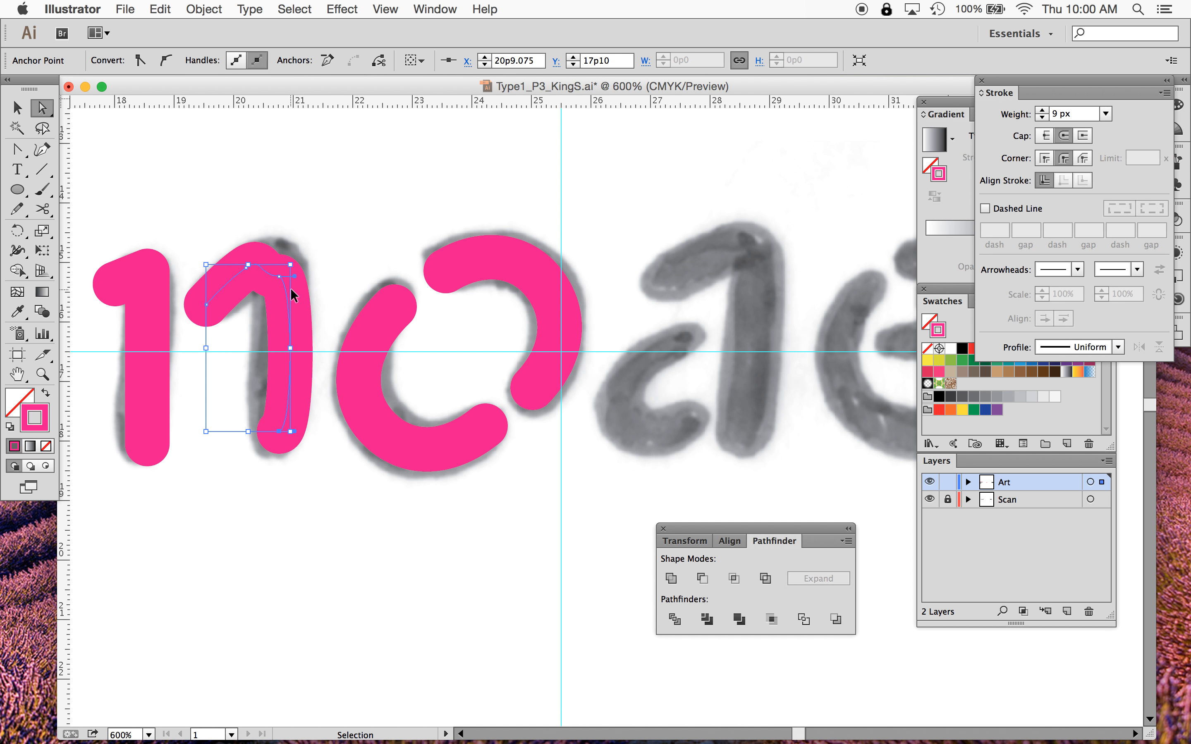
key(super+z)
- Zoom in to 1200% on the o's openings
key(super+equal)
key(super+equal)
scroll(291, 290, left, 8)
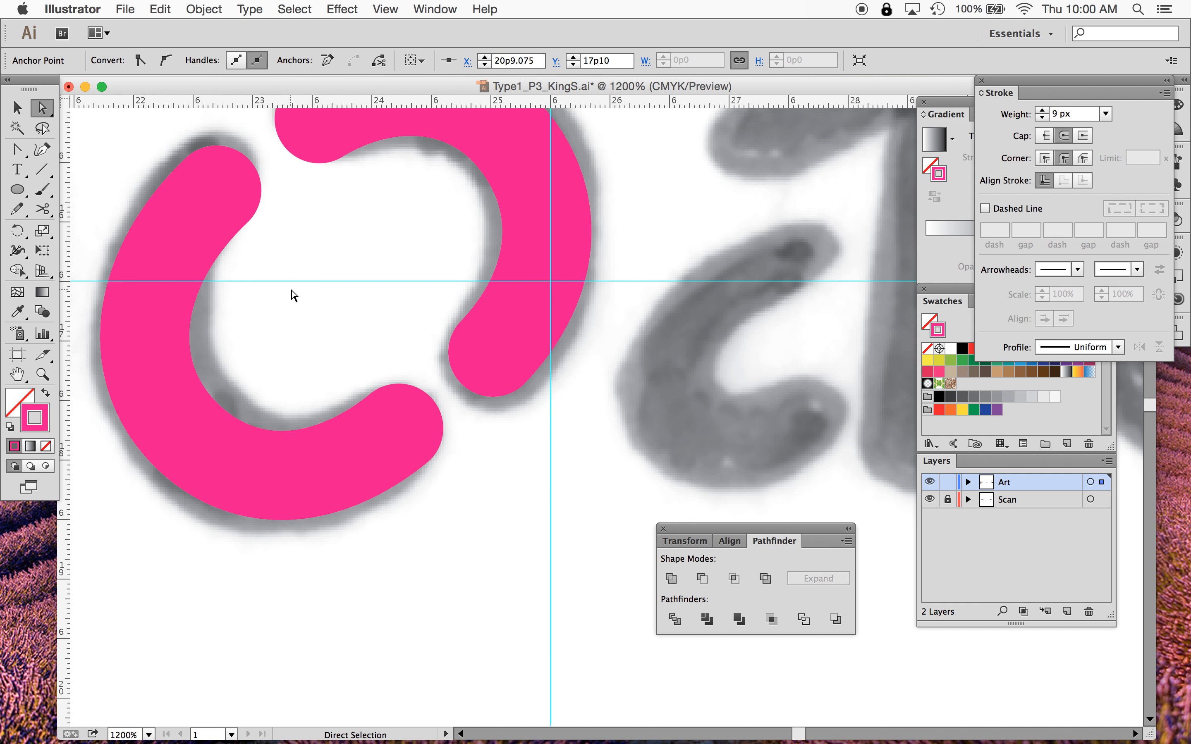
- Nudge the n's right stem anchors to the right so the stem stands vertical over the scan
scroll(291, 291, up, 2)
click(291, 664)
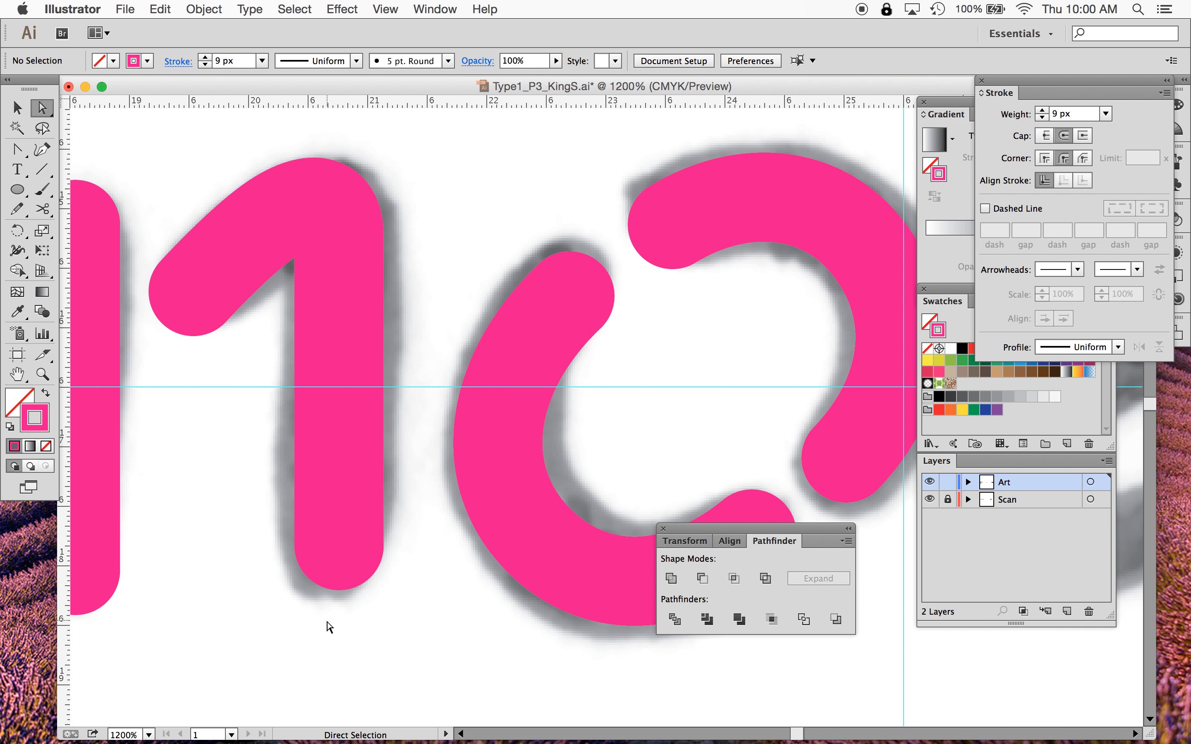
click(339, 545)
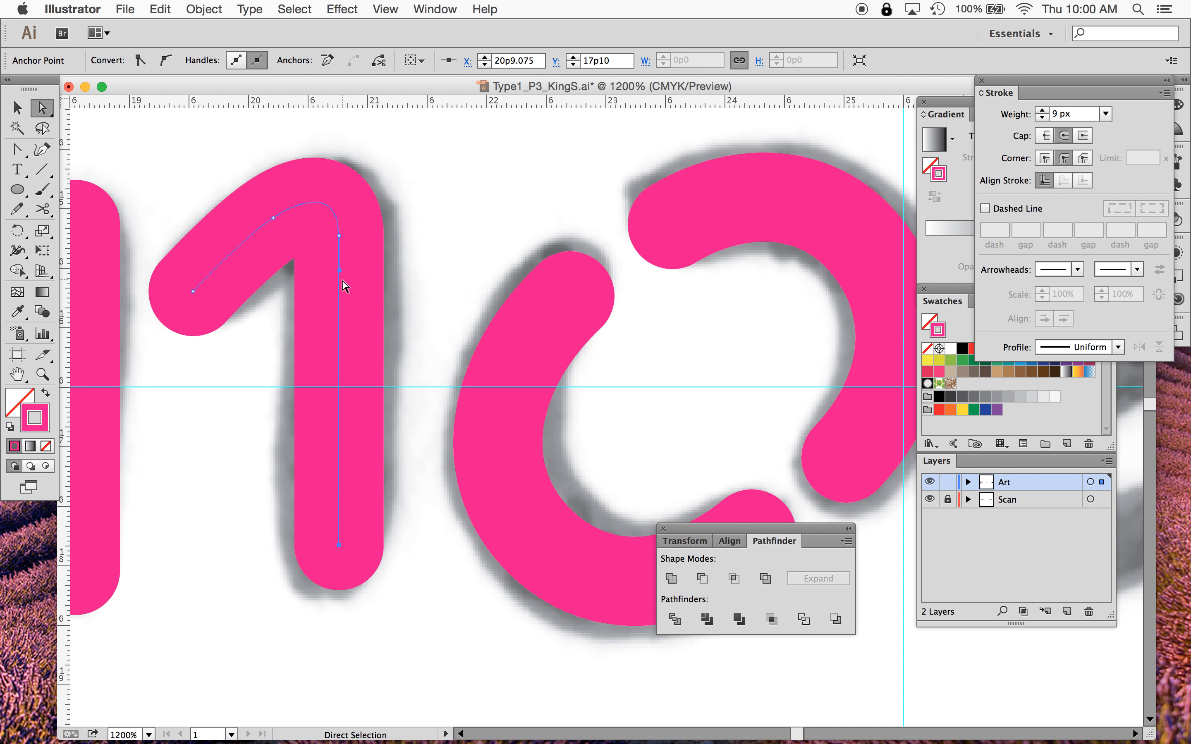
click(340, 266)
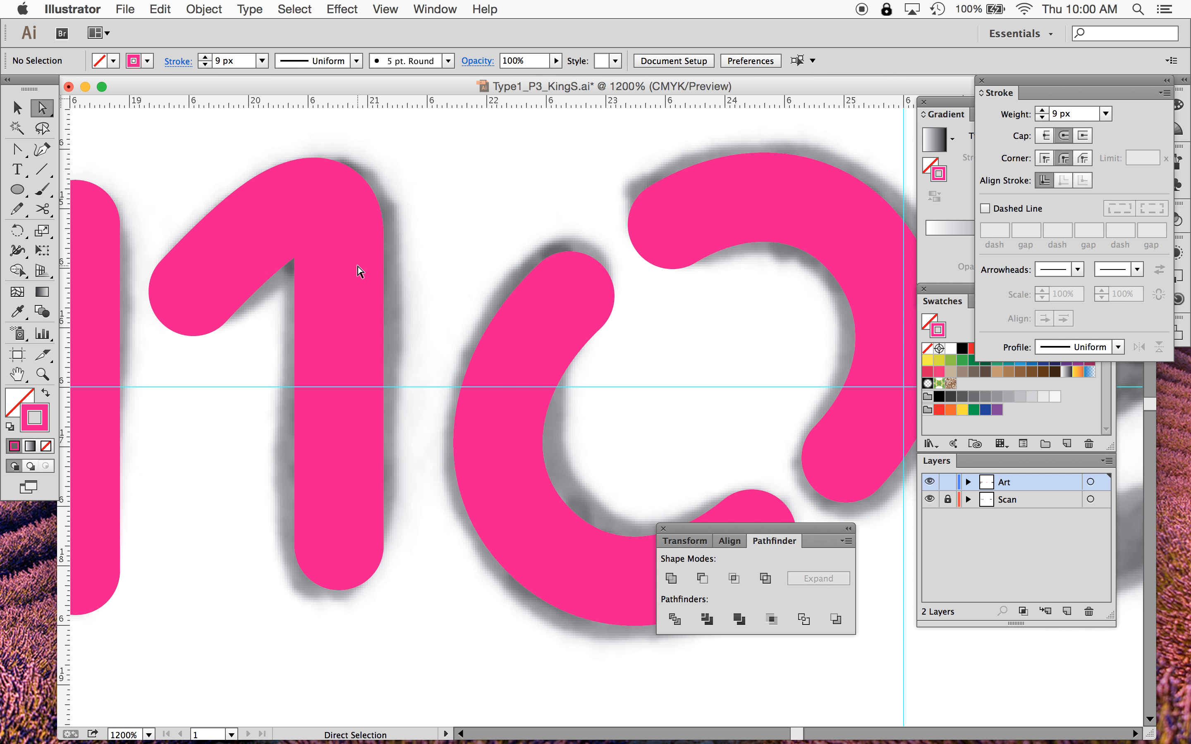
drag(303, 623, 384, 296)
key(Right)
key(Right)
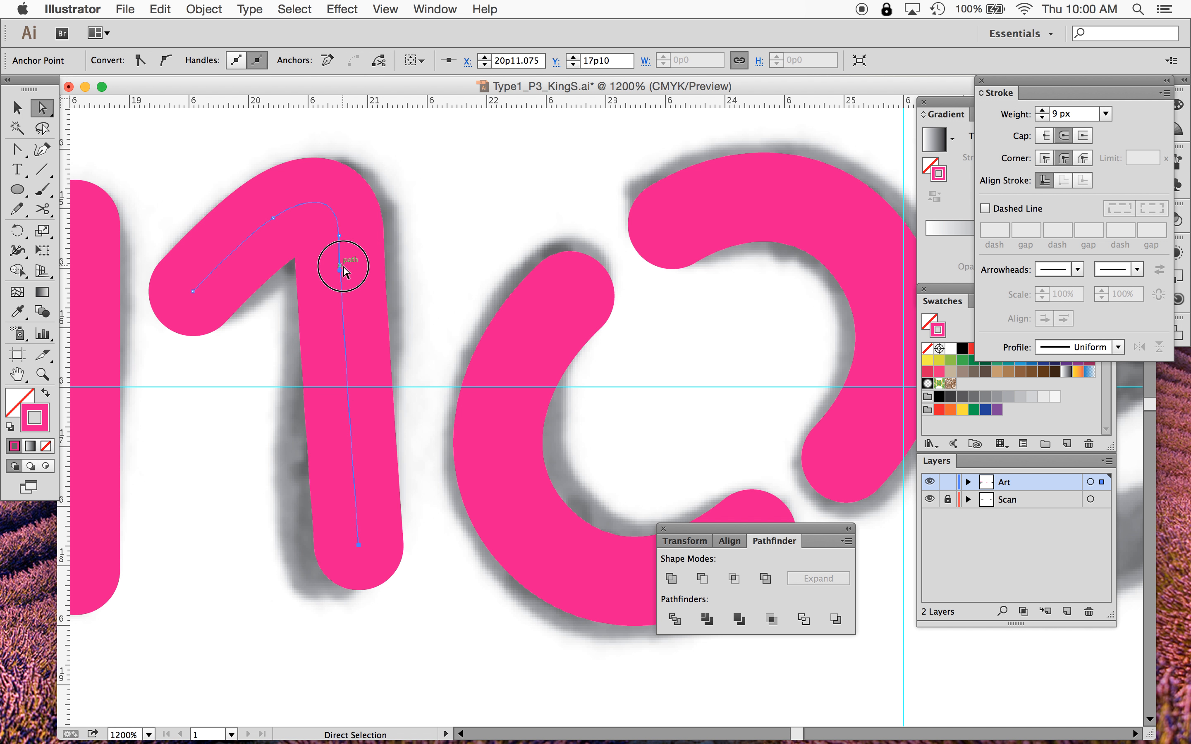
click(342, 236)
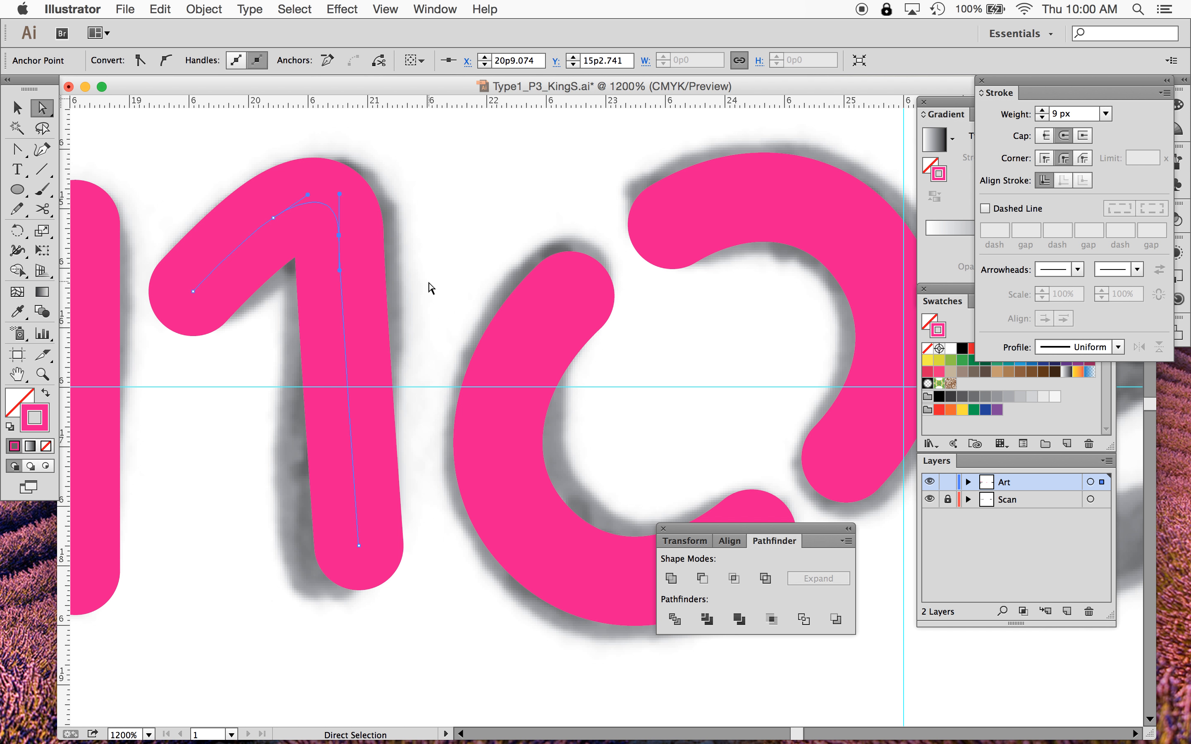
key(Right)
key(Right)
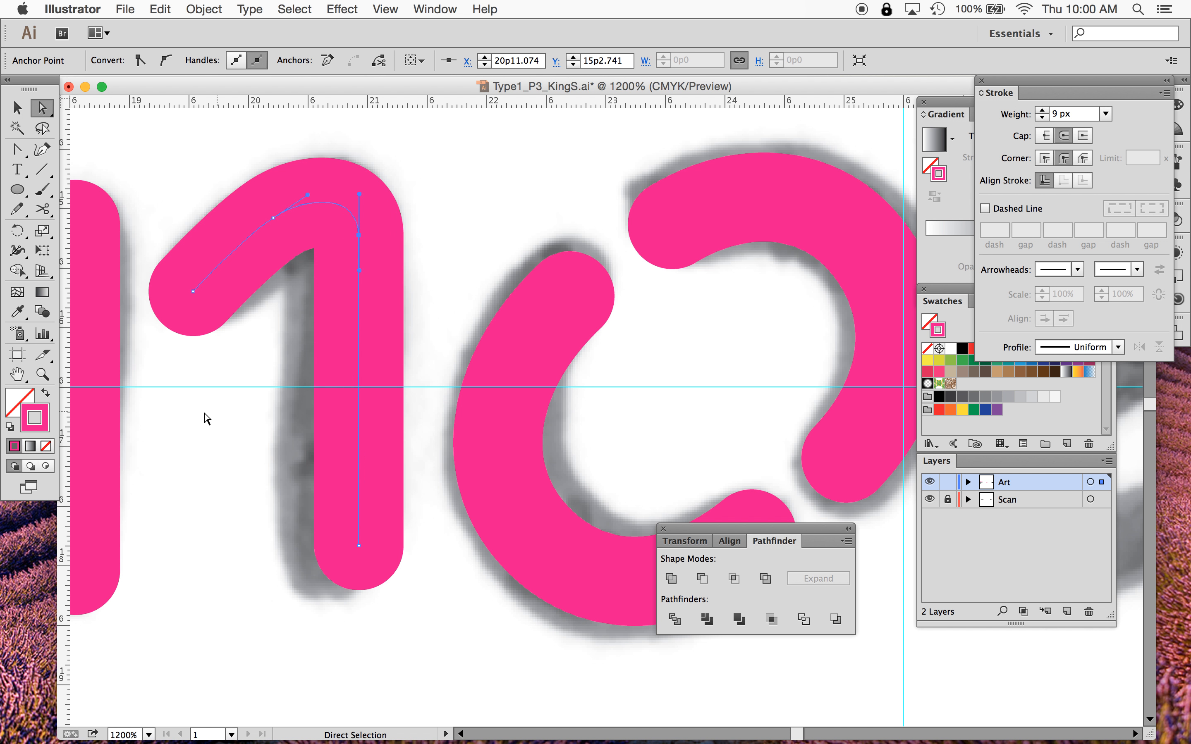
click(206, 418)
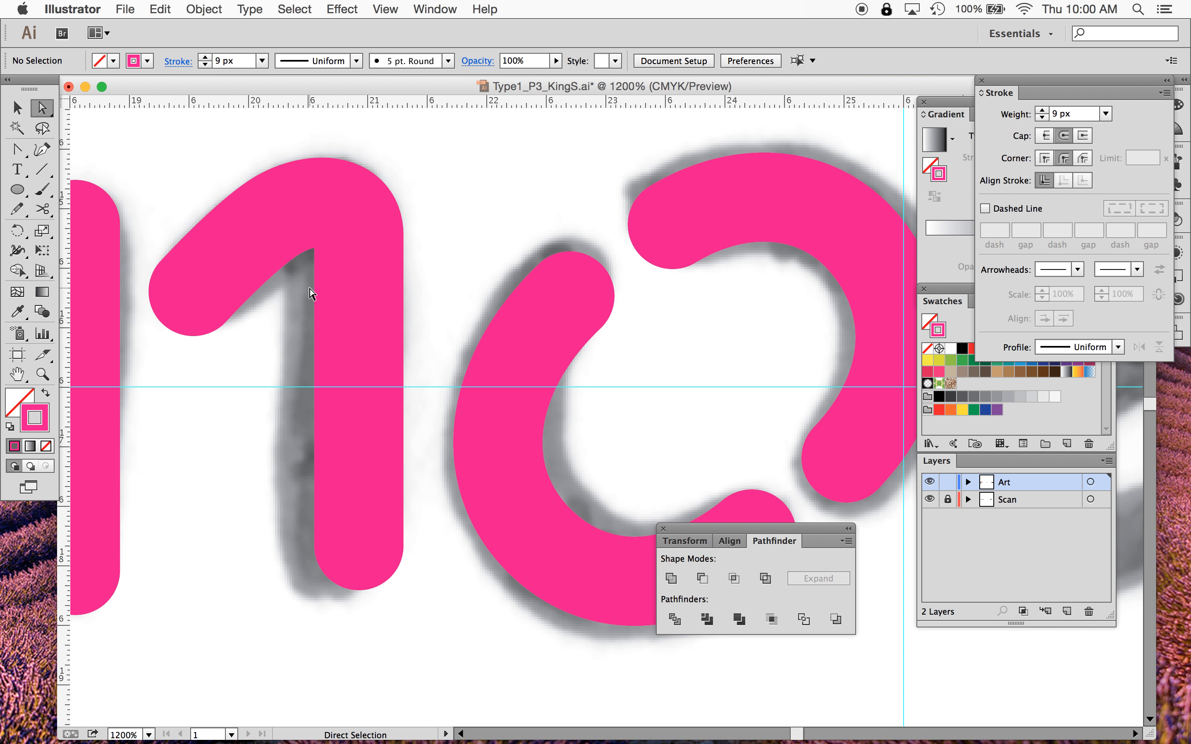
- Apply Outline Stroke to the n path and undo it
click(18, 105)
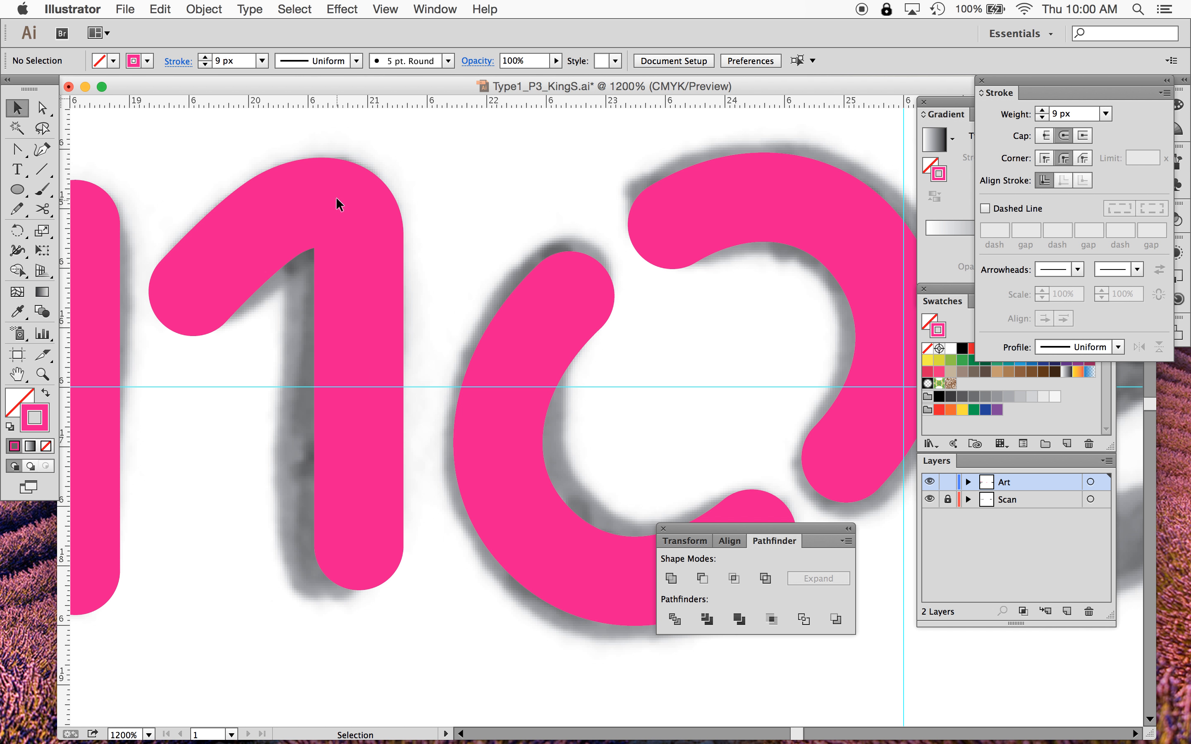
click(345, 207)
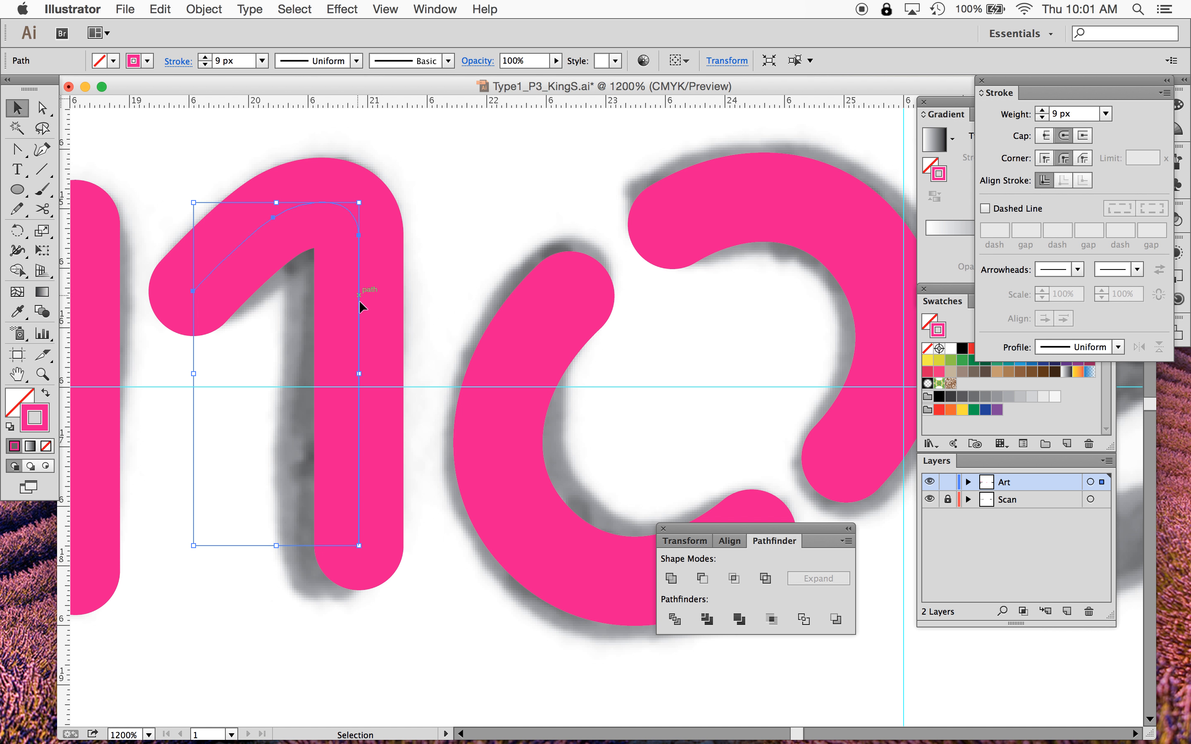
click(435, 253)
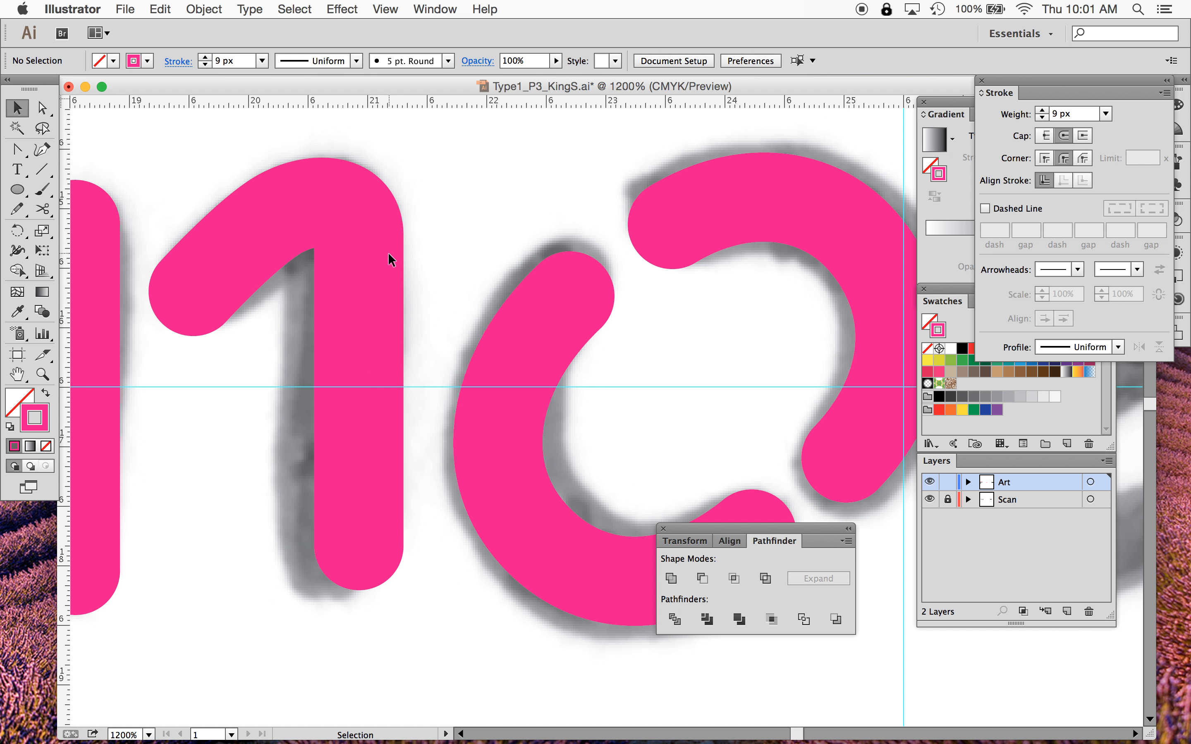
click(358, 274)
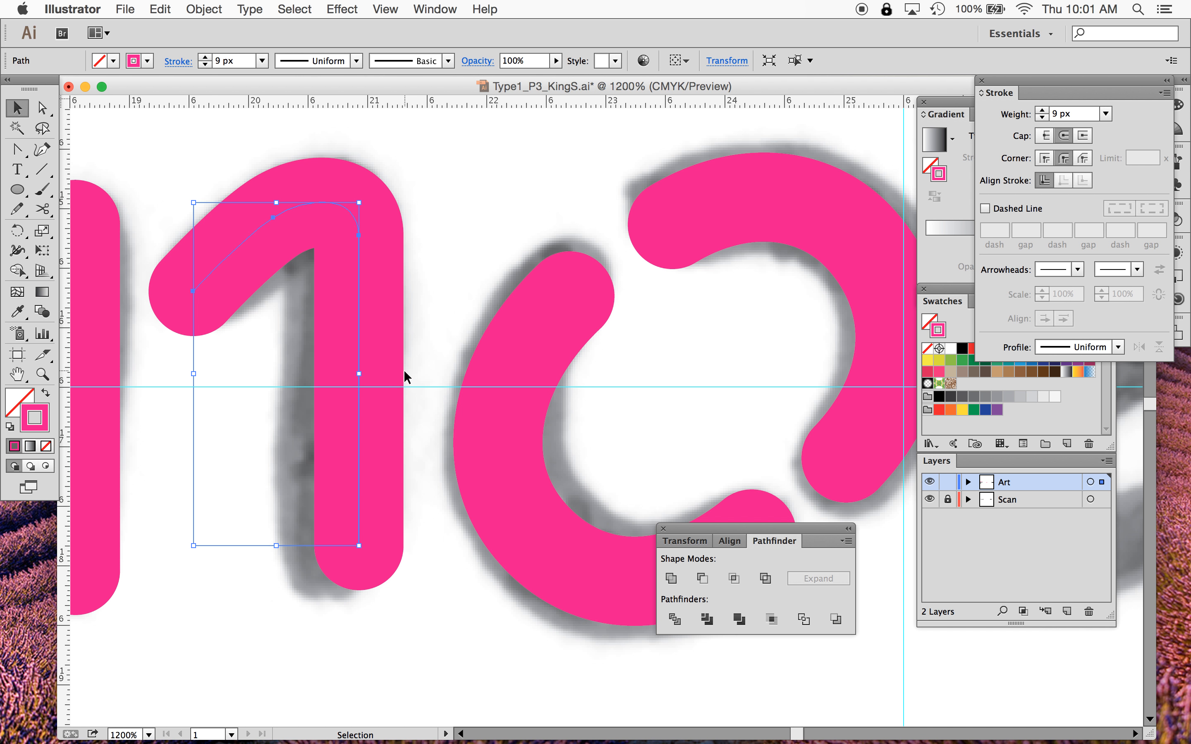
click(204, 9)
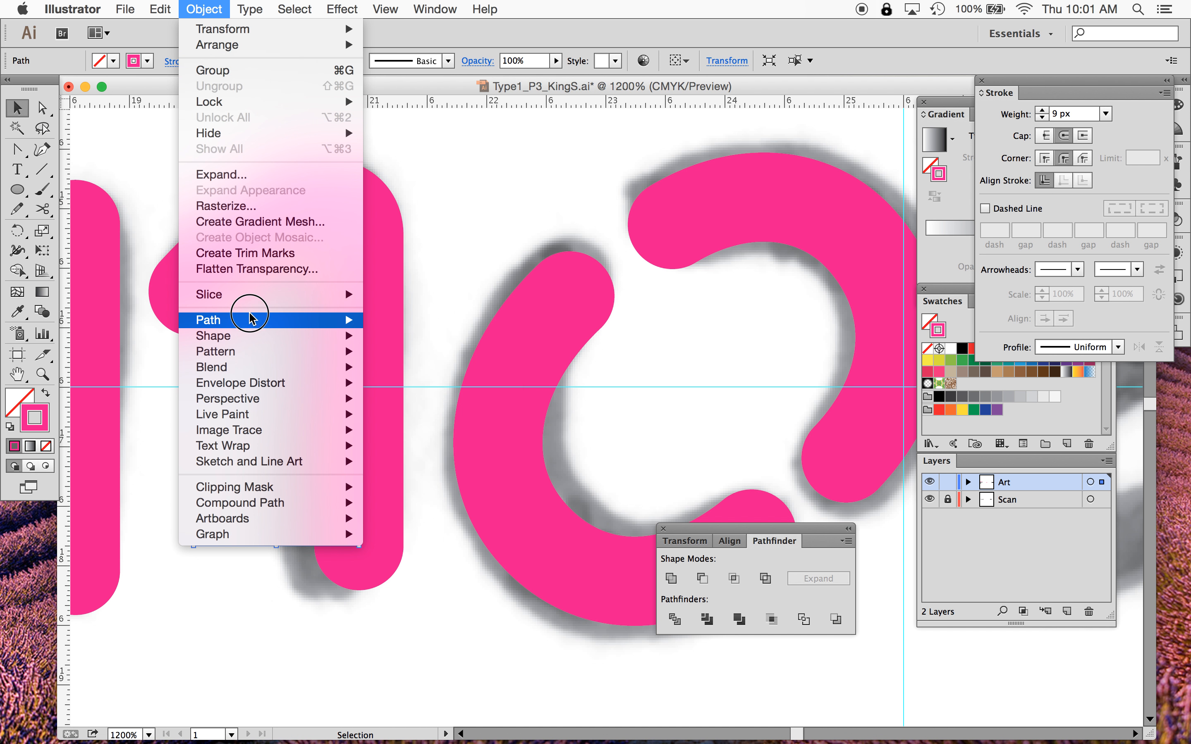
mouse_move(252, 320)
click(428, 364)
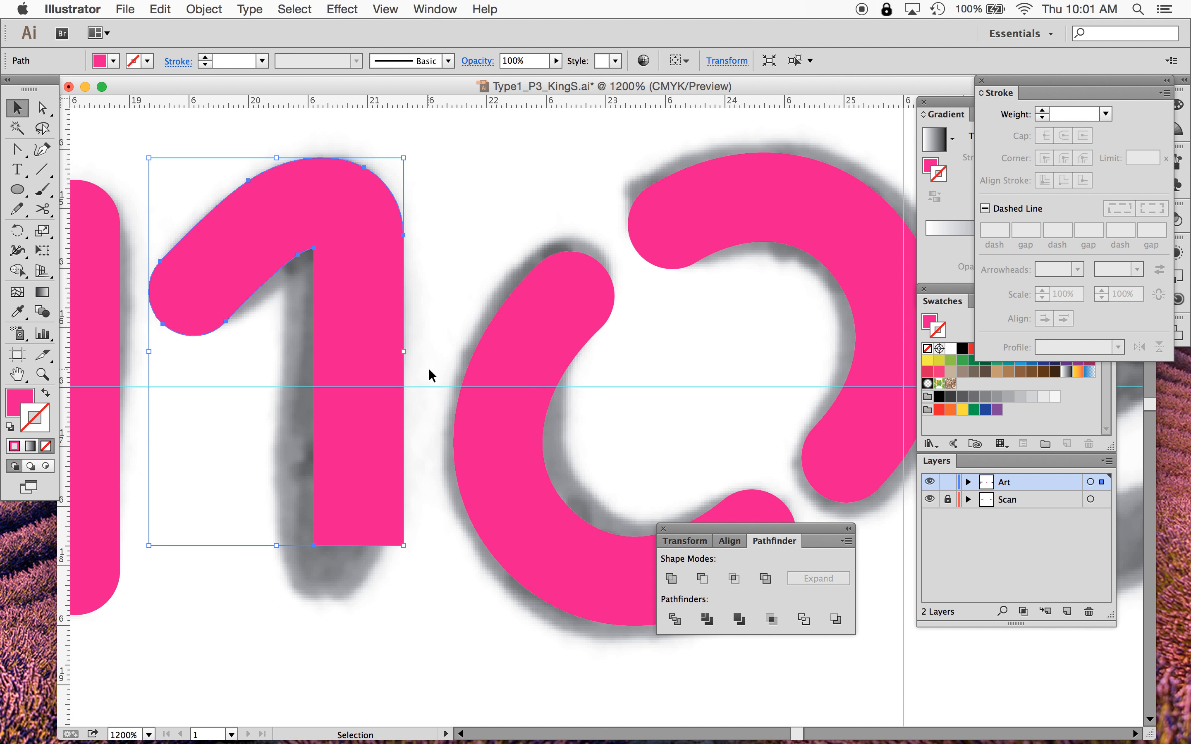
key(super+z)
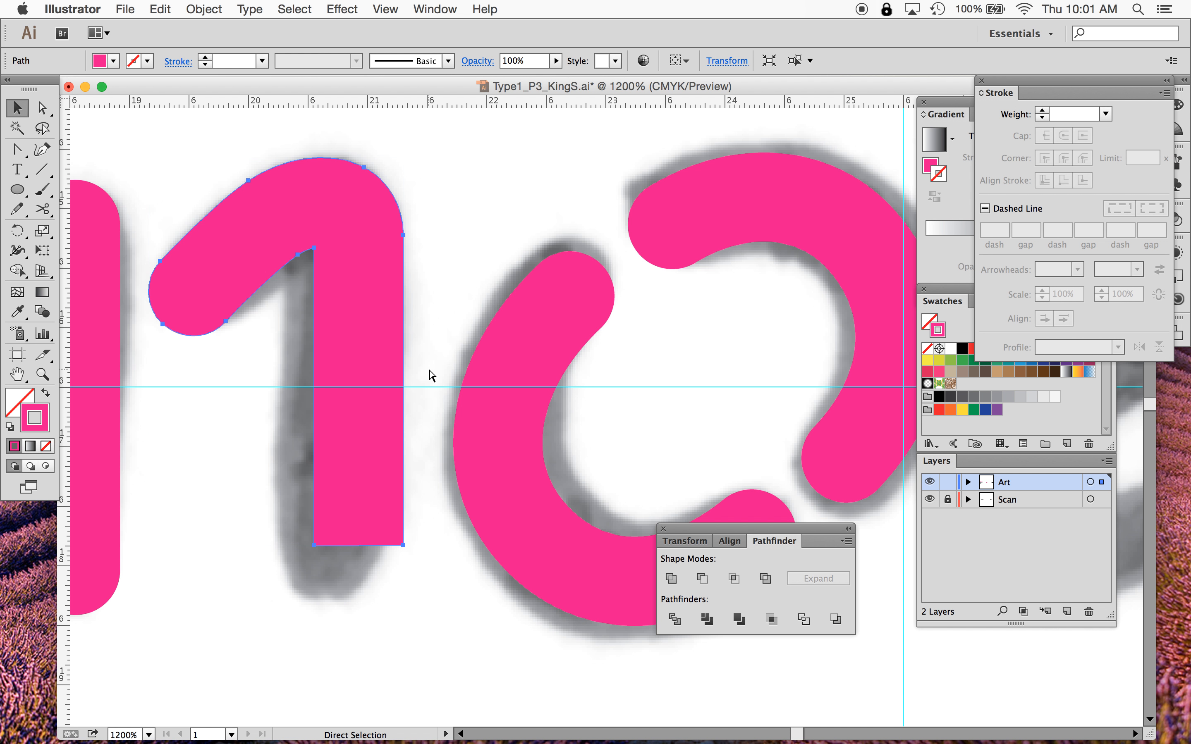
- Drag the n stem's bottom anchor so the stem runs straight down to the scan's baseline
click(506, 205)
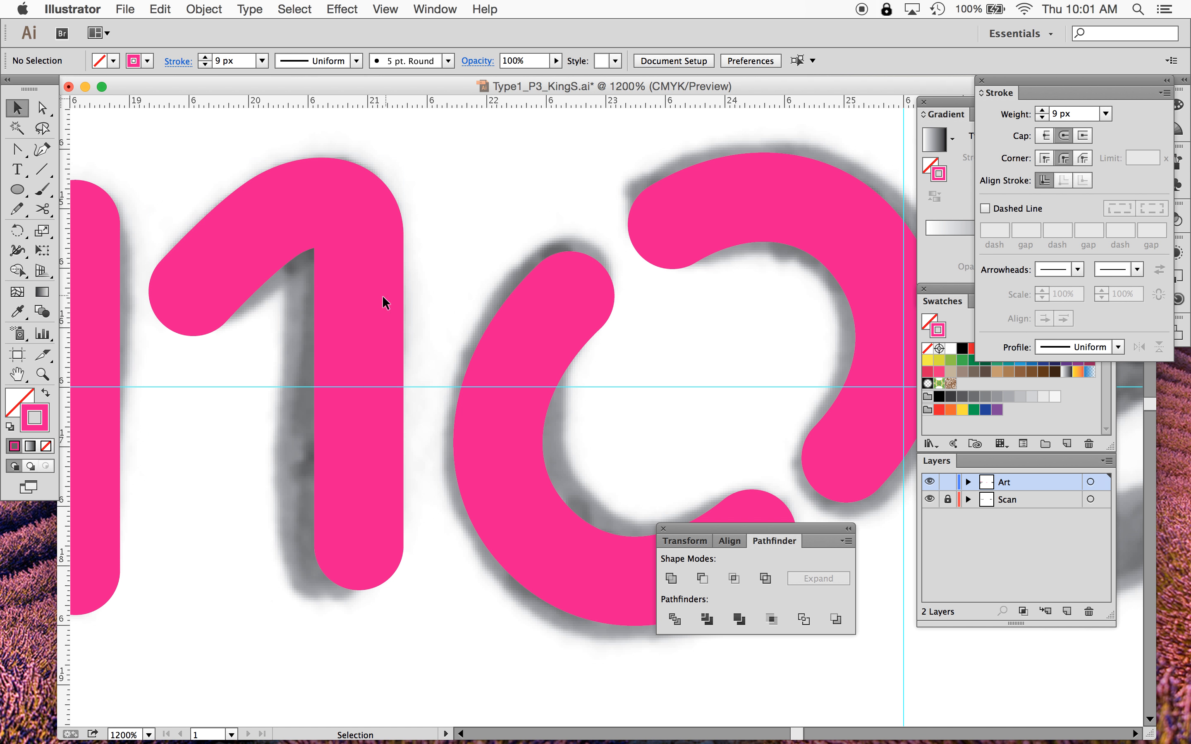
click(358, 303)
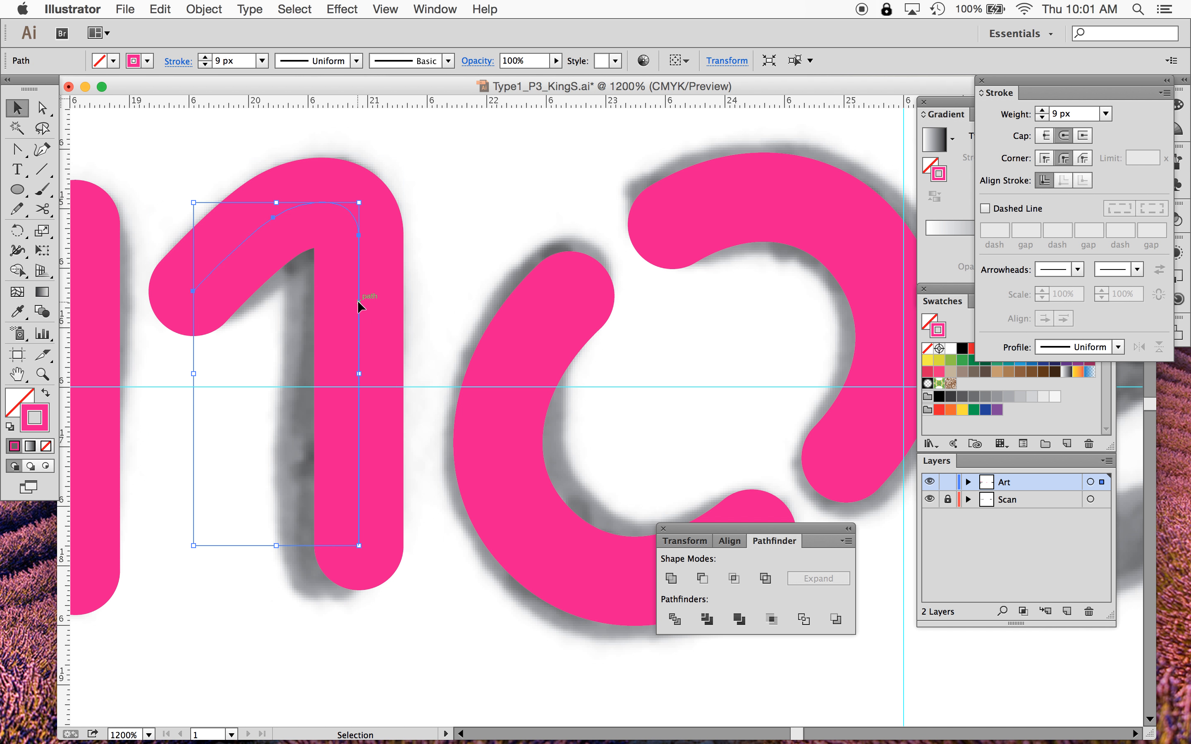
click(43, 104)
click(285, 612)
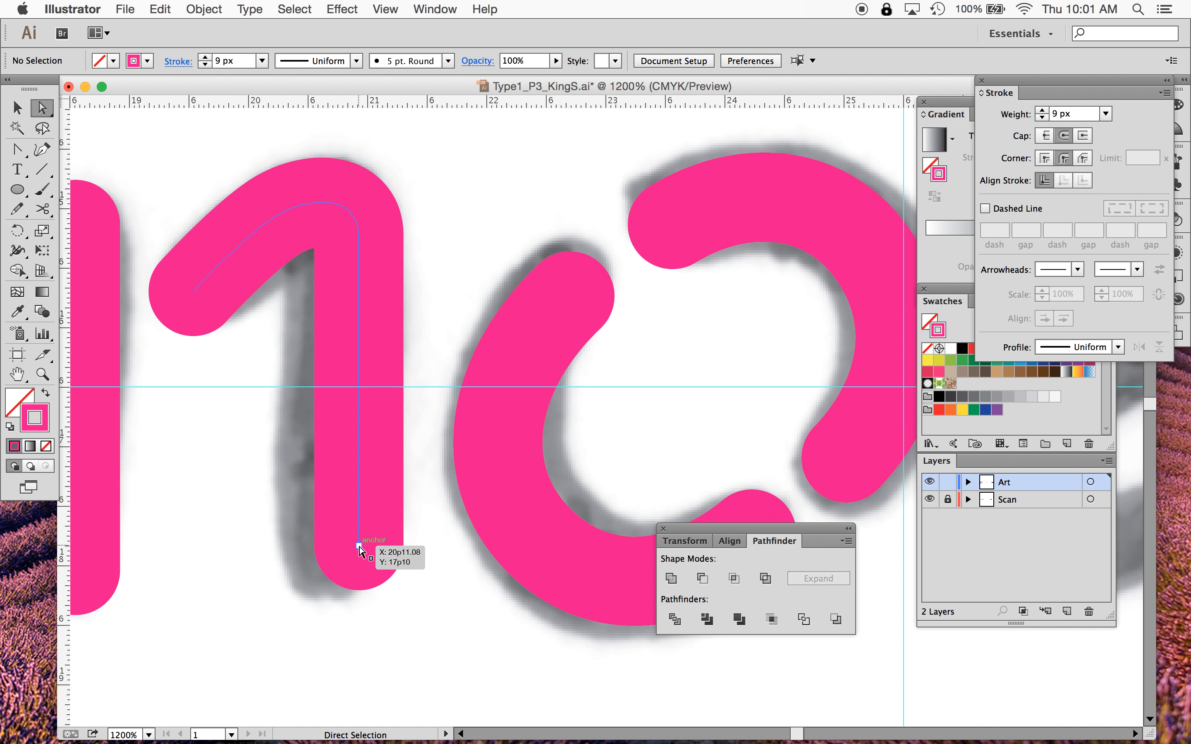
mouse_move(360, 548)
mouse_down()
mouse_move(359, 640)
mouse_move(463, 592)
mouse_move(499, 538)
mouse_move(355, 552)
mouse_move(374, 468)
mouse_move(353, 331)
mouse_move(323, 356)
mouse_up()
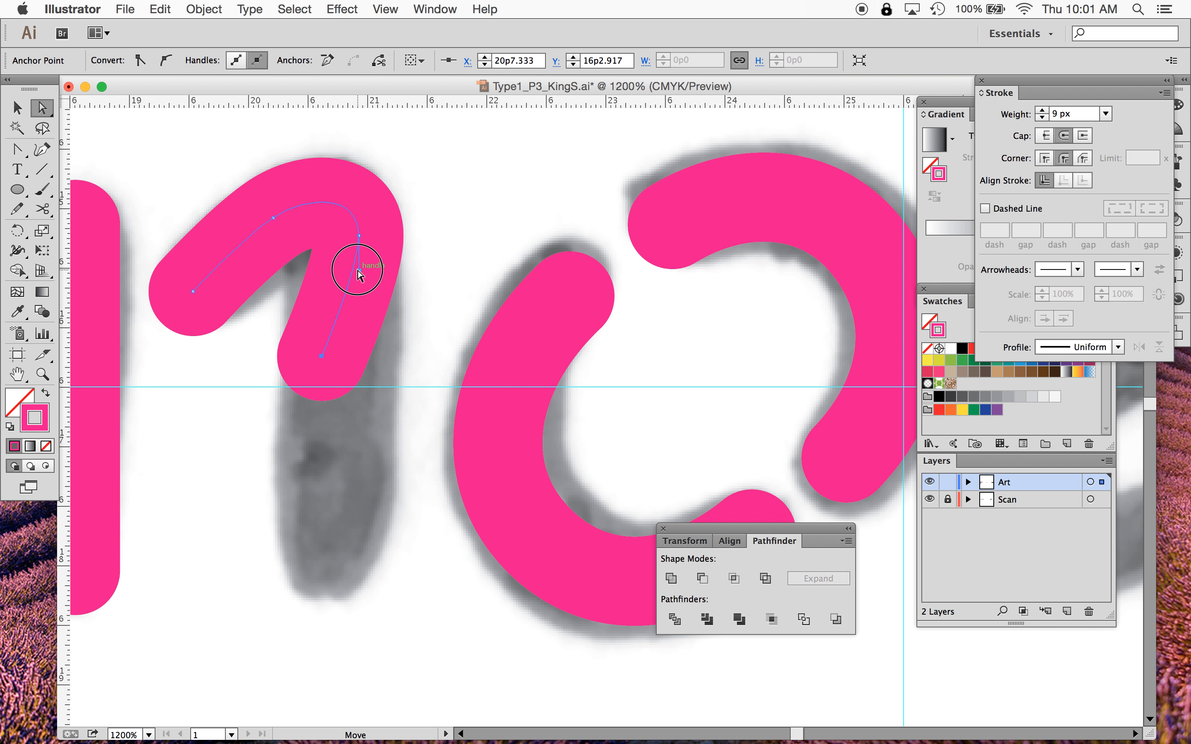
click(359, 247)
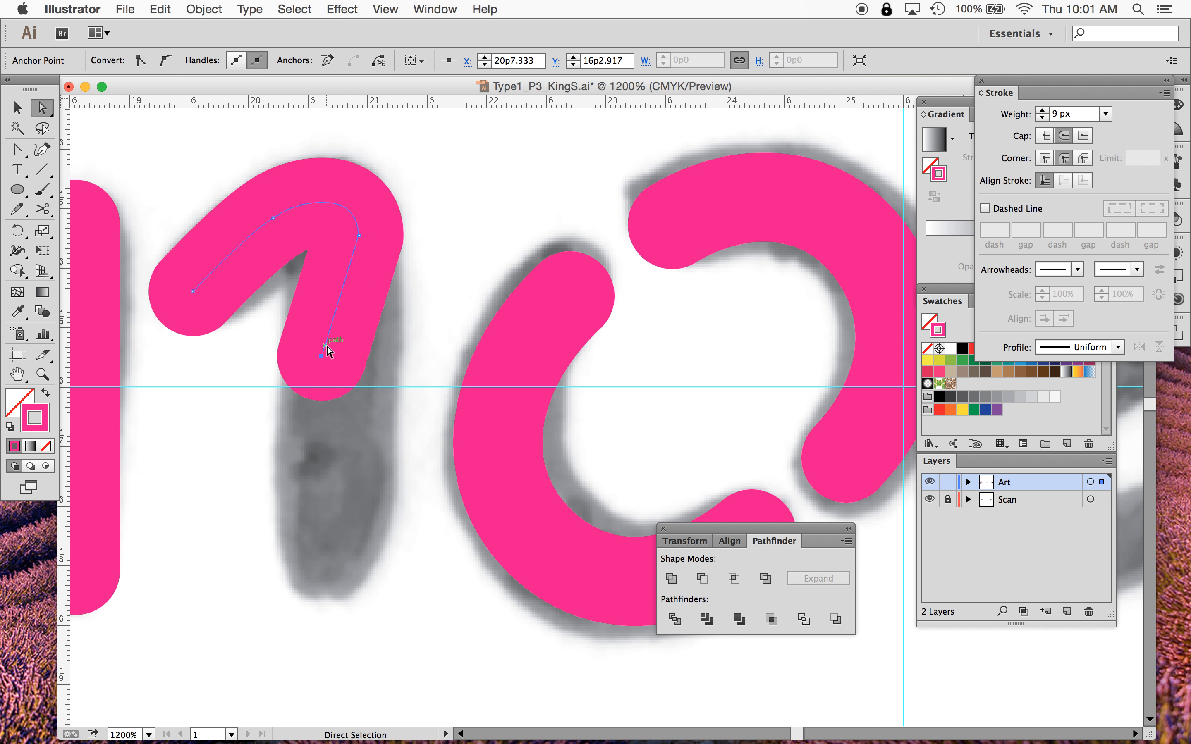
click(321, 356)
drag(320, 359, 358, 405)
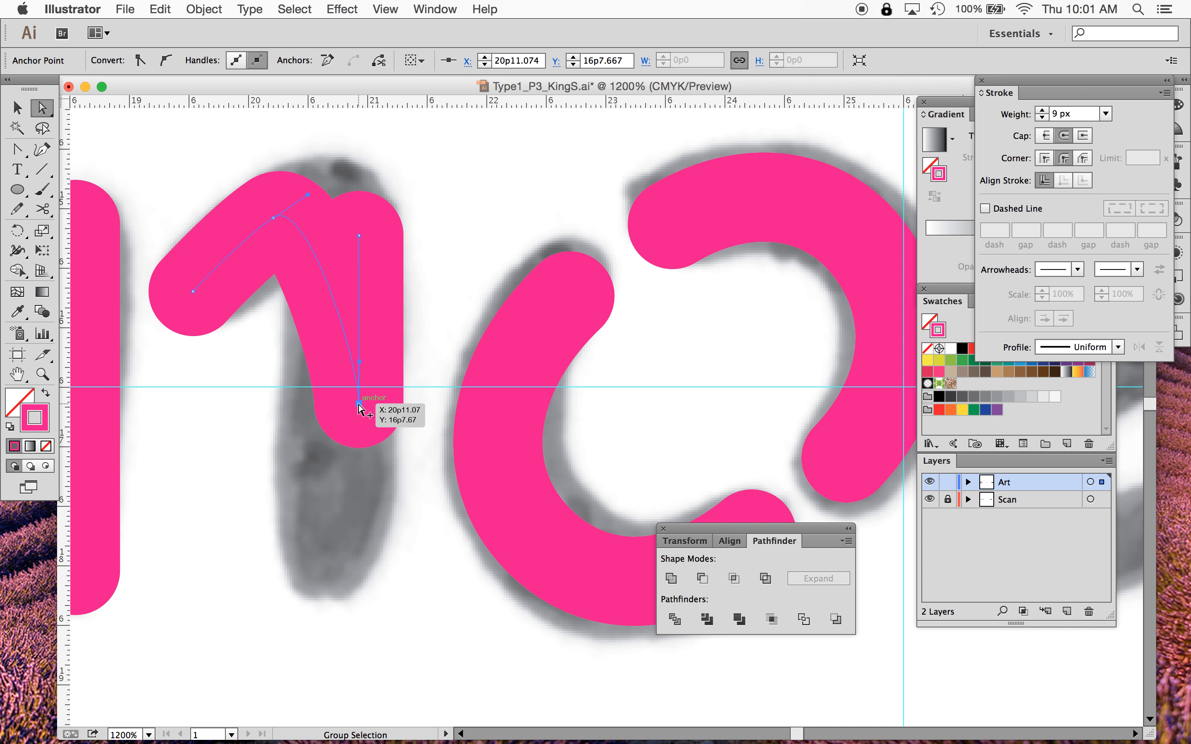
key(super+z)
key(super+z)
key(super+z)
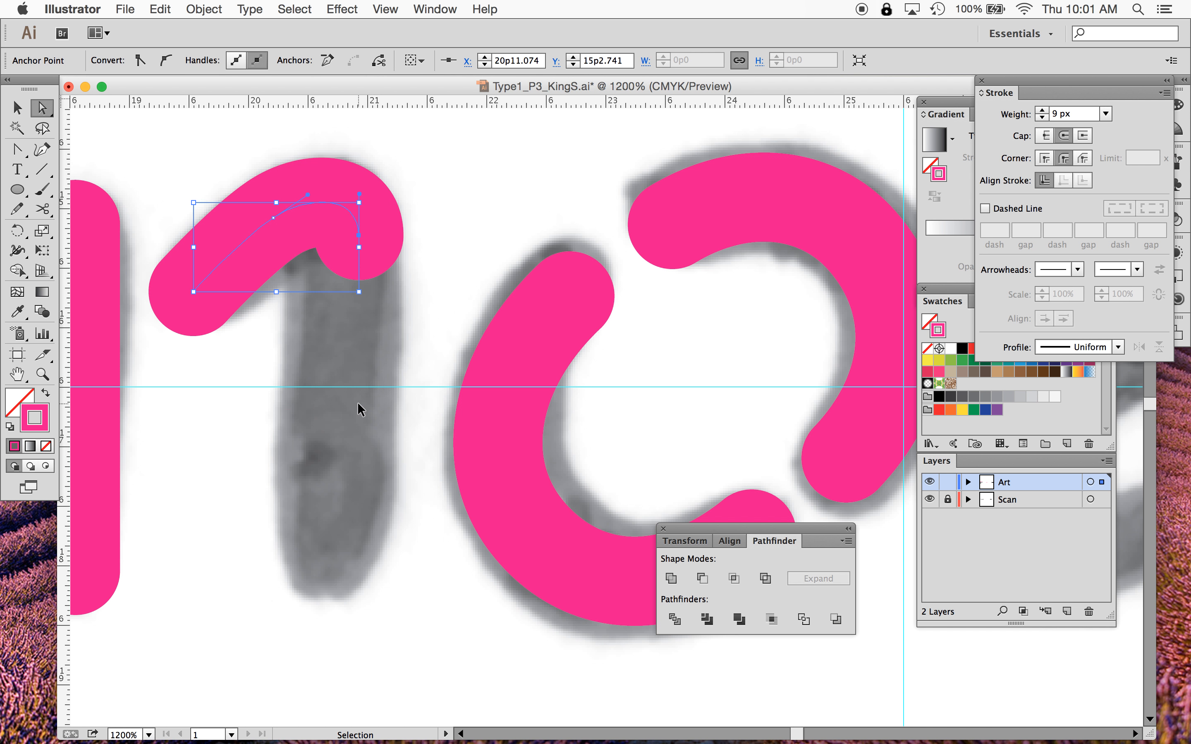
drag(321, 355, 357, 568)
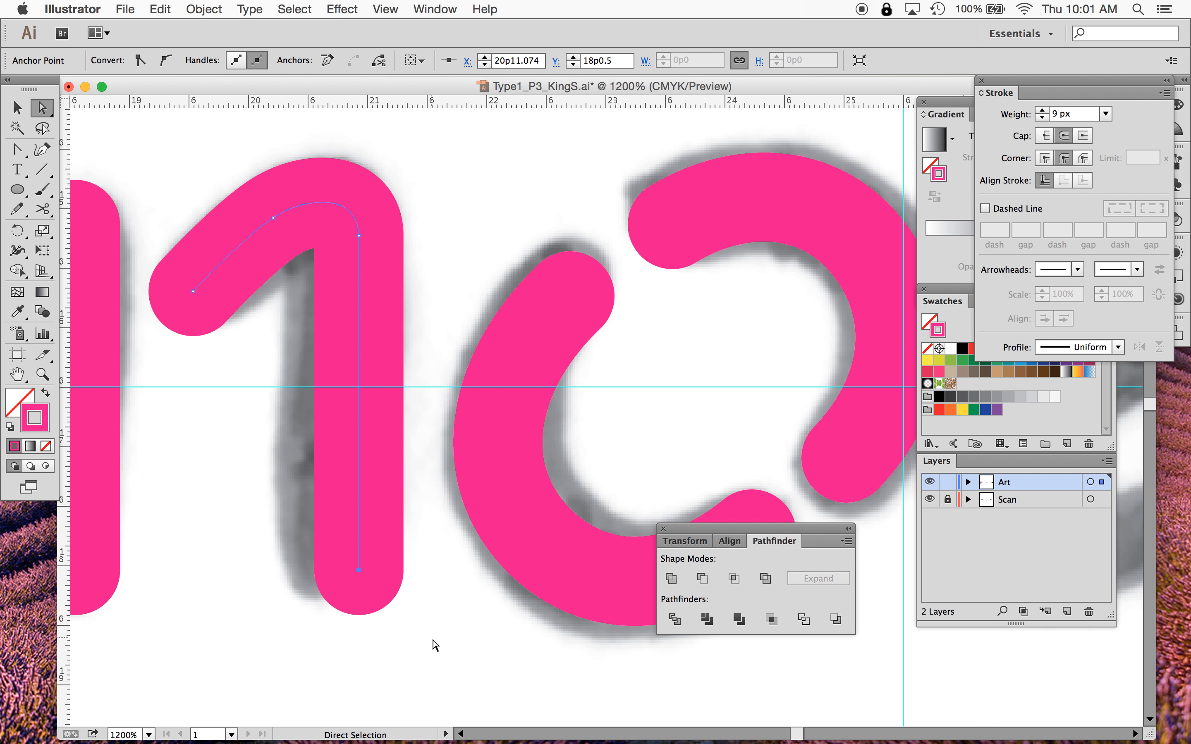
click(435, 645)
- Convert the n path into a filled shape with Outline Stroke
click(17, 107)
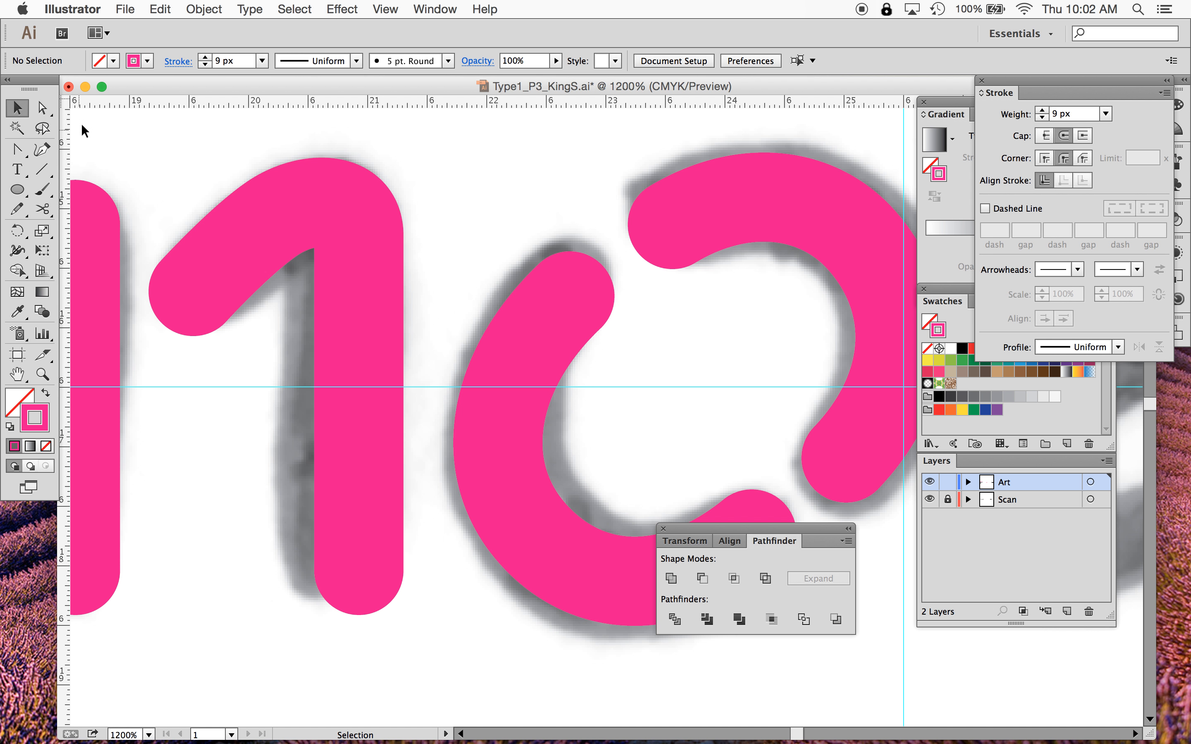
click(360, 297)
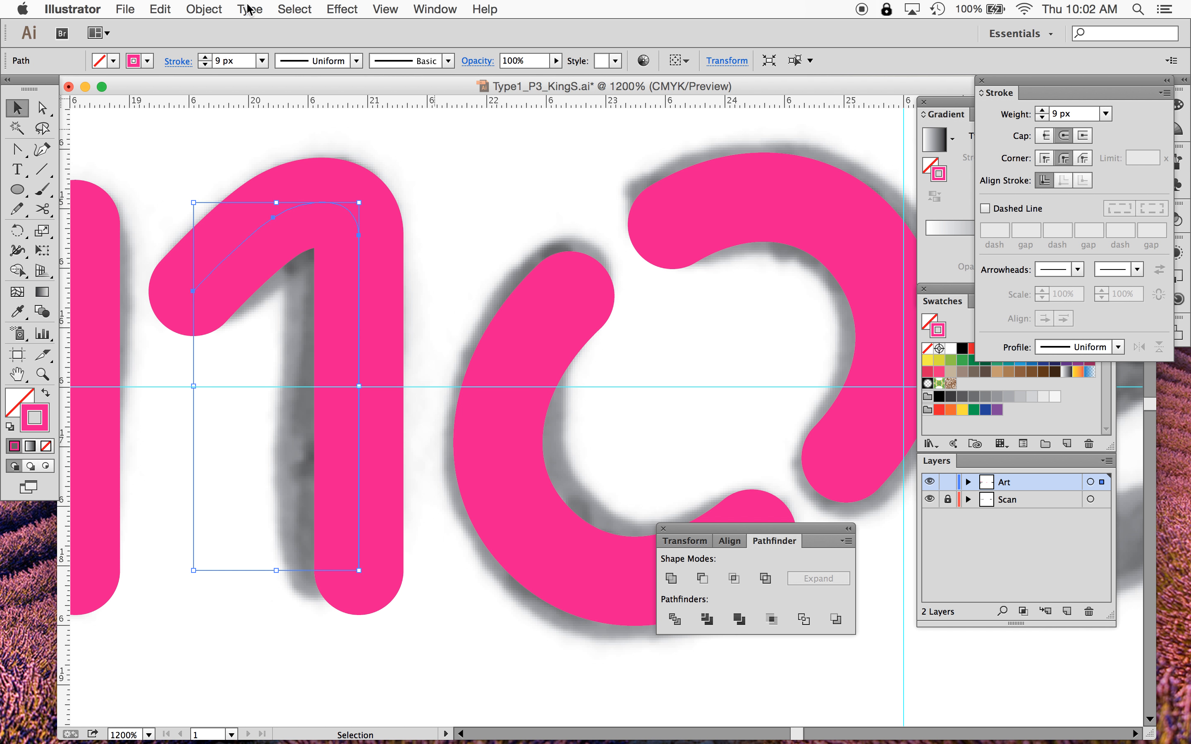
click(203, 9)
mouse_move(252, 320)
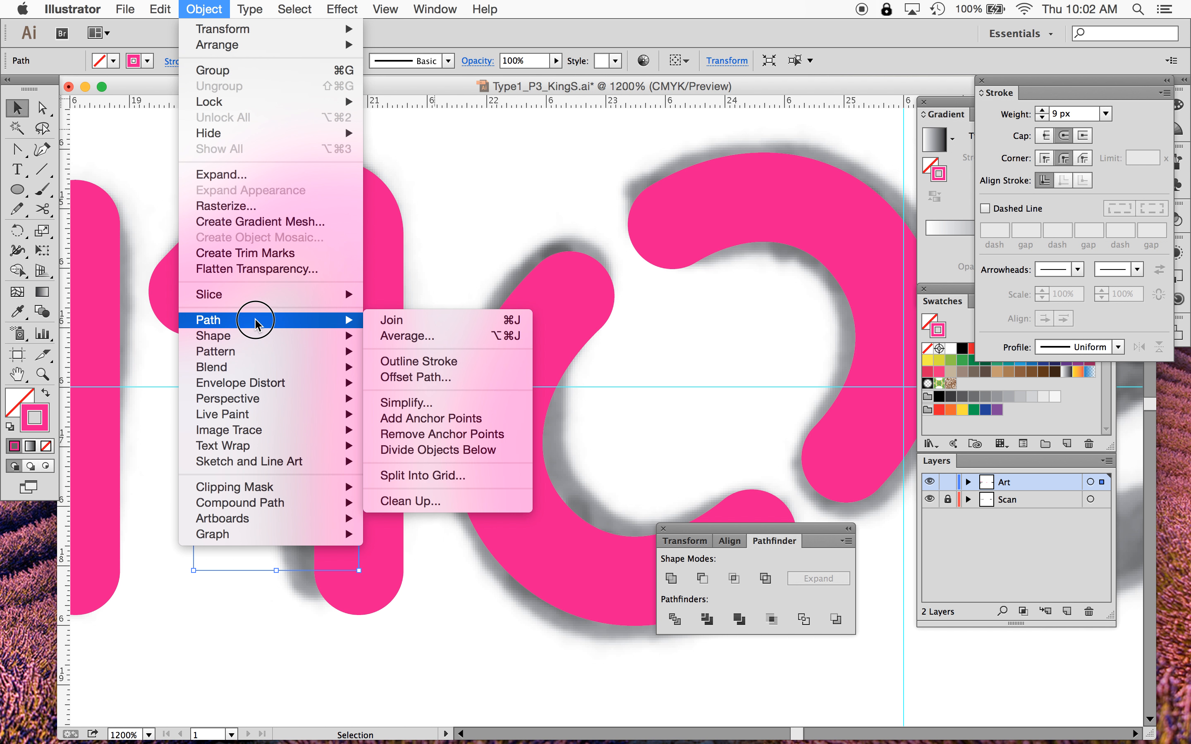
click(450, 364)
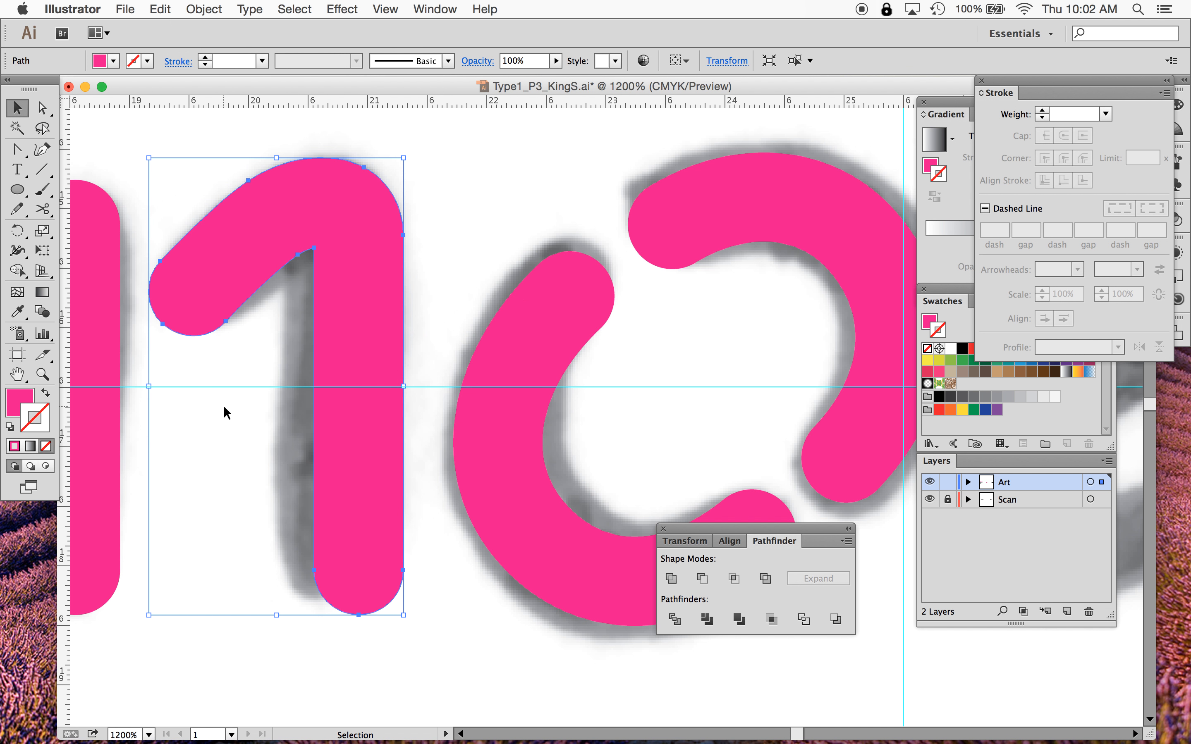
click(234, 448)
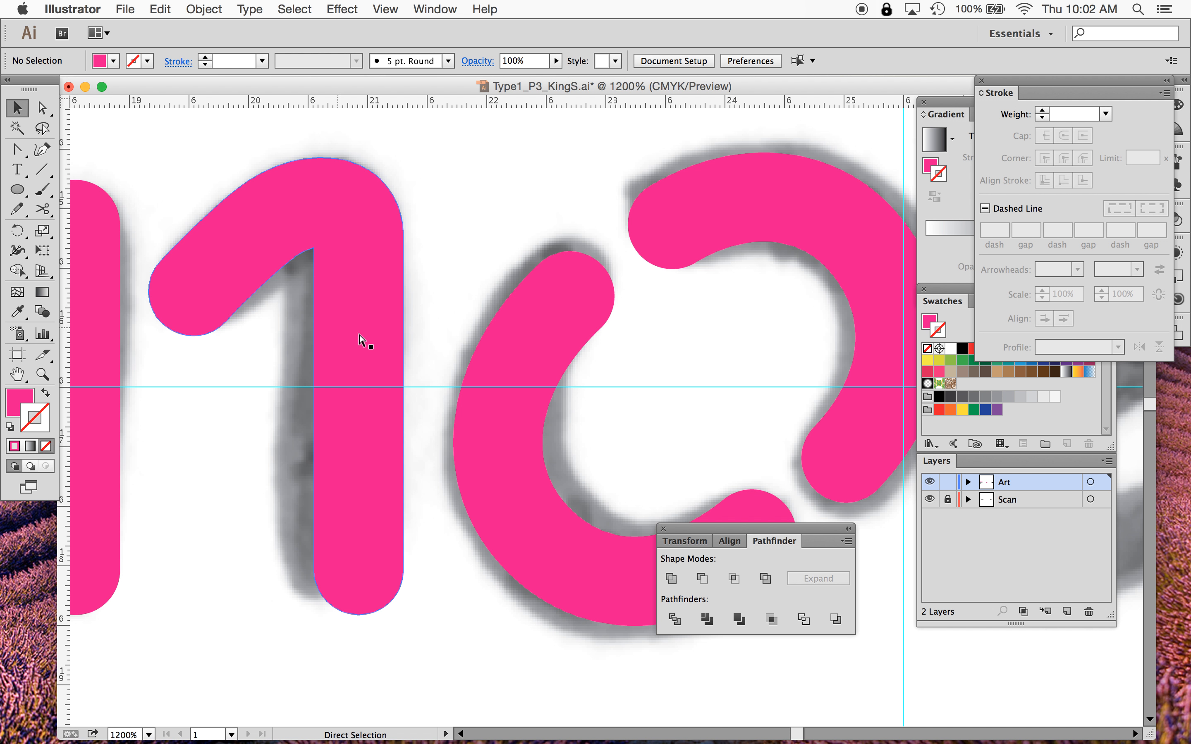
- Switch between Outline and Preview views to inspect the stem paths of the n letters
key(super+y)
key(super+y)
scroll(369, 337, left, 5)
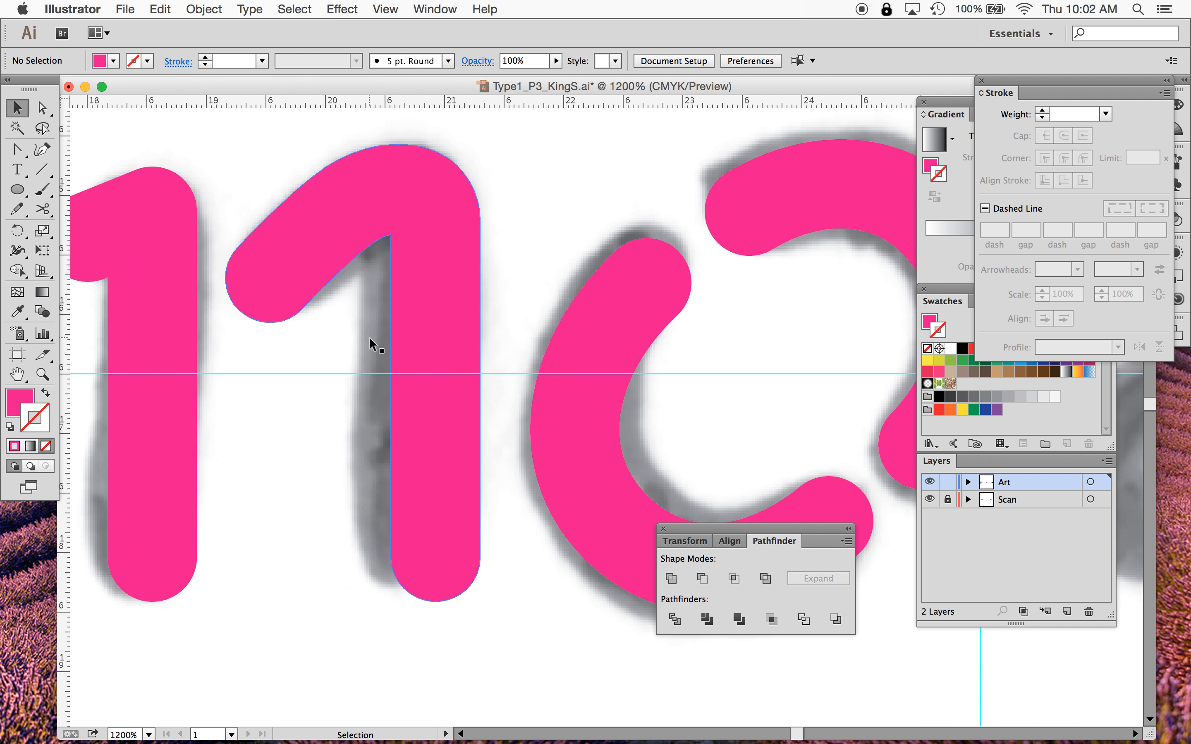
click(243, 358)
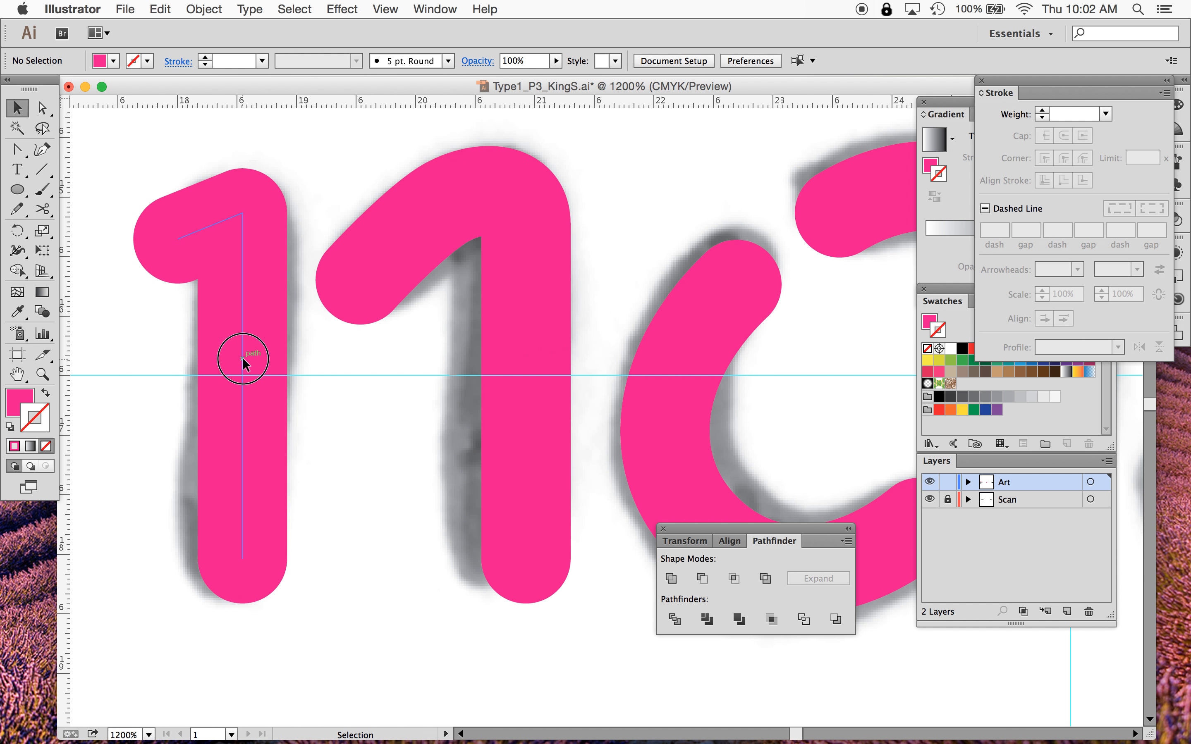
key(super)
key(super+y)
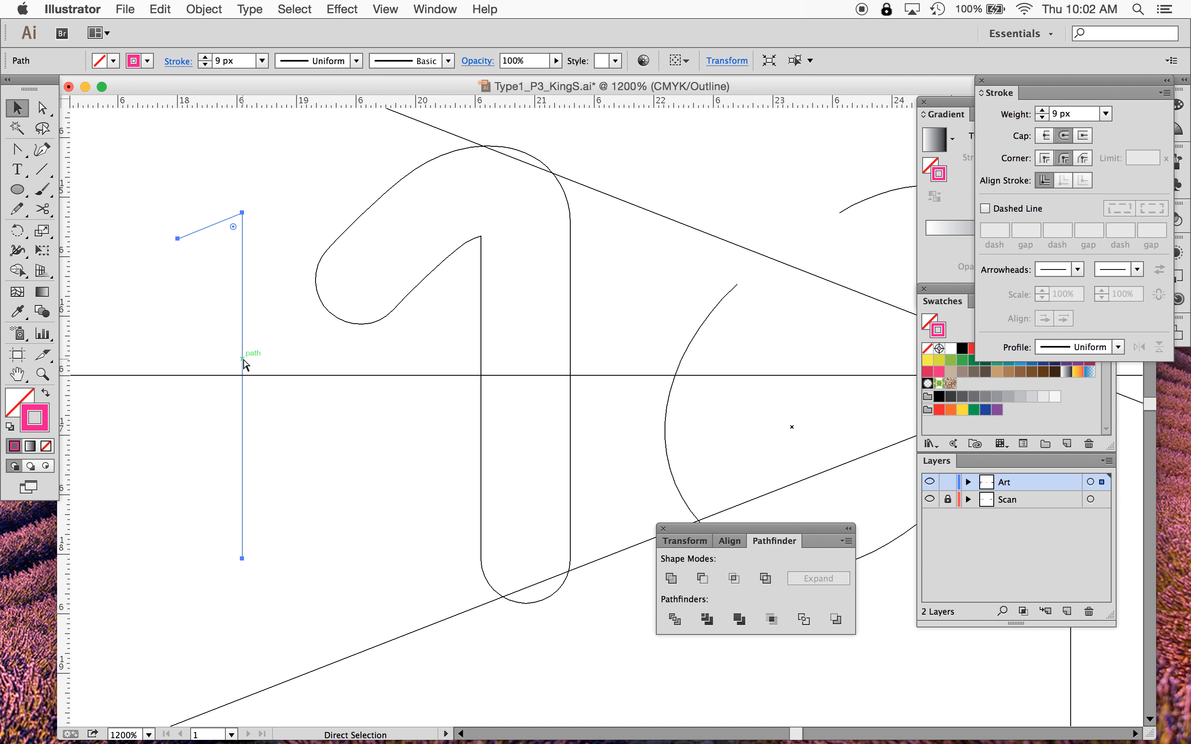
key(super)
key(super+y)
key(super)
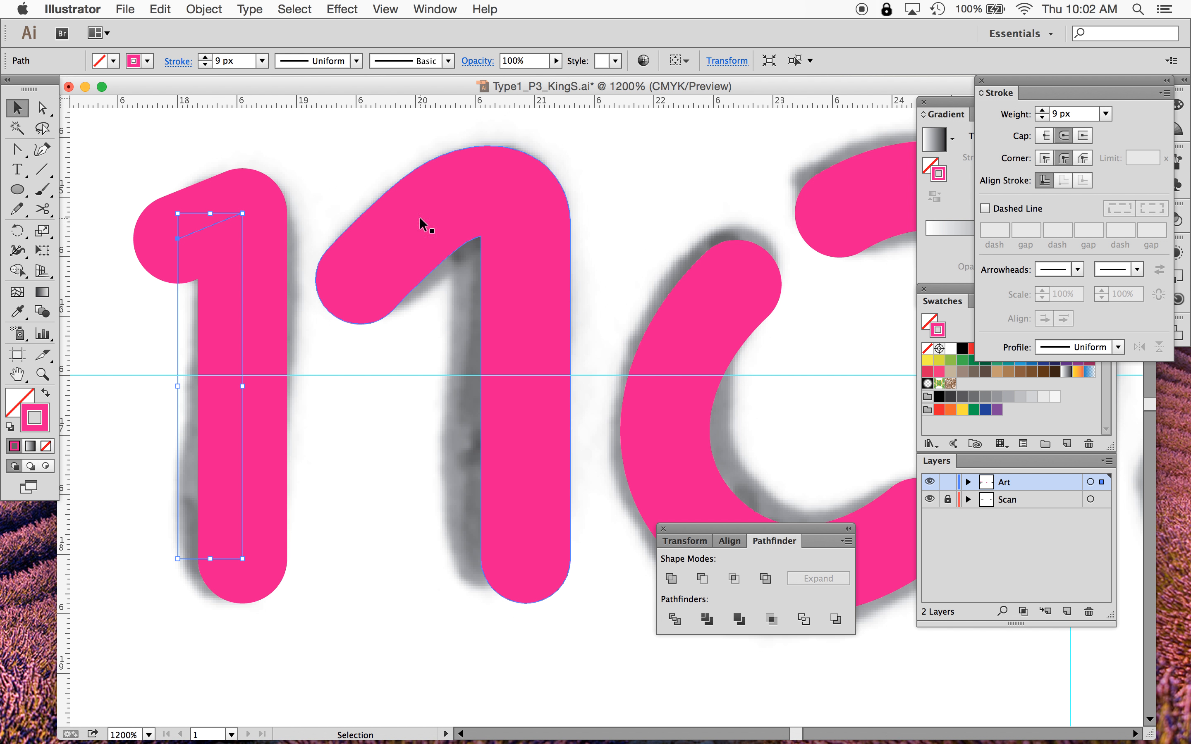
key(super+y)
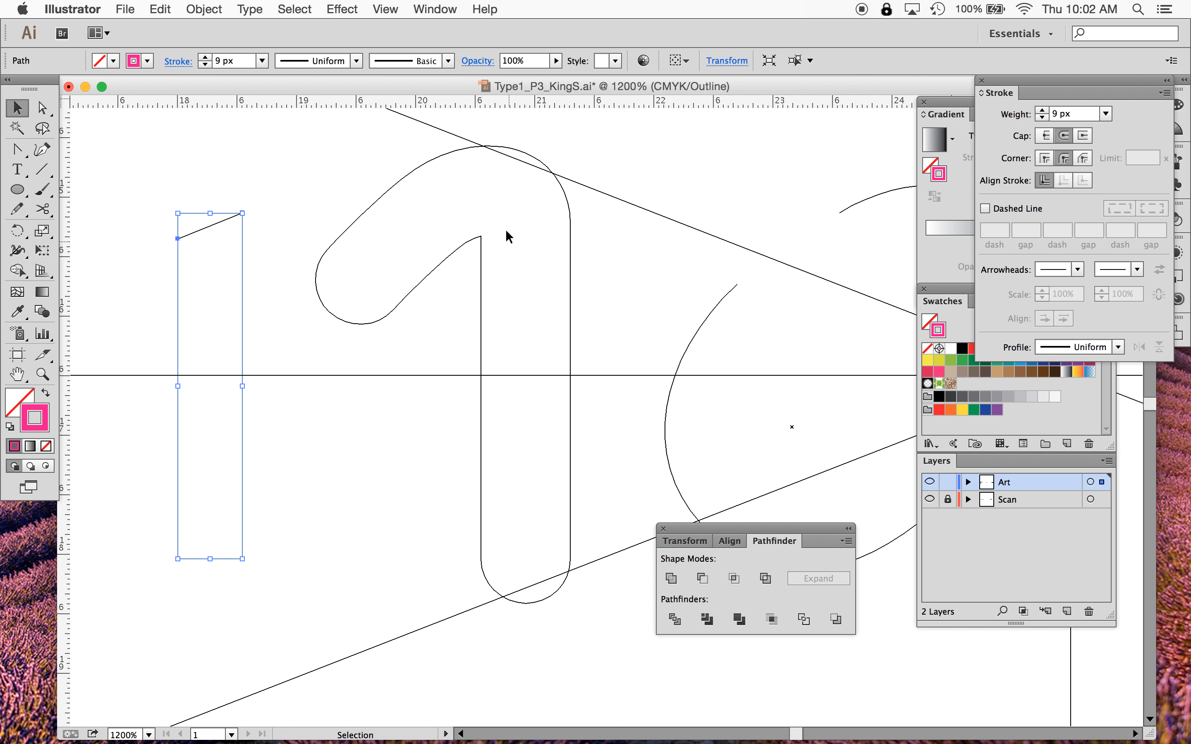
key(super+y)
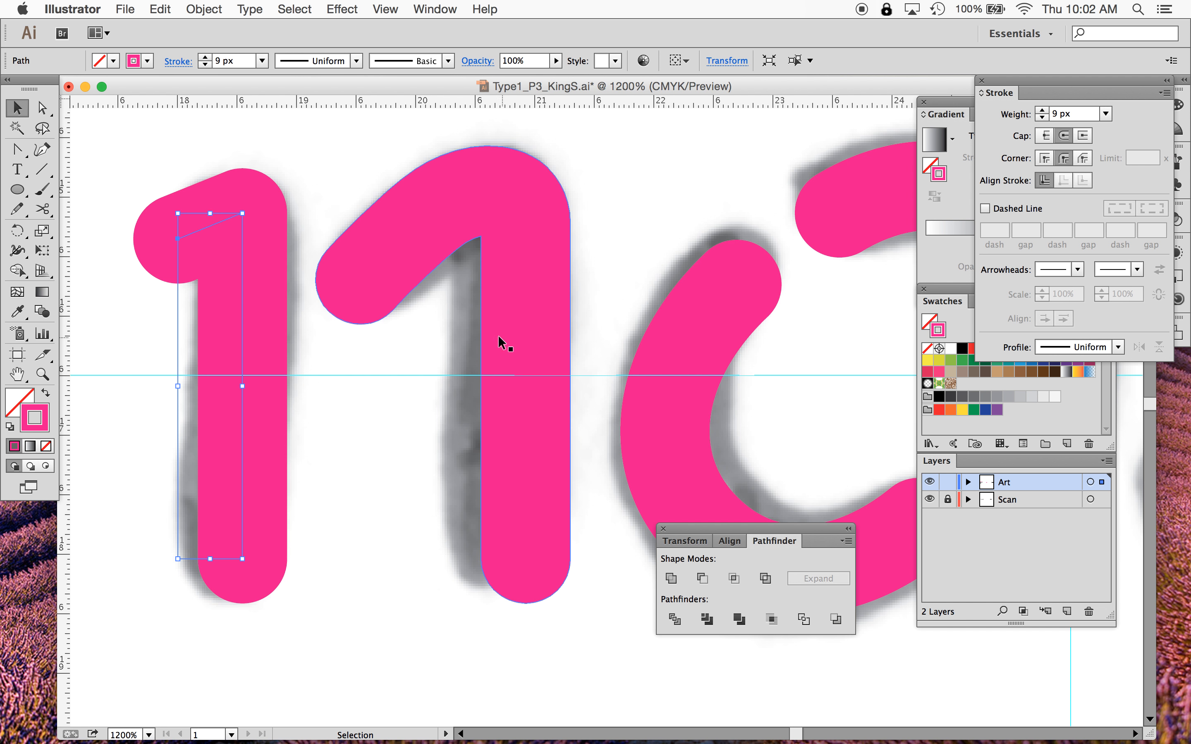
- Select the outlined n and inspect its right stem edge in Outline view at 2400%
click(483, 334)
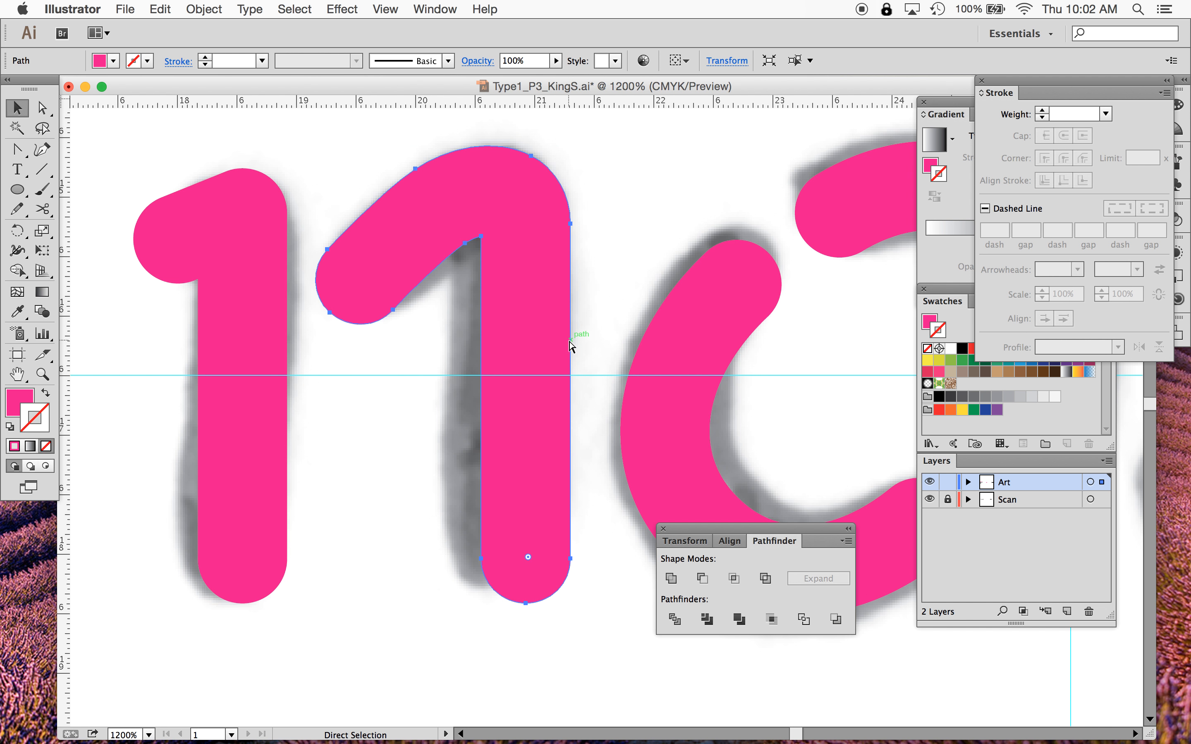
key(super+y)
key(super+equal)
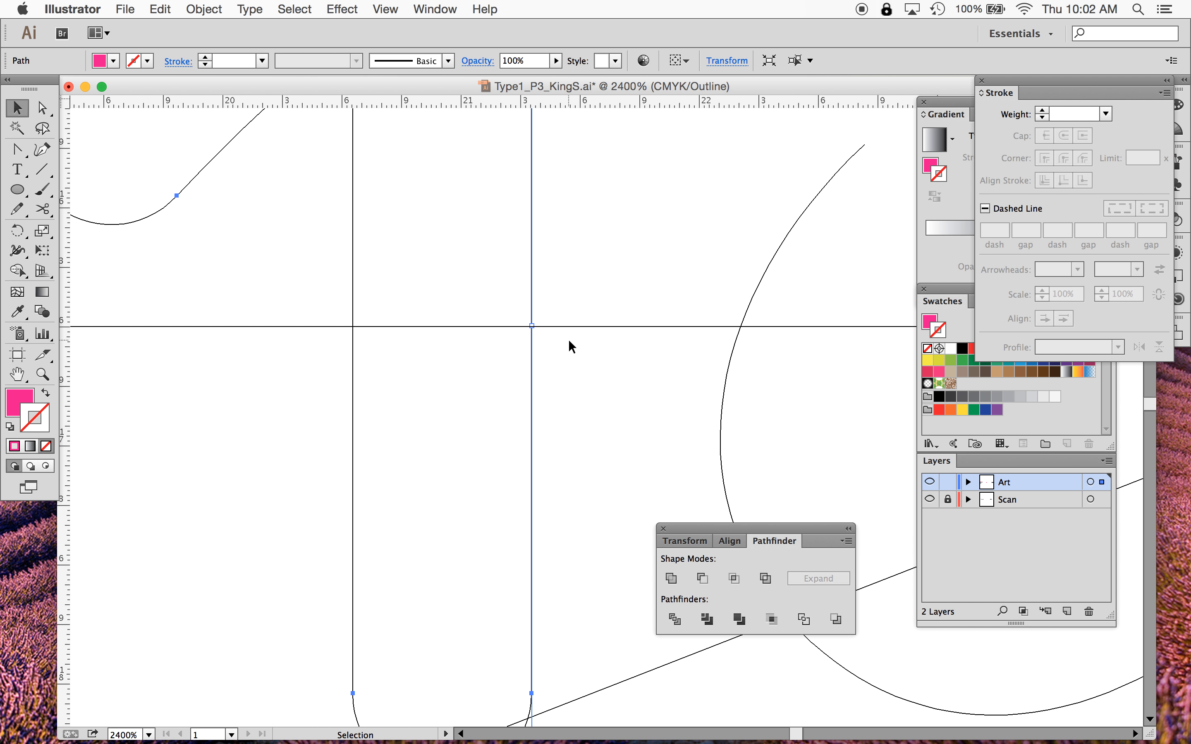
- Move the top anchor of the n's right stem down and adjust the arch segment so the stem's top corner becomes rounded
scroll(568, 339, up, 10)
scroll(568, 338, left, 3)
click(42, 107)
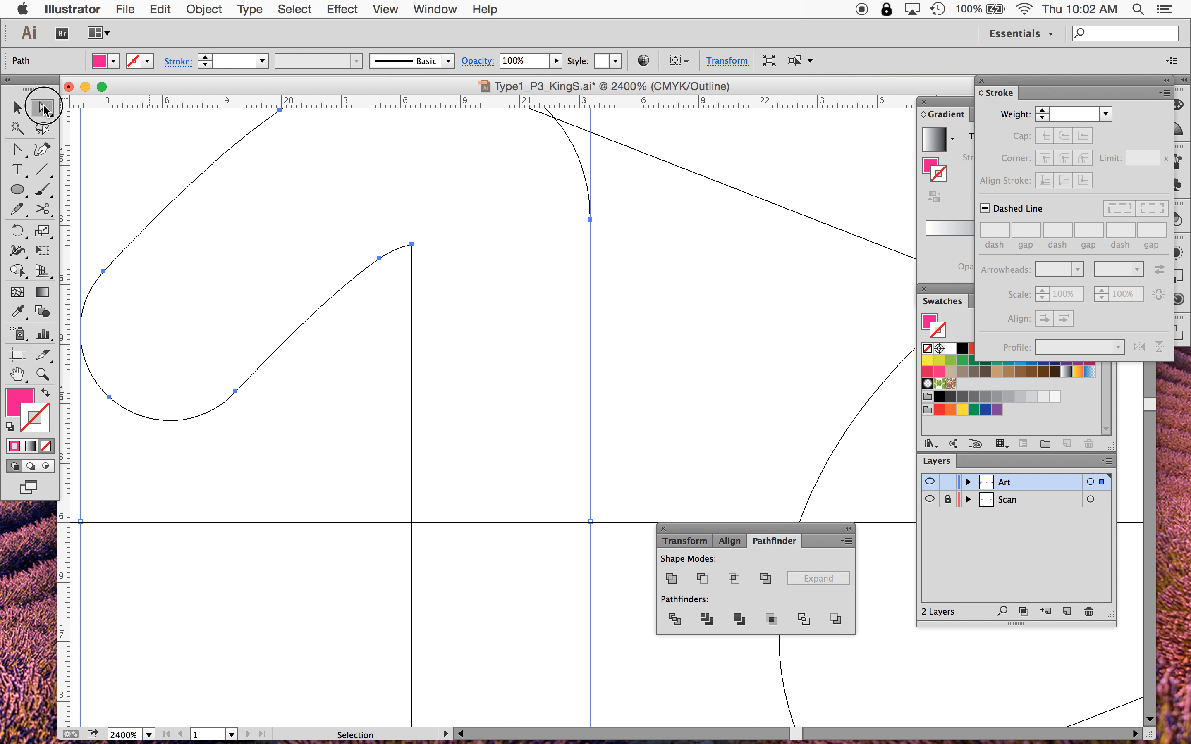
click(411, 245)
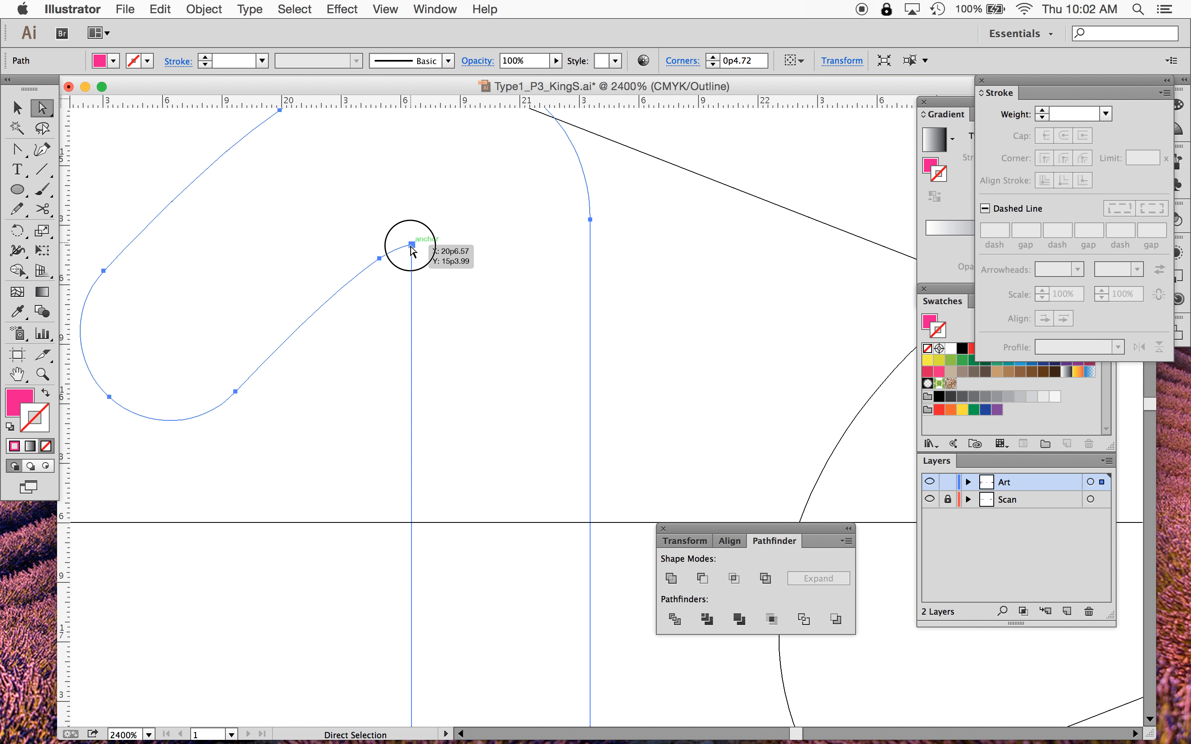
click(380, 338)
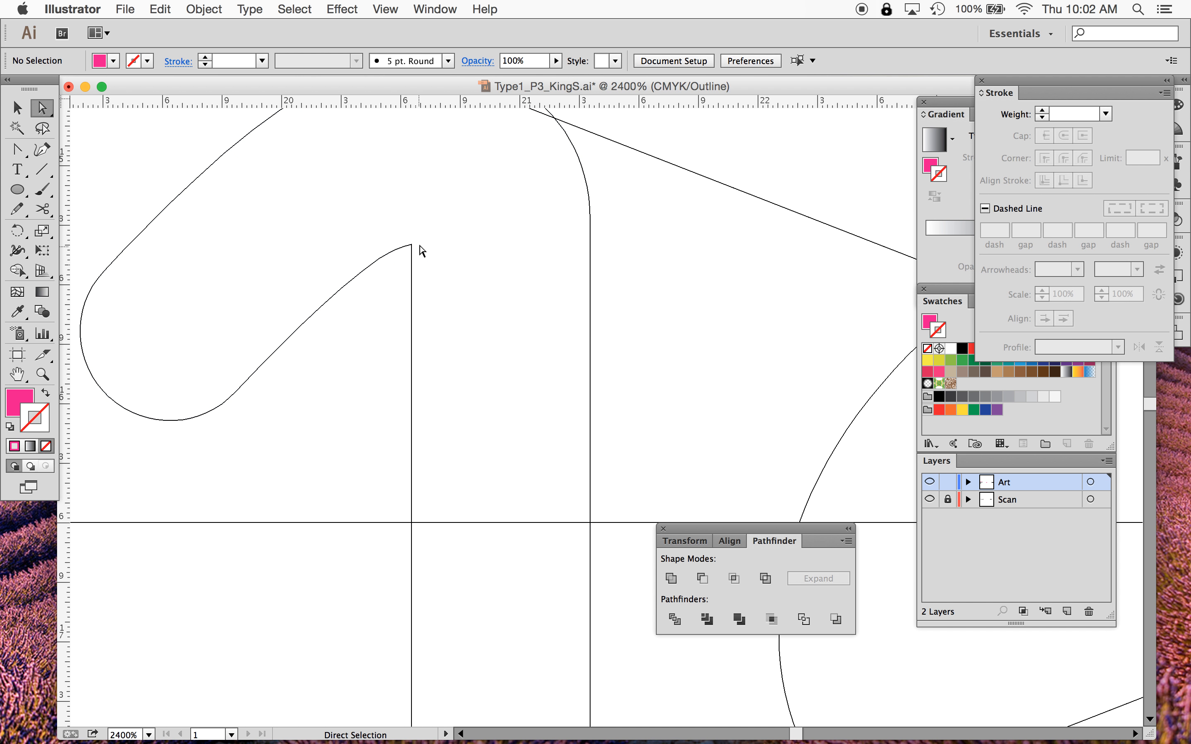
mouse_move(412, 245)
mouse_down()
mouse_move(411, 286)
mouse_move(412, 252)
mouse_move(409, 269)
mouse_up()
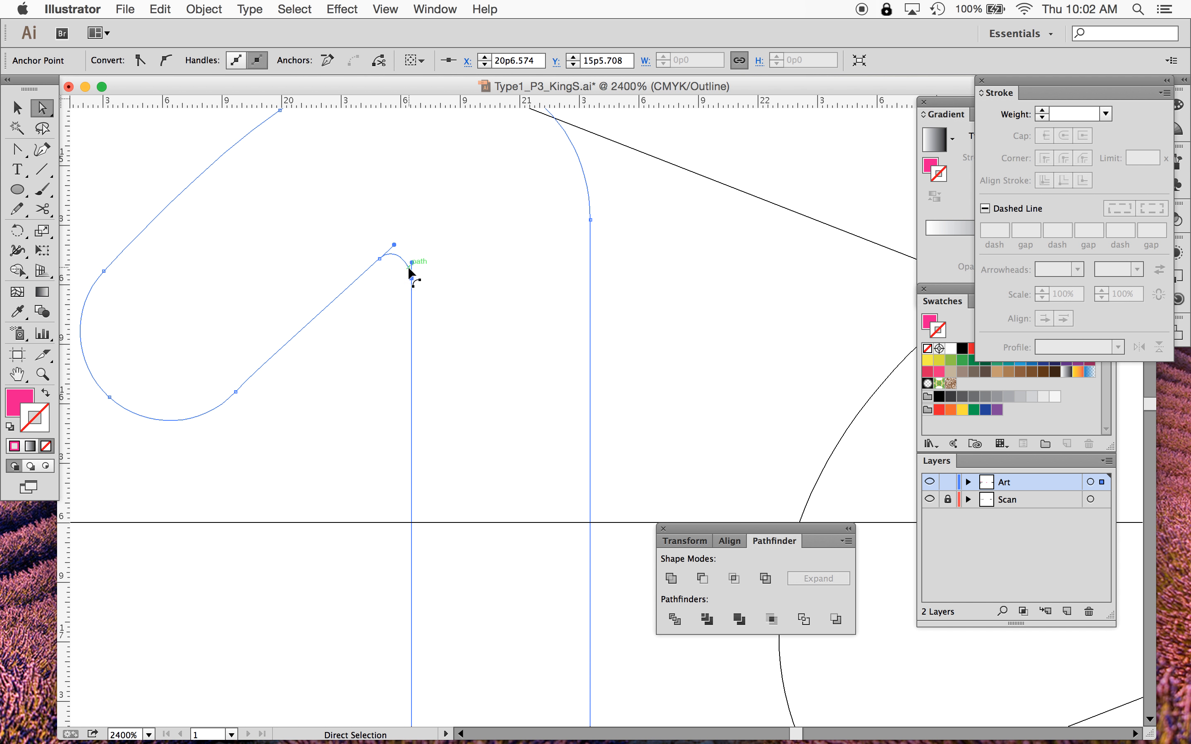
click(380, 258)
drag(339, 297, 339, 300)
click(363, 370)
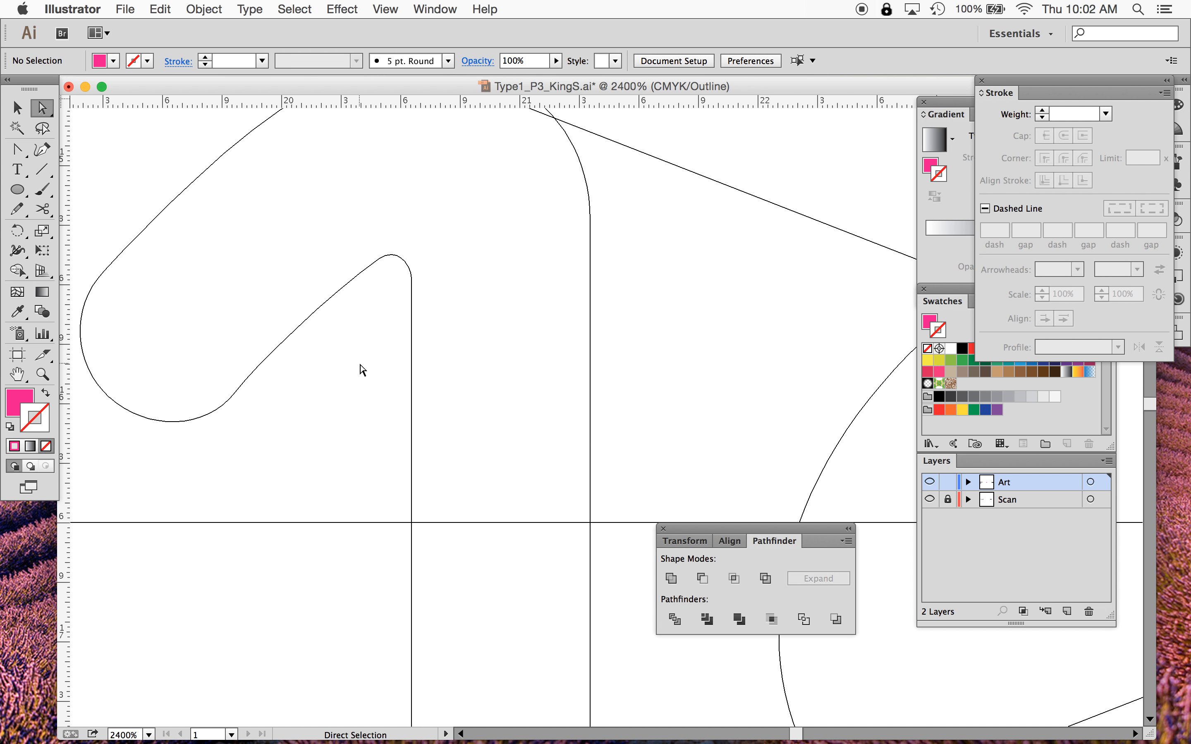
- Zoom out and switch to Preview to compare the finished n and o shapes with the scan
key(super+minus)
key(super+minus)
key(super+minus)
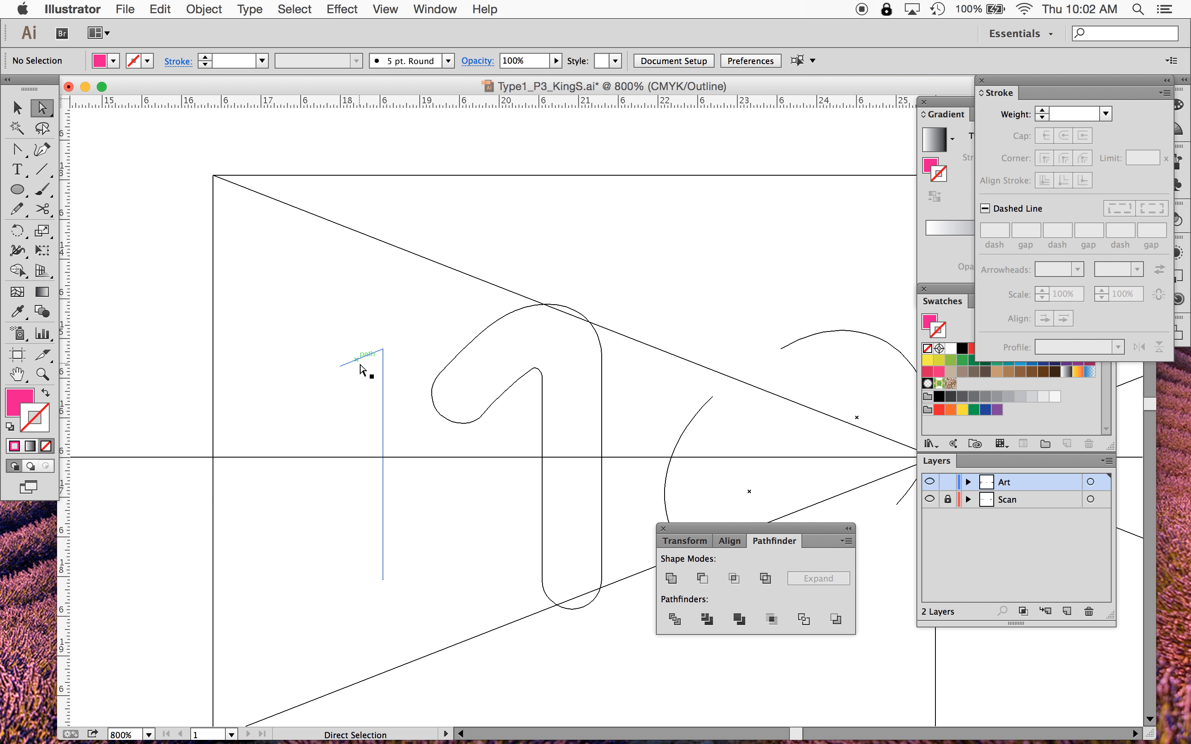
scroll(494, 424, right, 5)
scroll(495, 423, down, 2)
key(super+y)
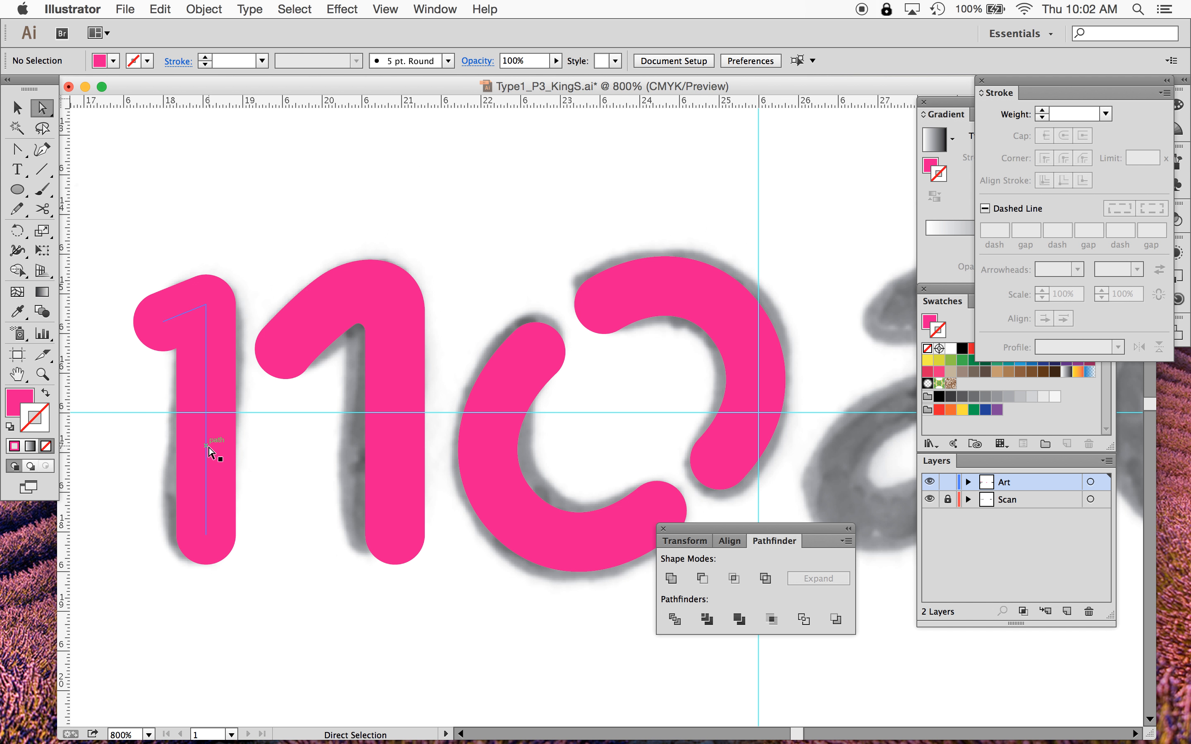
scroll(611, 431, down, 4)
scroll(611, 431, right, 2)
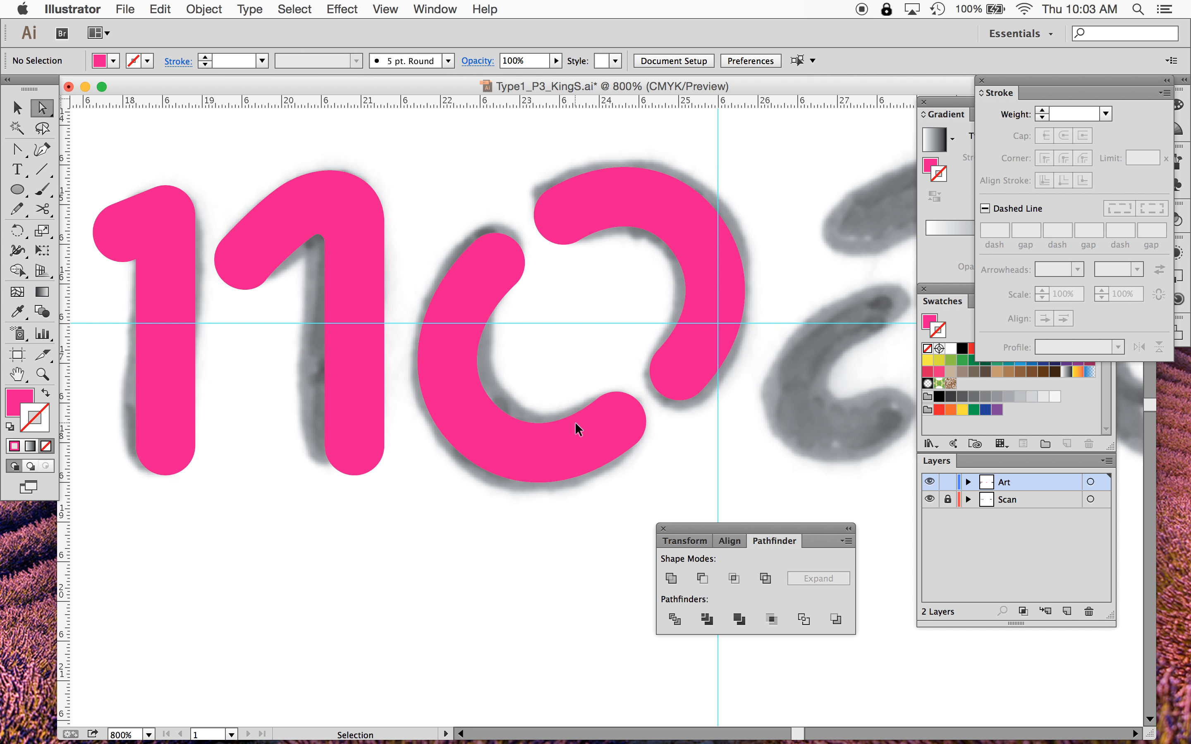
key(super+0)
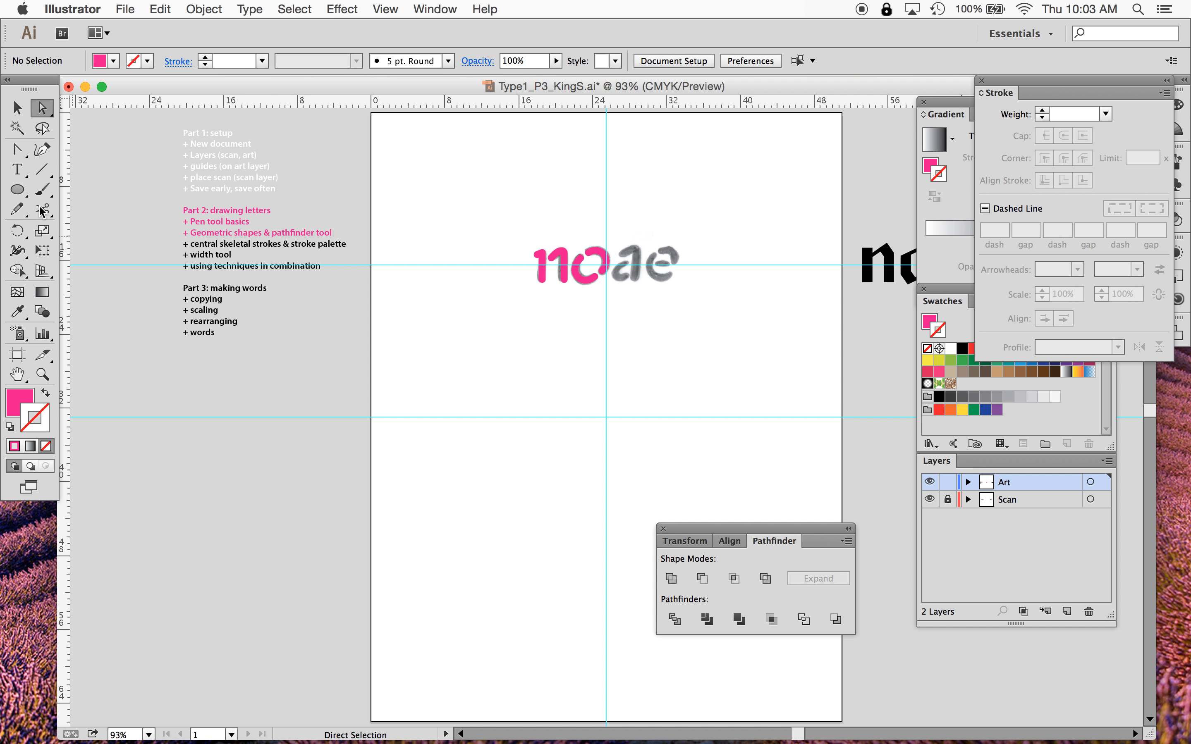
- Colour the agenda line "+ central skeletal strokes & stroke palette" magenta to mark it as the current topic
click(17, 169)
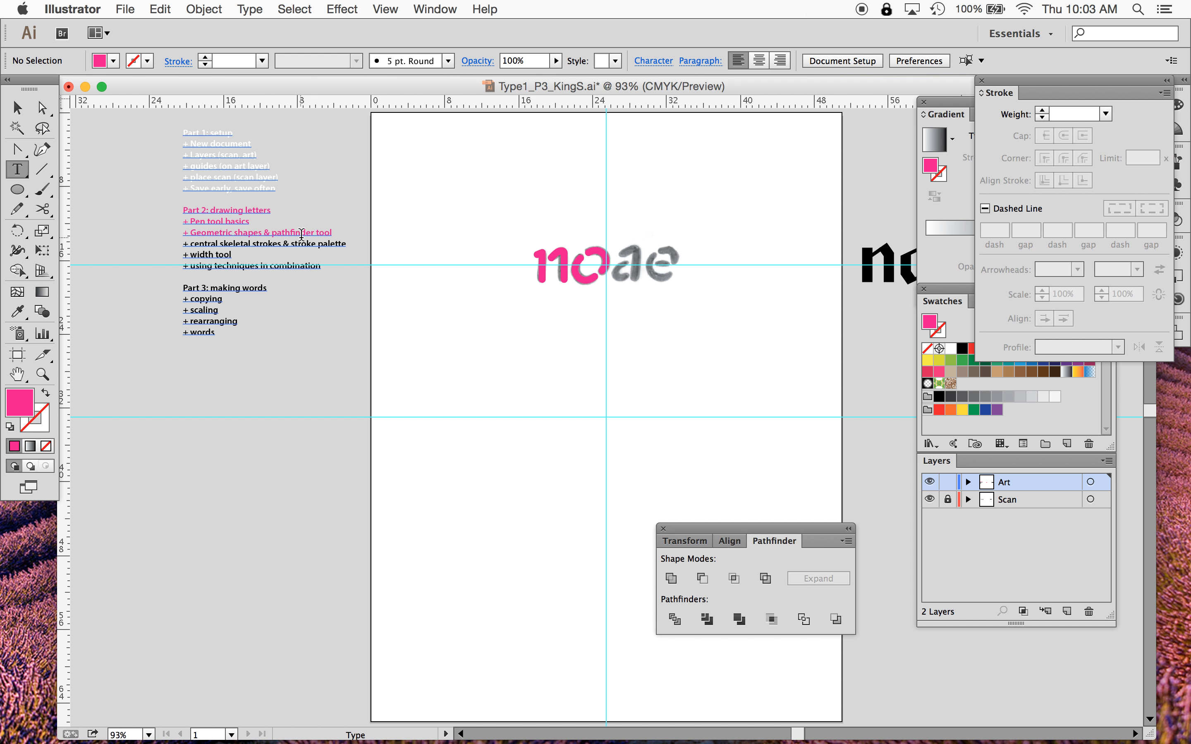
double_click(302, 232)
triple_click(299, 244)
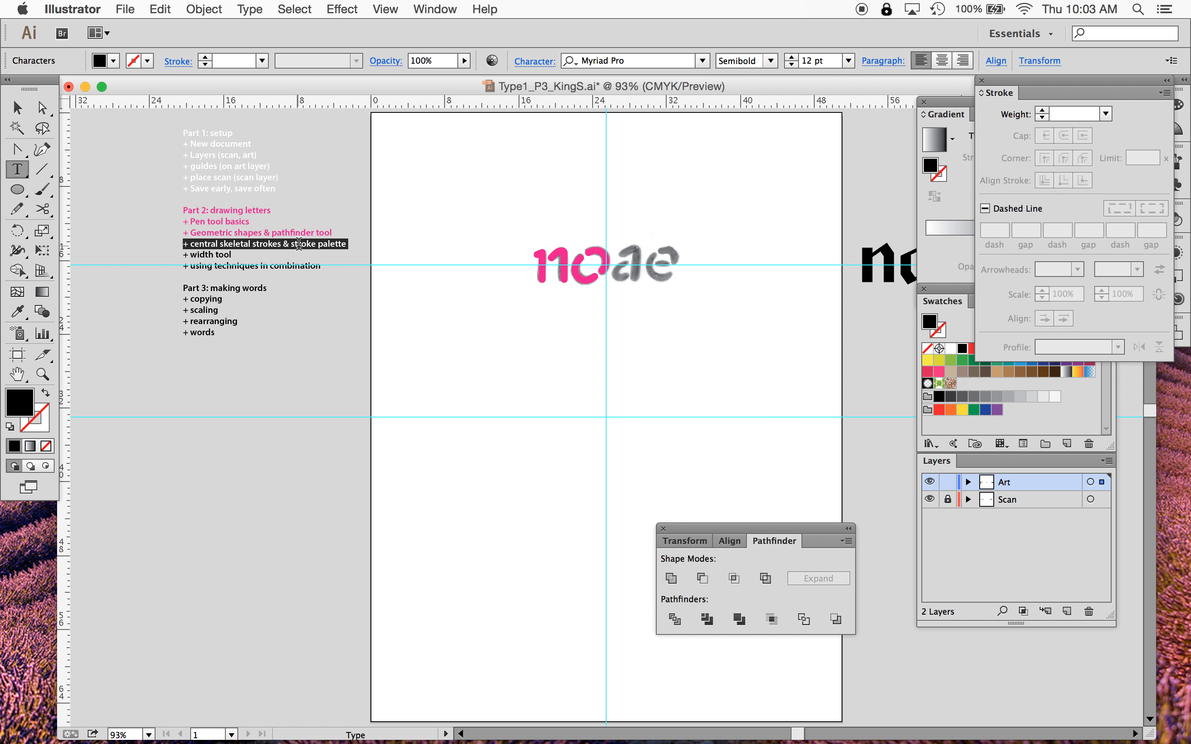
click(959, 323)
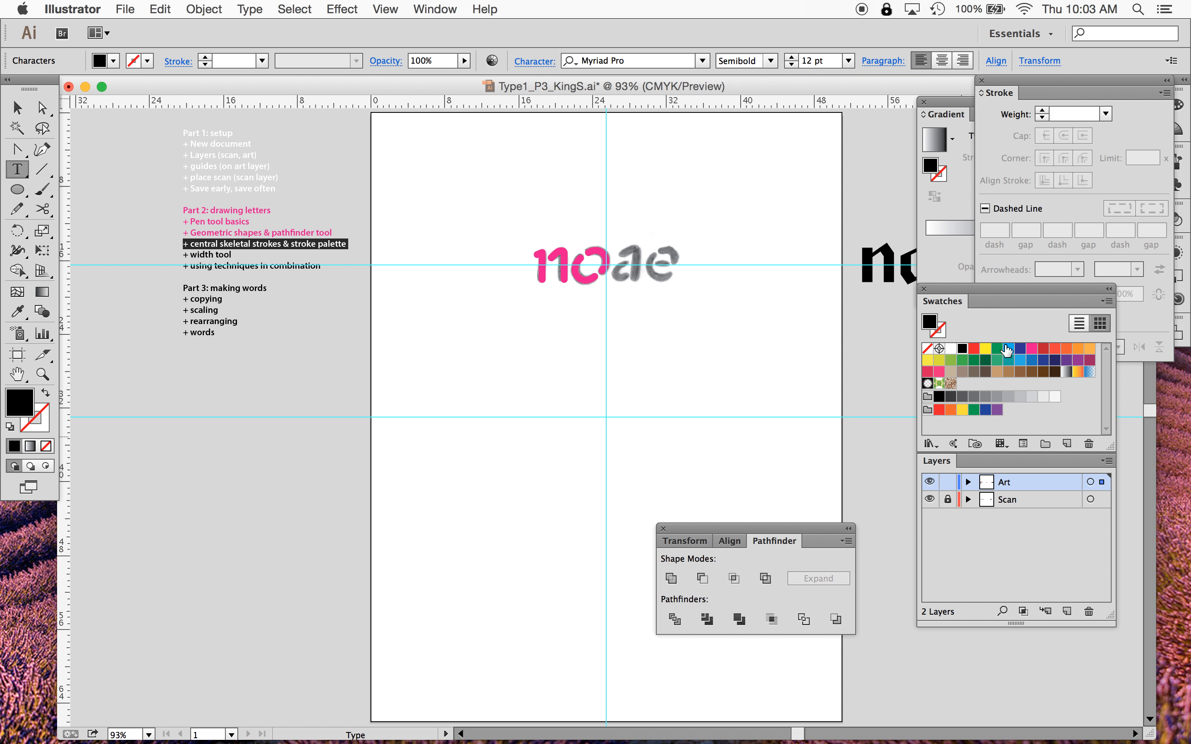
click(1032, 349)
- Unlock the Scan layer and move the traced letters together with their scan off the artboard to the right
scroll(659, 412, right, 5)
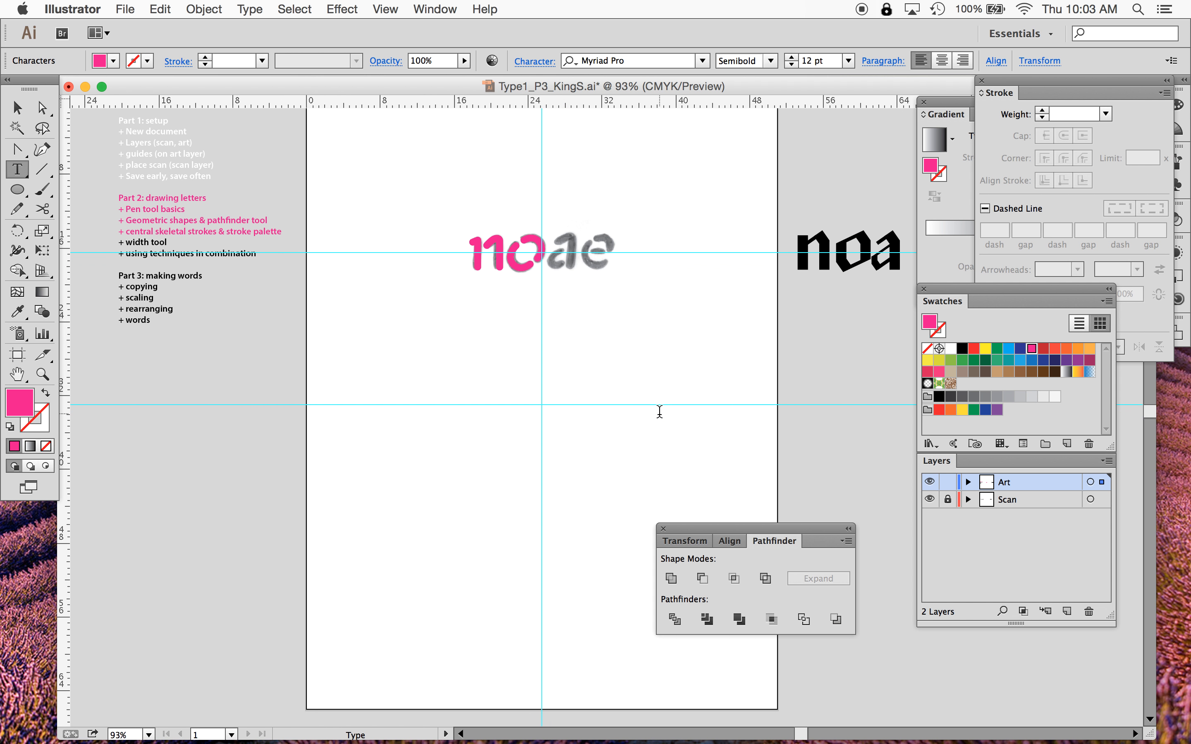
click(17, 107)
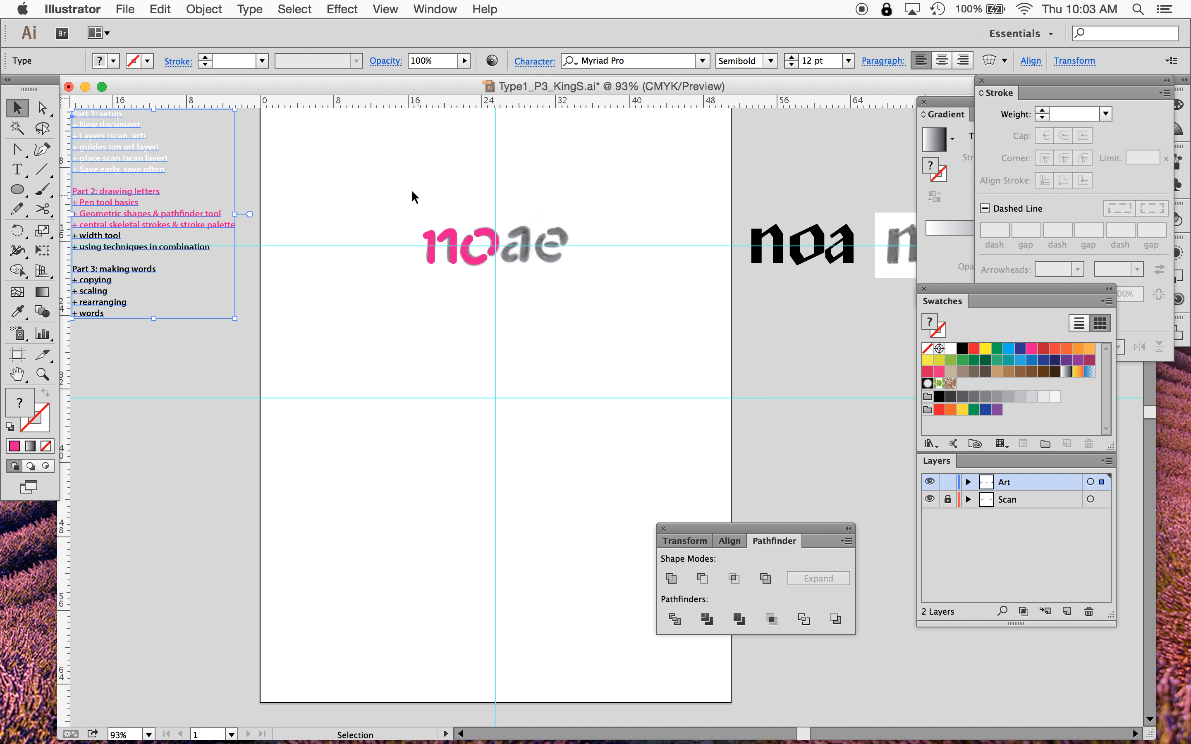
scroll(896, 406, down, 3)
click(947, 499)
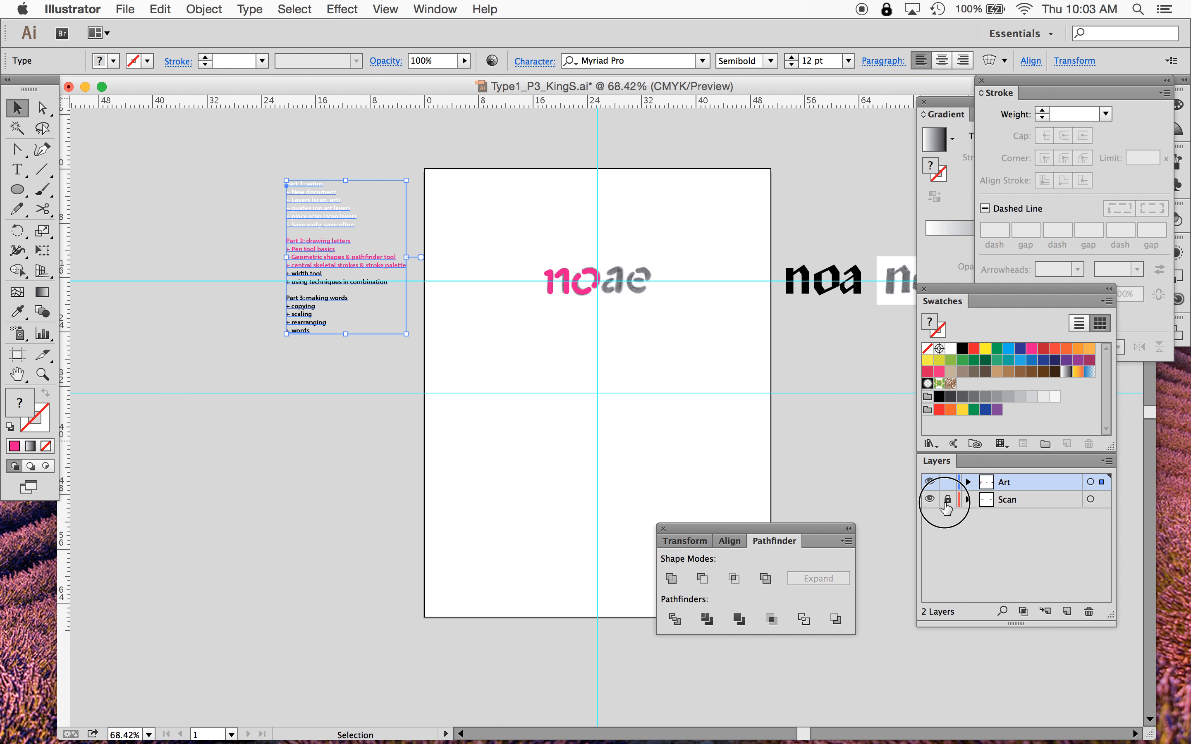
drag(529, 238, 707, 345)
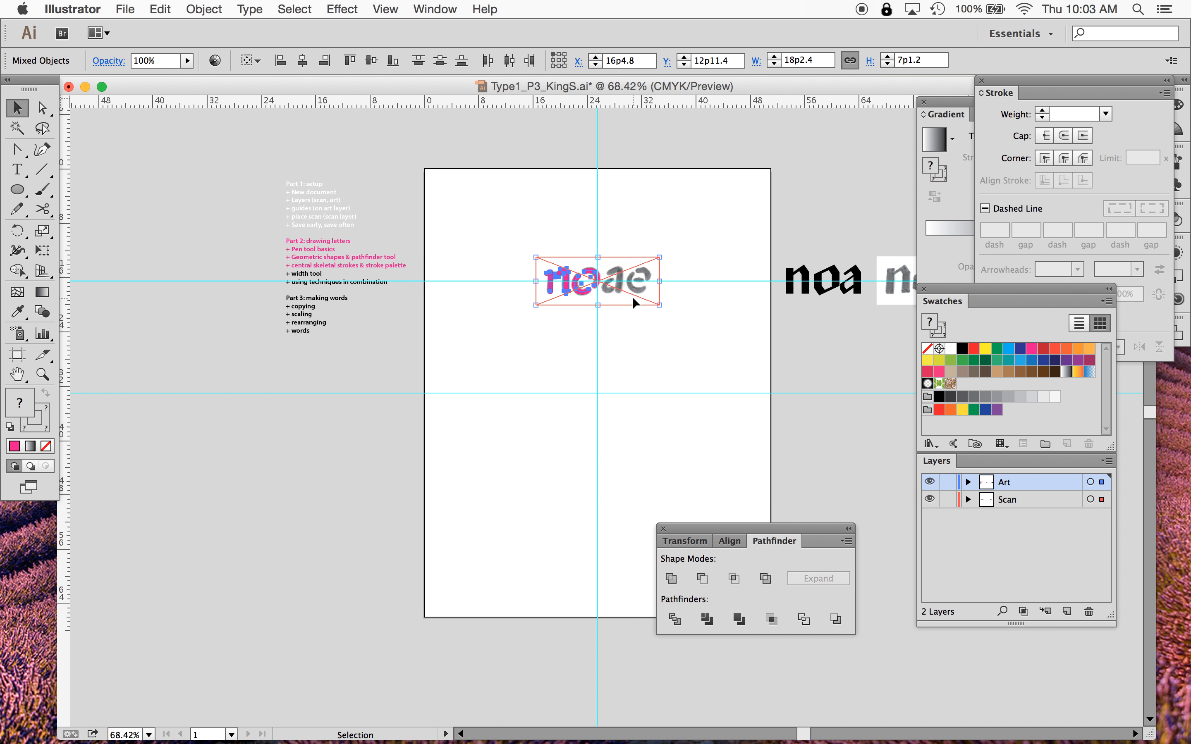
drag(662, 288, 909, 362)
click(670, 319)
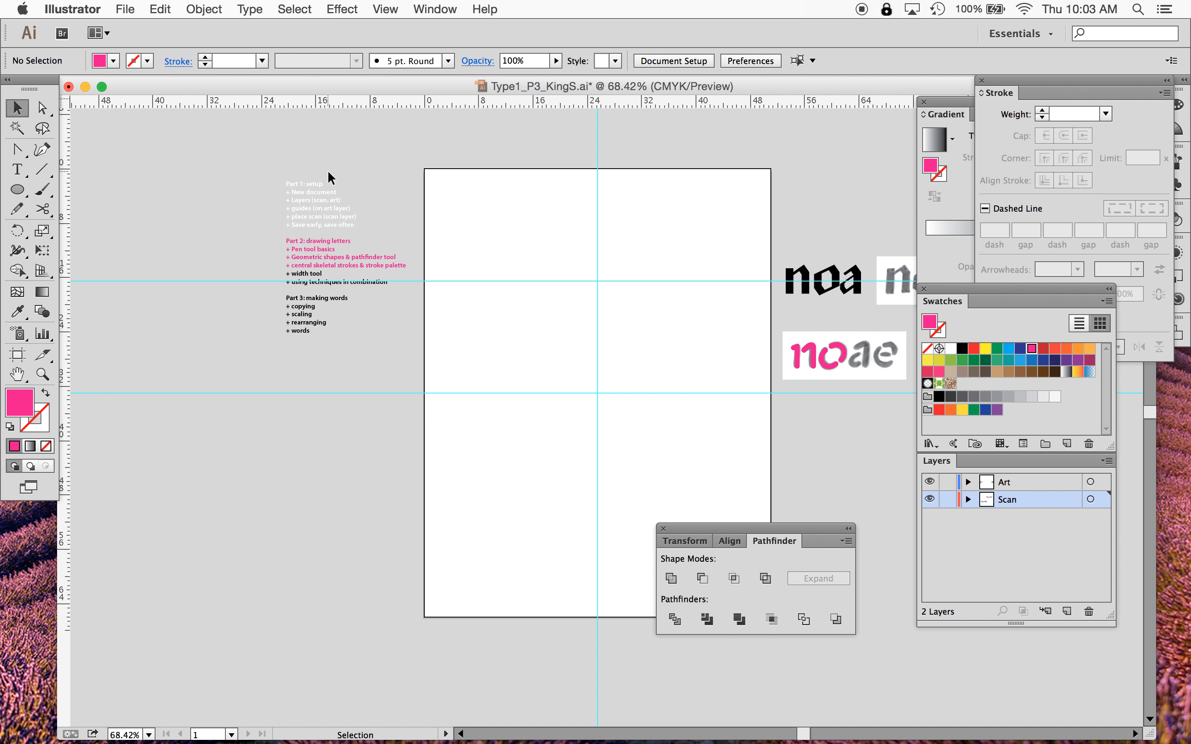
- Place the scan file Design03.tif on the Scan layer and position it over the artboard's guides
click(125, 9)
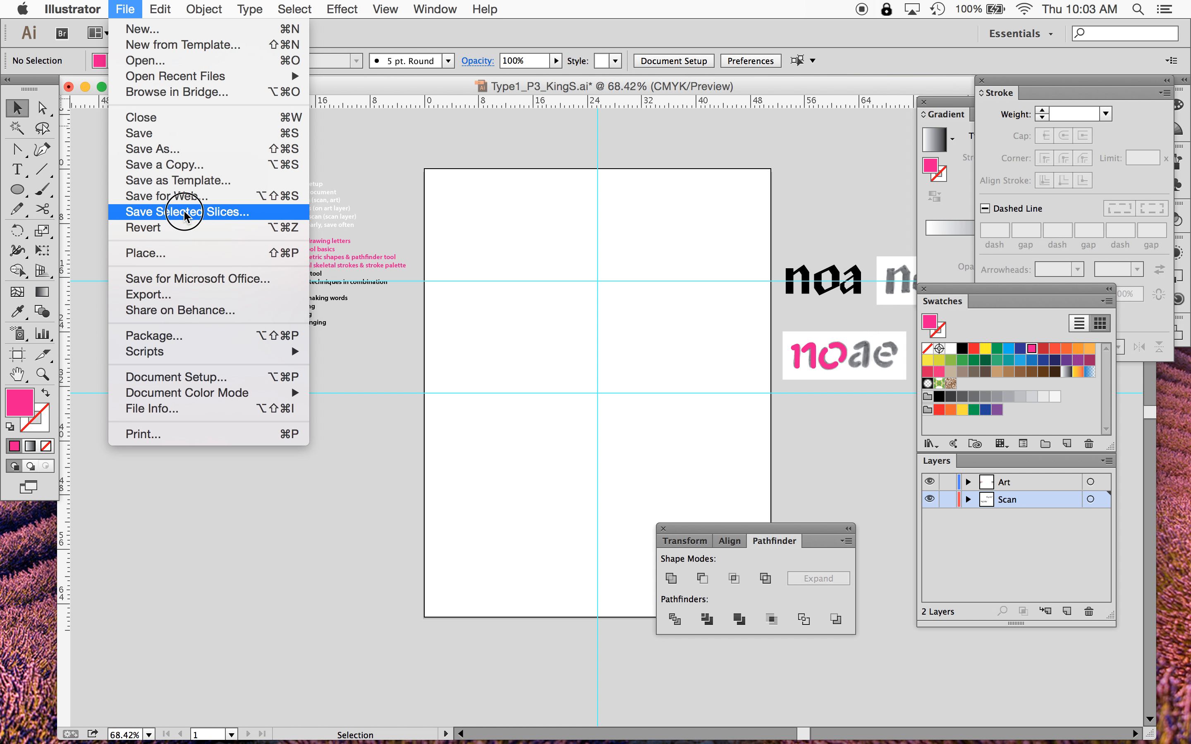
click(185, 255)
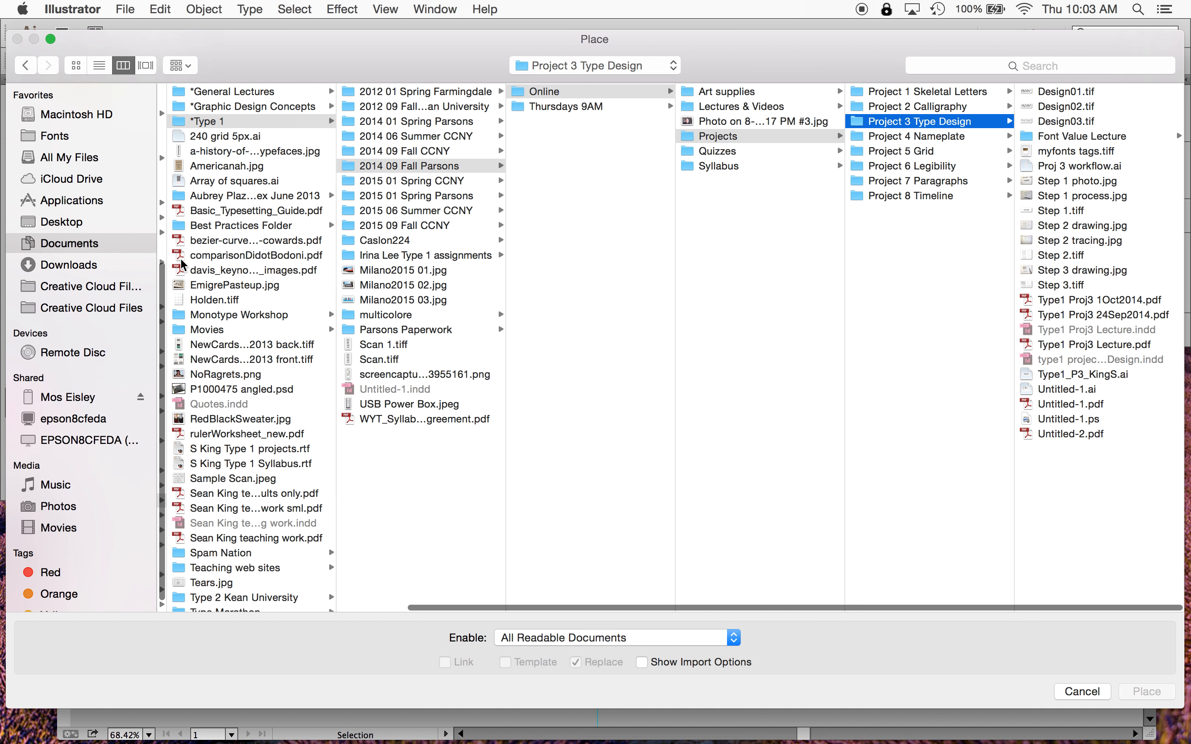
double_click(1054, 122)
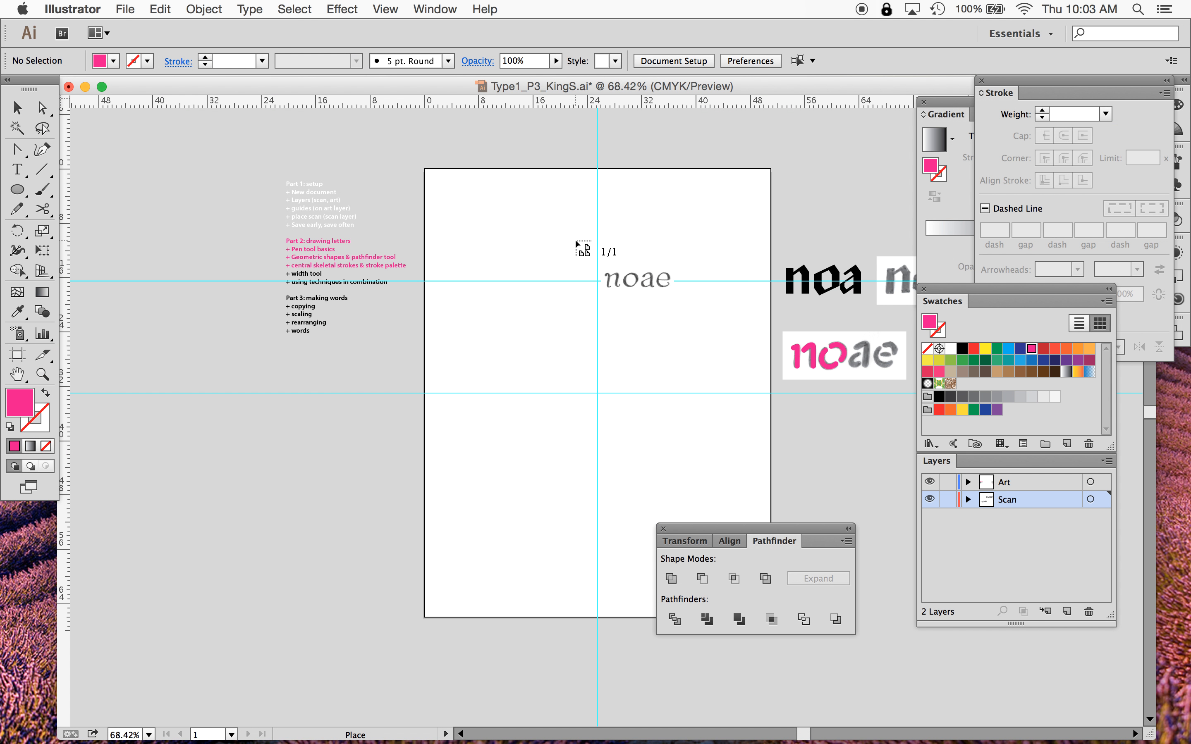
click(533, 244)
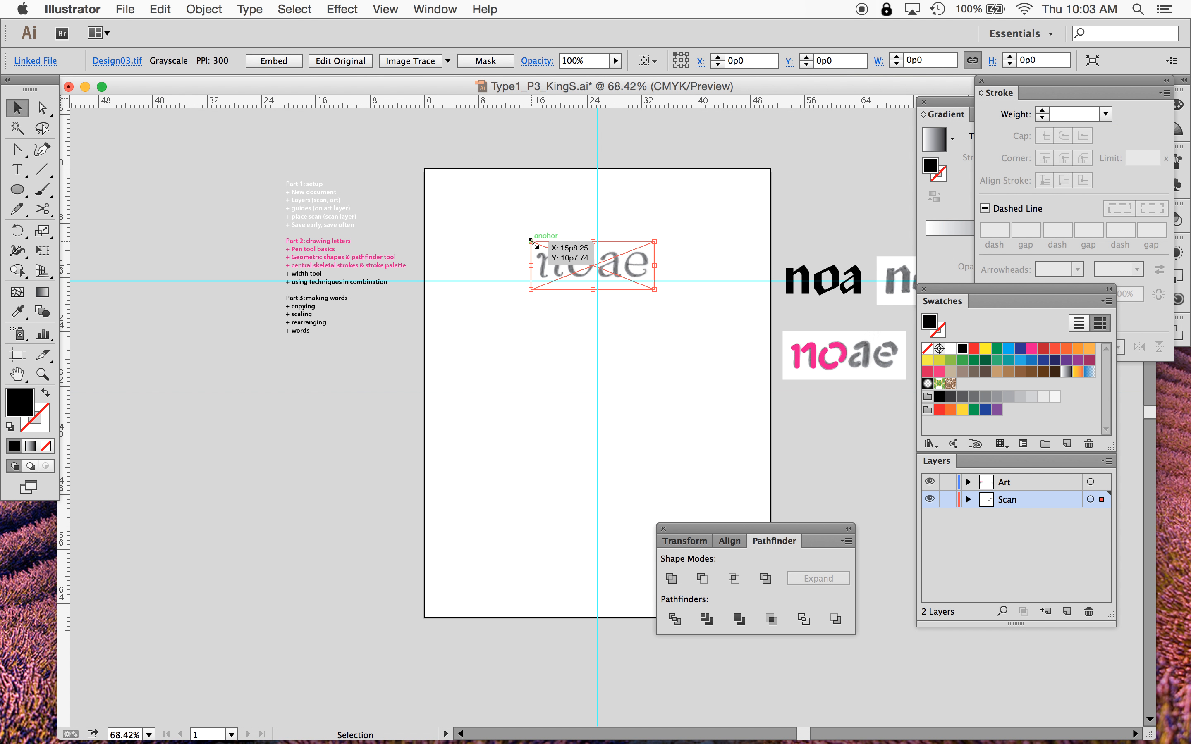
drag(629, 268, 637, 289)
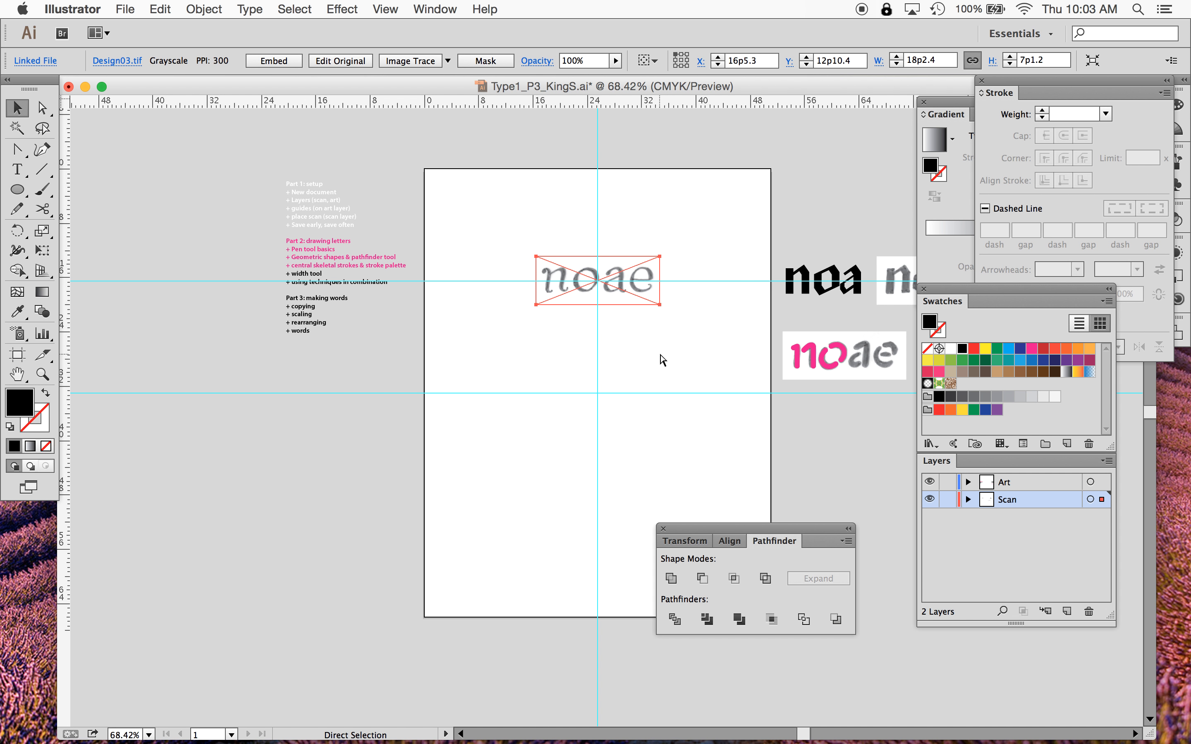
- Nudge the placed scan down so its letters sit on the baseline guide
key(super+equal)
key(super+equal)
key(super+equal)
scroll(662, 360, up, 10)
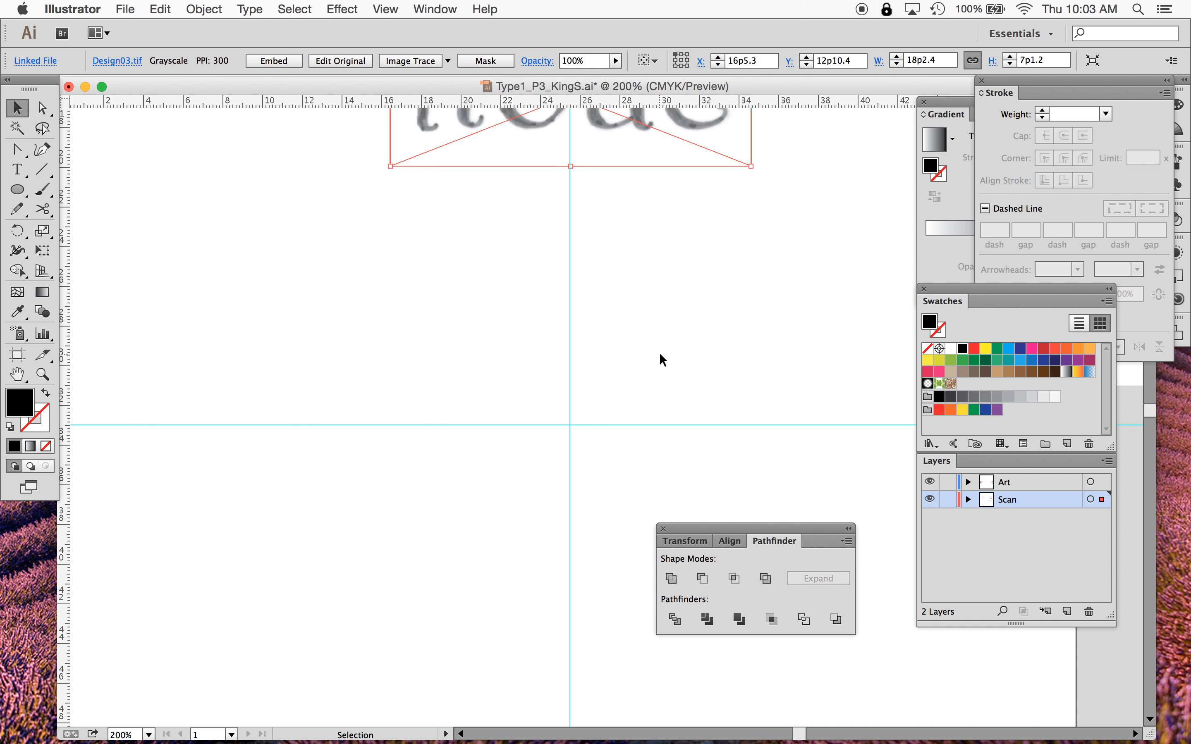
drag(627, 365, 622, 370)
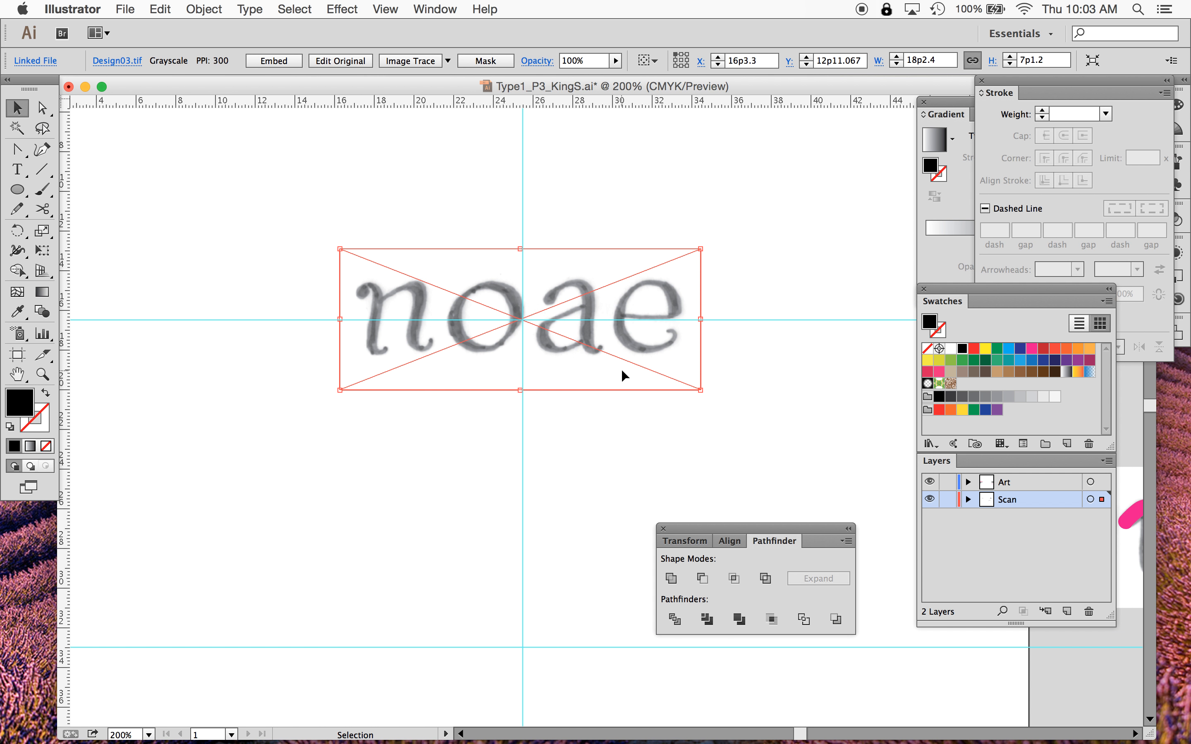
key(Down)
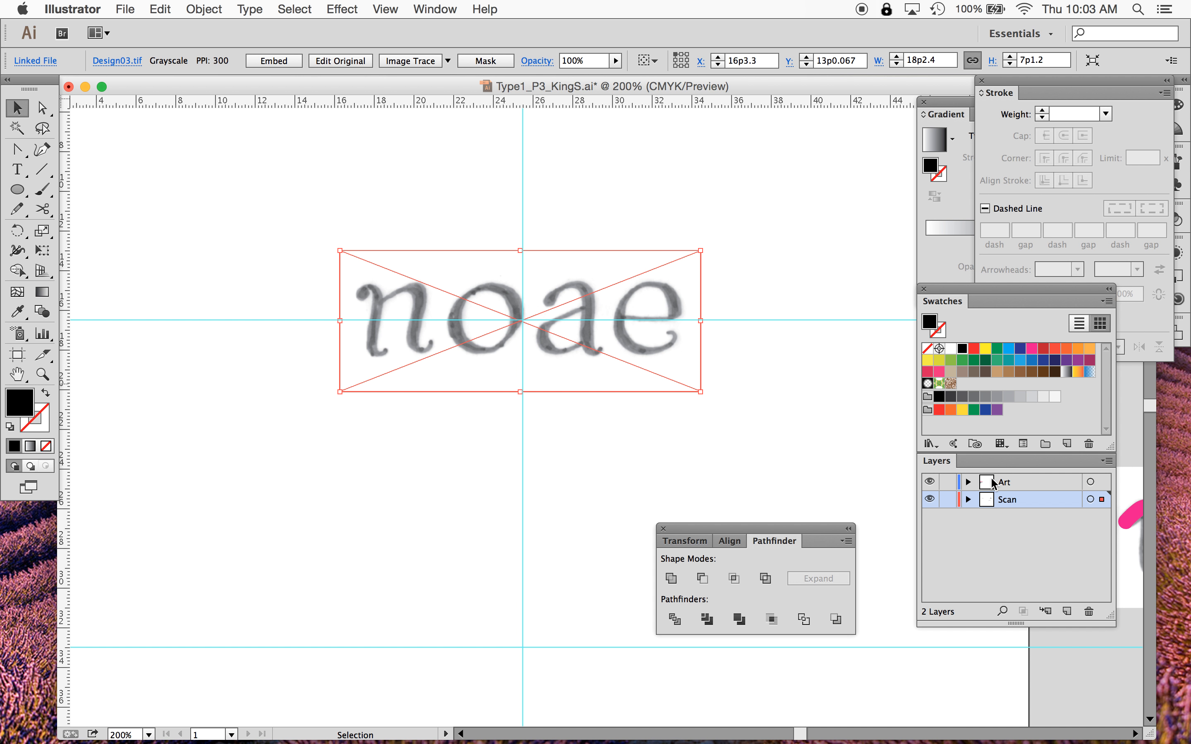
- Lock the Scan layer, make the Art layer active, and zoom into the scan's n and o
click(948, 499)
click(1026, 480)
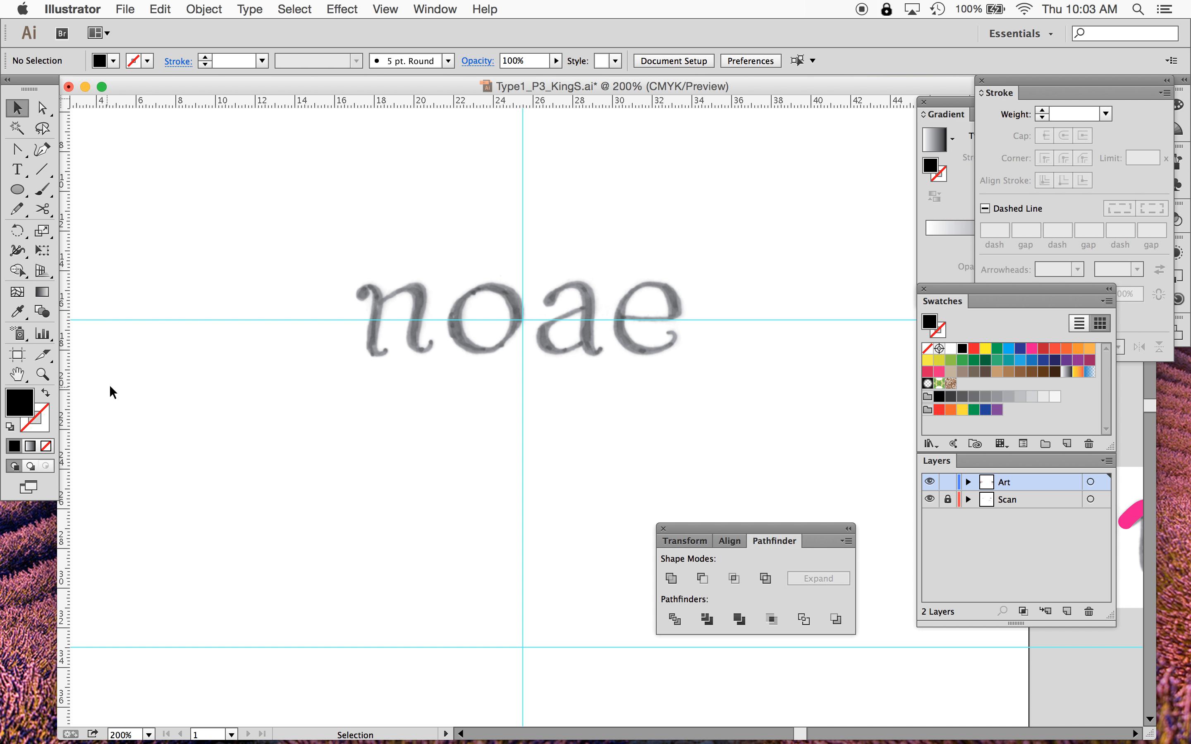
click(42, 375)
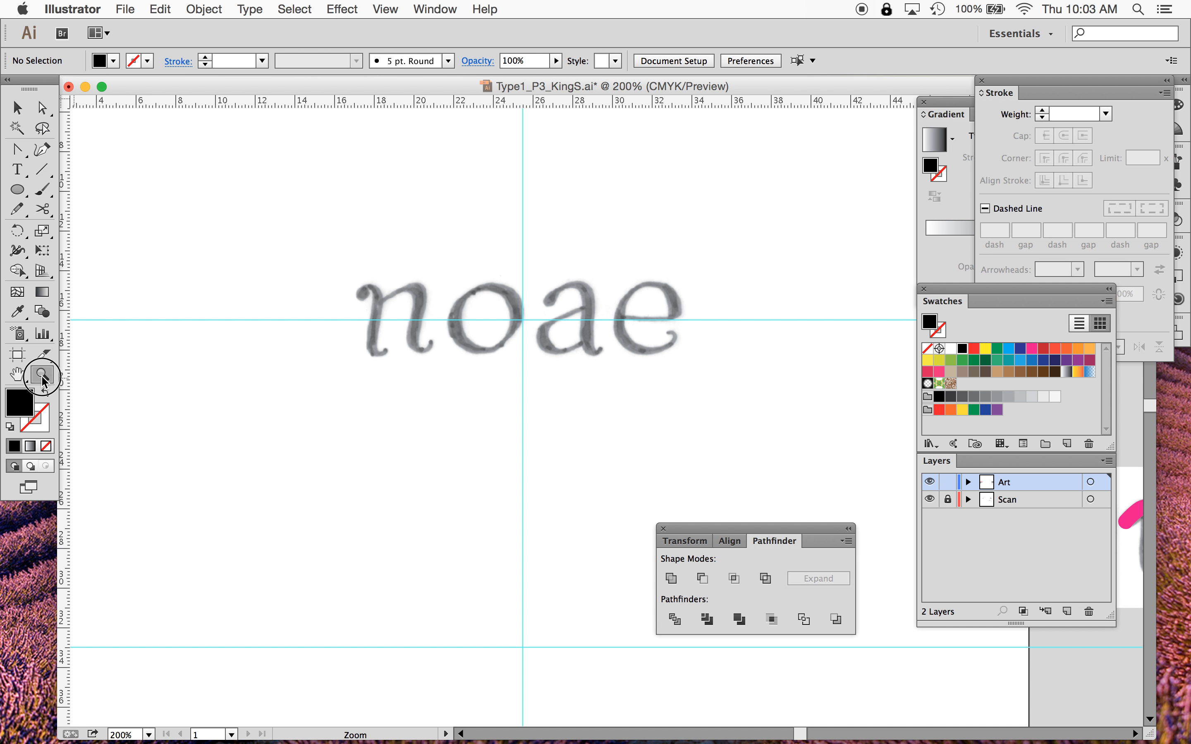
drag(303, 247, 616, 420)
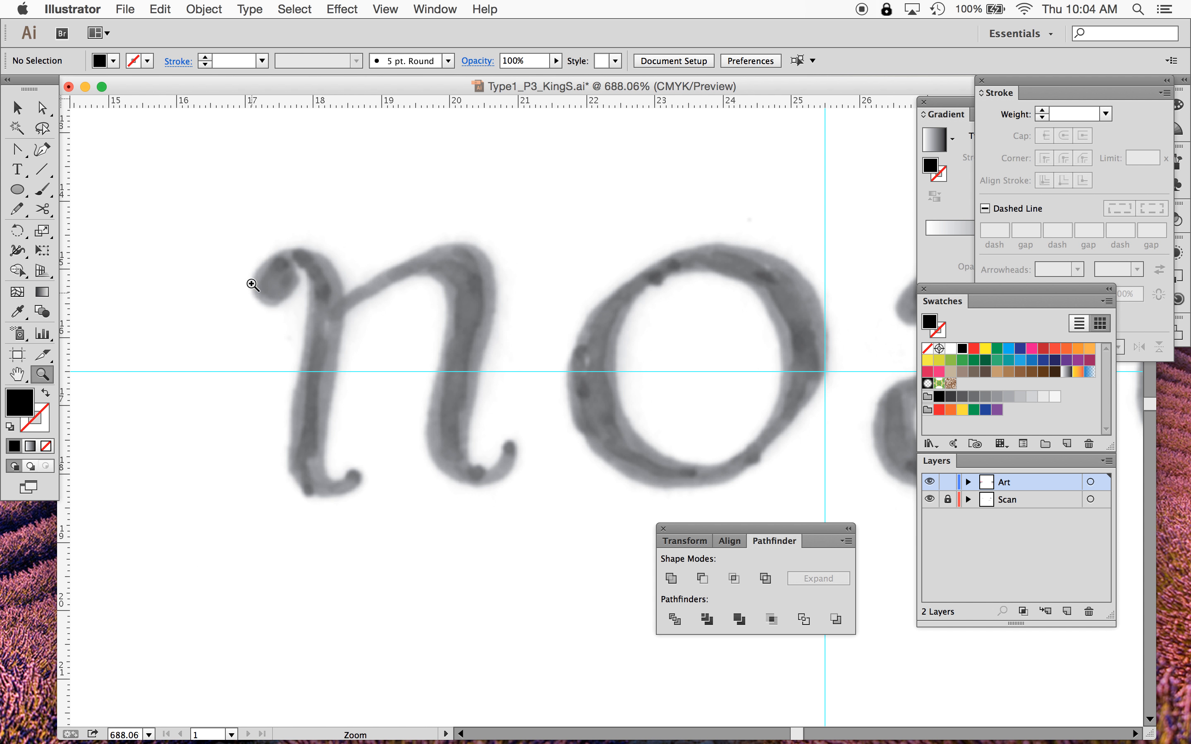
- Start a Pen path on the scanned e, from the crossbar's left end to its right end and curving over the bowl's top
scroll(496, 375, right, 6)
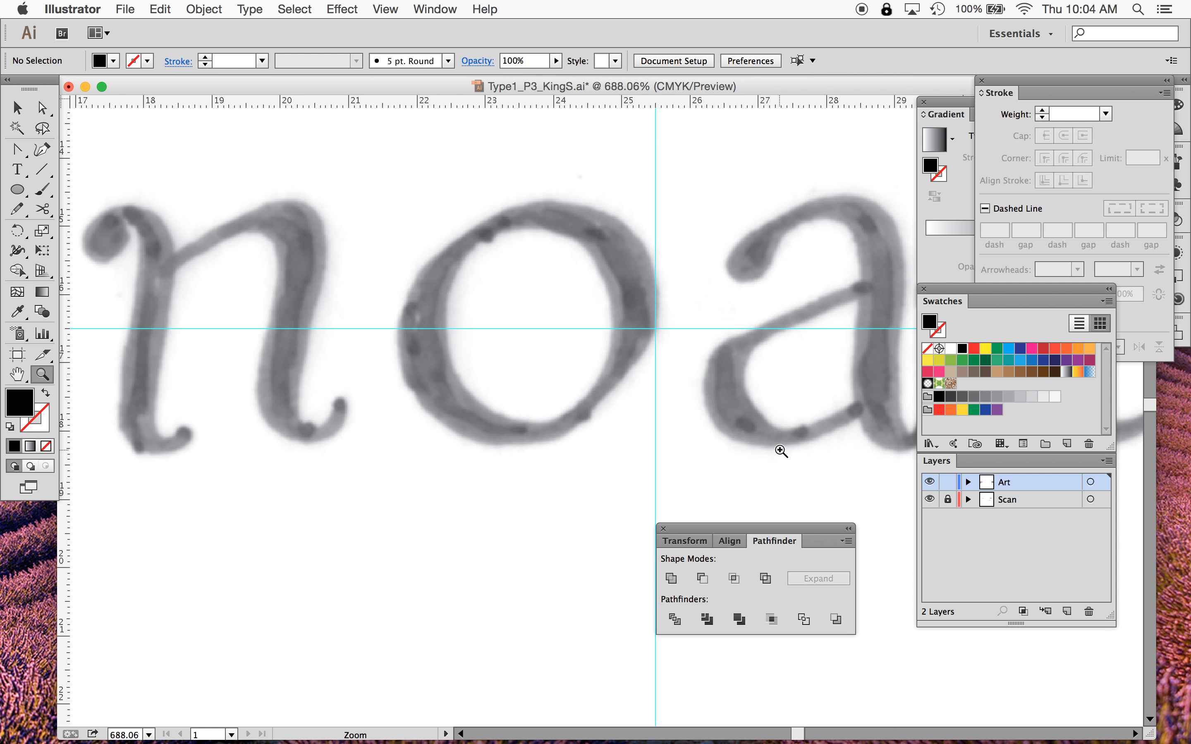
scroll(781, 450, right, 10)
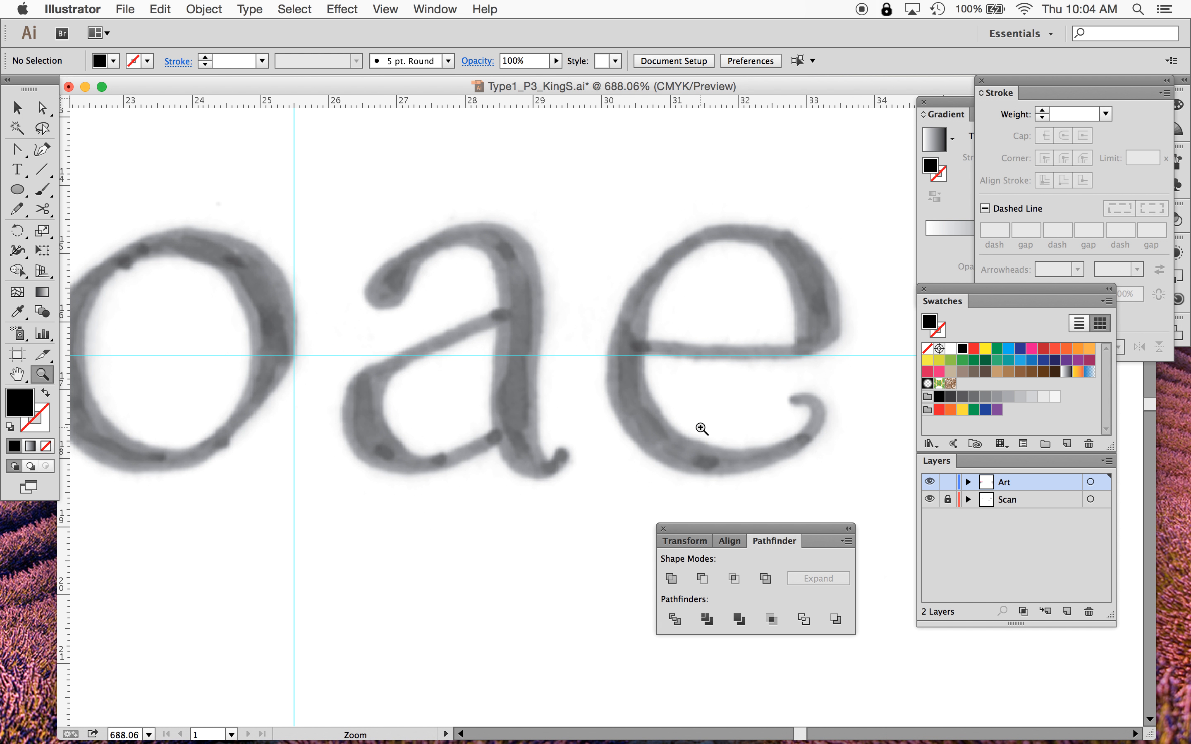
scroll(702, 429, right, 1)
scroll(702, 429, right, 3)
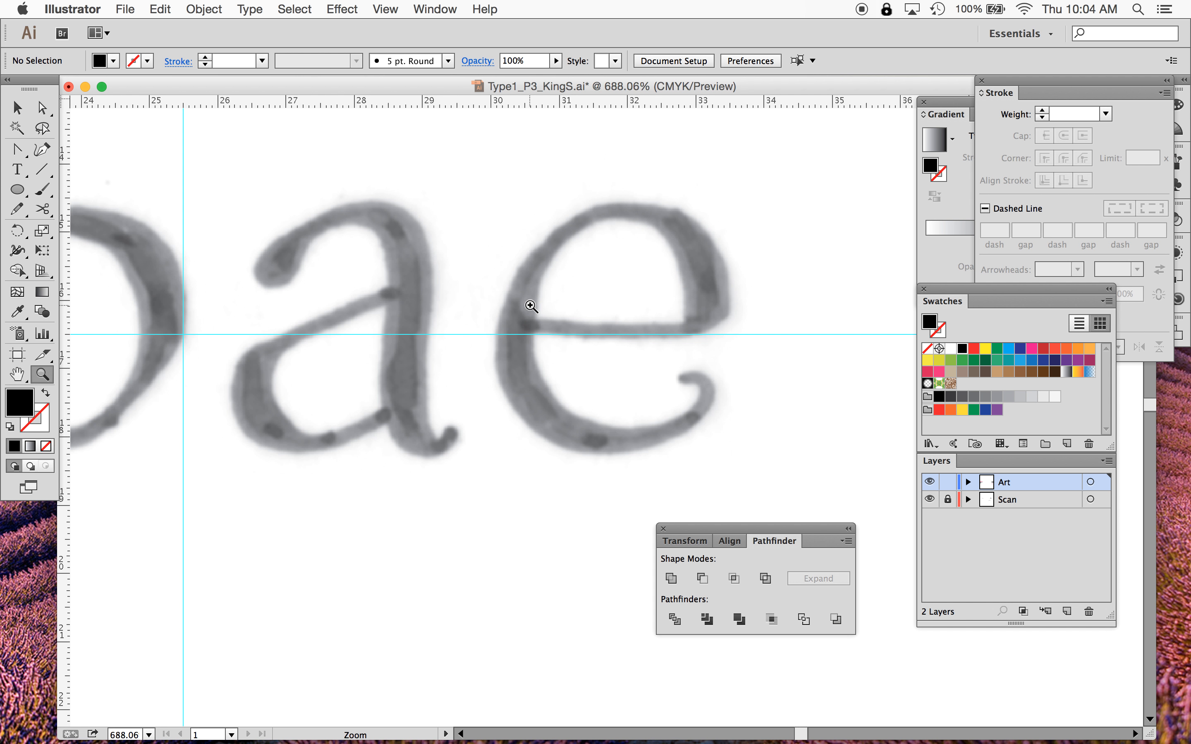
drag(17, 149, 81, 150)
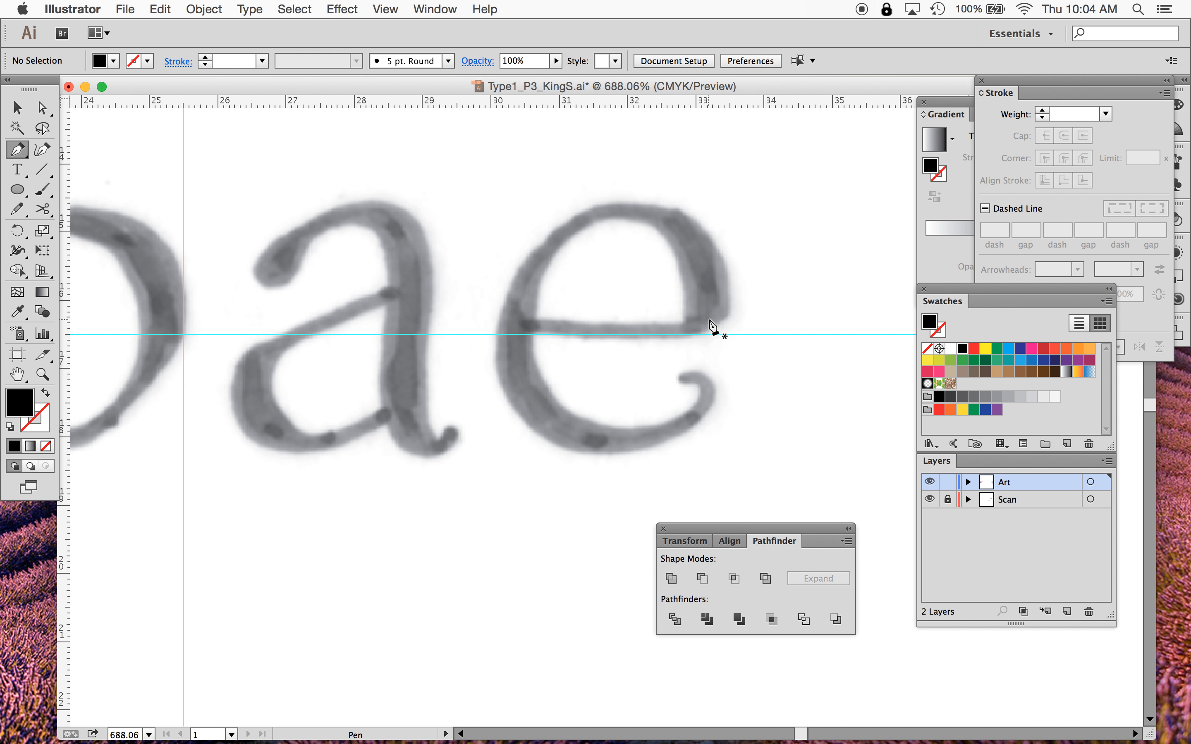
click(525, 325)
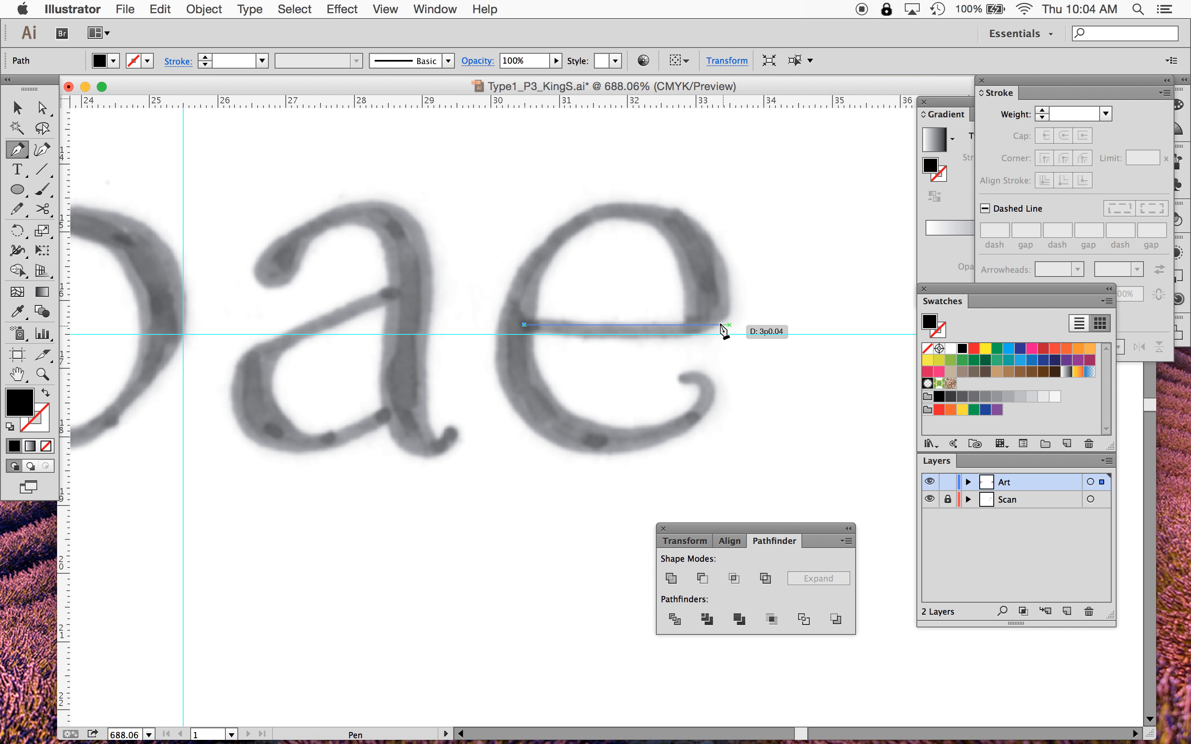
drag(695, 331, 511, 214)
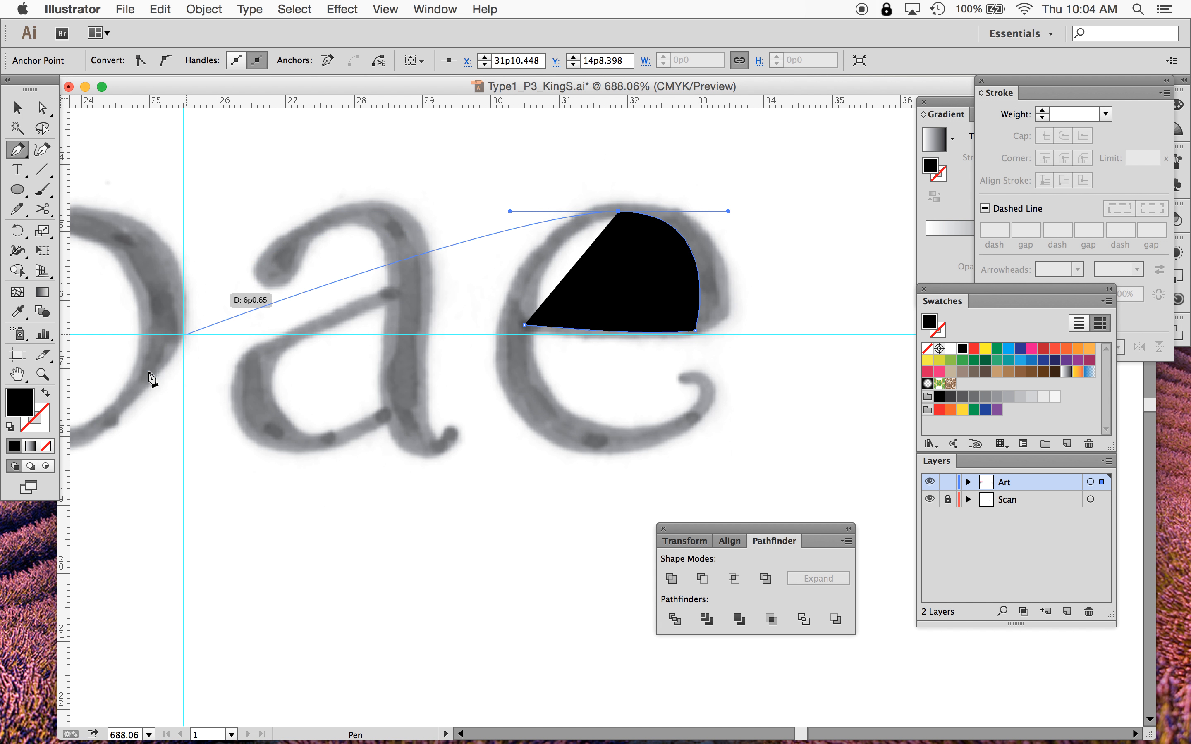
click(25, 403)
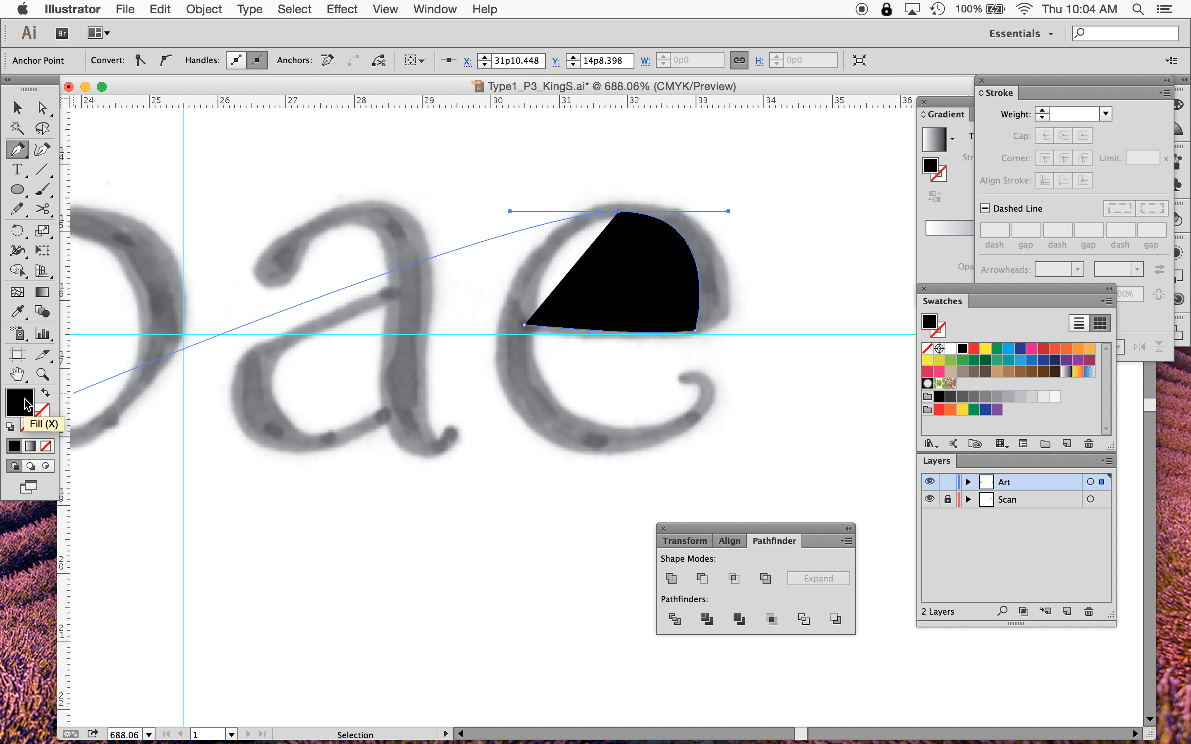
double_click(25, 403)
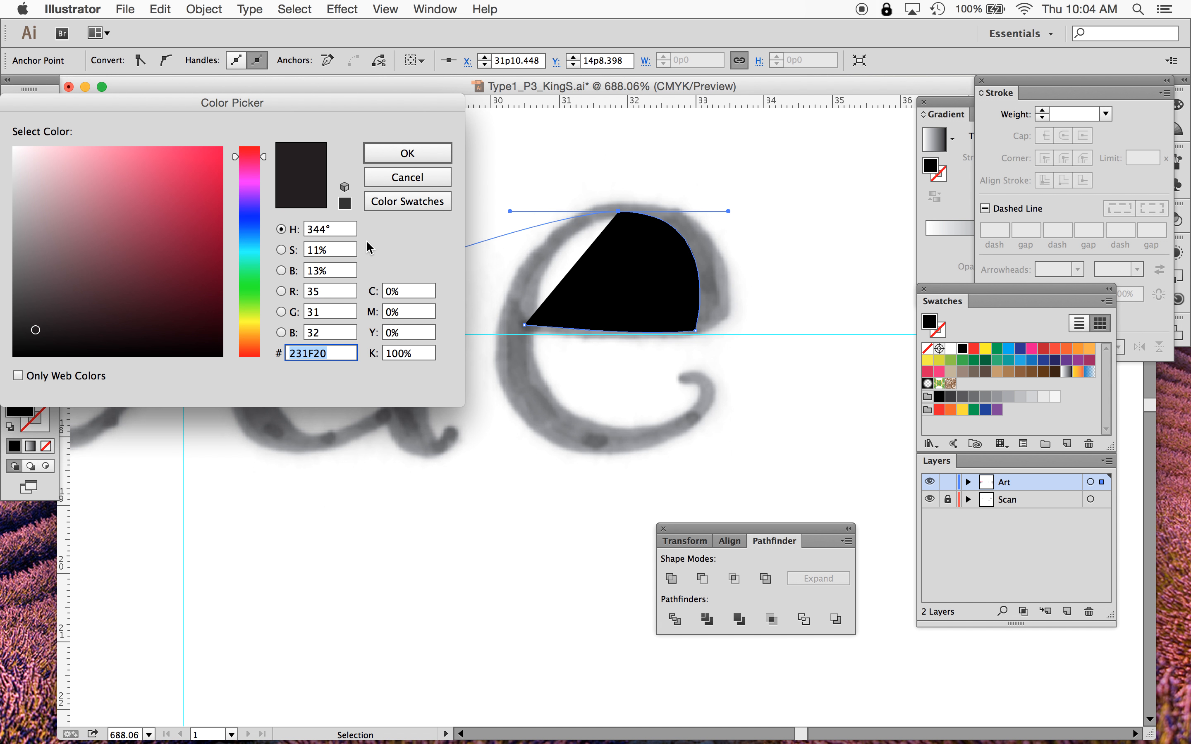
click(404, 178)
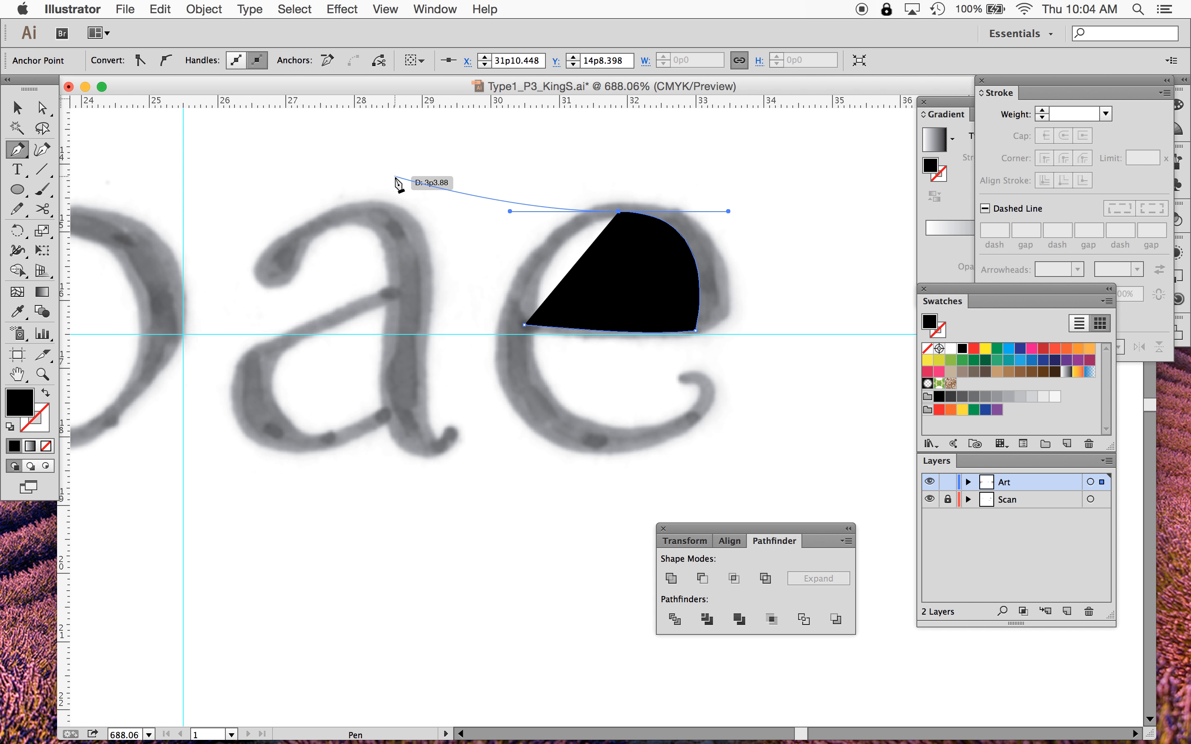
- Continue the e's Pen path down its left side, around the bottom and up into the tail's curl
click(515, 333)
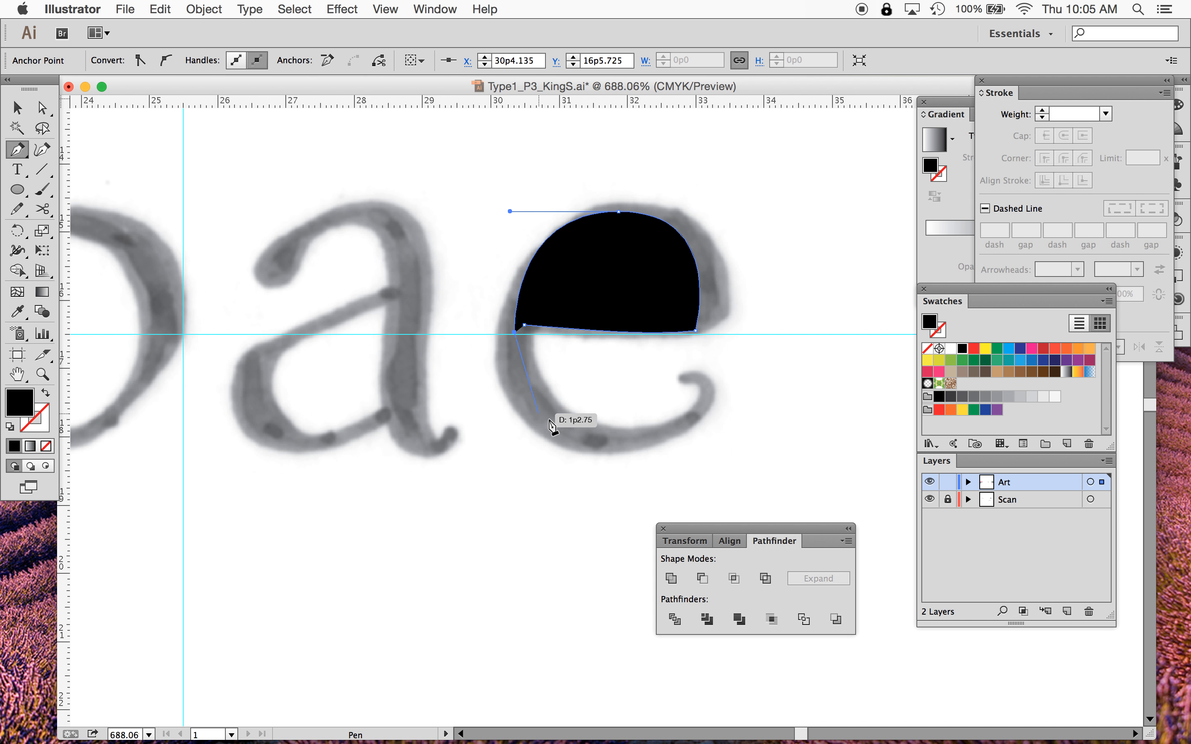
drag(603, 440, 684, 451)
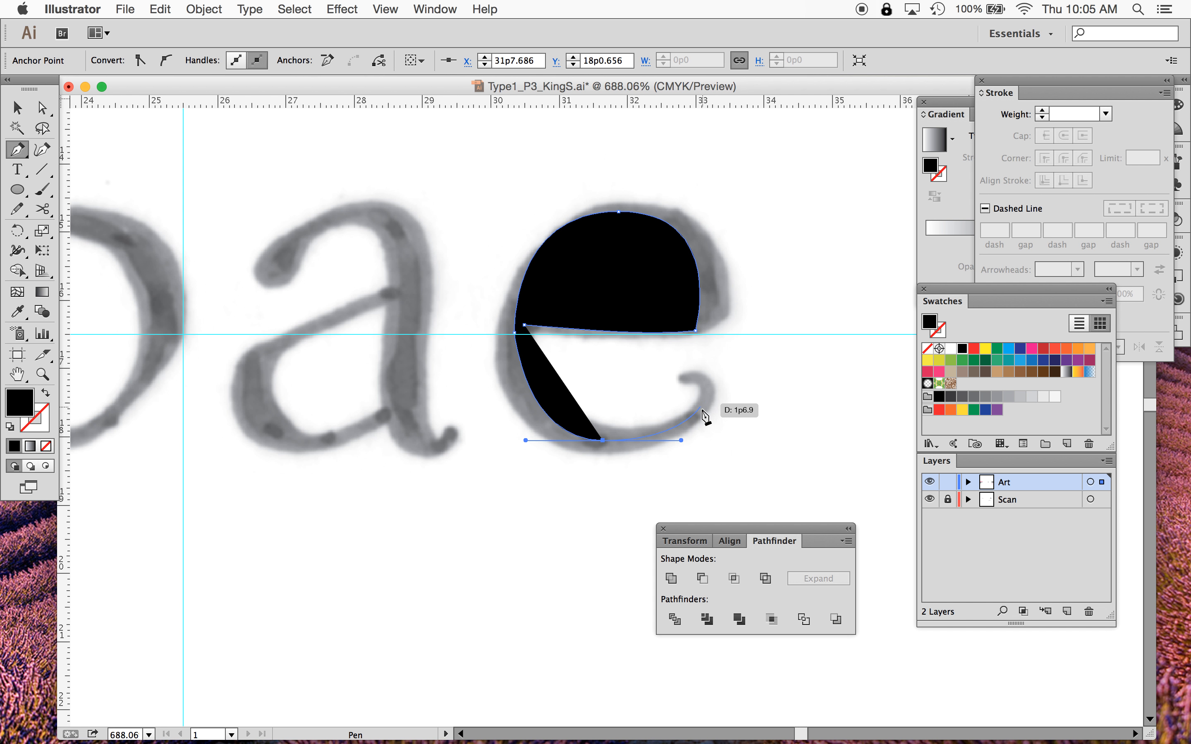
drag(710, 401, 692, 375)
click(702, 382)
click(686, 378)
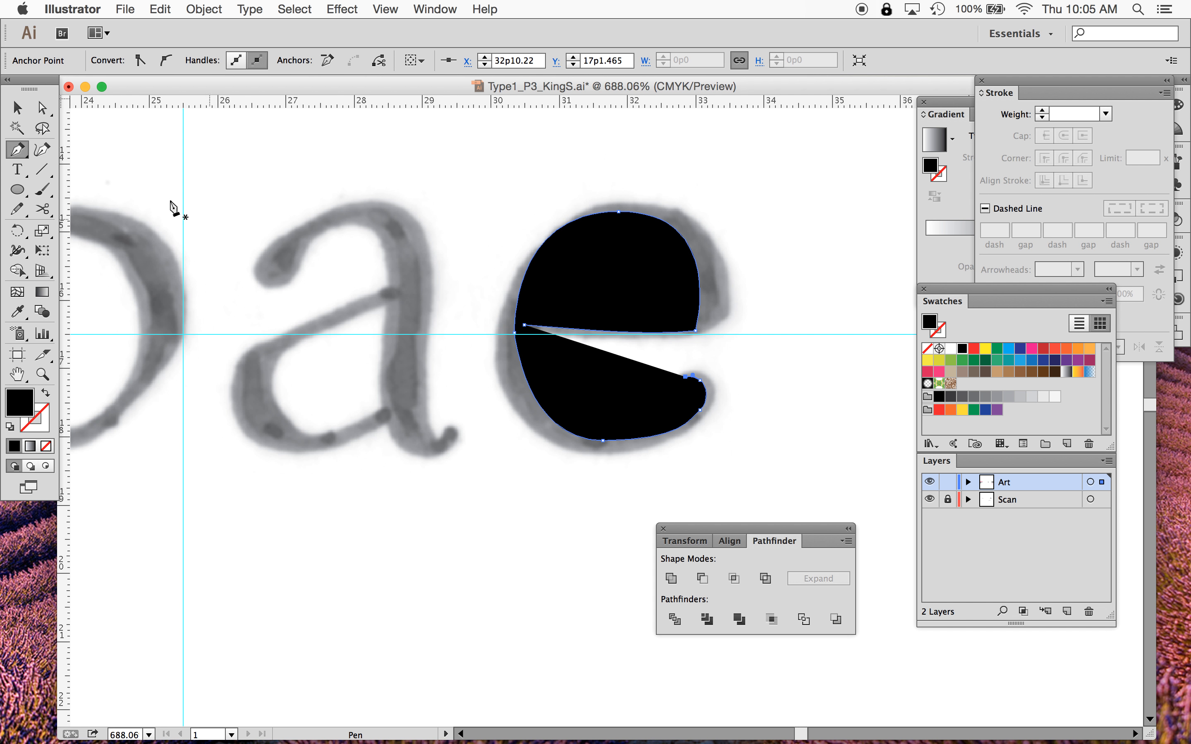
- Select the e path and give it no fill and a Black stroke
click(18, 108)
click(580, 246)
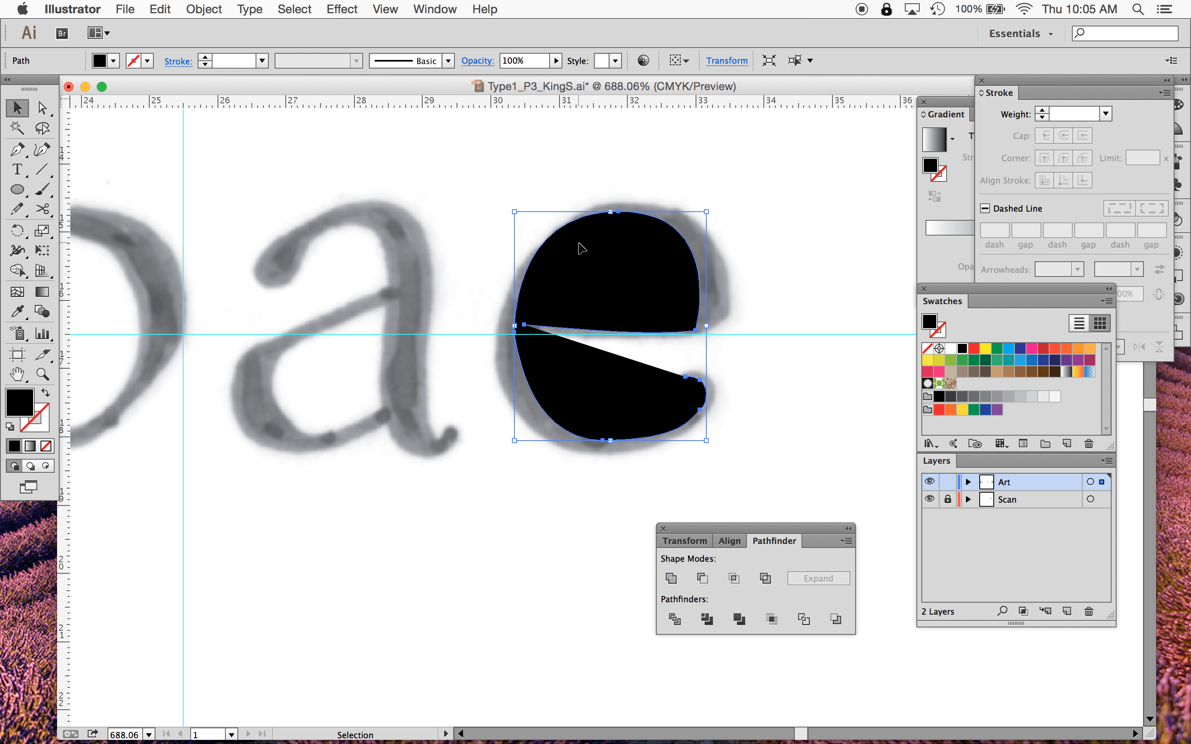
click(132, 61)
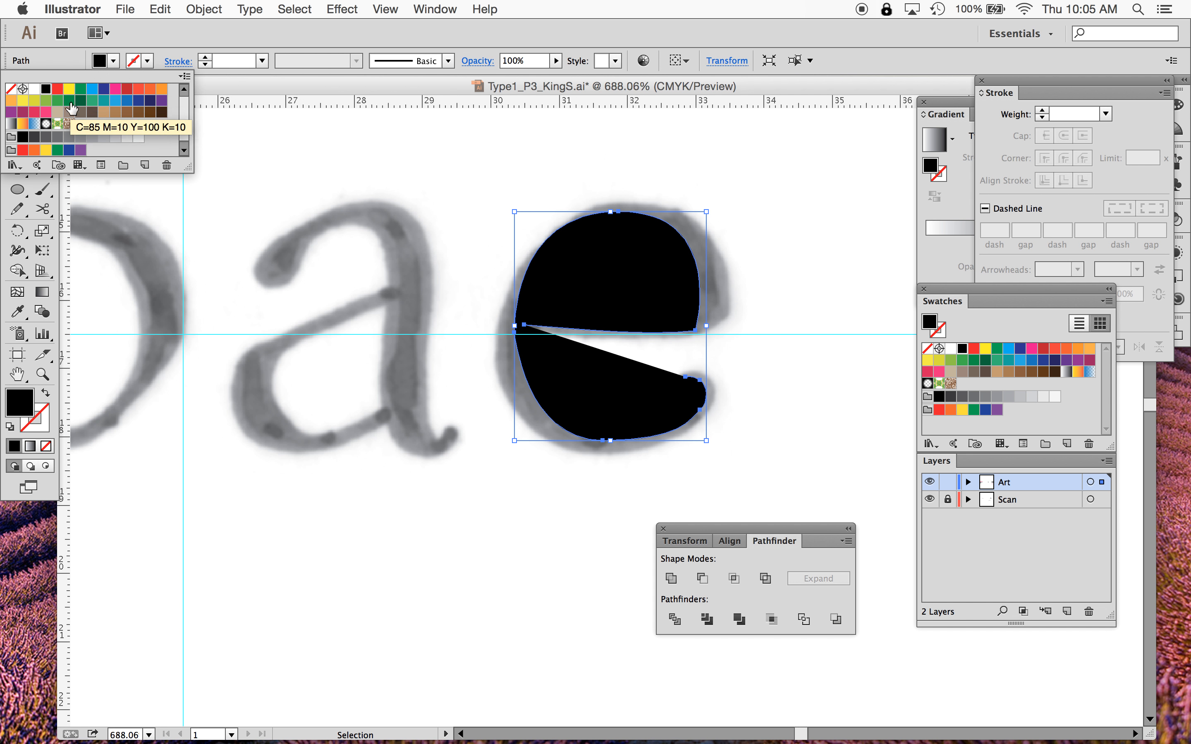
click(9, 90)
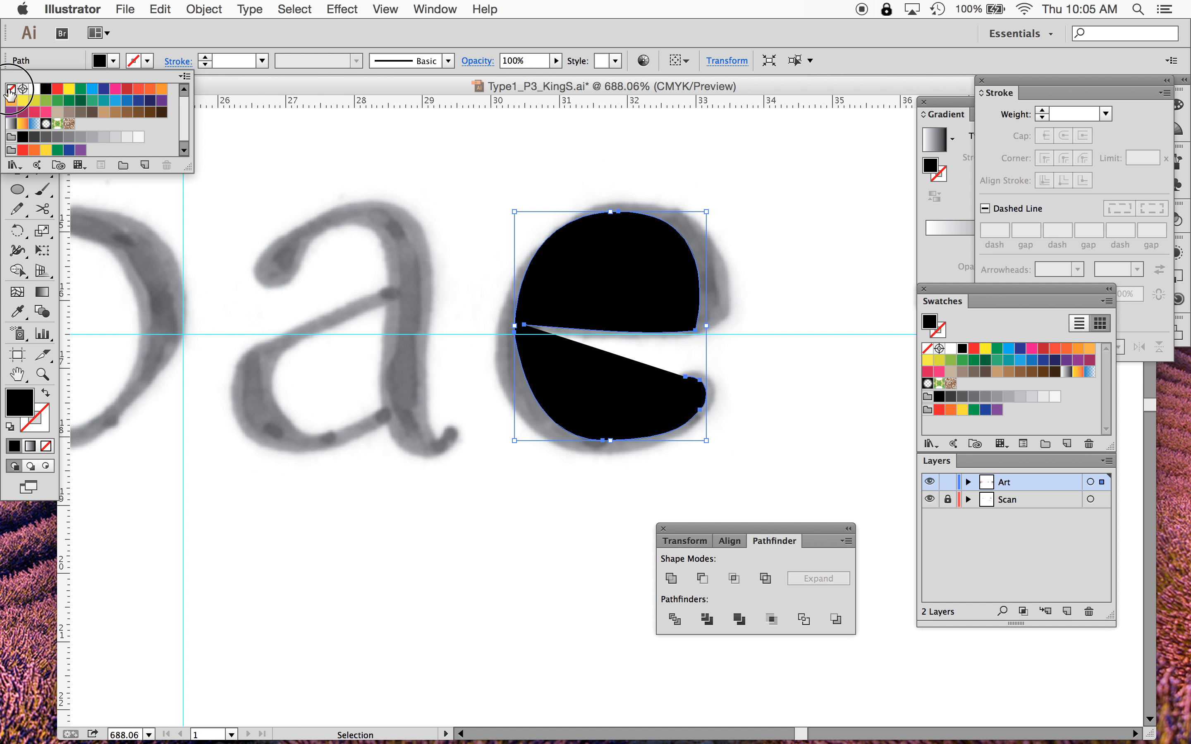
click(147, 62)
click(148, 62)
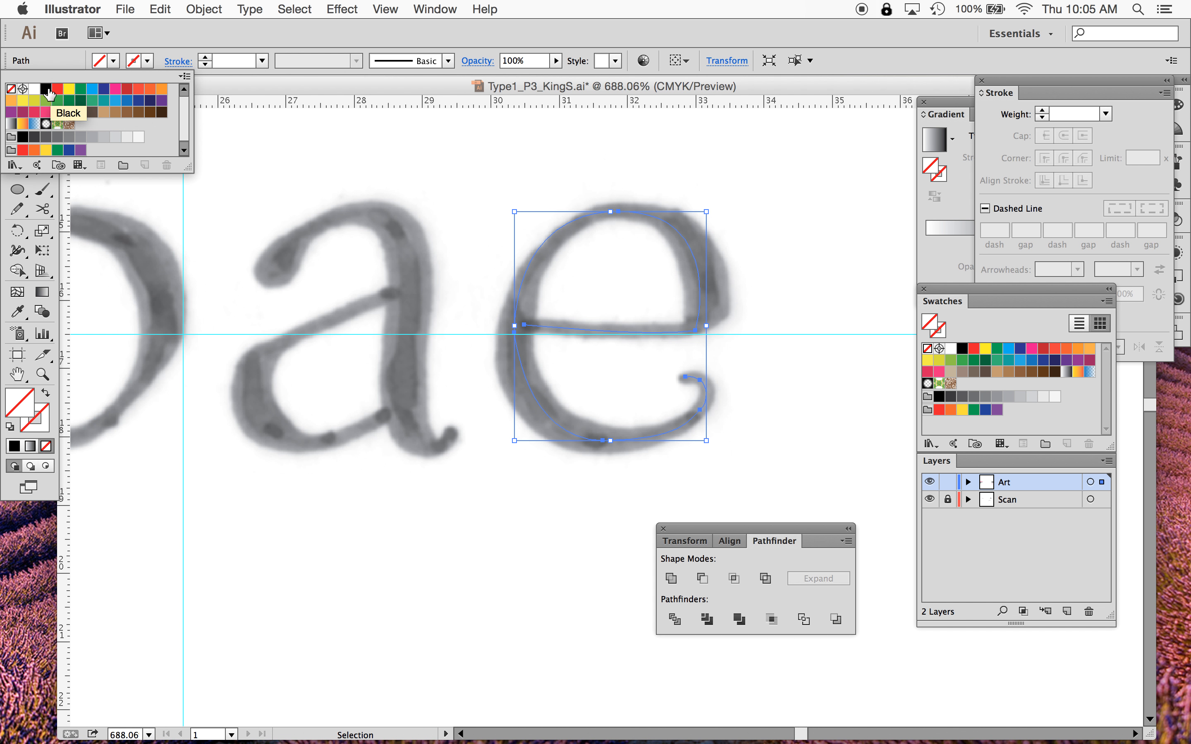
click(47, 90)
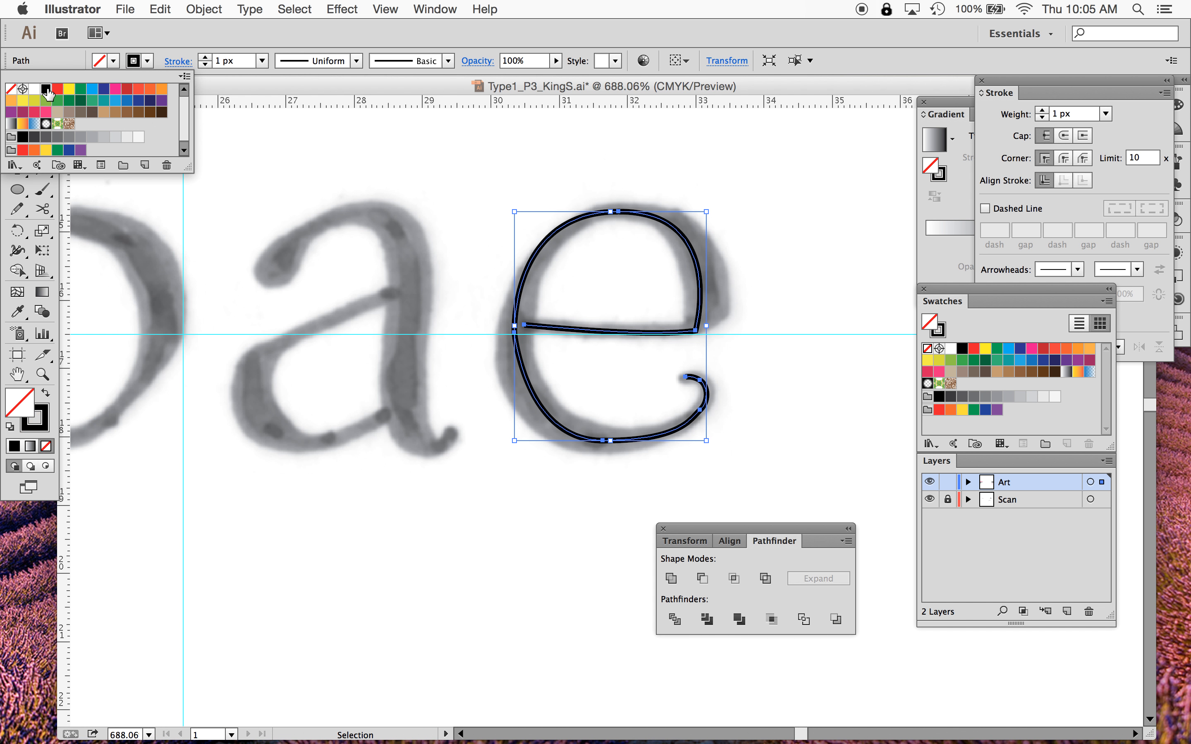
click(551, 595)
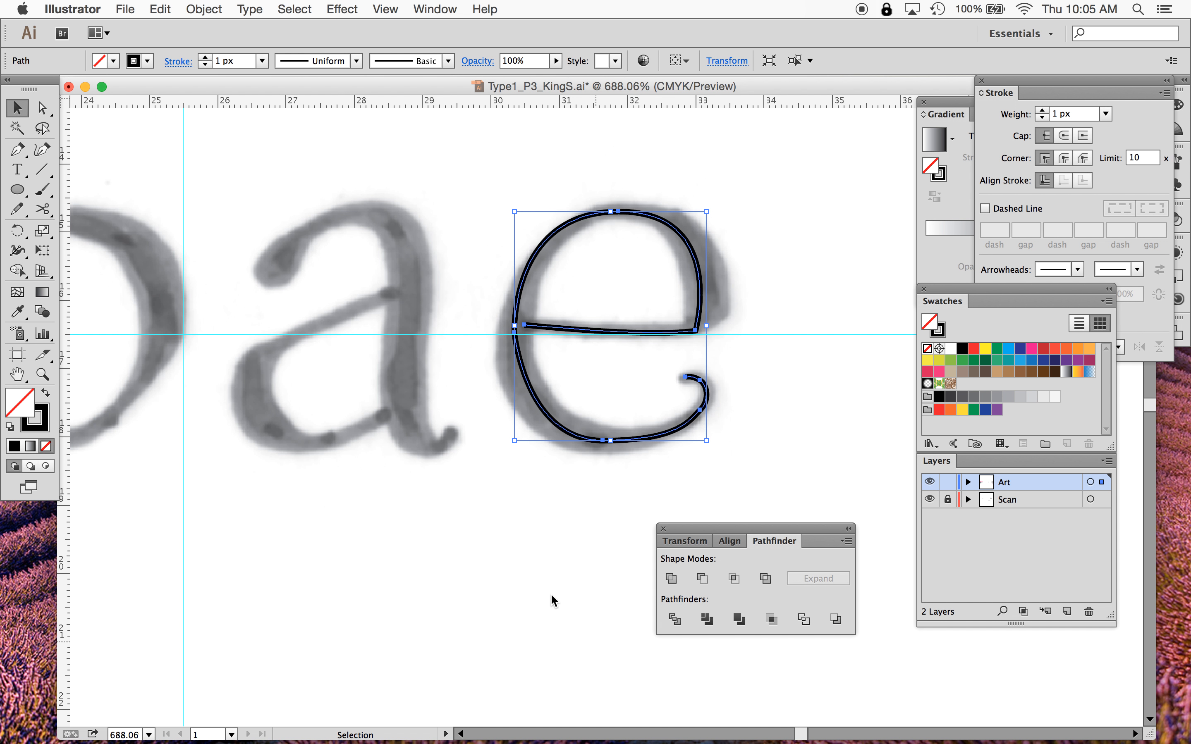
click(550, 593)
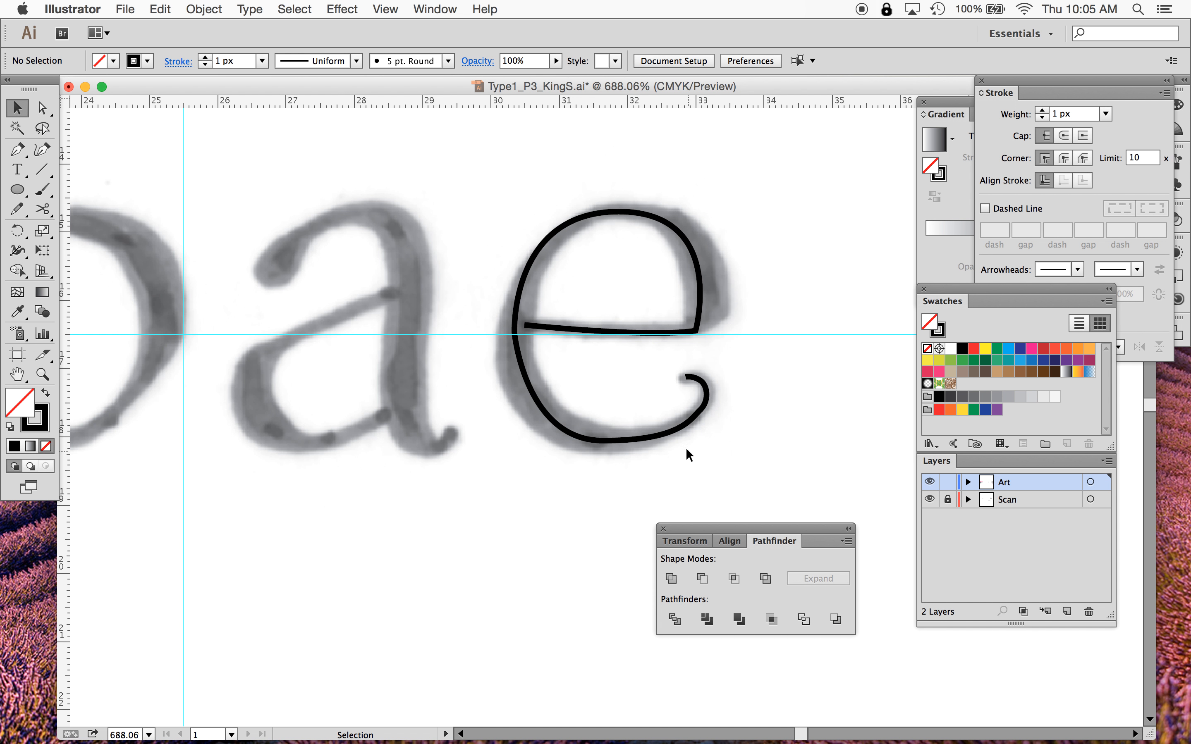
- Zoom into the e and adjust the bottom anchor and its handles to smooth the lower curve
click(655, 435)
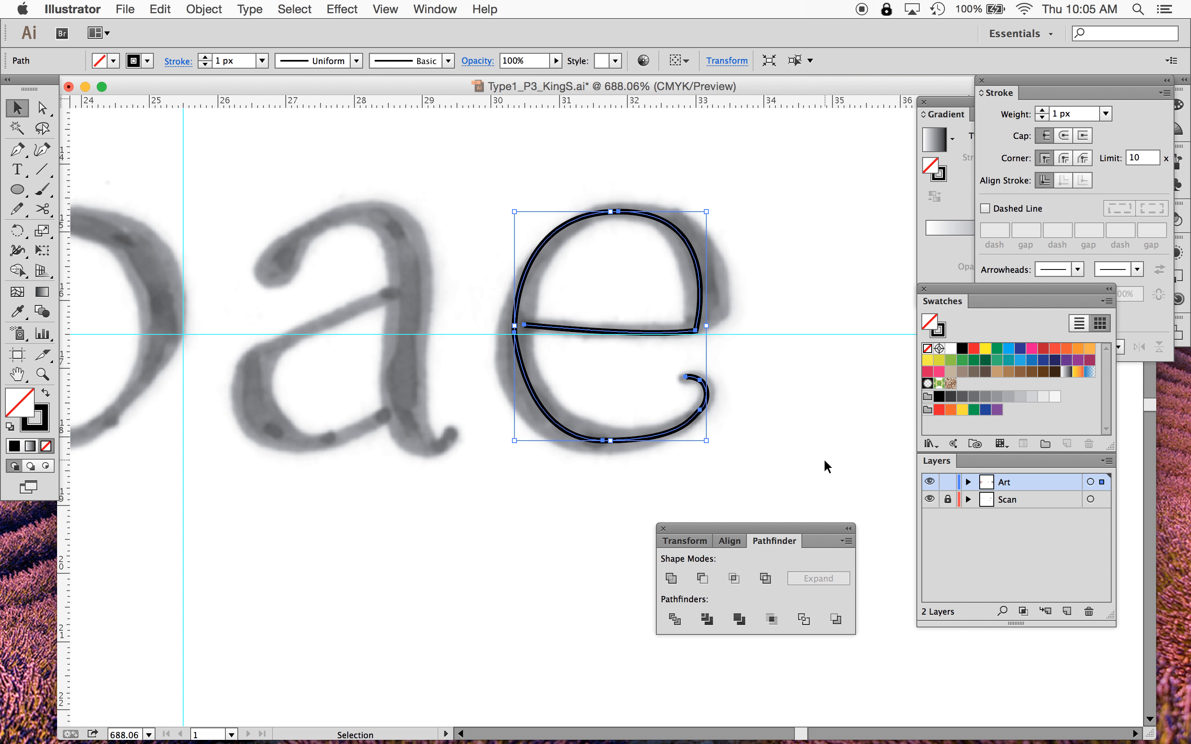
key(super+equal)
key(super+equal)
key(a)
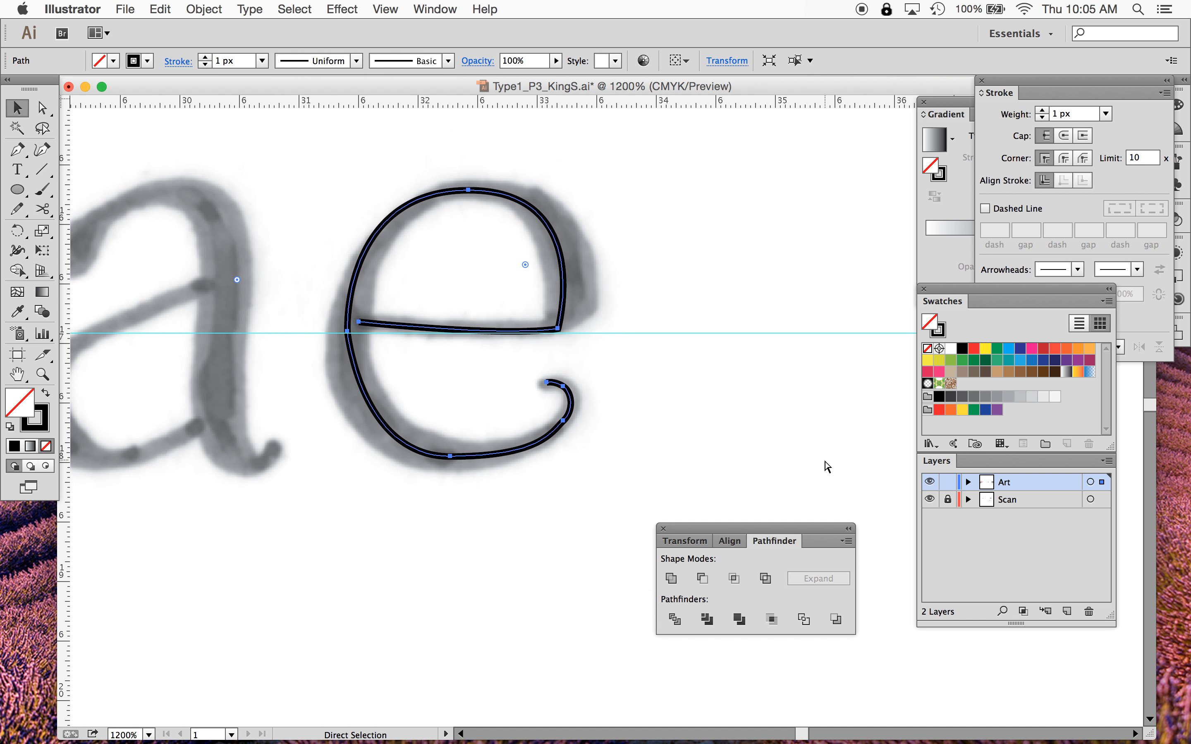
key(v)
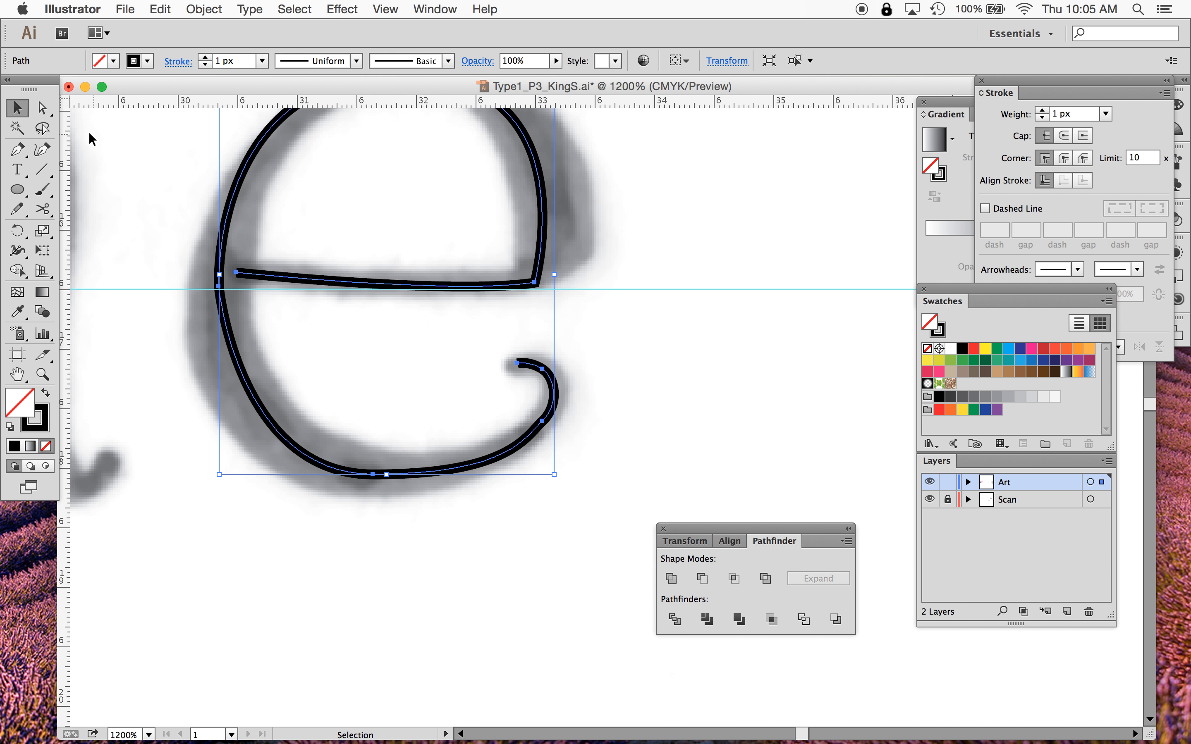
click(43, 113)
click(386, 500)
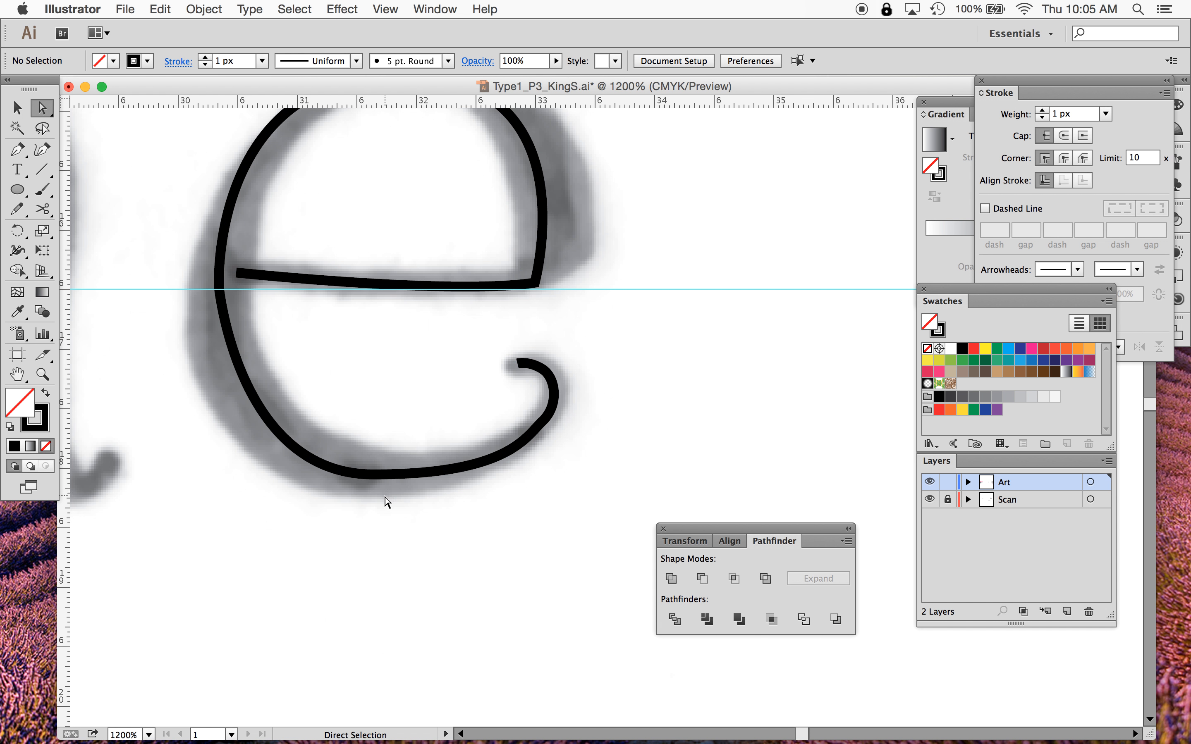
click(372, 474)
drag(372, 477, 363, 475)
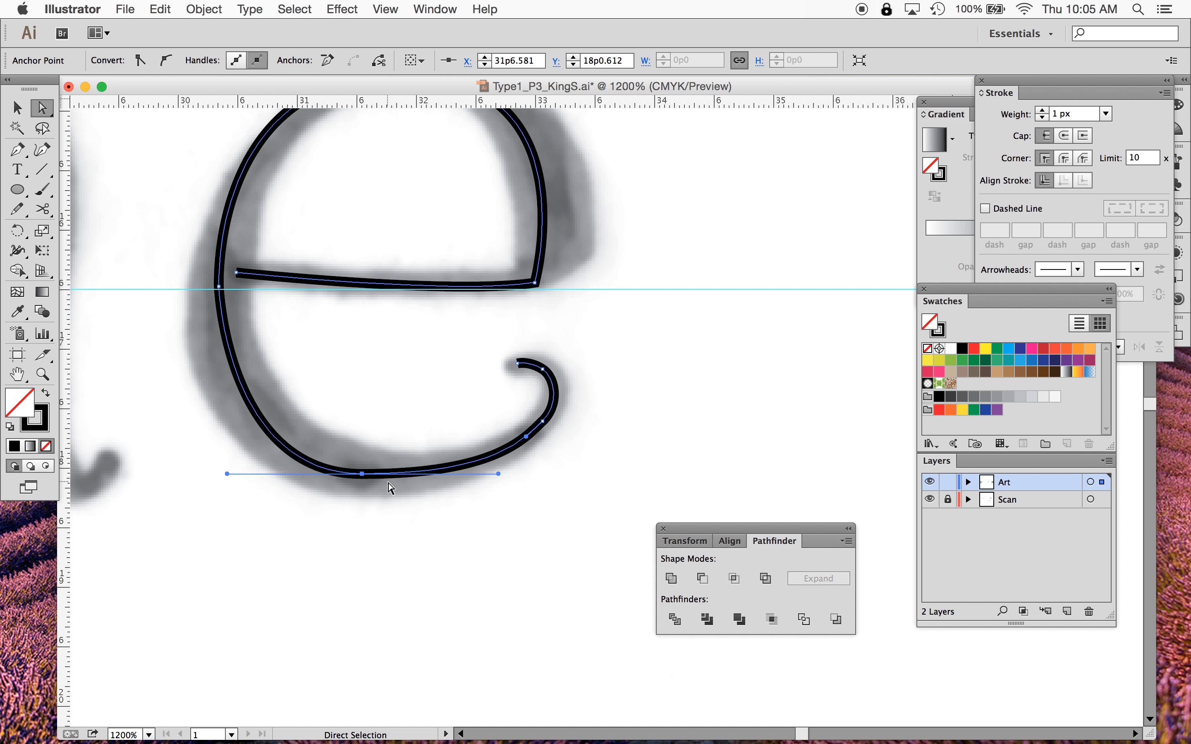
drag(498, 474, 482, 488)
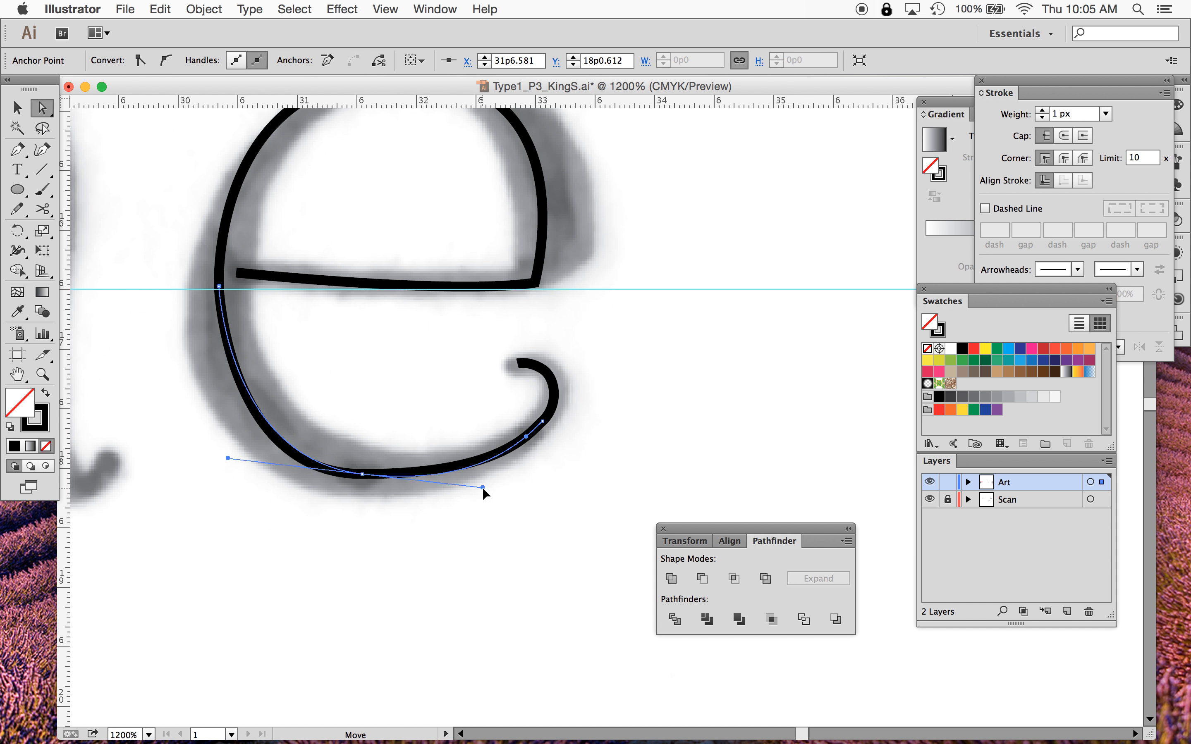
- Drag the lower-right anchor outward and delete the anchor at the tail's curl with the Delete Anchor Point tool
drag(528, 435, 584, 395)
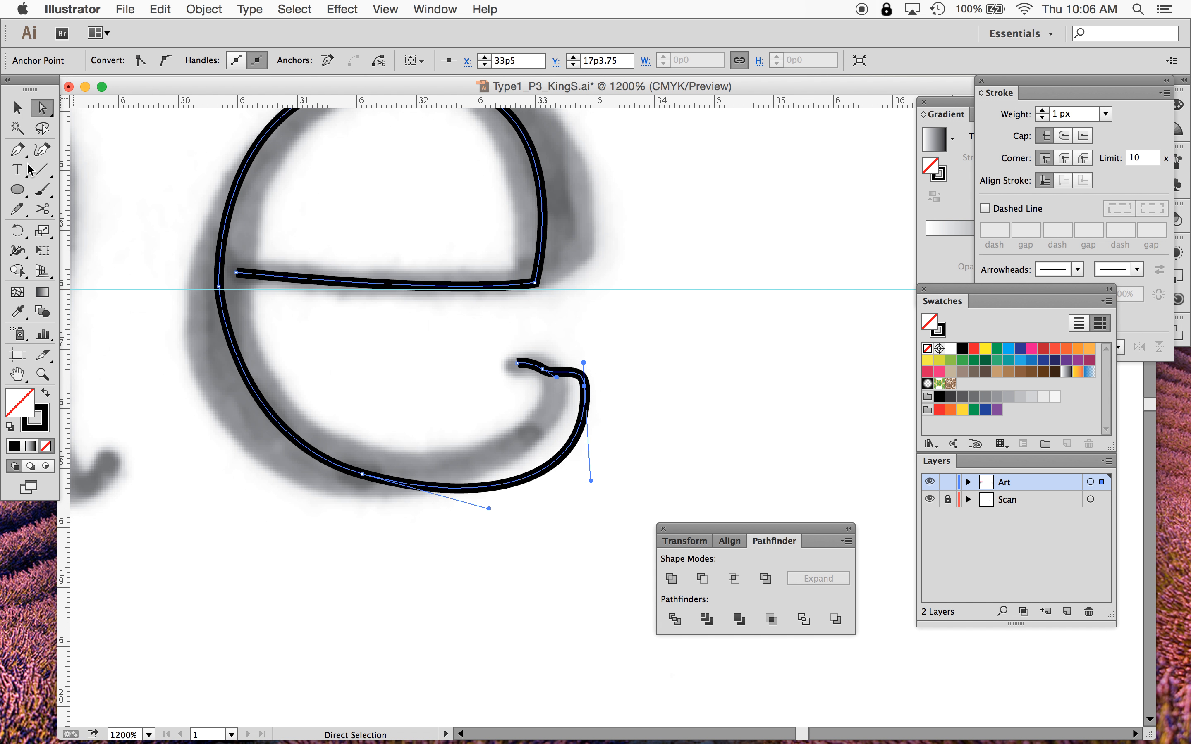
drag(17, 150, 95, 191)
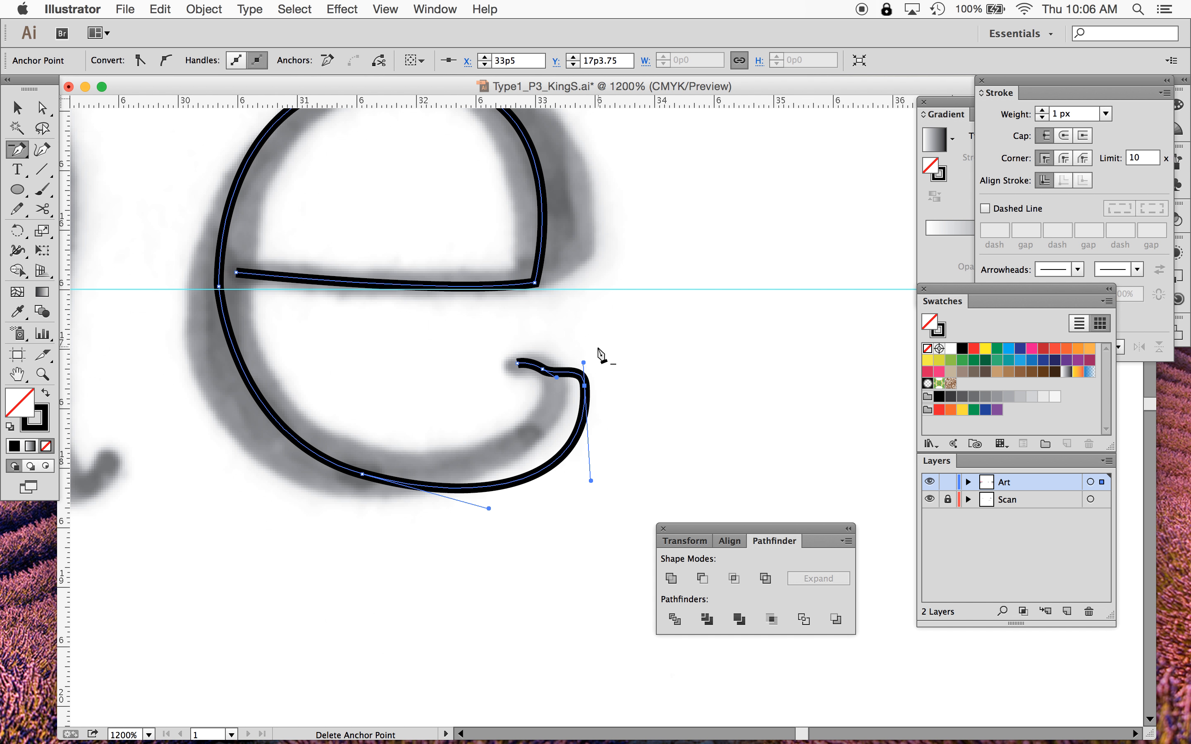
click(541, 370)
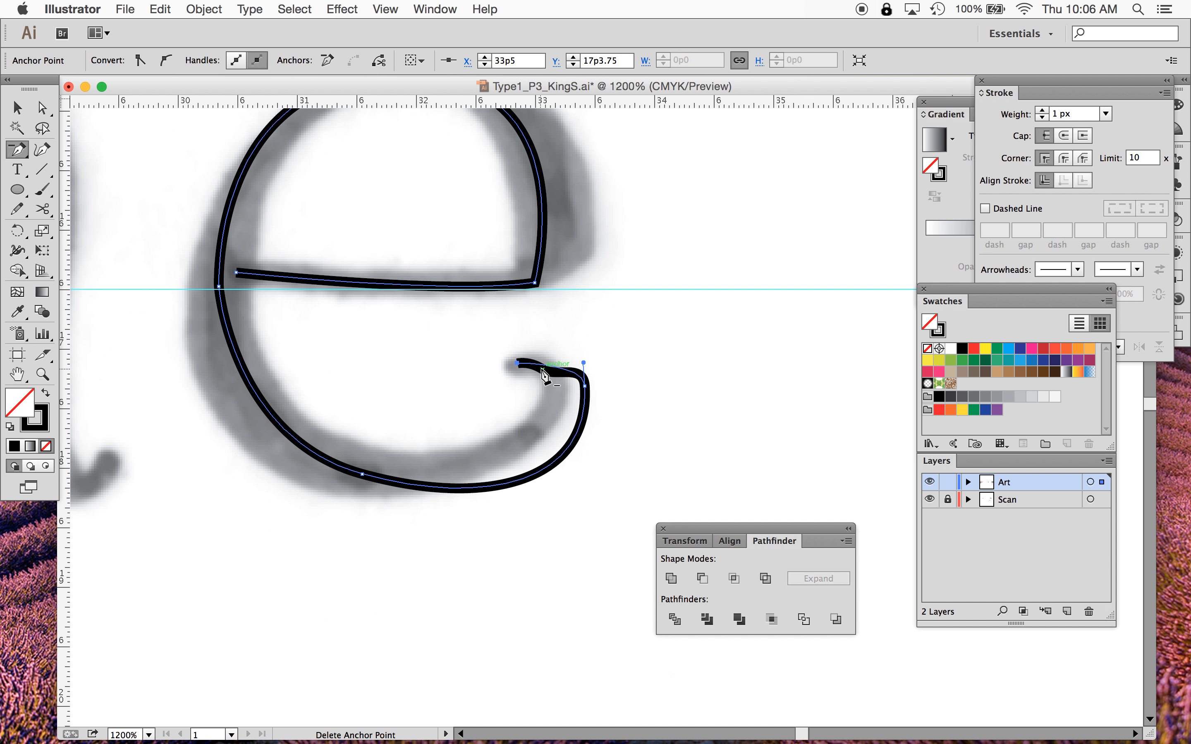
- Reshape the e's tail by moving its curl and end anchors and adjusting the bottom handles to follow the scan
click(39, 108)
click(594, 372)
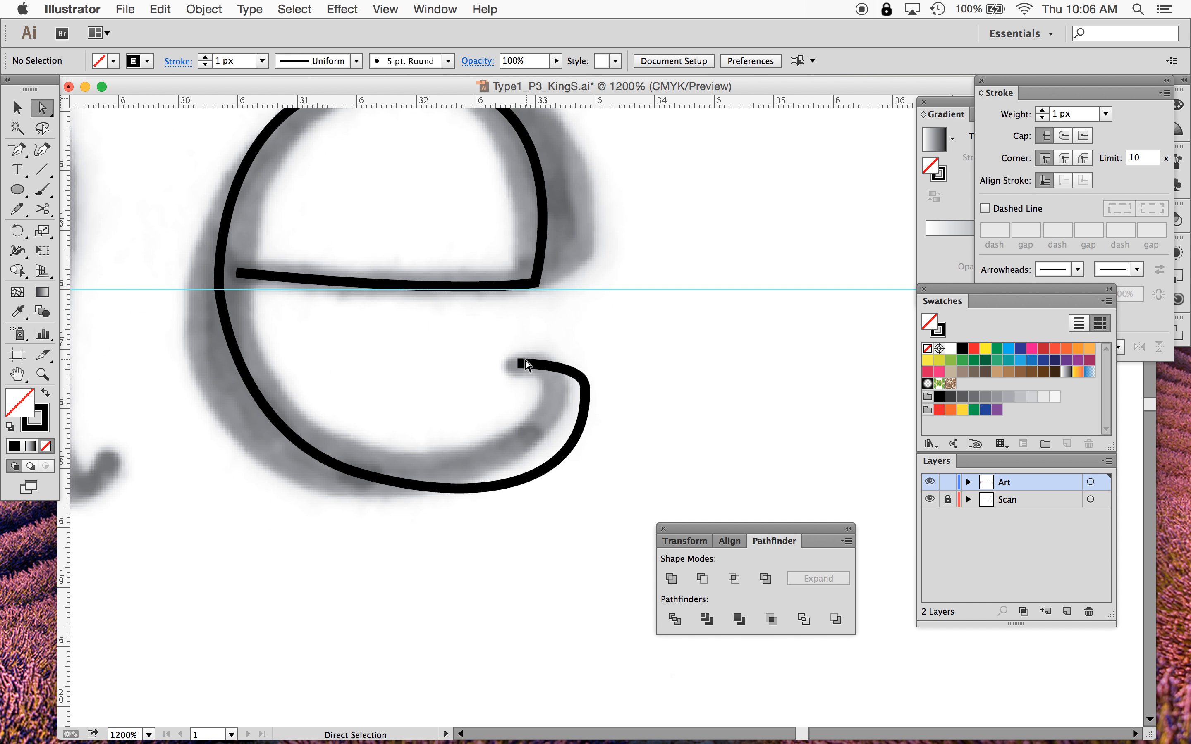
drag(521, 363, 512, 368)
mouse_move(585, 386)
mouse_down()
mouse_move(556, 381)
mouse_move(555, 346)
mouse_up()
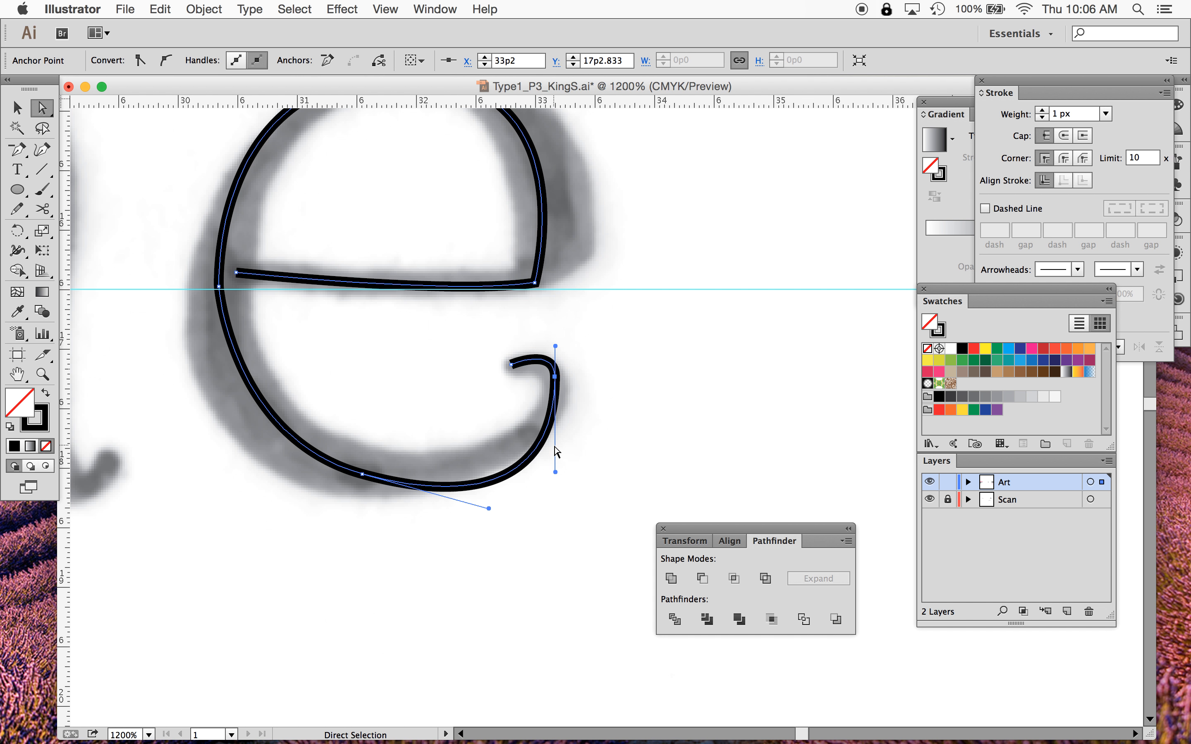
drag(556, 475, 556, 427)
drag(489, 508, 508, 484)
drag(362, 477, 401, 484)
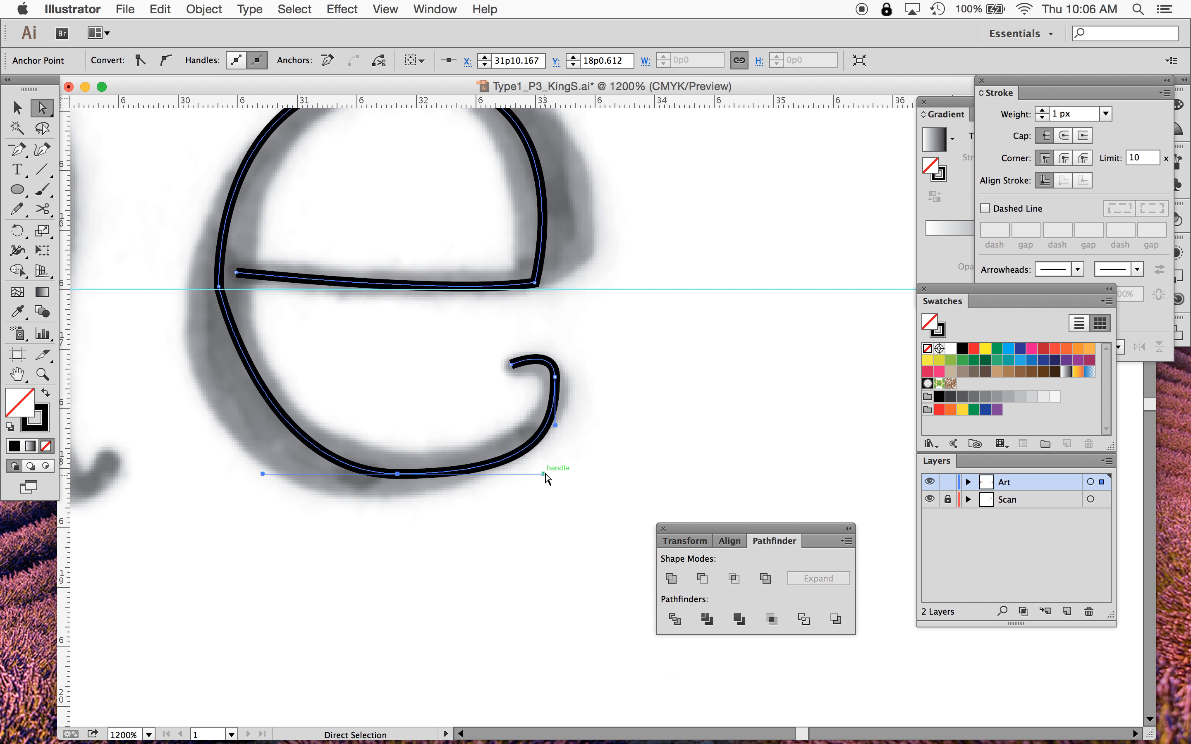
drag(544, 474, 506, 474)
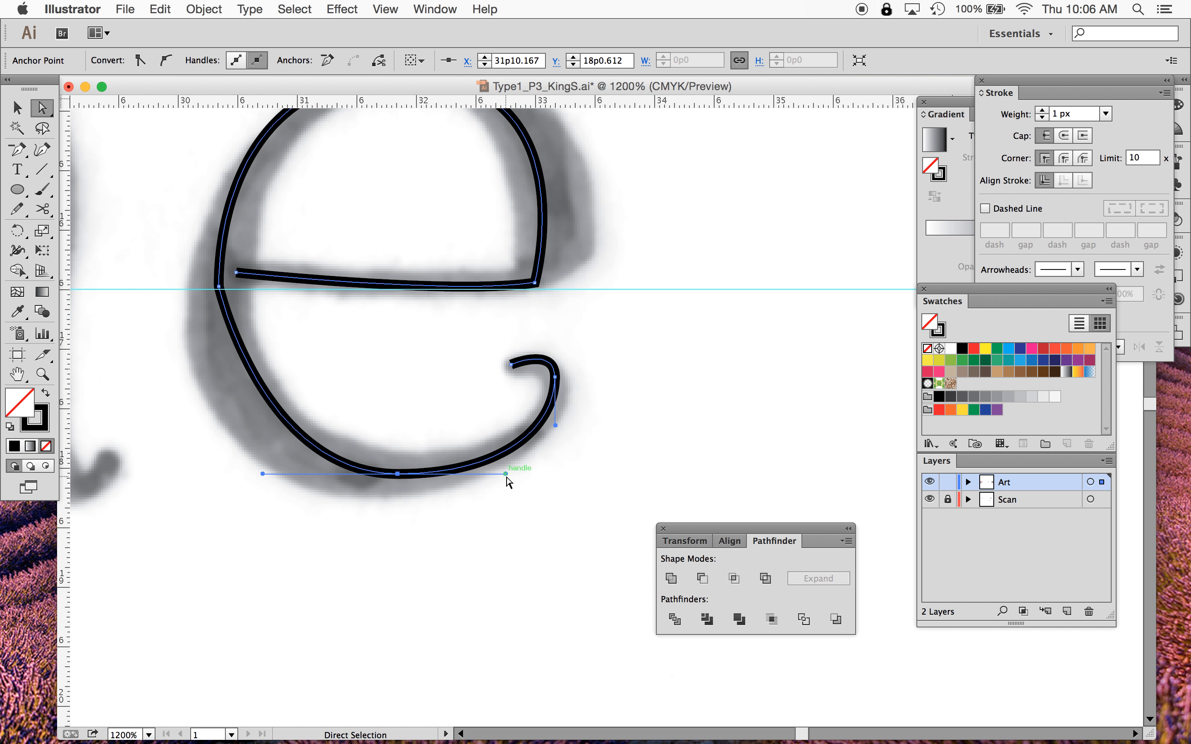
click(554, 376)
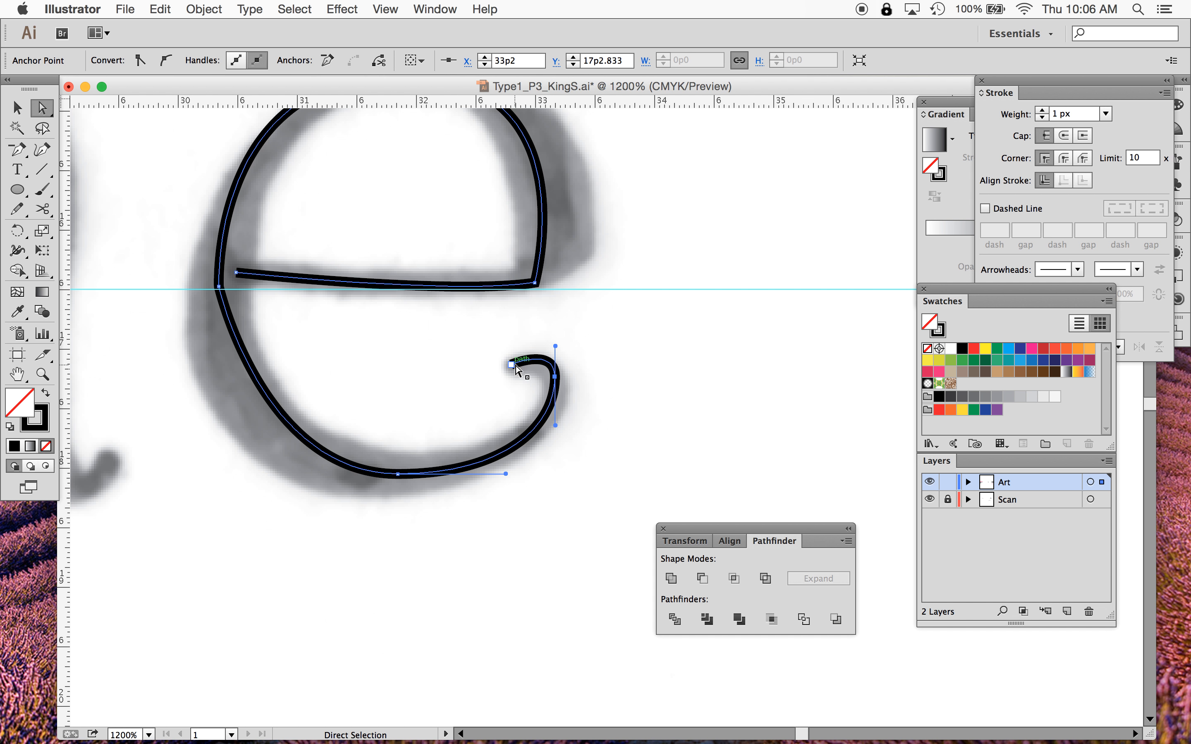
drag(511, 364, 515, 373)
- Add an anchor point on the curl at the end of the e's tail
key(minus)
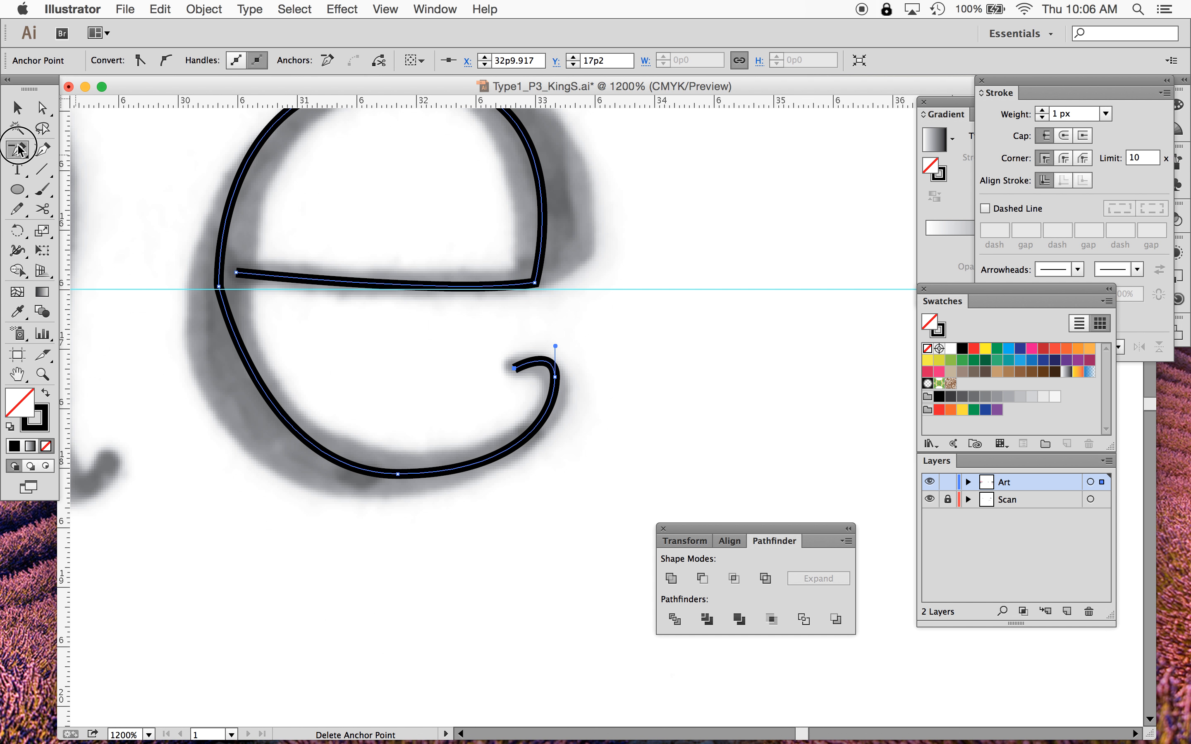
drag(18, 148, 80, 166)
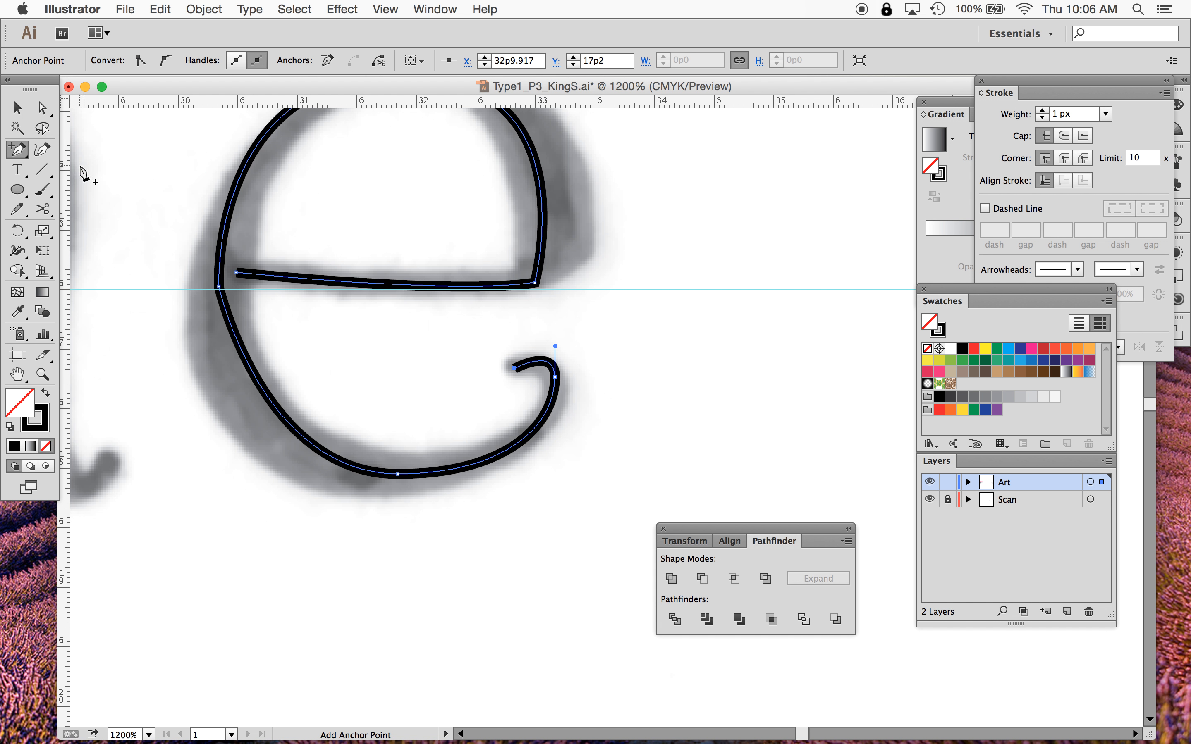
click(540, 359)
key(a)
click(42, 109)
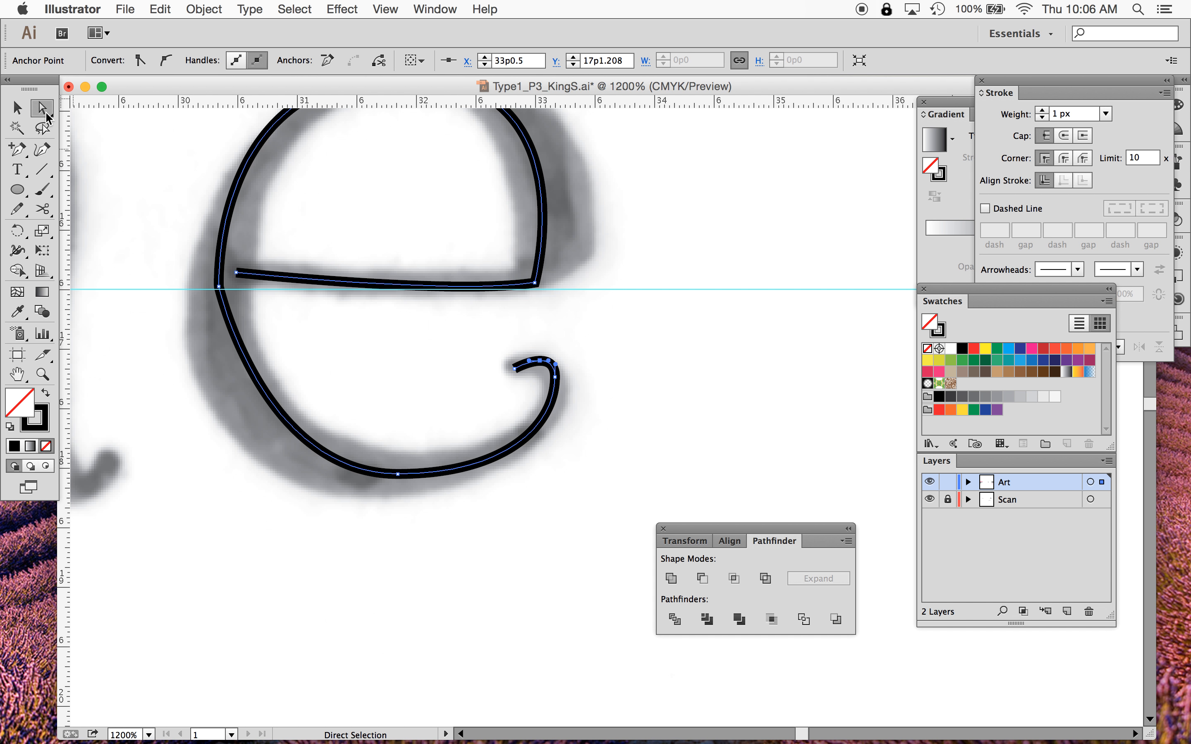
click(330, 377)
- Convert the e's leftmost anchor into a smooth point by pulling out vertical handles with the Anchor Point tool
click(220, 286)
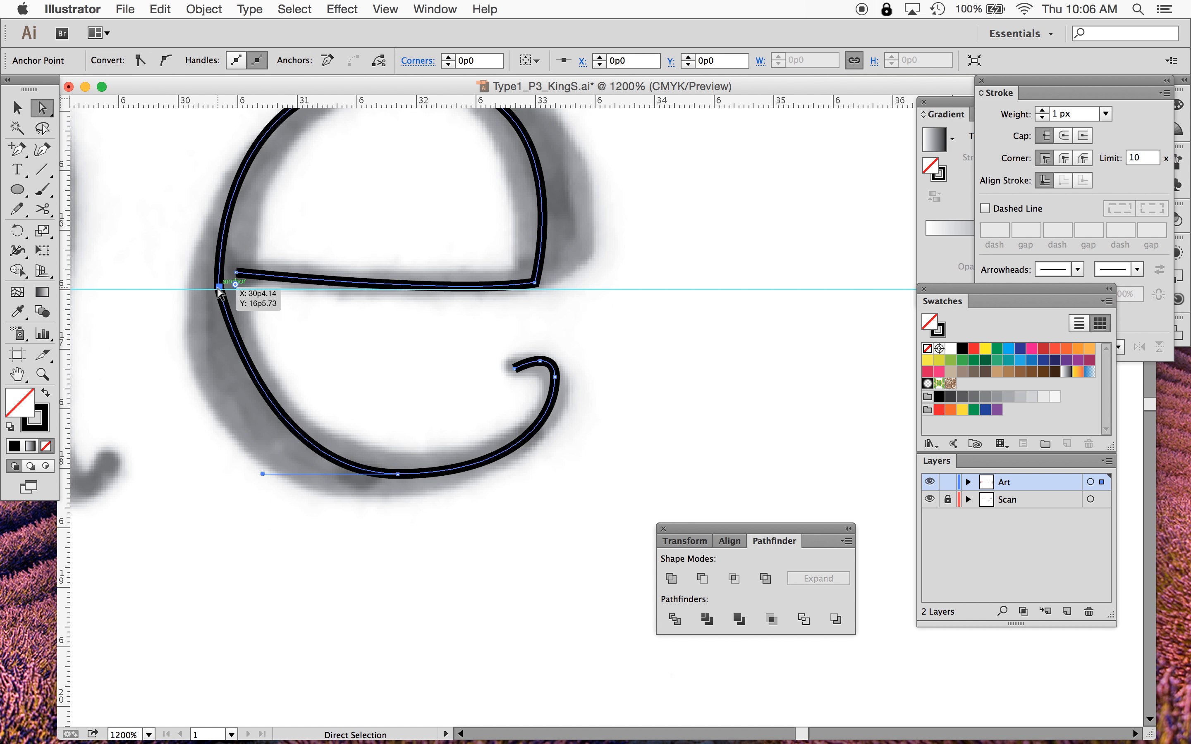
click(19, 147)
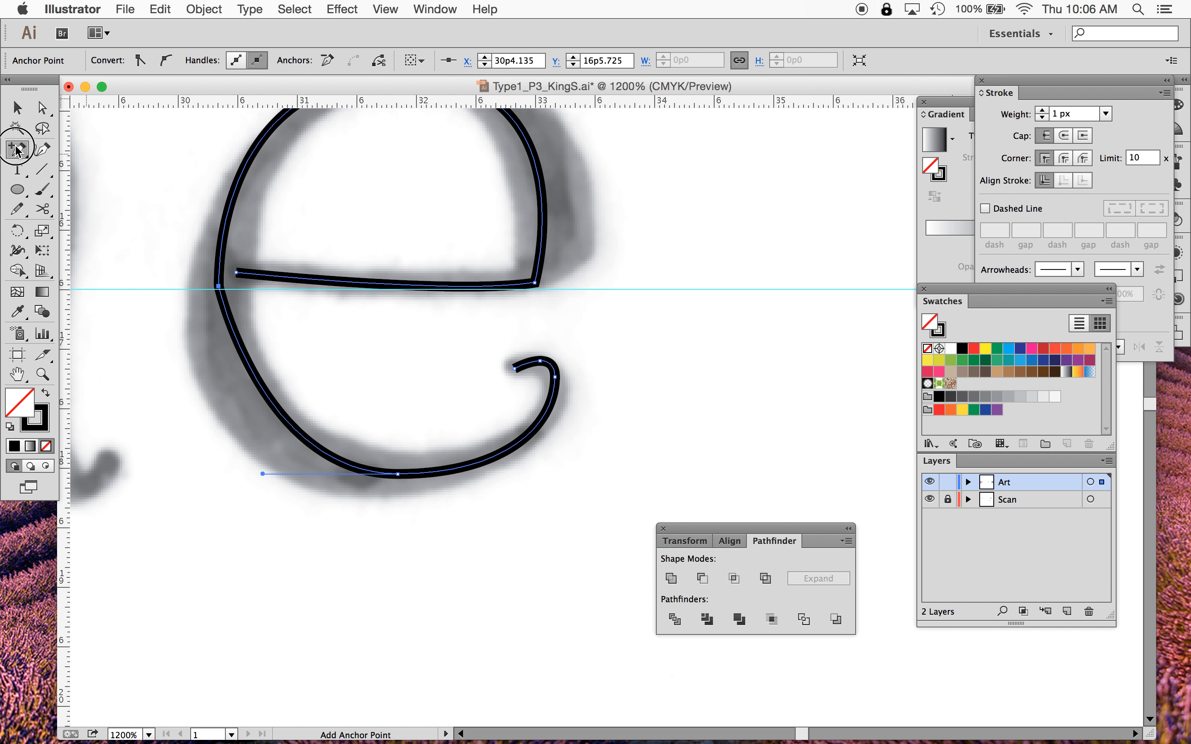
drag(16, 150, 101, 199)
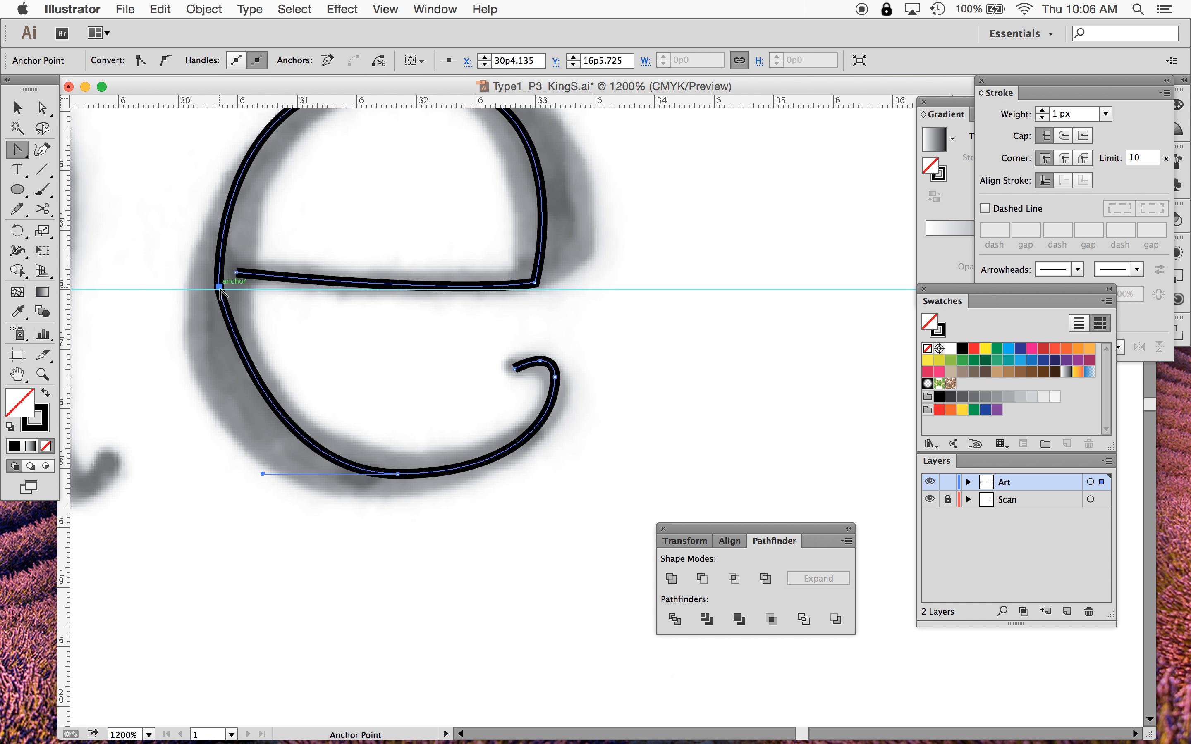
drag(220, 287, 220, 405)
scroll(370, 393, up, 4)
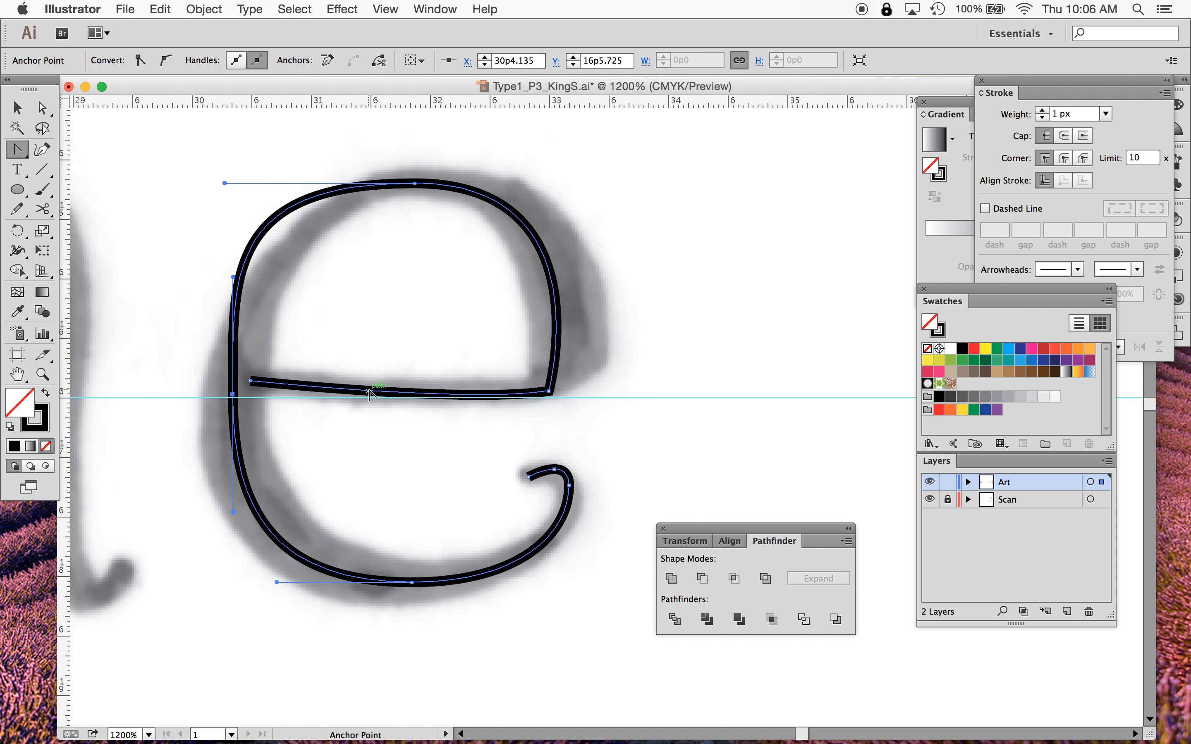
- Select the bottom anchor and shorten its left handle to flatten the lower curve
click(42, 108)
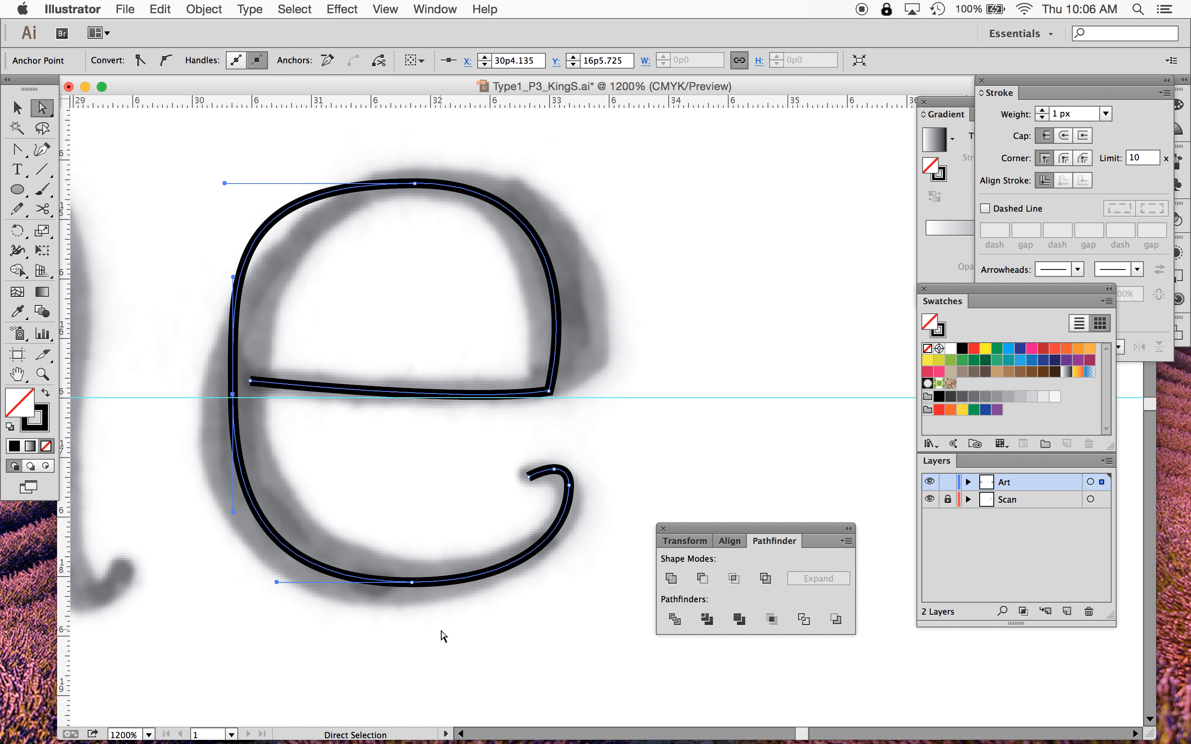
click(433, 640)
click(412, 582)
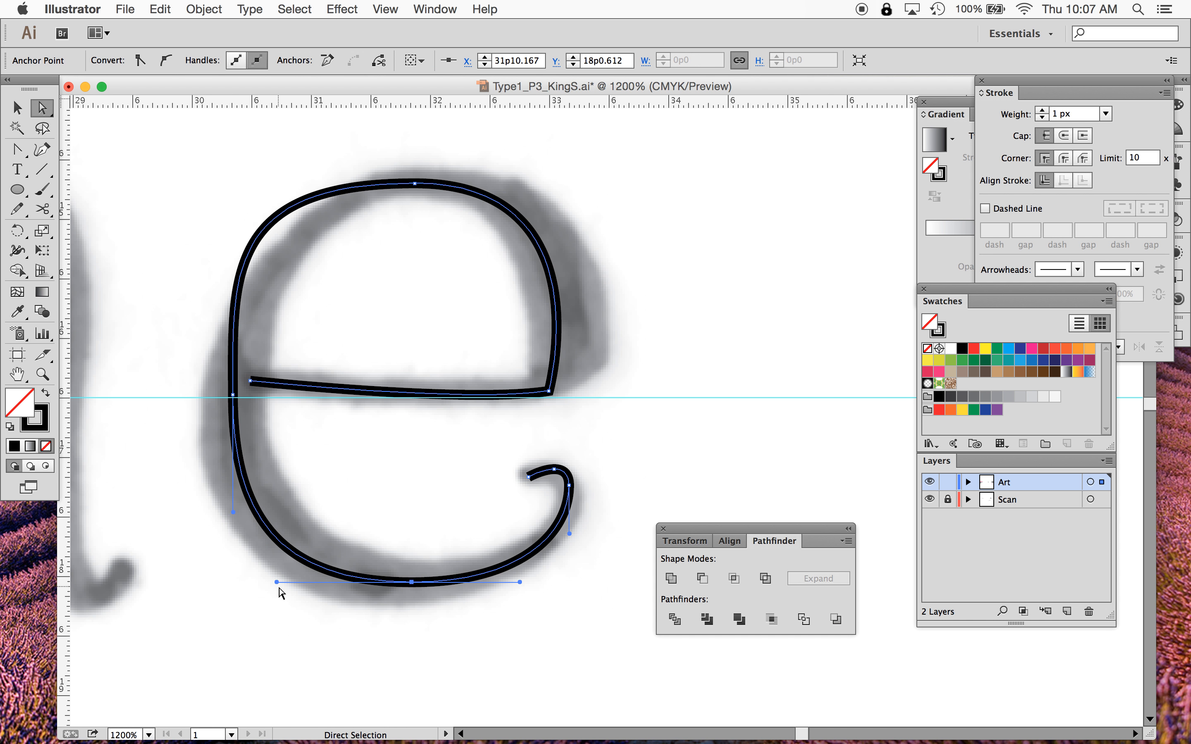
drag(276, 582, 299, 583)
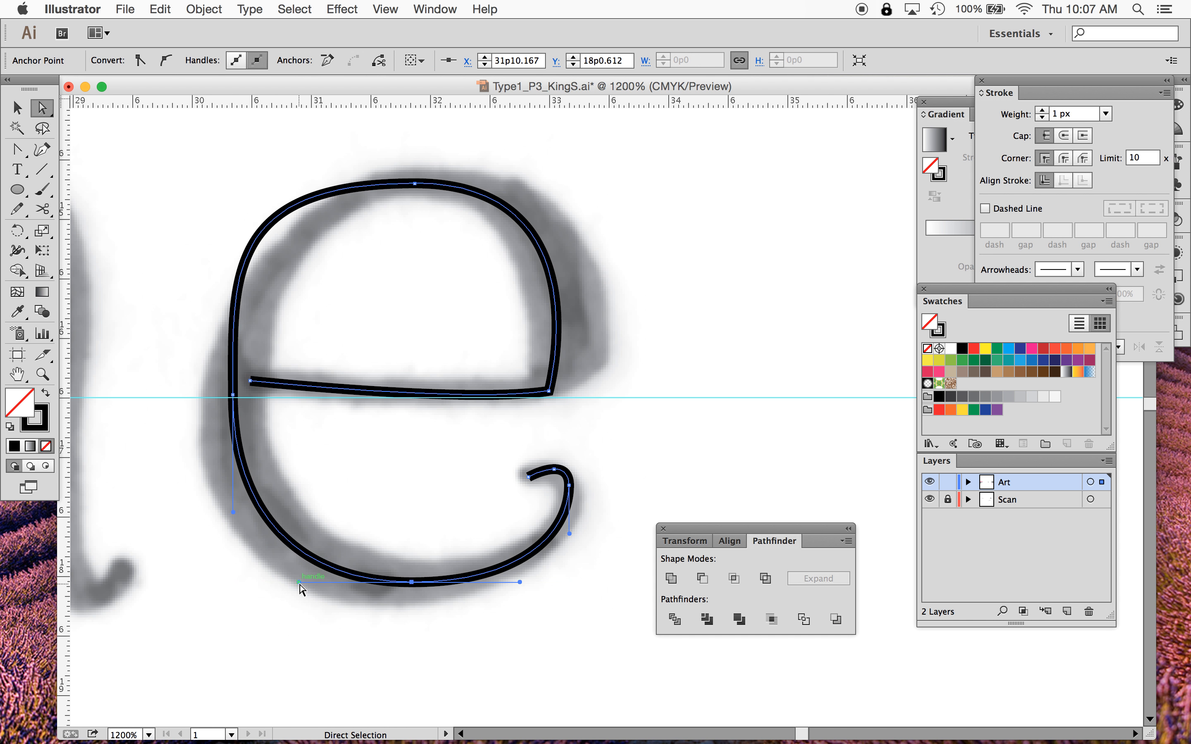
- Lengthen the top anchor's left handle and adjust the left anchor's handle to round the bowl's upper-left curve
click(234, 386)
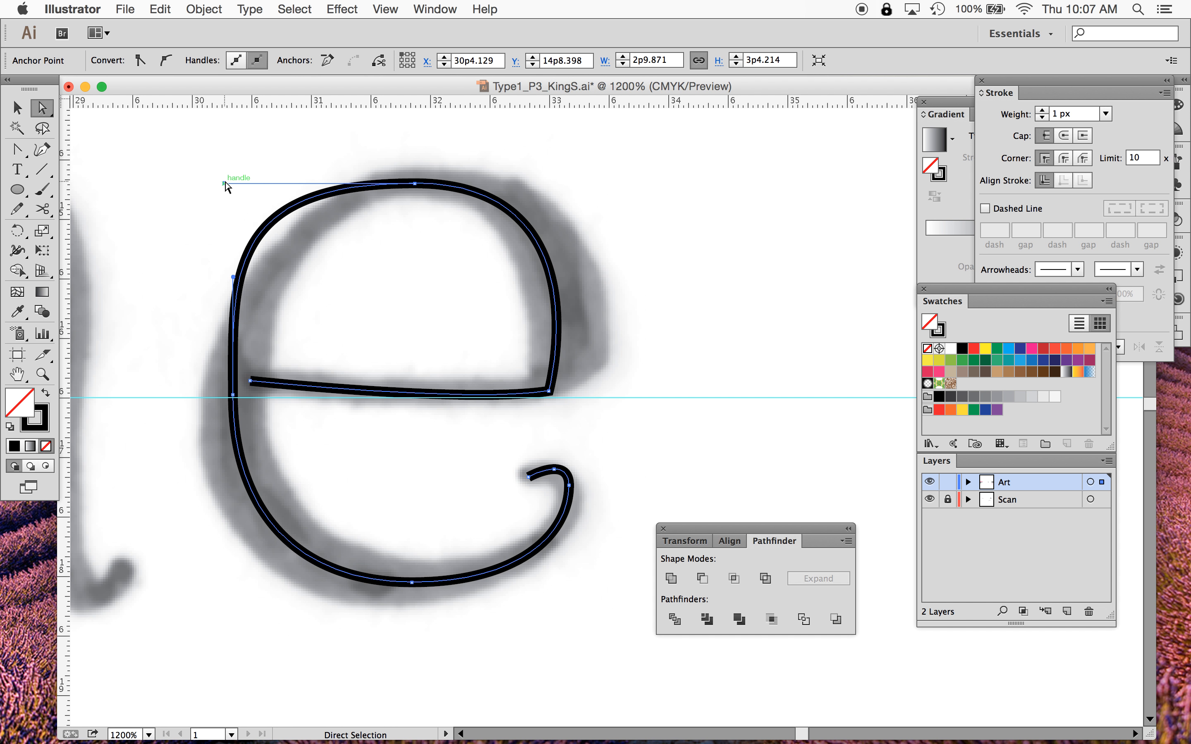
drag(224, 184, 322, 184)
drag(233, 277, 234, 281)
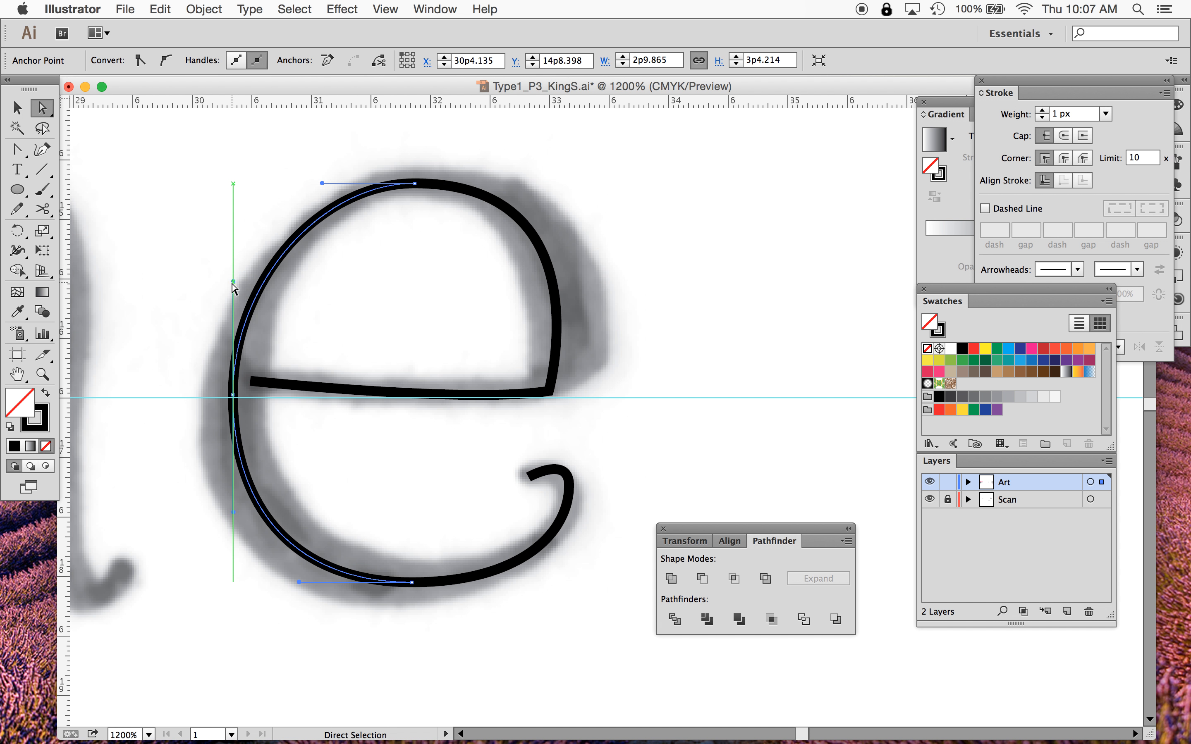
drag(413, 185, 420, 186)
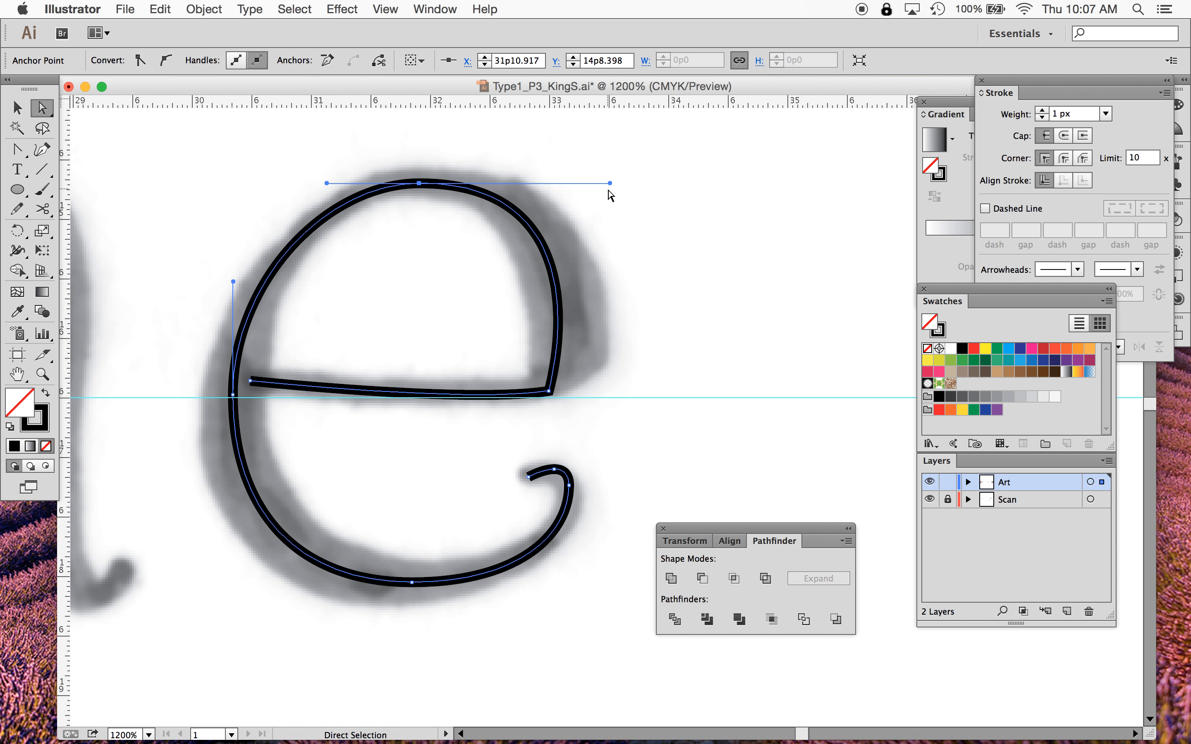
- Pull handles out of the crossbar's right corner anchor with the Anchor Point tool to smooth the join
click(549, 391)
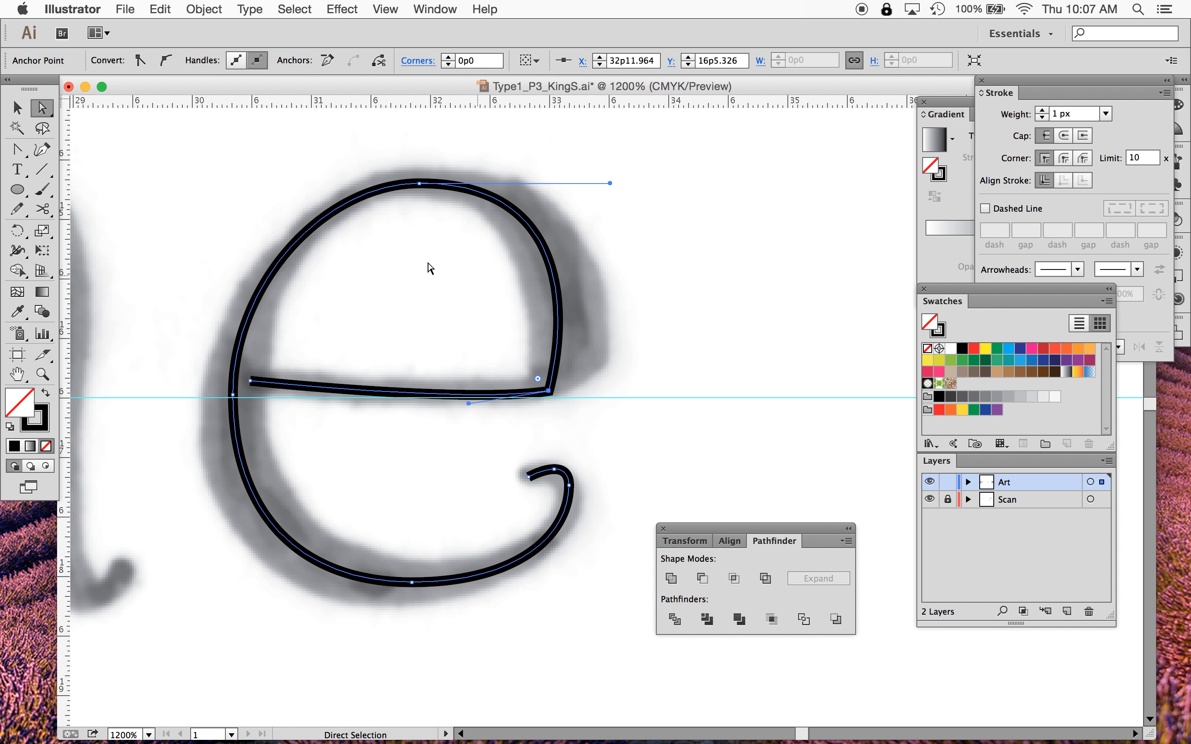
click(17, 149)
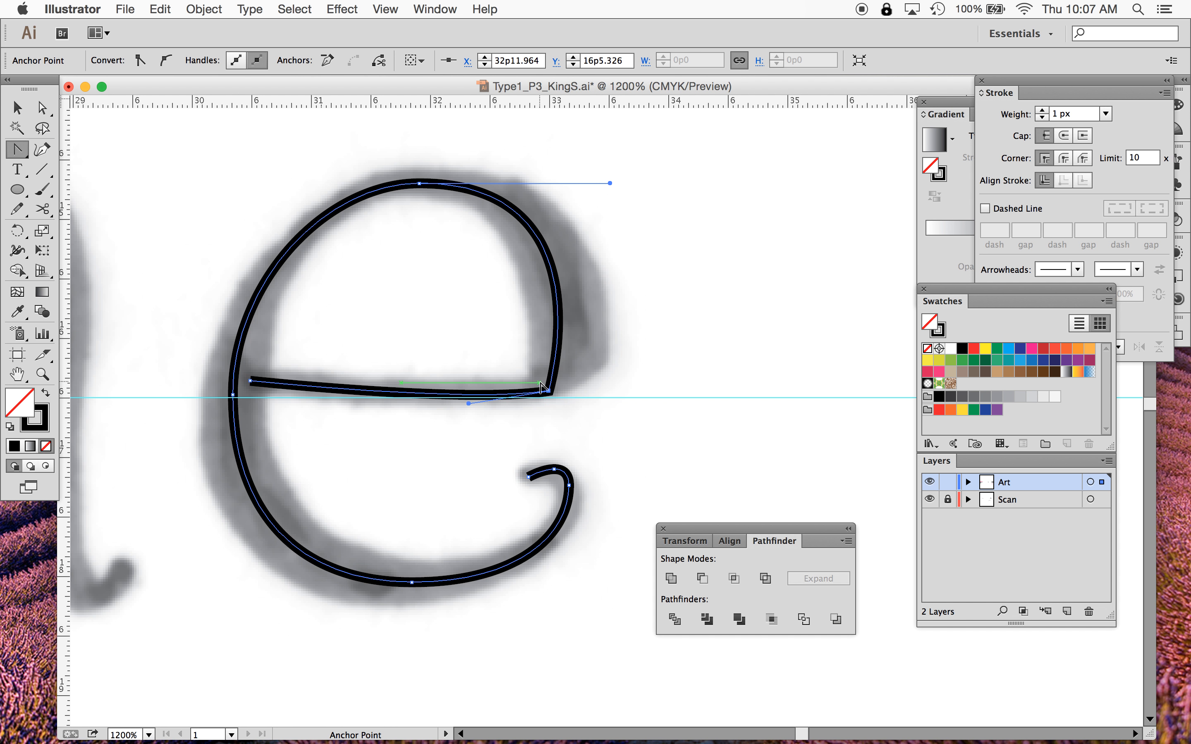
drag(550, 394, 578, 377)
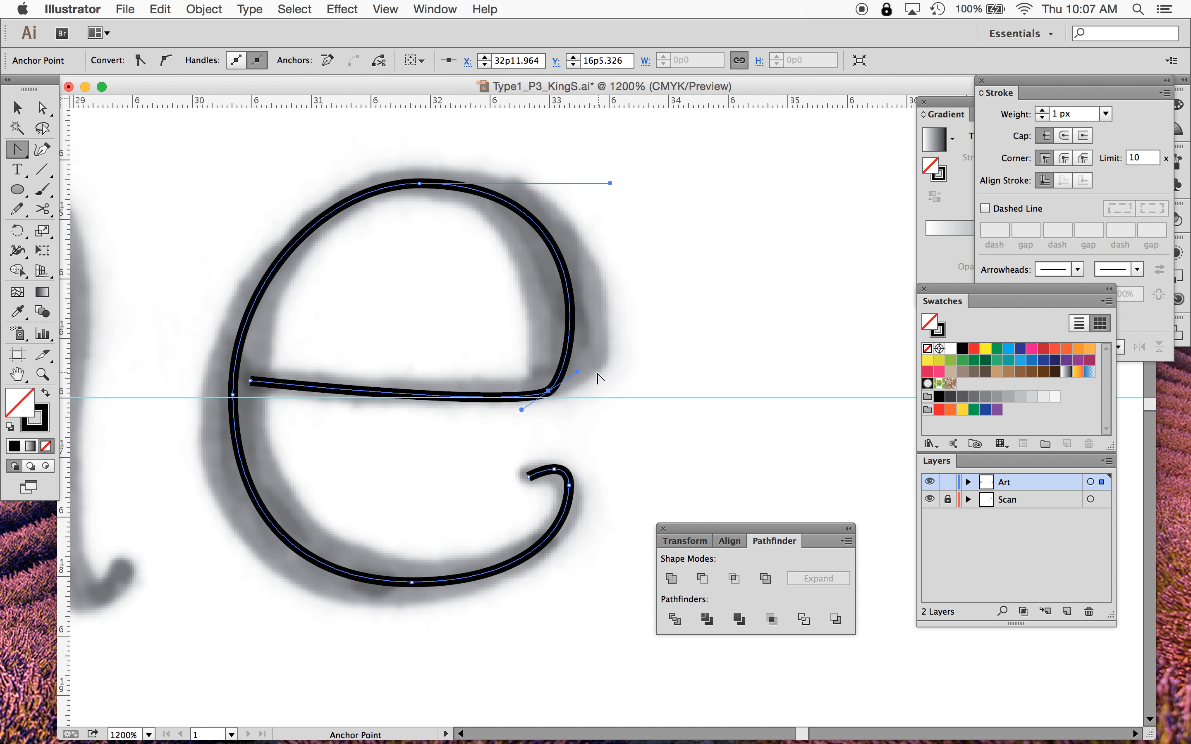
drag(521, 412, 513, 399)
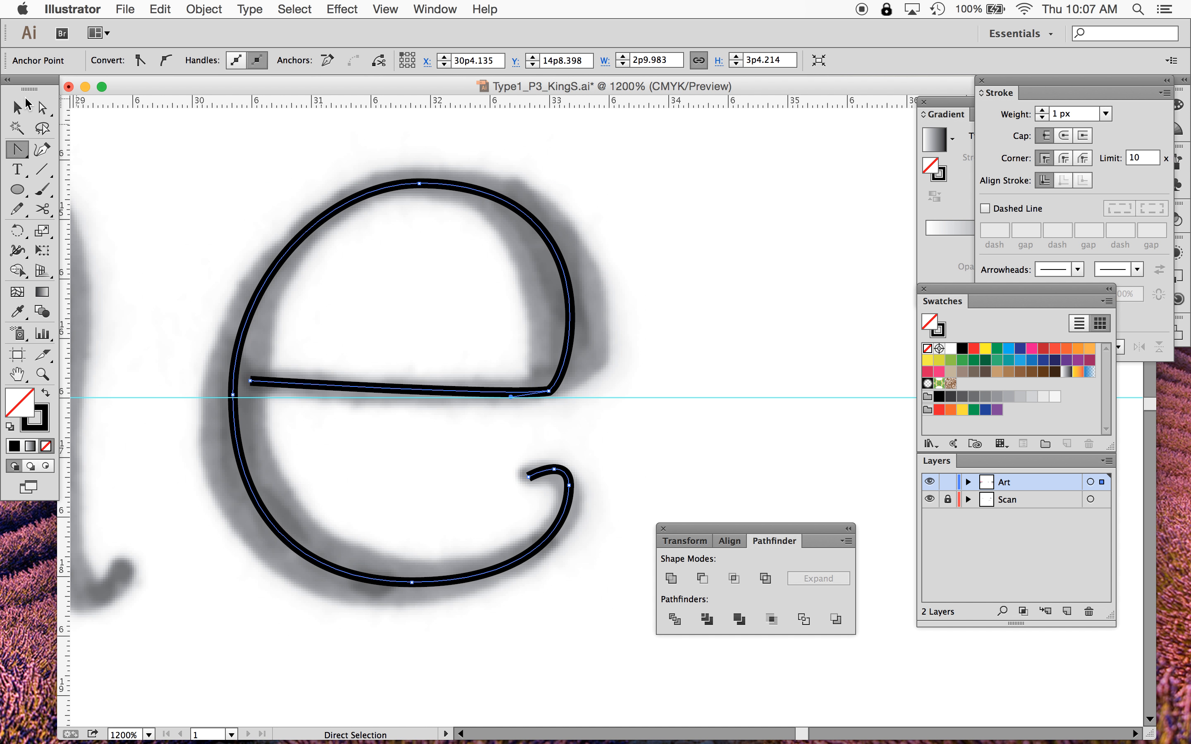
- Shorten the crossbar corner's upper handle and the top anchor's right handle to fit the scan's shoulder
click(40, 107)
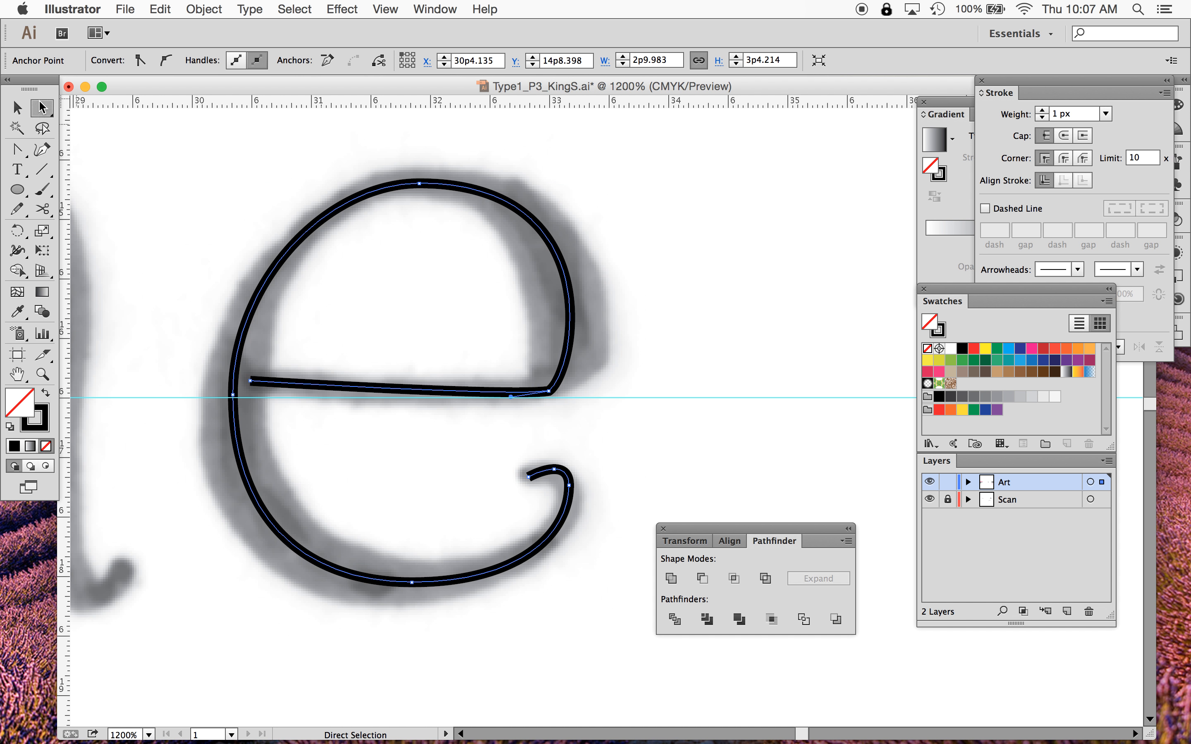
click(549, 391)
drag(579, 371, 570, 323)
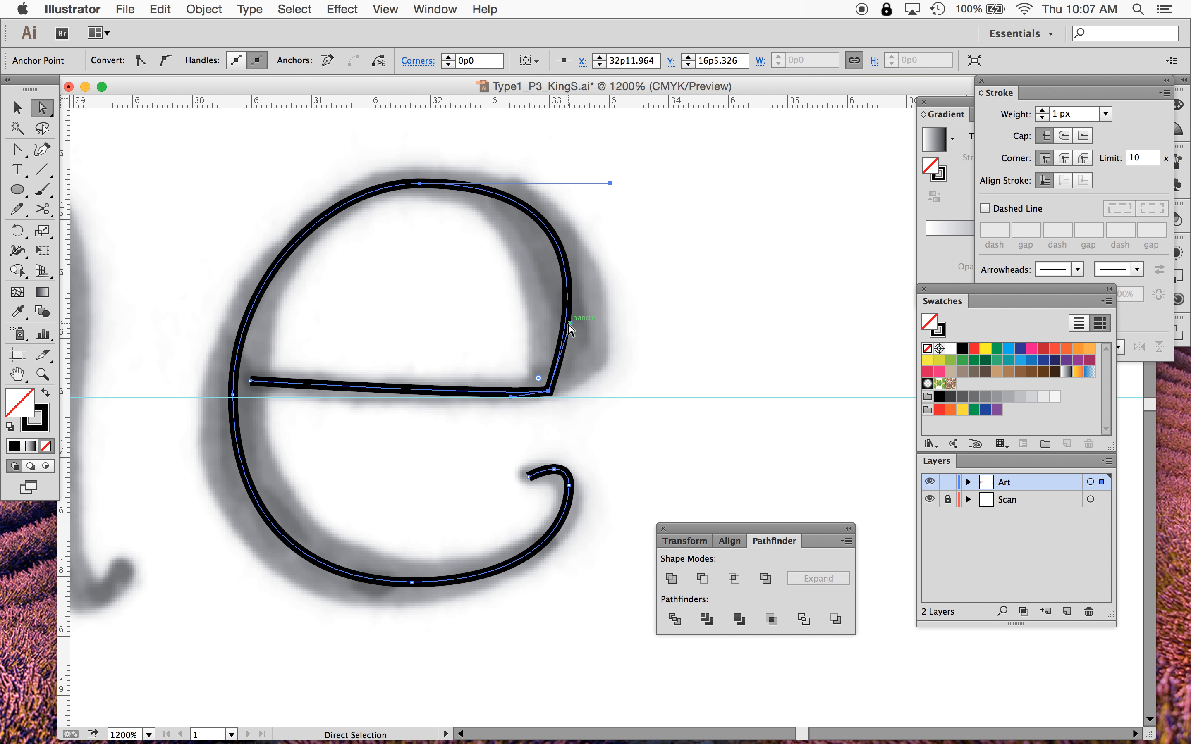
drag(610, 183, 570, 186)
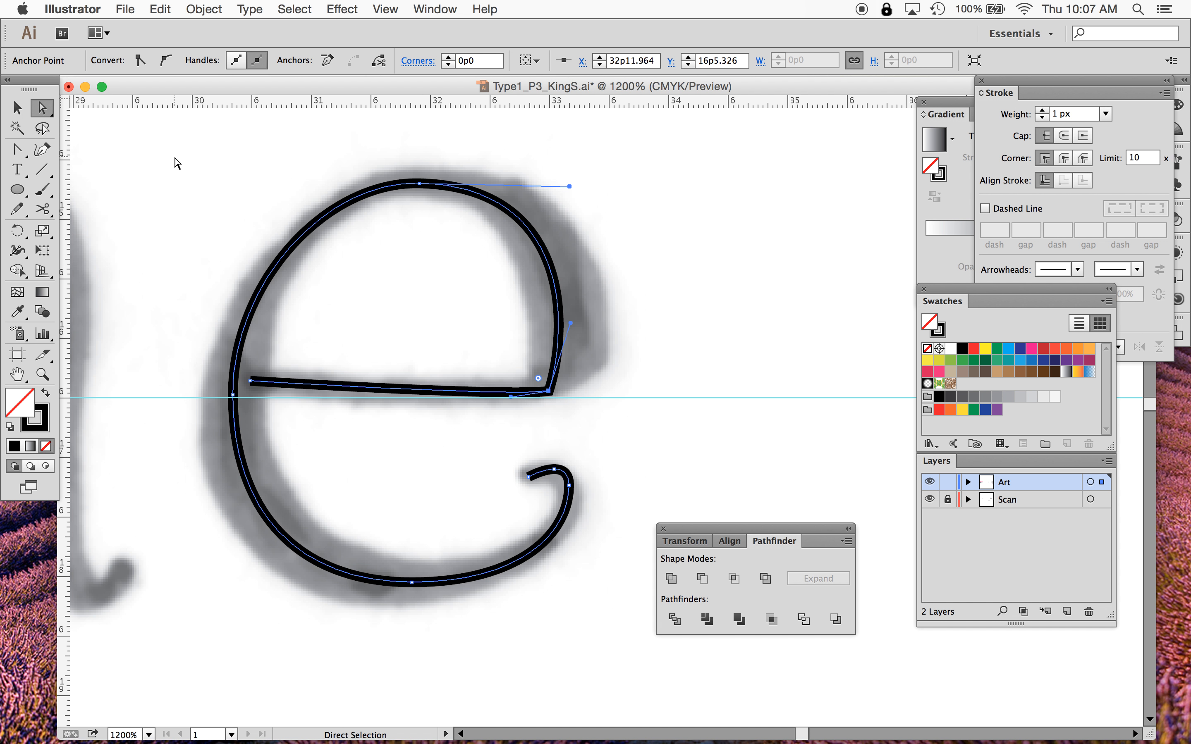
- Select the whole e path and give it a pink stroke with round caps
click(17, 107)
click(41, 421)
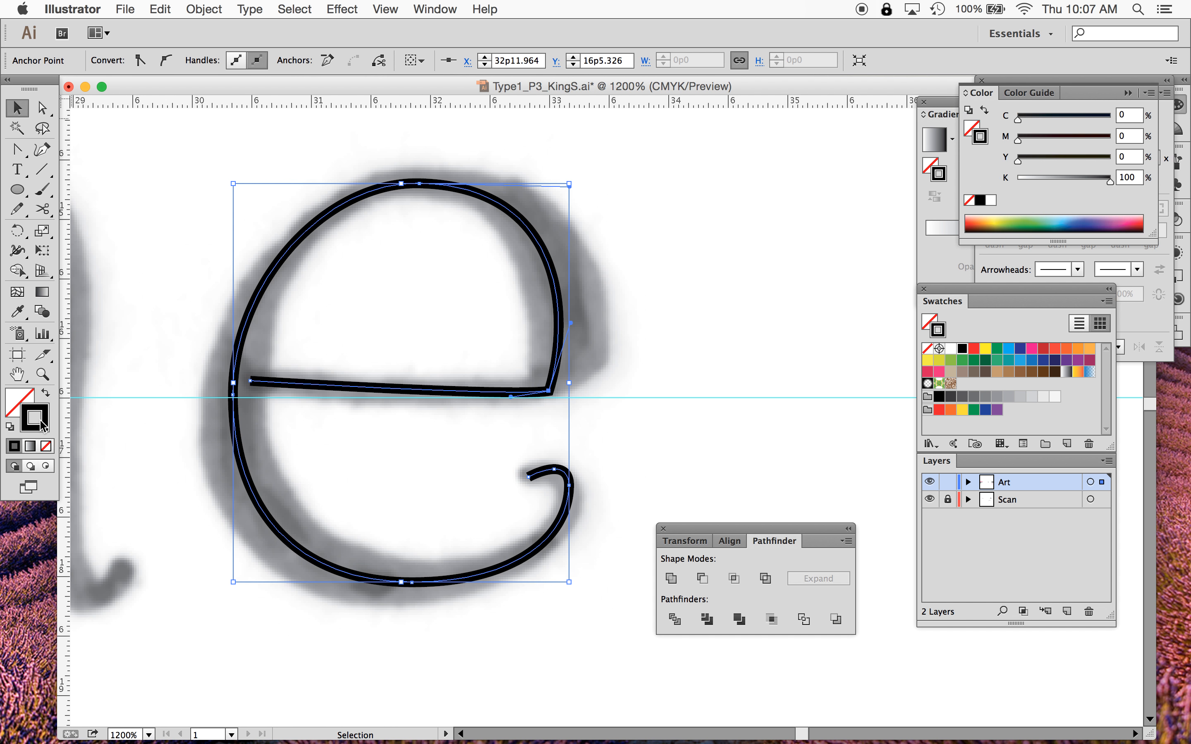
click(341, 255)
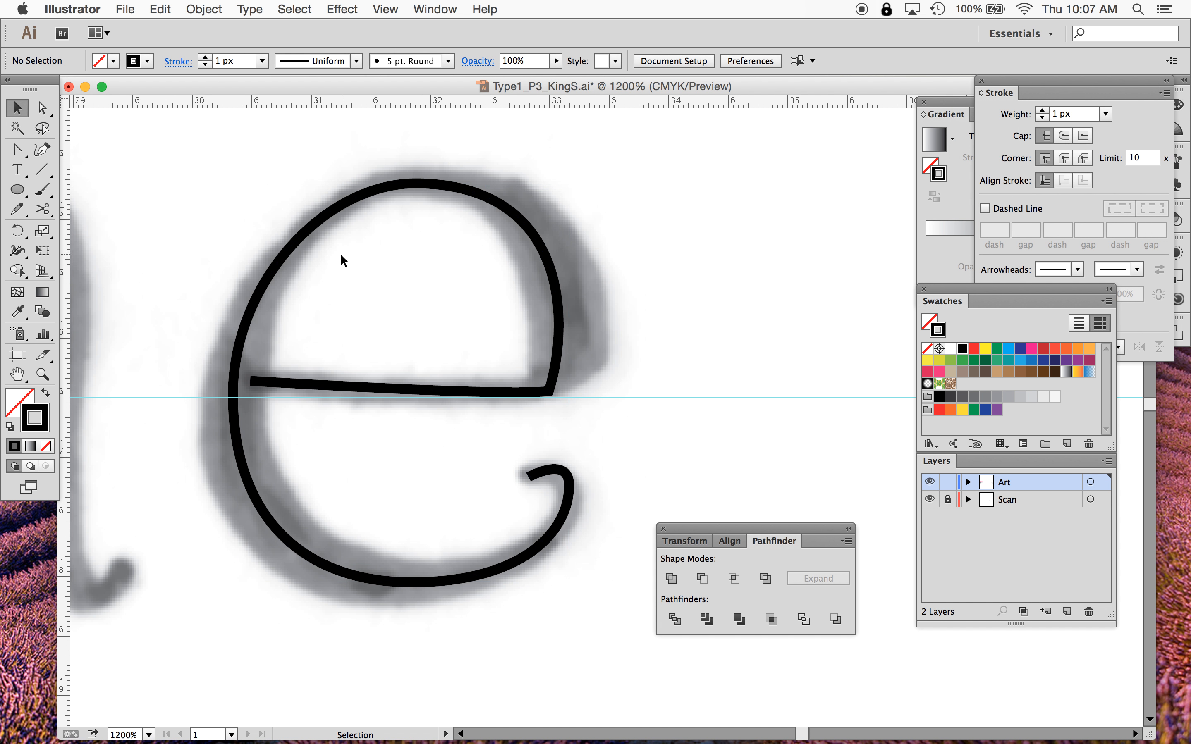
click(299, 247)
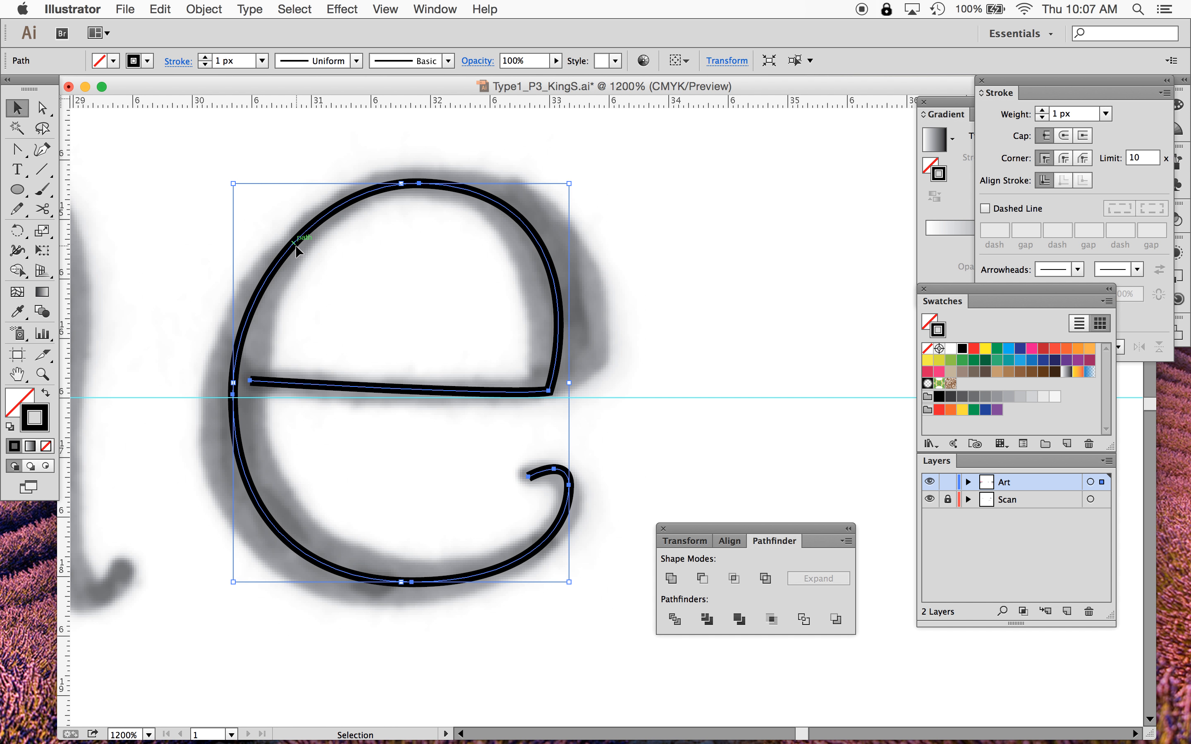
click(148, 60)
click(115, 89)
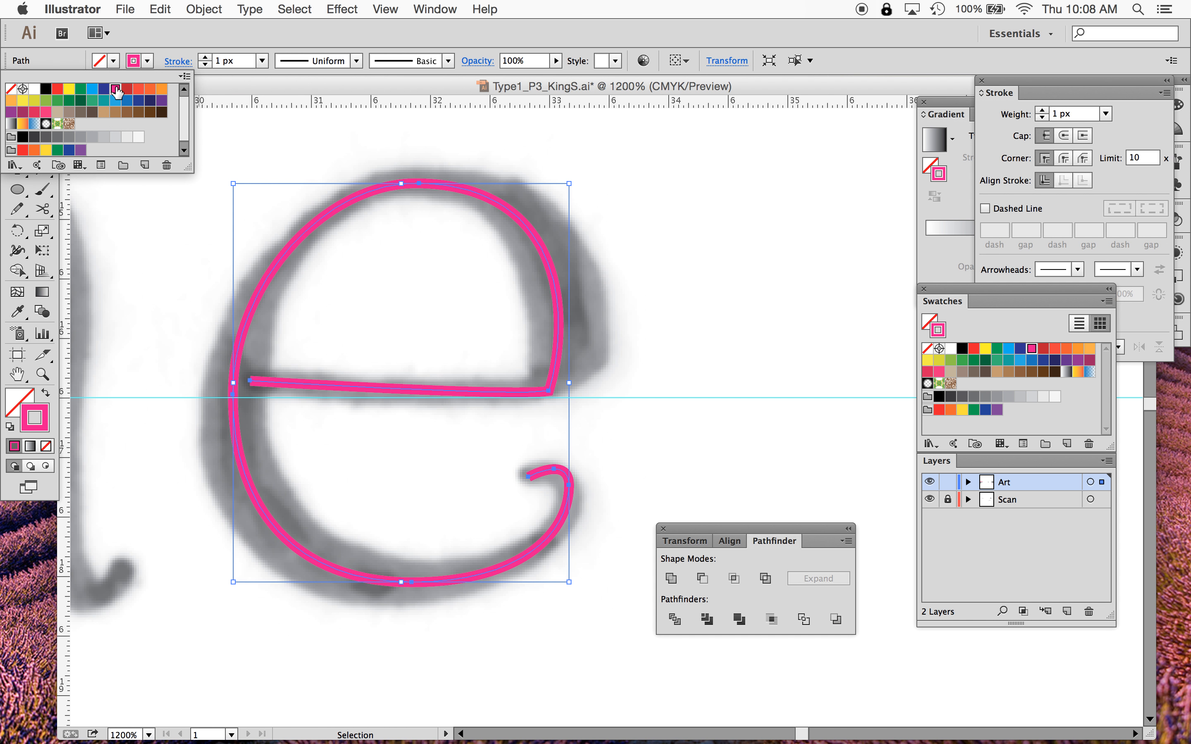
click(700, 379)
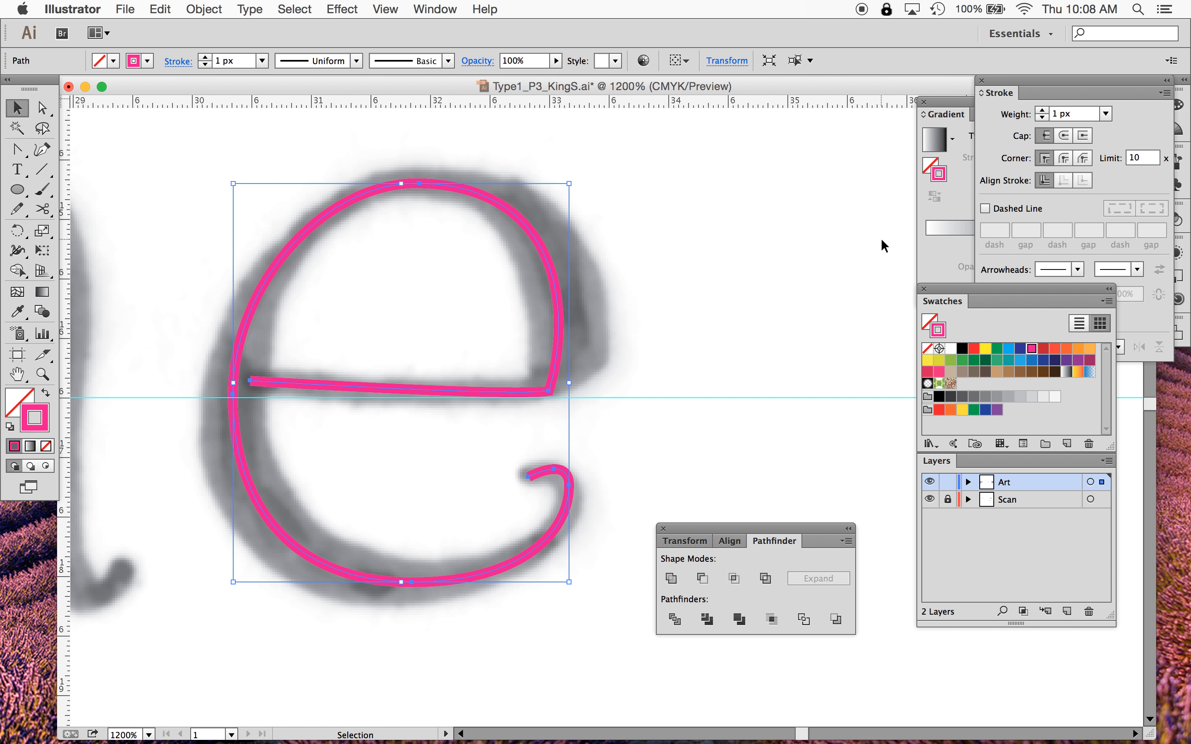
click(1065, 136)
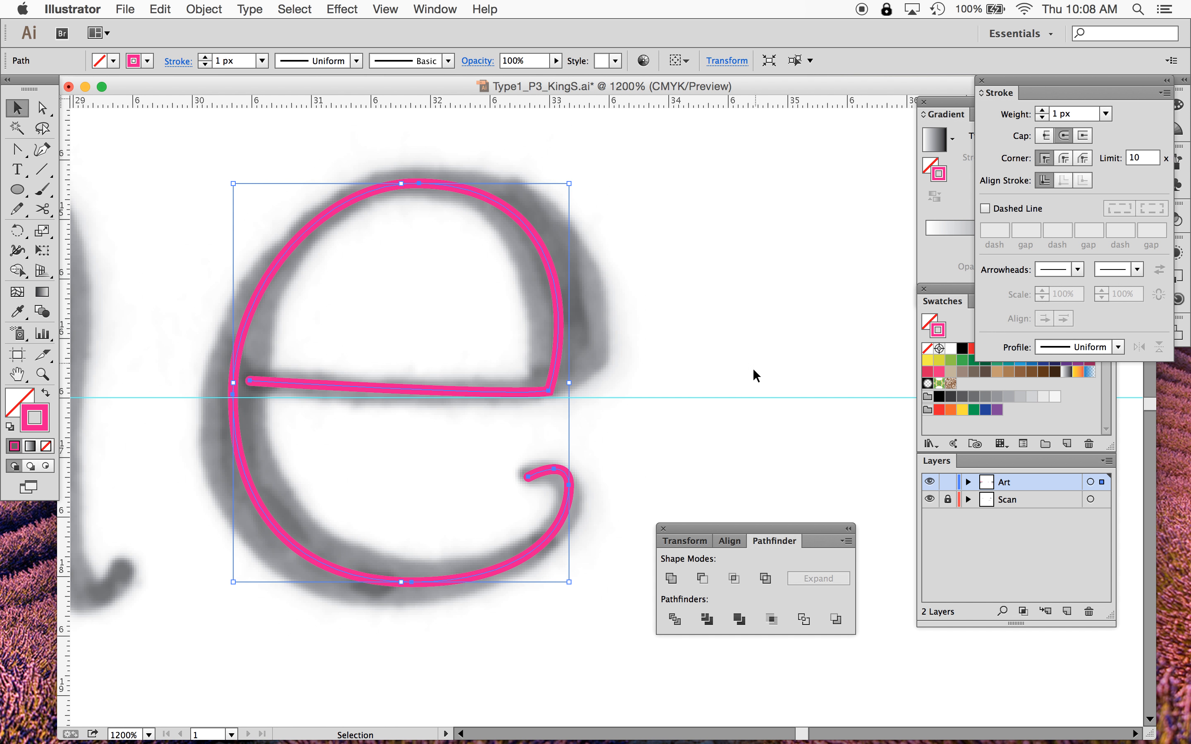
click(744, 409)
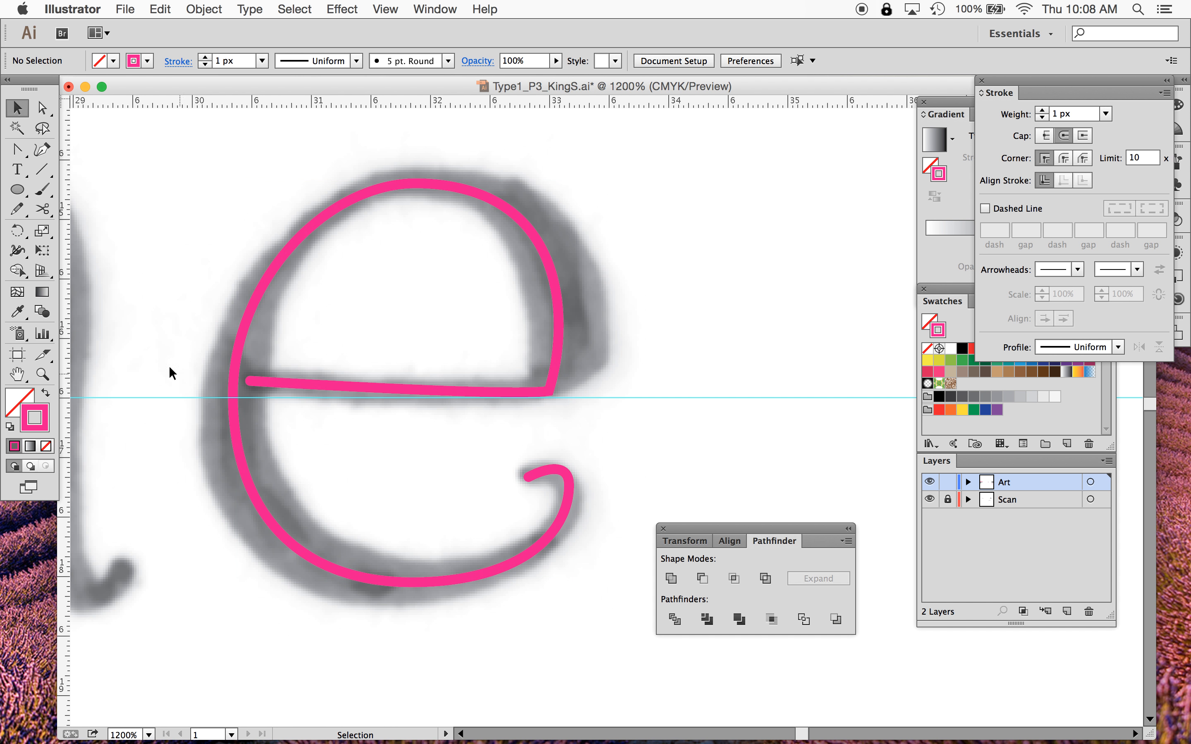
- Move the anchor on the tail's right side lower along the curve
key(a)
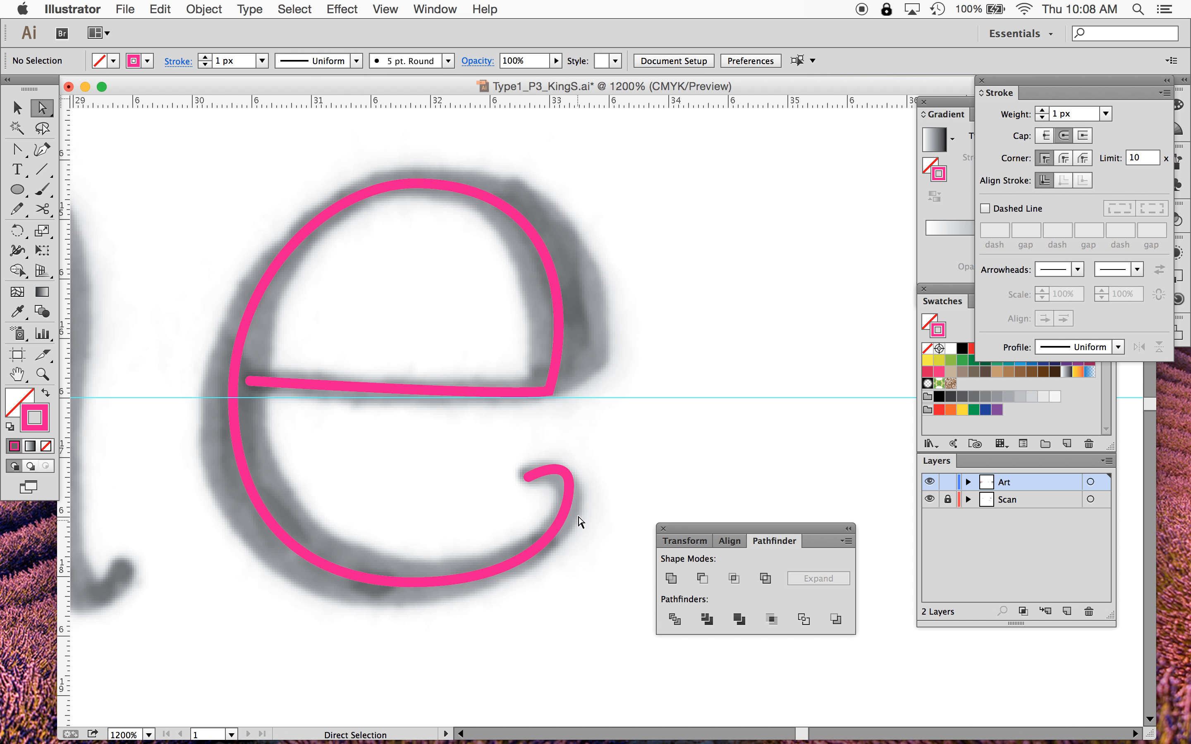
click(564, 509)
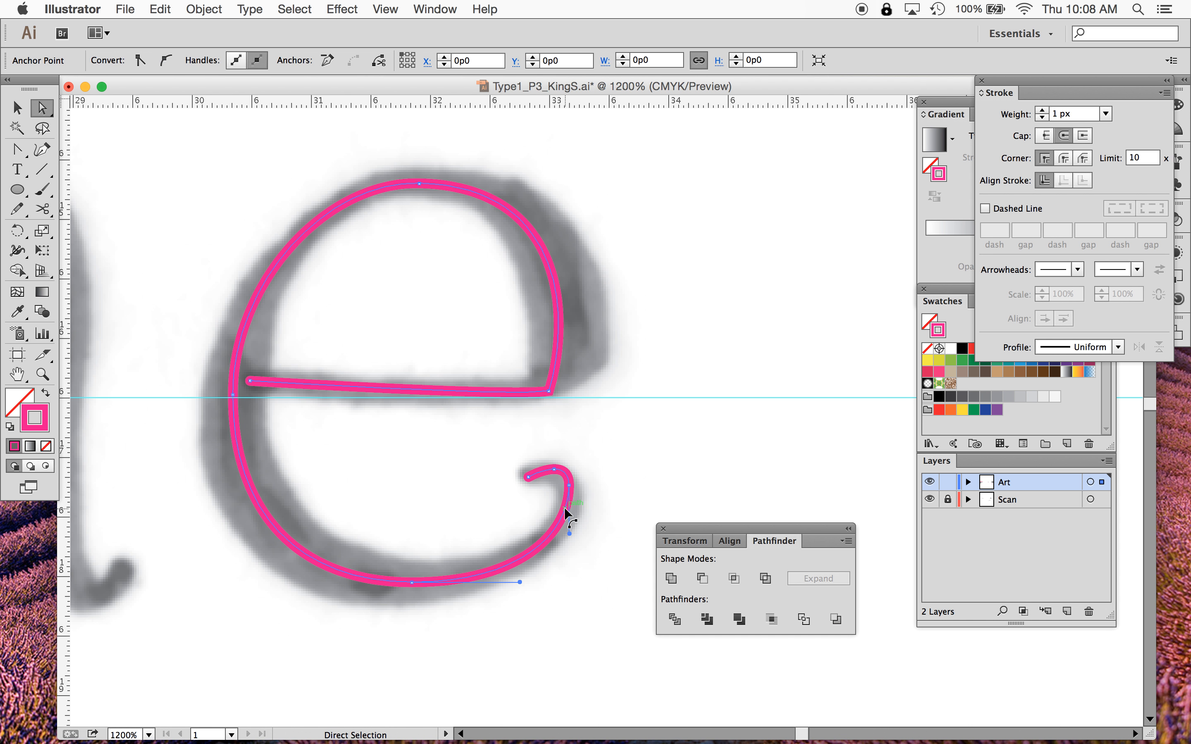
click(569, 486)
drag(568, 486, 570, 507)
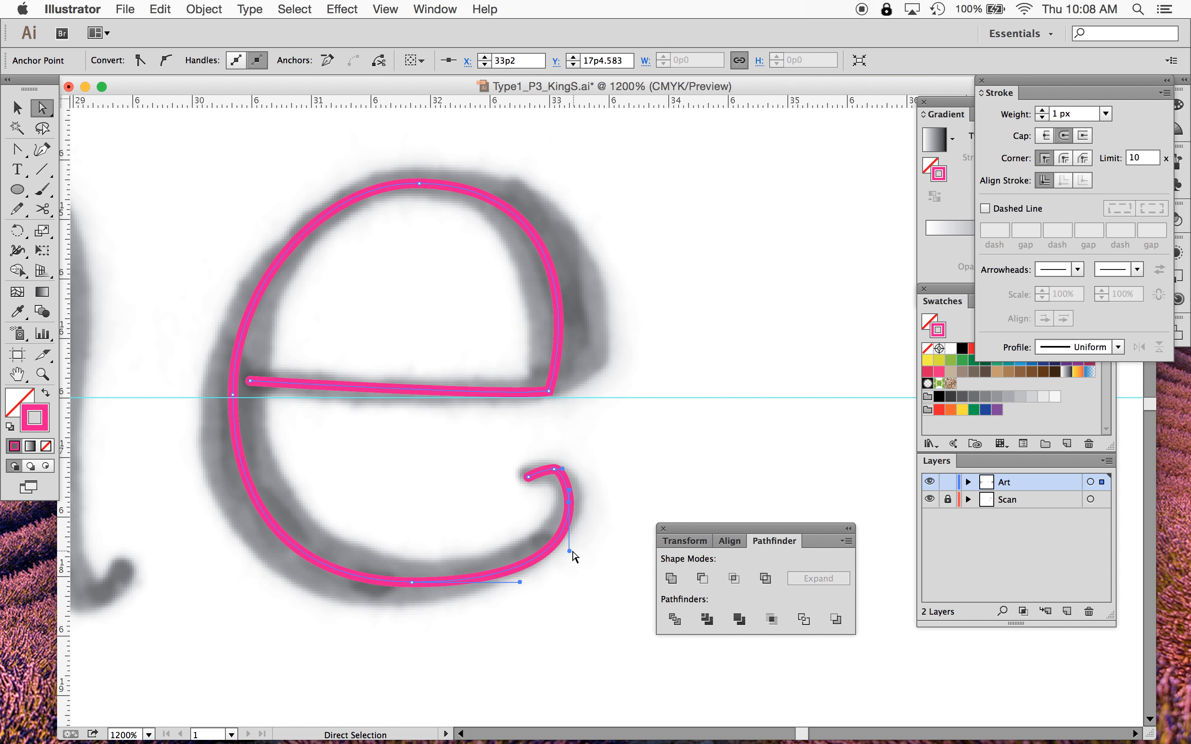
click(571, 542)
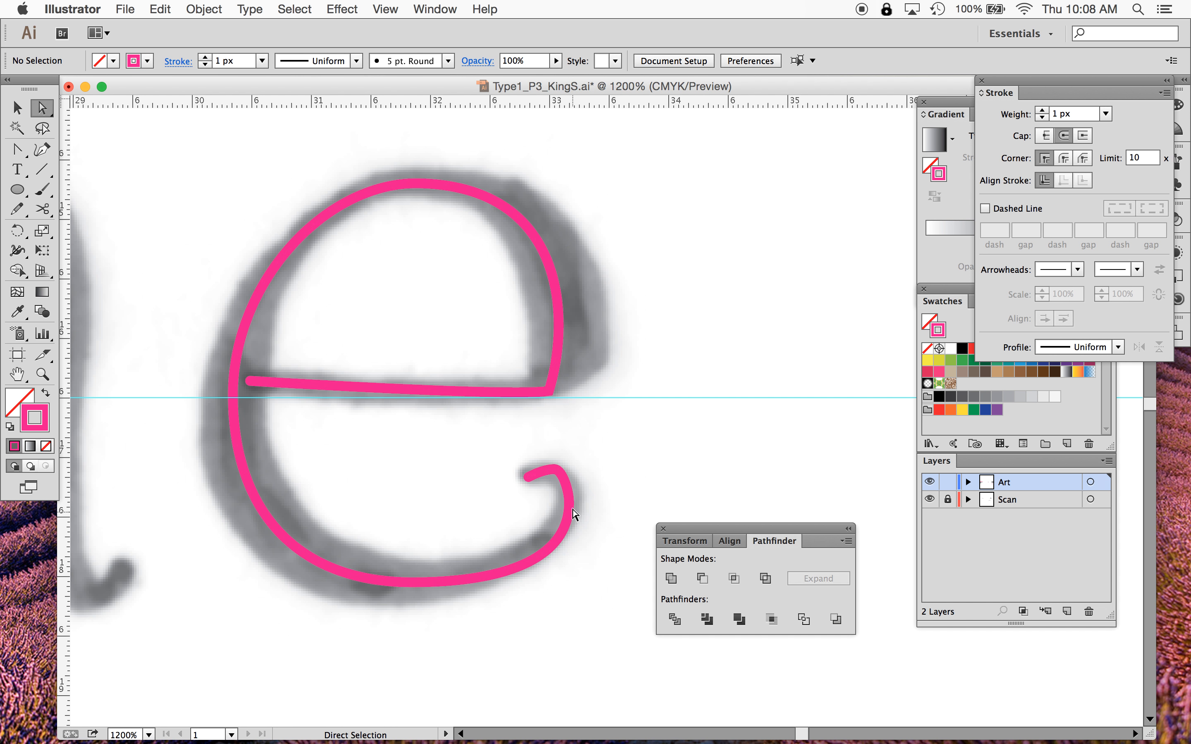
- Adjust the tail's handles and nudge its right anchor back up to smooth the curl
click(569, 501)
click(570, 548)
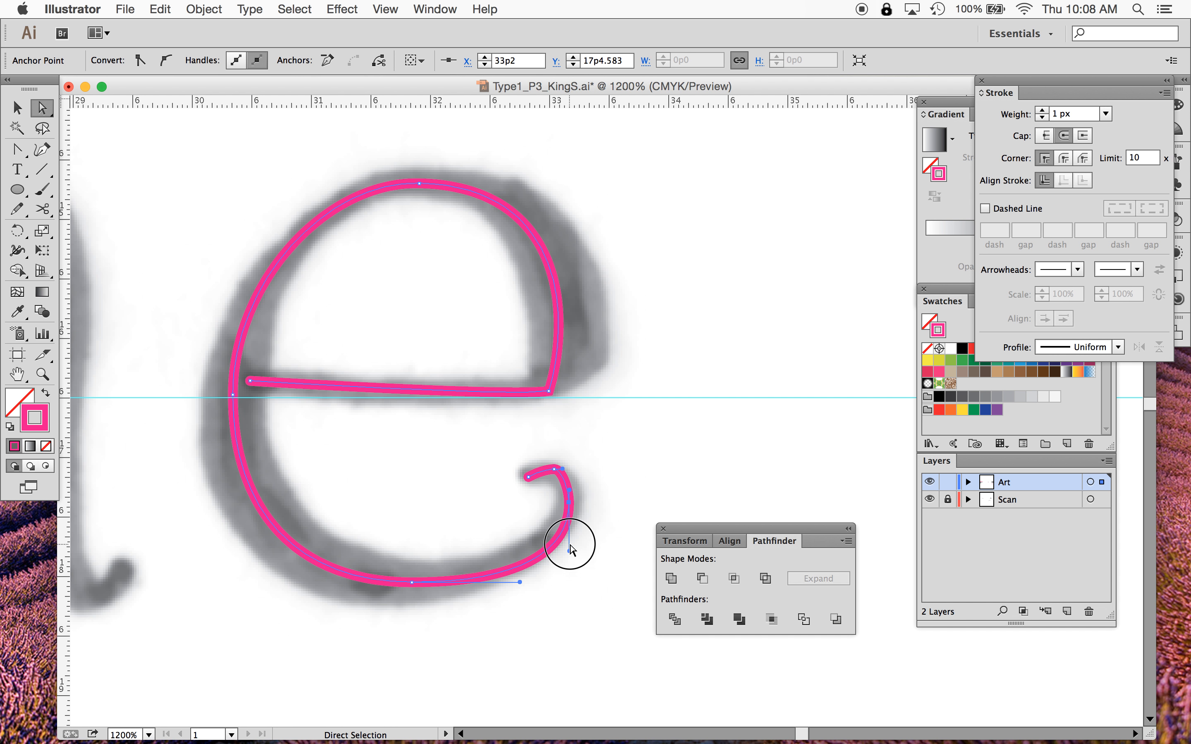
drag(570, 544, 570, 530)
click(569, 505)
drag(552, 472, 550, 467)
click(639, 519)
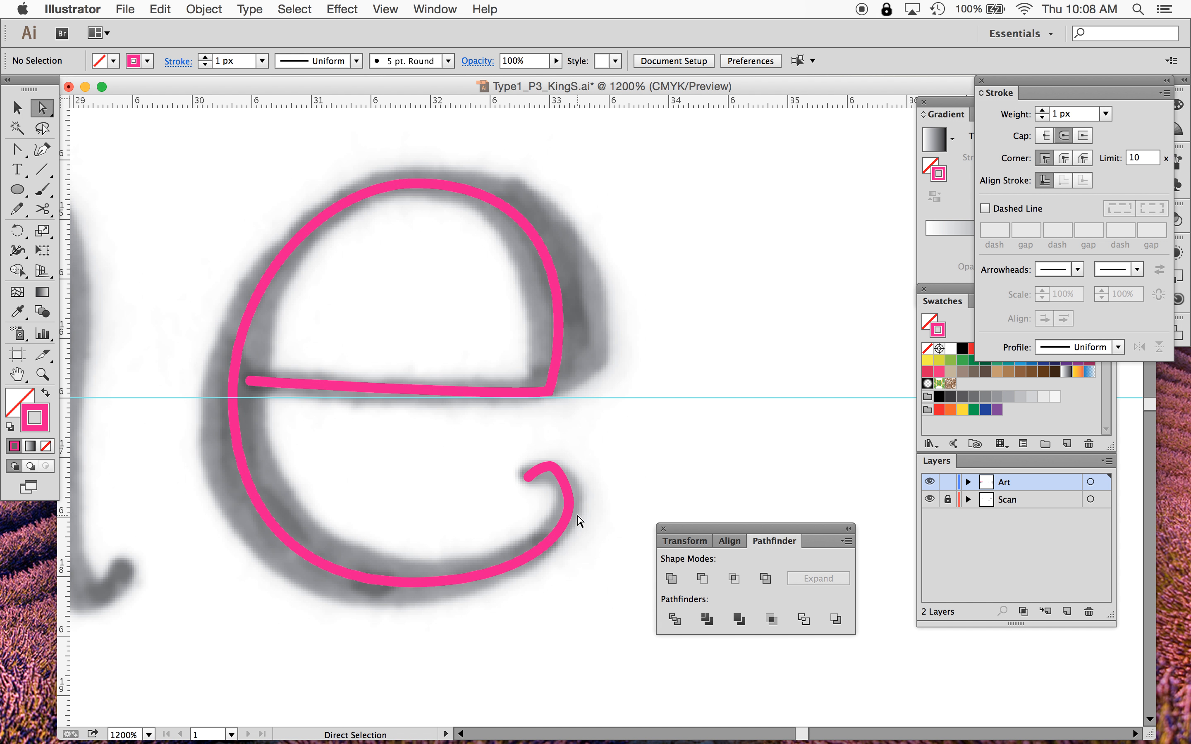
click(569, 503)
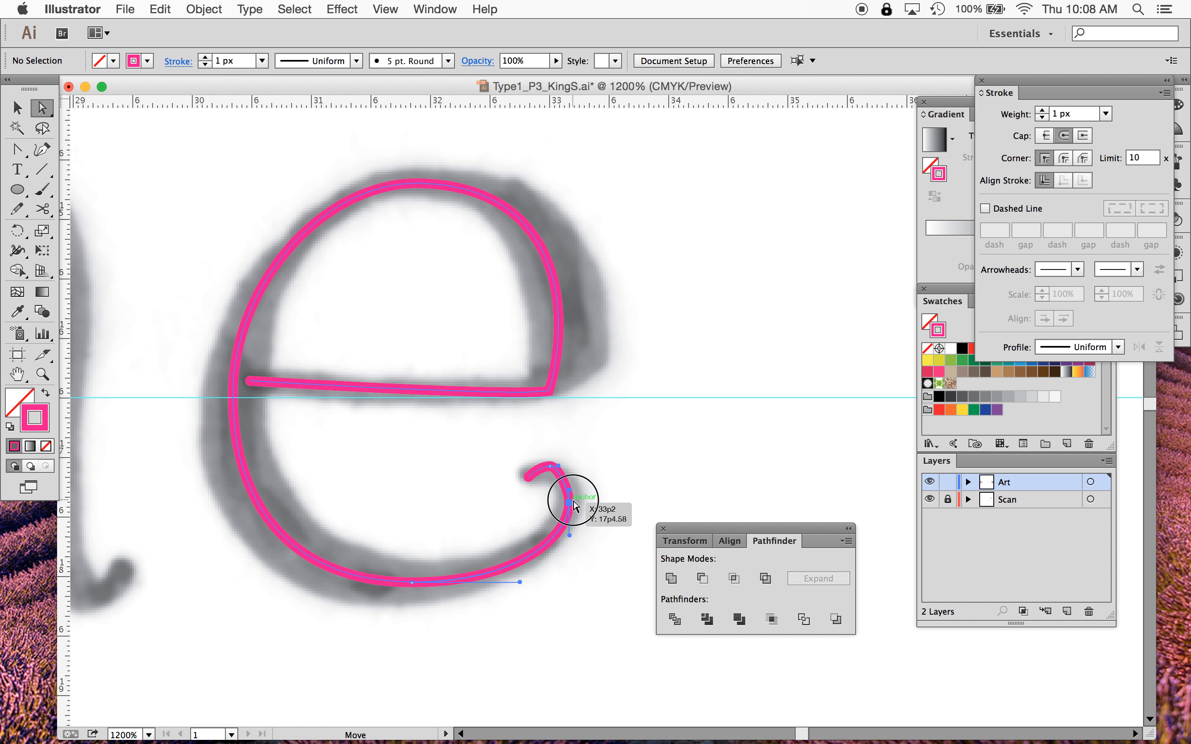
drag(569, 489, 569, 483)
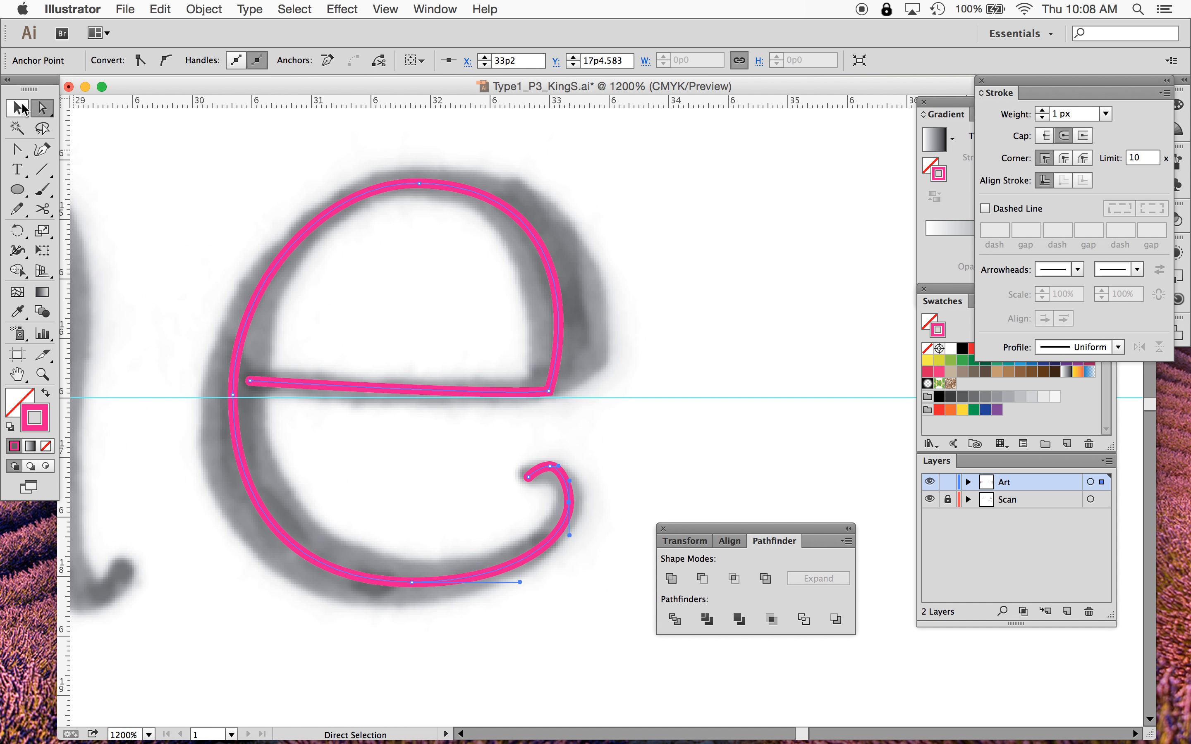
- Select the e path and widen its stroke on the bowl's left side with the Width tool
click(25, 110)
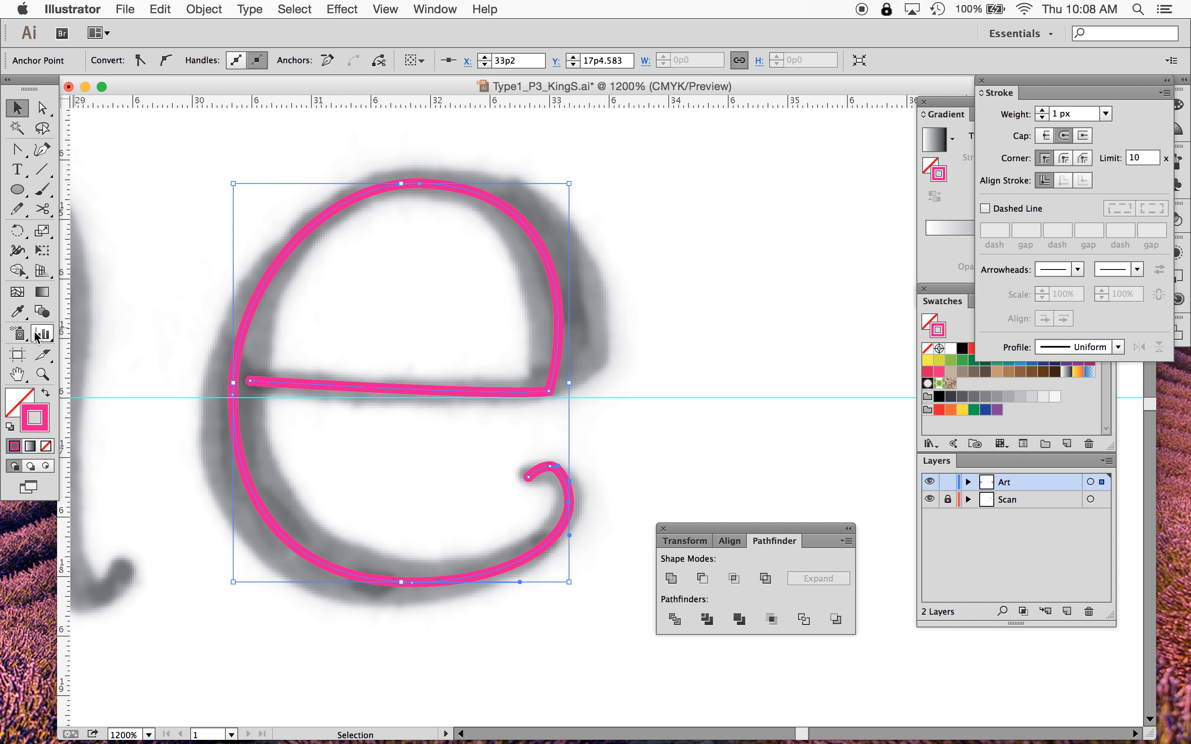
click(16, 253)
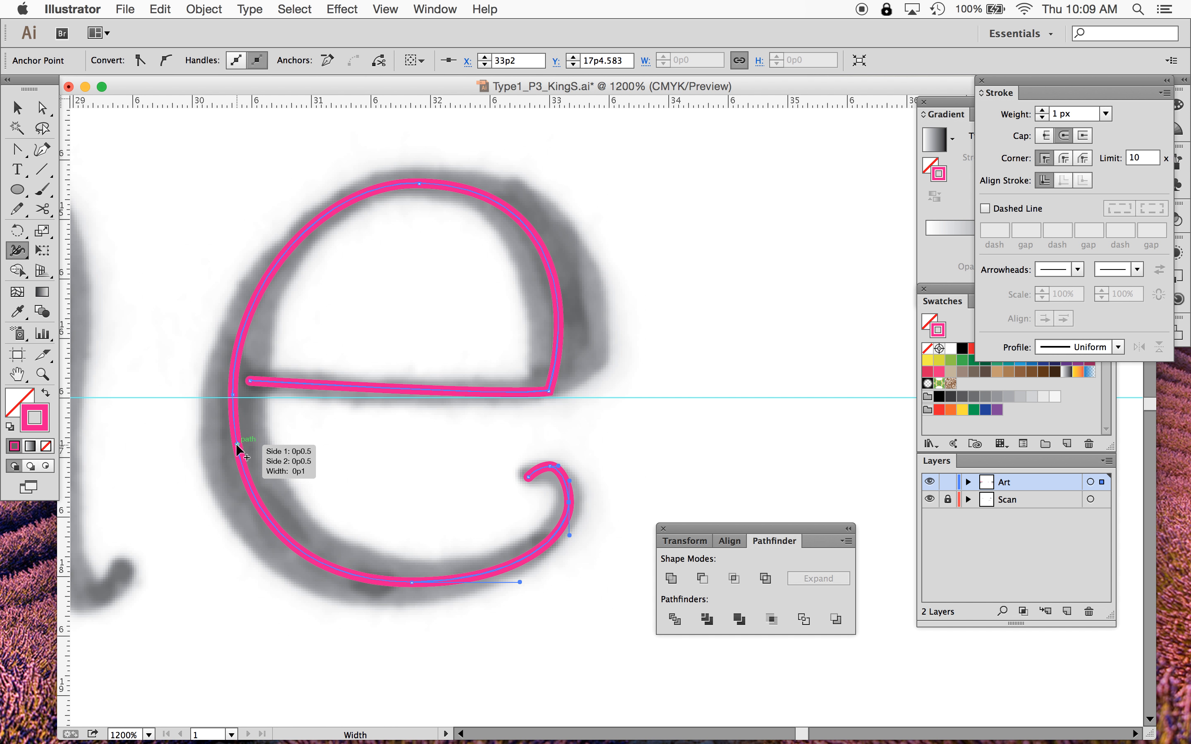
drag(238, 446, 205, 449)
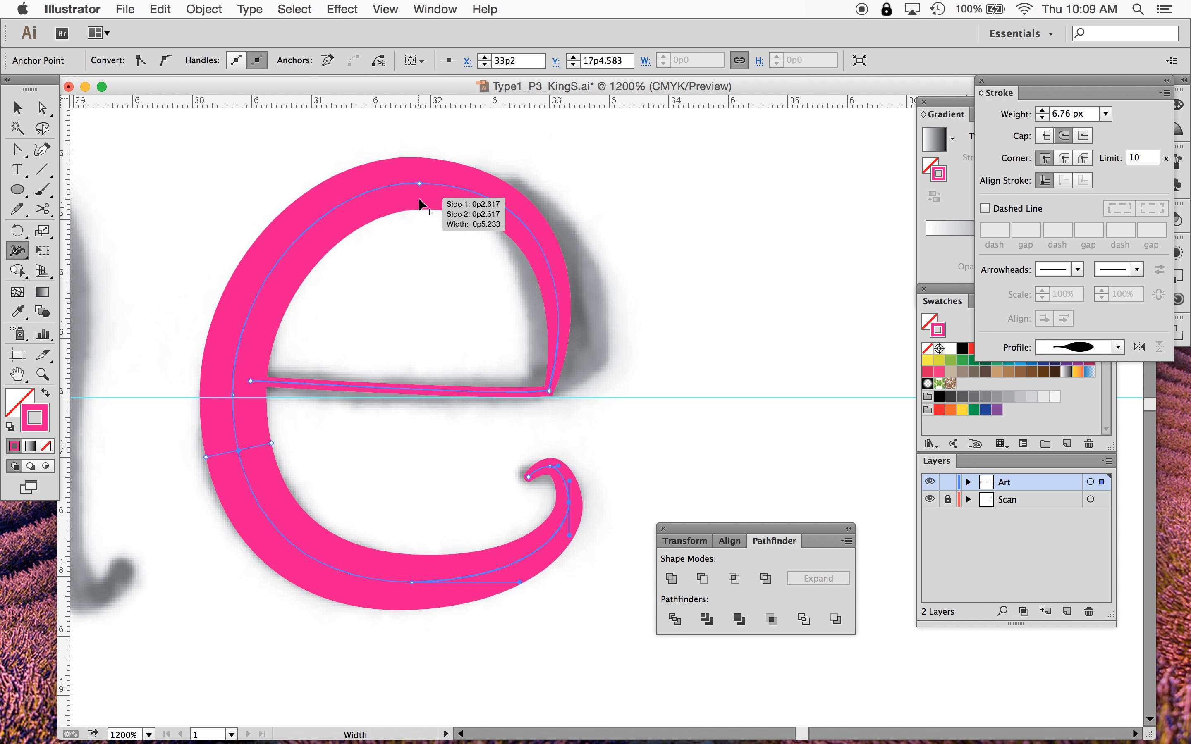
- Adjust the stroke width at the top of the e and widen it along the right shoulder
drag(419, 199, 419, 198)
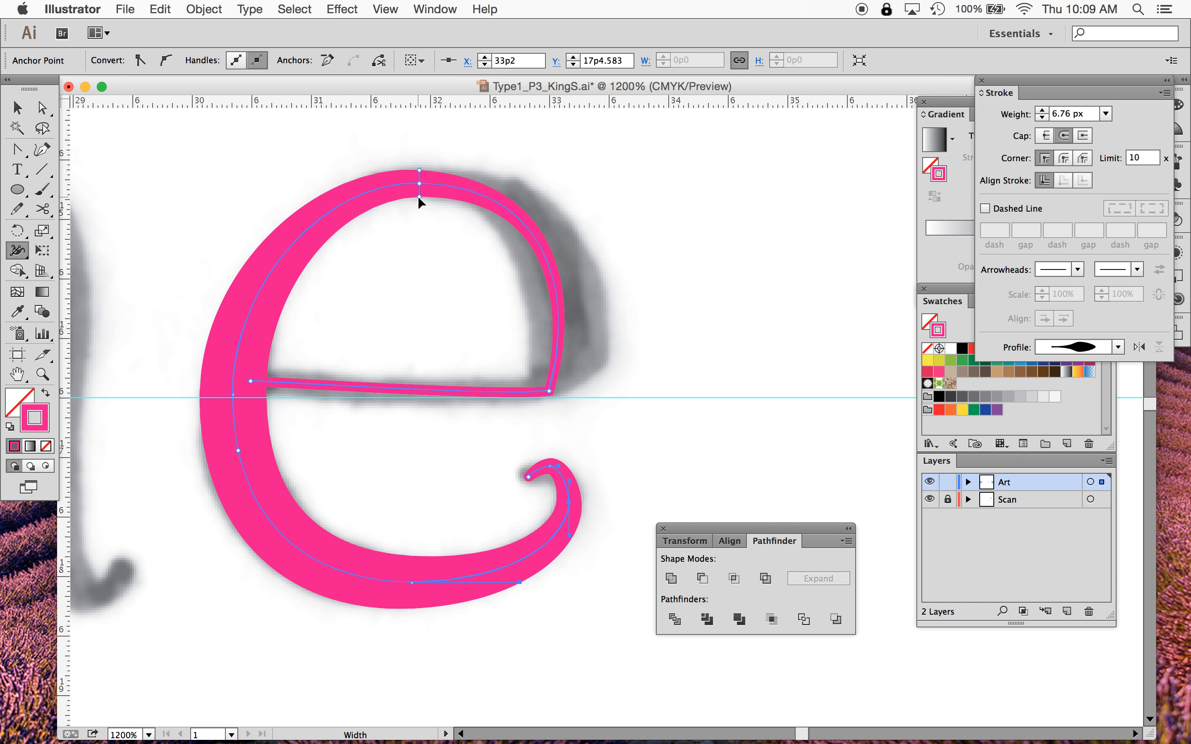
drag(564, 304, 597, 304)
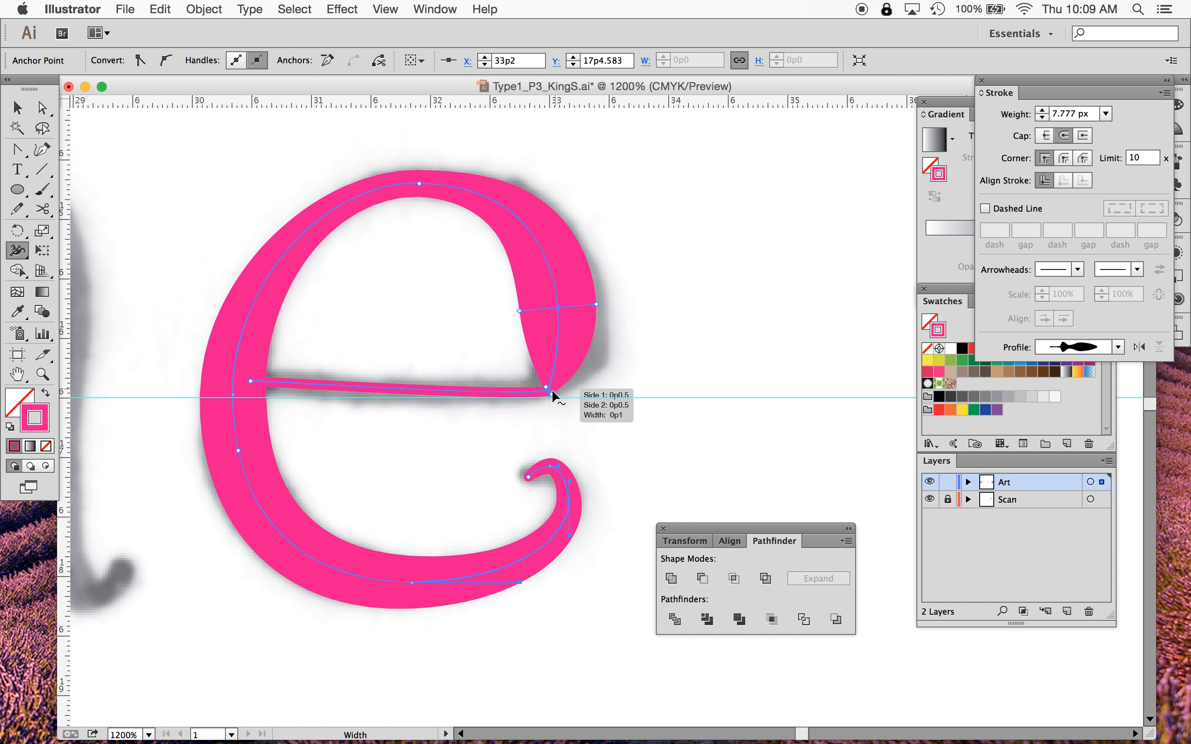
- Widen the stroke just above the crossbar corner where the shoulder meets the crossbar
mouse_move(550, 394)
mouse_down()
mouse_move(586, 405)
mouse_move(555, 394)
mouse_up()
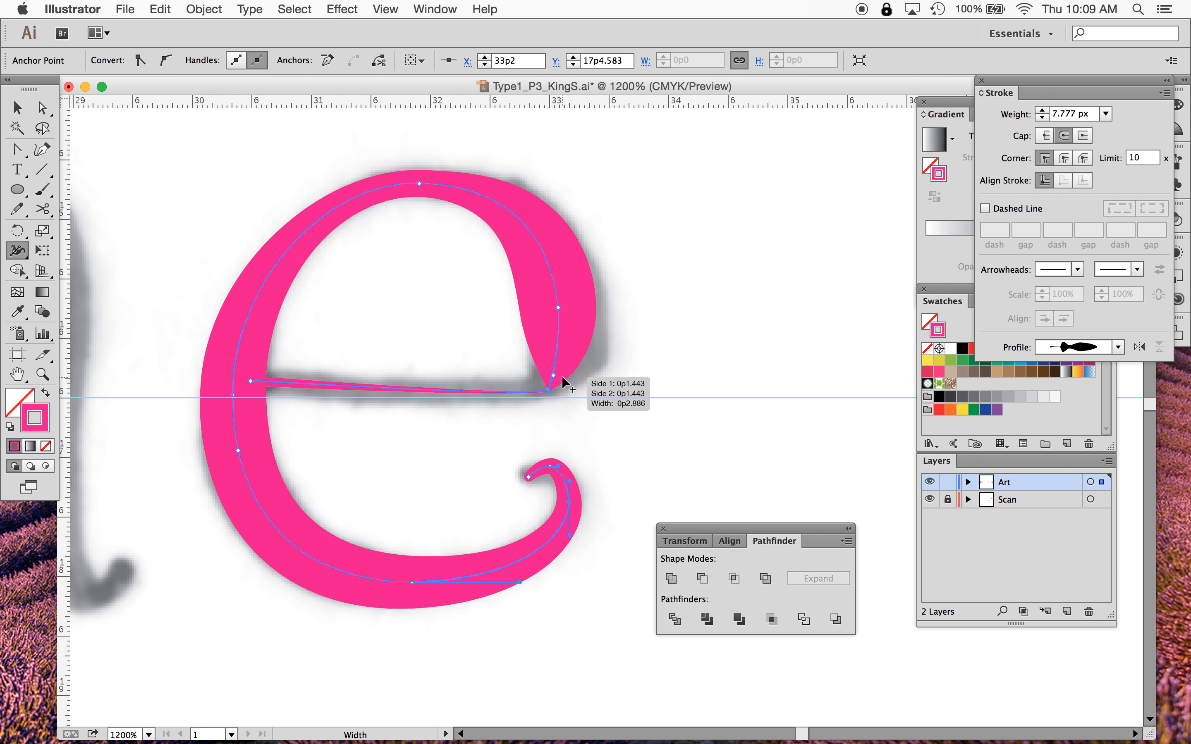
key(super+z)
drag(553, 377, 583, 385)
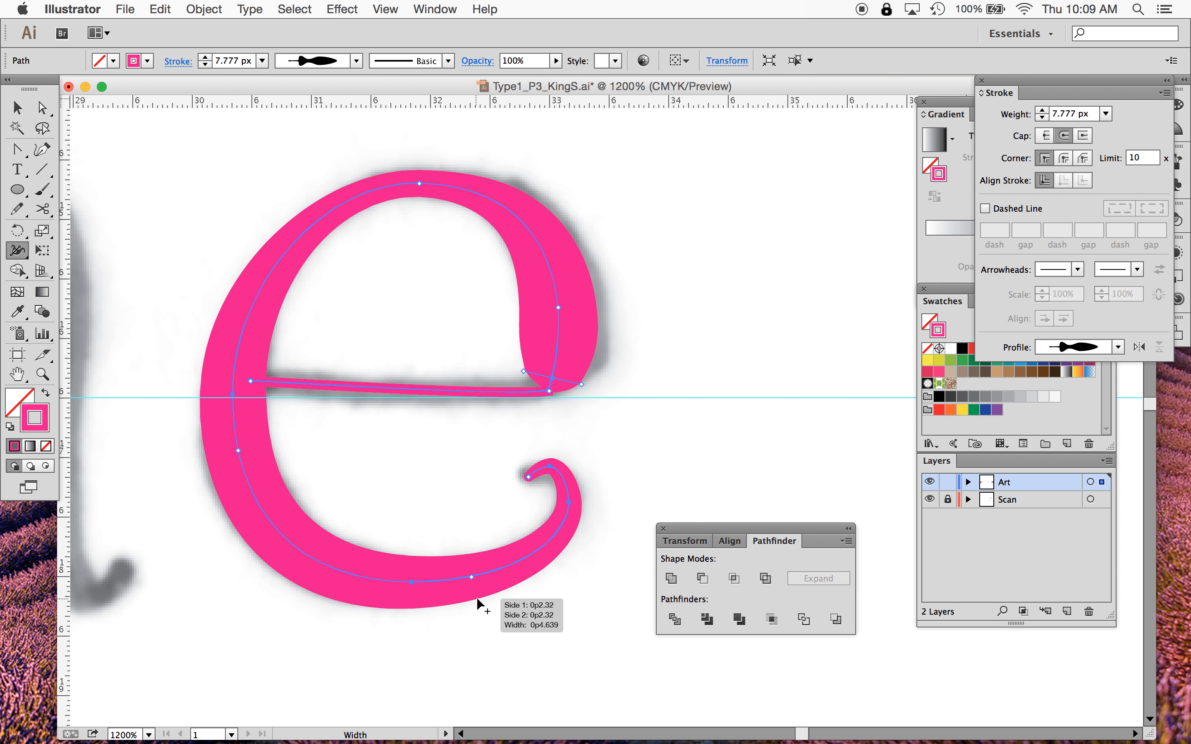
- Narrow the stroke width at the bottom of the bowl and deselect the path
drag(513, 586, 511, 576)
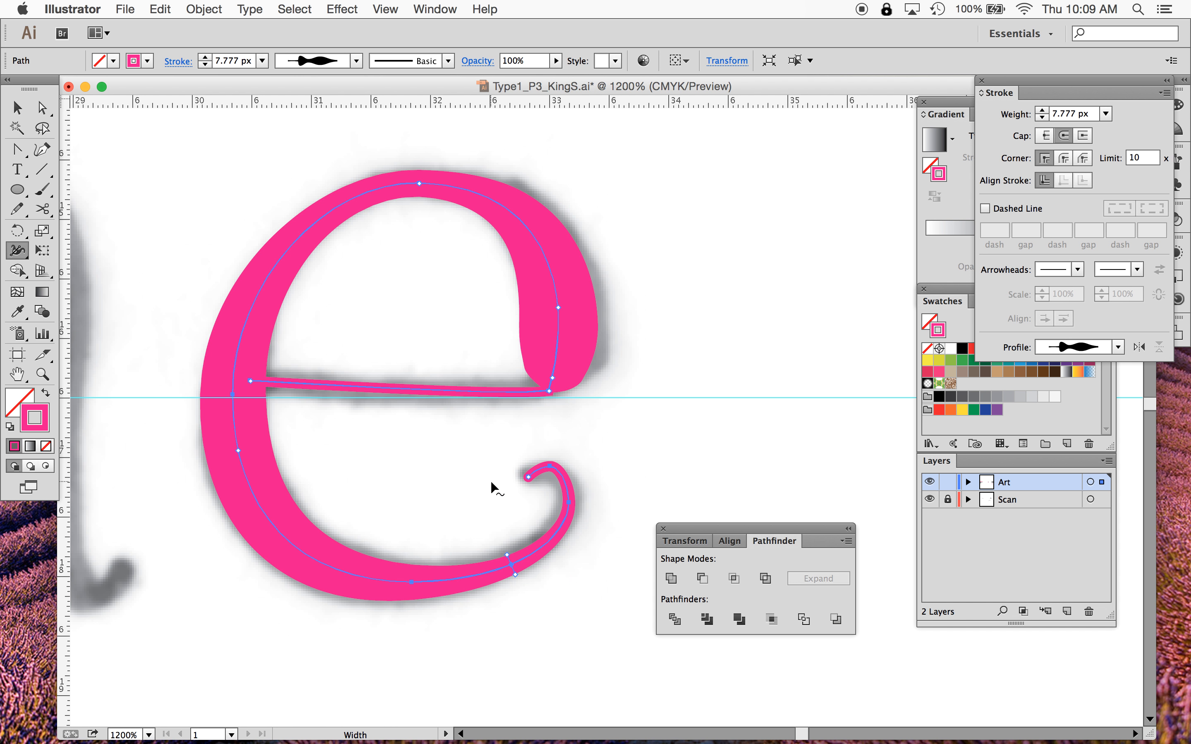
click(17, 108)
click(638, 248)
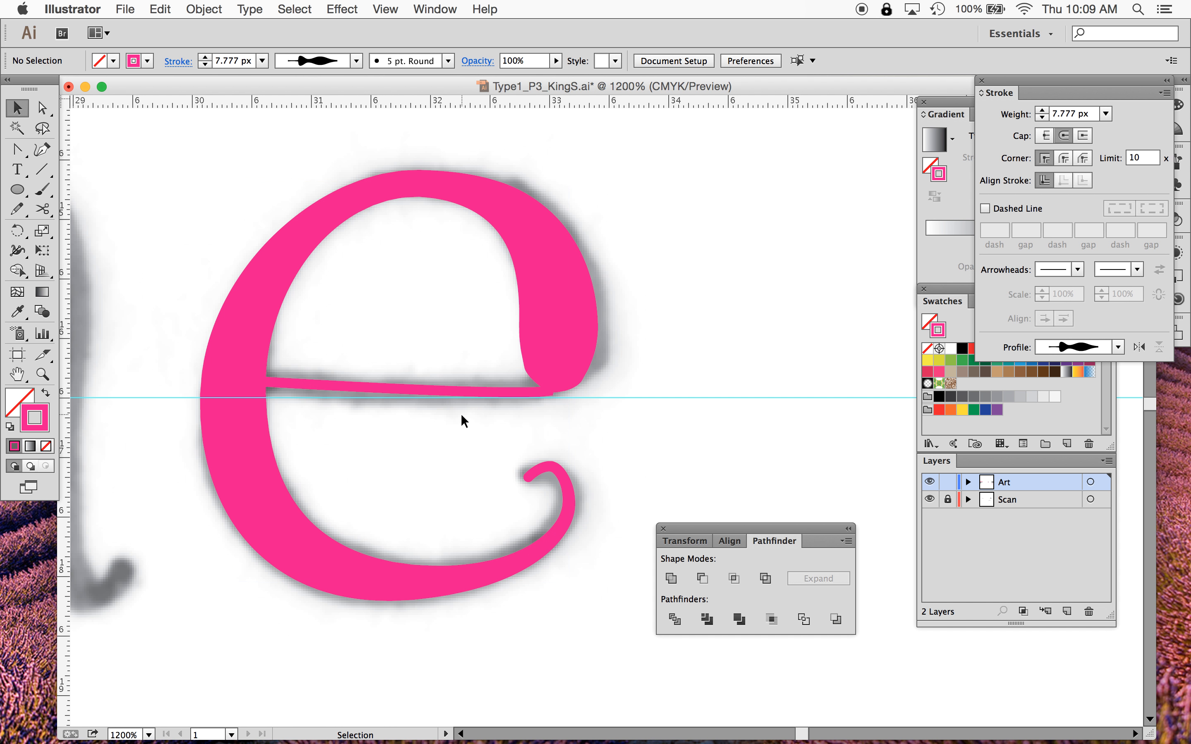
- Reselect the e path and lengthen the top anchor's right handle and the shoulder's handle to reshape the upper curve
click(42, 108)
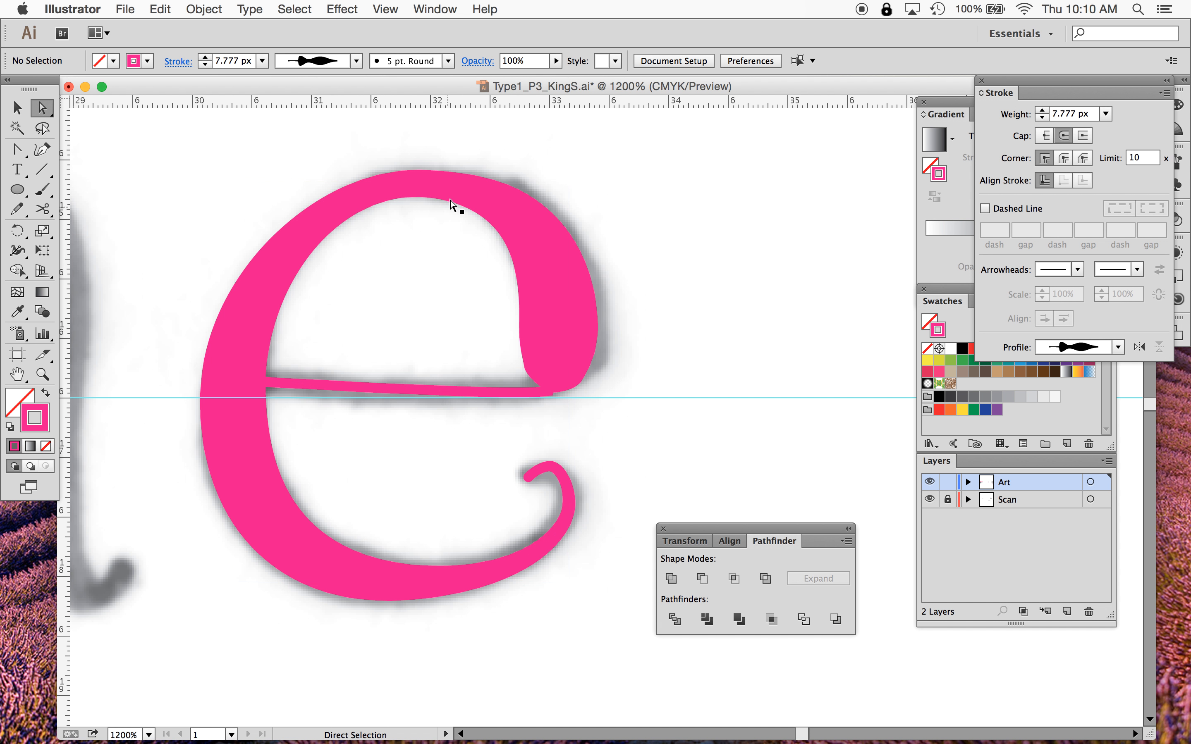
key(super+y)
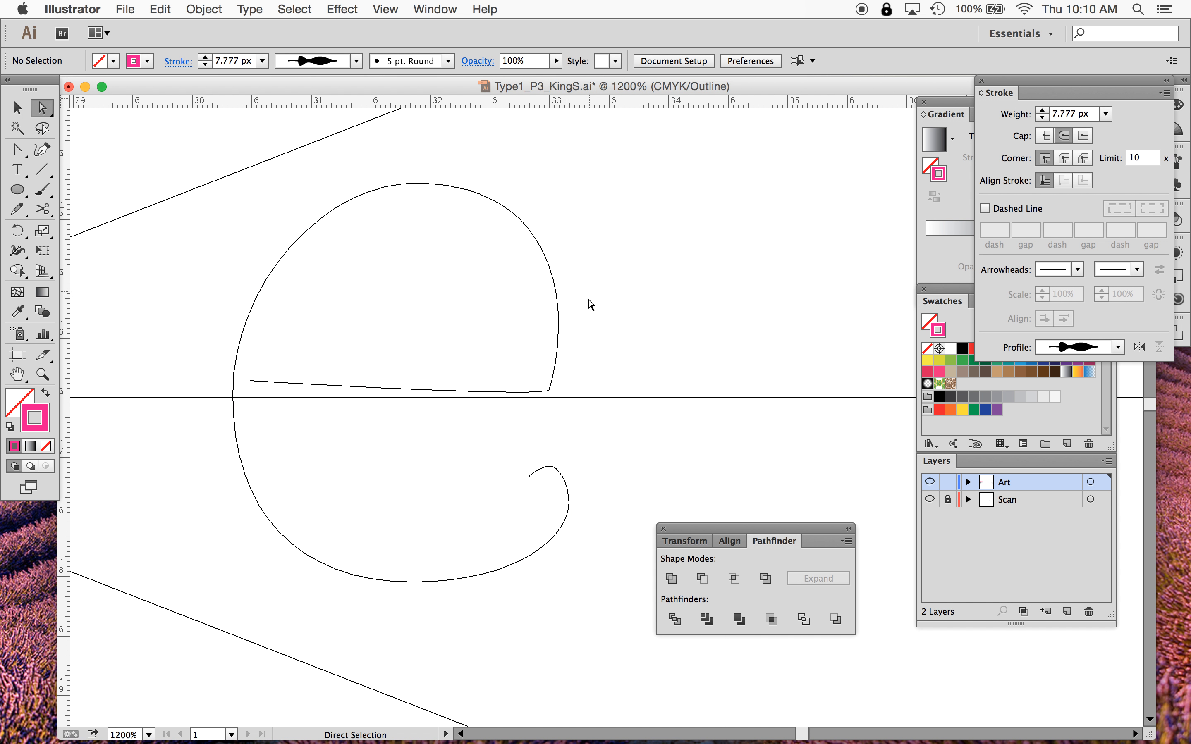
click(504, 201)
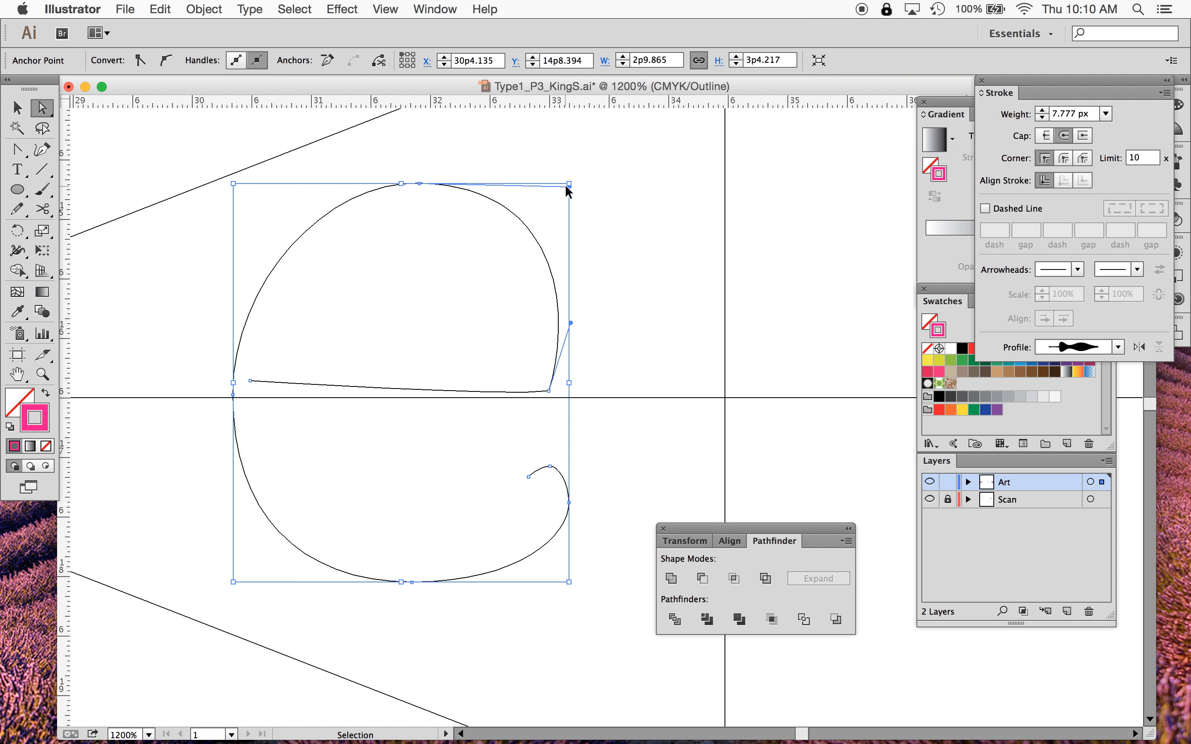
key(super+y)
mouse_move(569, 187)
mouse_down()
mouse_move(588, 169)
mouse_move(650, 184)
mouse_move(569, 184)
mouse_up()
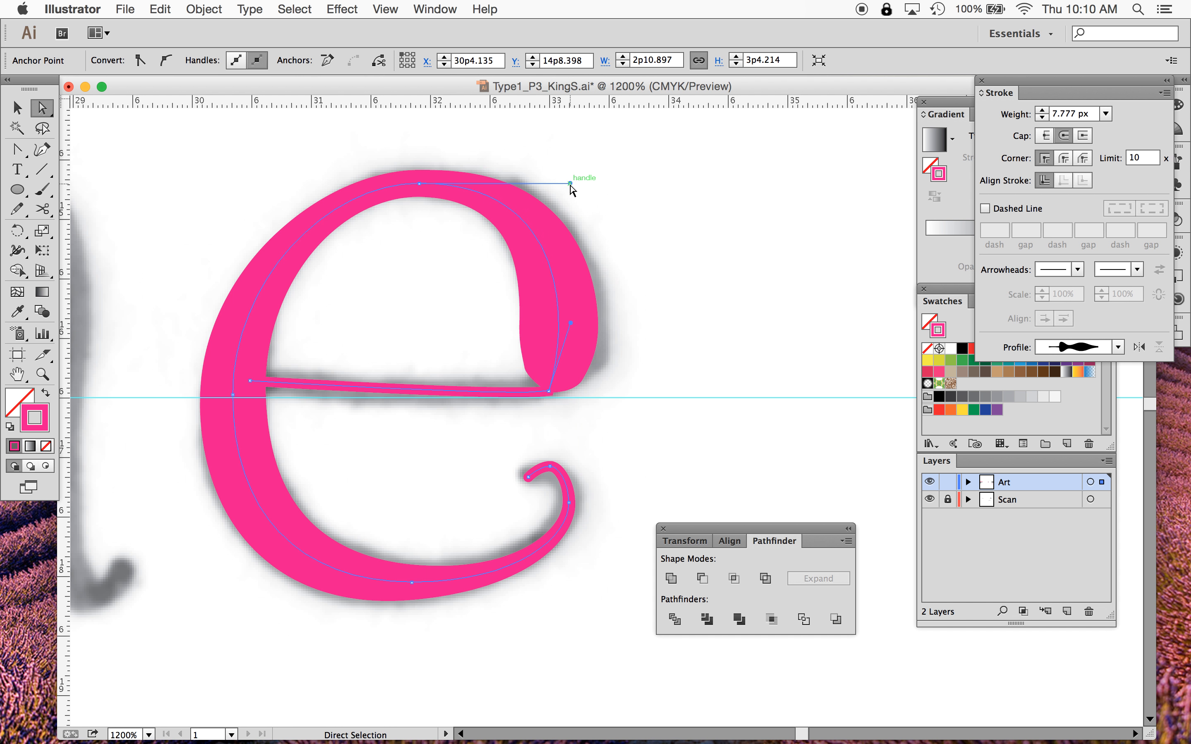
mouse_move(570, 324)
mouse_down()
mouse_move(545, 313)
mouse_move(577, 307)
mouse_up()
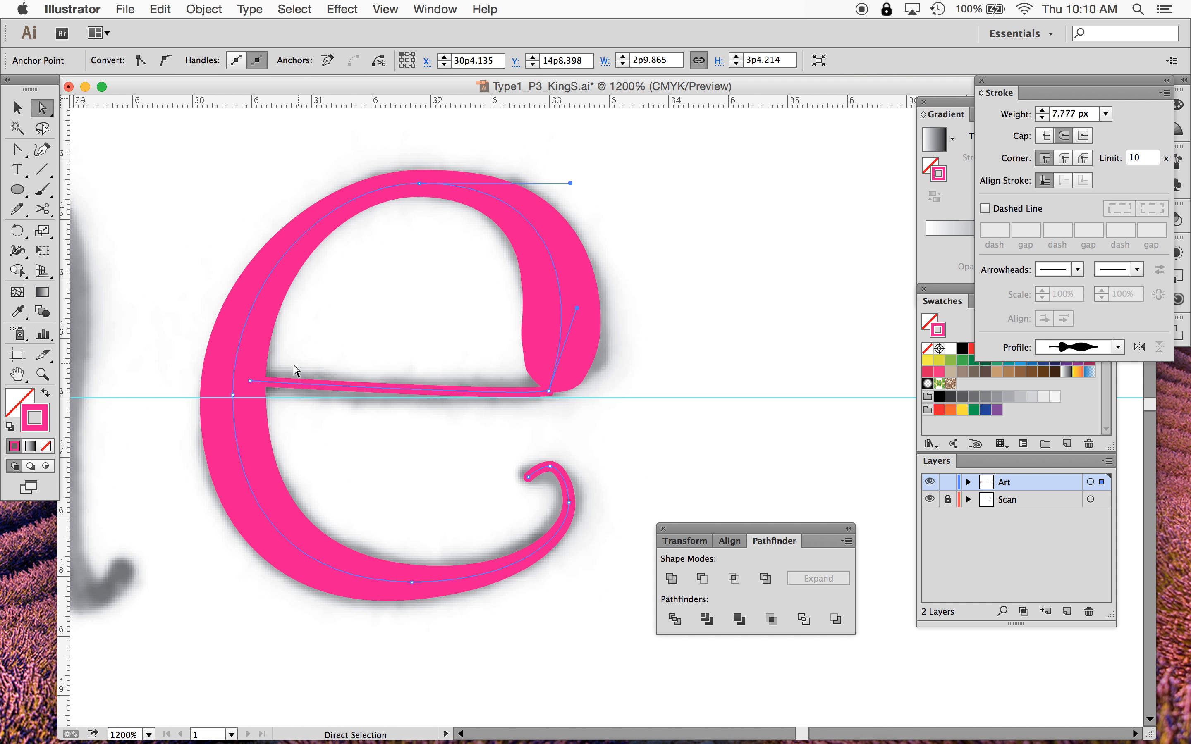
- Raise the crossbar's left end slightly and shorten the crossbar corner's upper handle
drag(252, 388, 251, 380)
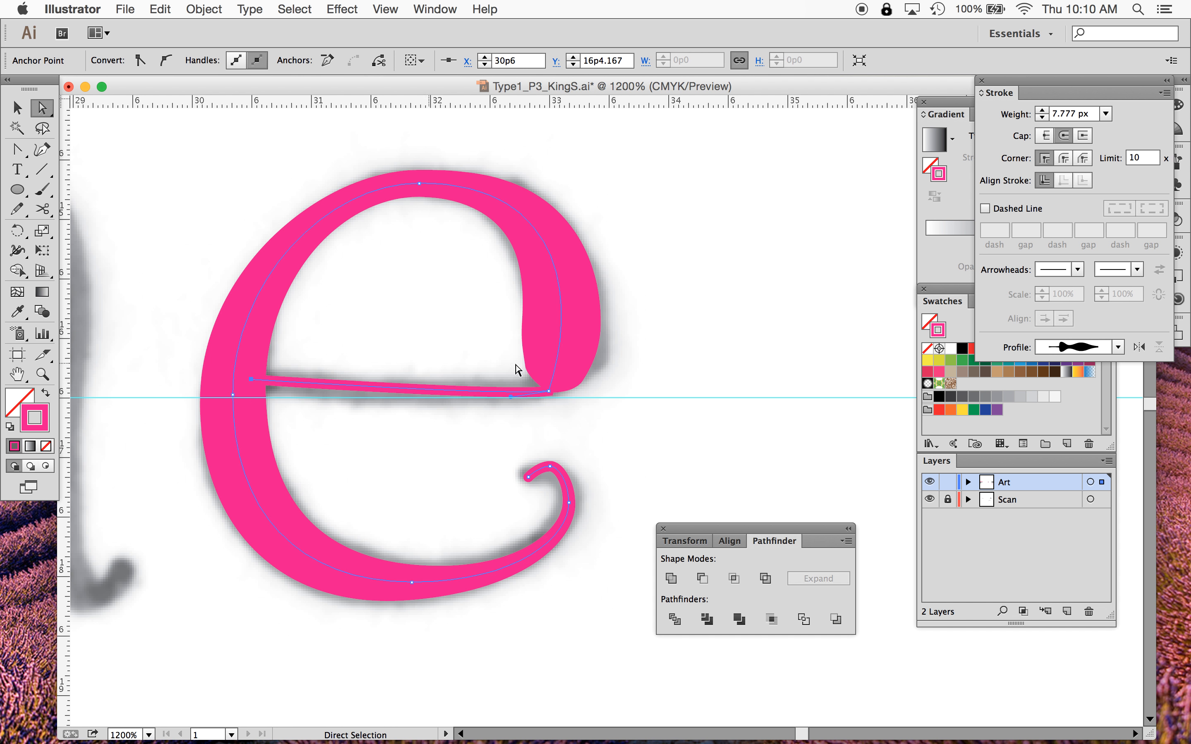
click(550, 391)
mouse_move(577, 308)
mouse_down()
mouse_move(566, 316)
mouse_move(579, 292)
mouse_move(569, 288)
mouse_up()
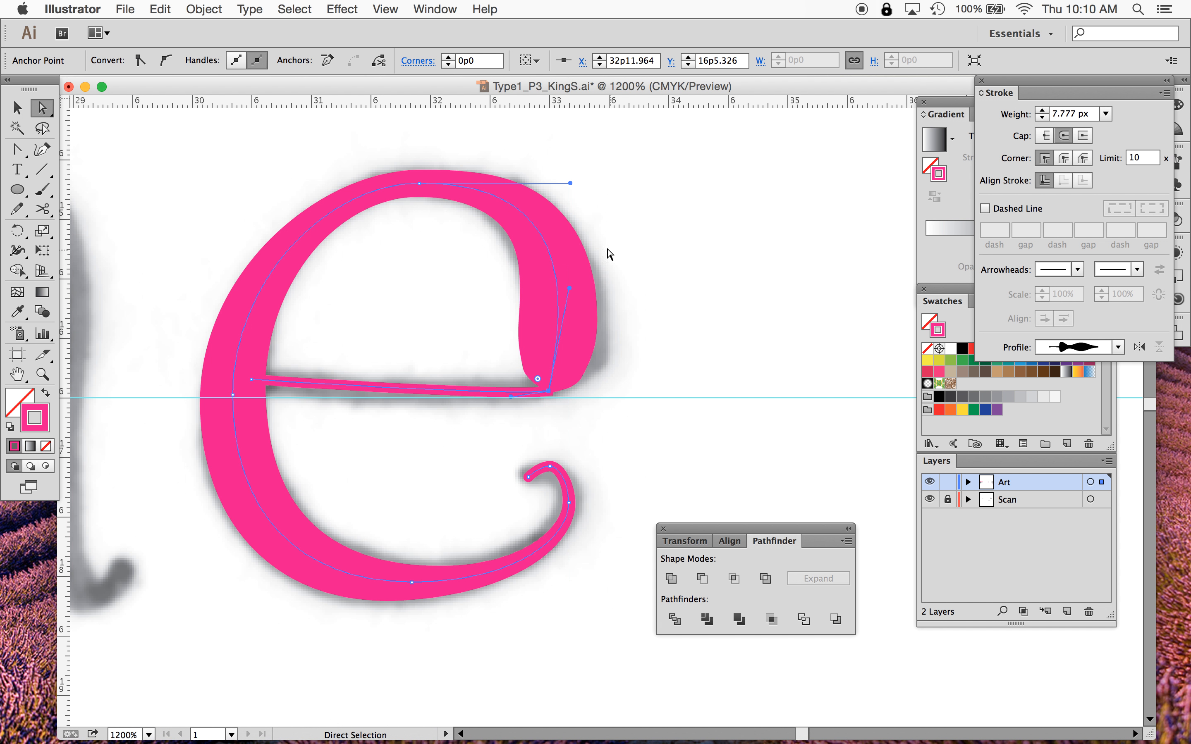
- Move the tail's end anchor slightly down
click(549, 466)
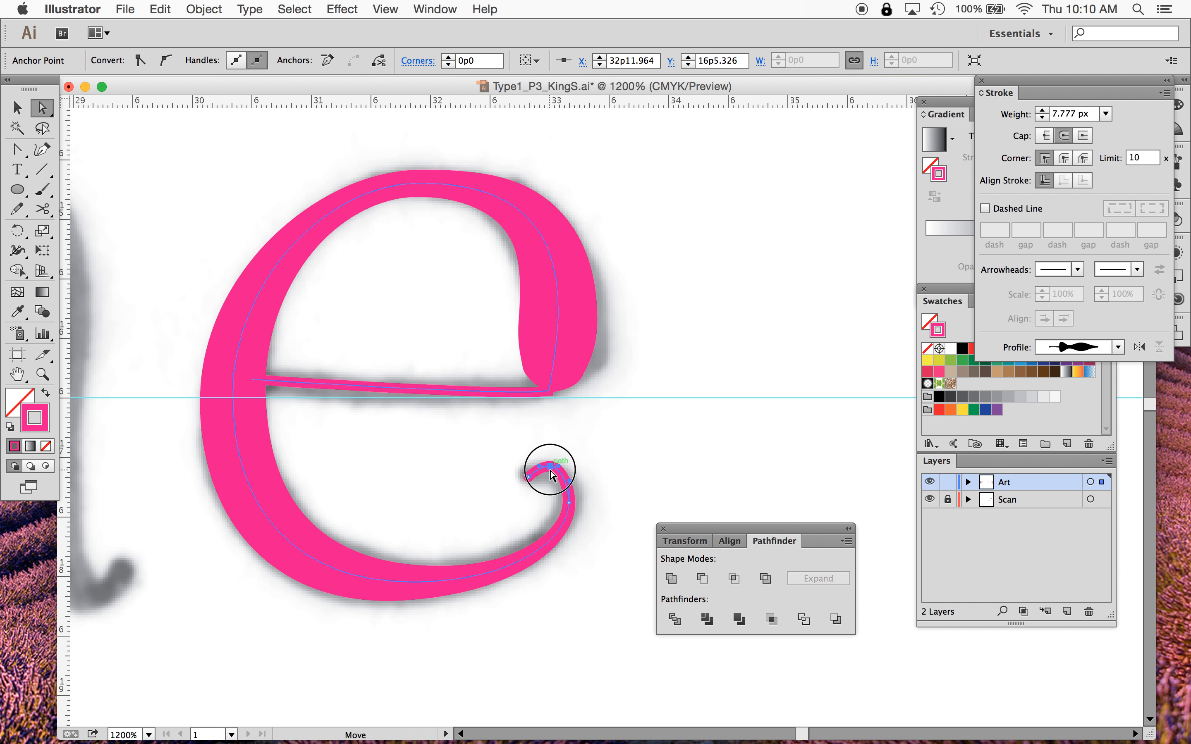
drag(550, 469, 551, 476)
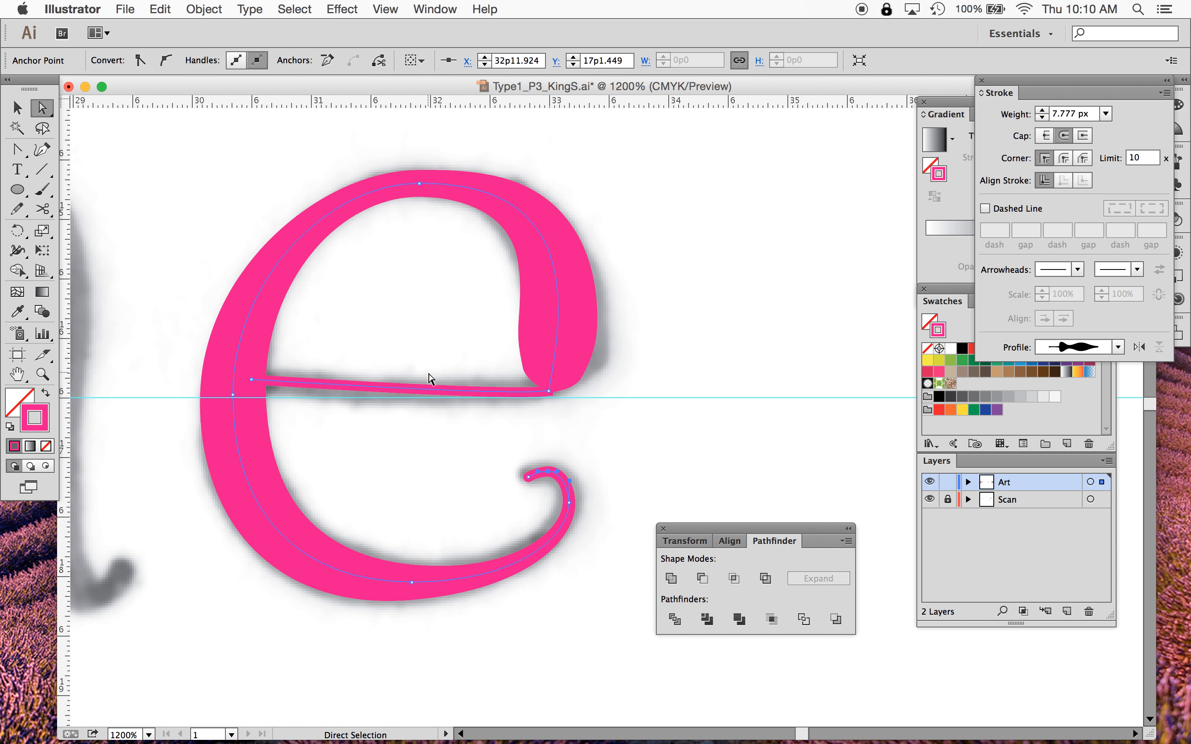
- Widen the crossbar's stroke at two points along it with the Width tool
click(18, 251)
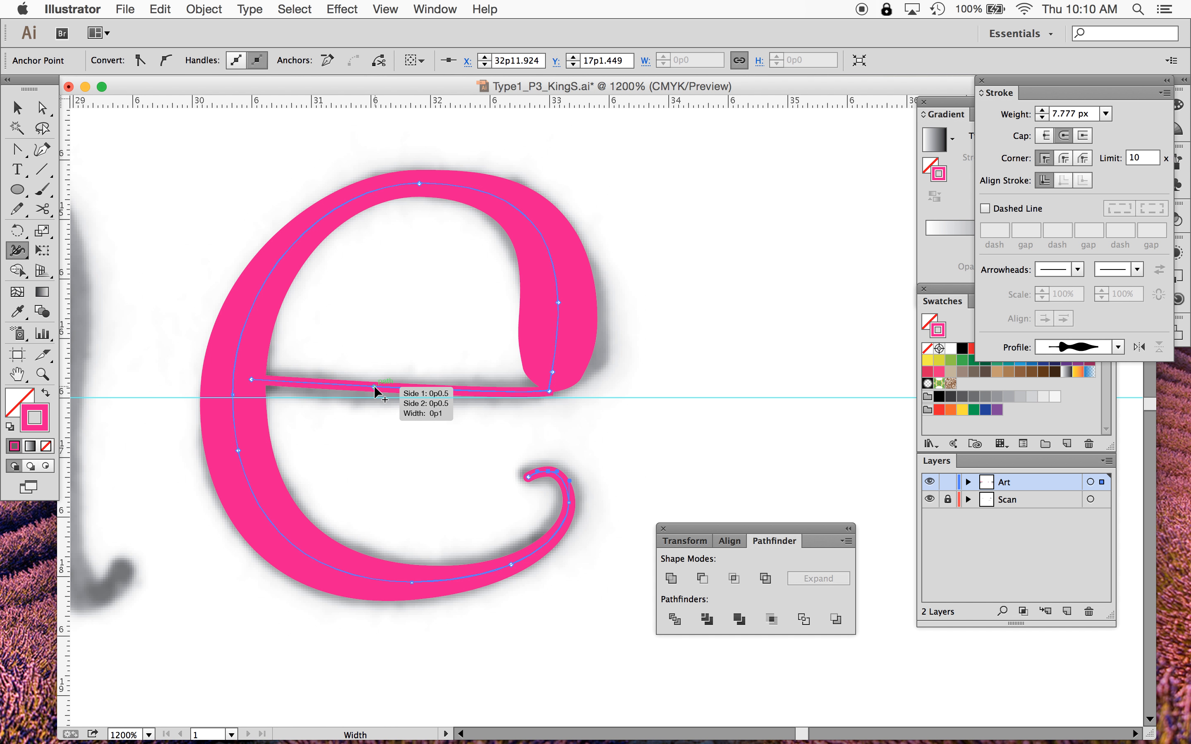
drag(327, 387, 327, 380)
drag(466, 390, 468, 389)
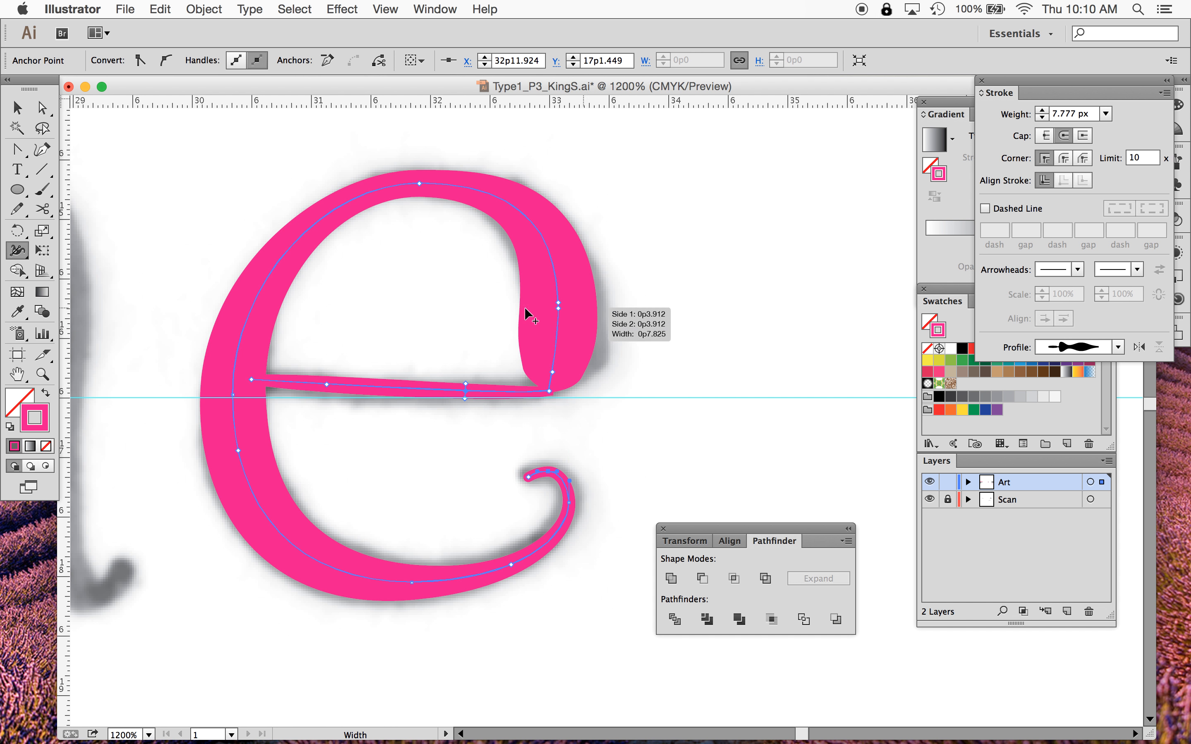
- Select the e and convert its variable-width stroke into a filled outline shape, then deselect
click(26, 100)
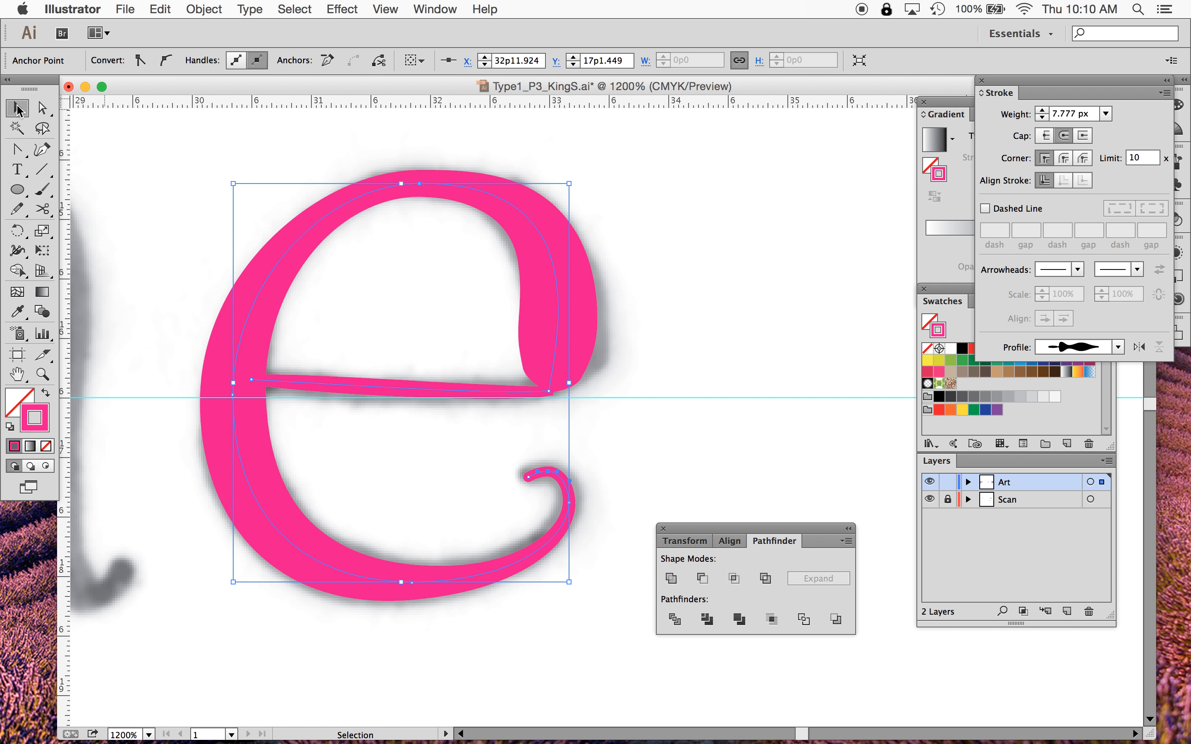
click(203, 157)
click(308, 232)
click(160, 9)
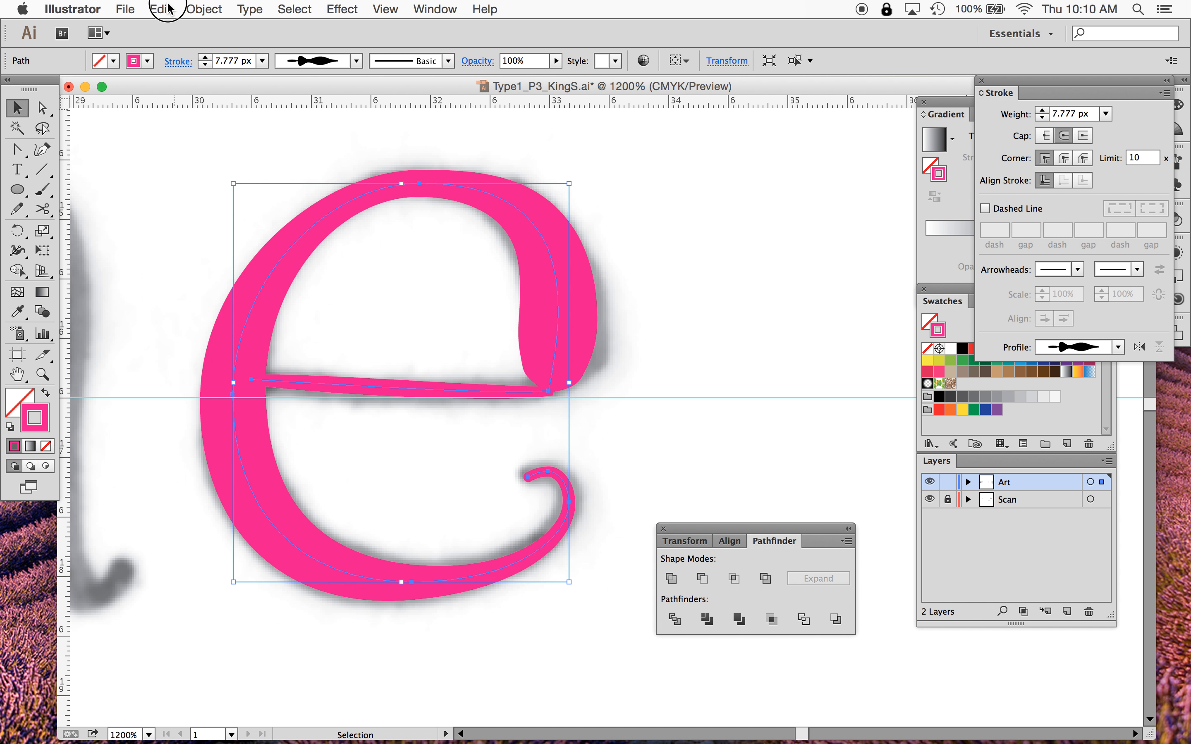
click(194, 8)
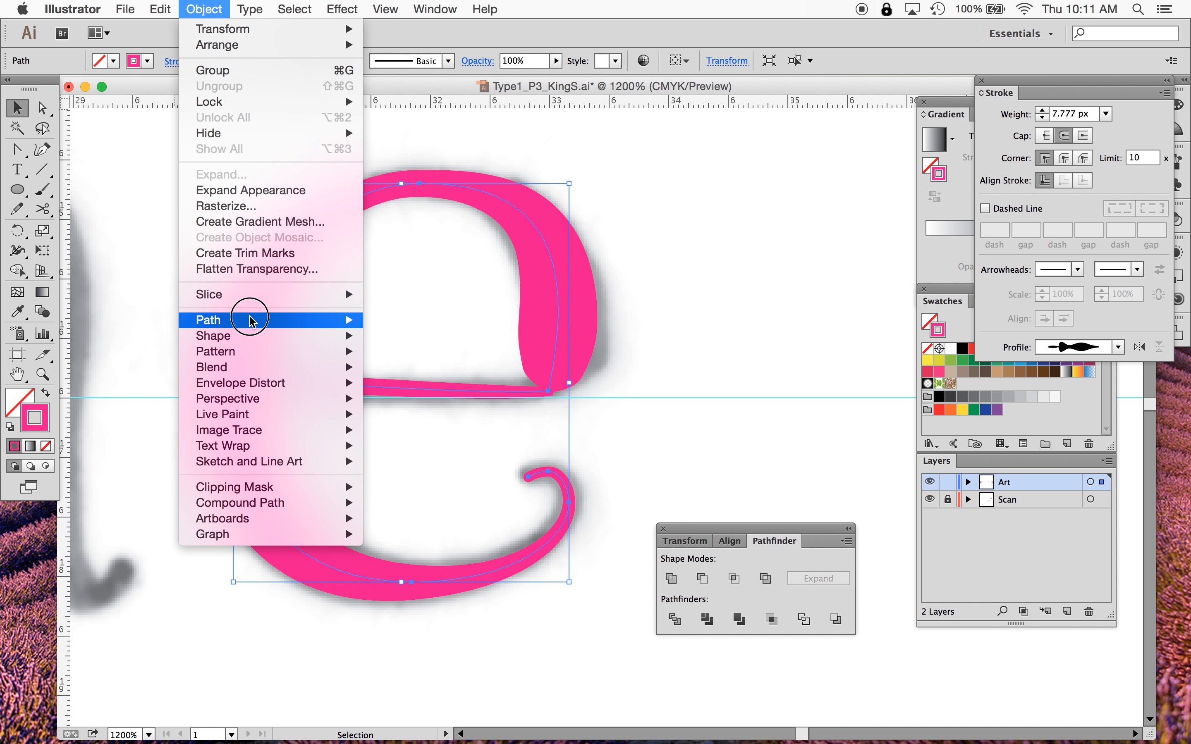
mouse_move(246, 319)
click(404, 367)
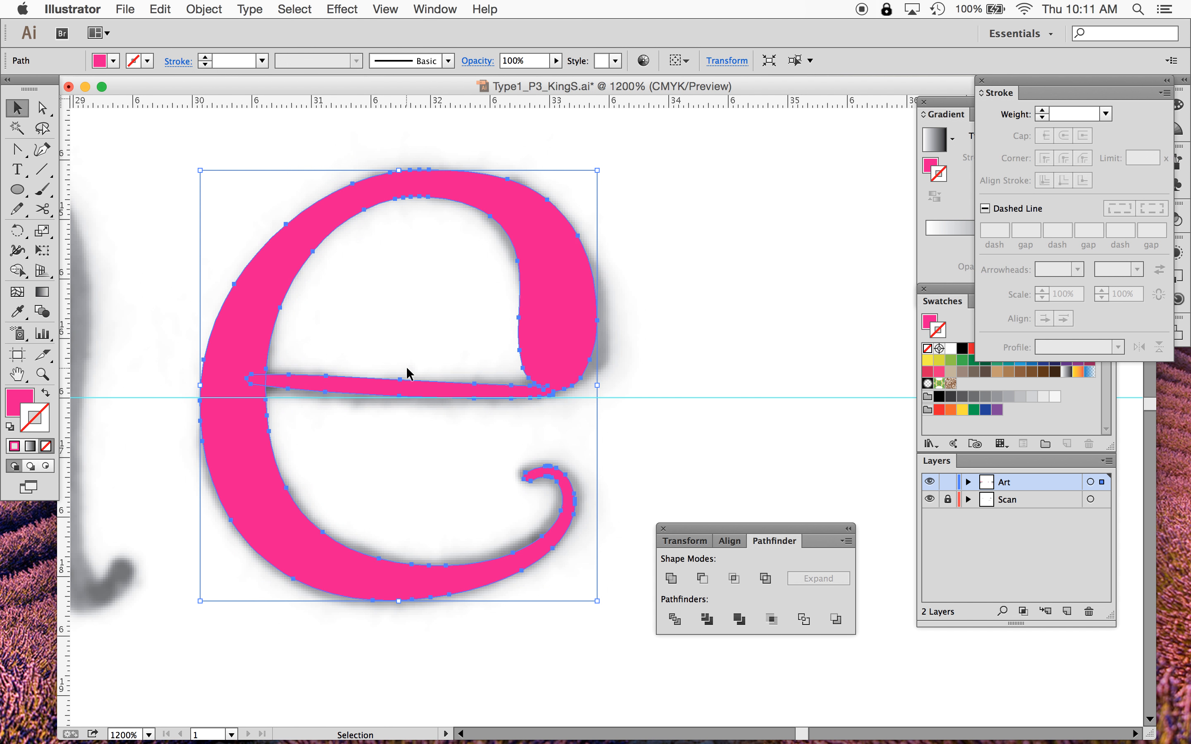
click(698, 382)
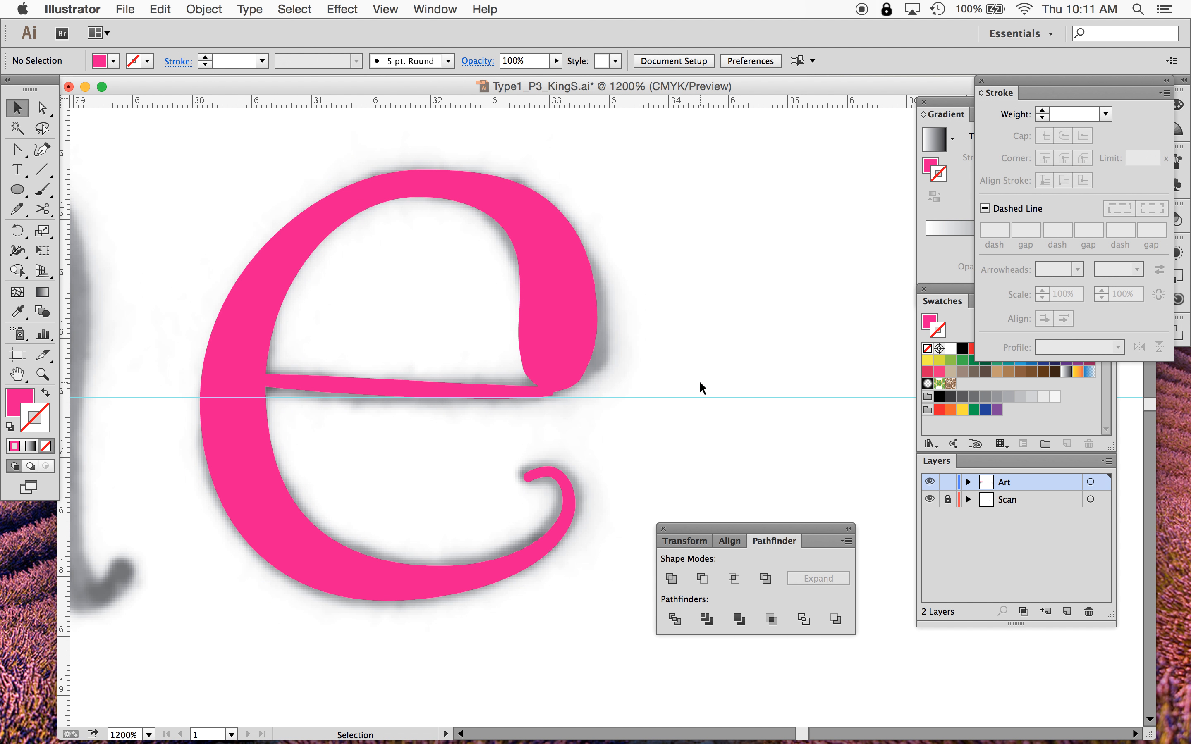
- Zoom in on the crossbar corner and delete the surplus anchor points where the crossbar meets the shoulder
key(super+equal)
key(super+equal)
key(super+equal)
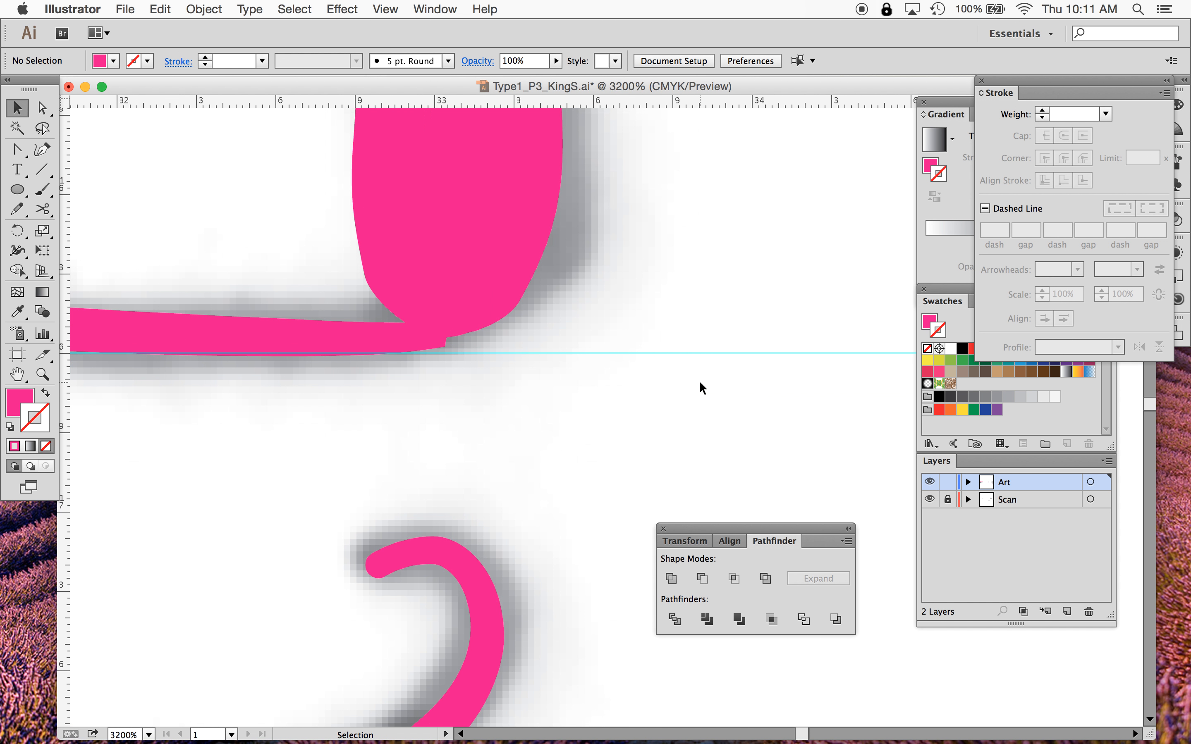
scroll(702, 388, up, 1)
scroll(702, 388, up, 1)
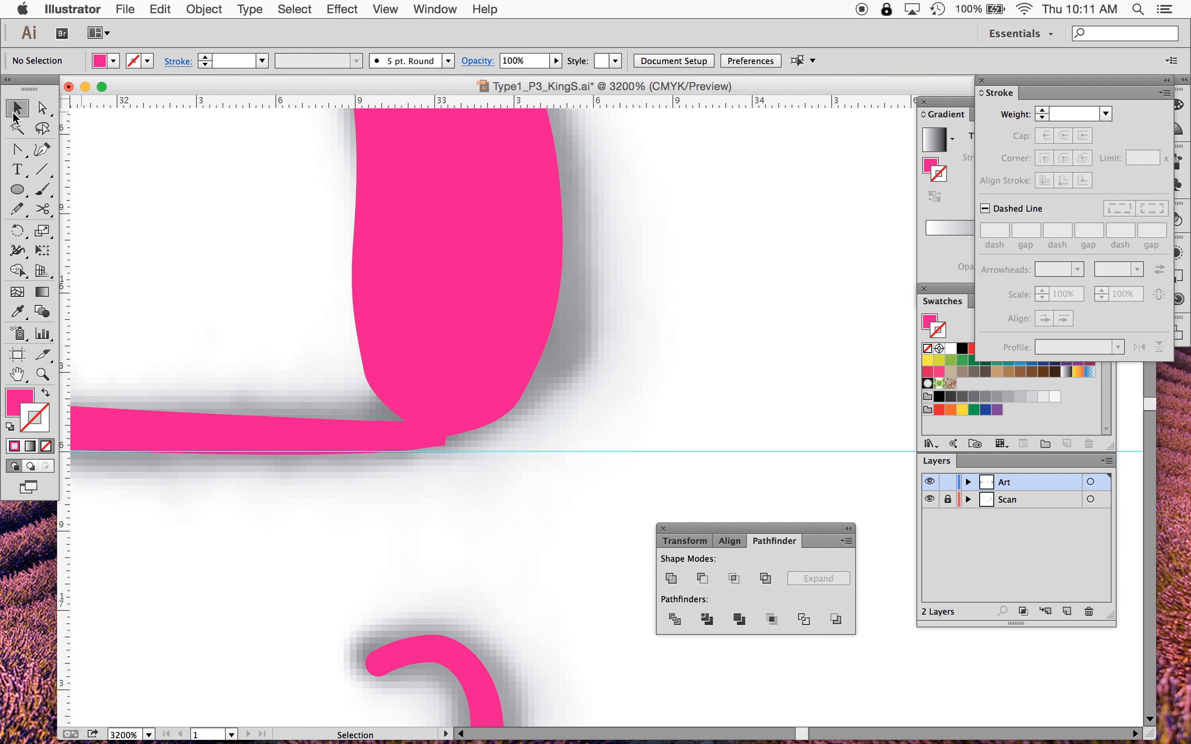
click(525, 390)
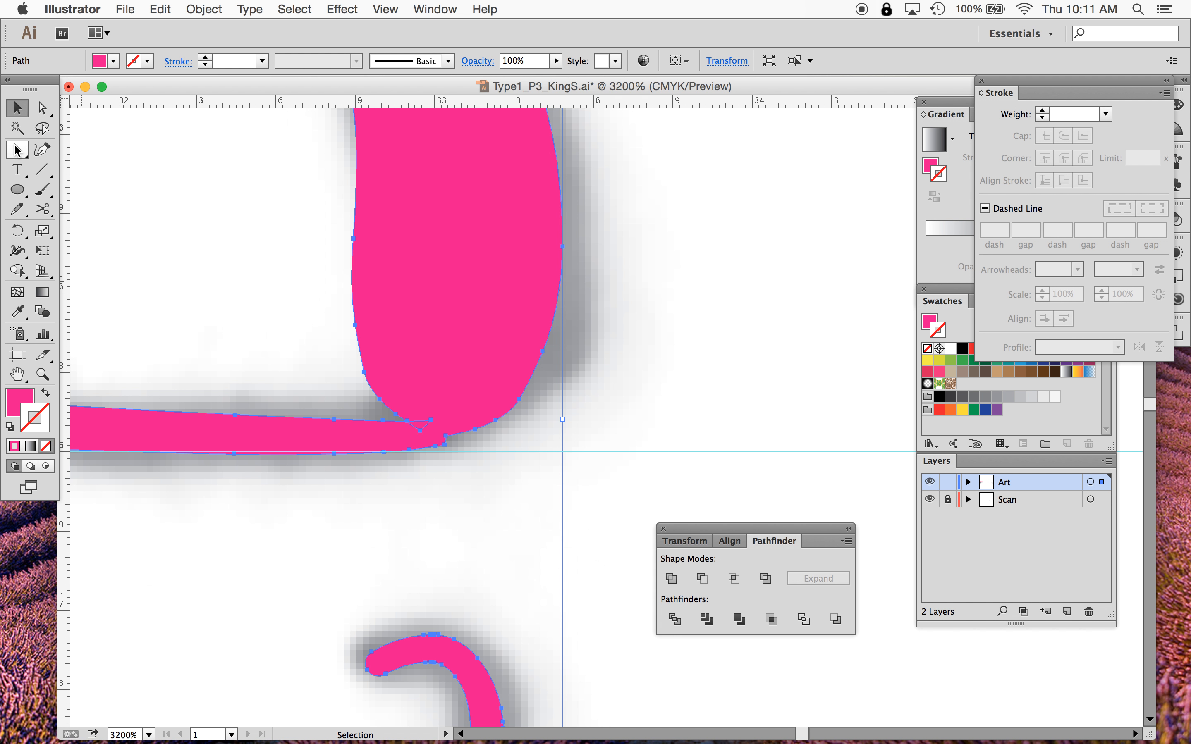
drag(18, 153, 118, 192)
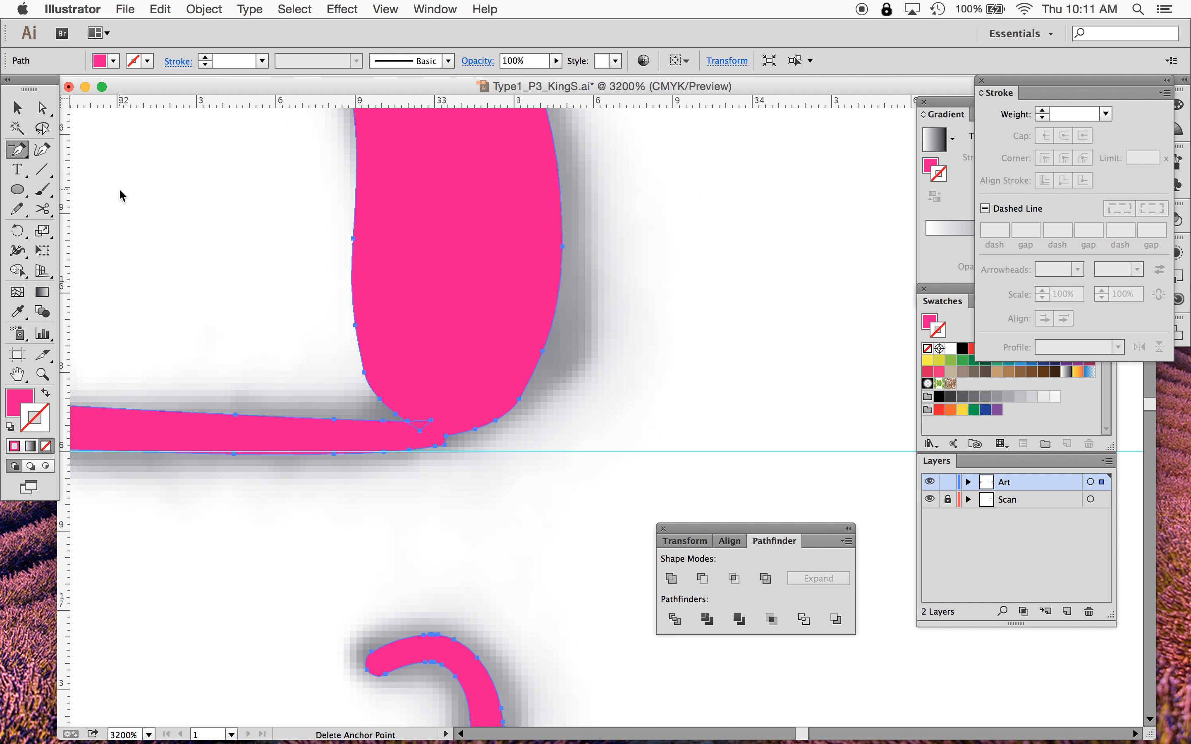
click(445, 435)
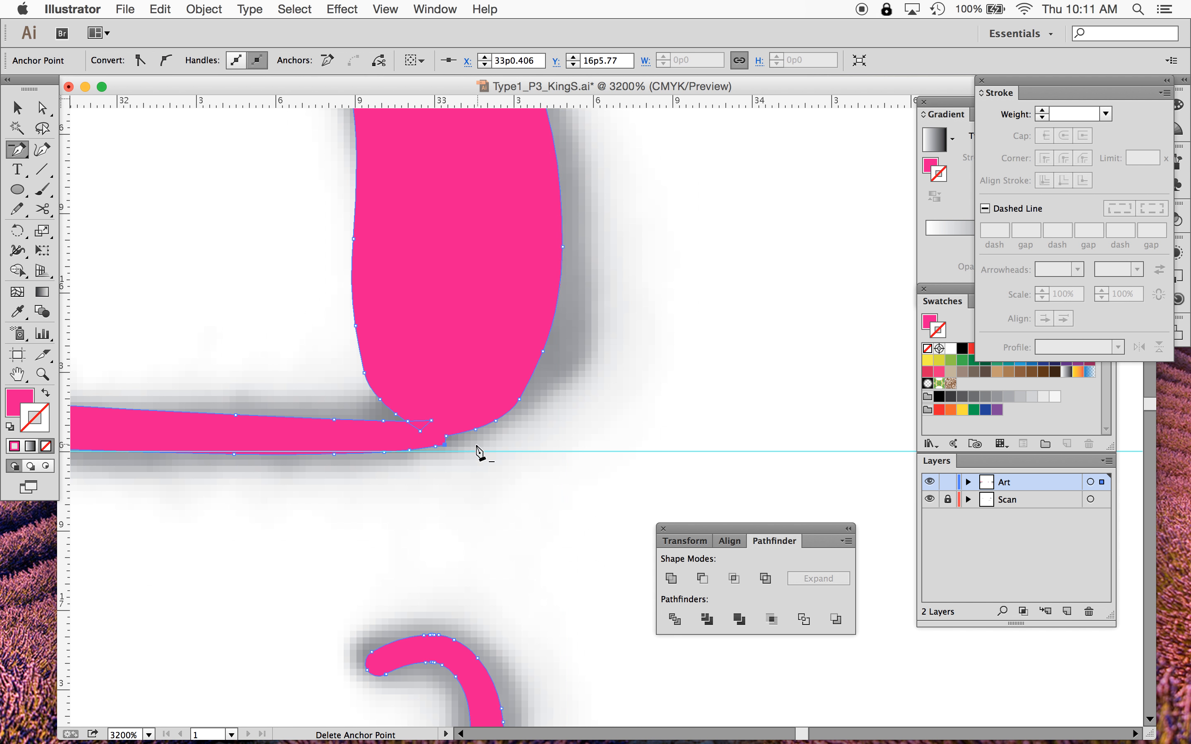
click(445, 435)
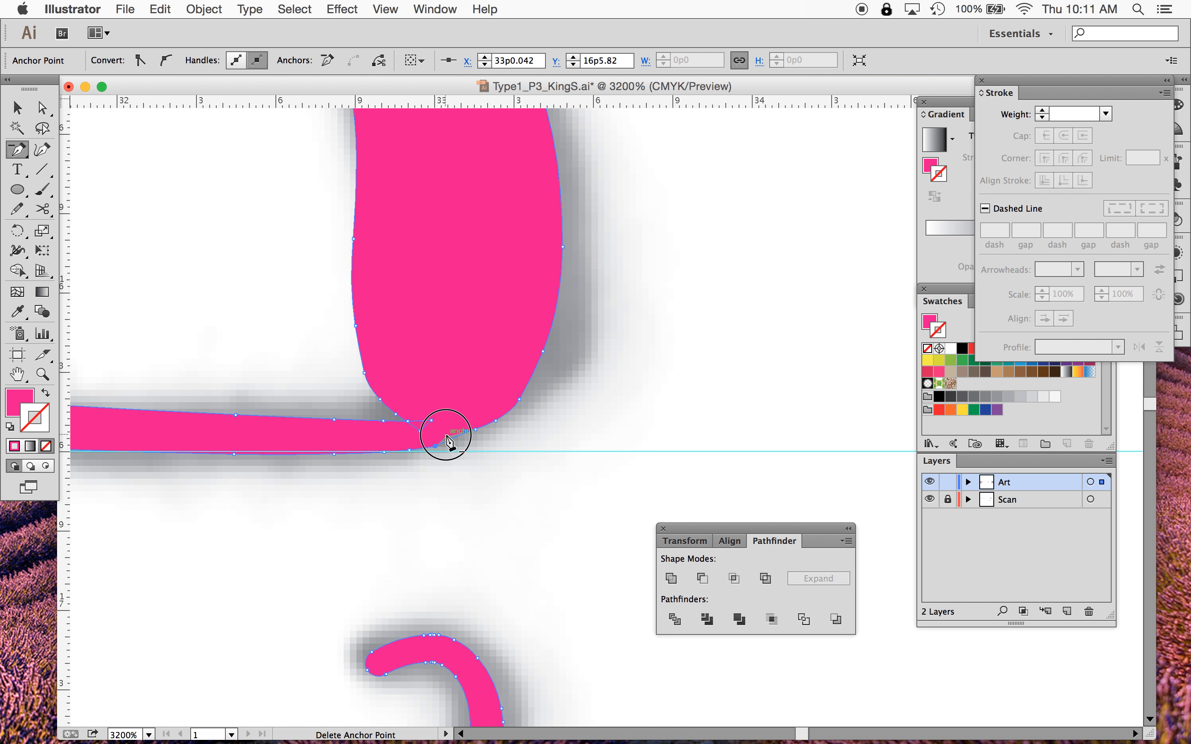
click(476, 430)
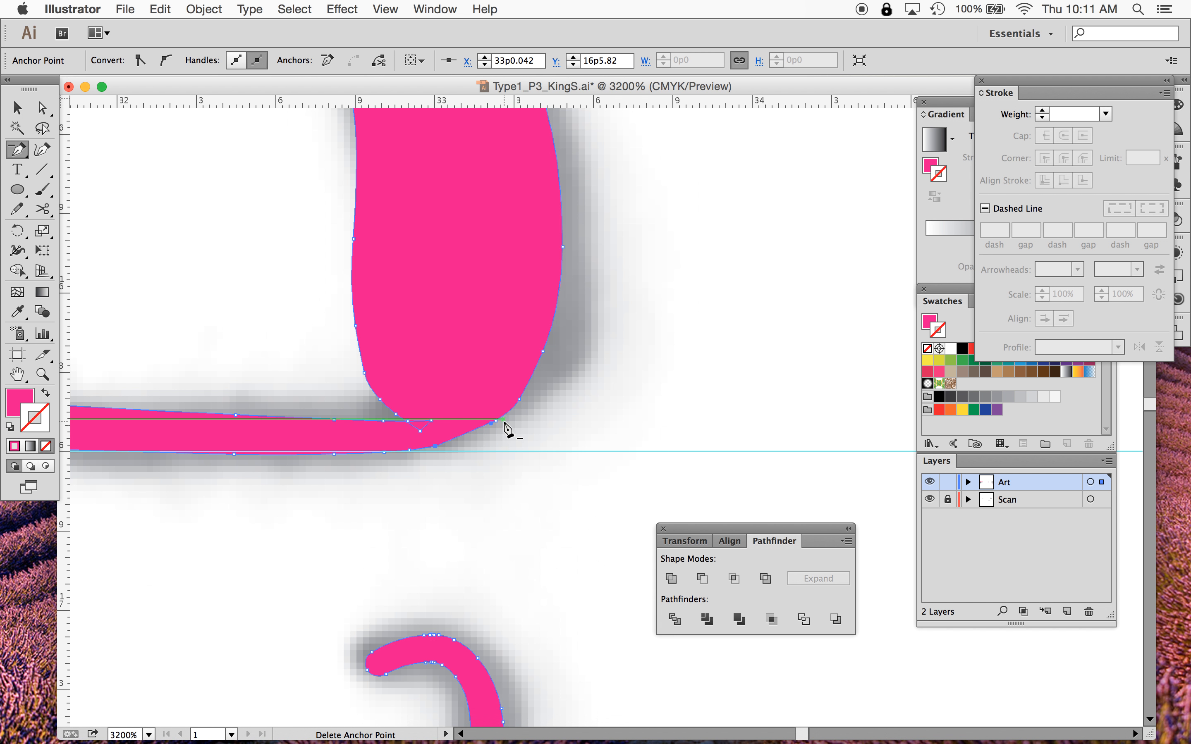
click(496, 421)
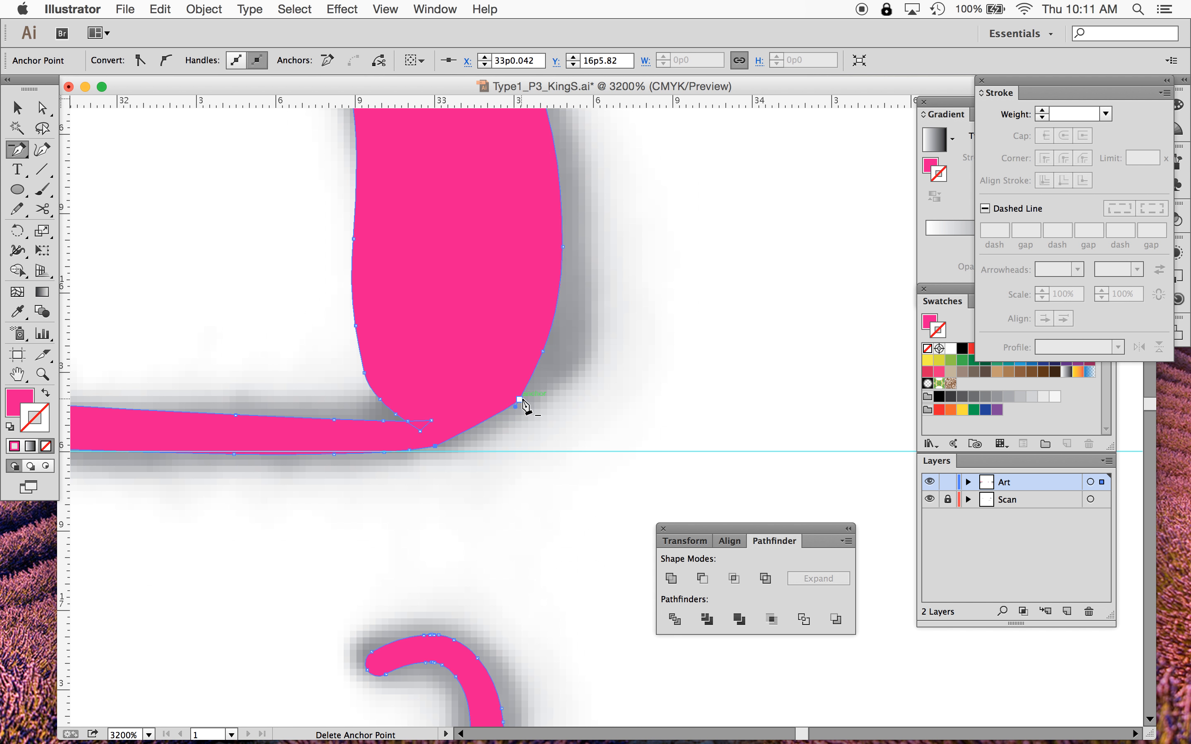
click(520, 399)
- Pull the handle of the shoulder's lower anchor outward to round the junction curve
click(42, 108)
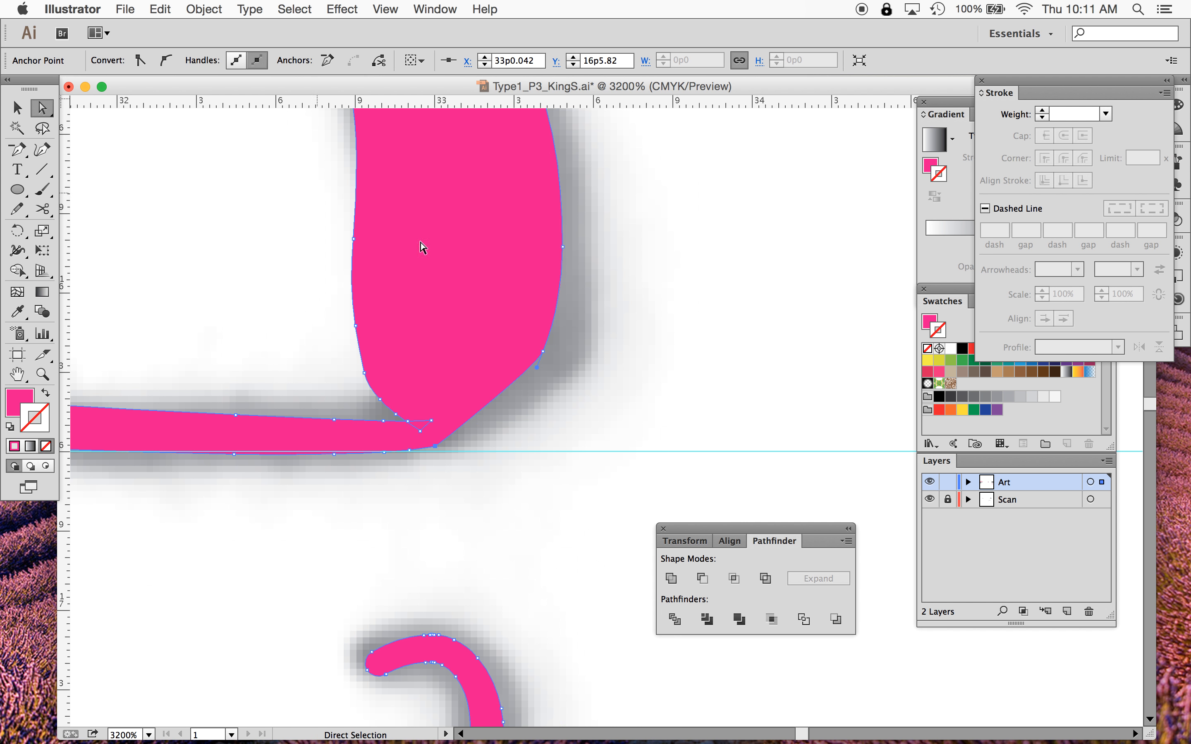
drag(542, 351, 589, 318)
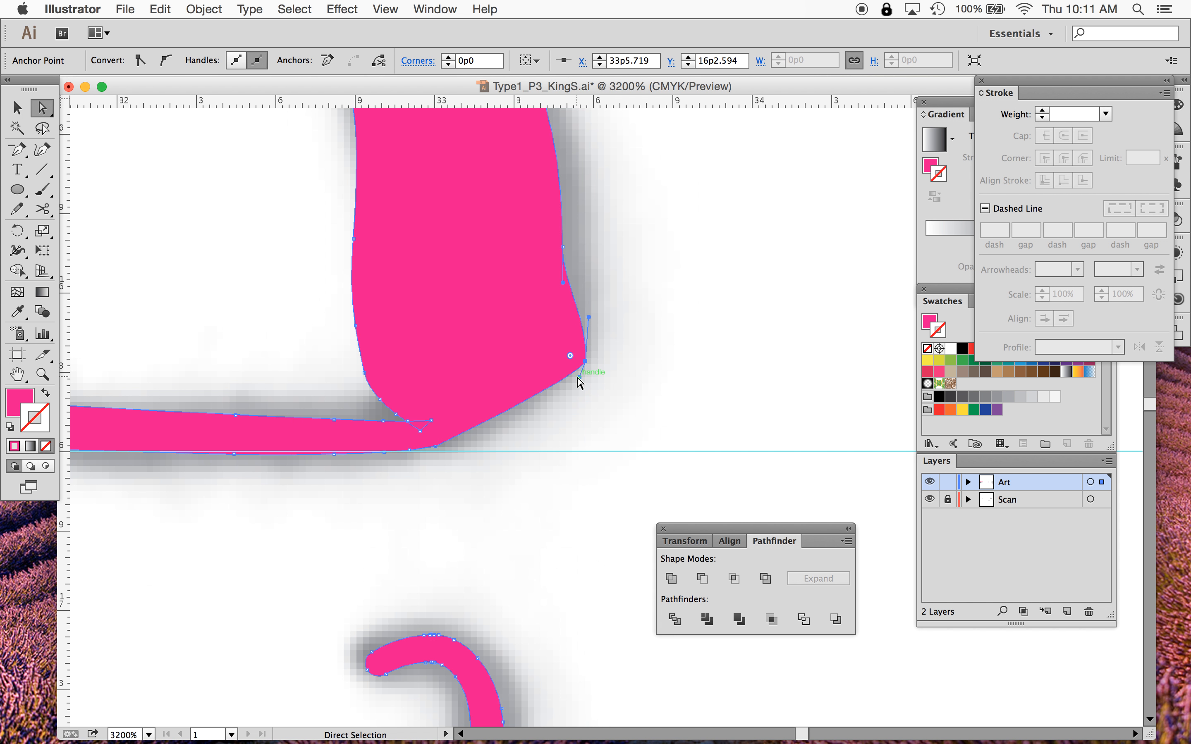
- Refine the crossbar junction by adjusting the shoulder anchor's handle and moving the crossbar's lower corner anchor outward
drag(579, 382, 585, 362)
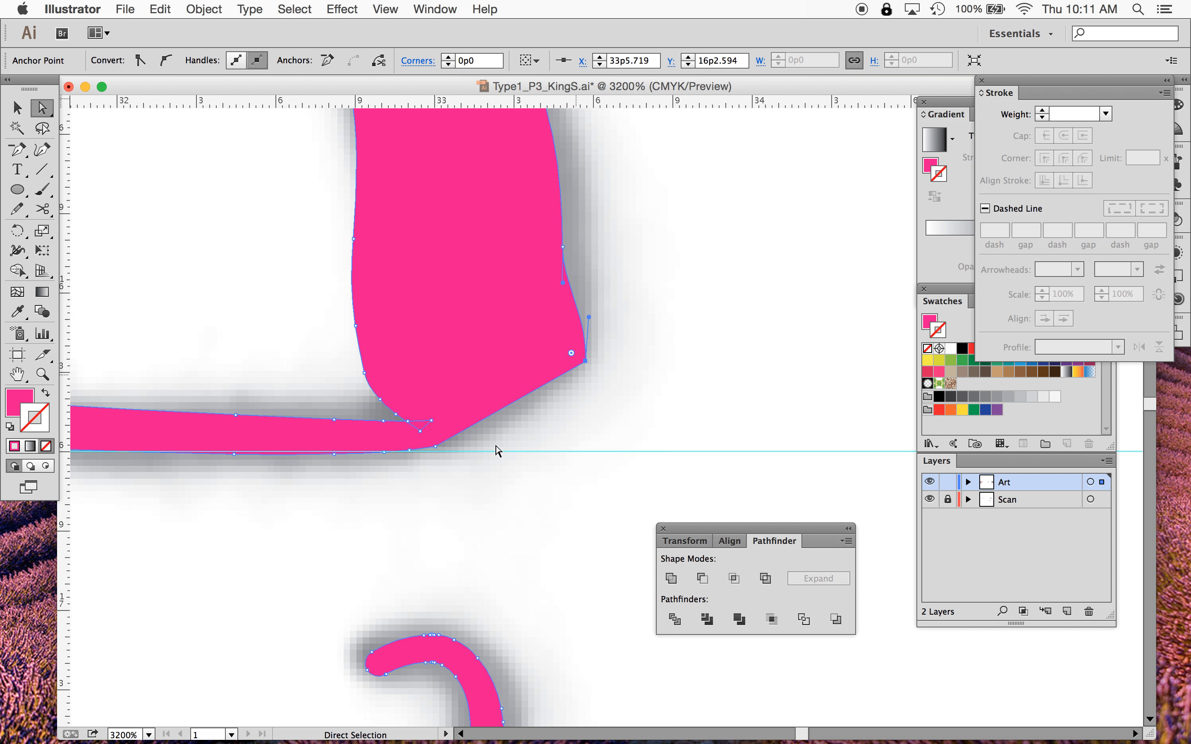
drag(434, 448, 456, 460)
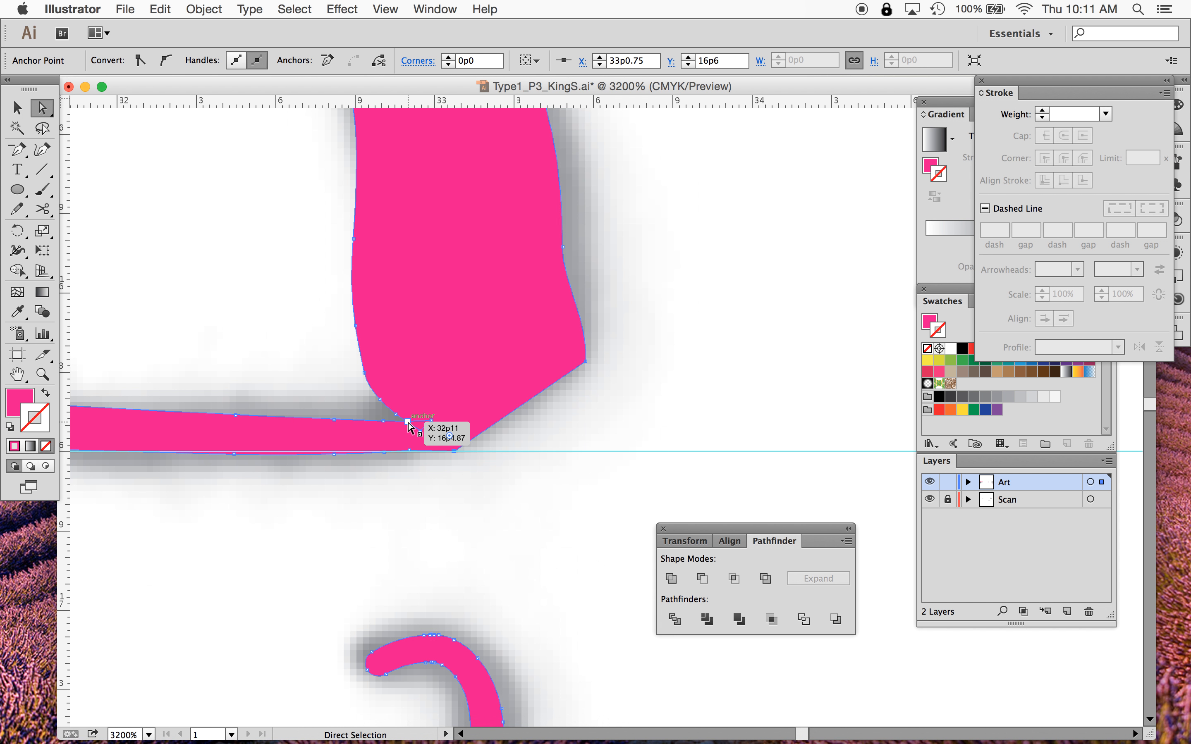
- Delete the surplus anchor points at the inner corner where the crossbar meets the stem with the Delete Anchor Point tool
click(17, 150)
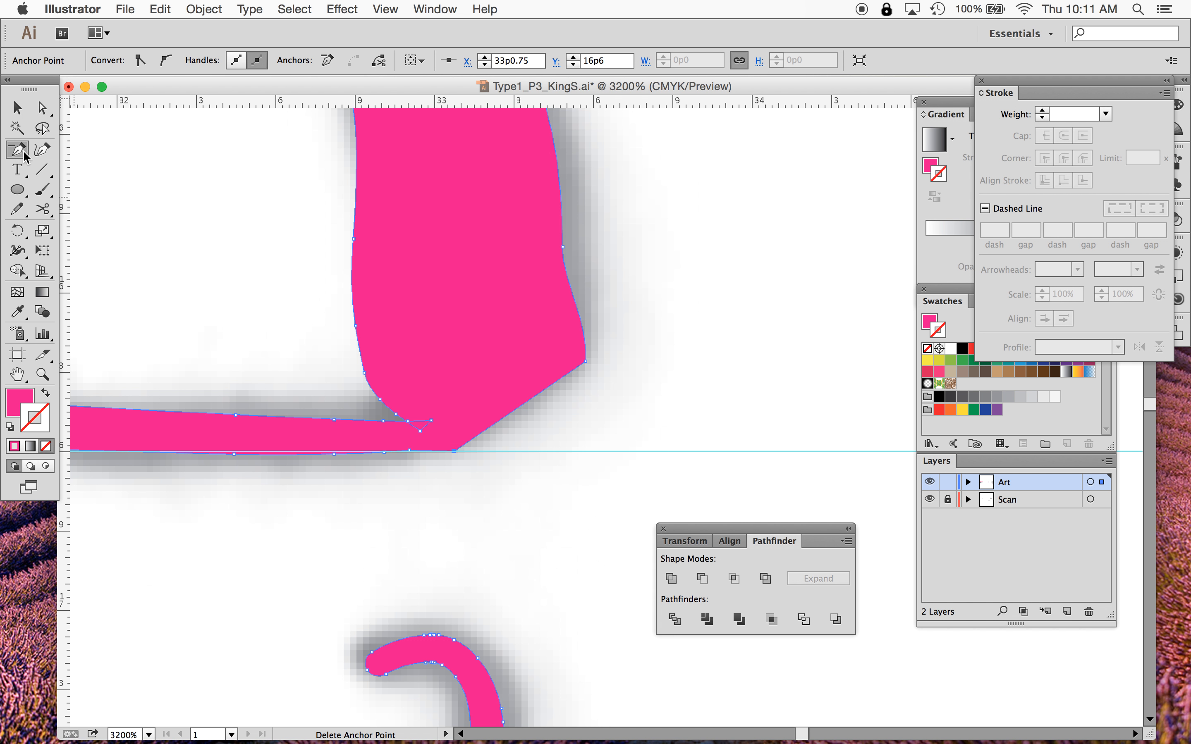
click(431, 420)
click(420, 430)
click(408, 421)
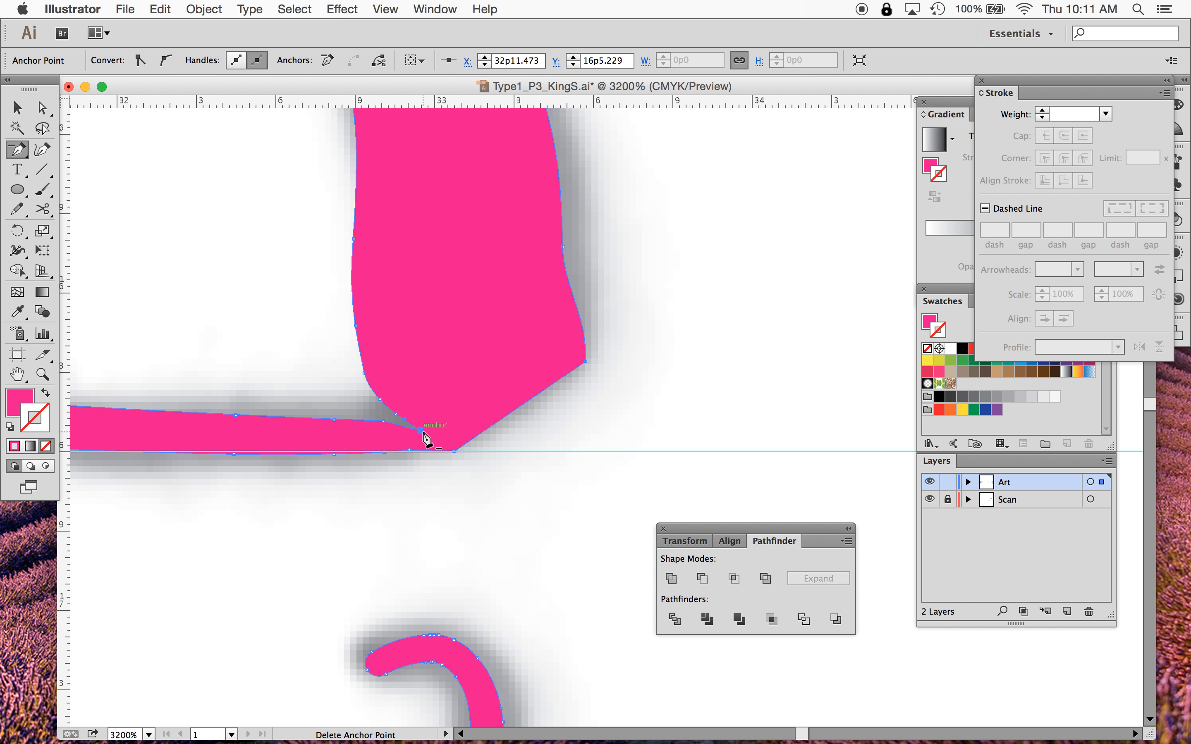
click(422, 432)
click(398, 417)
click(373, 389)
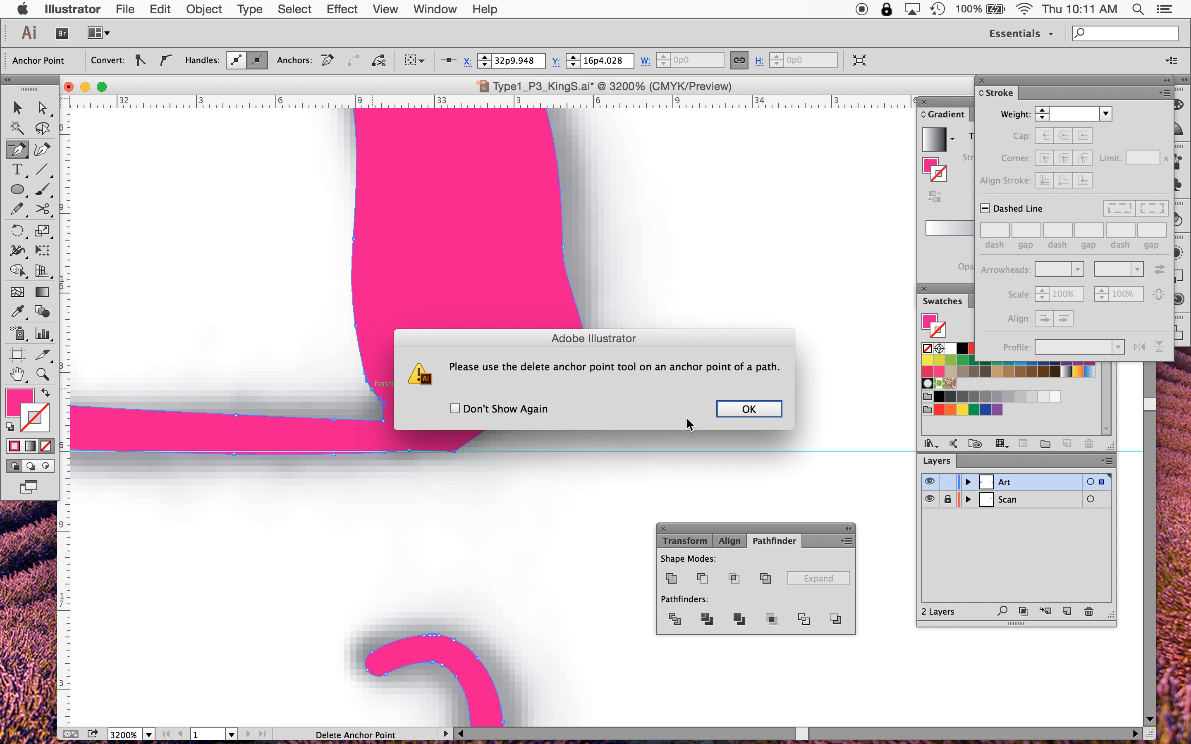
click(751, 408)
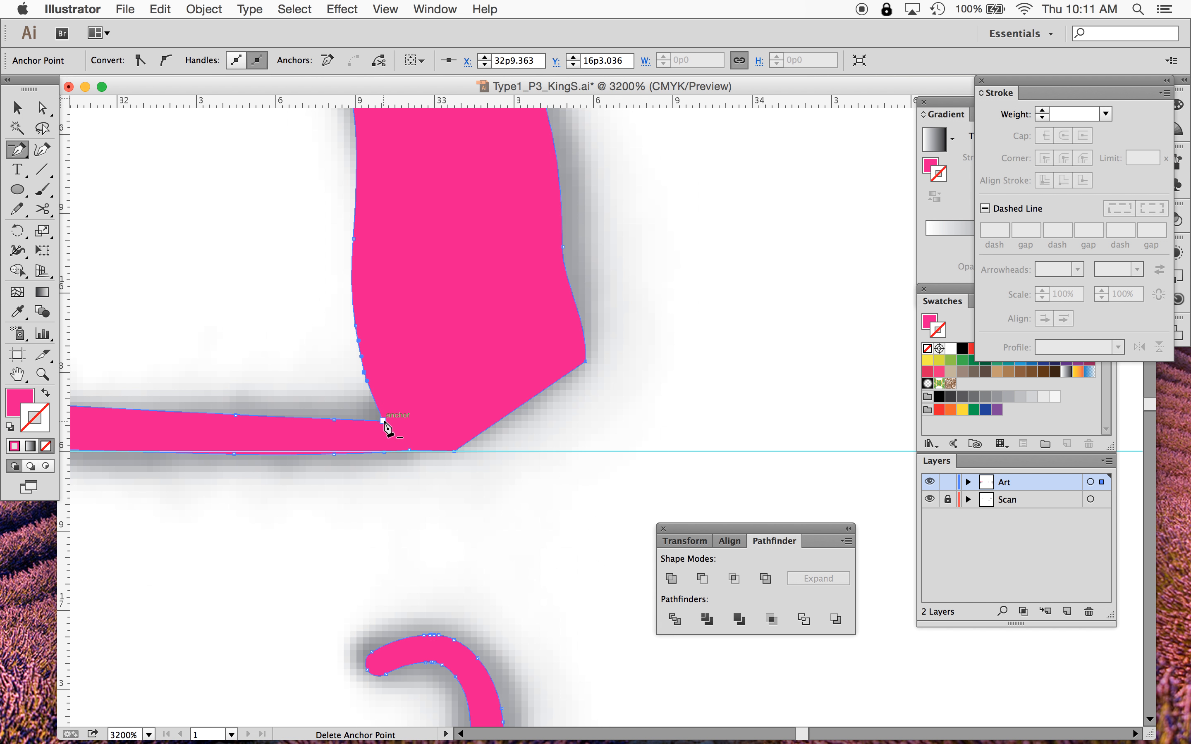
click(384, 421)
- Move the crossbar's inner top anchor right to meet the stem's inner corner, then deselect
click(42, 108)
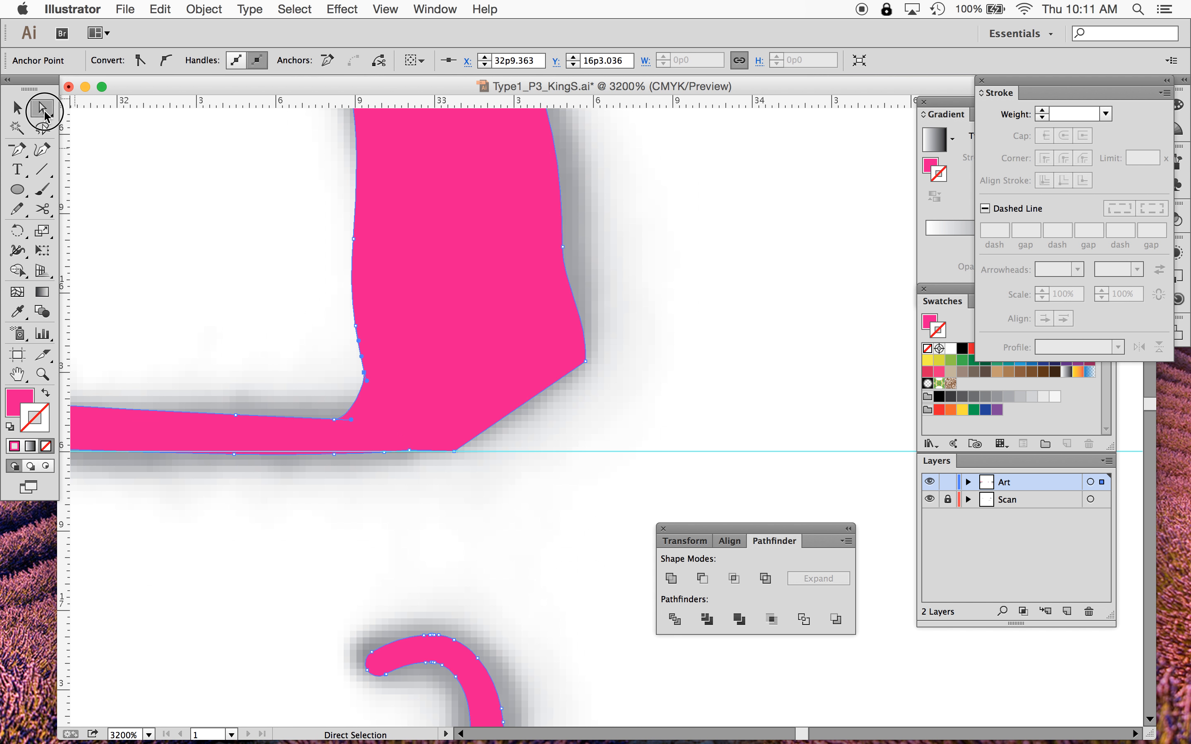
drag(334, 420, 370, 422)
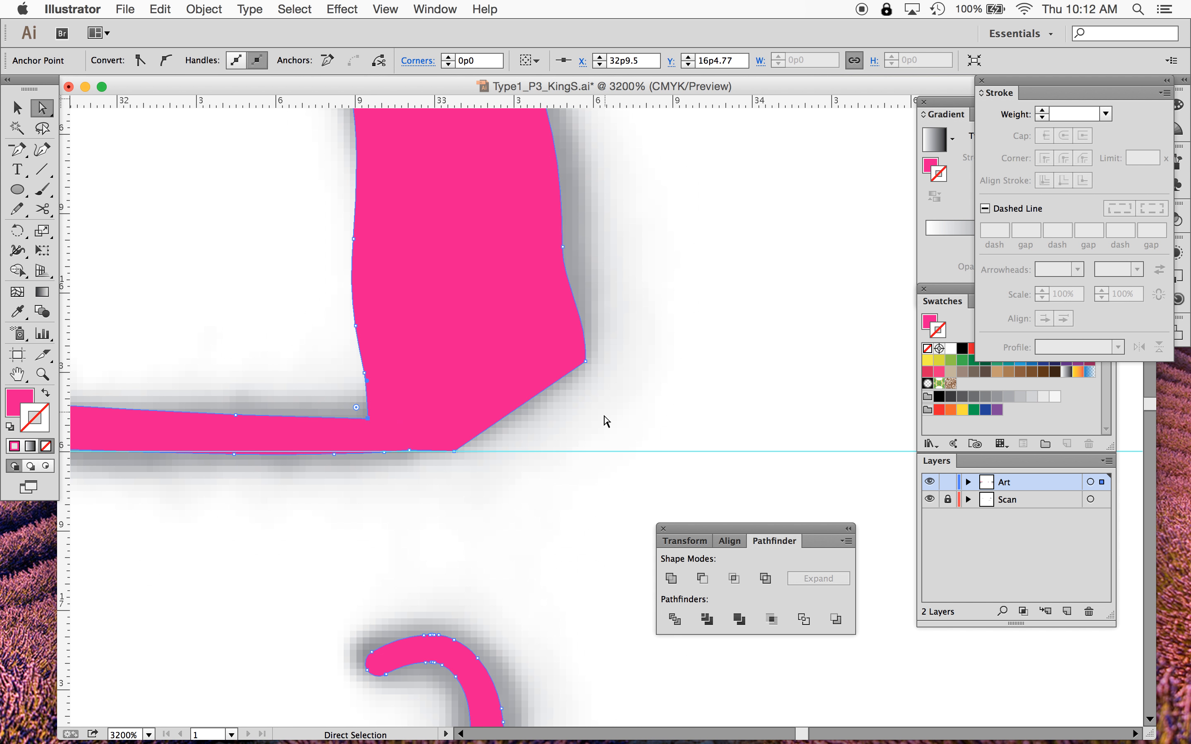
click(609, 432)
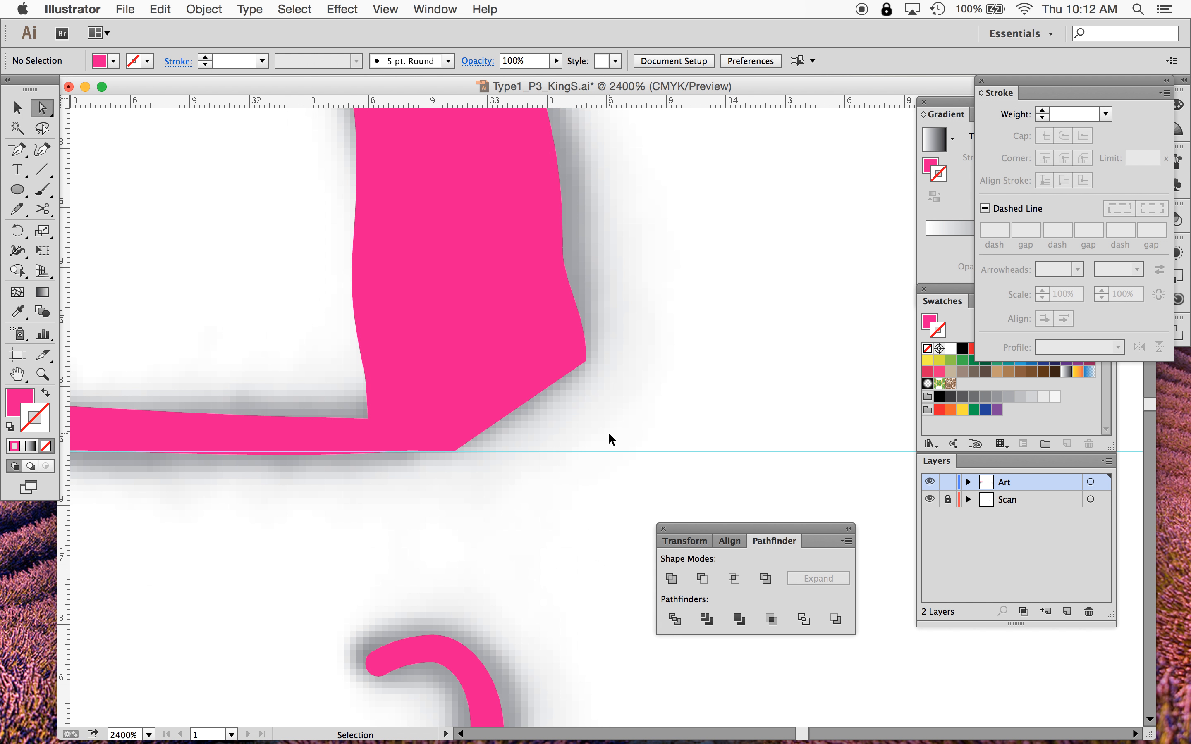
- Recolour the '+ width tool' line in the notes list beside the artboard with CMYK Magenta
key(super+minus)
key(super+minus)
key(super+minus)
key(super+minus)
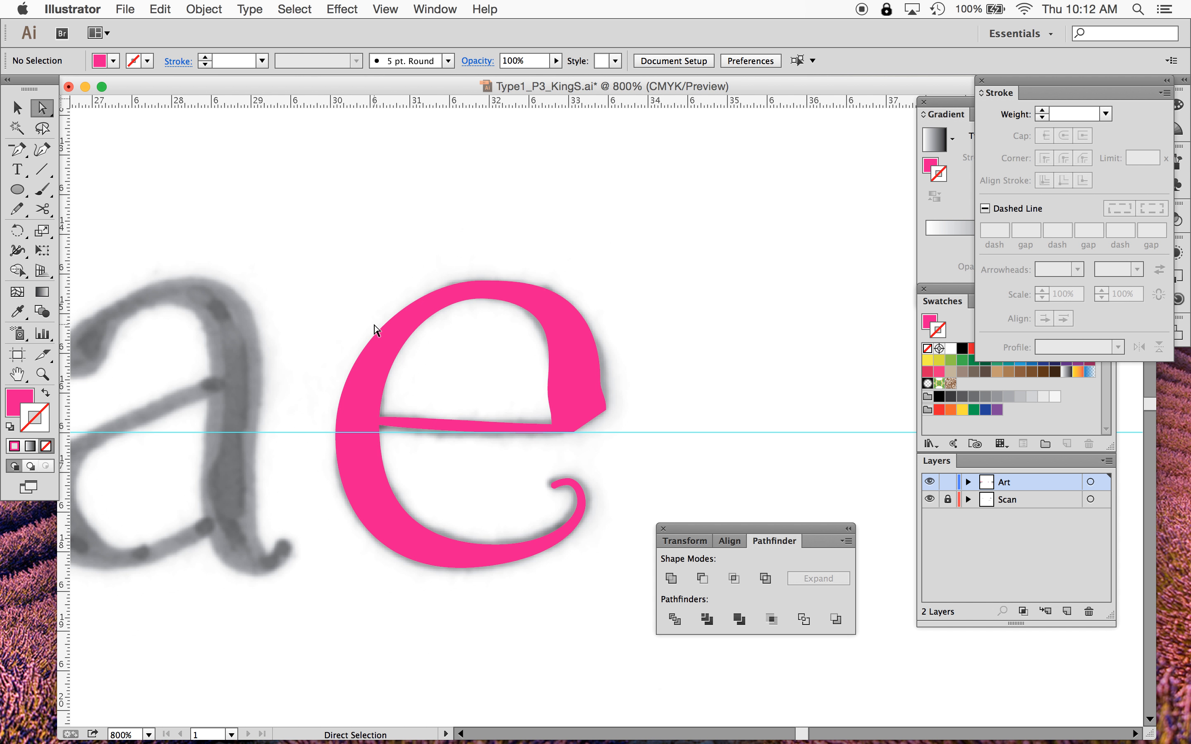
scroll(374, 325, left, 3)
scroll(374, 325, down, 3)
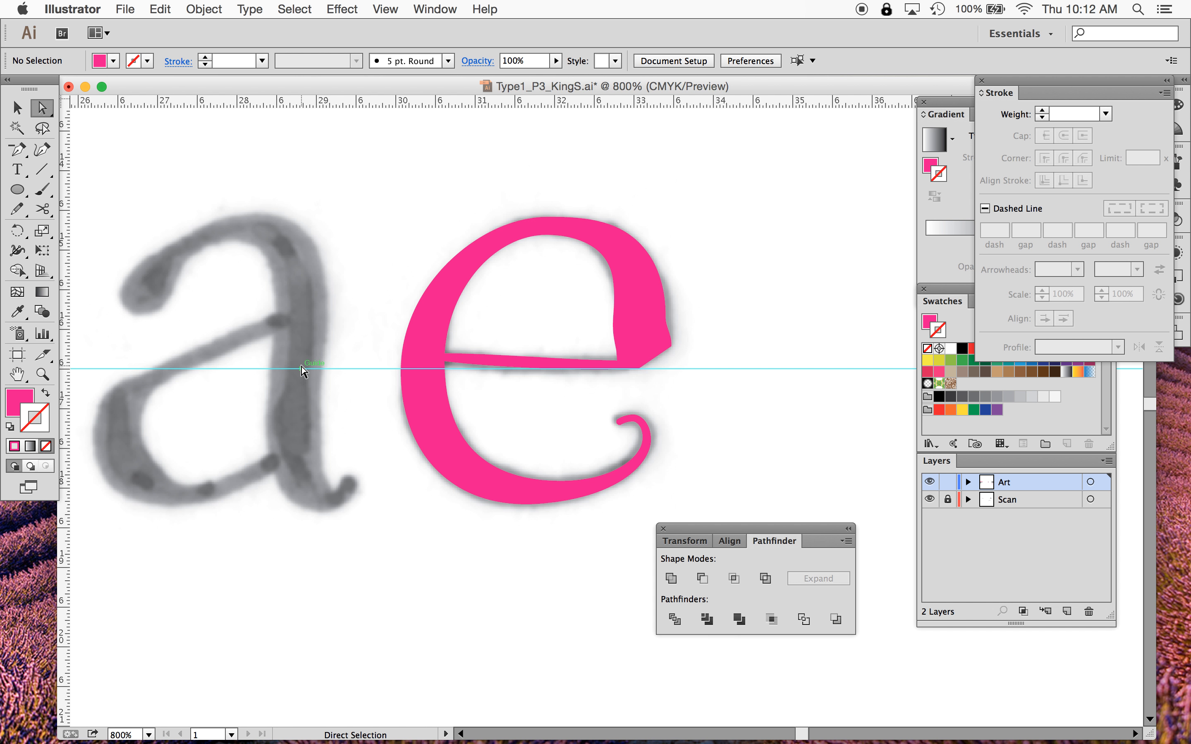
key(super+0)
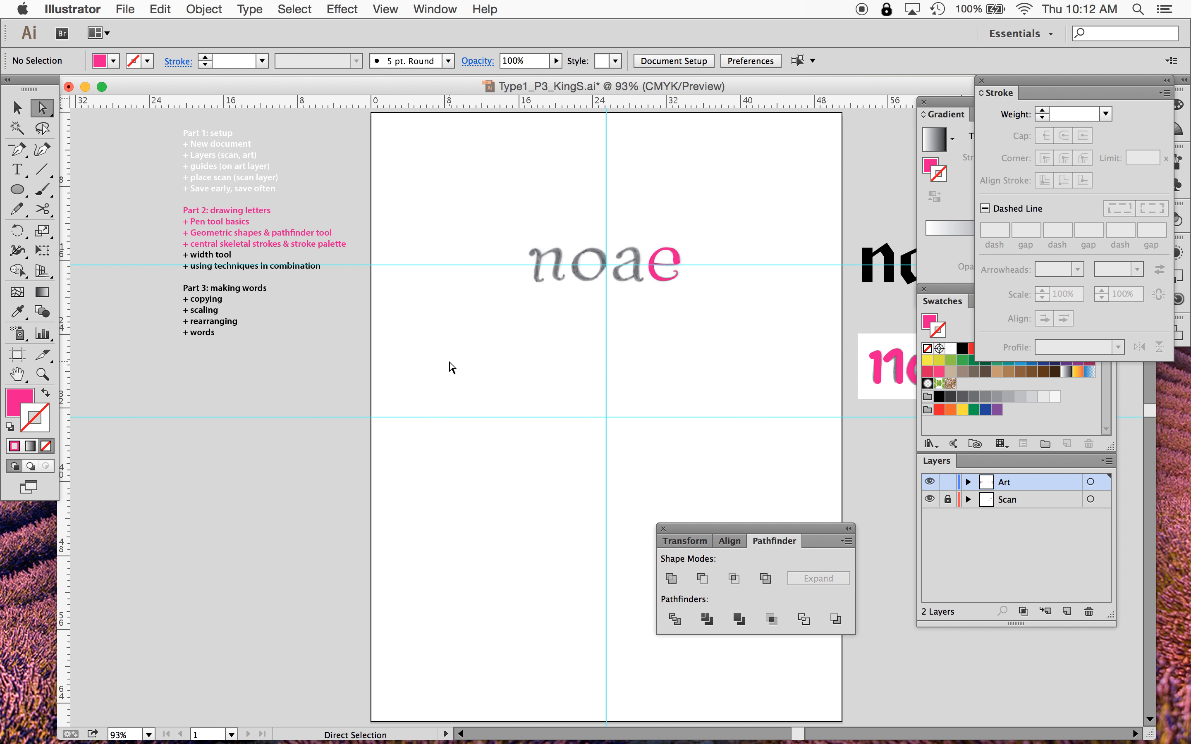
scroll(427, 334, up, 2)
scroll(427, 334, right, 1)
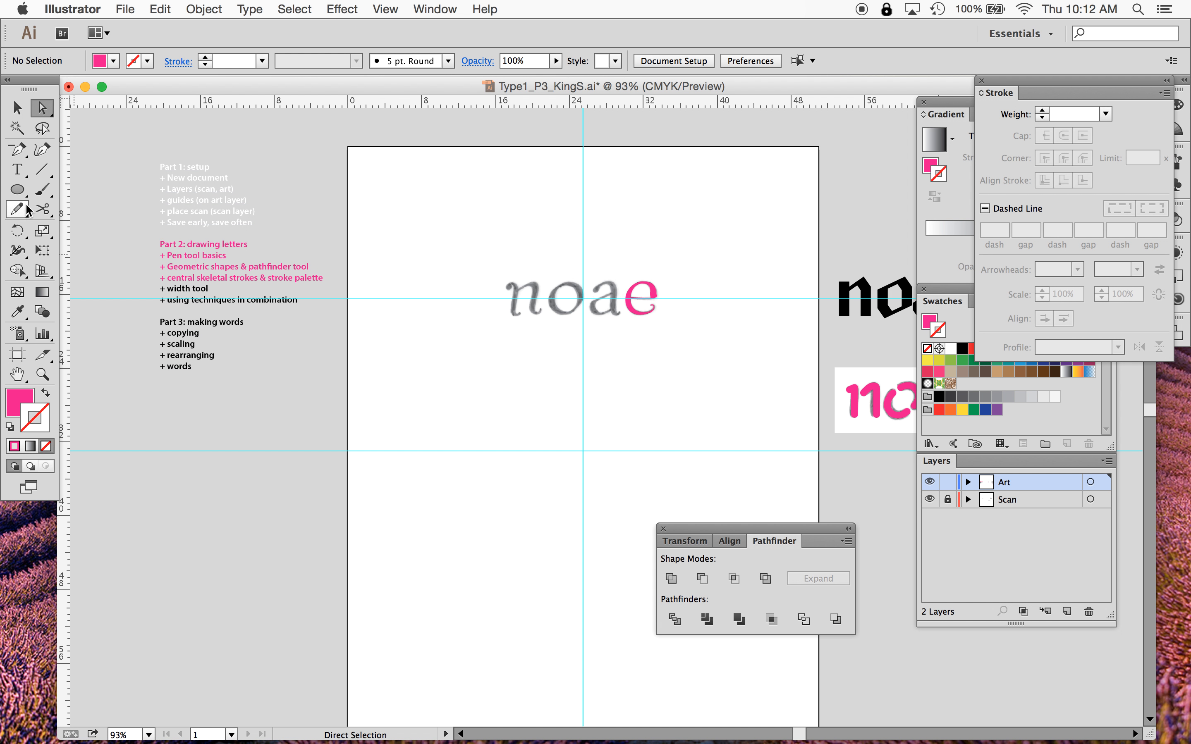
click(18, 169)
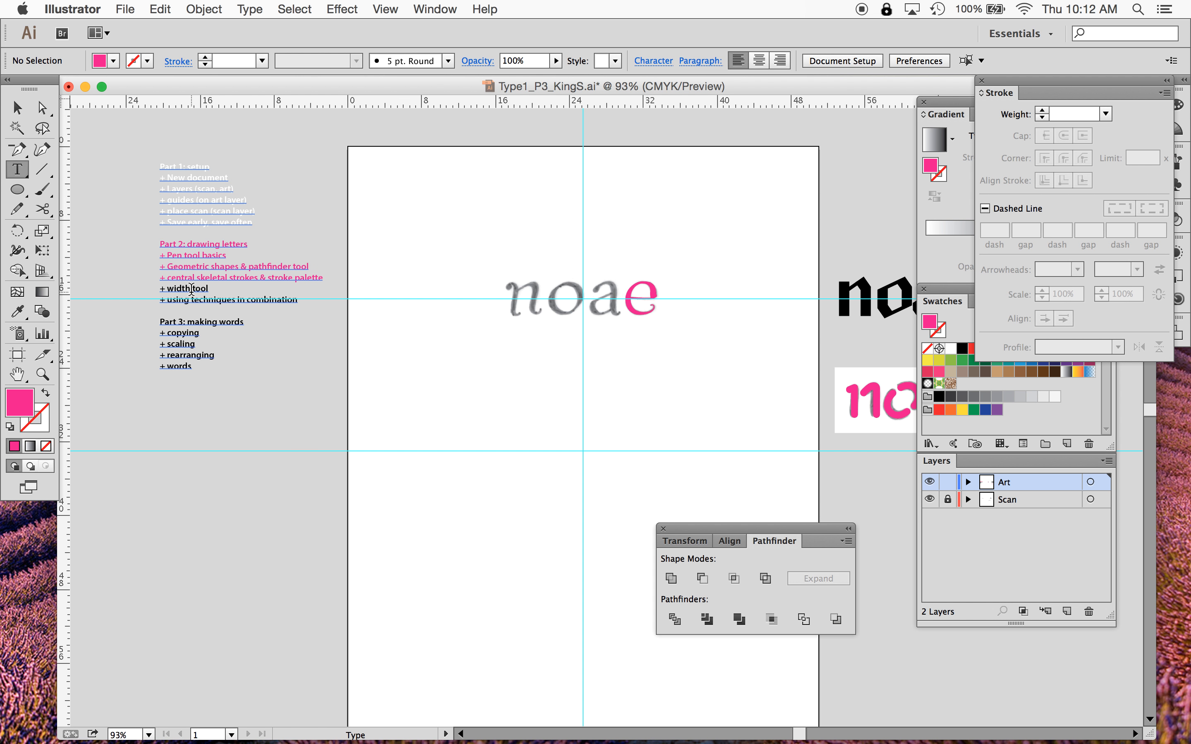
triple_click(174, 292)
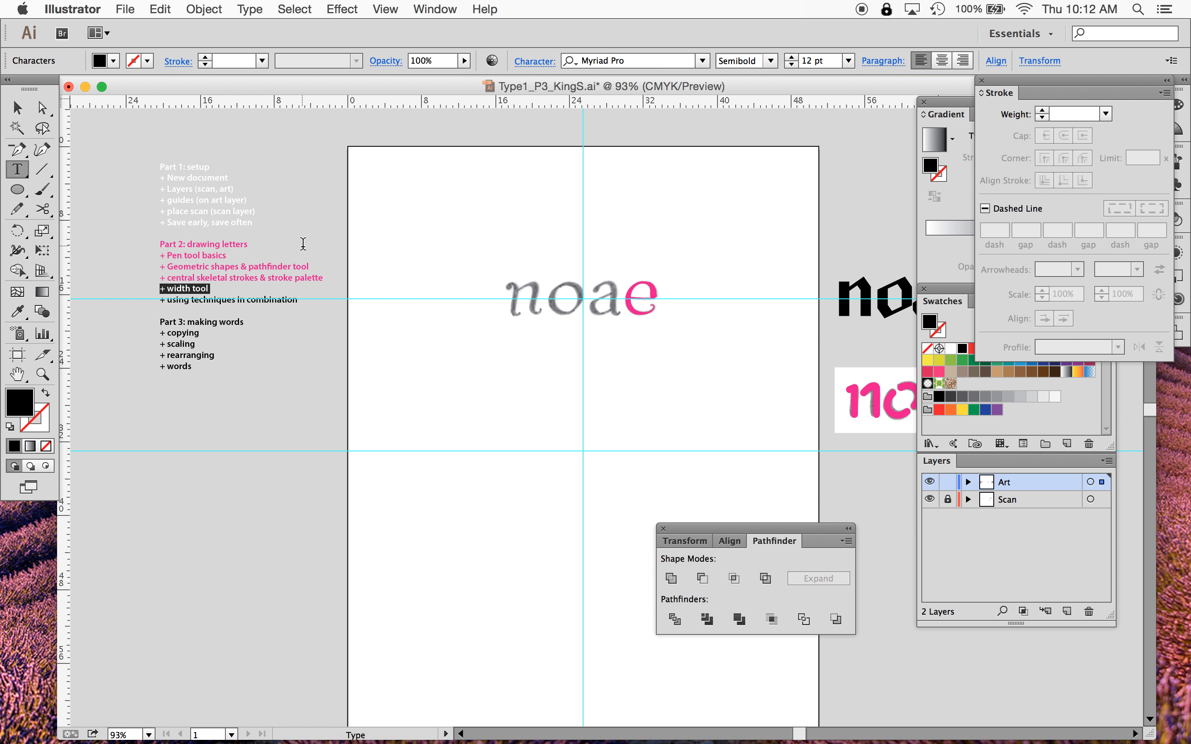
click(966, 326)
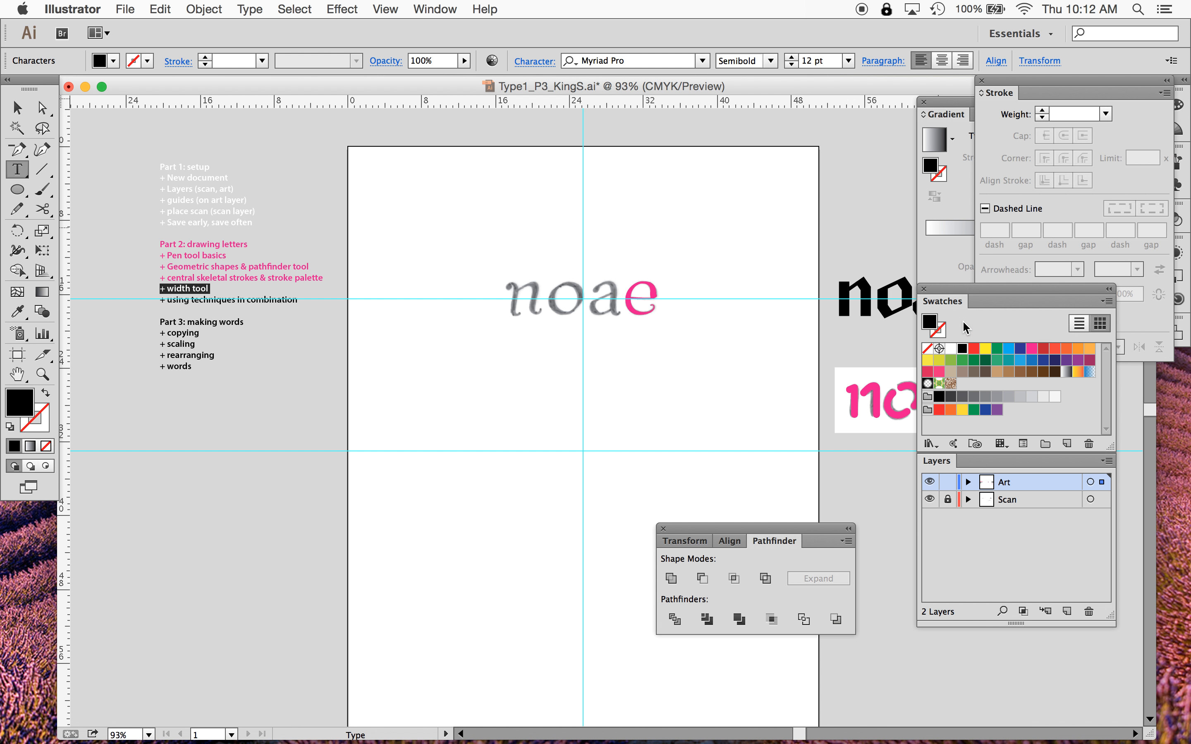
click(1031, 349)
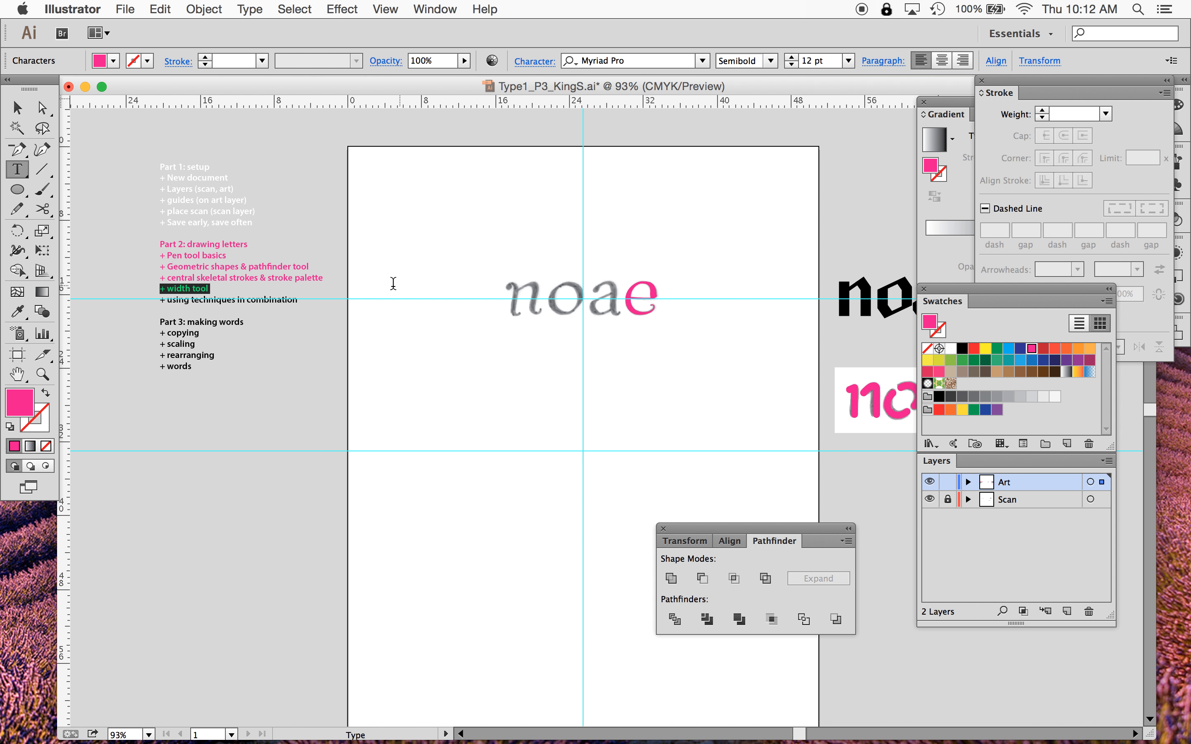
- Recolour the '+ using techniques in combination' notes line with CMYK Magenta, then deselect
triple_click(255, 300)
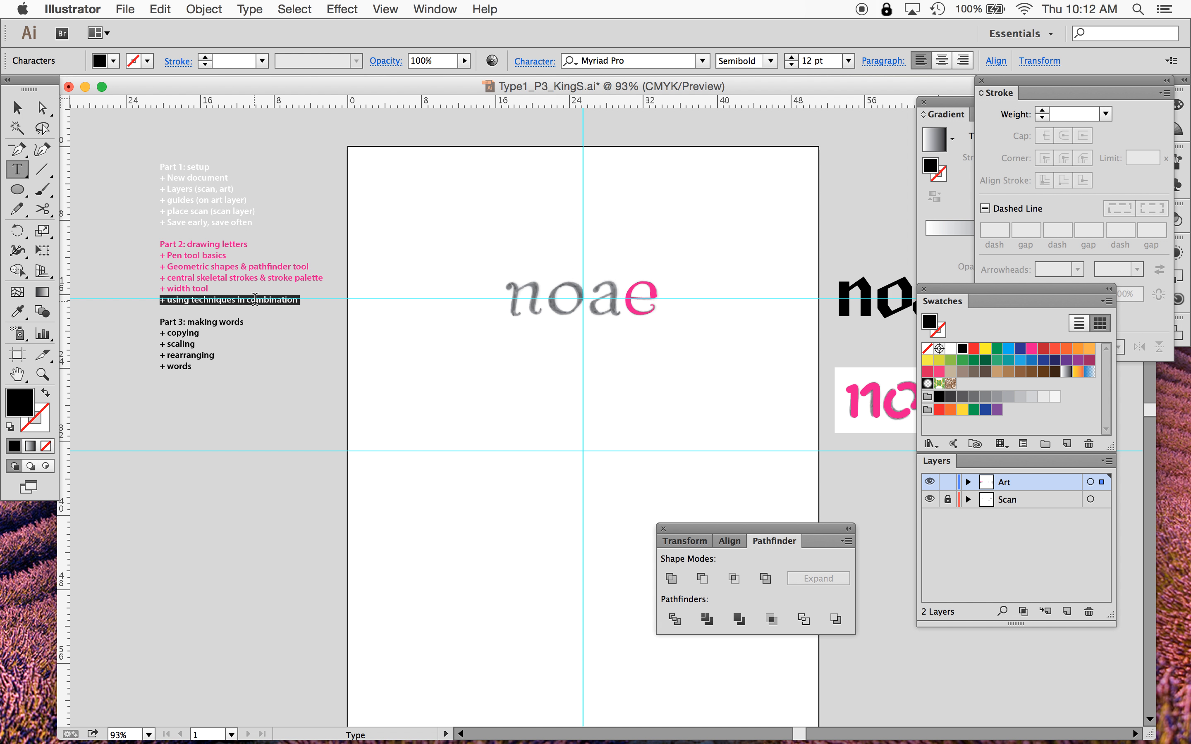
click(1032, 354)
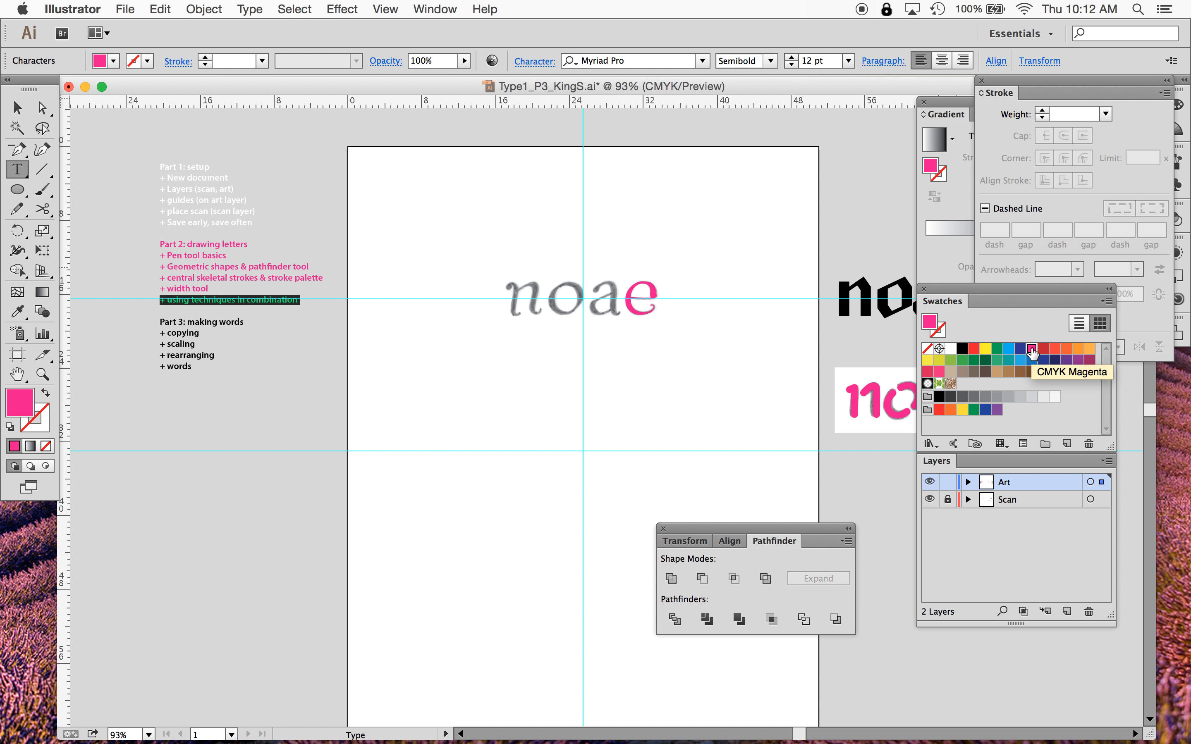
click(17, 107)
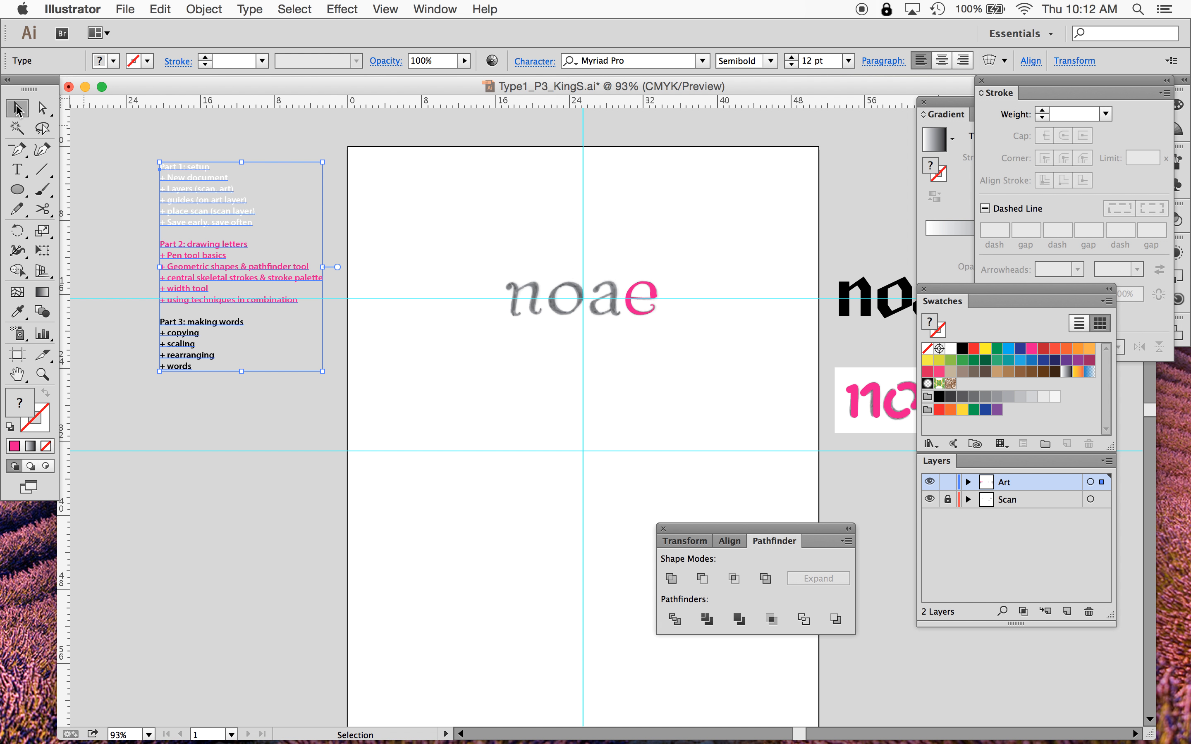
click(498, 410)
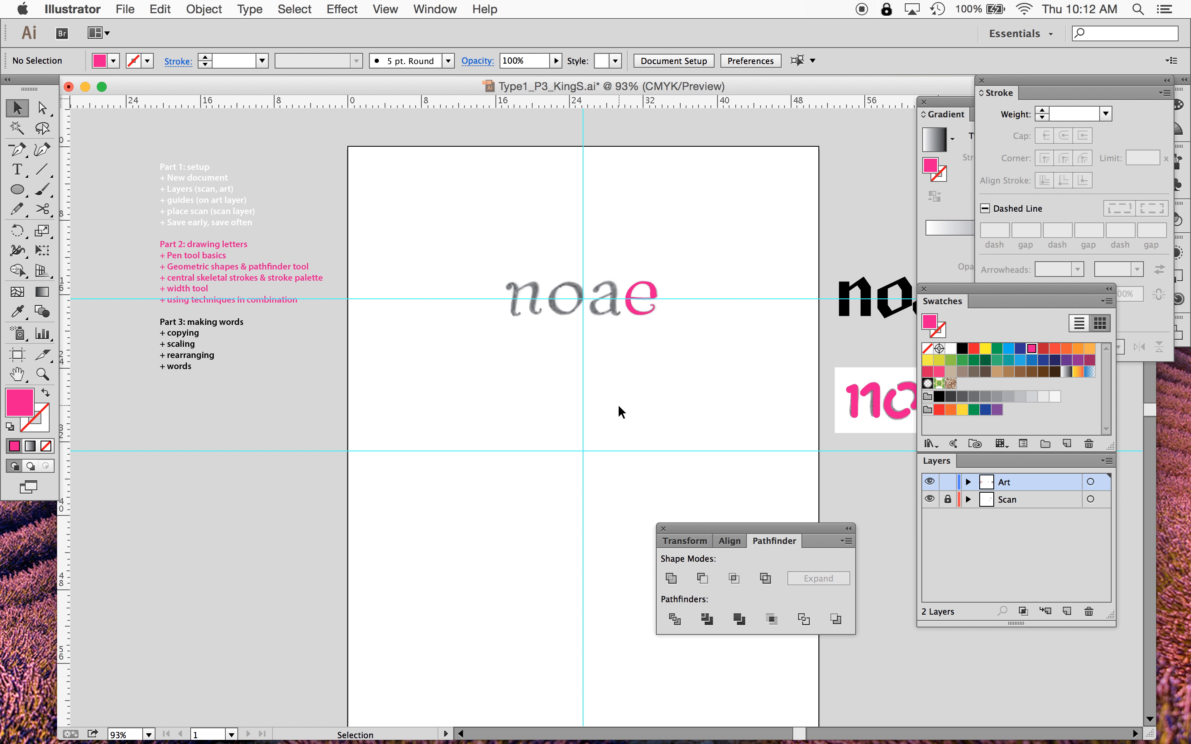
scroll(619, 412, right, 5)
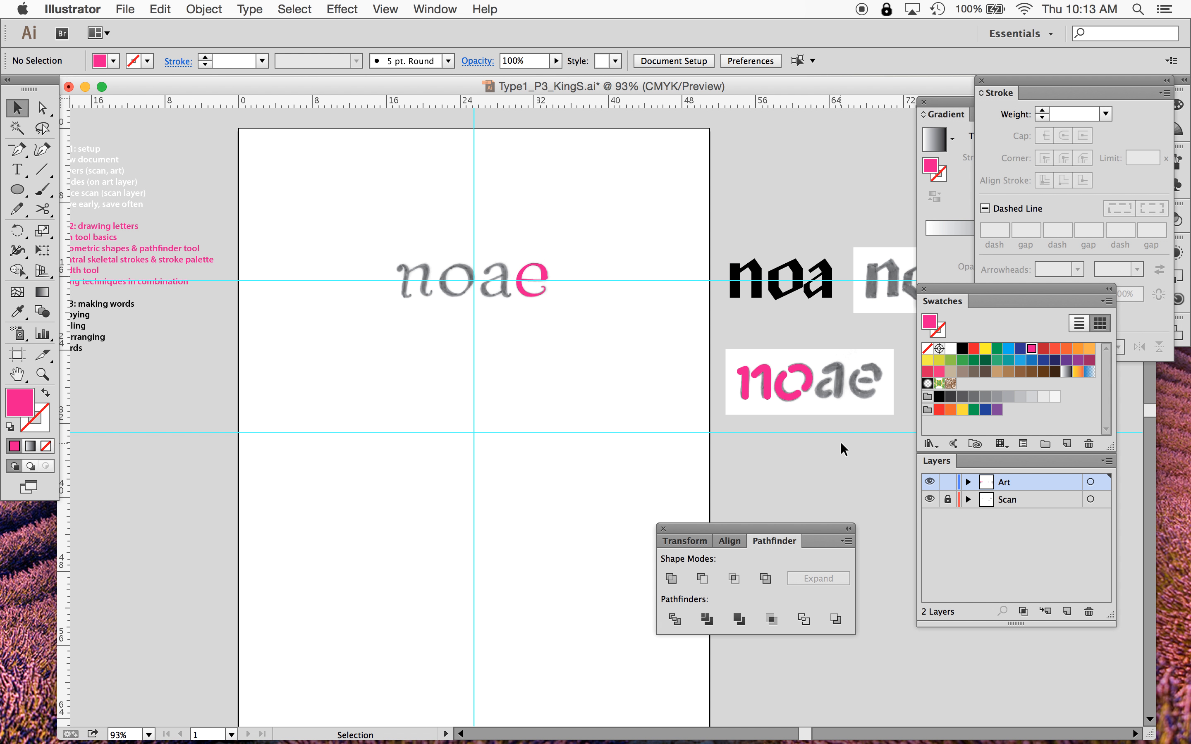
key(a)
scroll(701, 481, left, 3)
scroll(701, 481, up, 1)
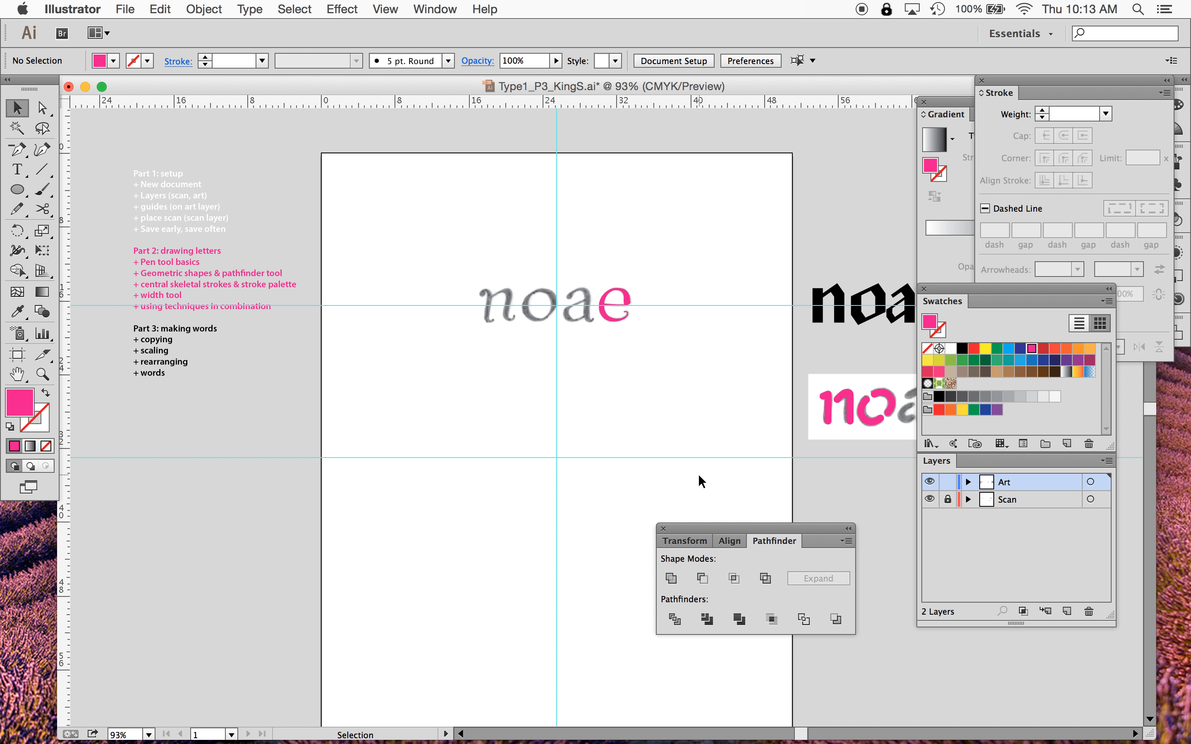
scroll(699, 476, right, 2)
scroll(698, 476, down, 1)
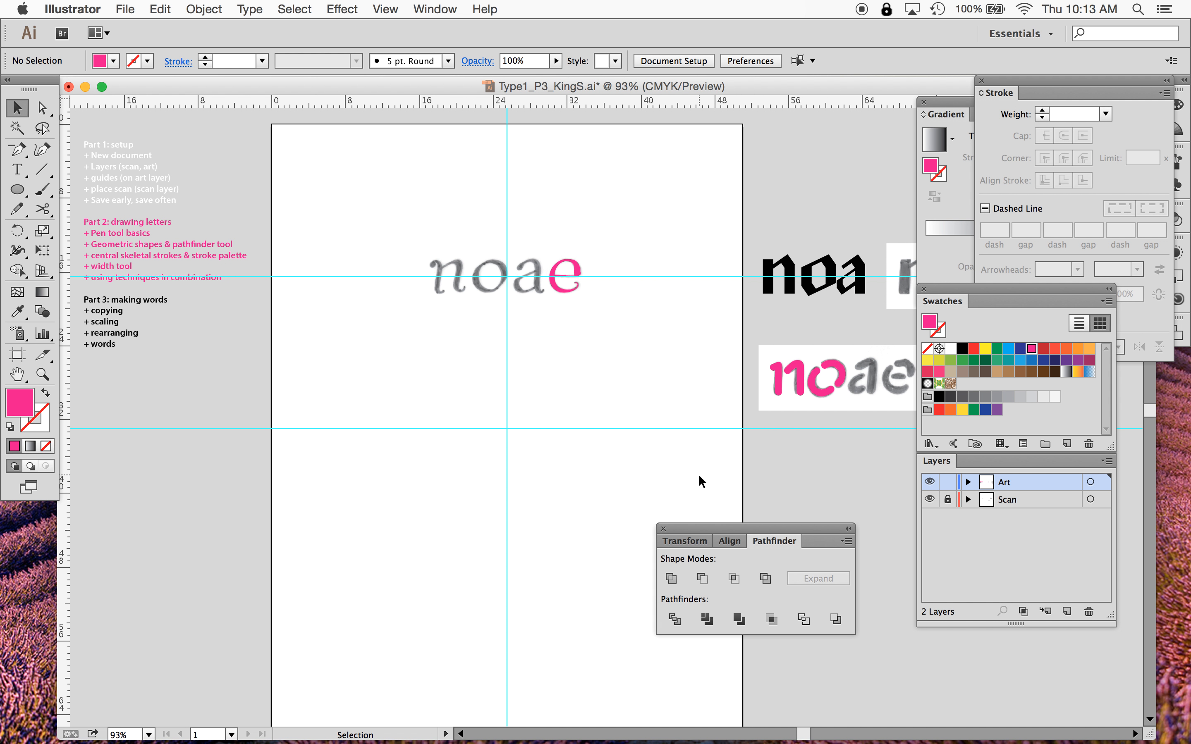
scroll(699, 476, down, 1)
scroll(699, 476, left, 1)
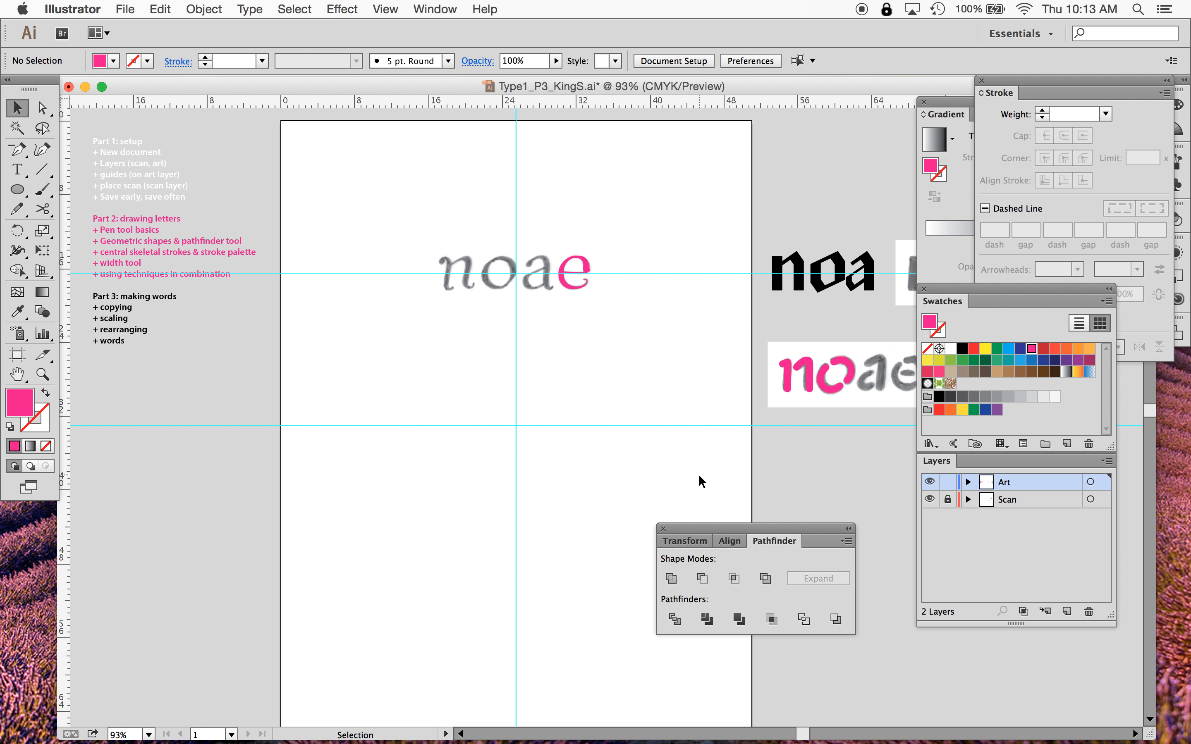